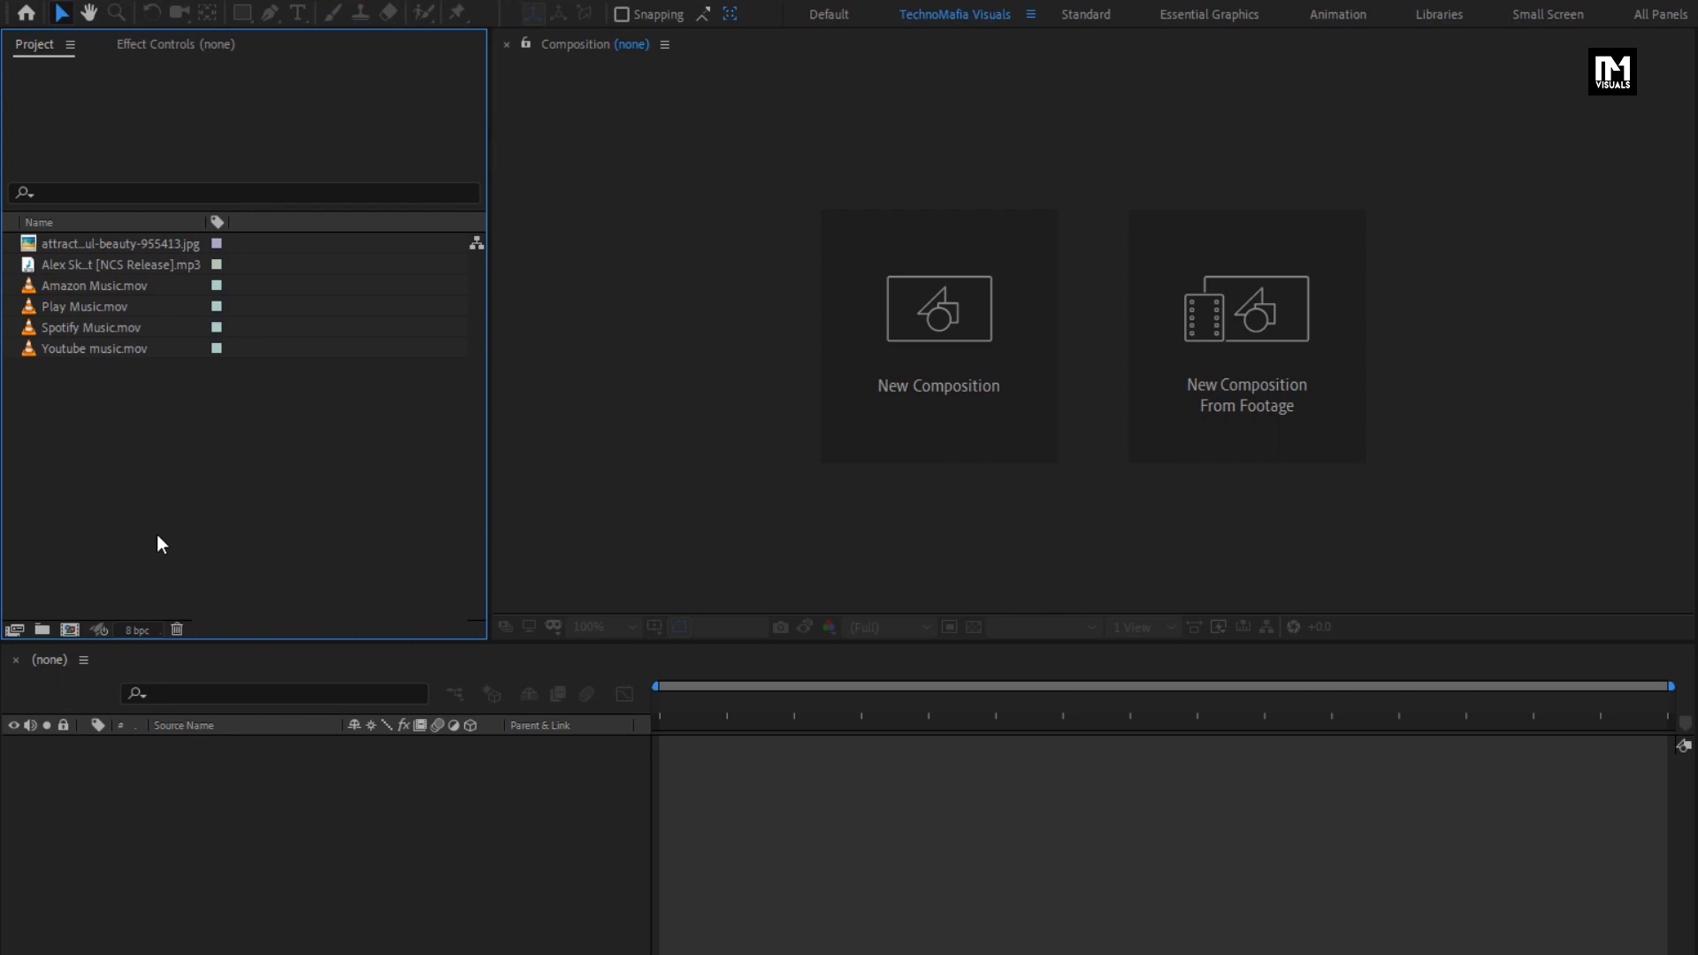
- Review the details of the imported photo and the mp3, Spotify and Youtube music clips
left_click(117, 244)
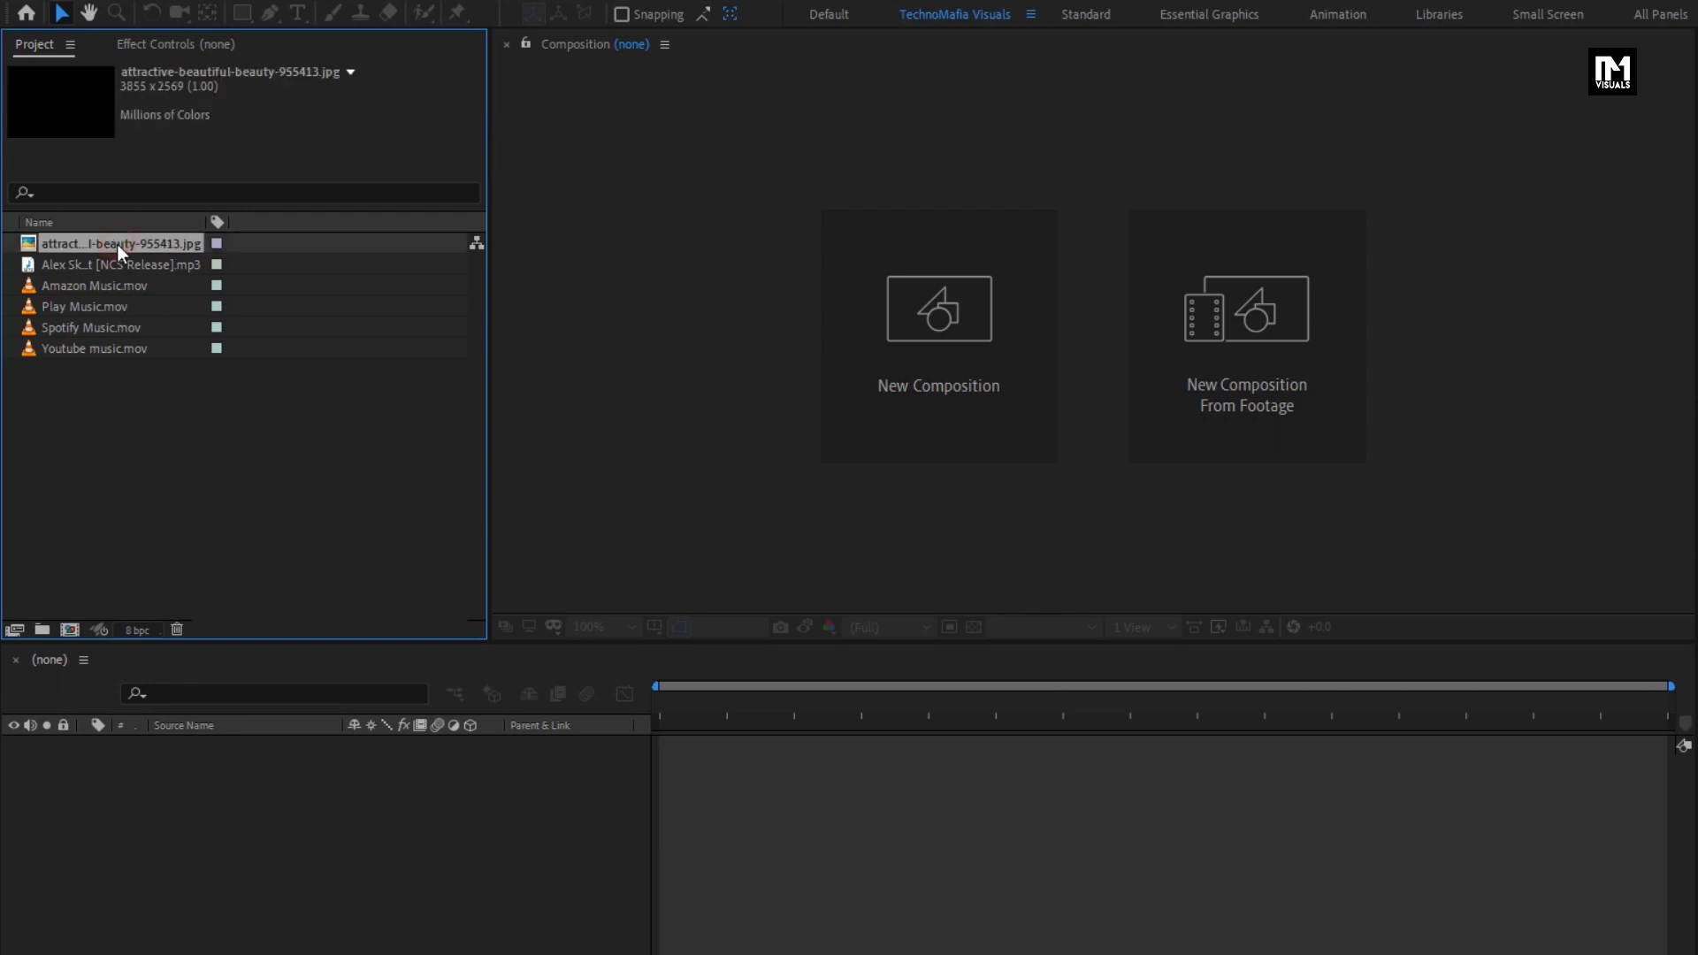
left_click(118, 266)
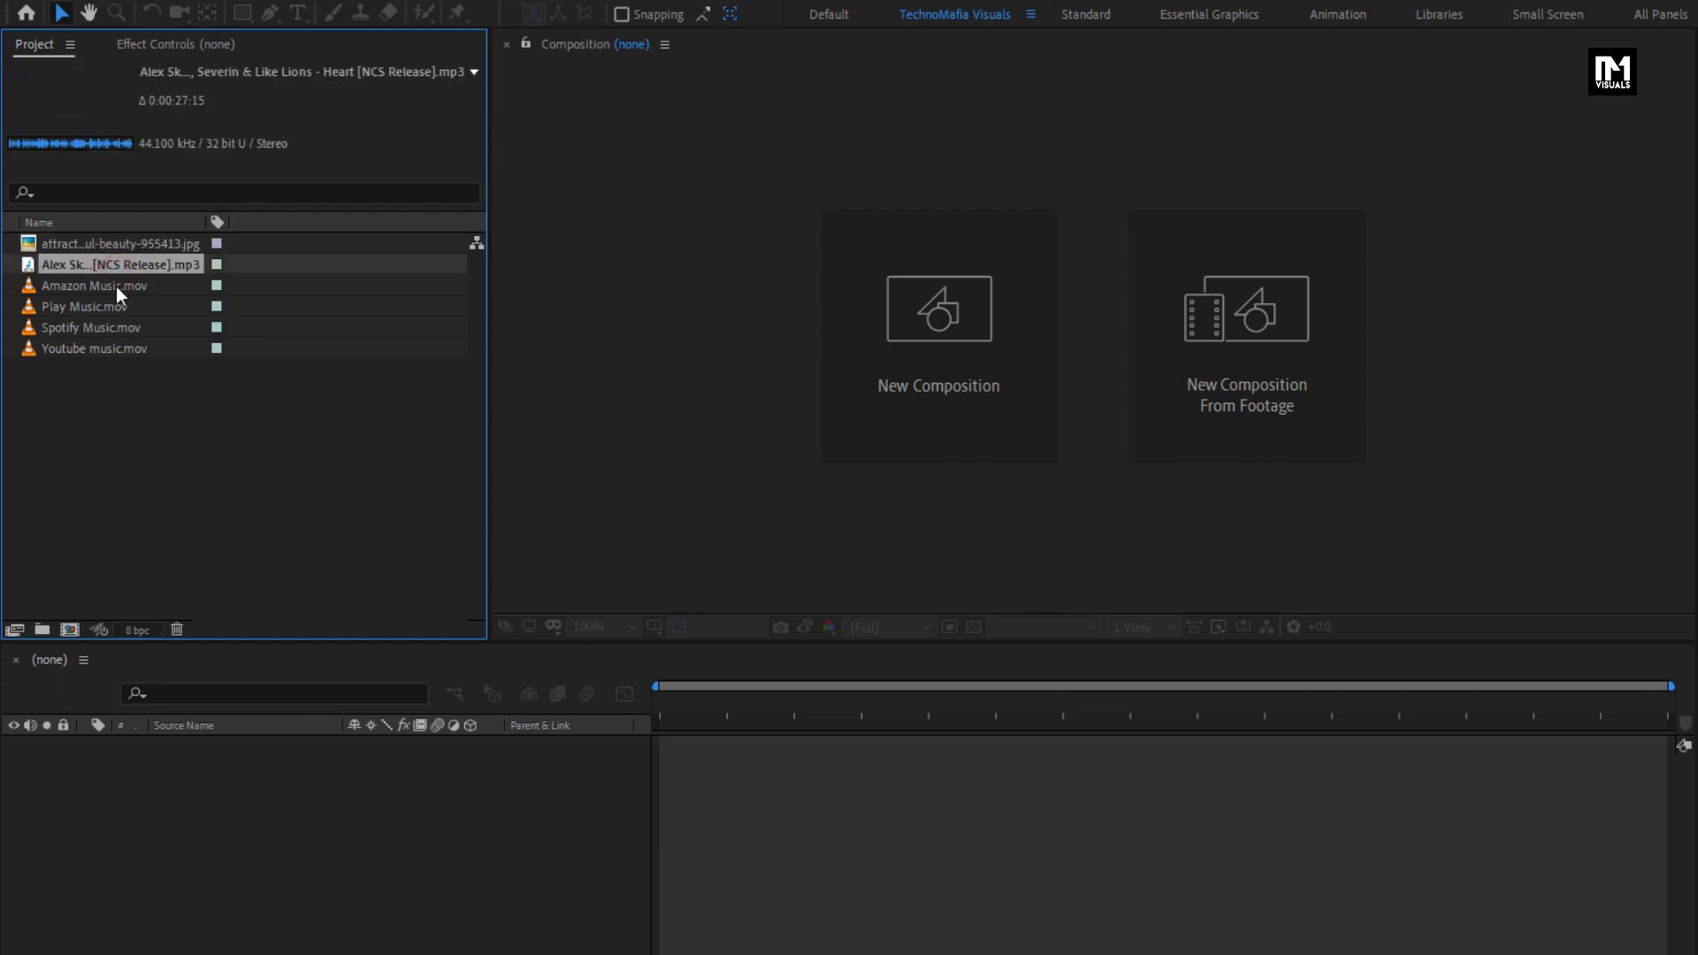
left_click(115, 286)
left_click(113, 306)
left_click(114, 327)
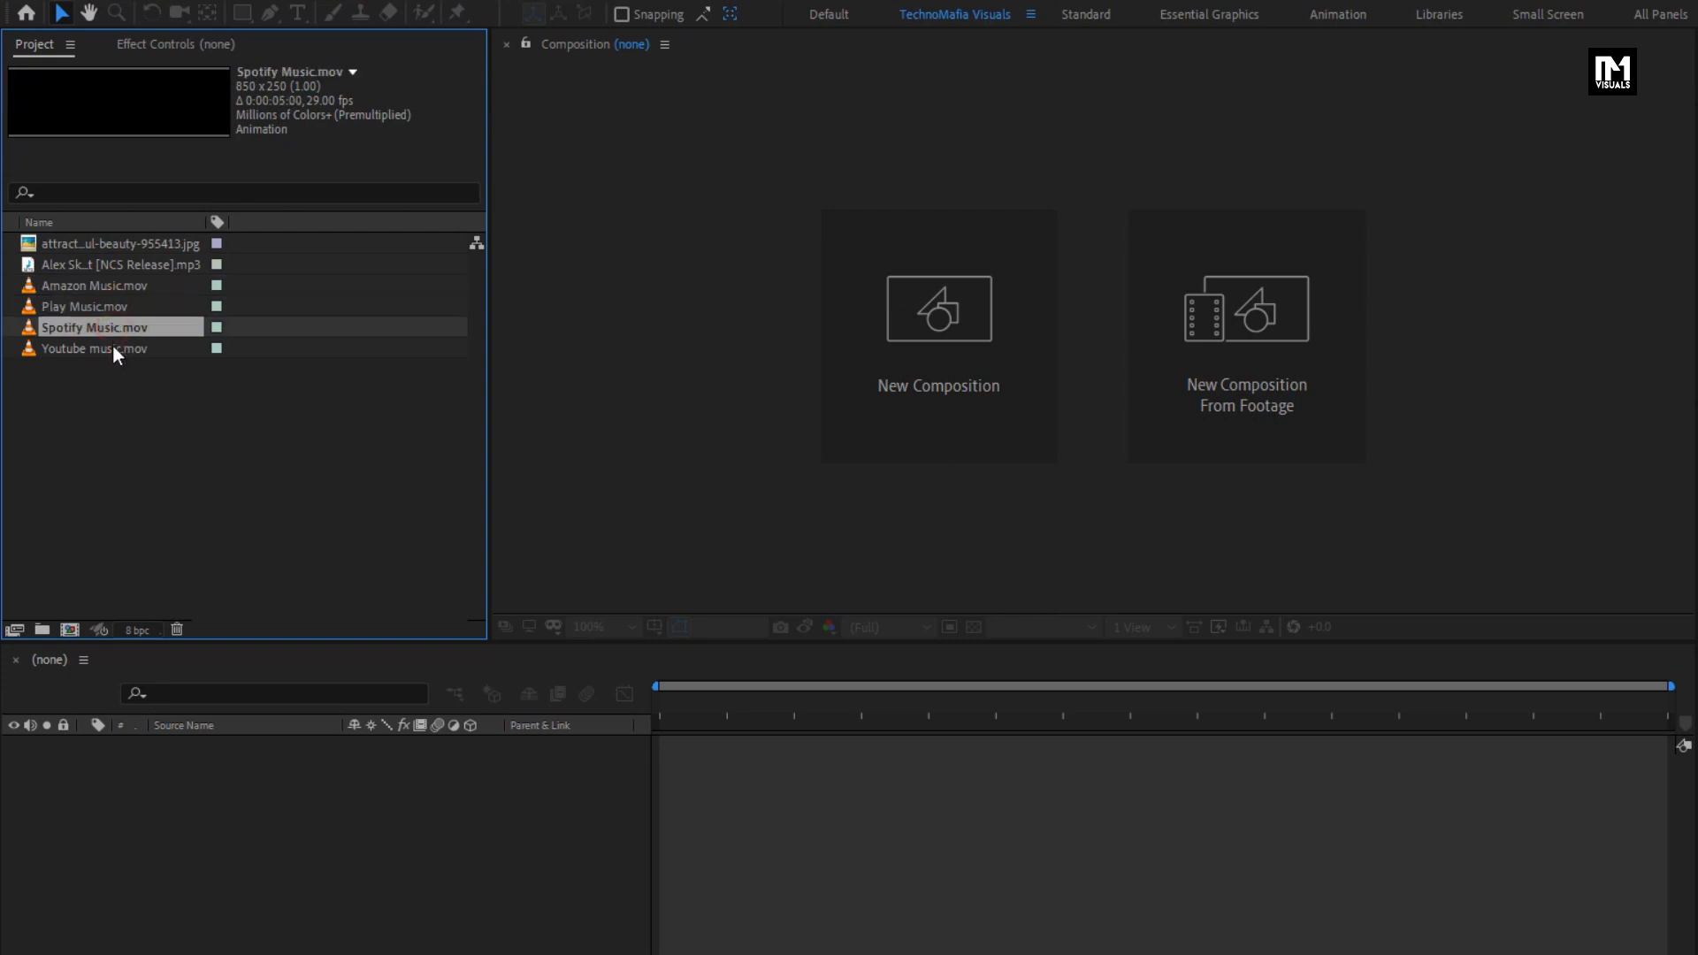
left_click(113, 348)
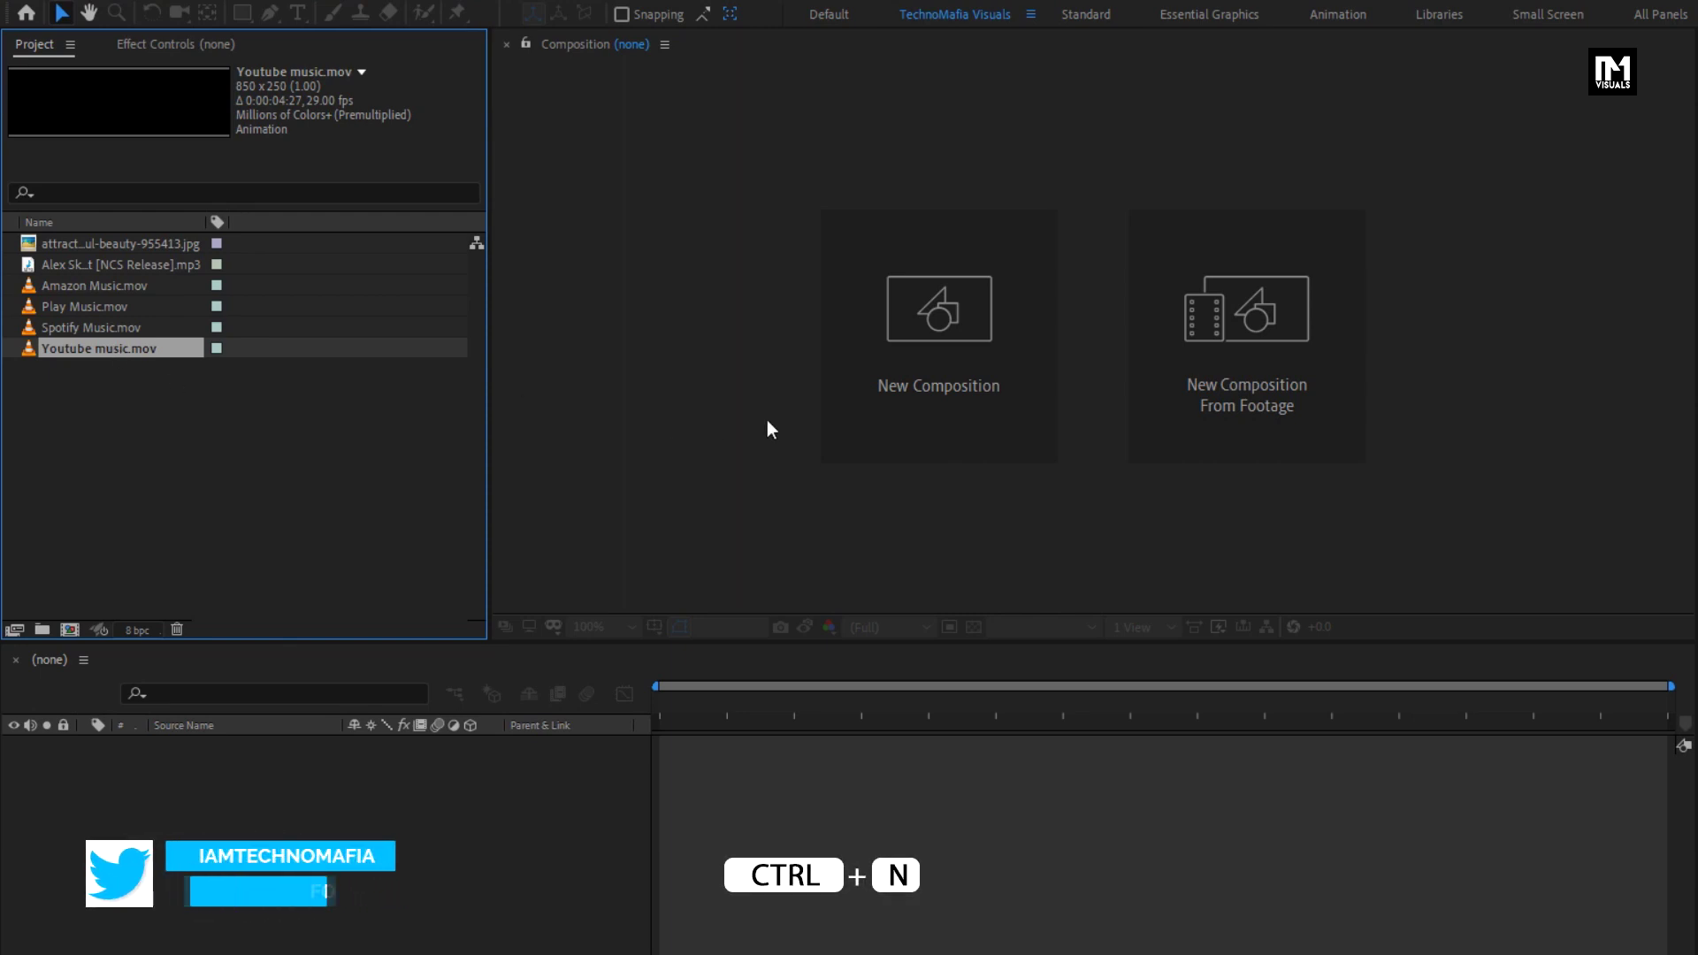
- Create a composition named Audio Visualizer with a 20-second duration
left_click(905, 397)
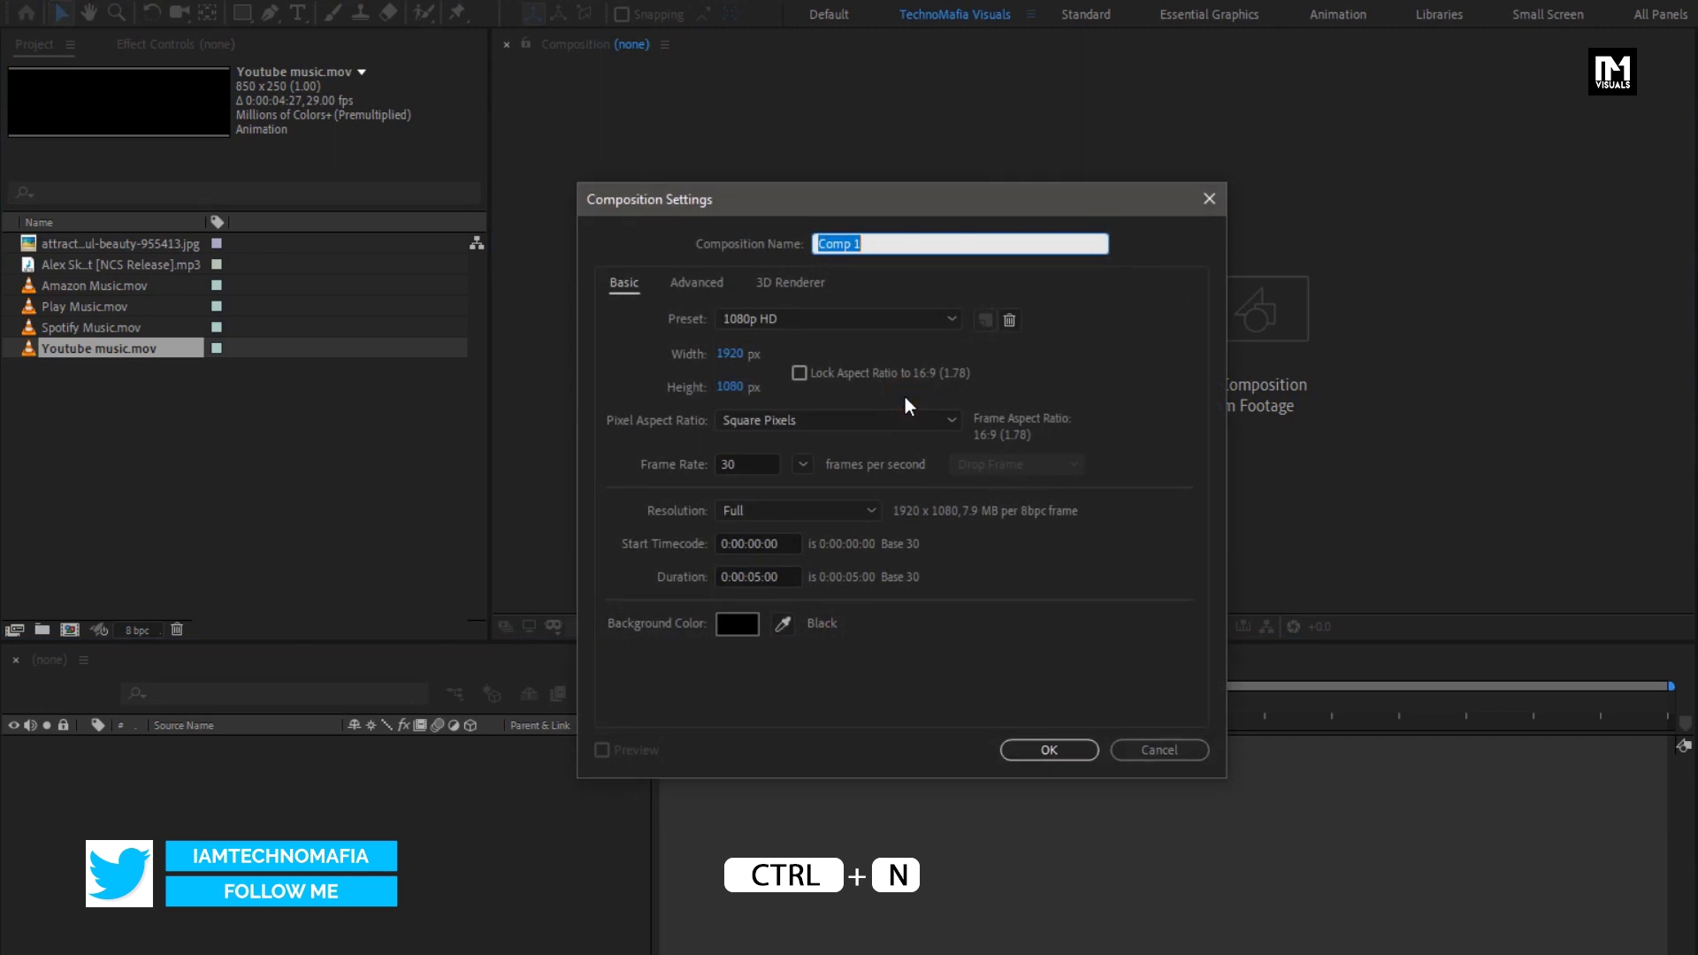
type("Audio")
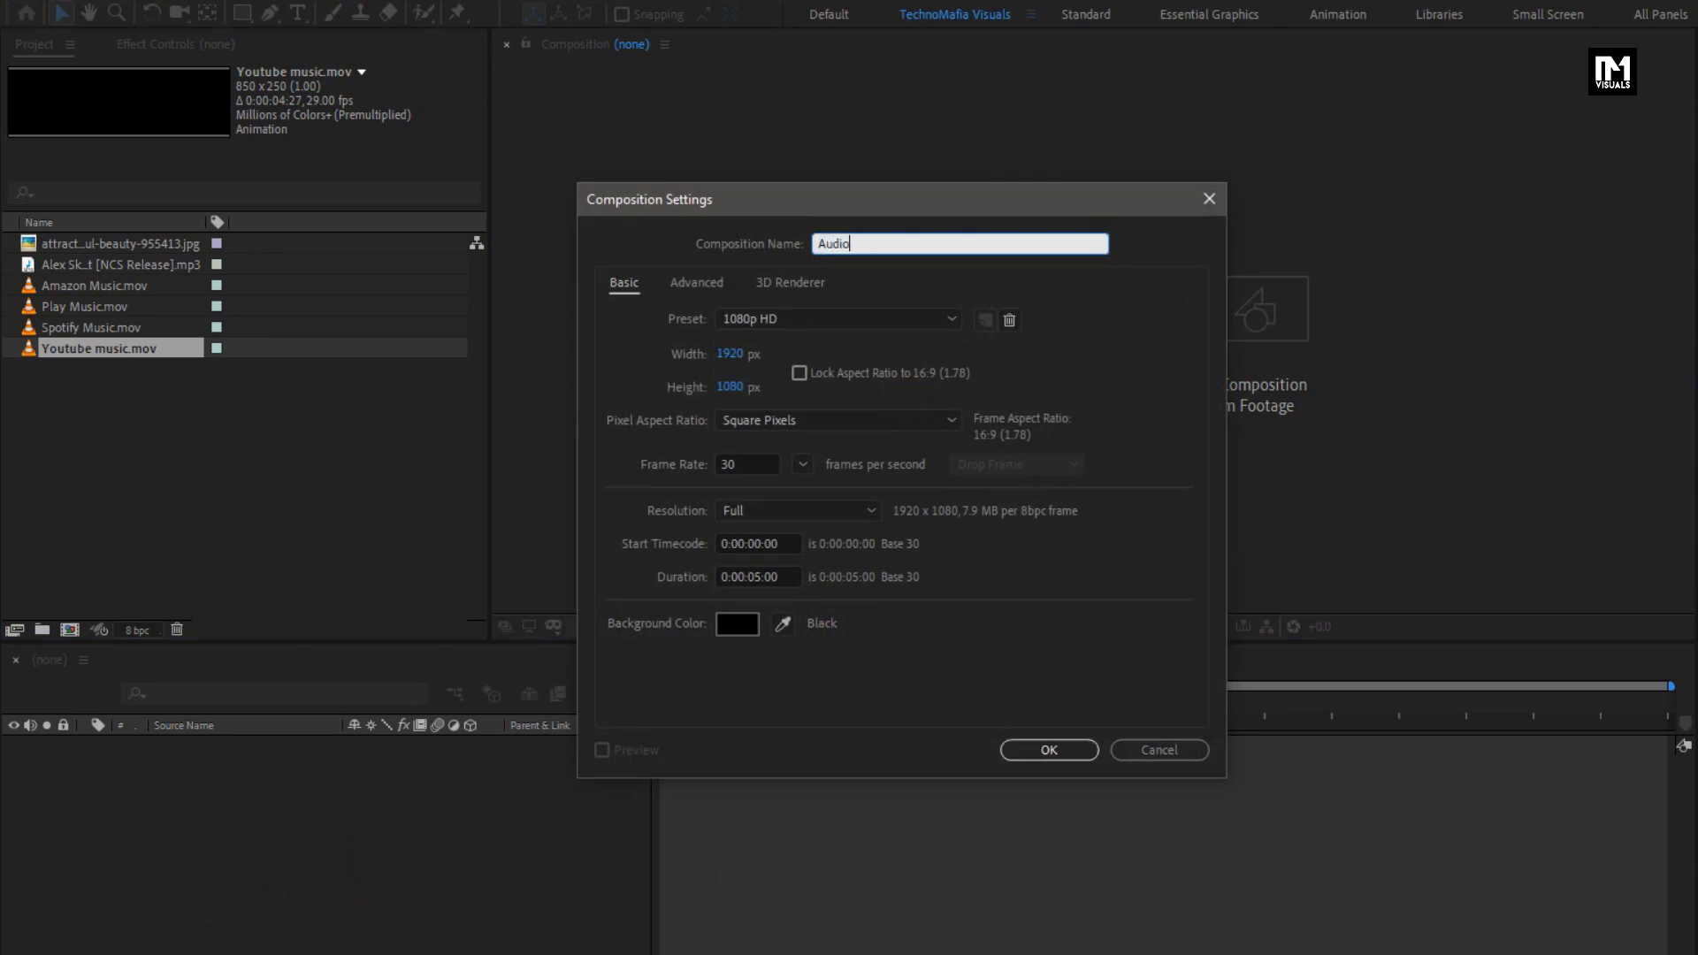
type(" Vi")
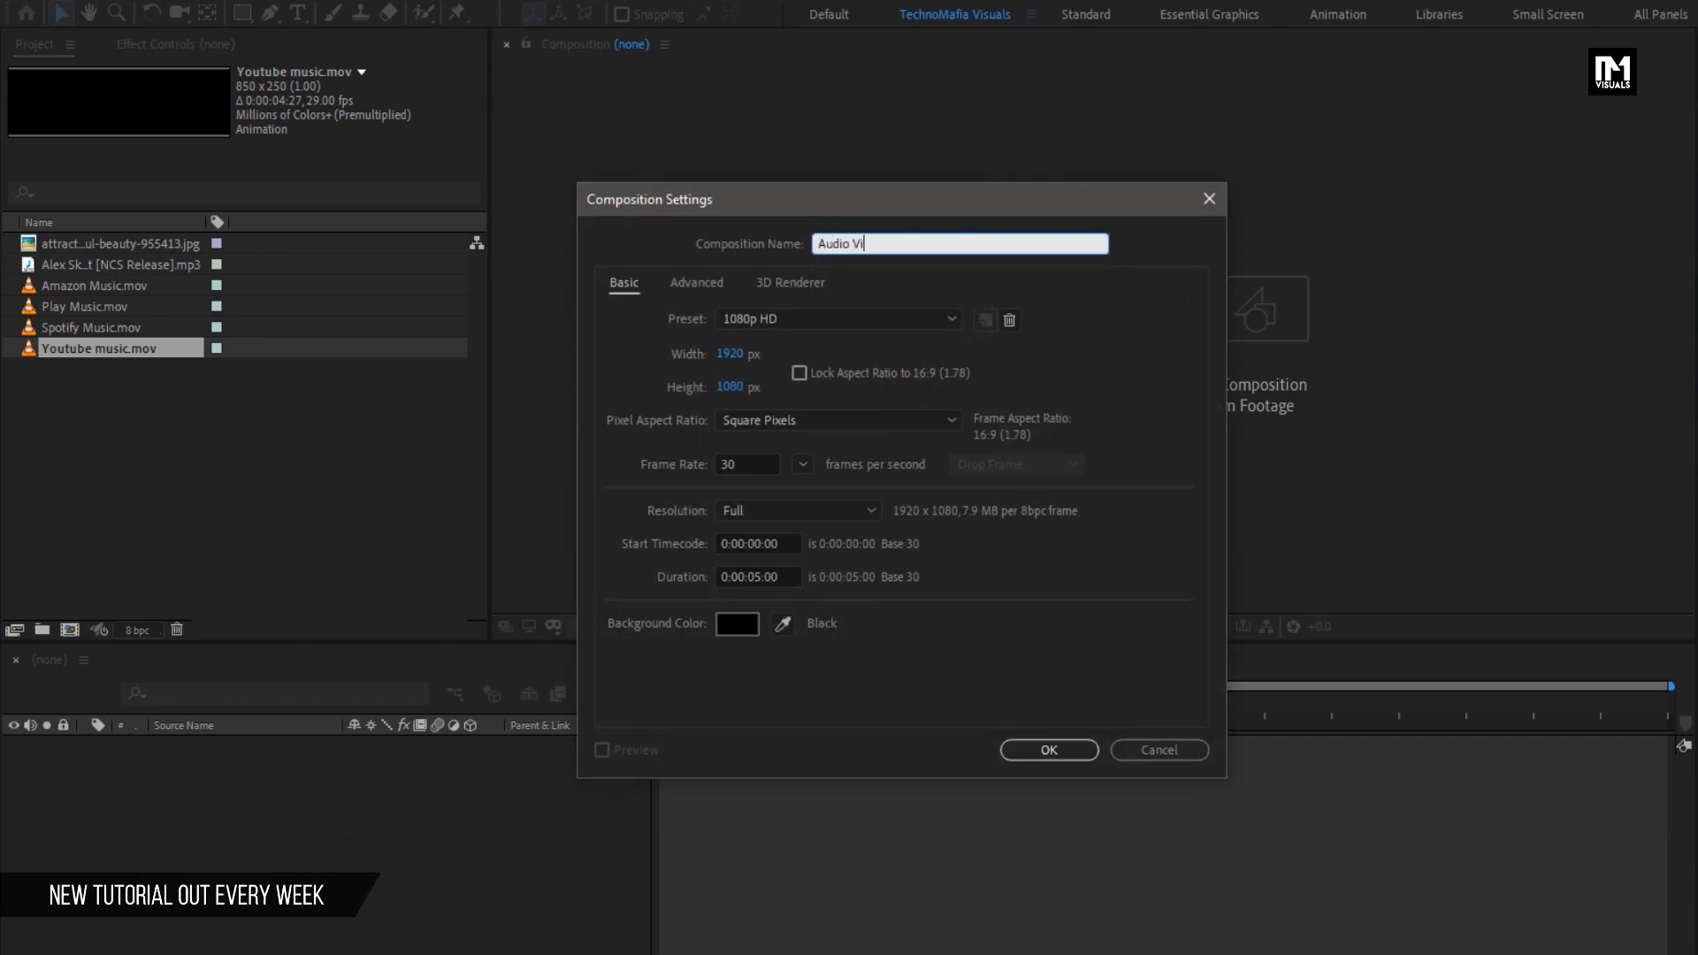
type("sualiz")
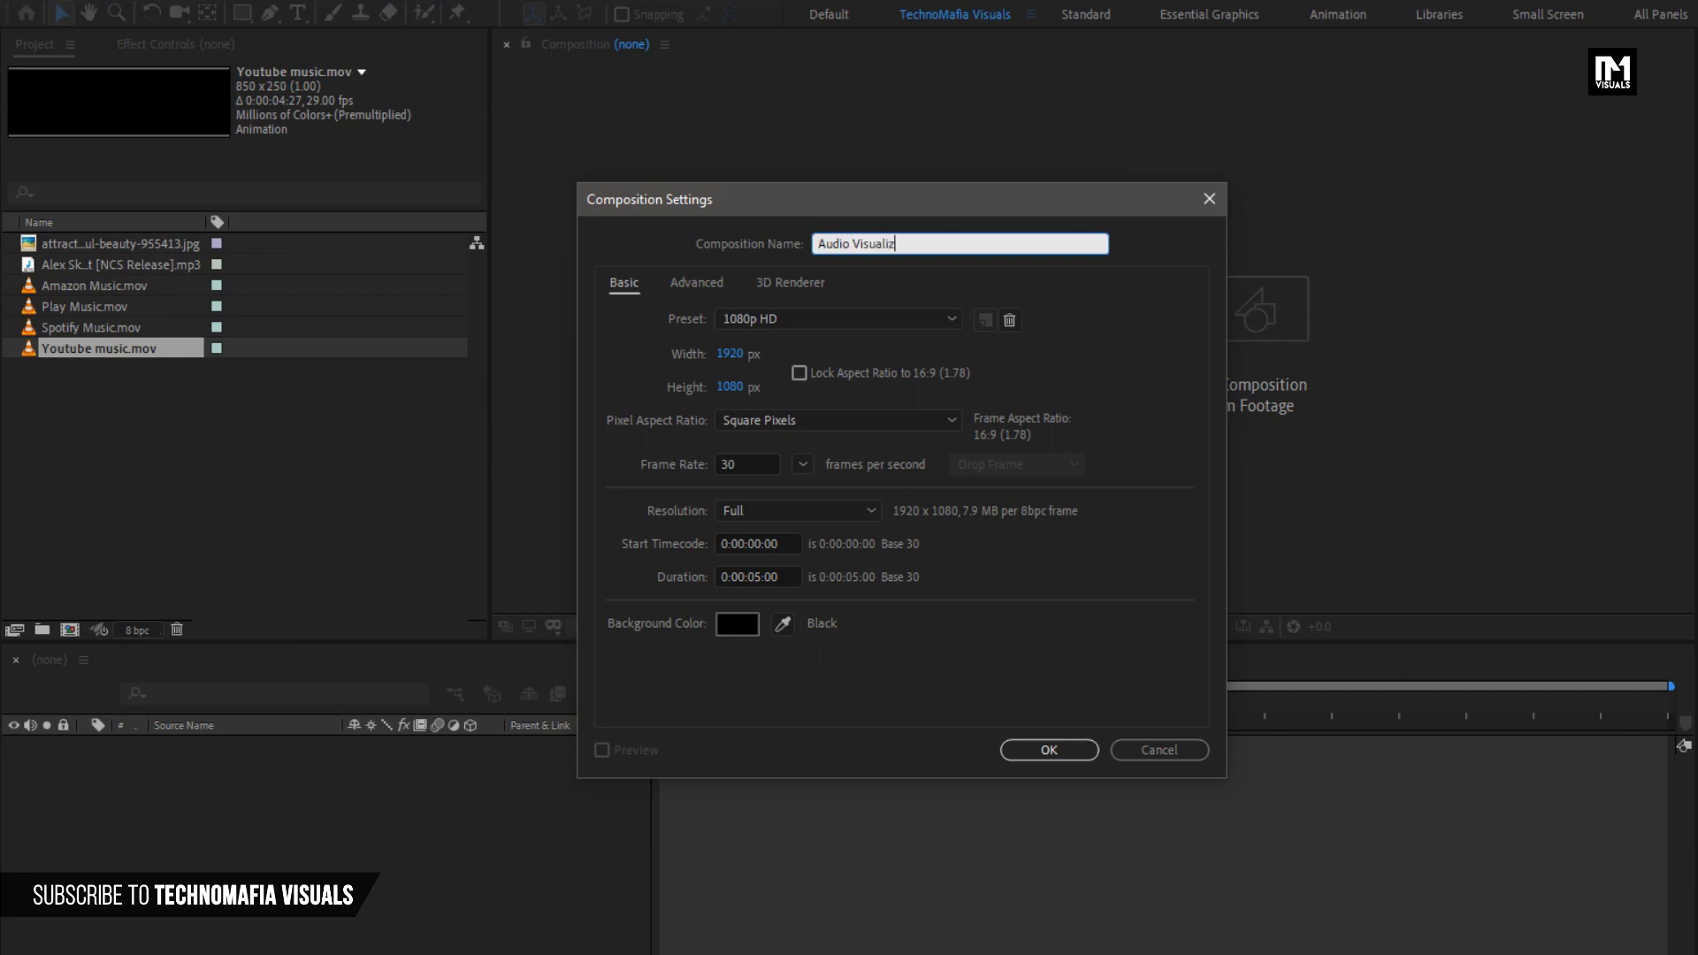
type("er")
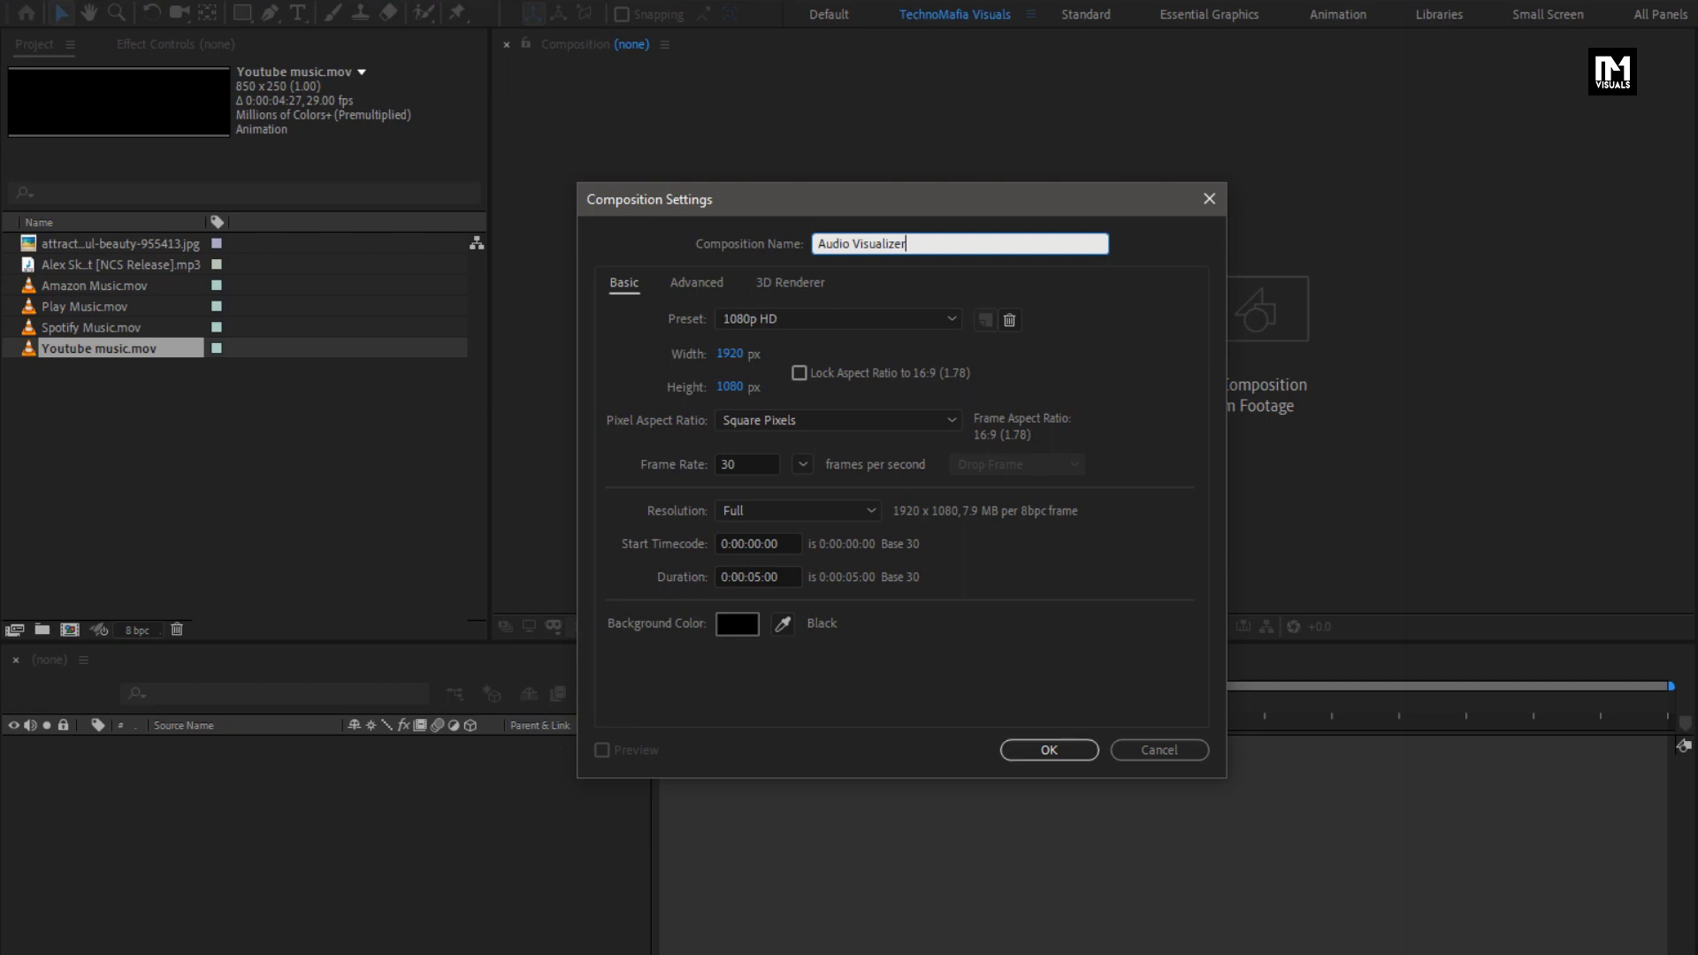
left_click(758, 577)
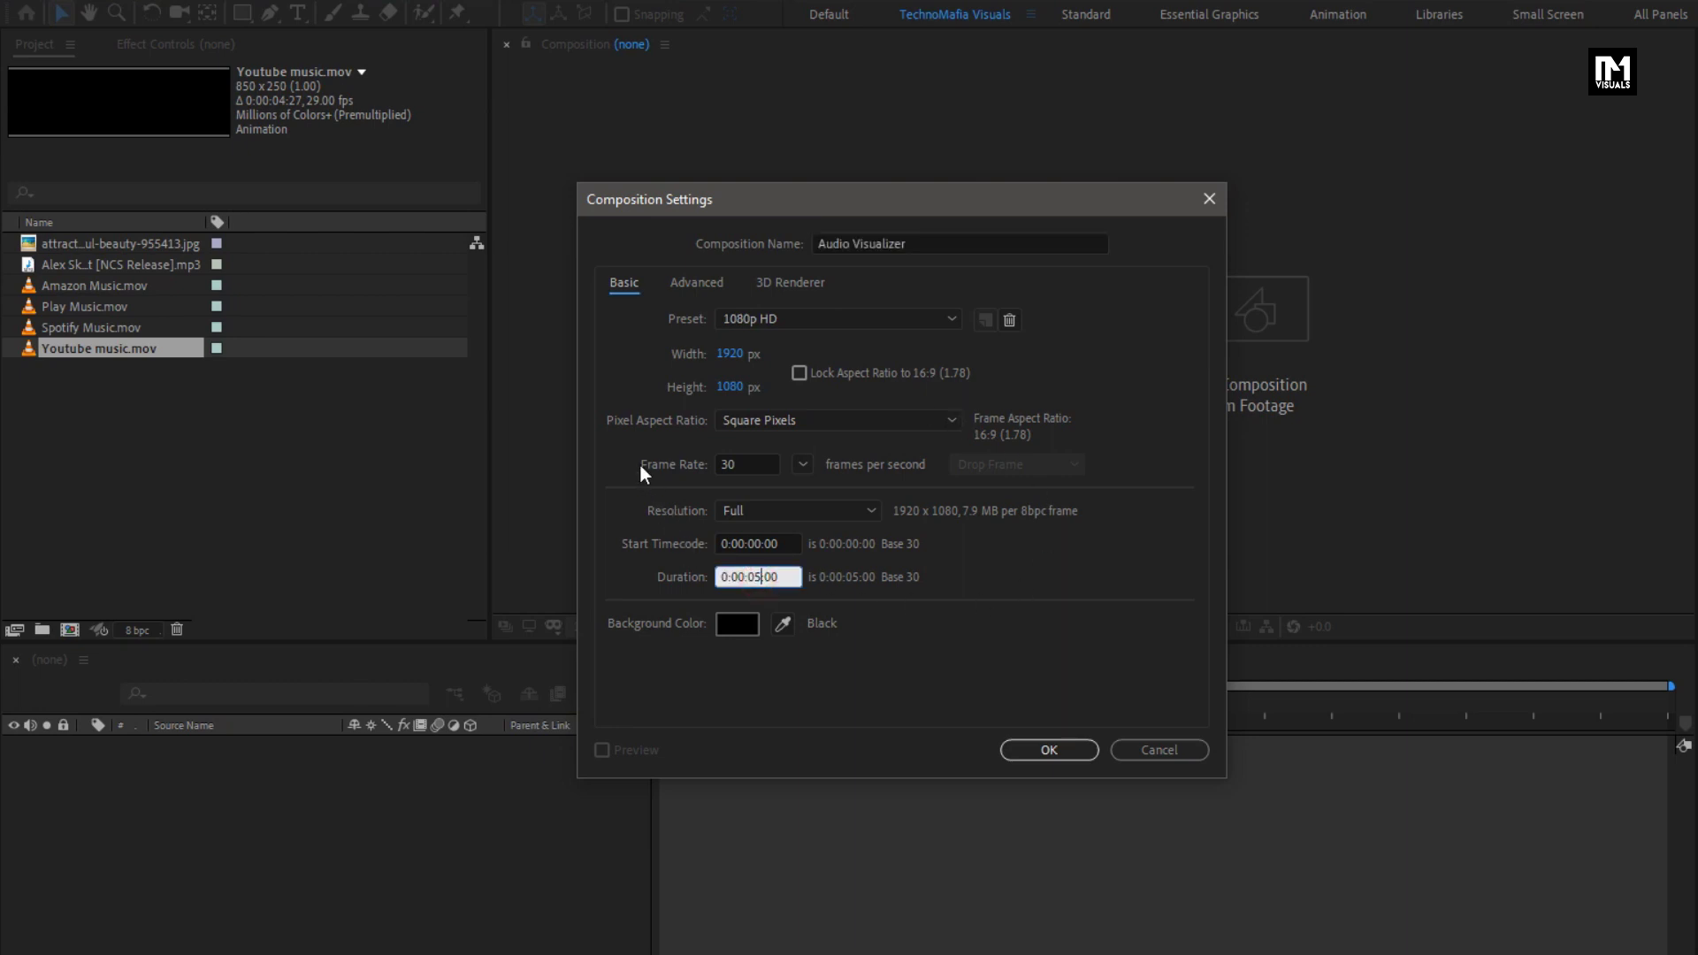
key("BackSpace")
key("BackSpace")
type("20")
left_click(1033, 752)
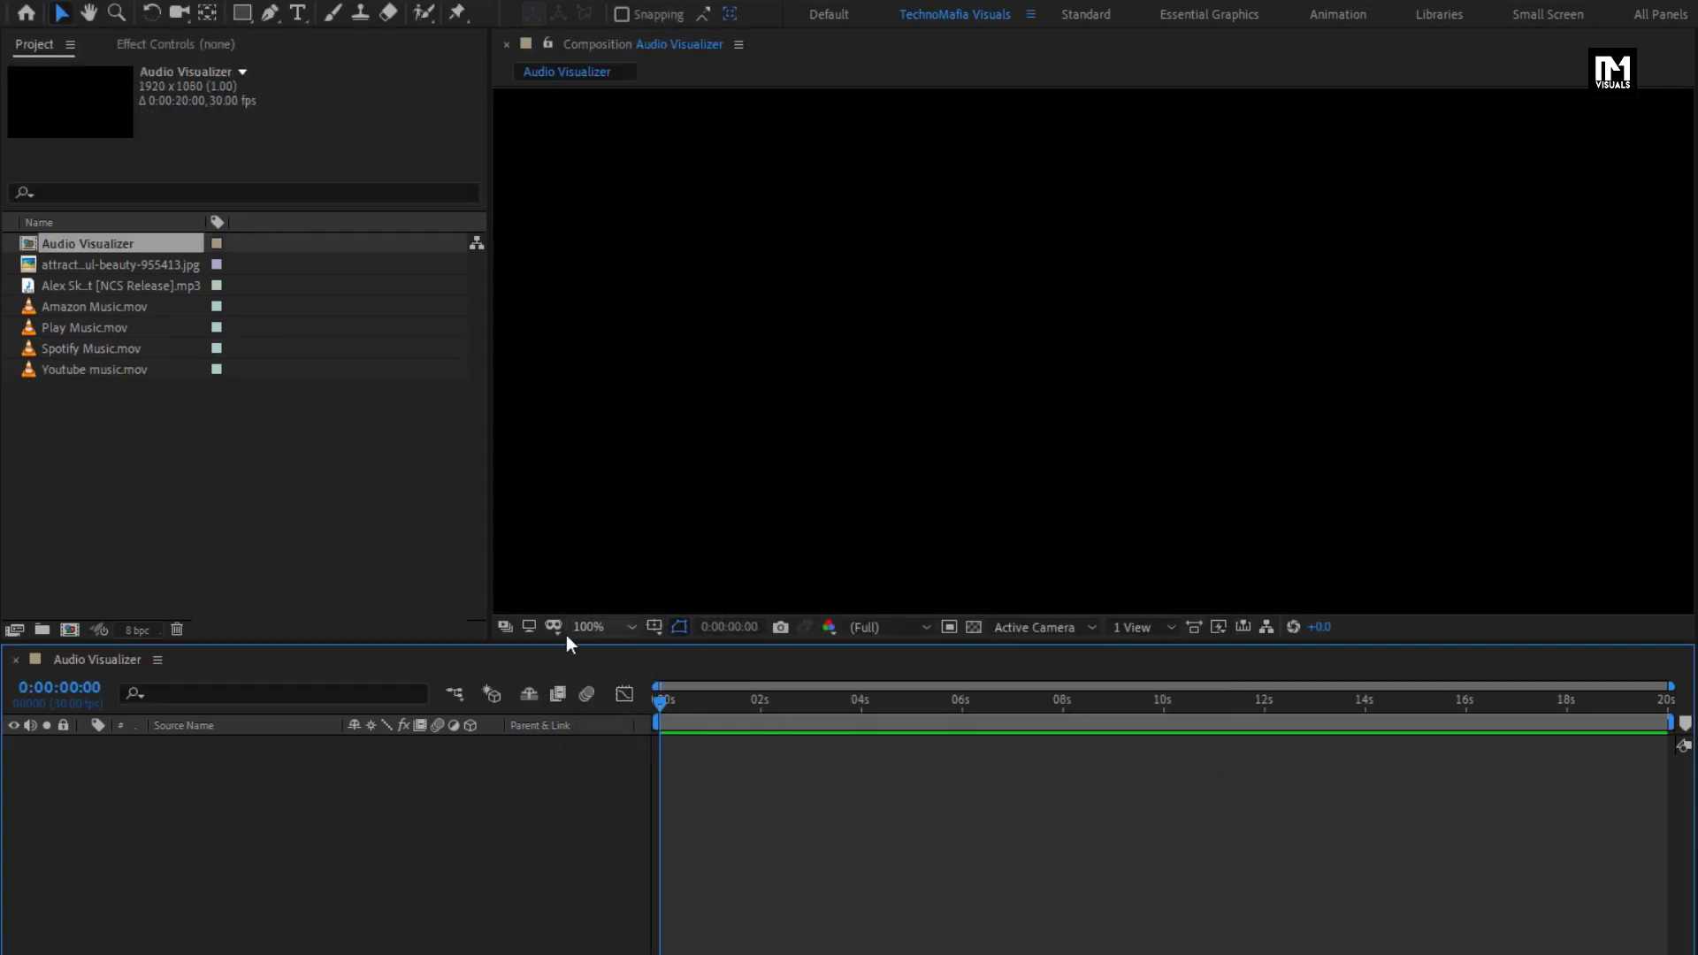
- Fit the viewer magnification and add the mp3 song to the composition
left_click(590, 627)
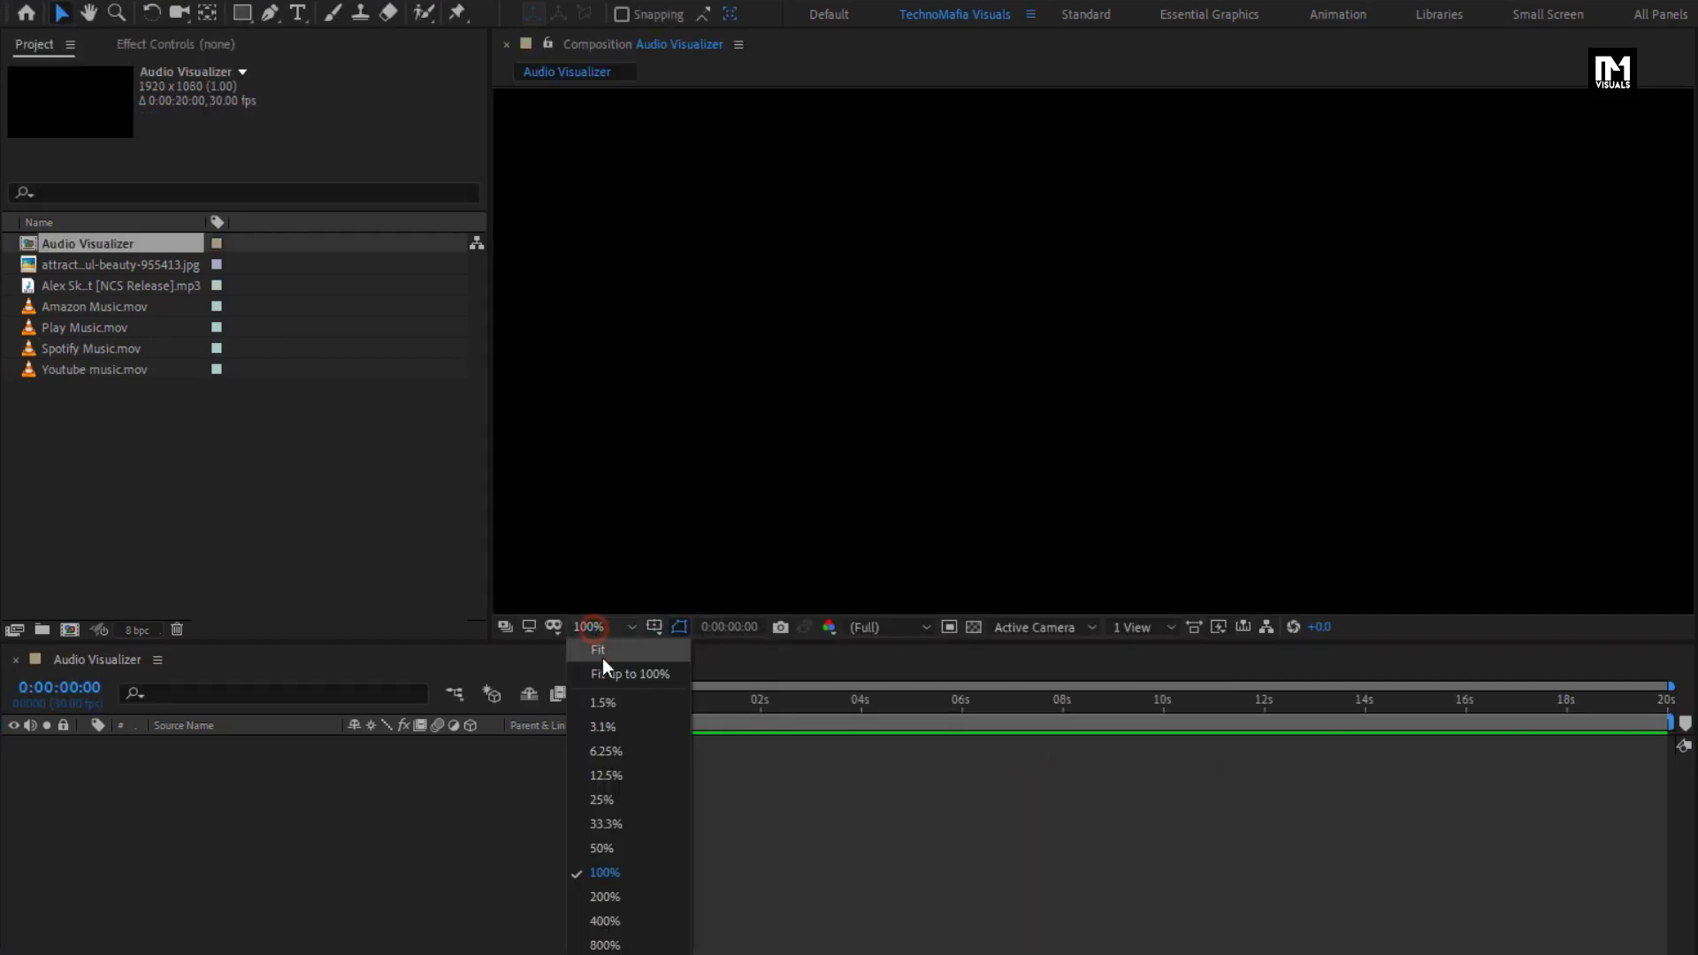
left_click(606, 674)
left_click_drag(118, 287, 172, 800)
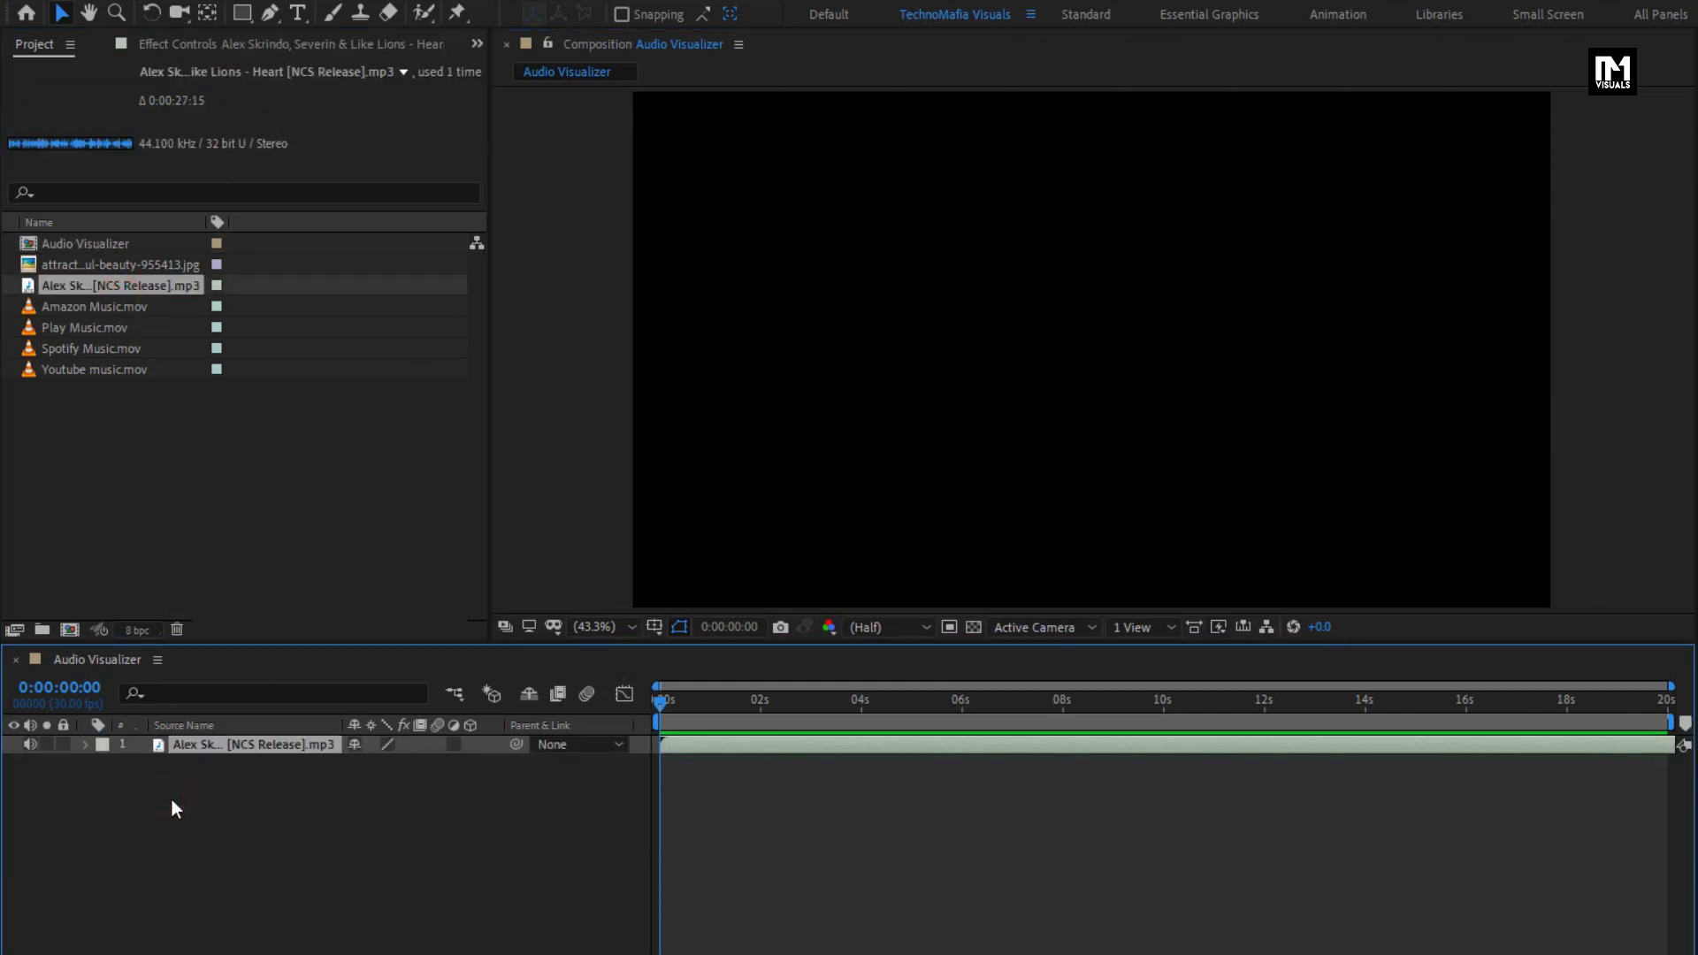
- Pre-compose the song layer into a comp named Music, moving all attributes
right_click(194, 750)
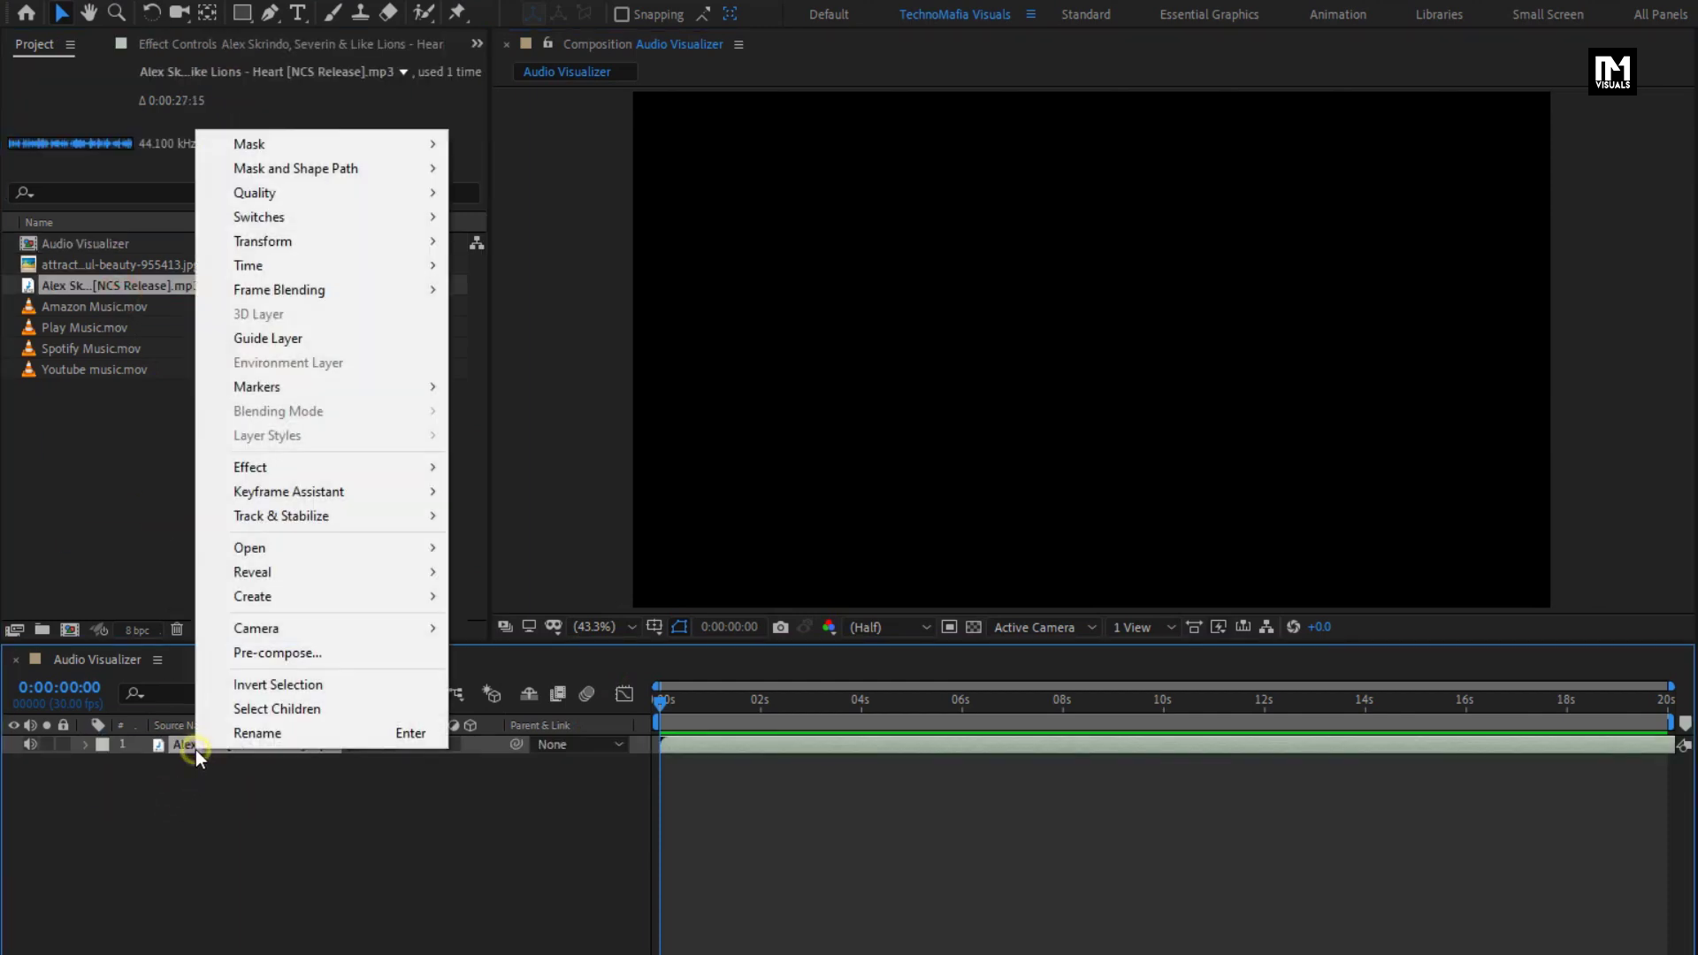
left_click(214, 656)
type("Music")
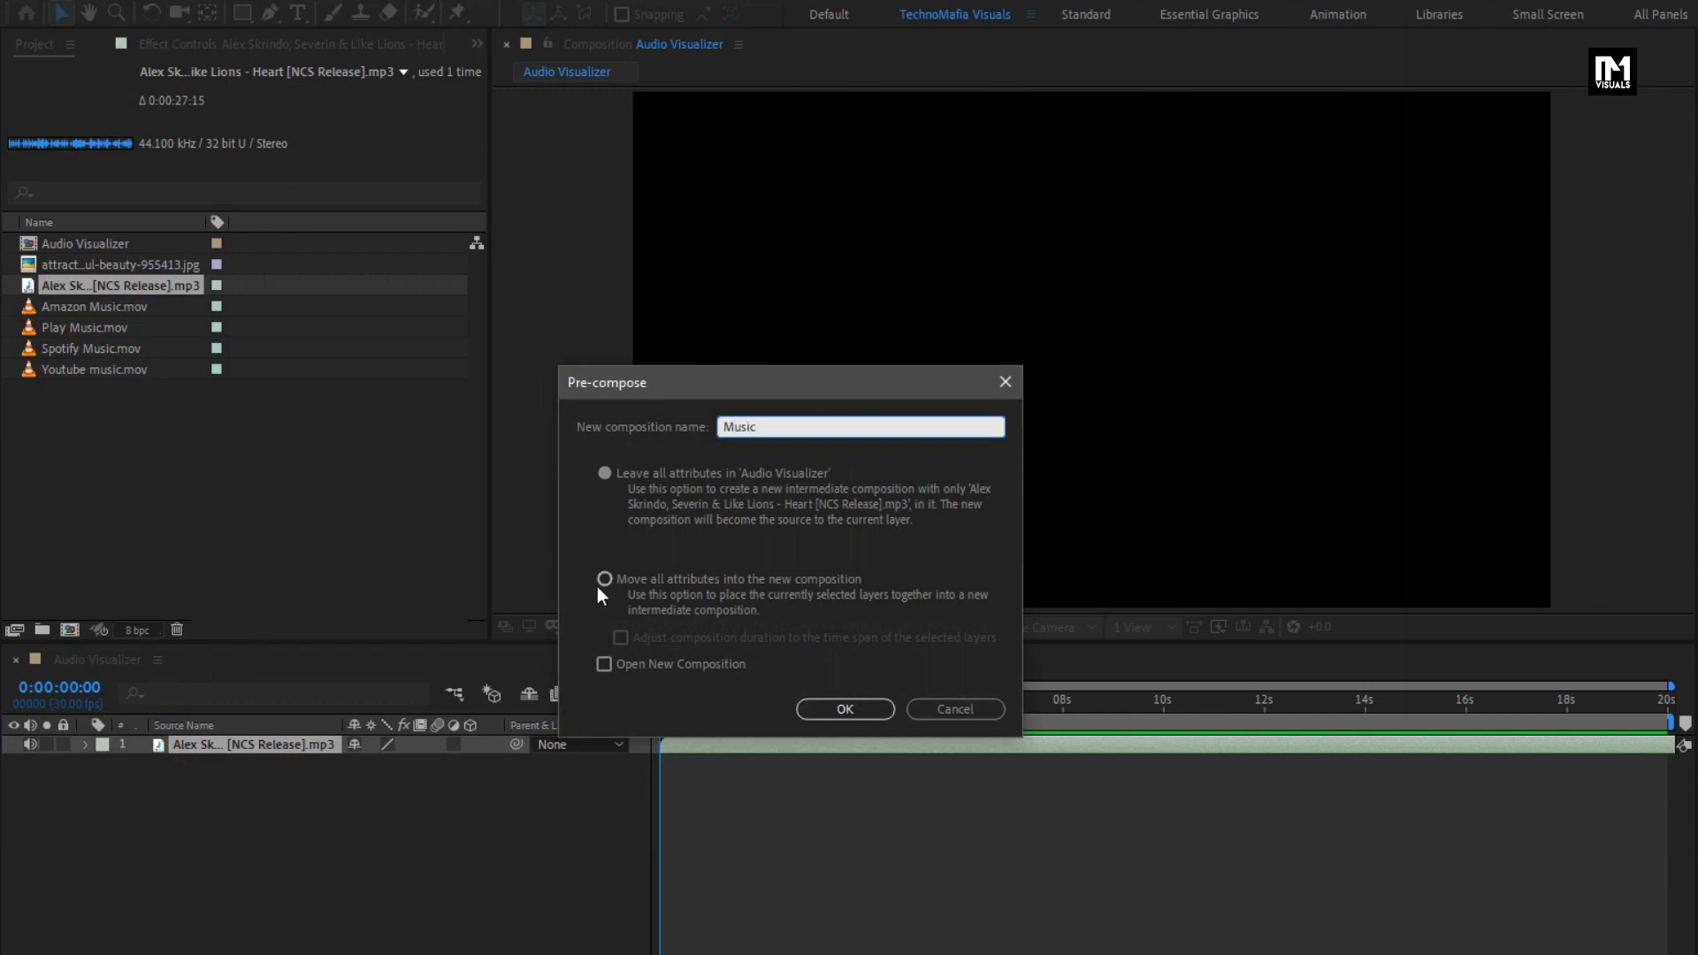
left_click(598, 584)
left_click(845, 709)
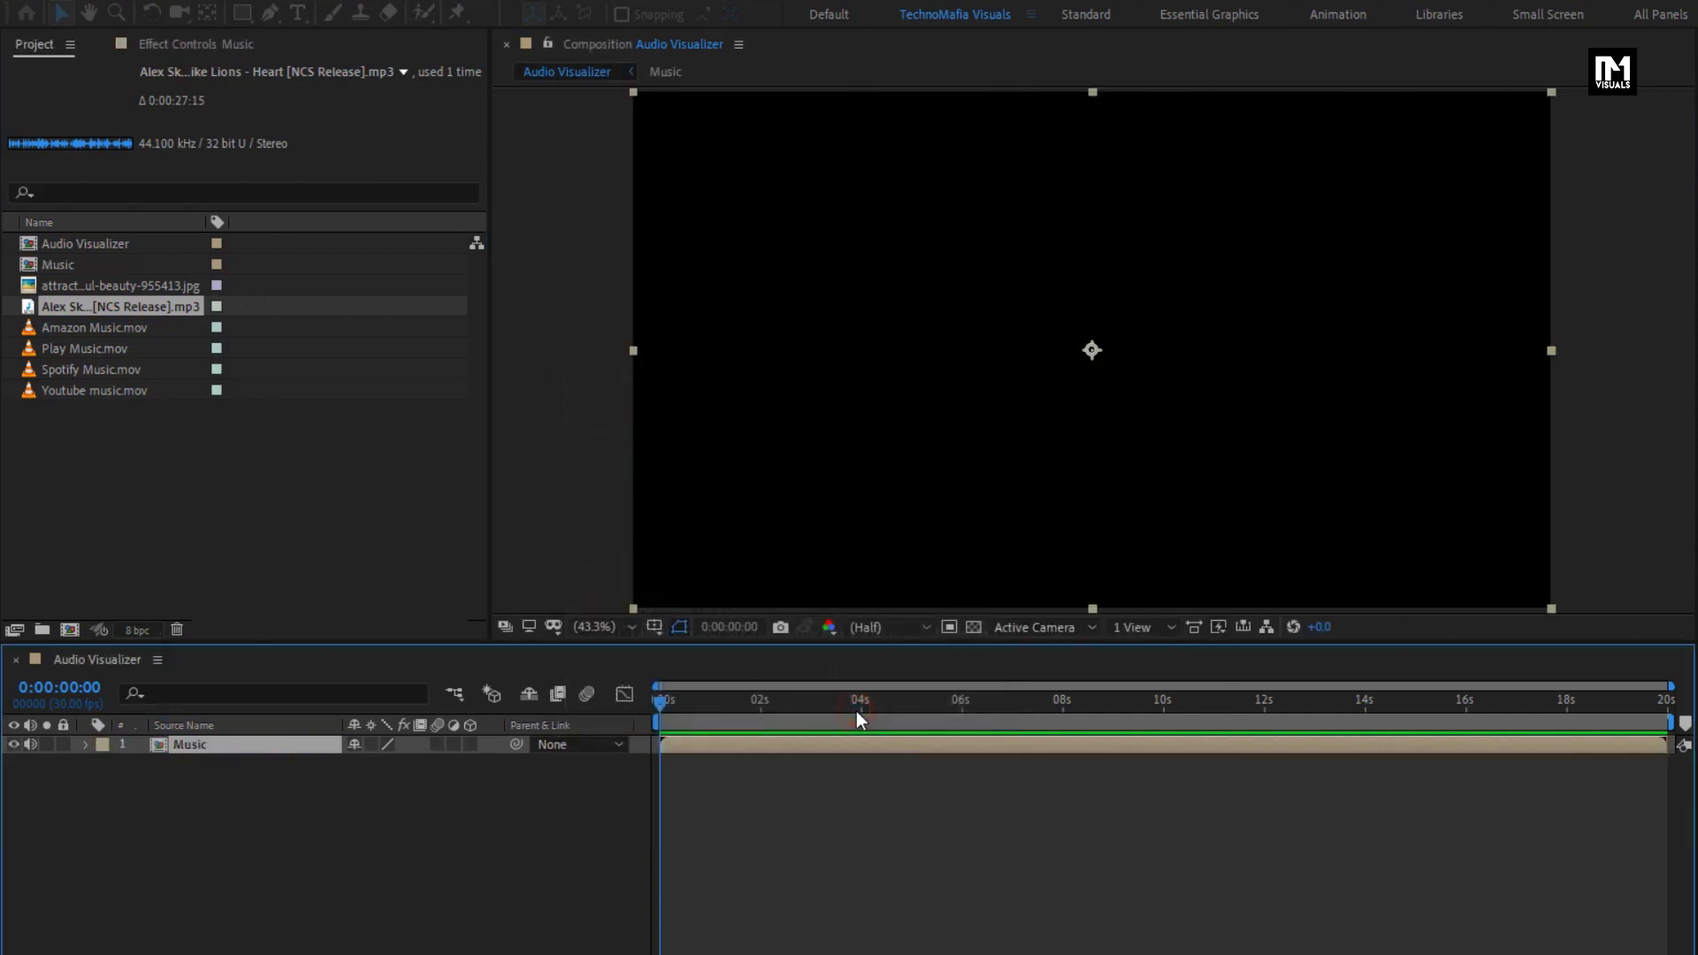
- Place the photo above the Music layer and scale it down to 51%
left_click(145, 287)
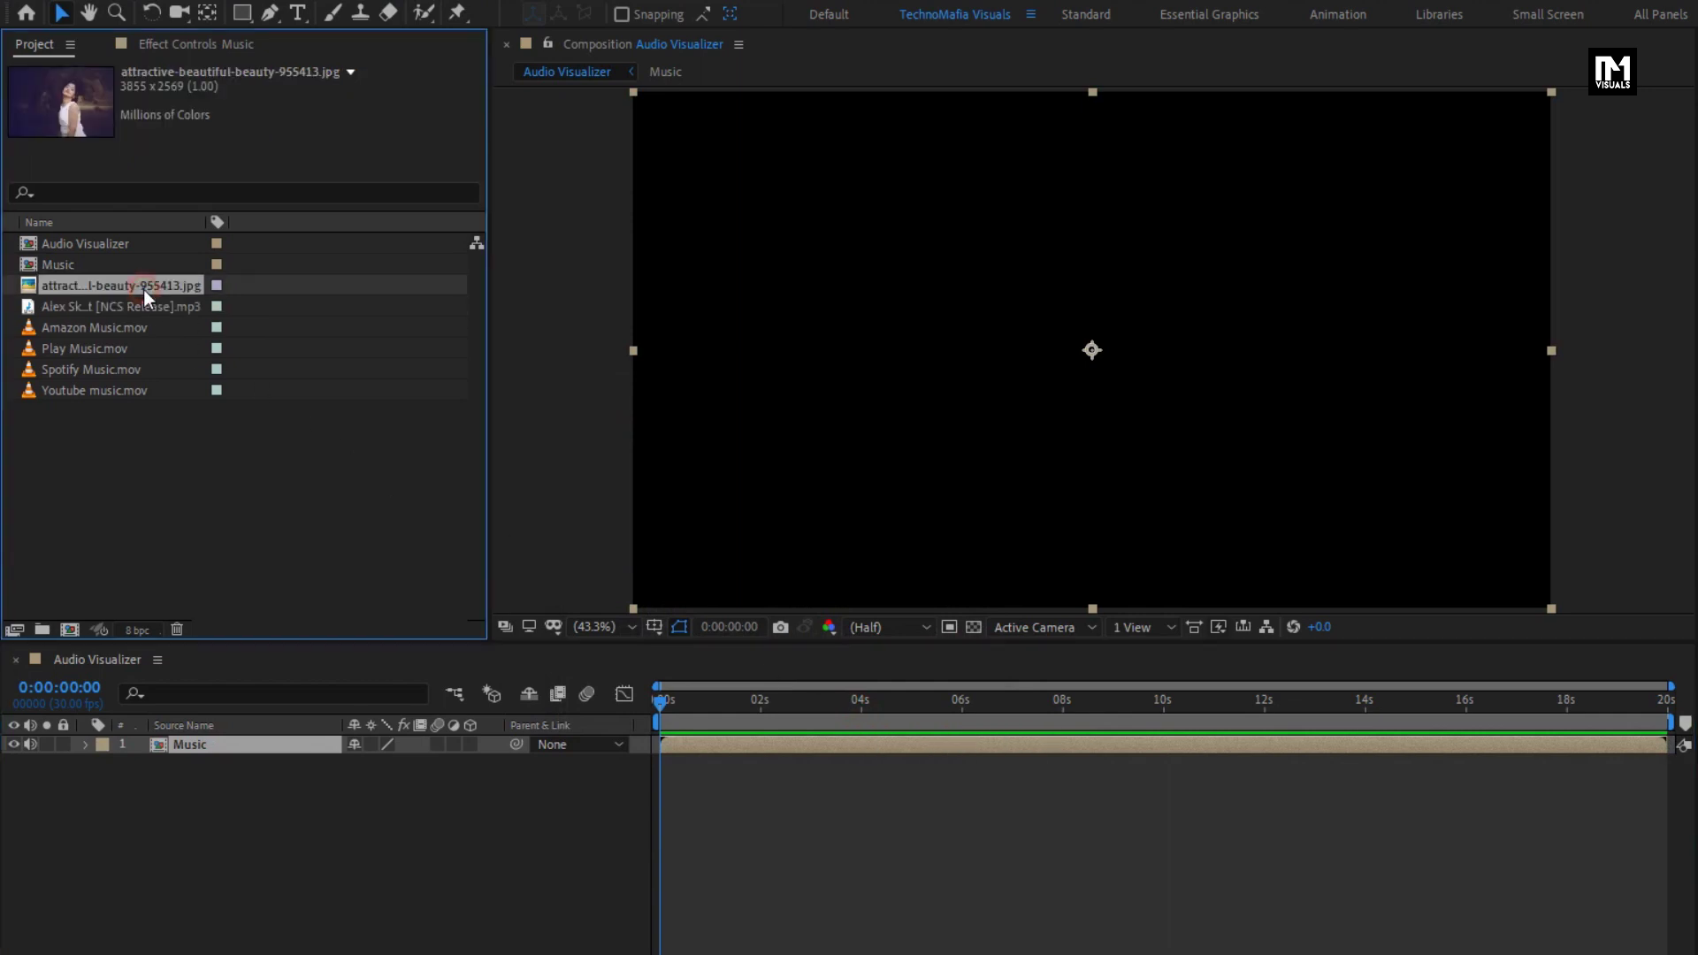
left_click_drag(143, 289, 258, 736)
key("s")
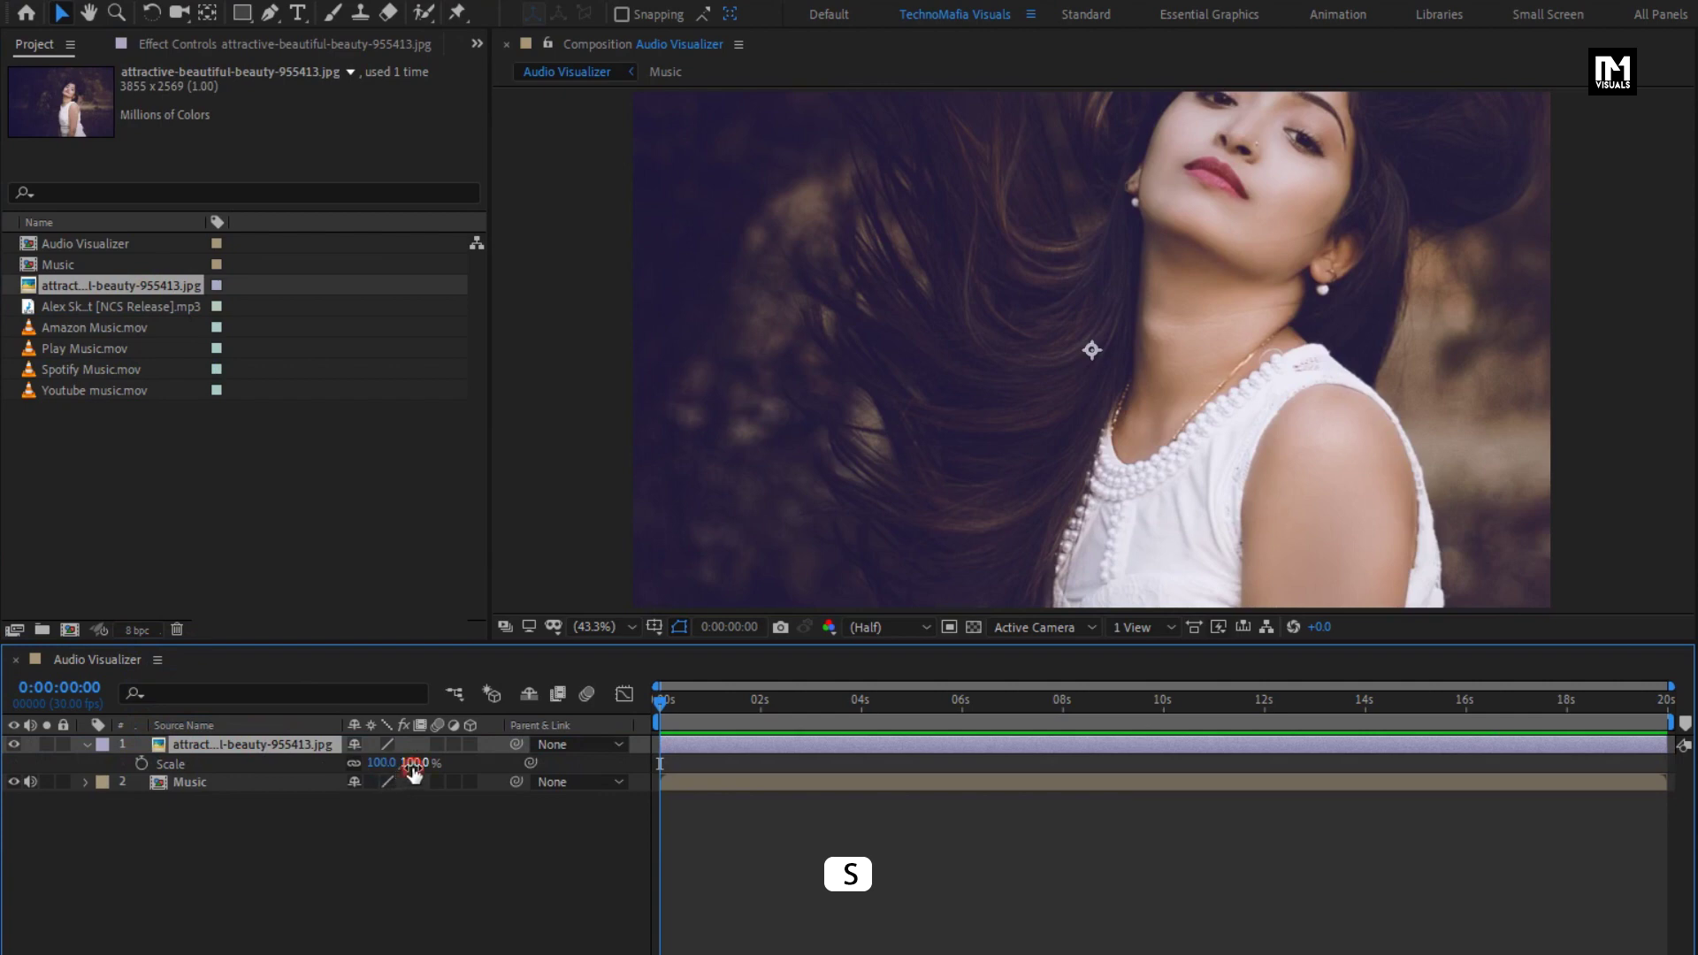
left_click_drag(409, 770, 368, 776)
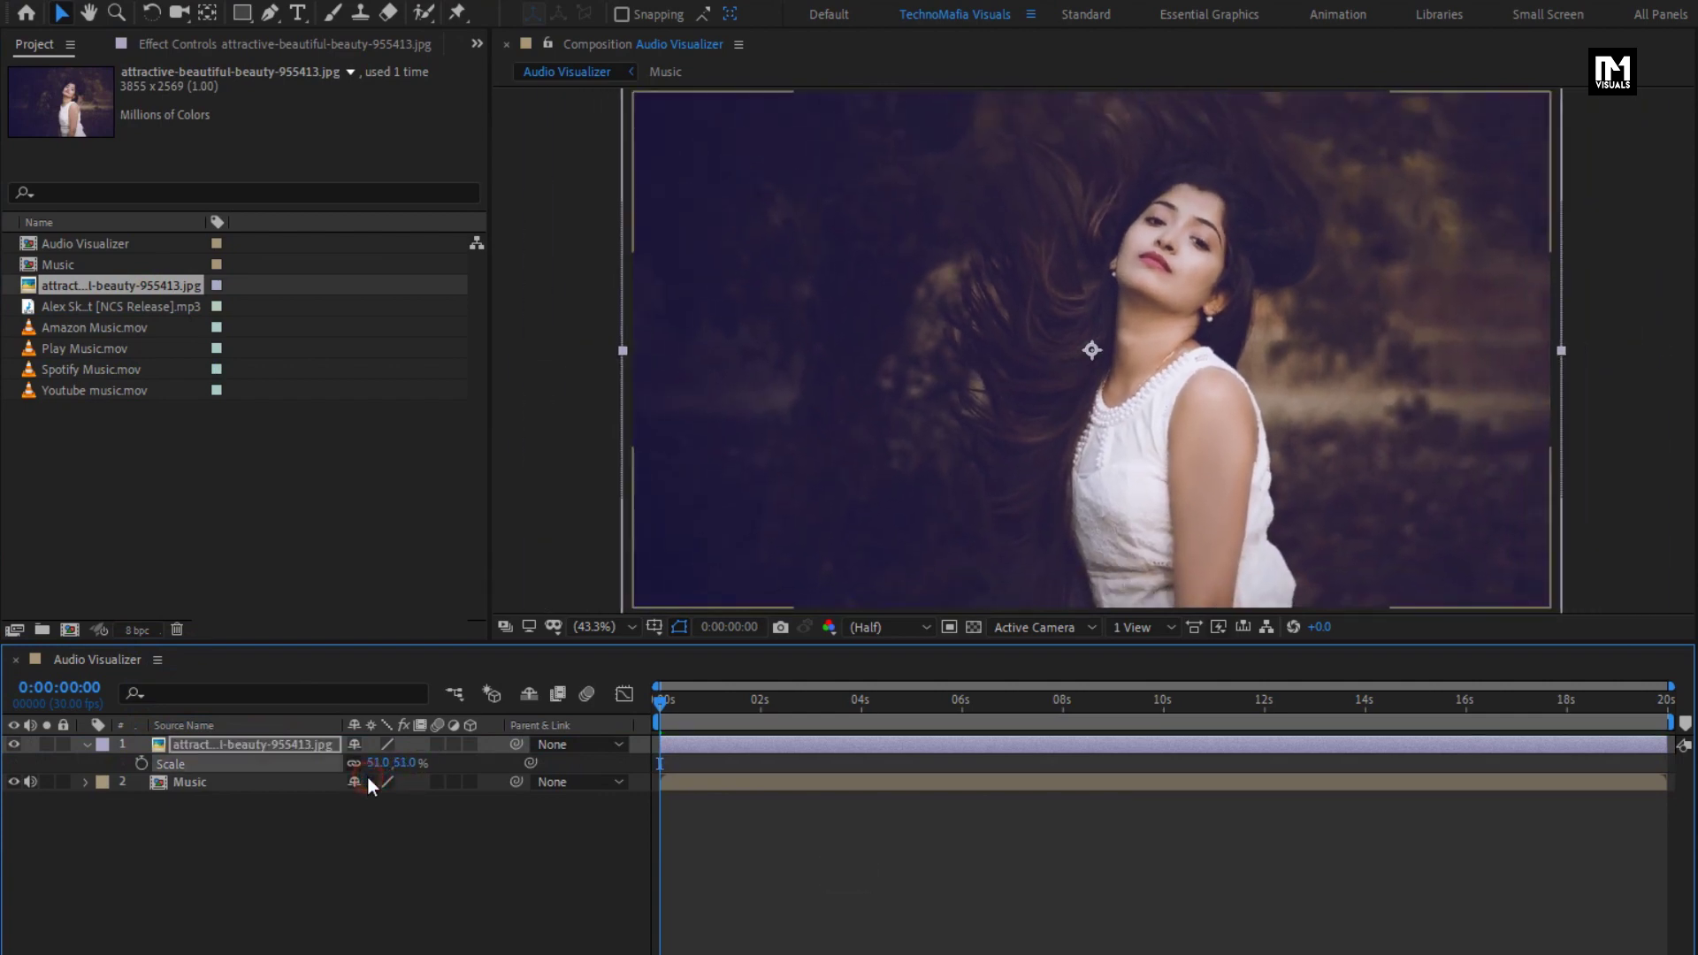
left_click(86, 746)
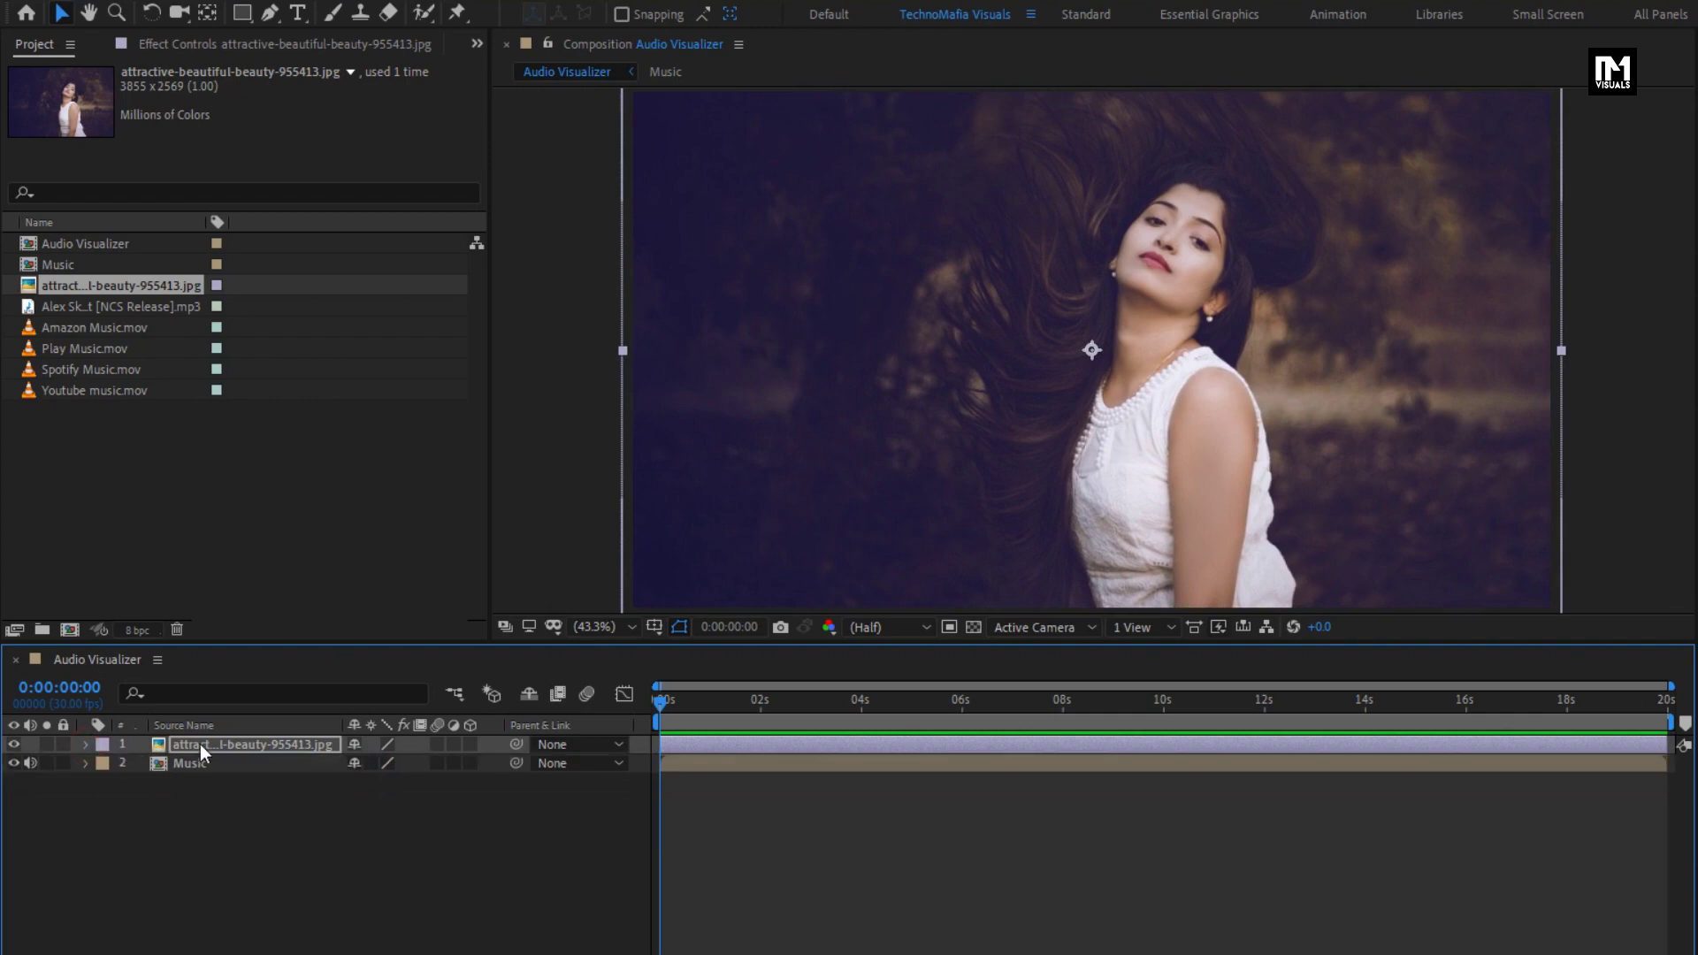
- Pre-compose the photo layer into a new comp named Background Media
right_click(200, 744)
left_click(265, 646)
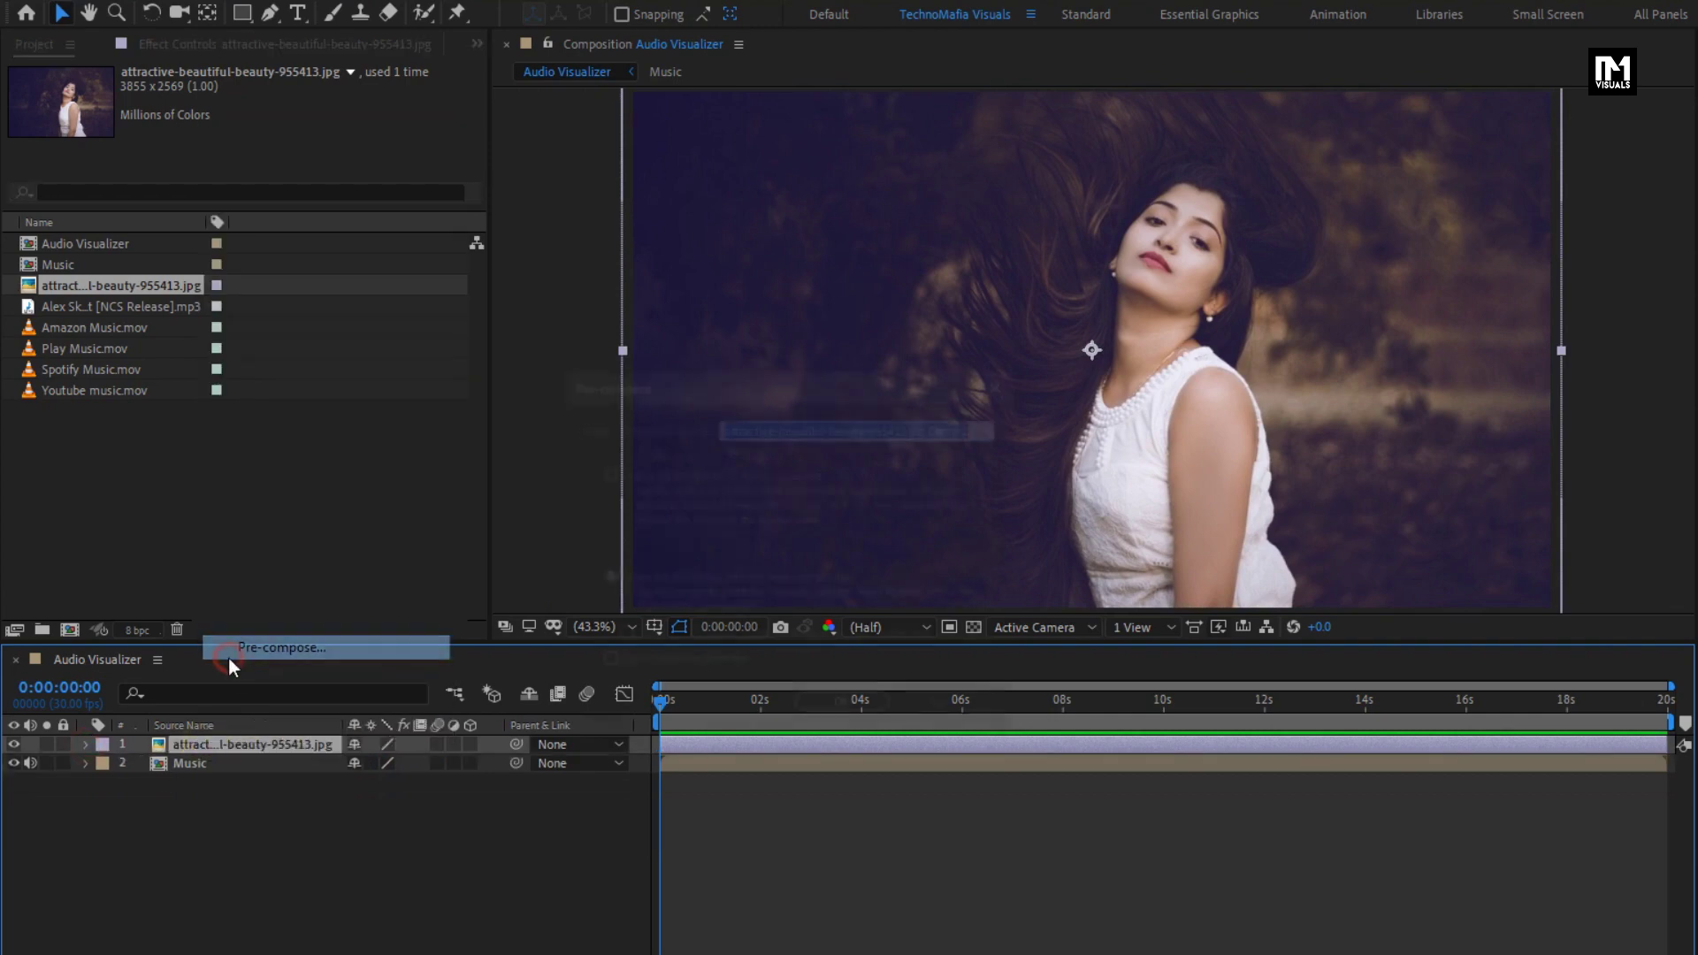
type("Background Media")
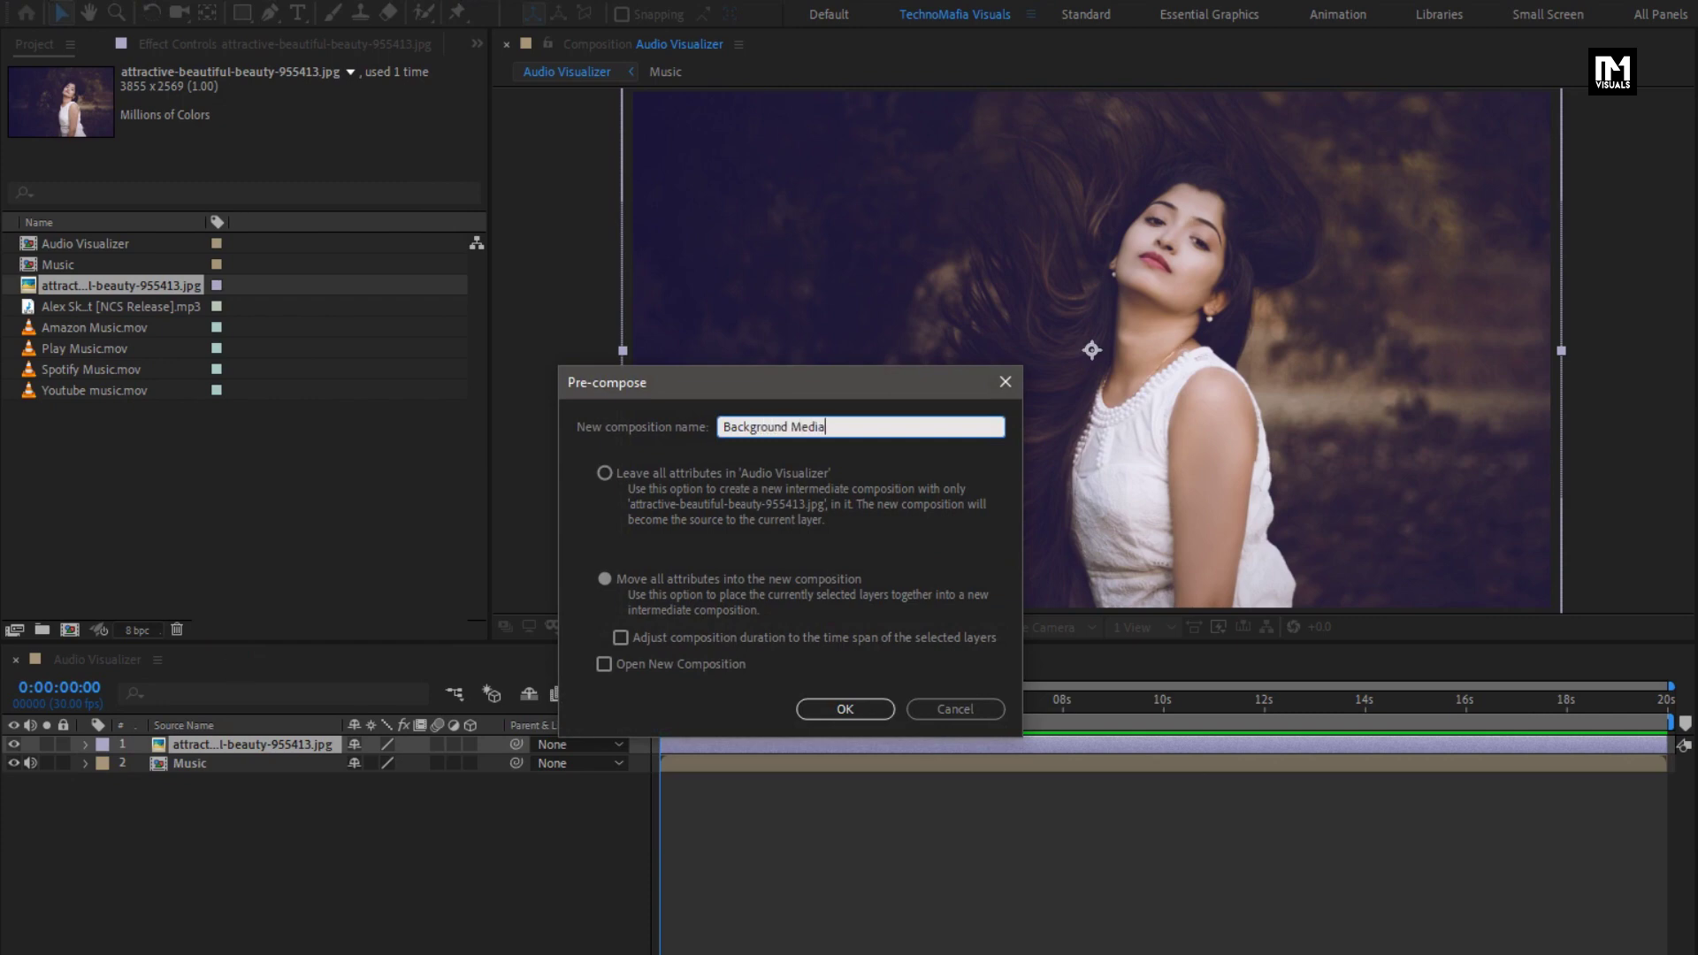
left_click(840, 708)
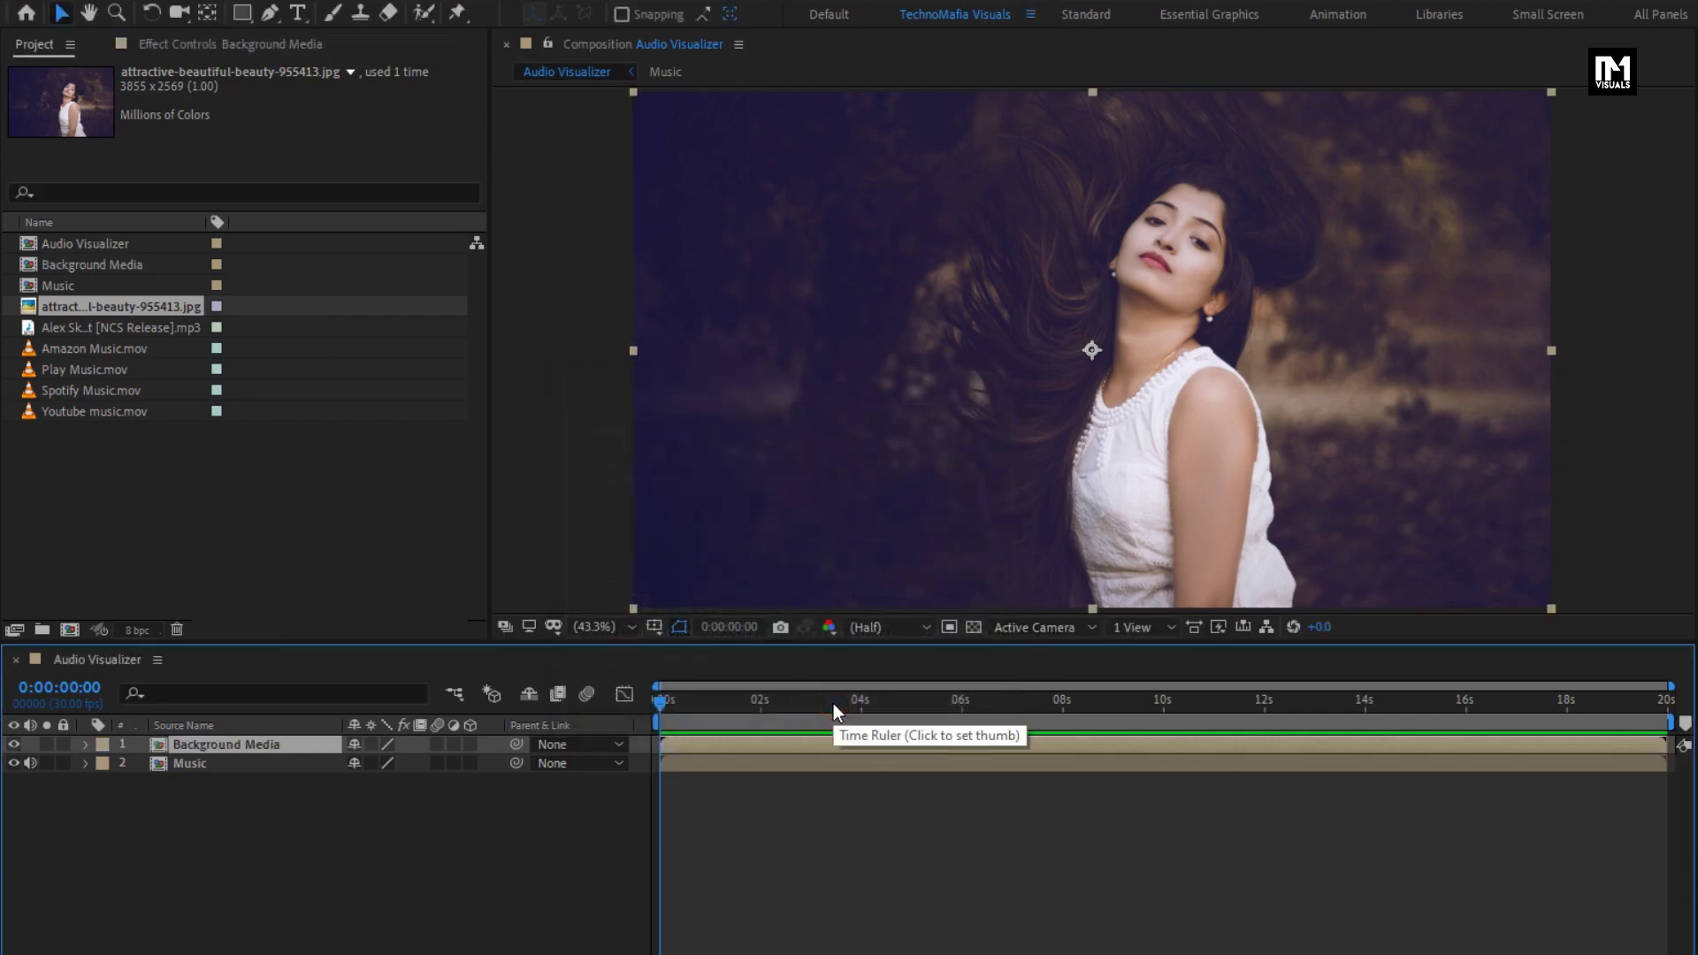
key("s")
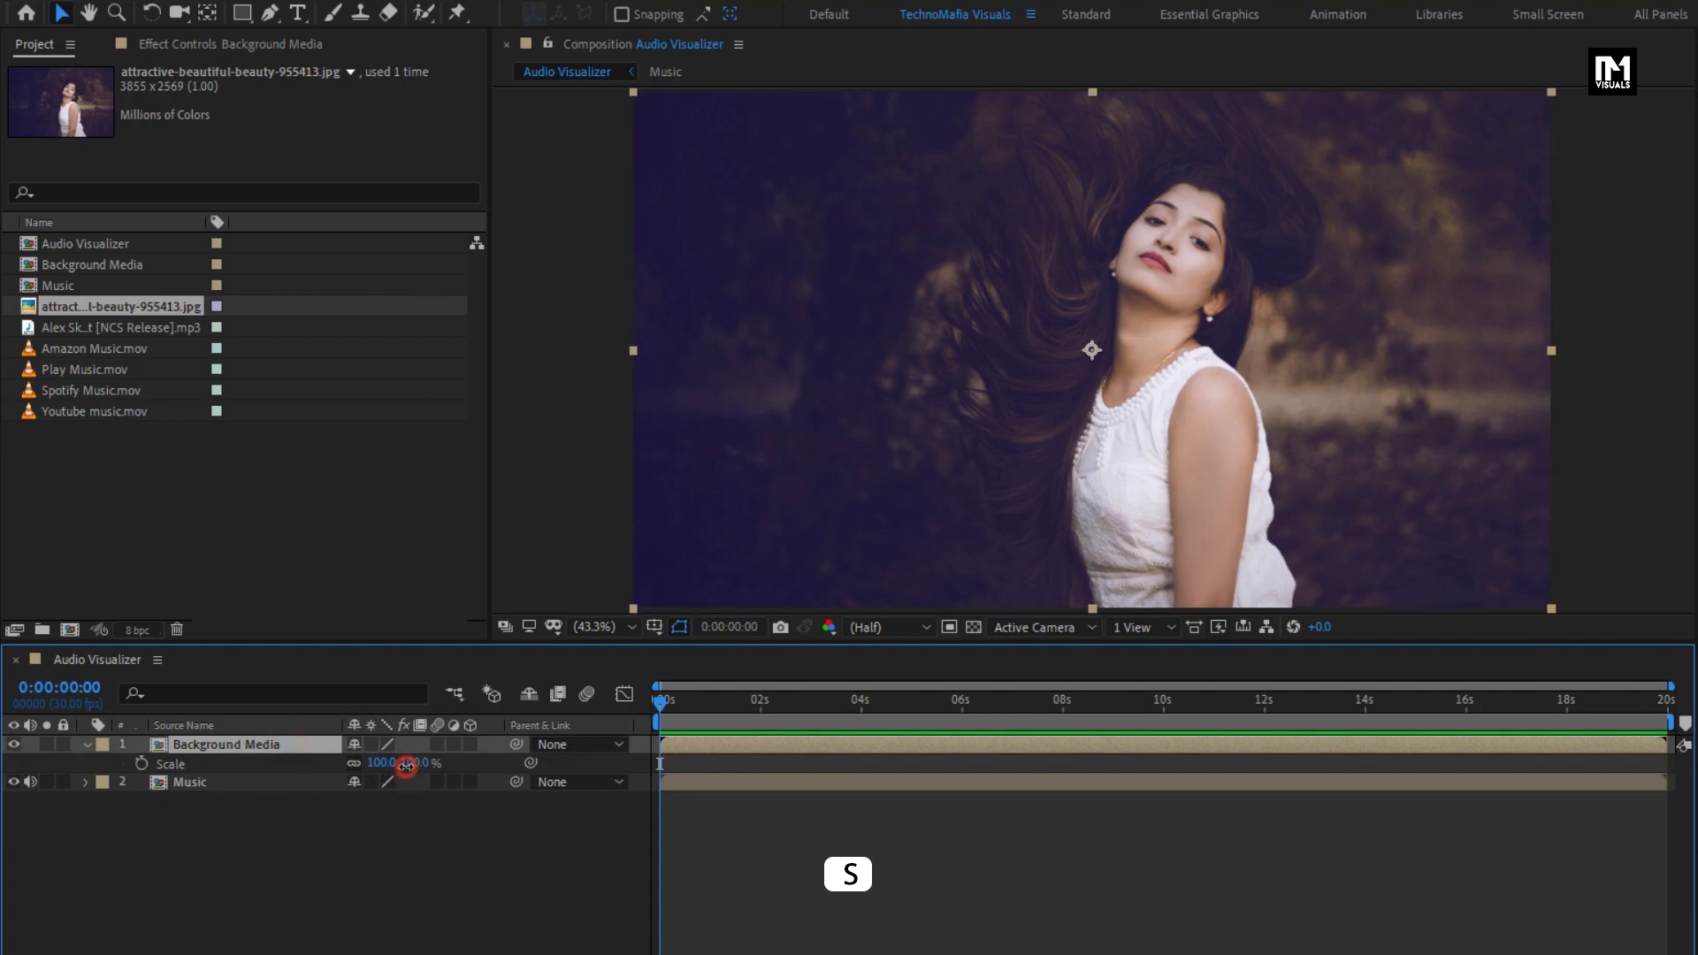
- Enlarge the background and keyframe its Position from 960,540 at 0s to X 1137 at 1s
left_click_drag(407, 766, 429, 769)
key("p")
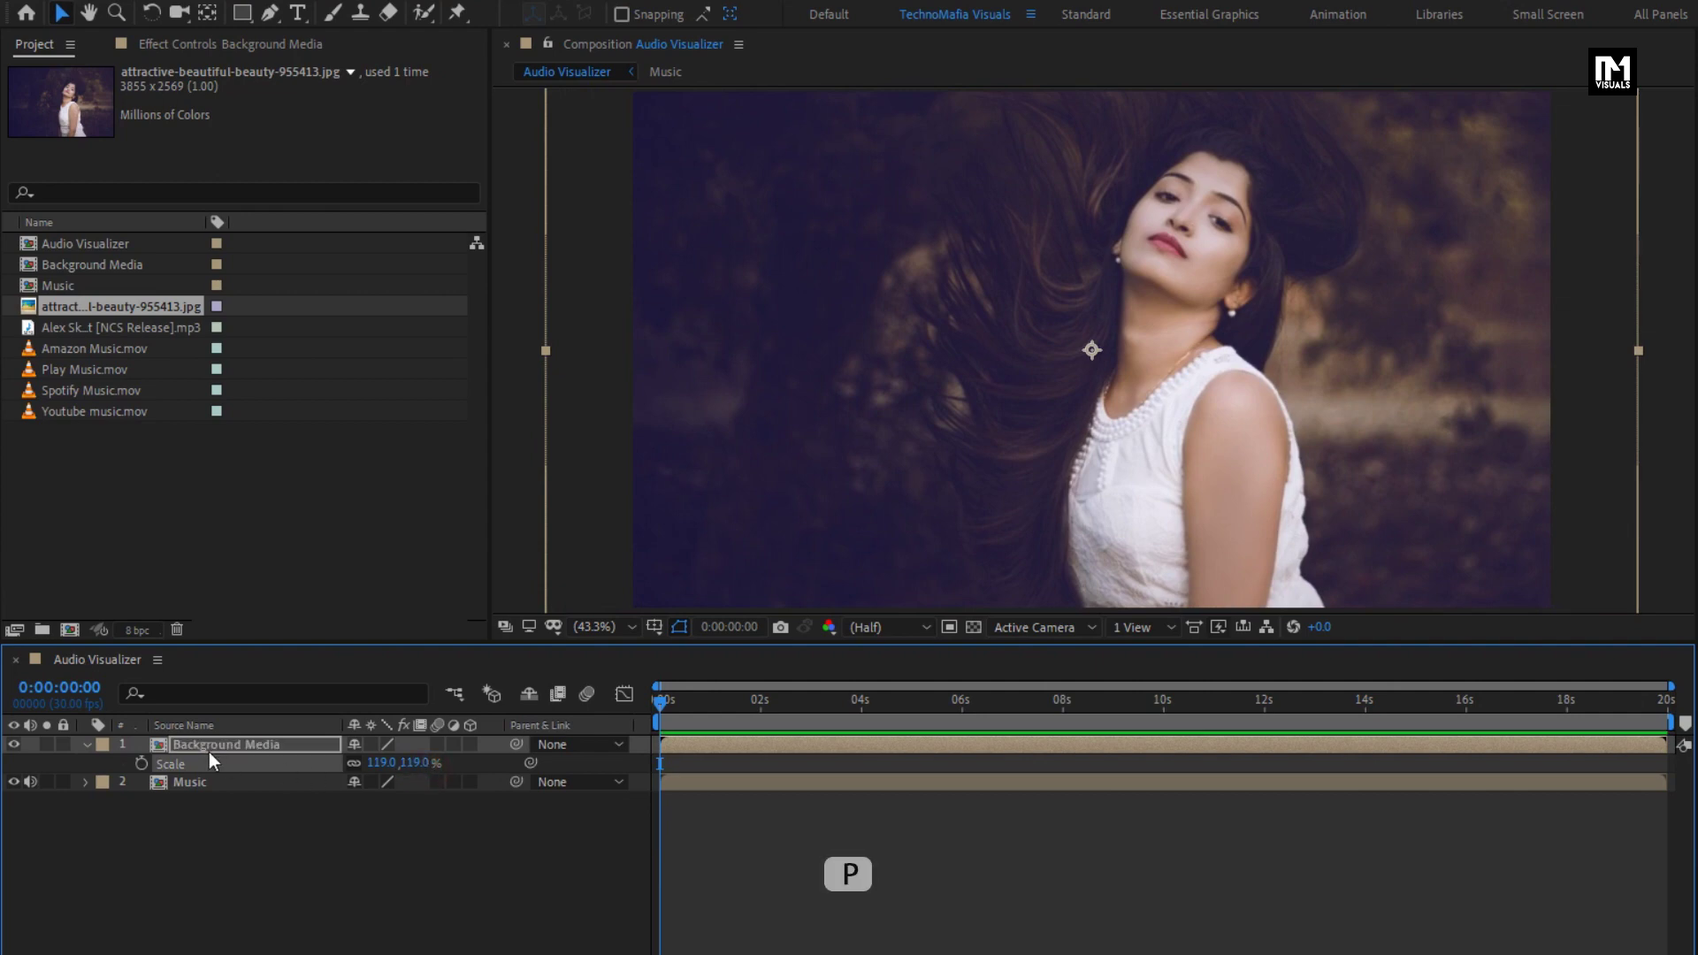
left_click(204, 748)
key("p")
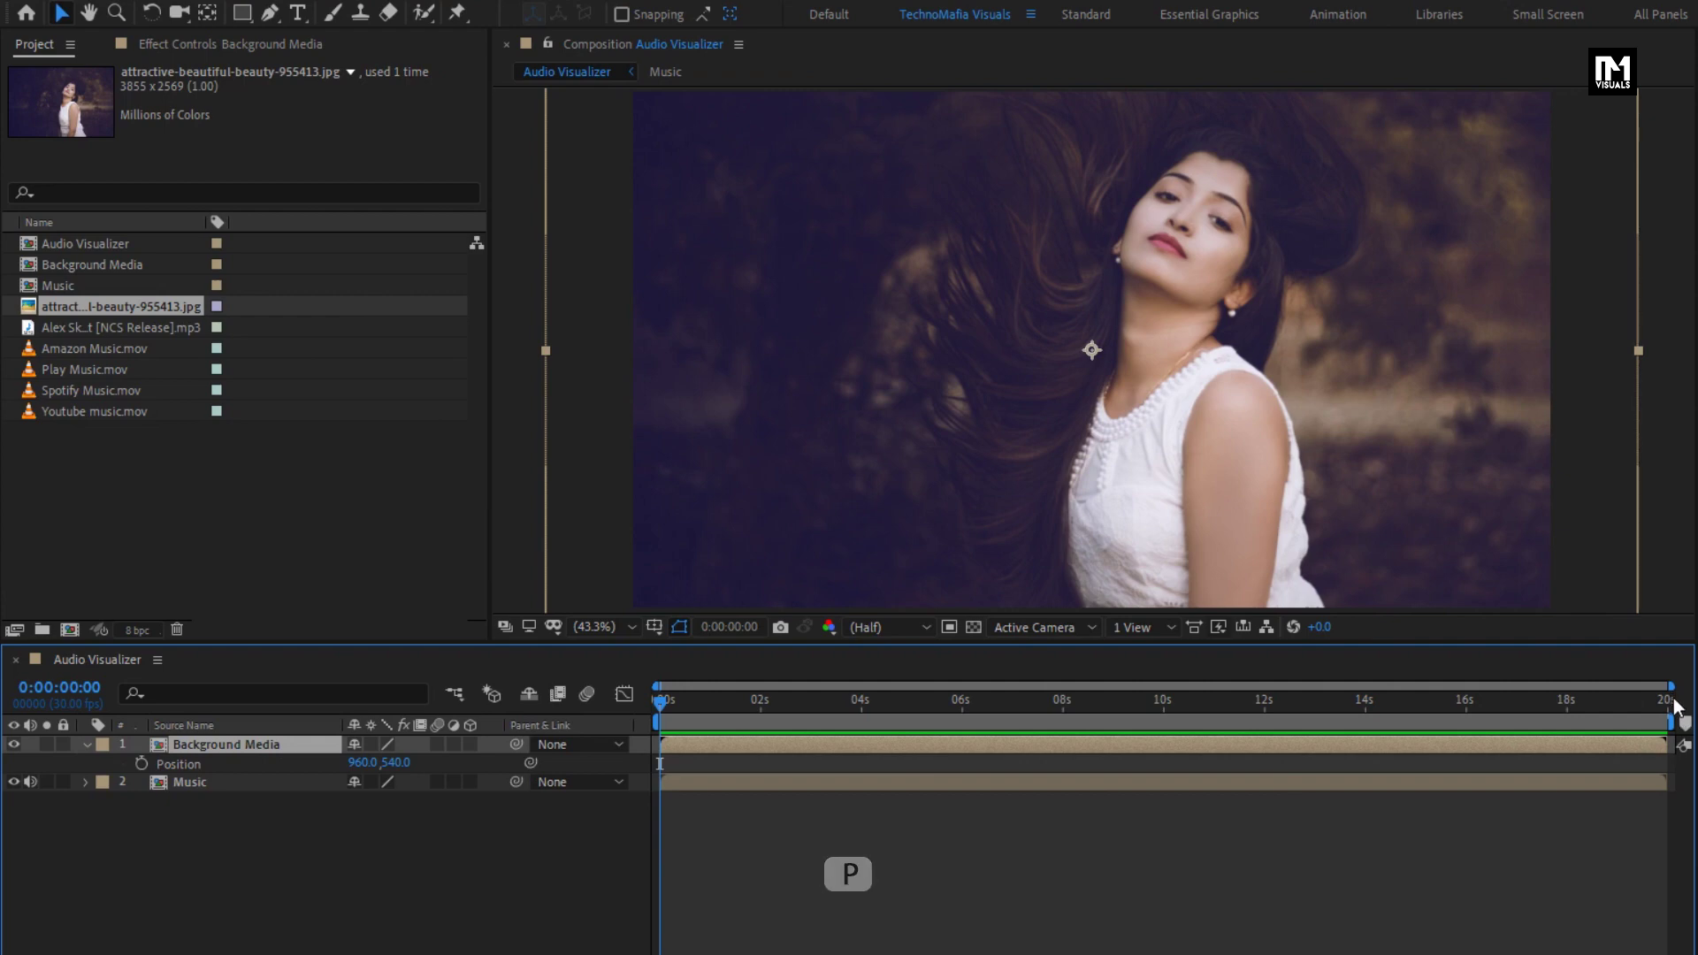
left_click_drag(1669, 688, 827, 709)
left_click(972, 712)
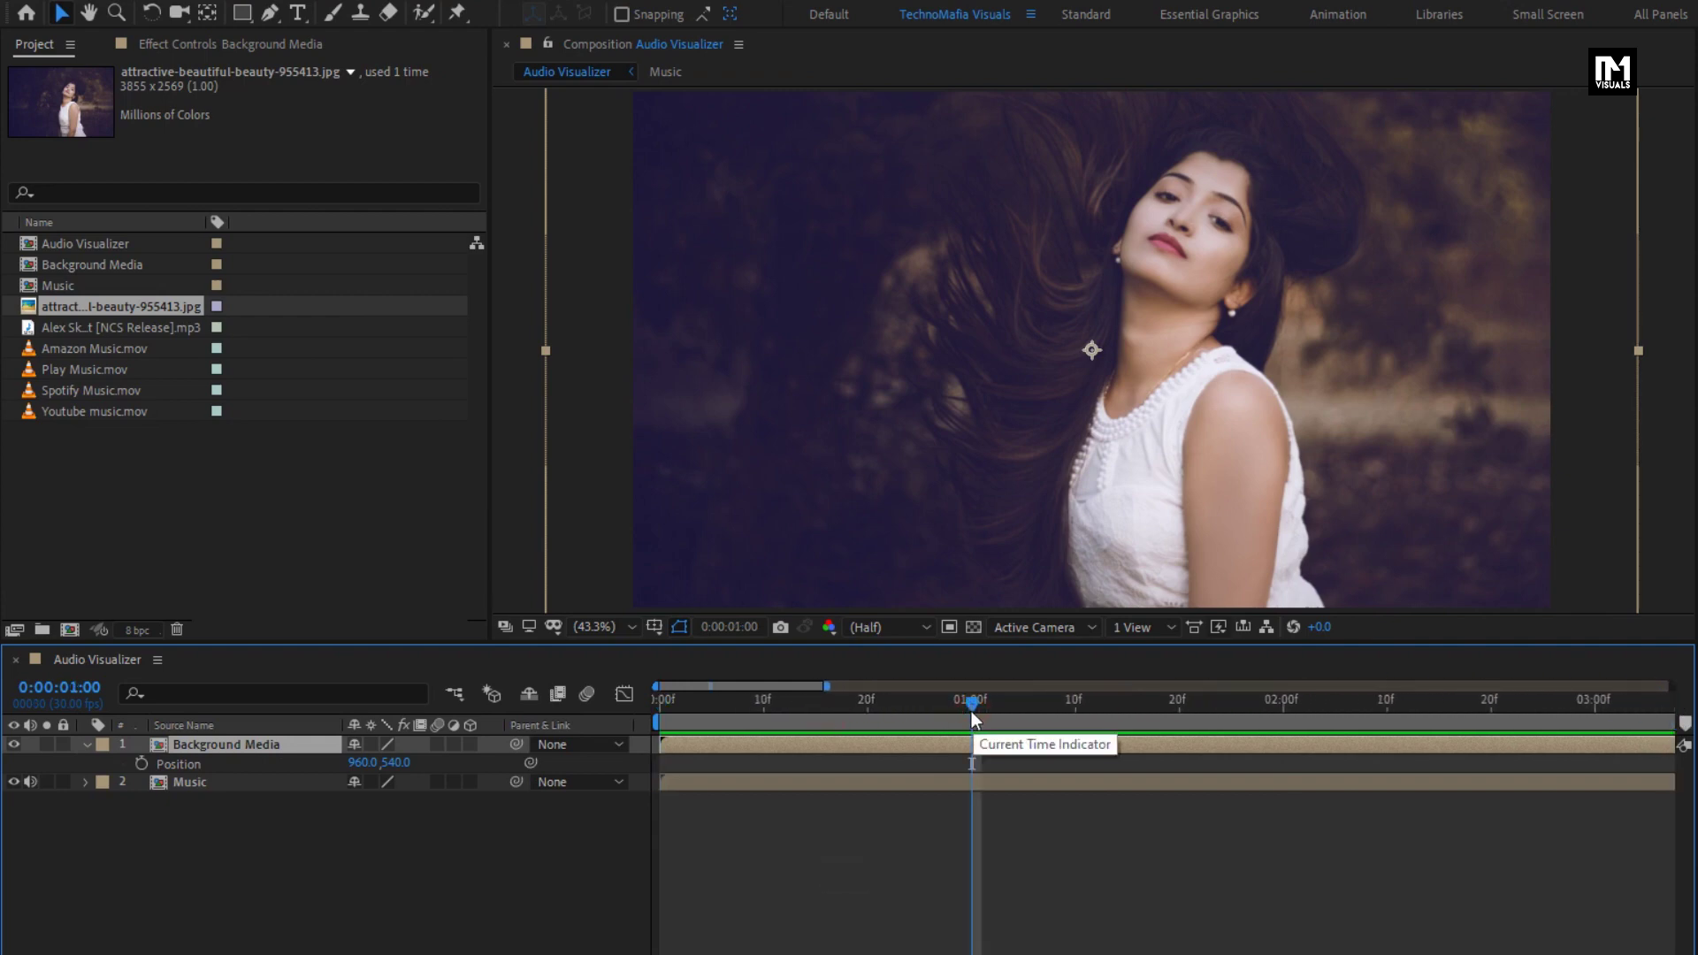
left_click(657, 708)
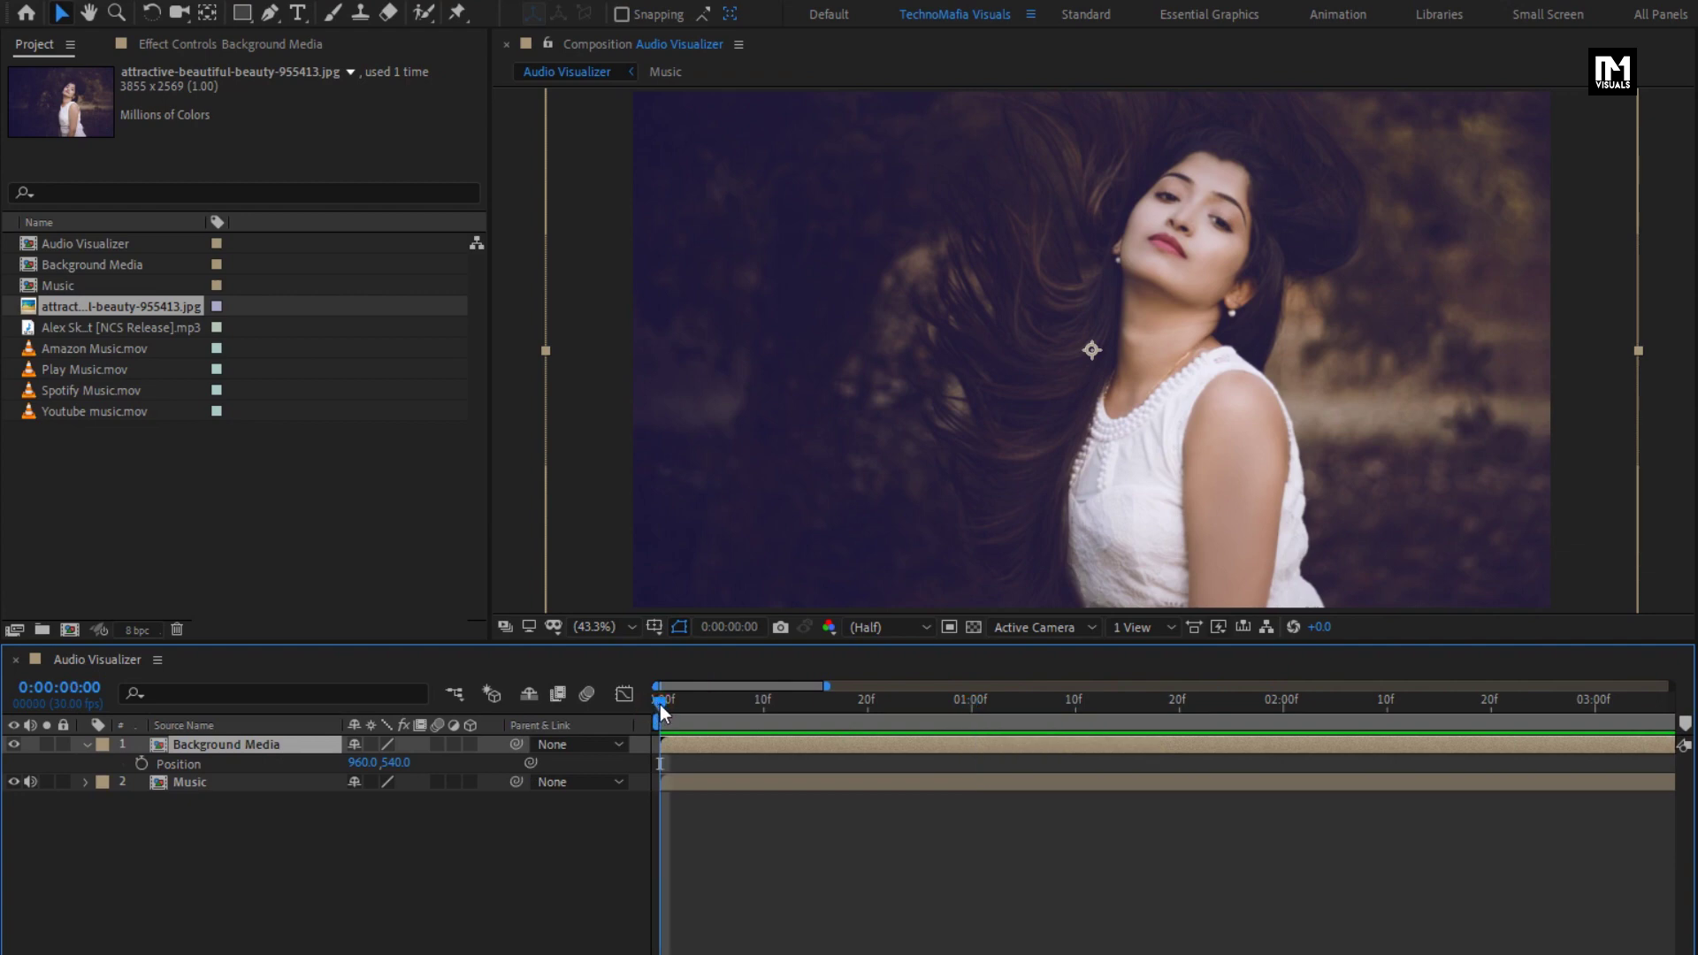
left_click(141, 764)
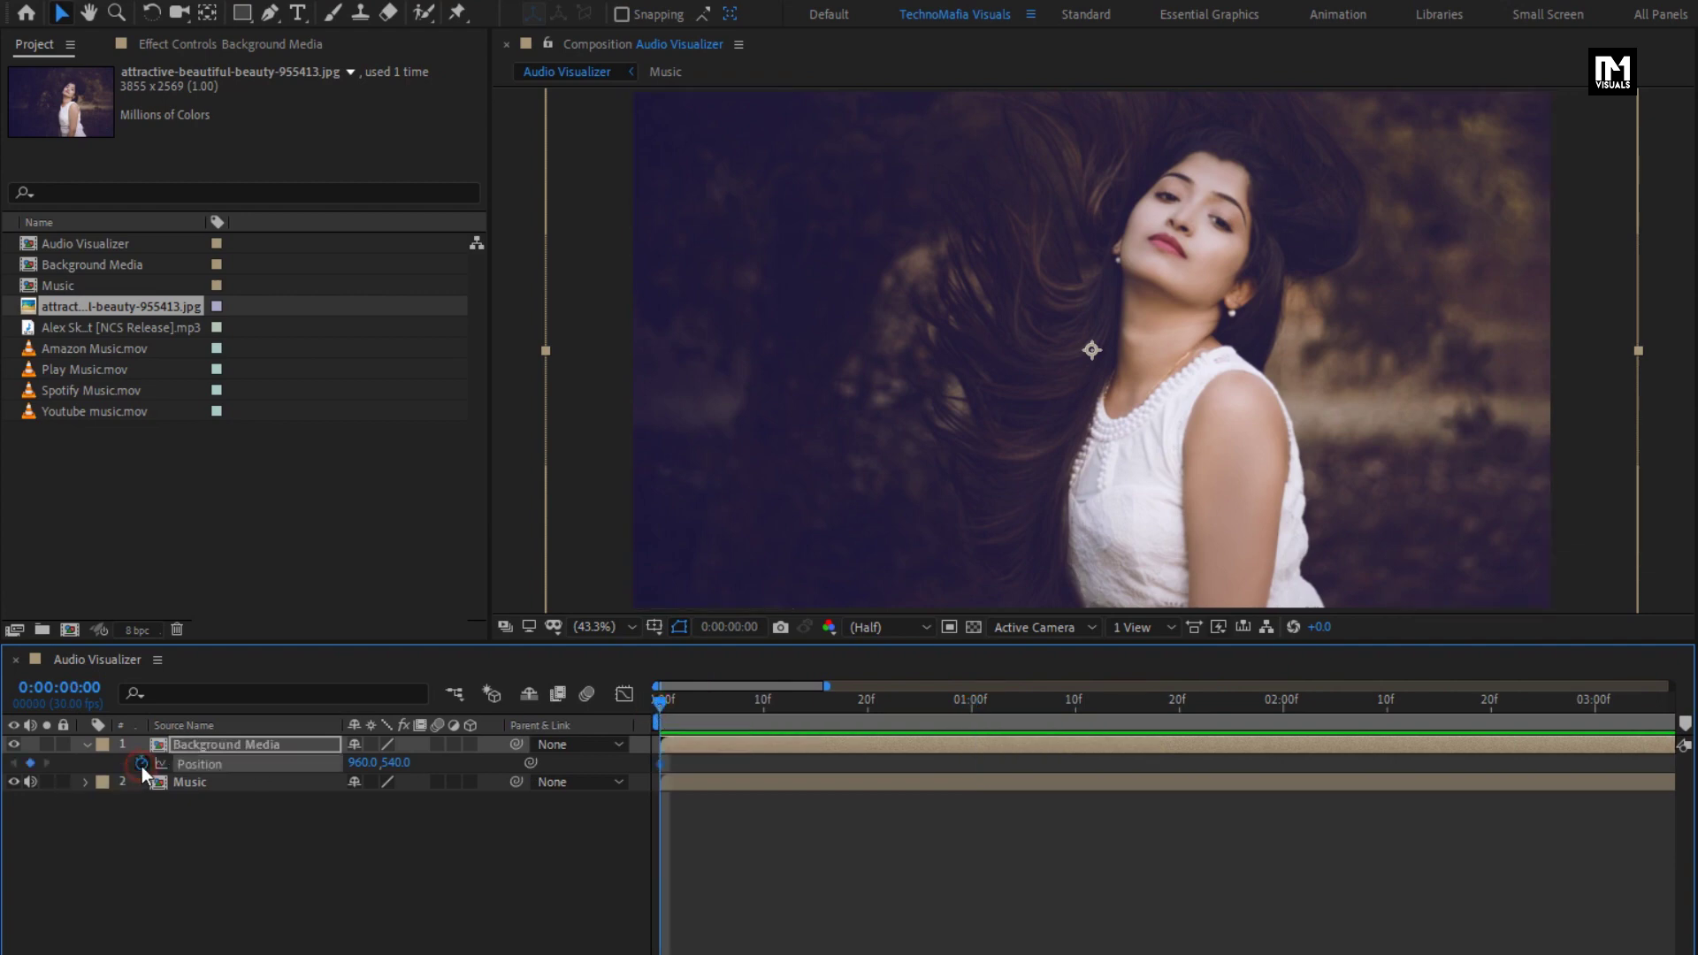
left_click_drag(750, 709, 970, 699)
left_click_drag(360, 768, 553, 765)
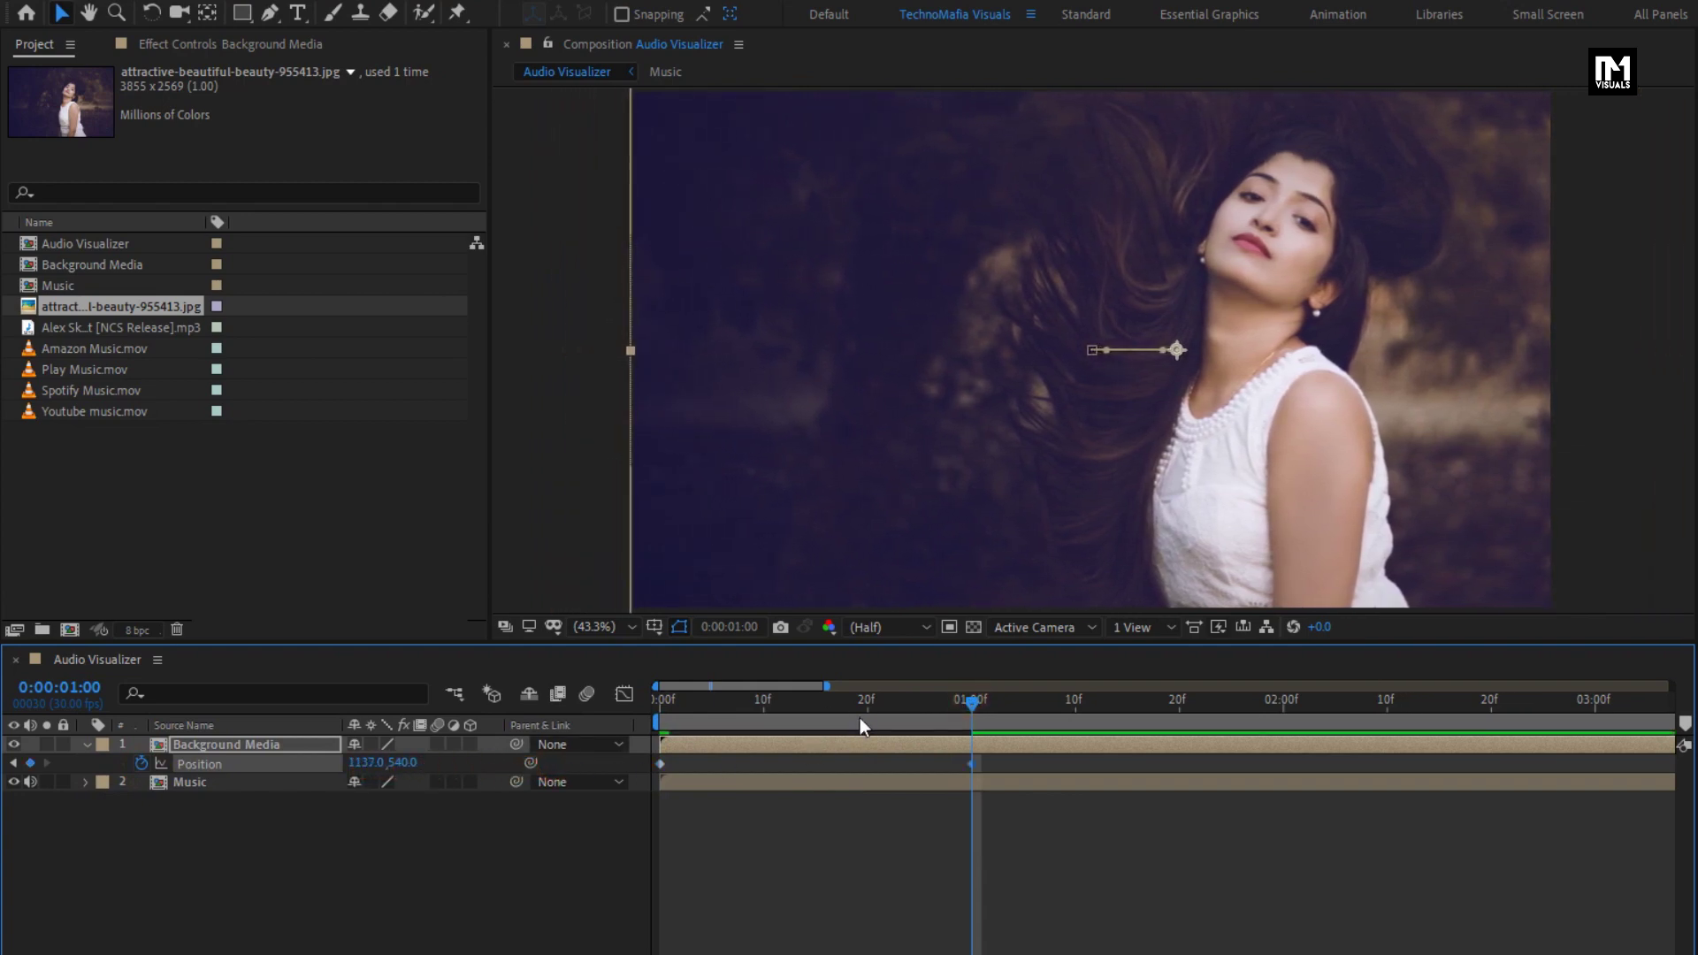
left_click_drag(859, 718, 681, 703)
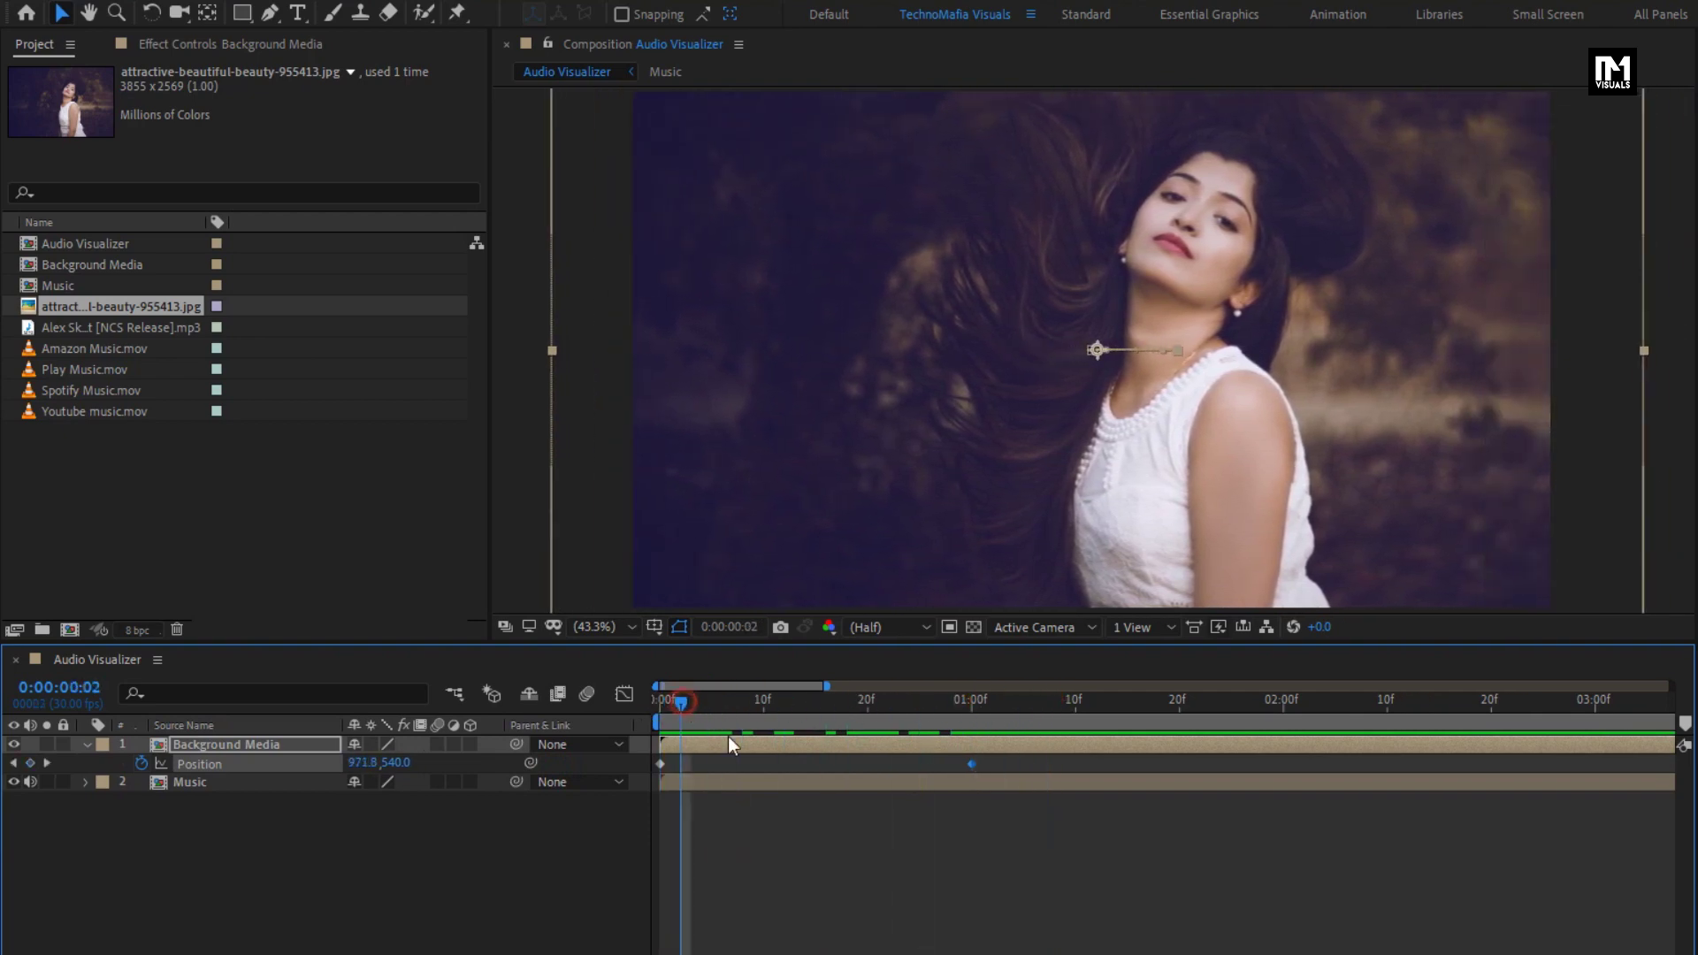
- Apply Easy Ease to both Background Media Position keyframes, preview, then collapse and deselect
left_click_drag(990, 761, 650, 772)
right_click(661, 764)
mouse_move(863, 943)
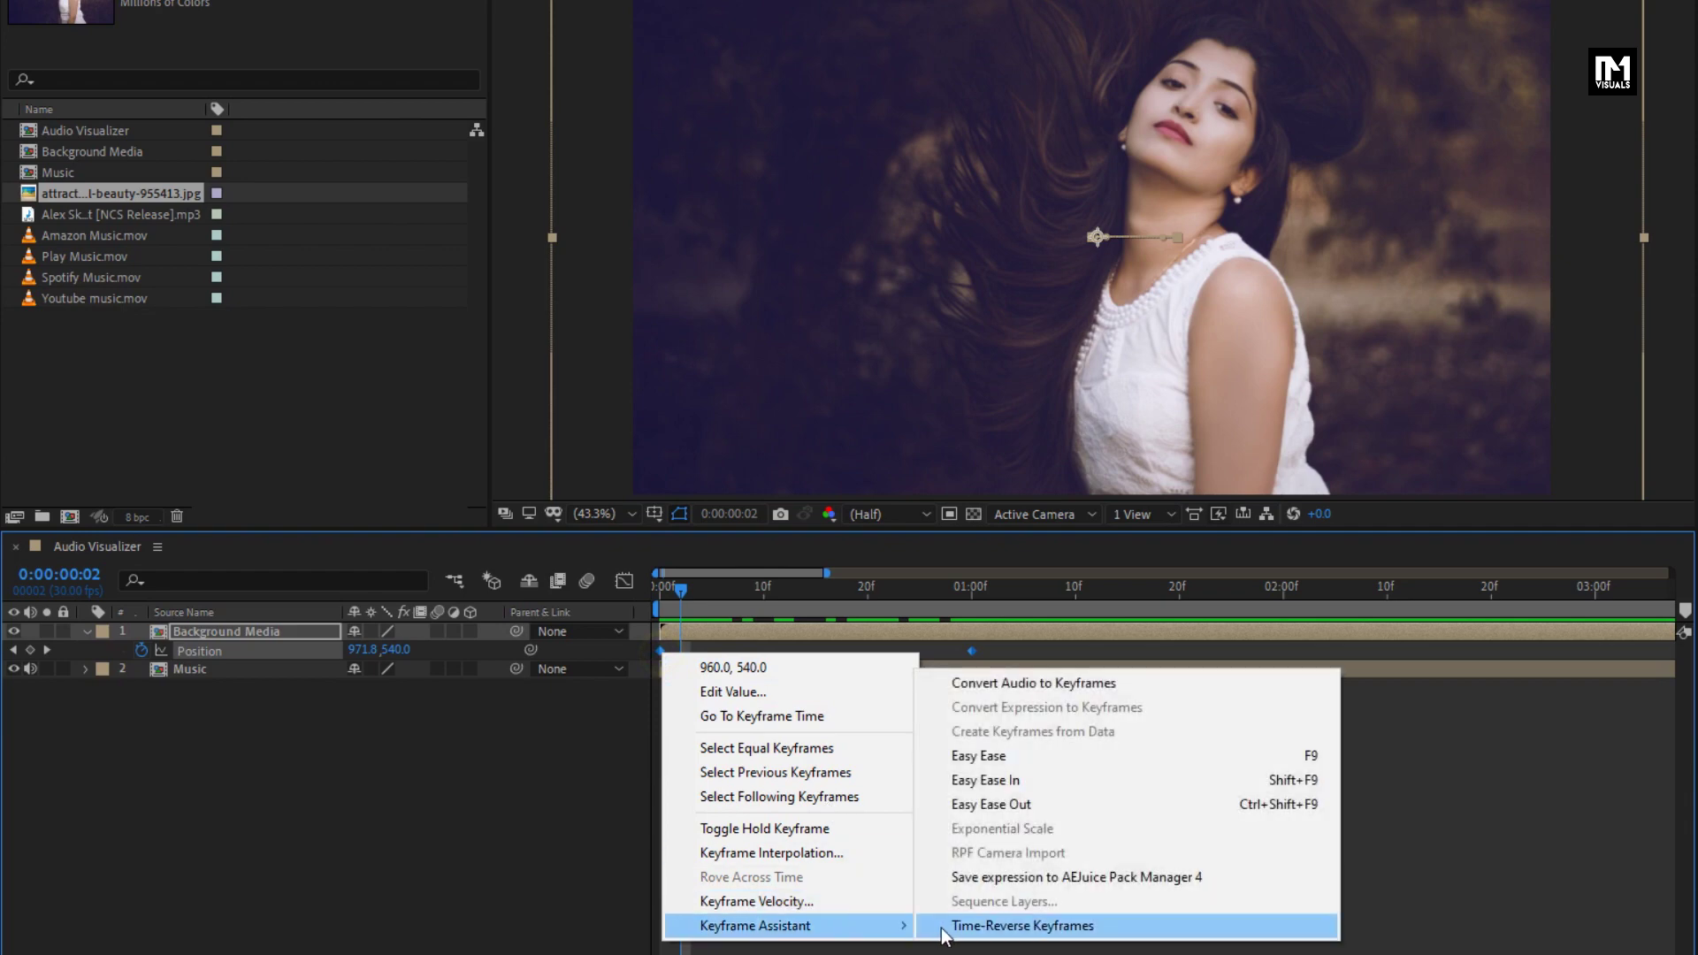
left_click(969, 758)
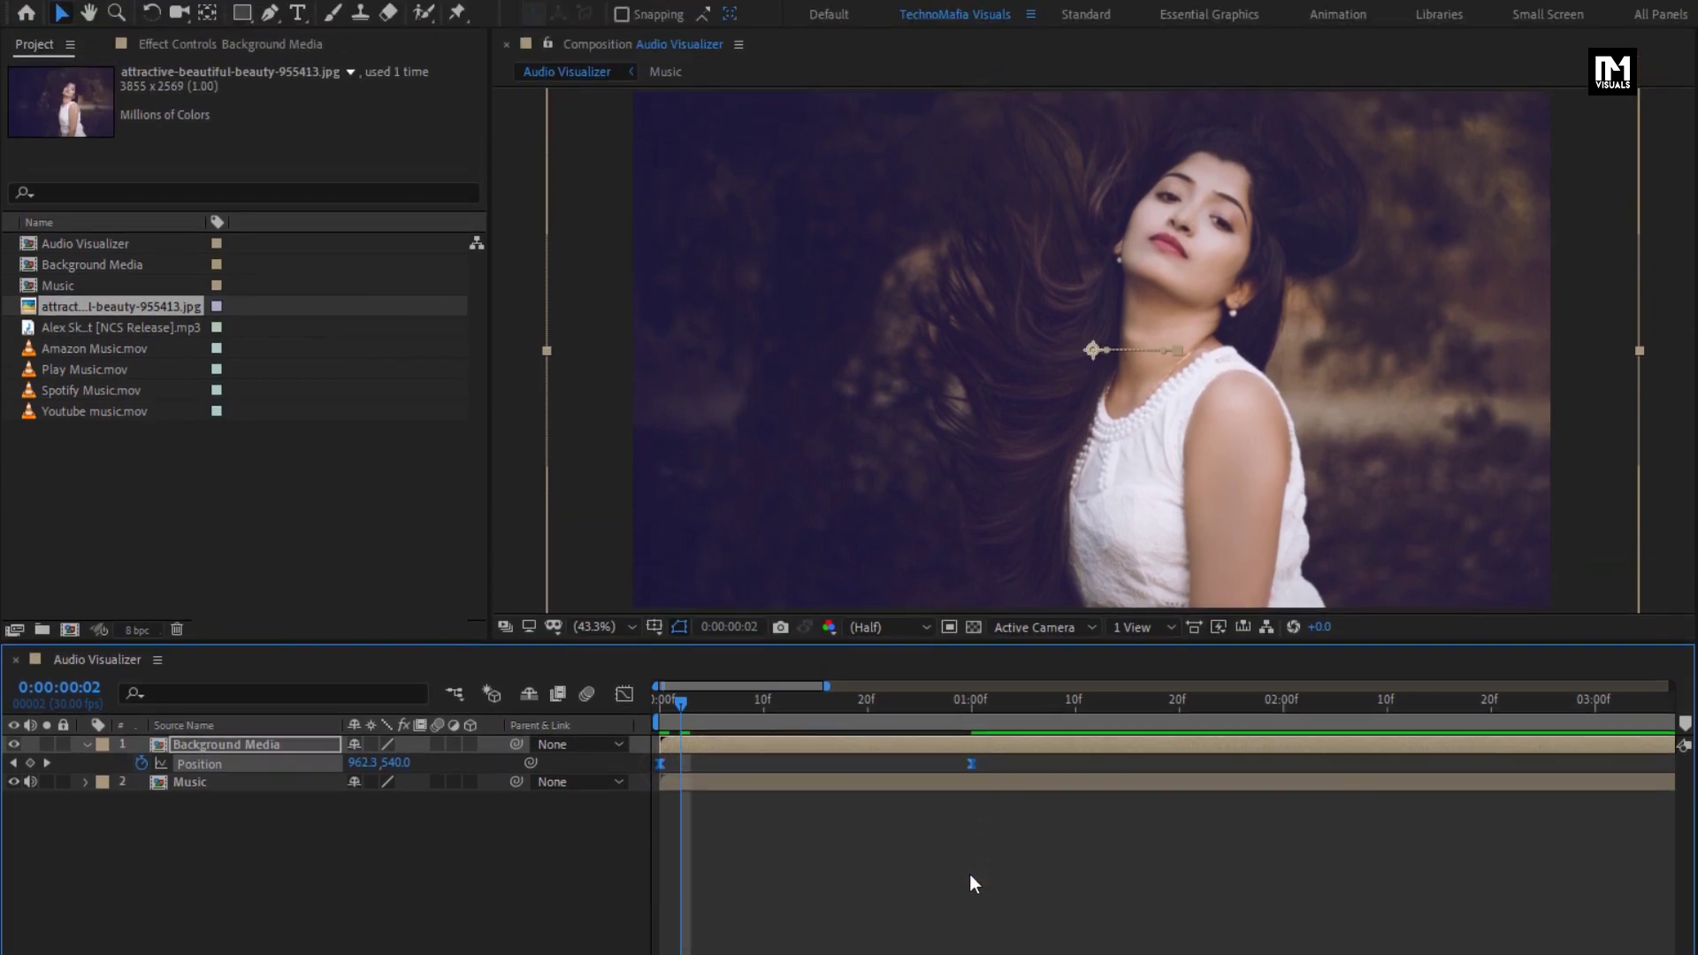
left_click_drag(670, 709, 767, 712)
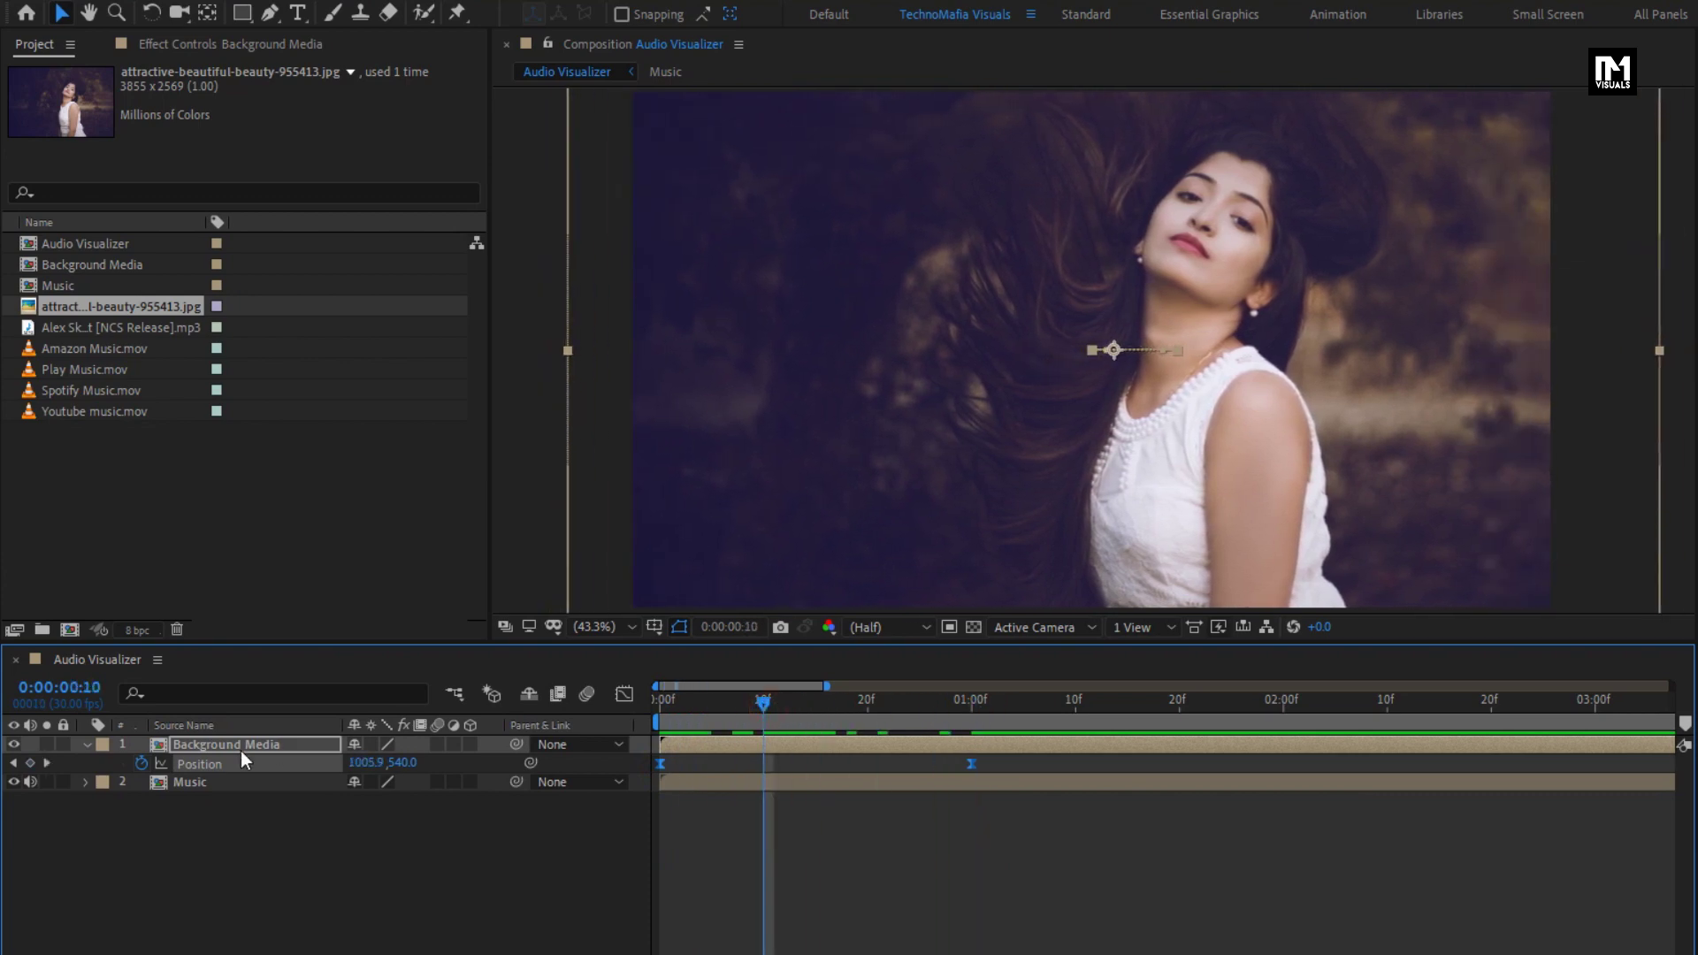
left_click(88, 746)
left_click(175, 840)
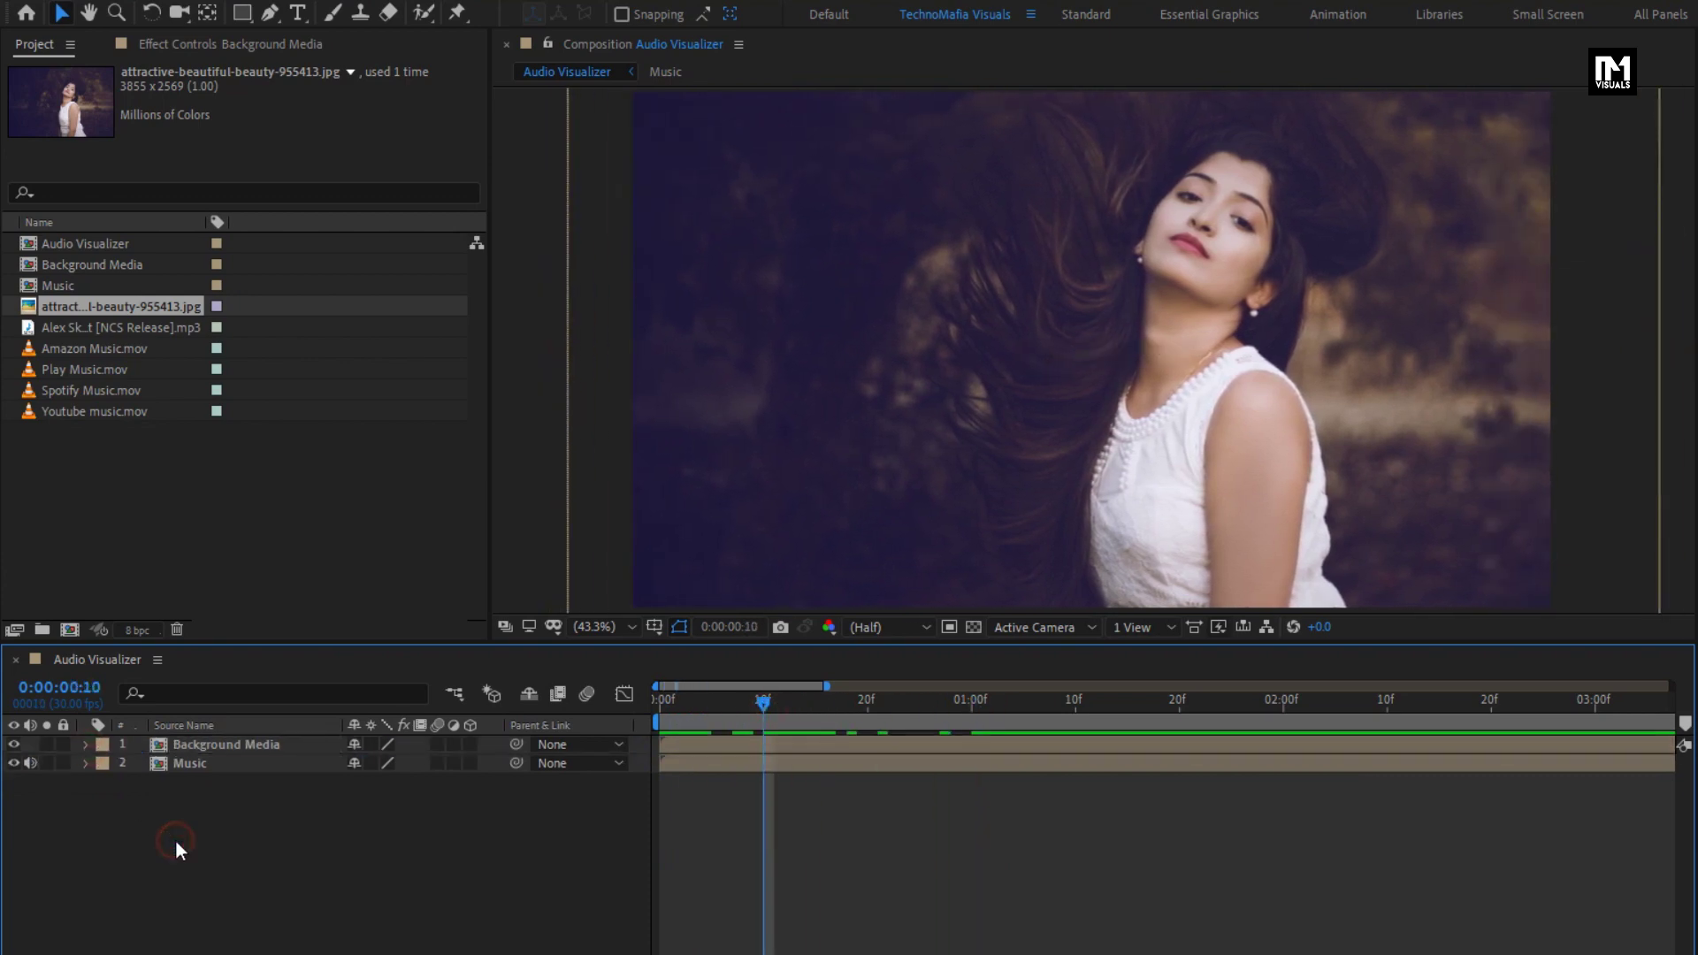
- Draw a solid-fill, no-stroke rectangle covering the left side of the comp
left_click(239, 16)
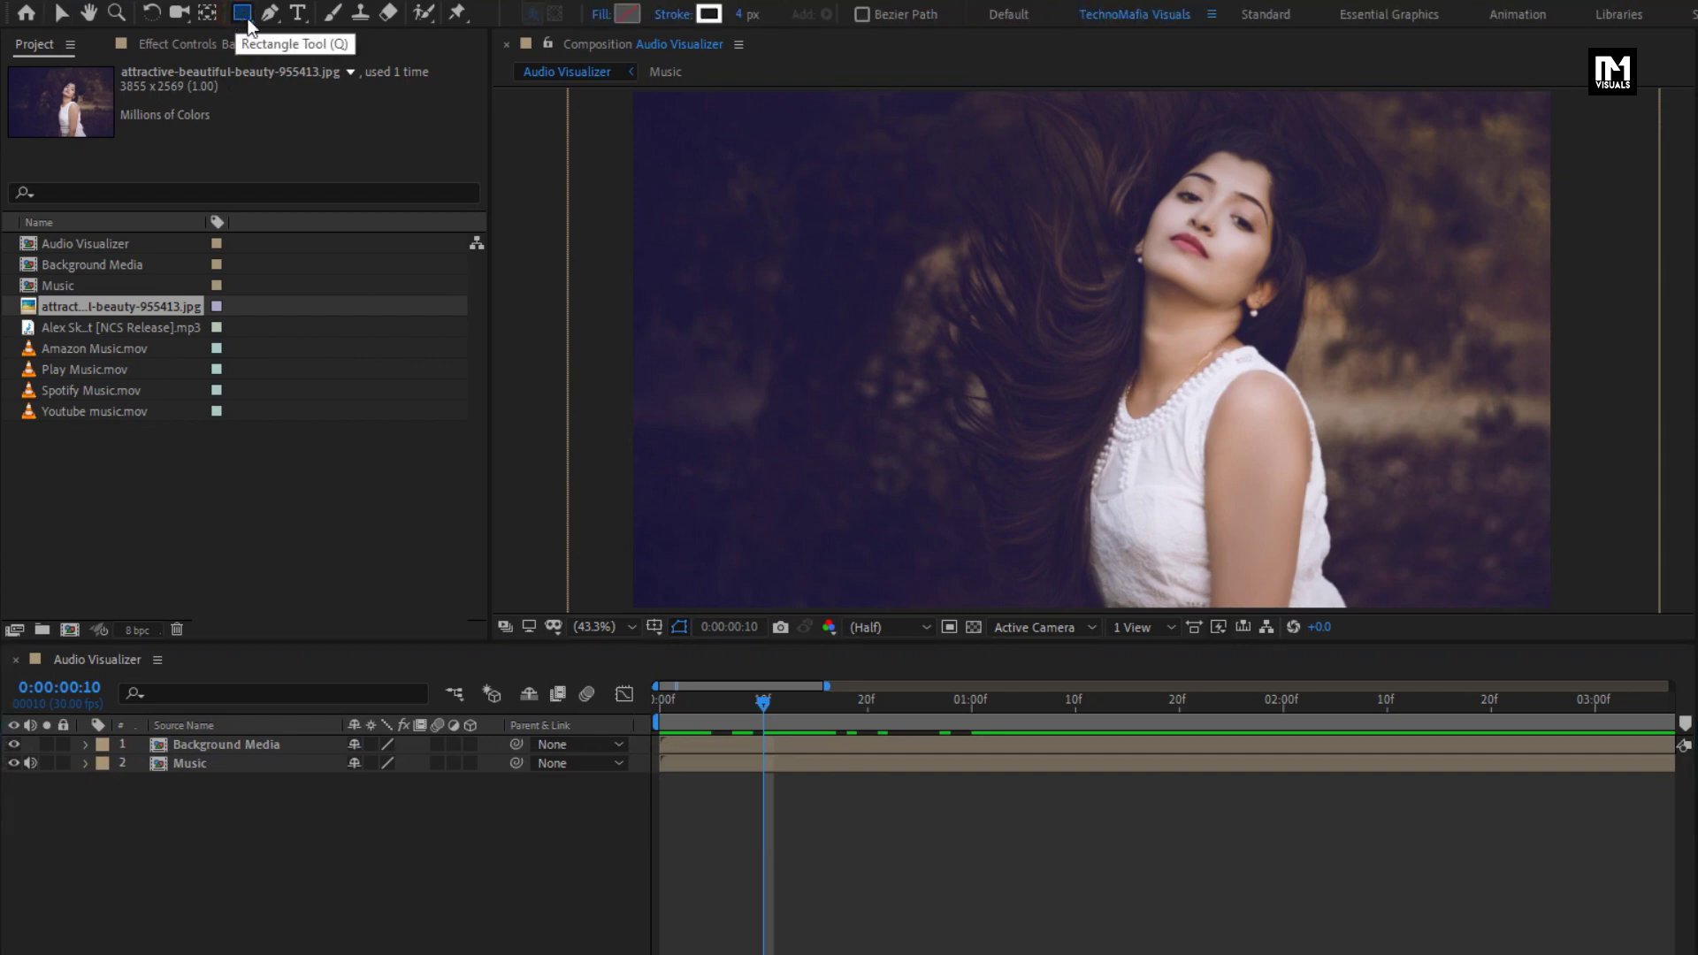
left_click(601, 16)
left_click(711, 383)
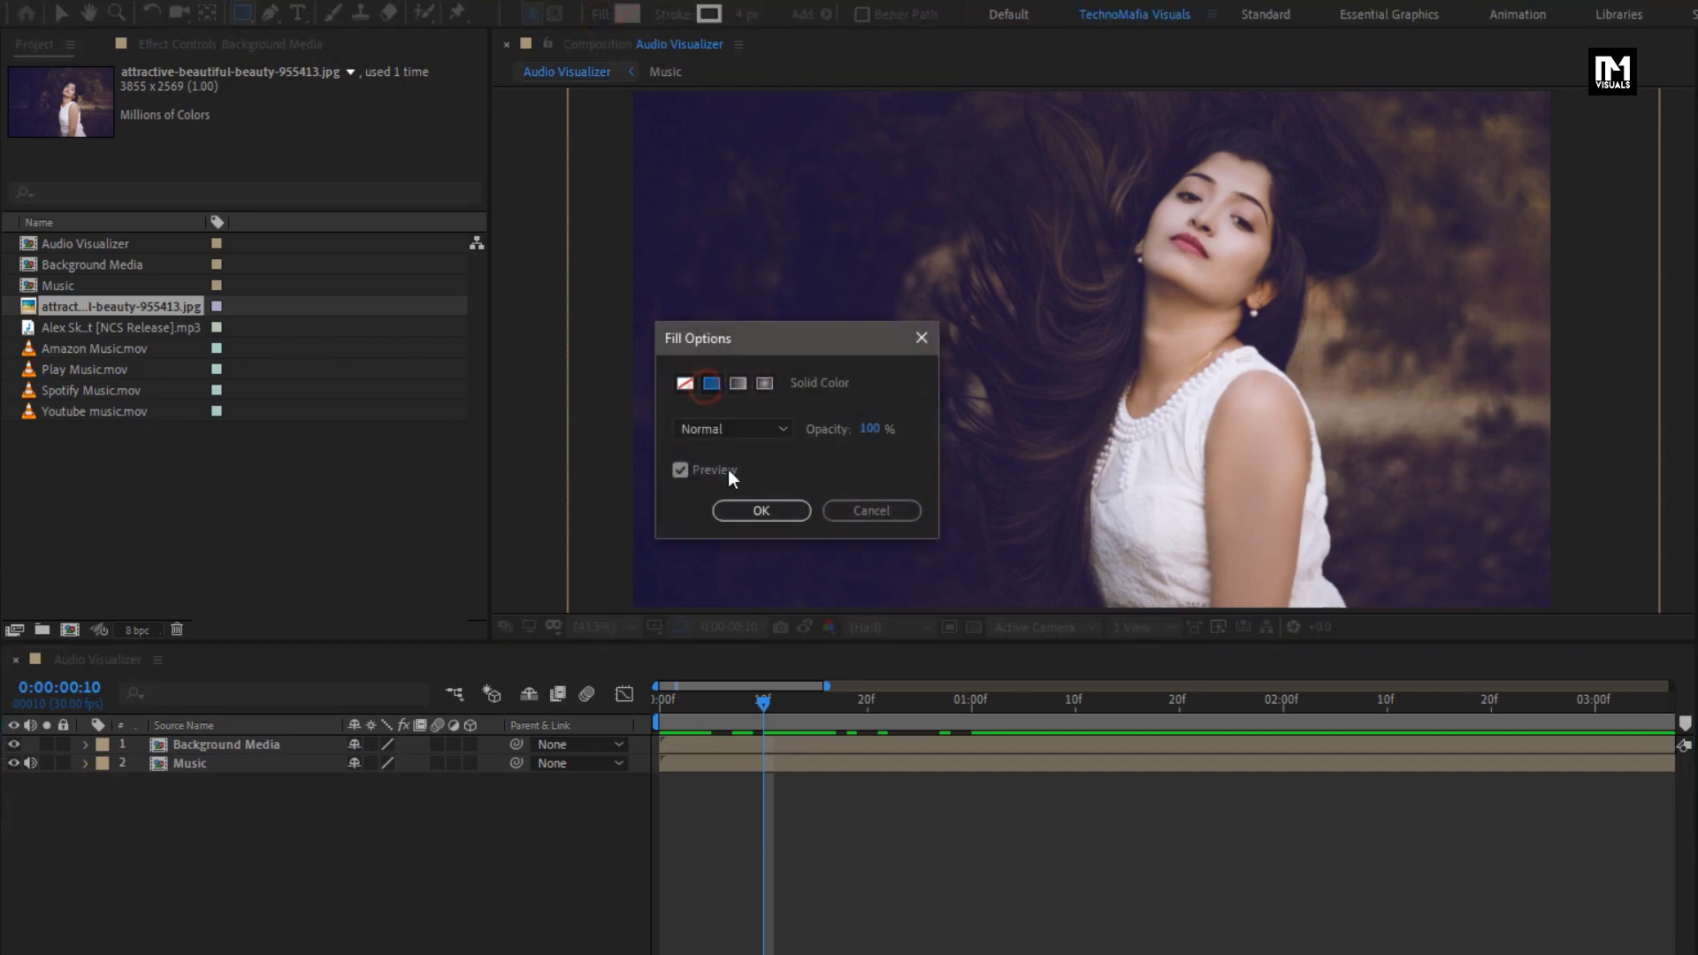
left_click(760, 511)
left_click(677, 19)
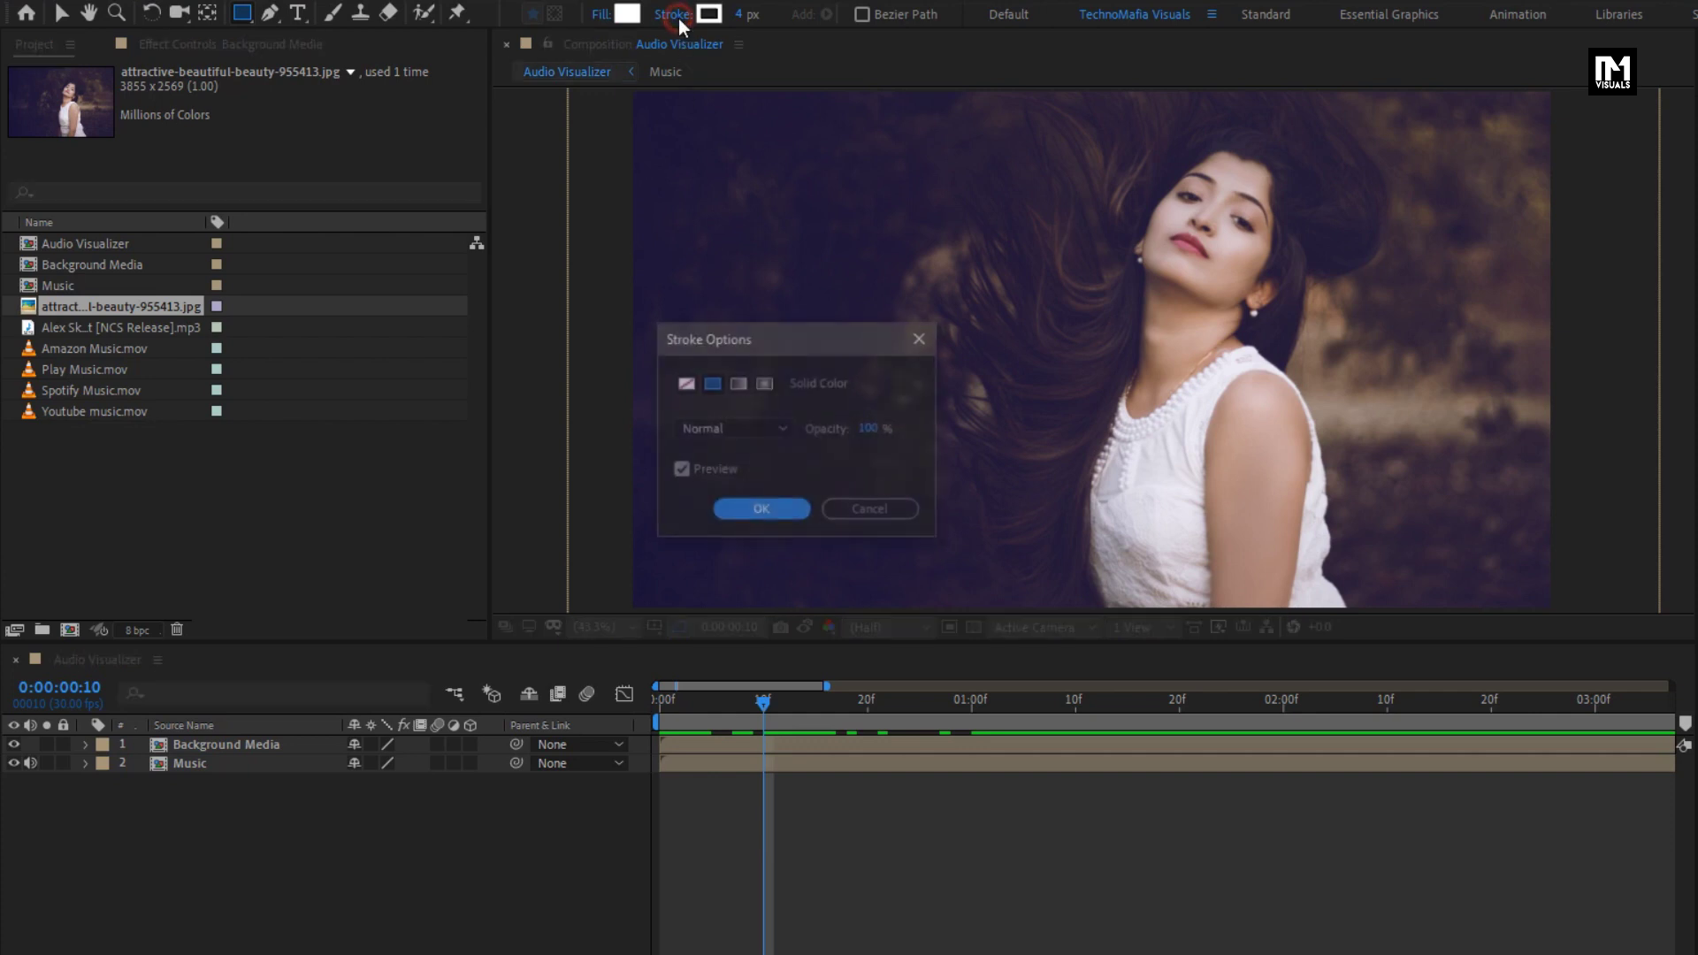
left_click(686, 388)
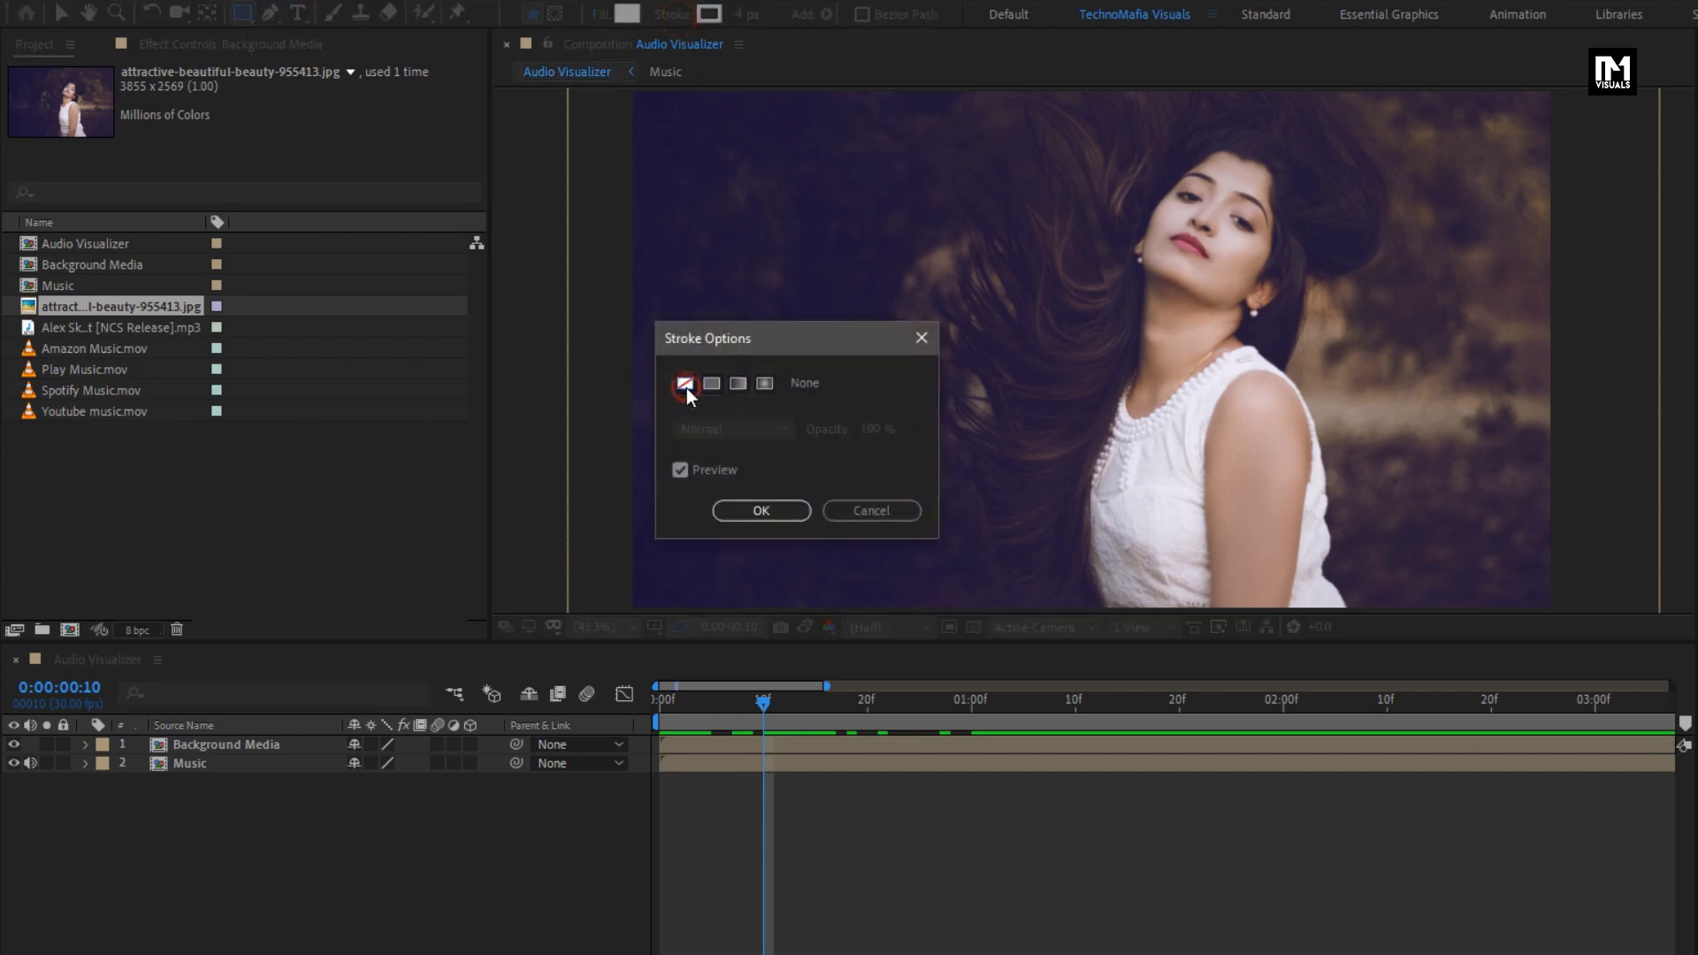
left_click(750, 513)
scroll(733, 378, "down", 2)
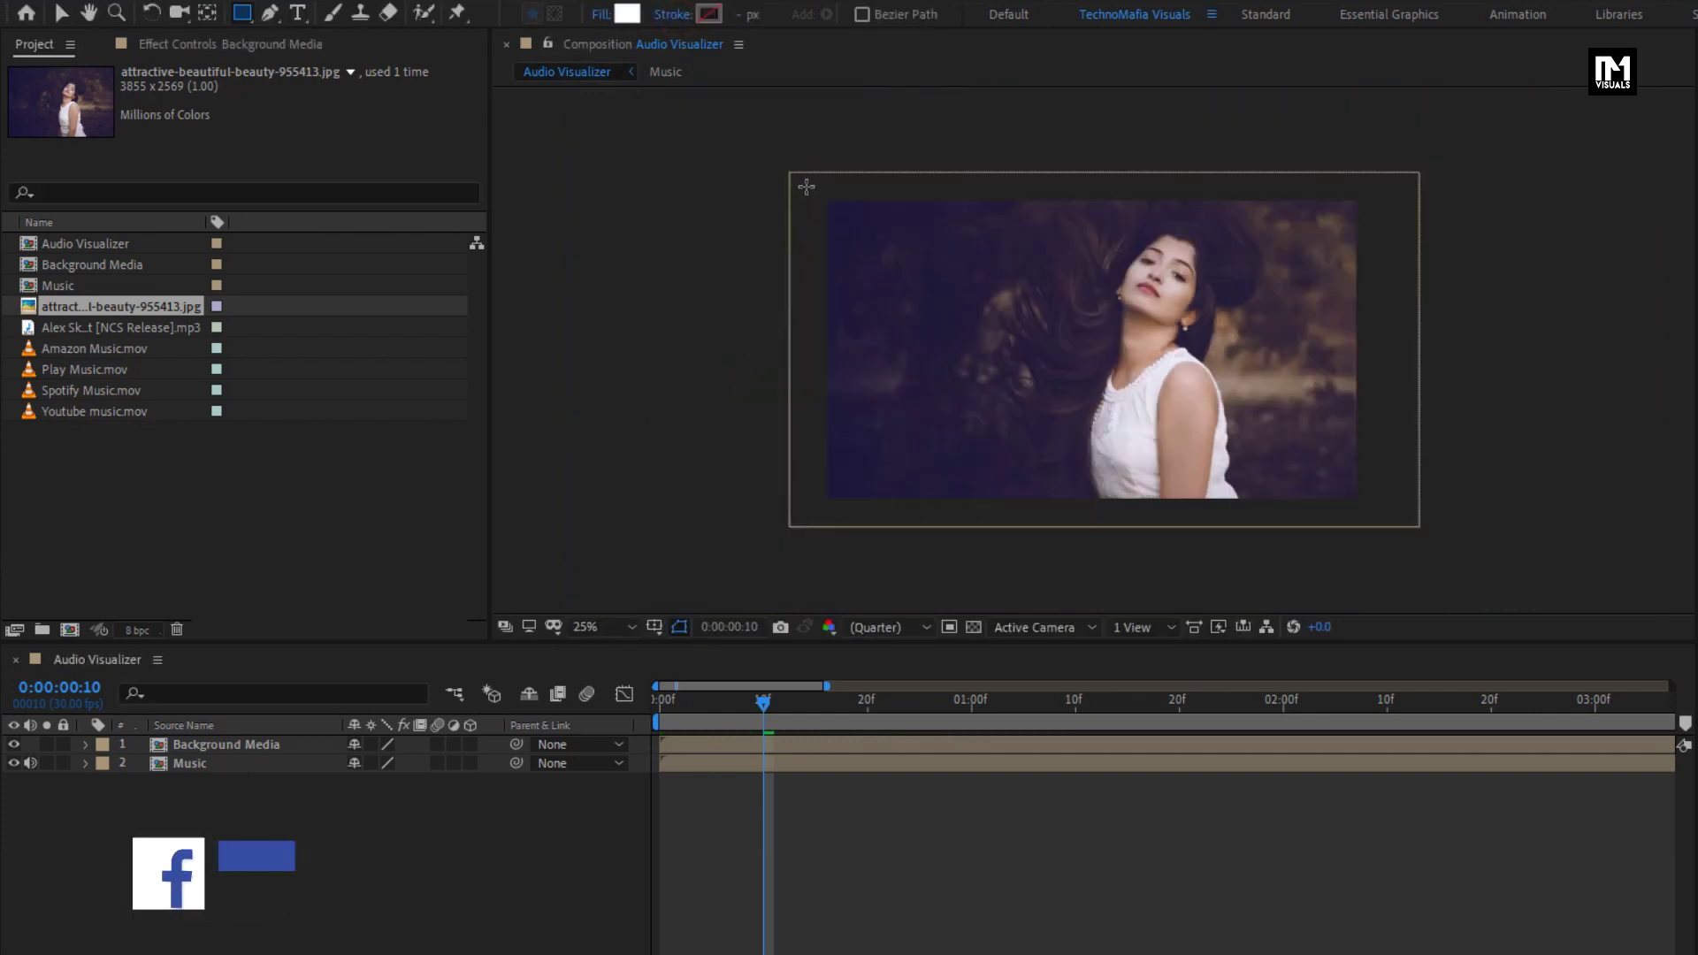
mouse_move(808, 187)
left_mouse_down()
mouse_move(921, 212)
mouse_move(1023, 398)
mouse_move(1016, 512)
mouse_move(1043, 519)
left_mouse_up()
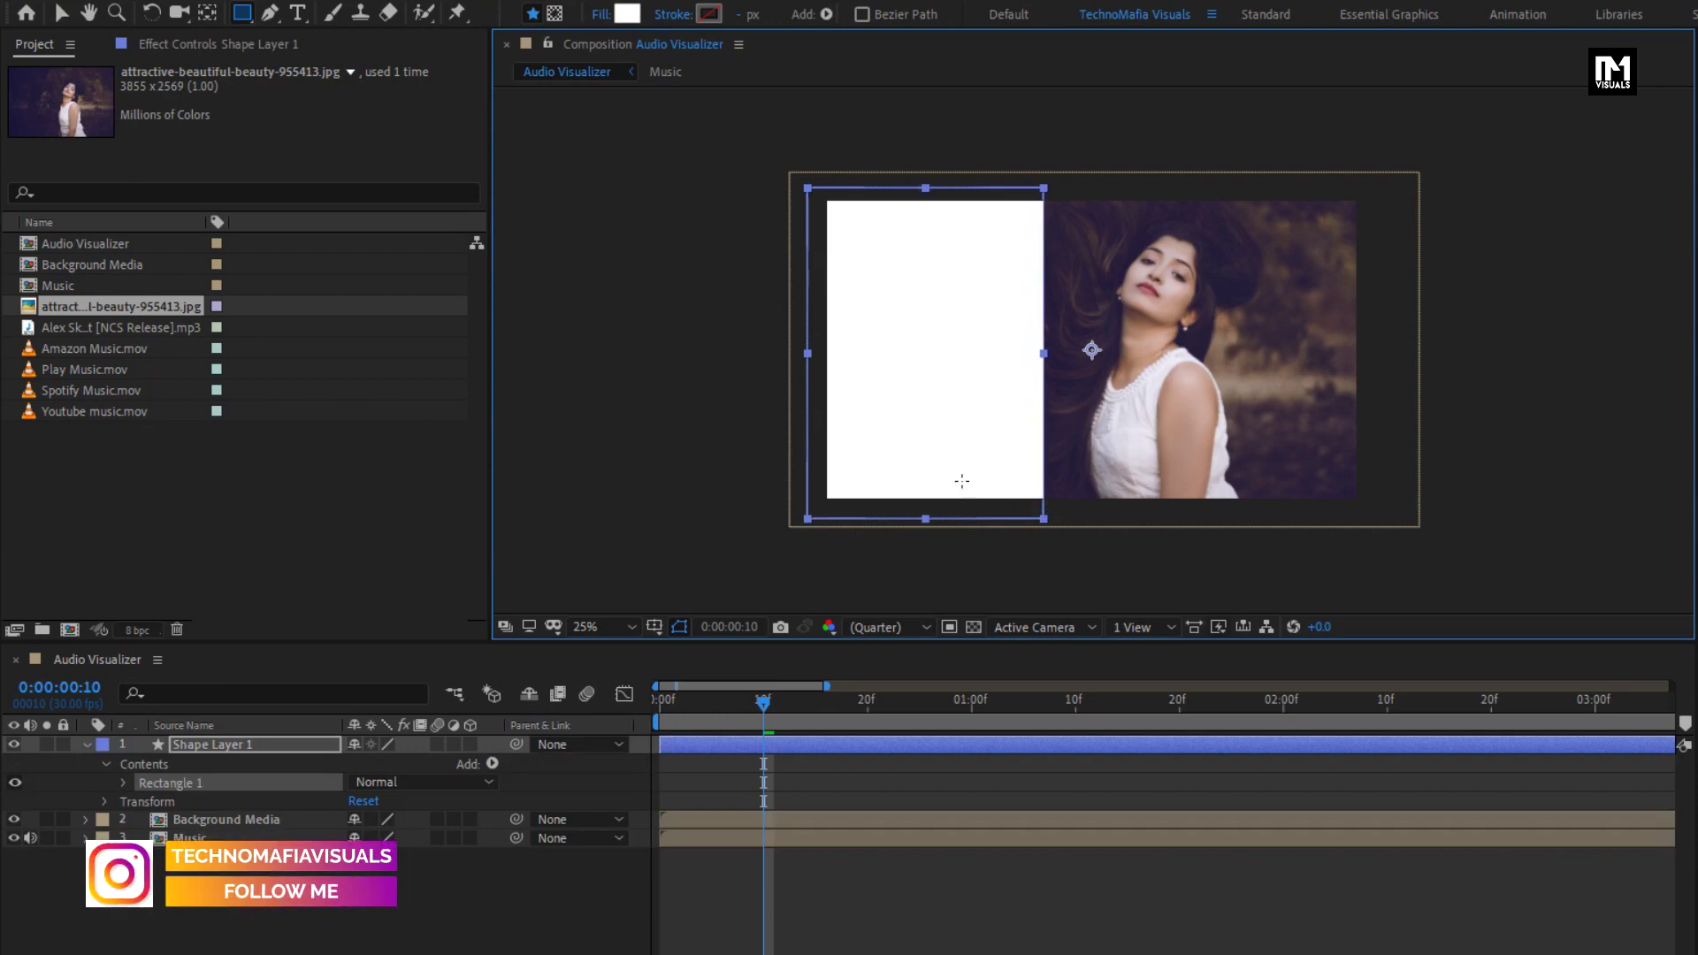
- Apply the Fill effect to the rectangle and set its colour to black
left_click(1460, 69)
type("fill")
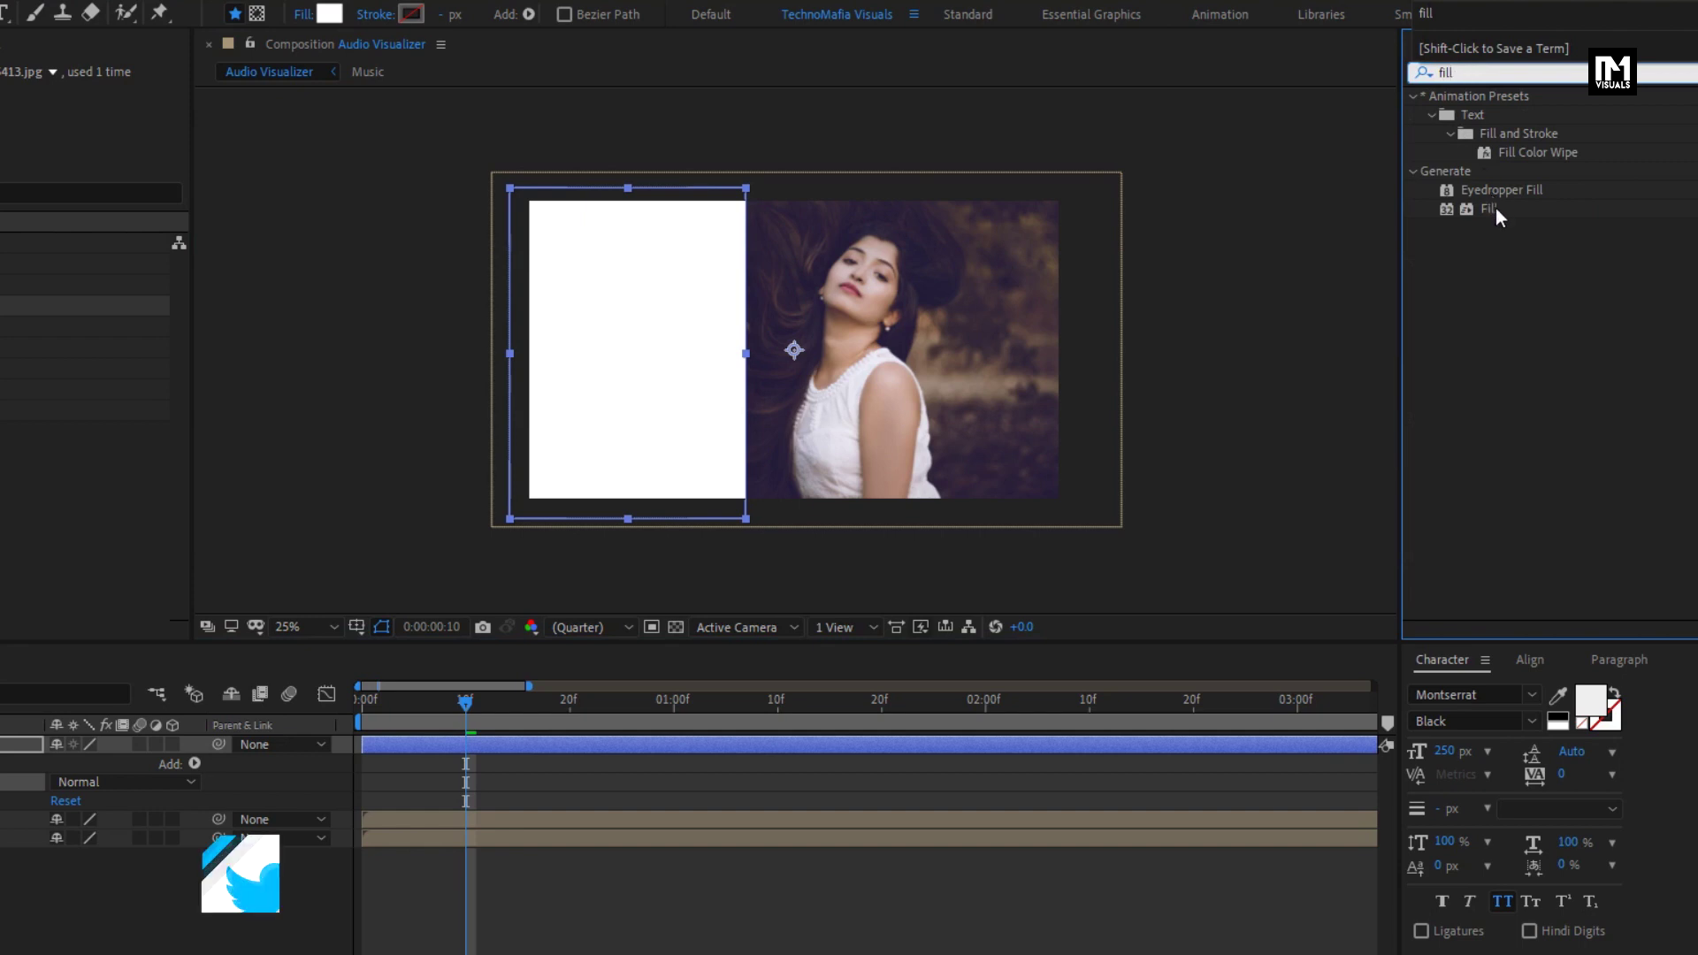
left_click_drag(1489, 208, 709, 322)
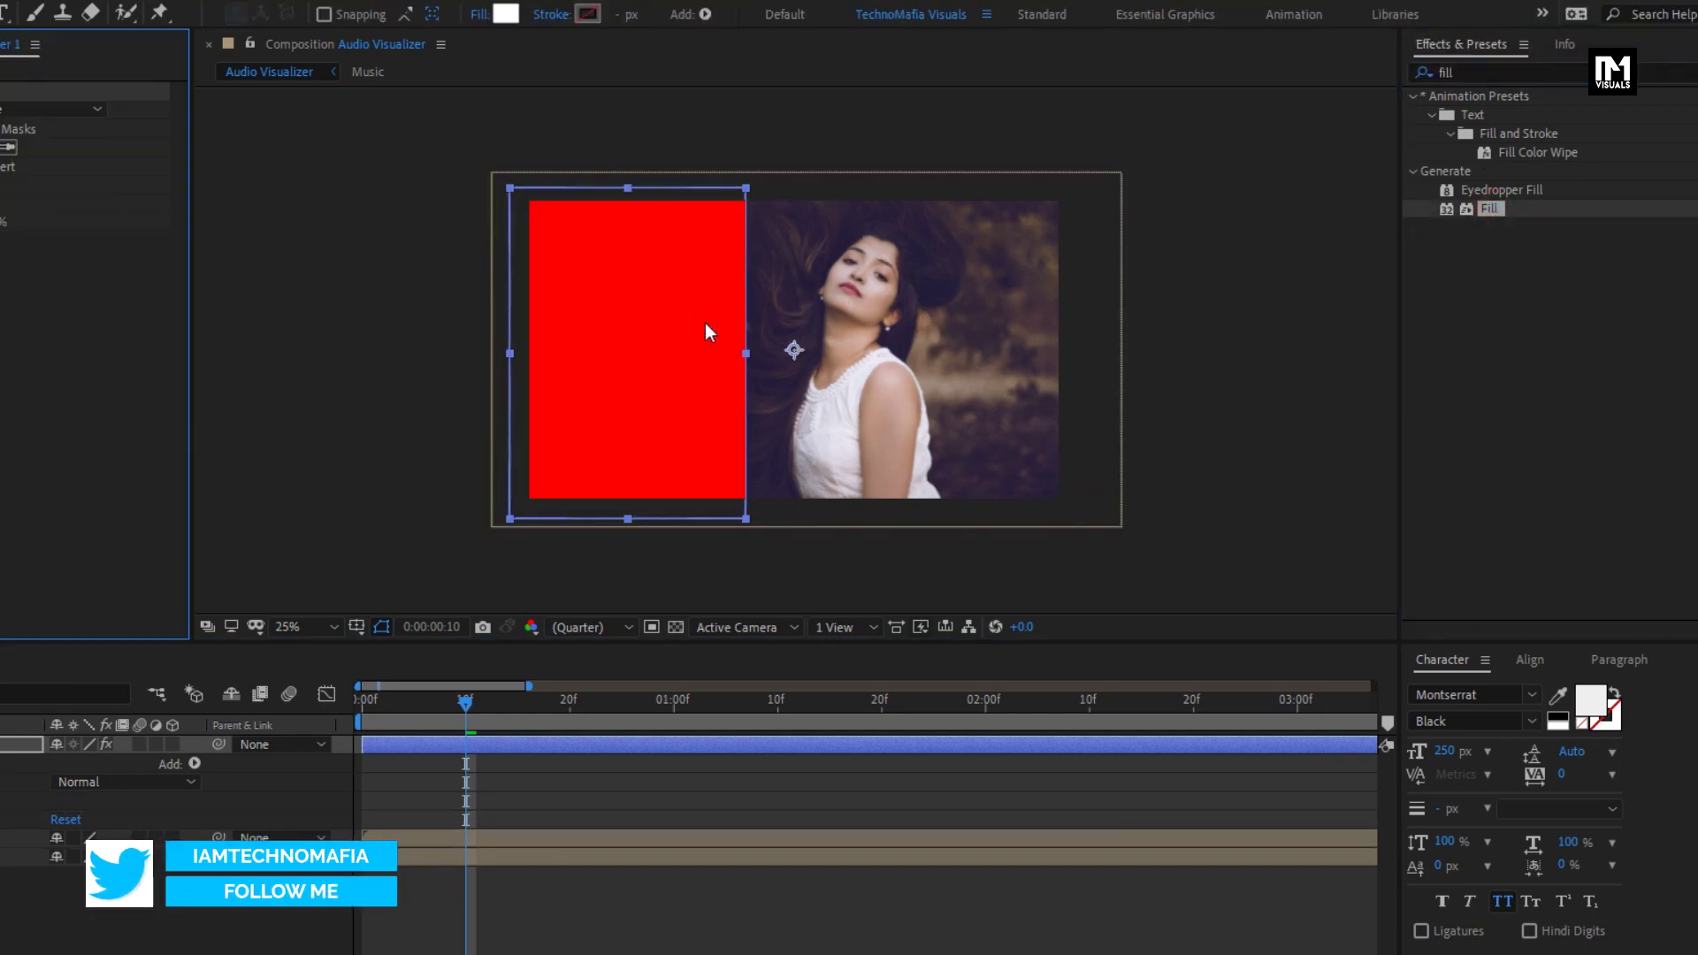
left_click(274, 147)
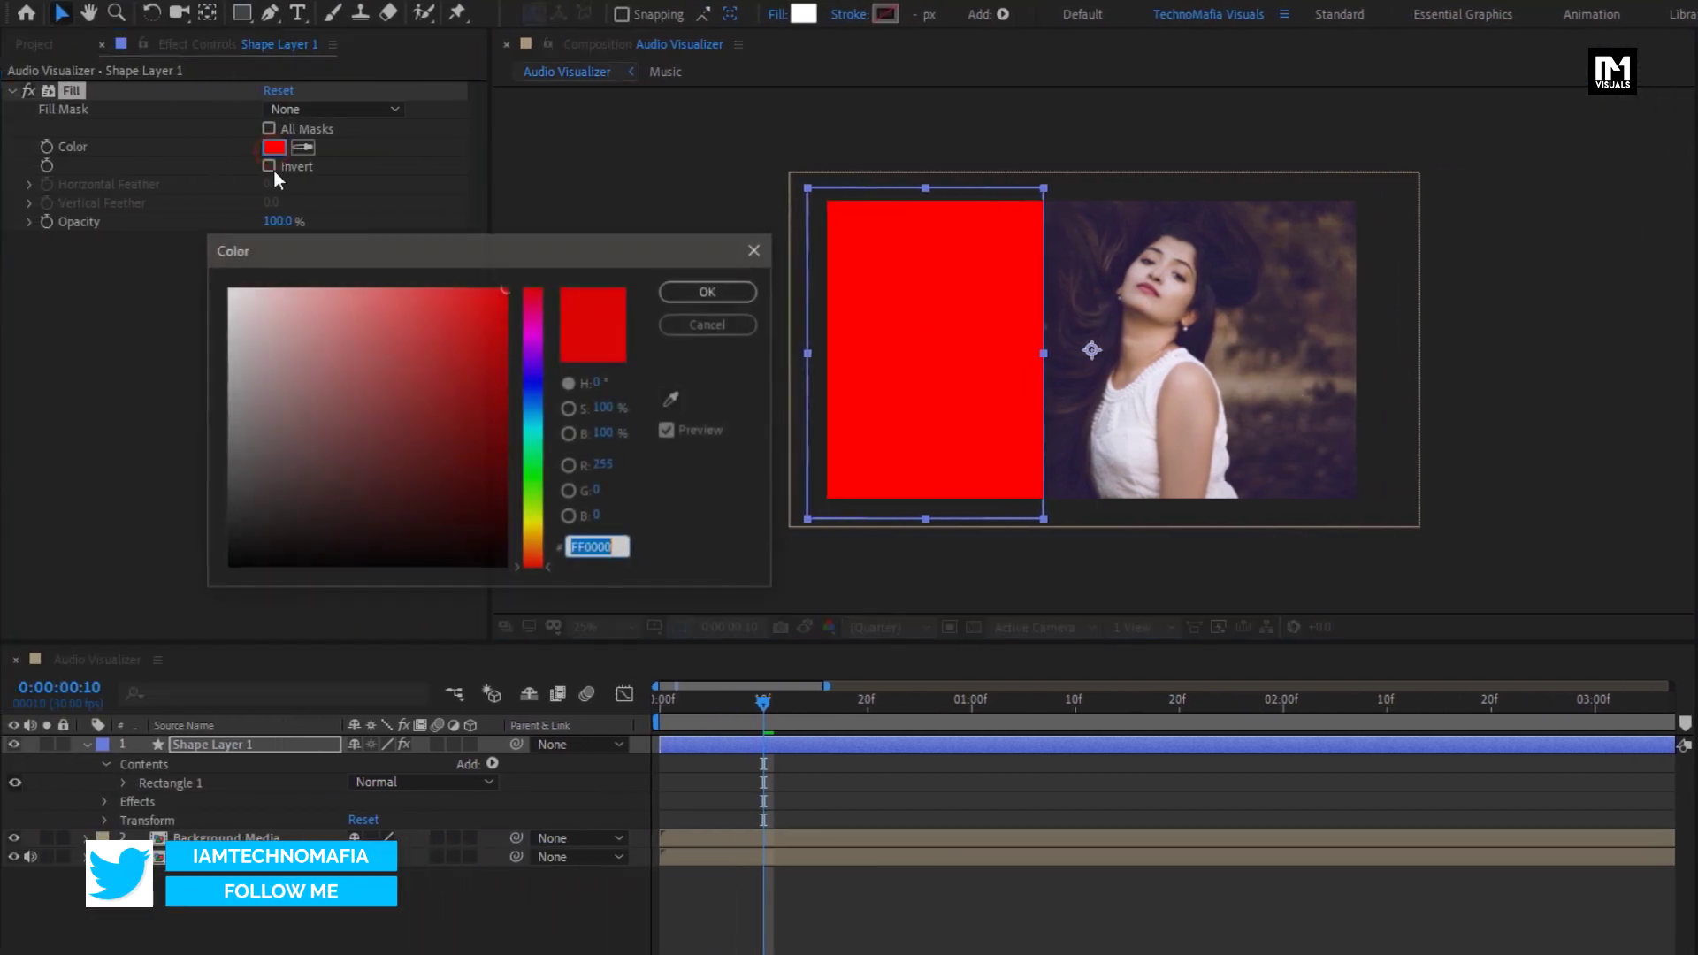
left_click_drag(231, 460, 225, 570)
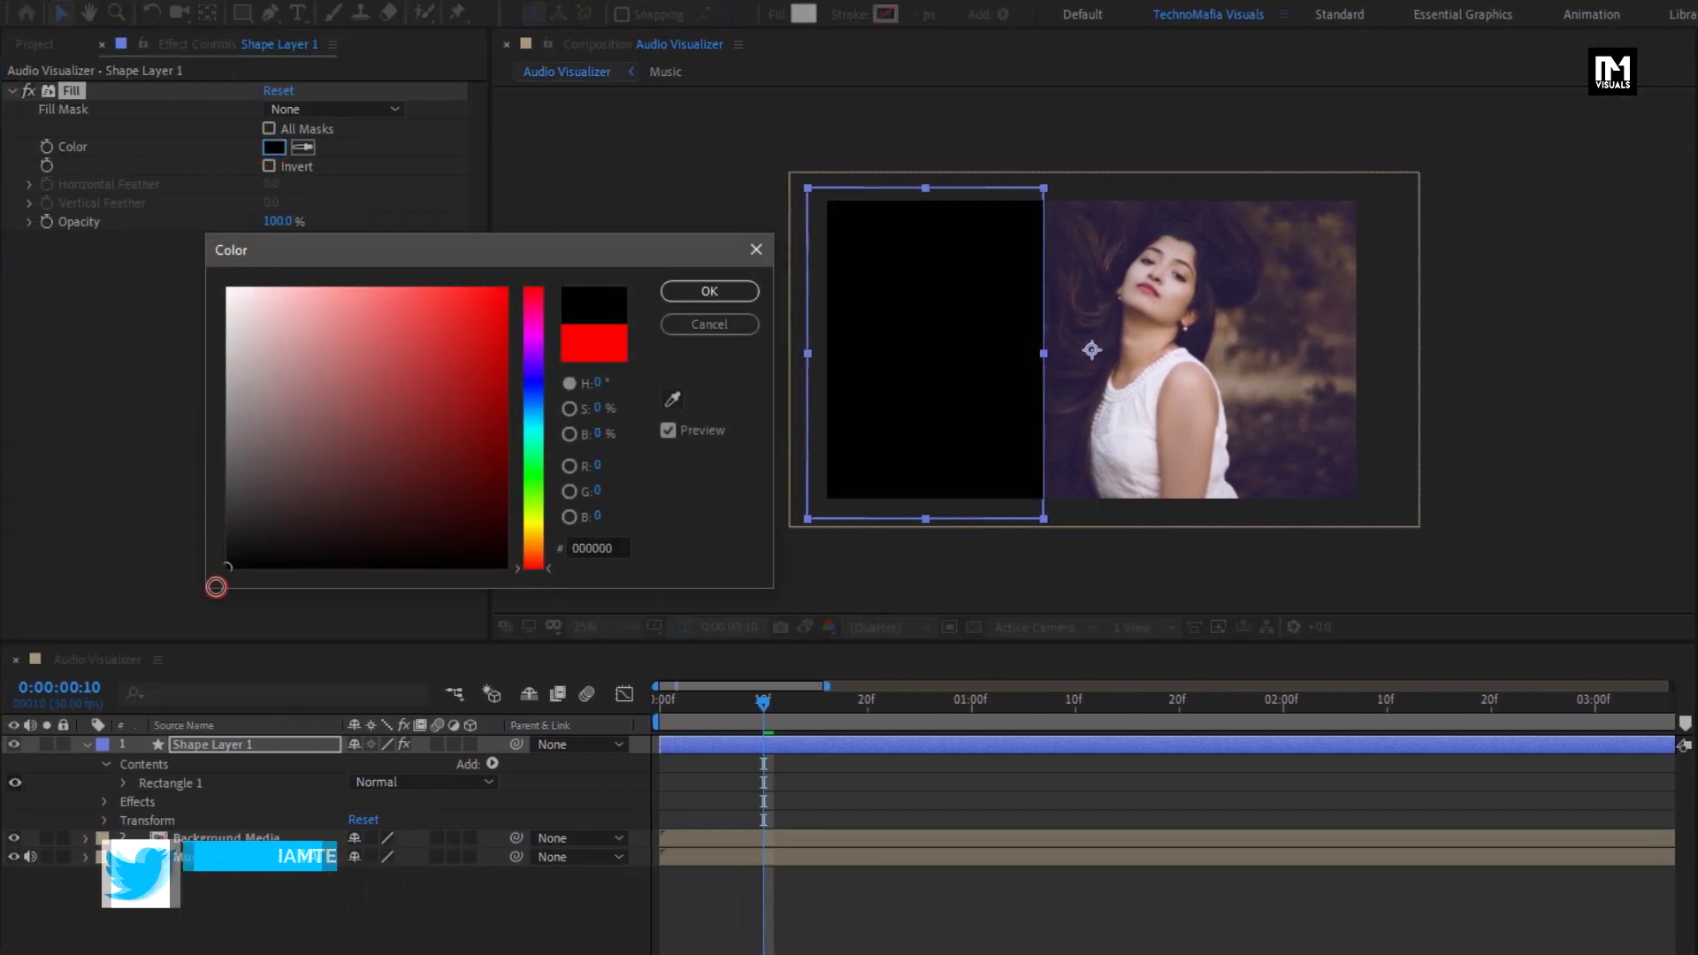
left_click(686, 292)
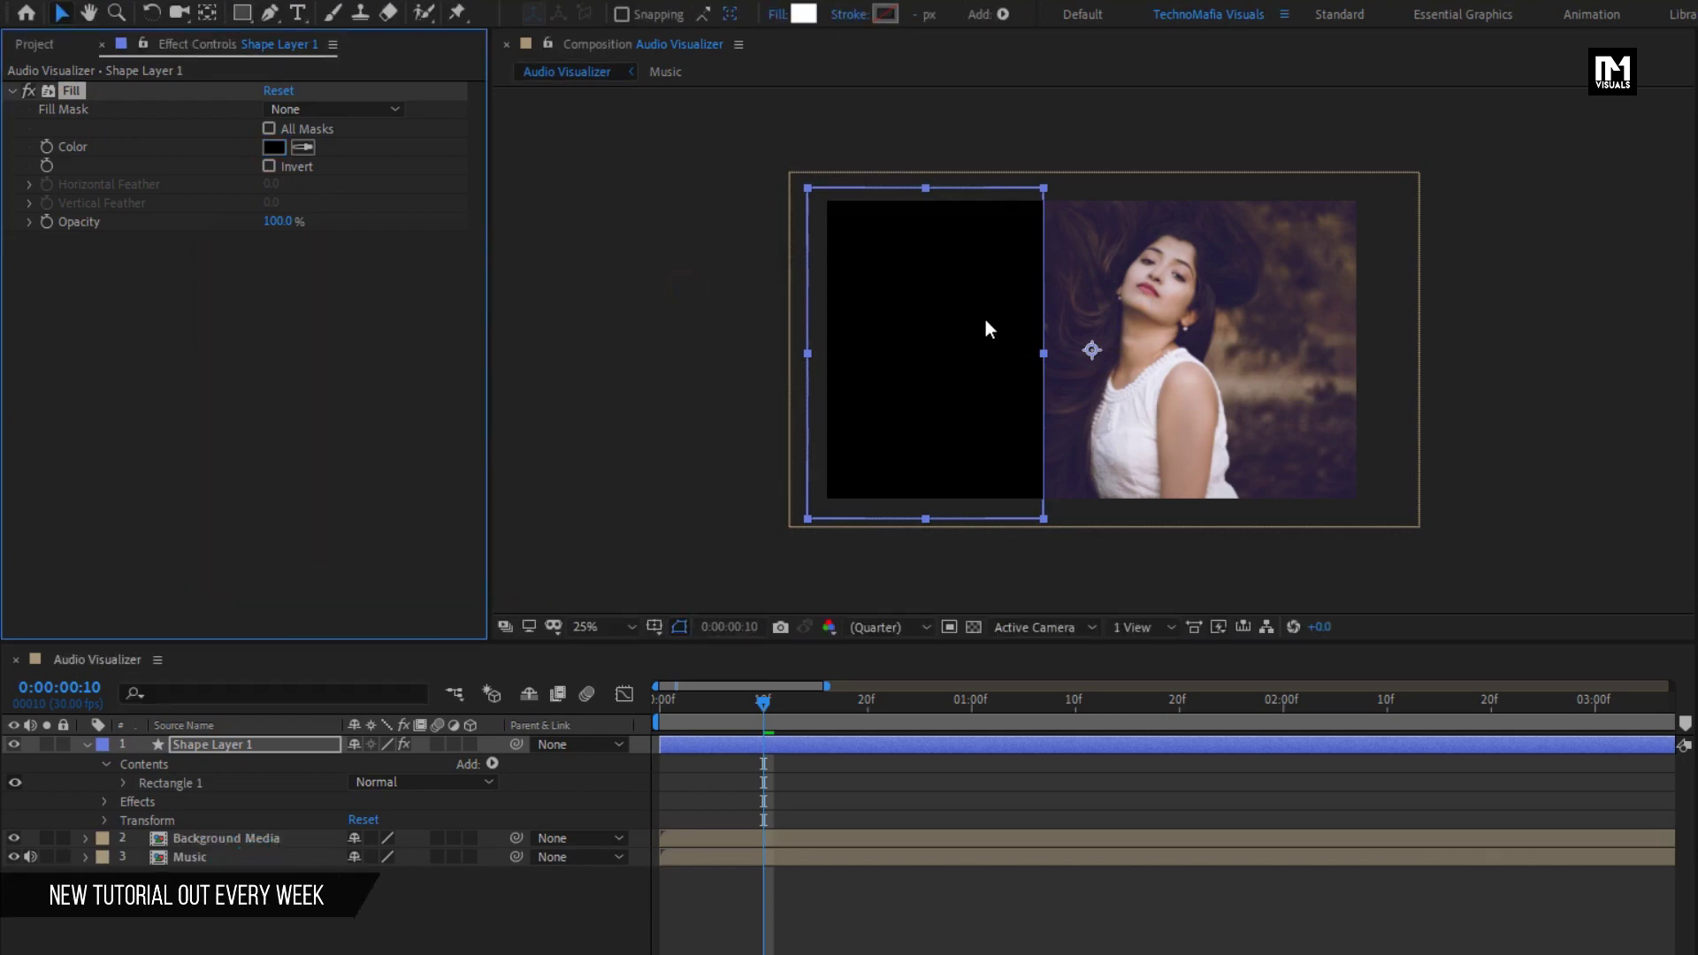
key("period")
- Keyframe Shape Layer 1's Position at 960,540 at 1s and X 134 at 0s
left_click(614, 626)
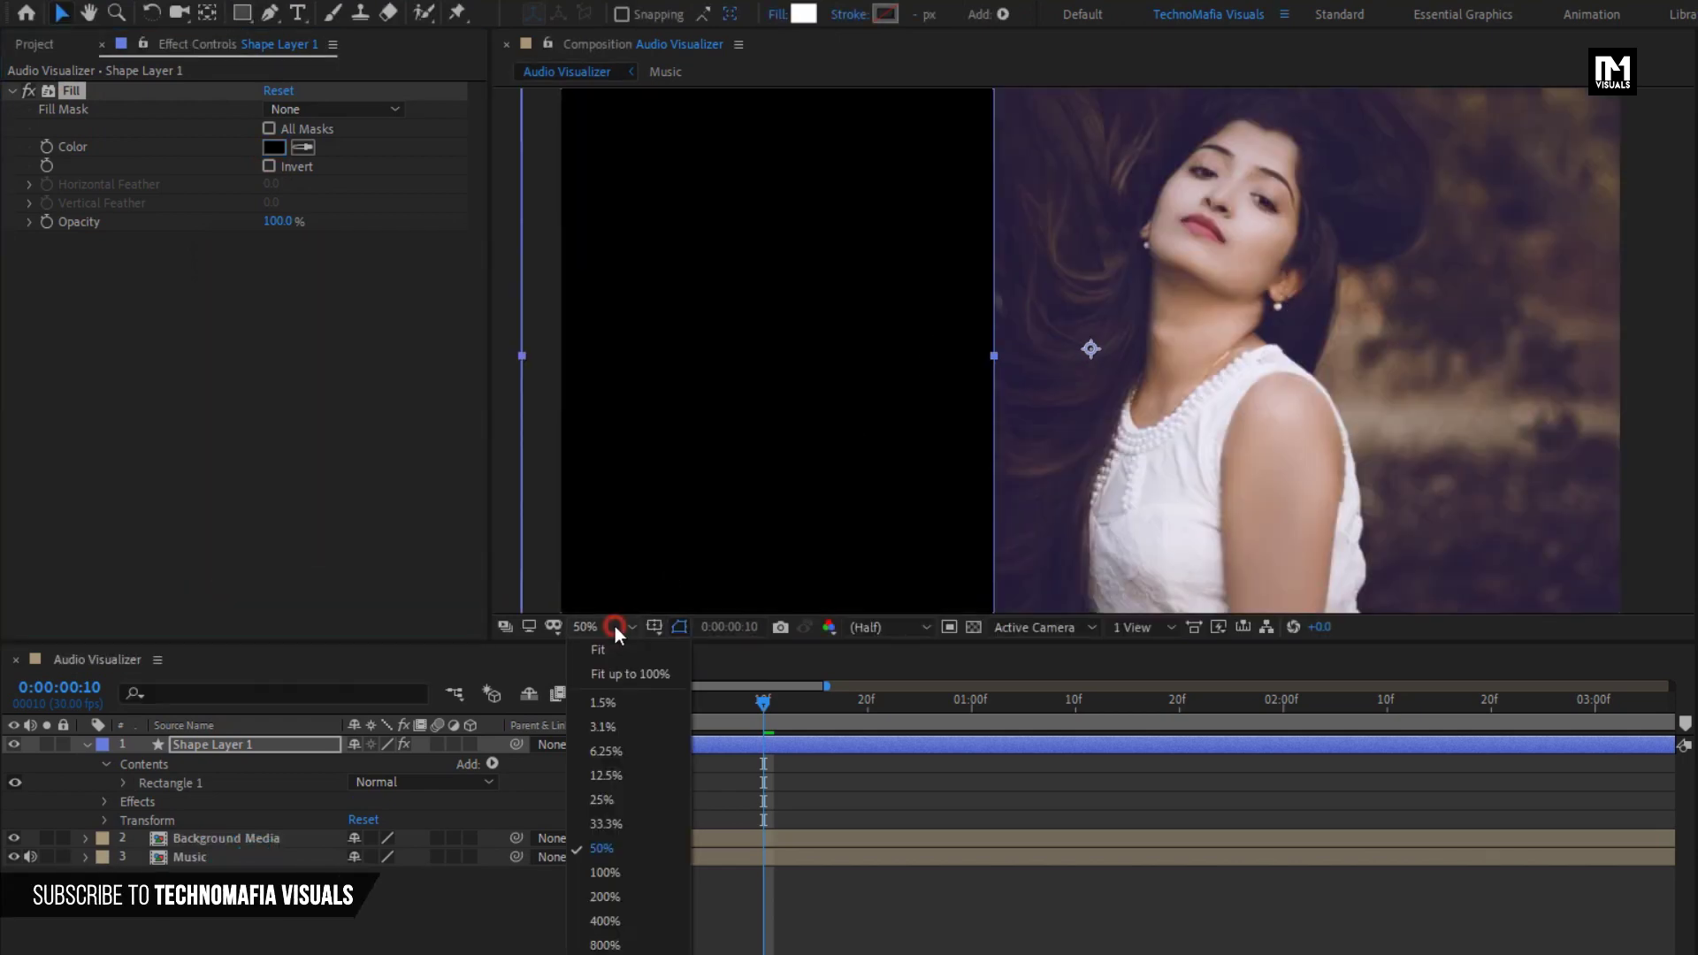
left_click(623, 675)
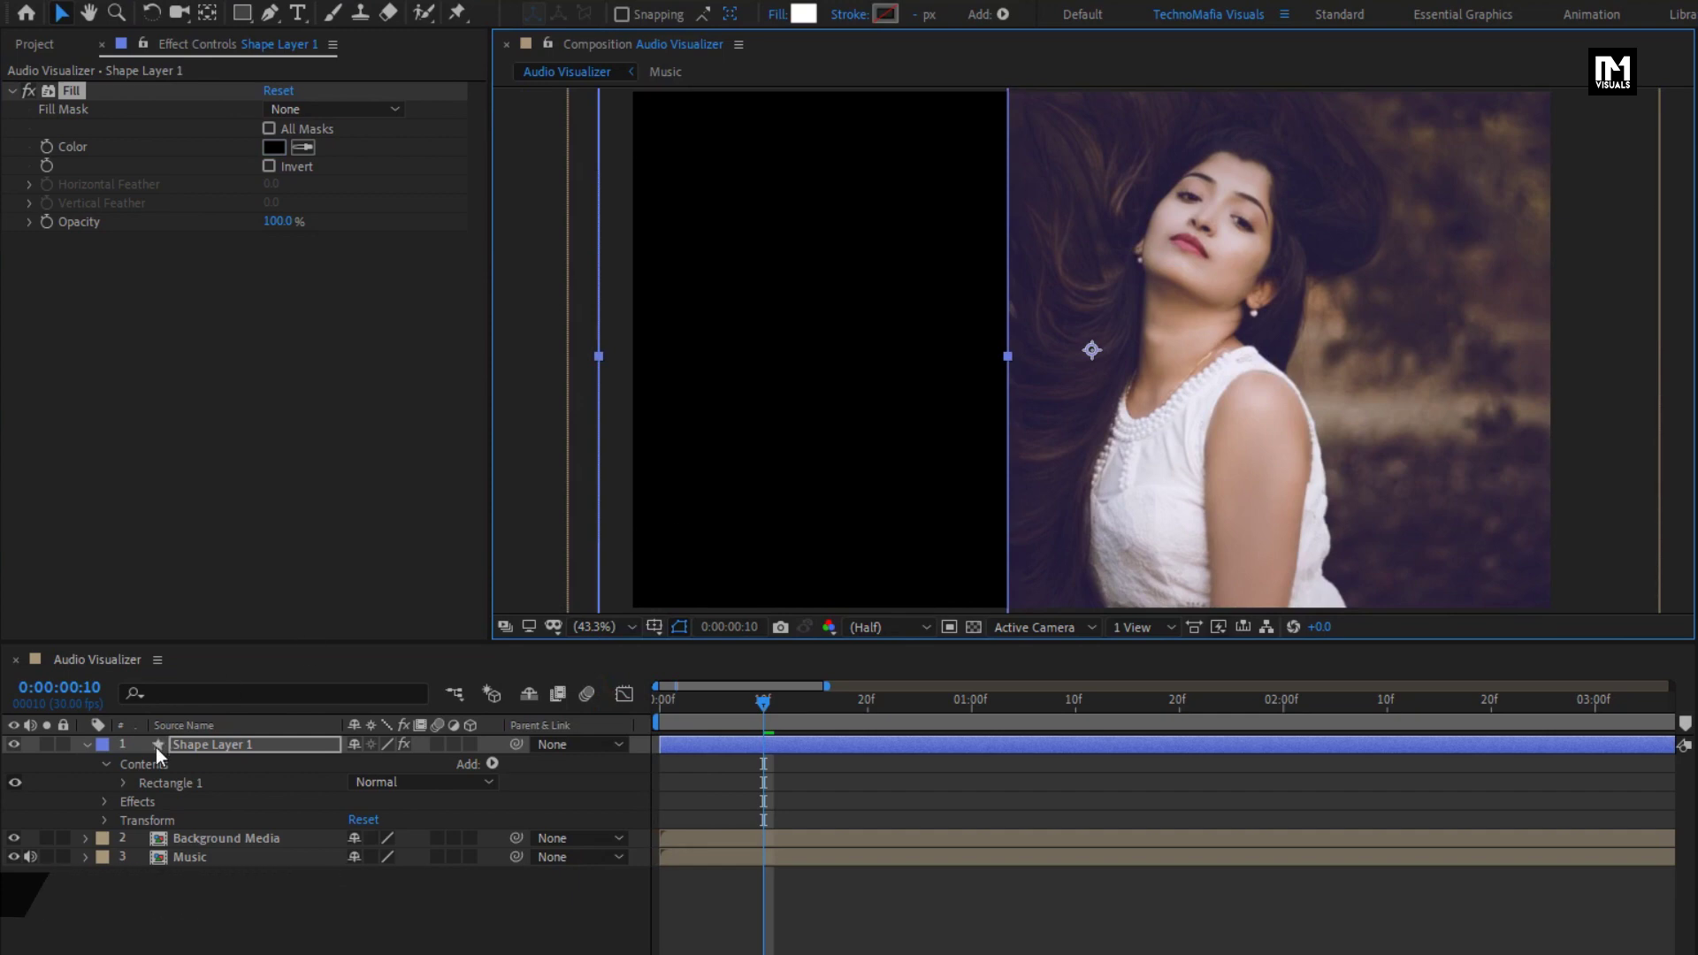
left_click(214, 748)
key("p")
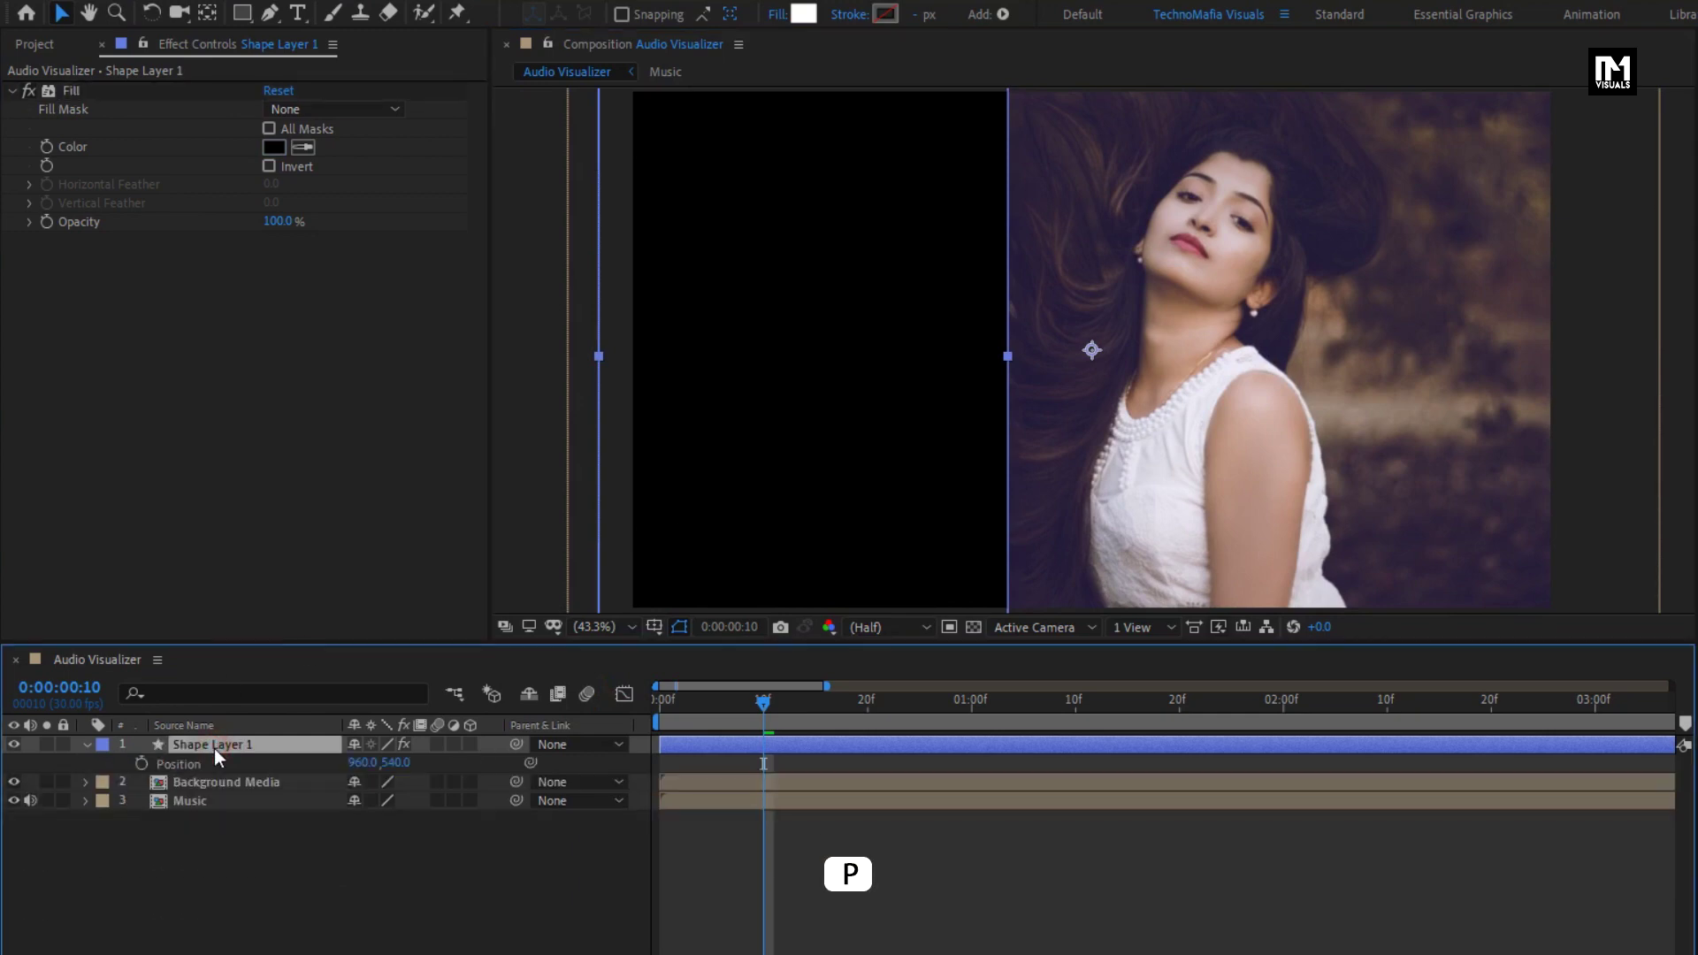
left_click(971, 707)
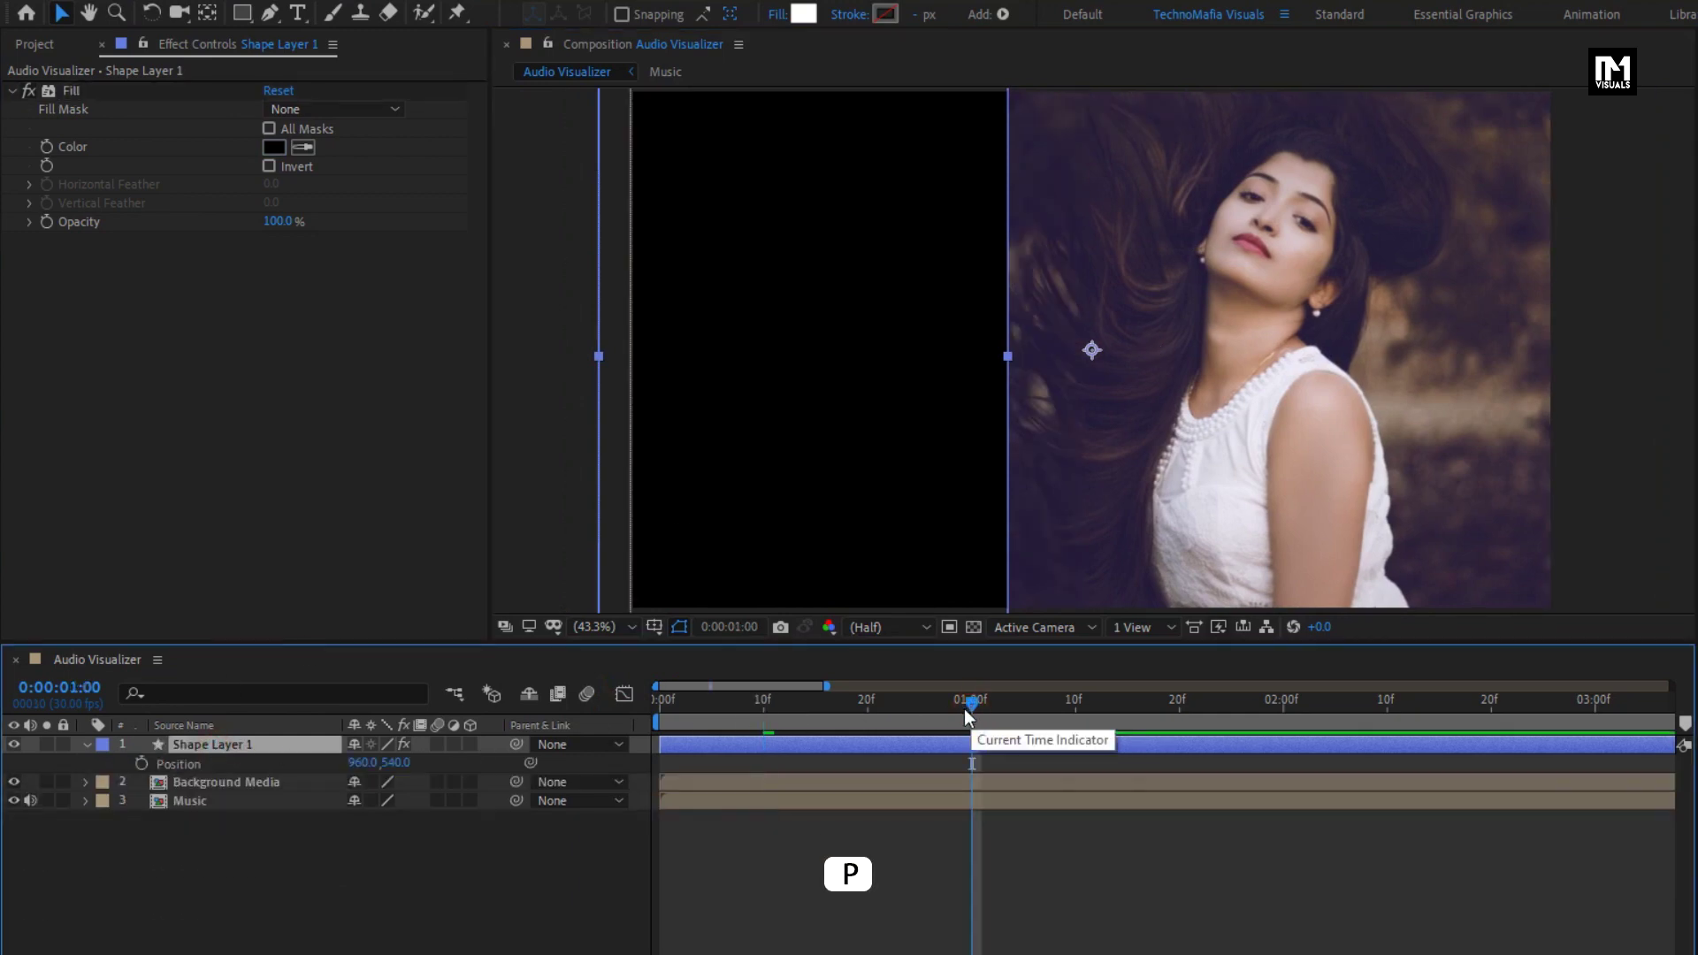
left_click(142, 764)
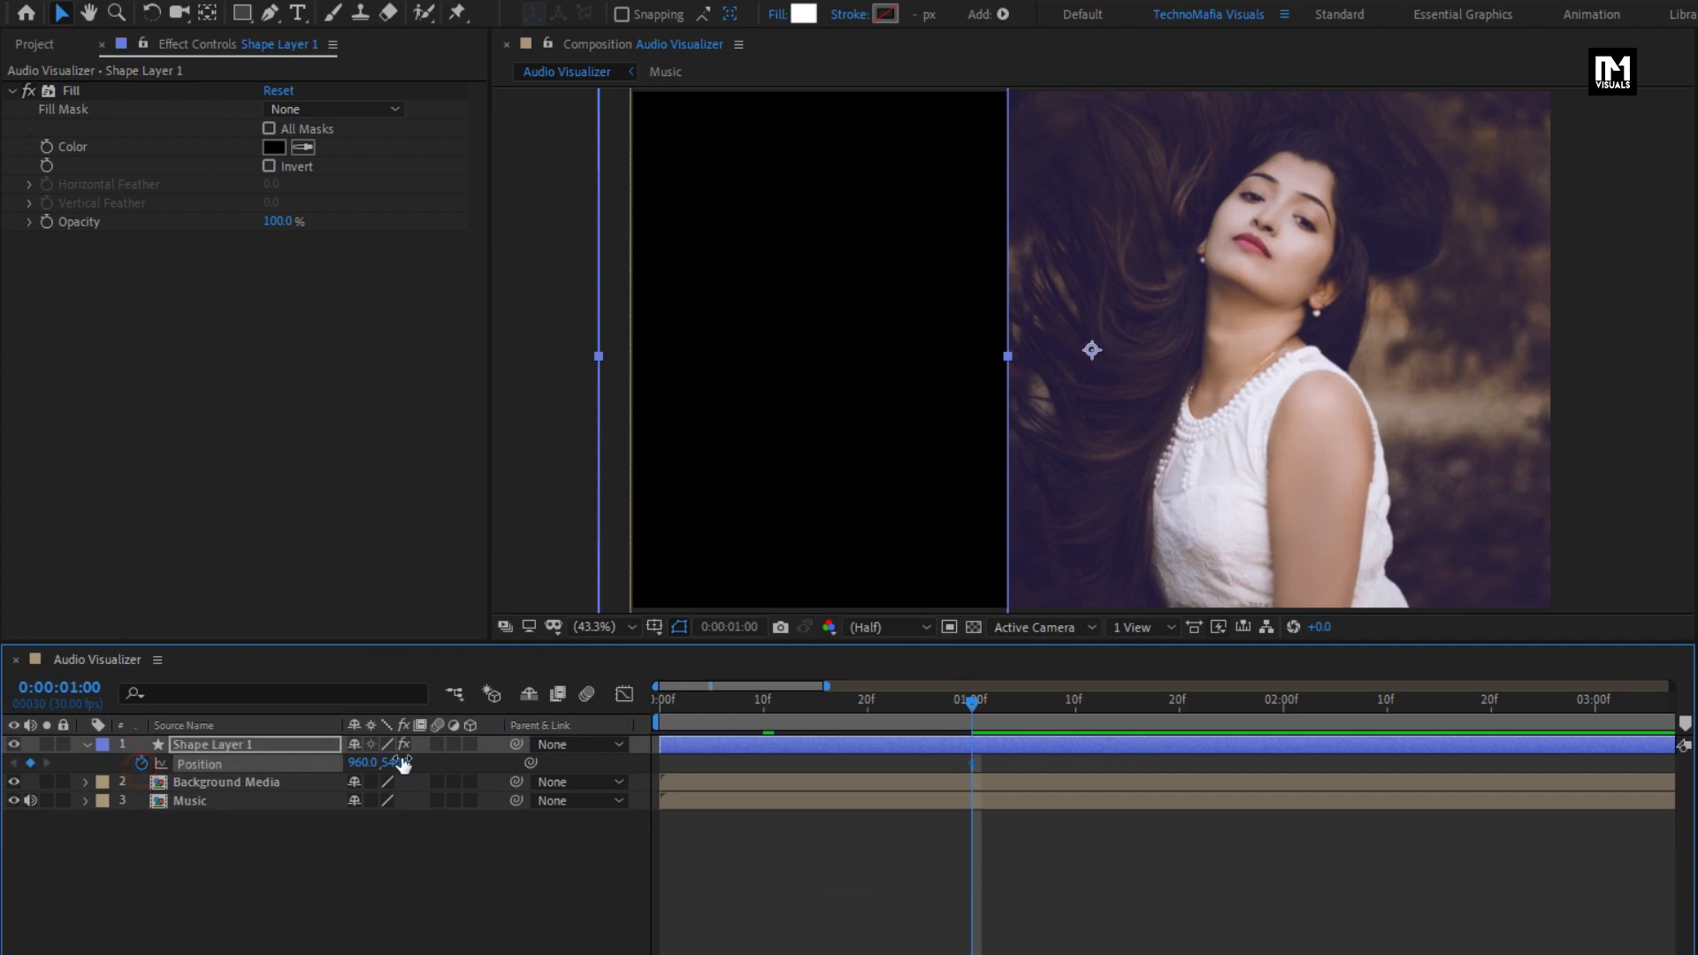
left_click(660, 707)
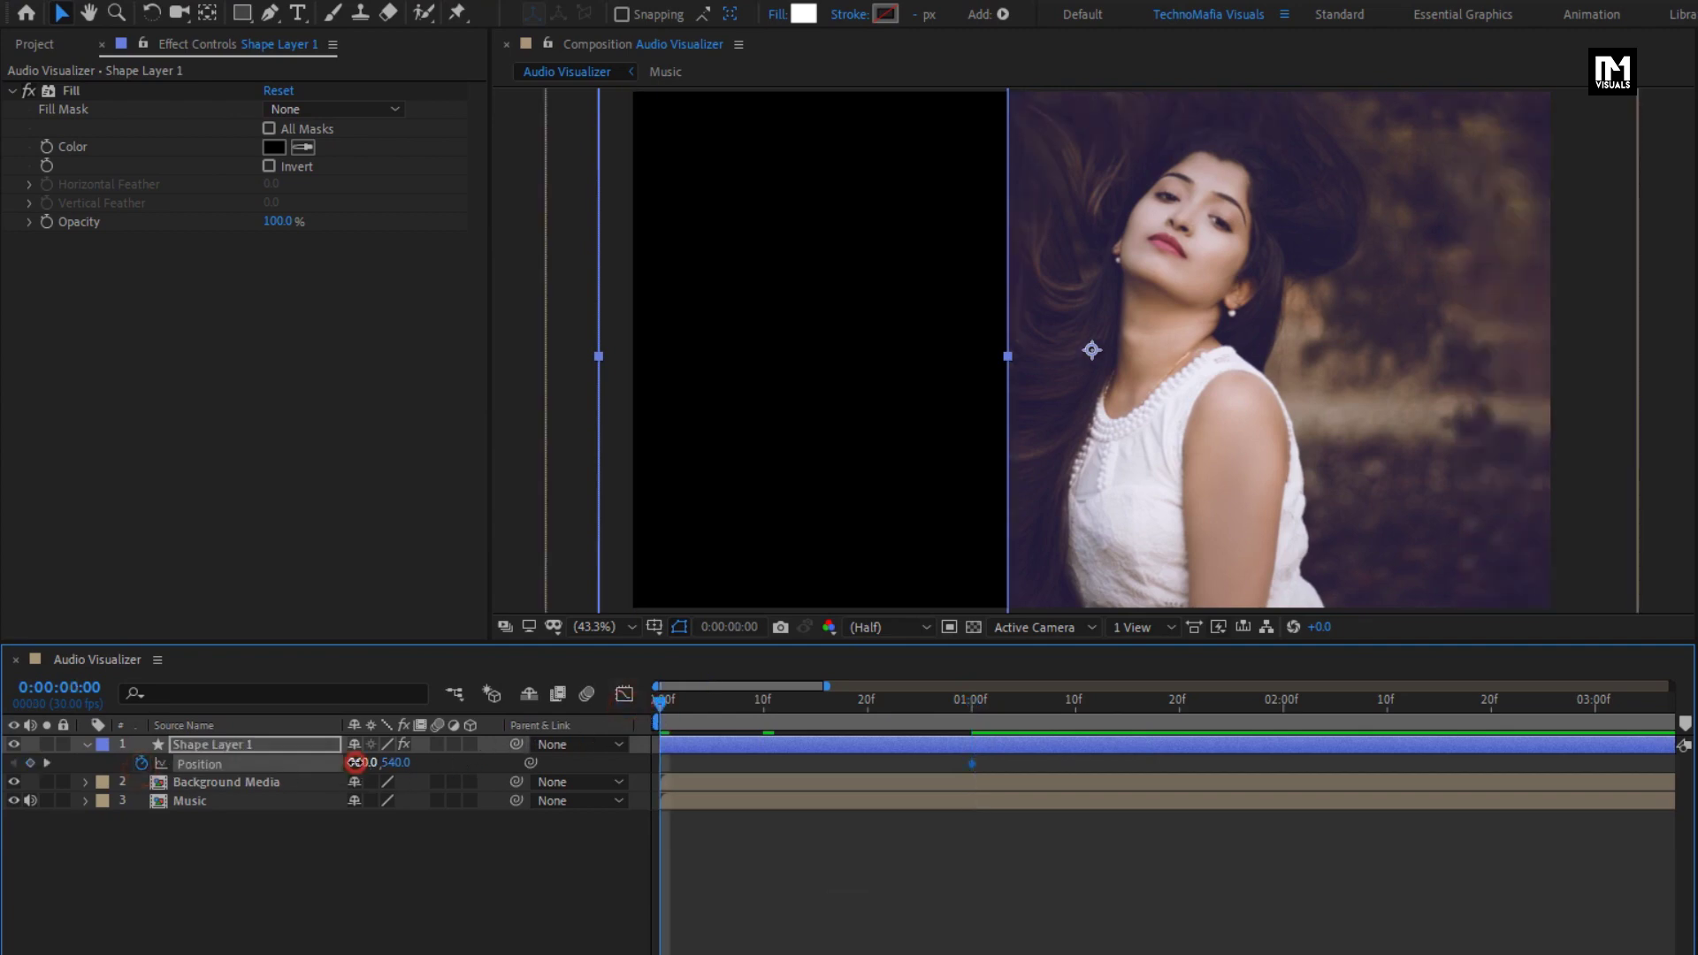
left_click_drag(354, 762, 62, 773)
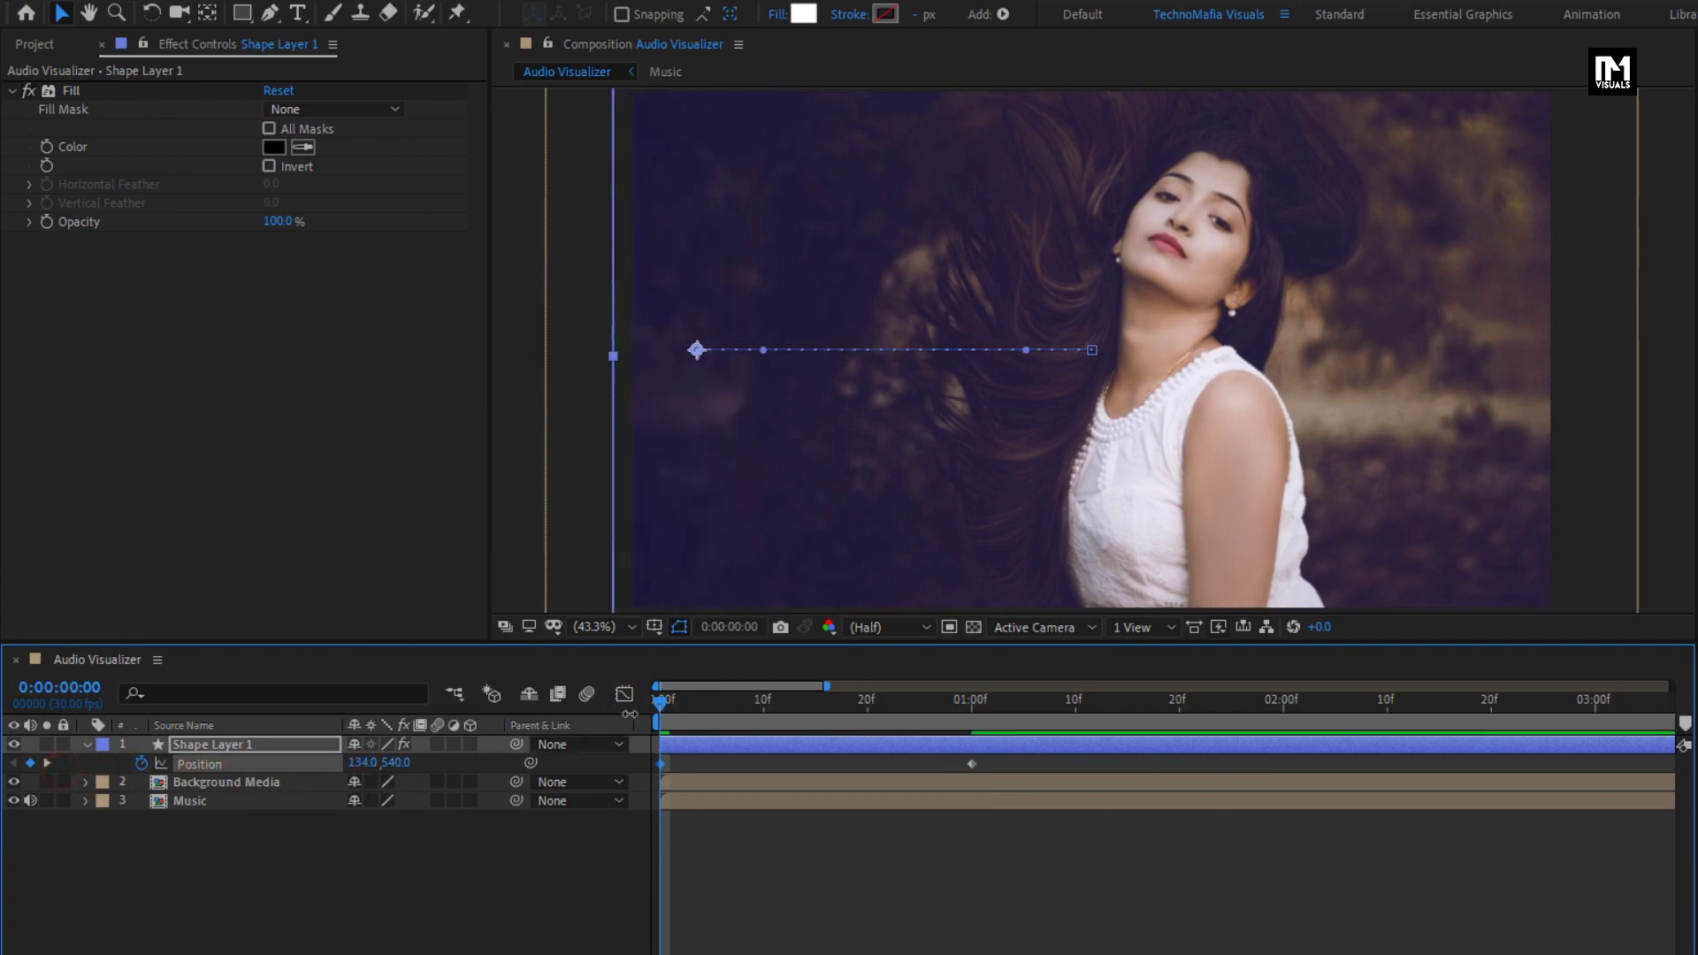
left_click_drag(664, 706, 914, 707)
- Apply Easy Ease to both rectangle Position keyframes and preview the slide-in
left_click_drag(999, 761, 647, 782)
right_click(660, 771)
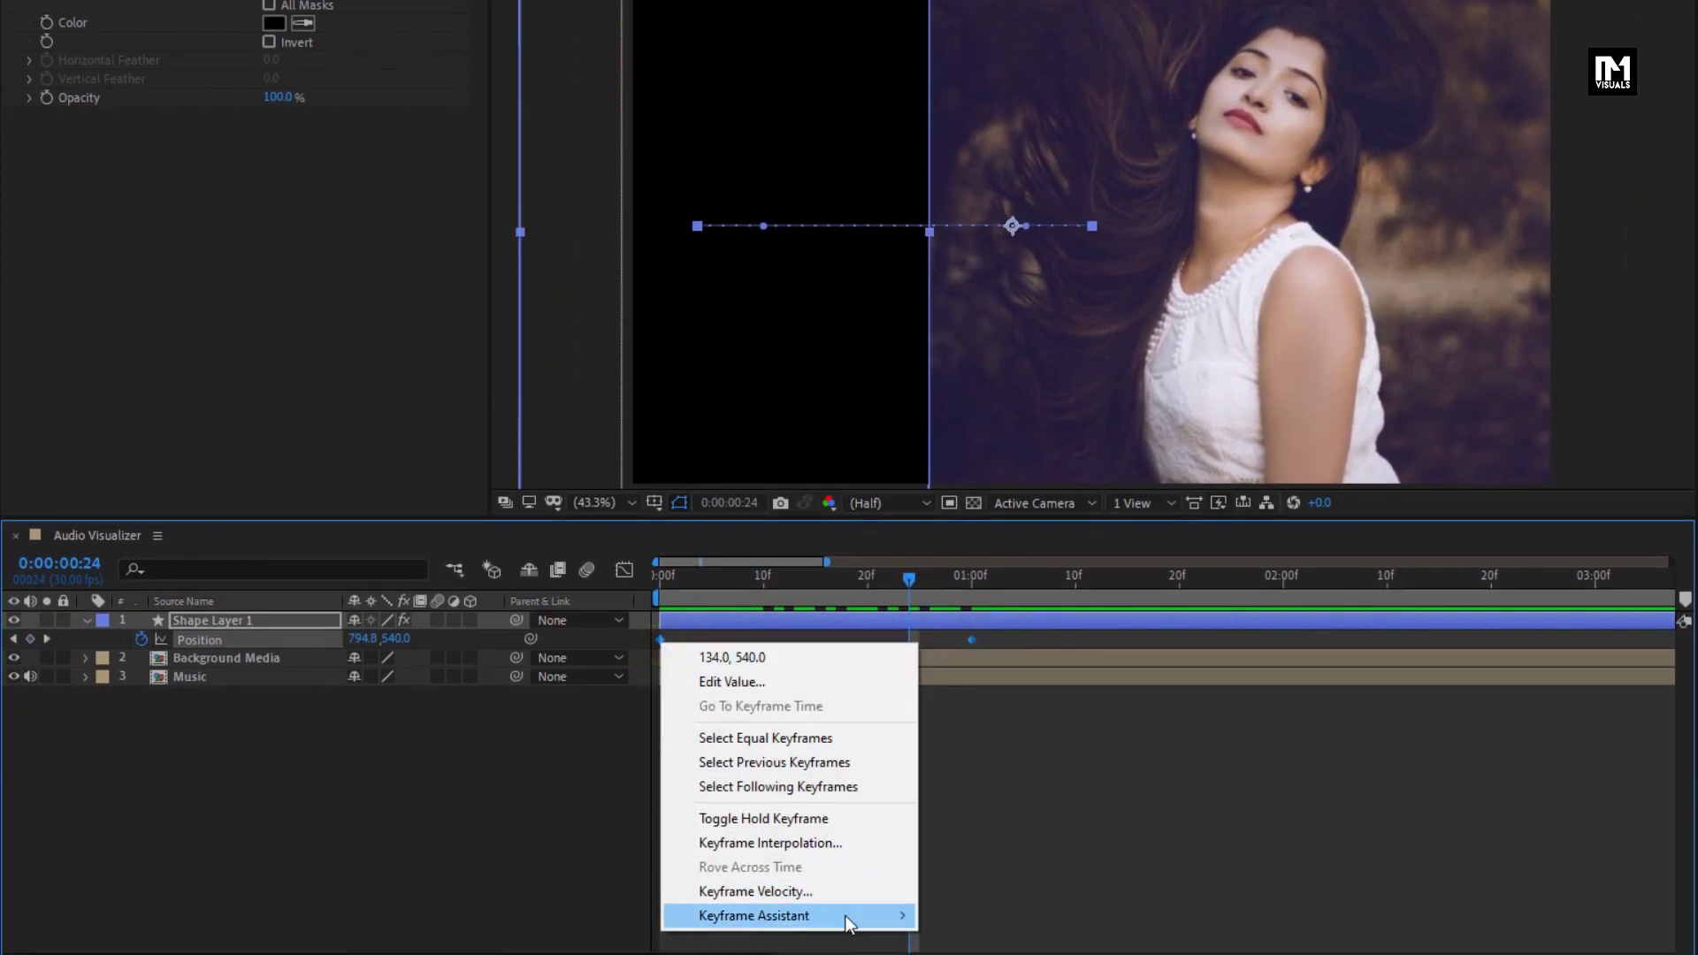
mouse_move(849, 915)
left_click(991, 748)
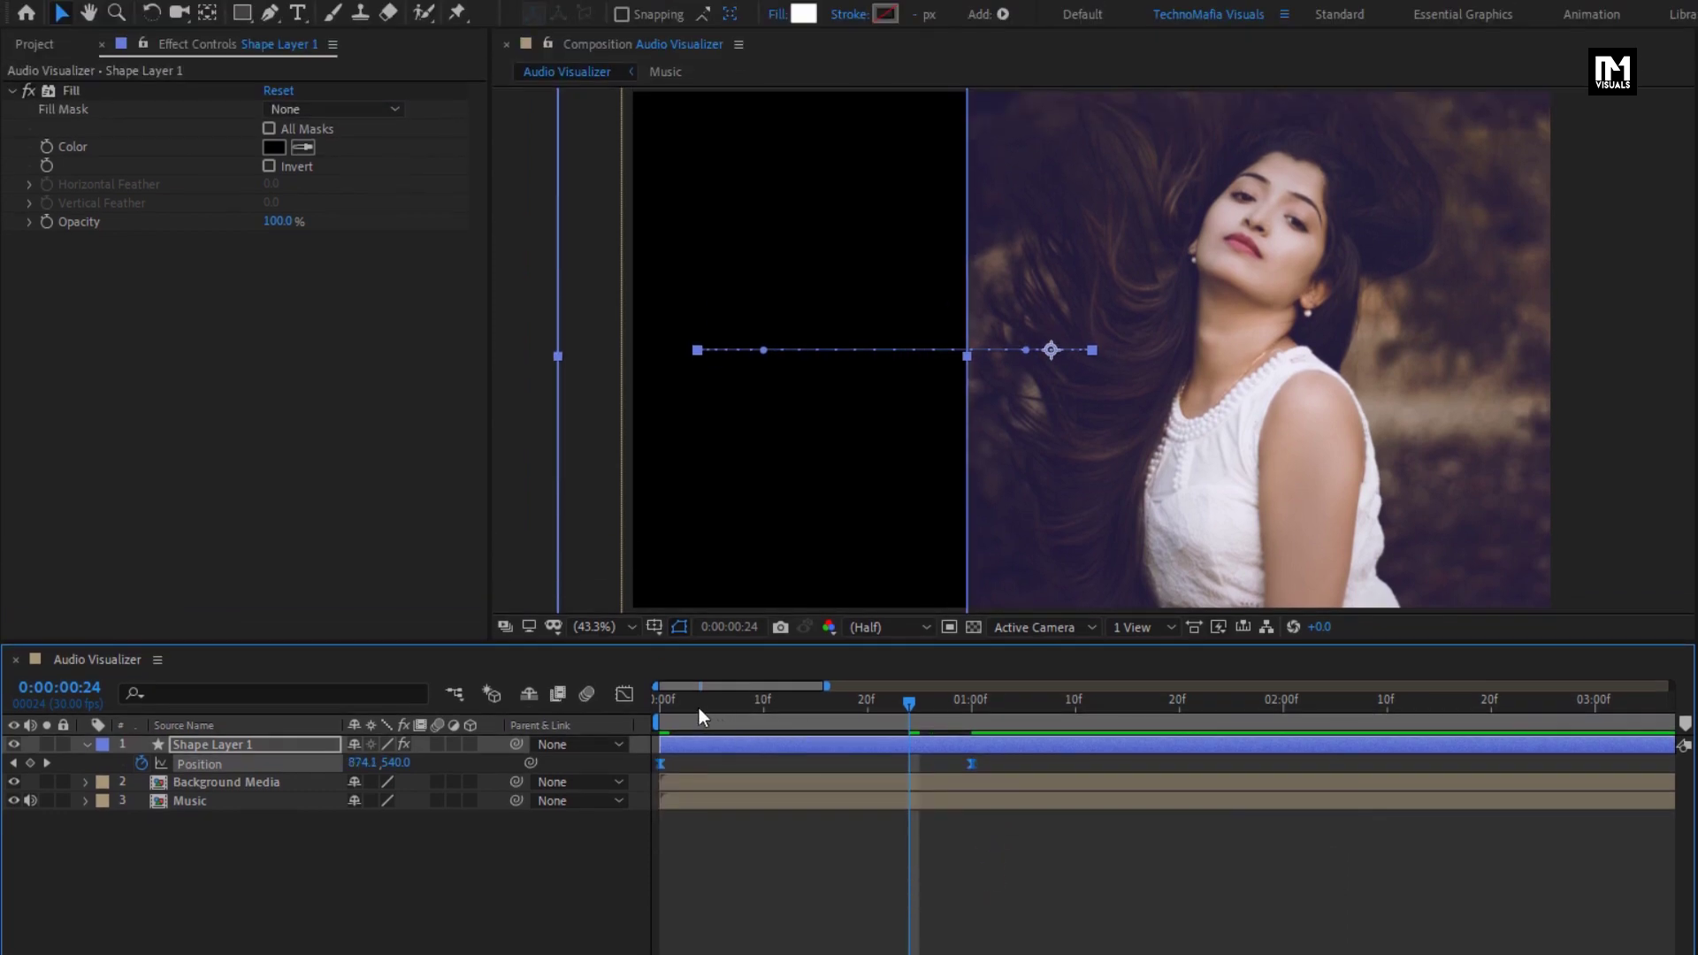
left_click_drag(699, 707, 993, 682)
- Set Shape Layer 1's opacity to 50% and play a preview of the animation
key("t")
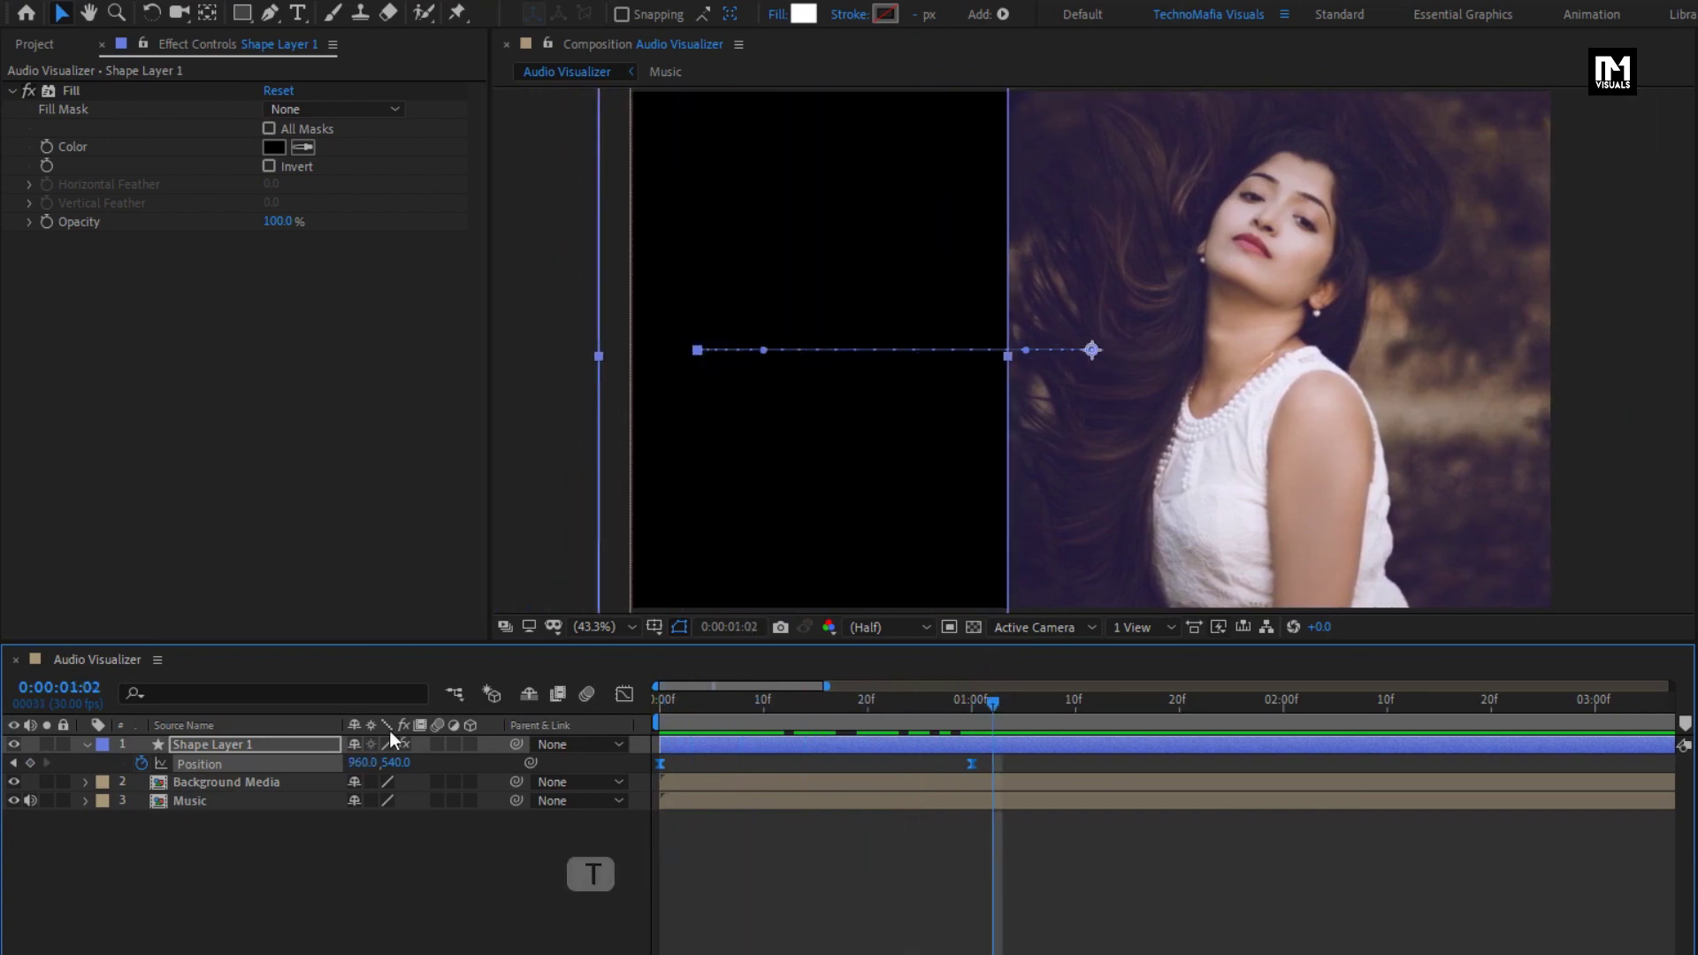
left_click(272, 745)
key("t")
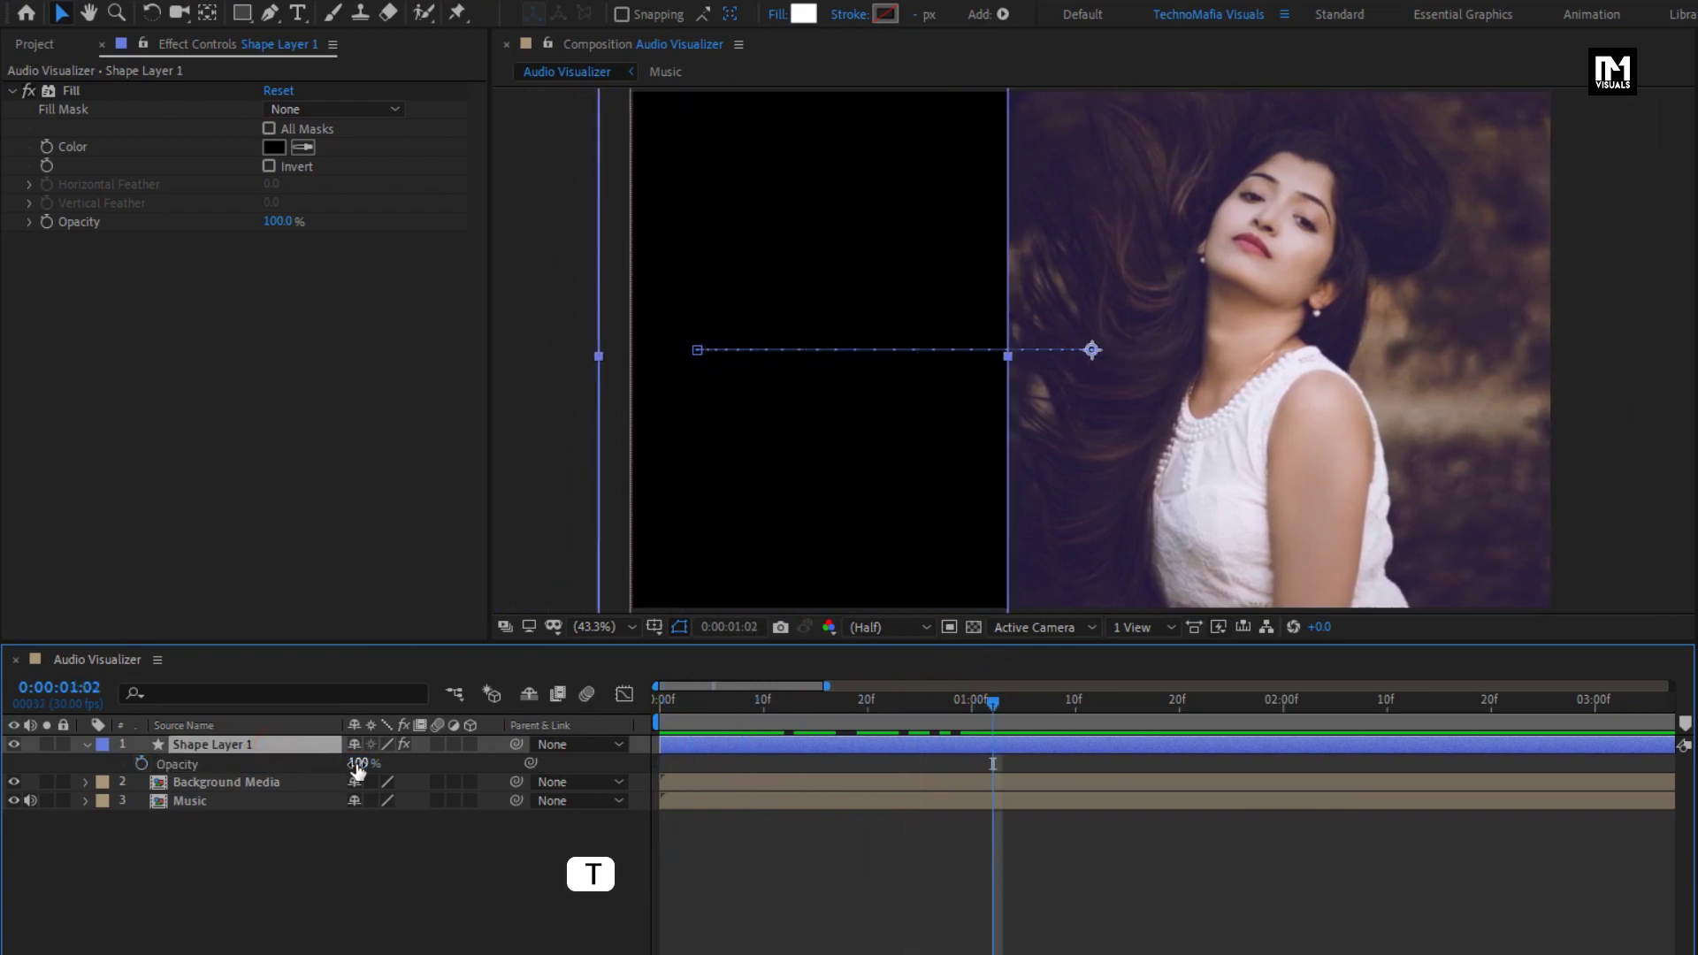
left_click(347, 763)
left_click(308, 766)
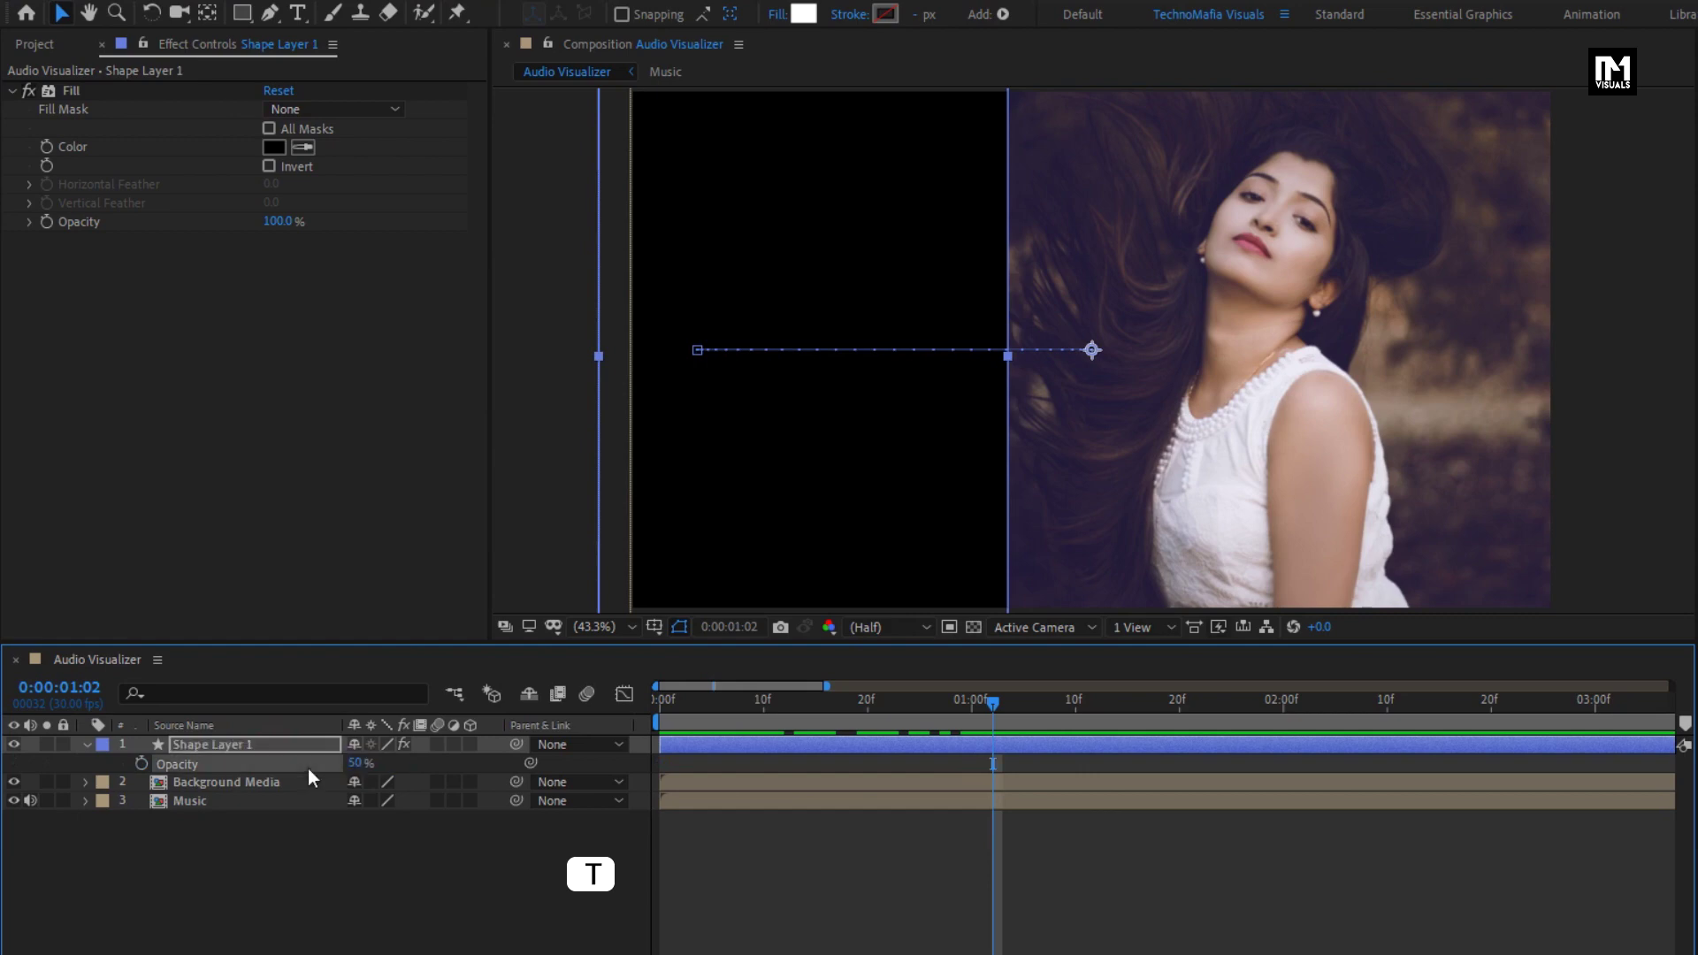
left_click(89, 748)
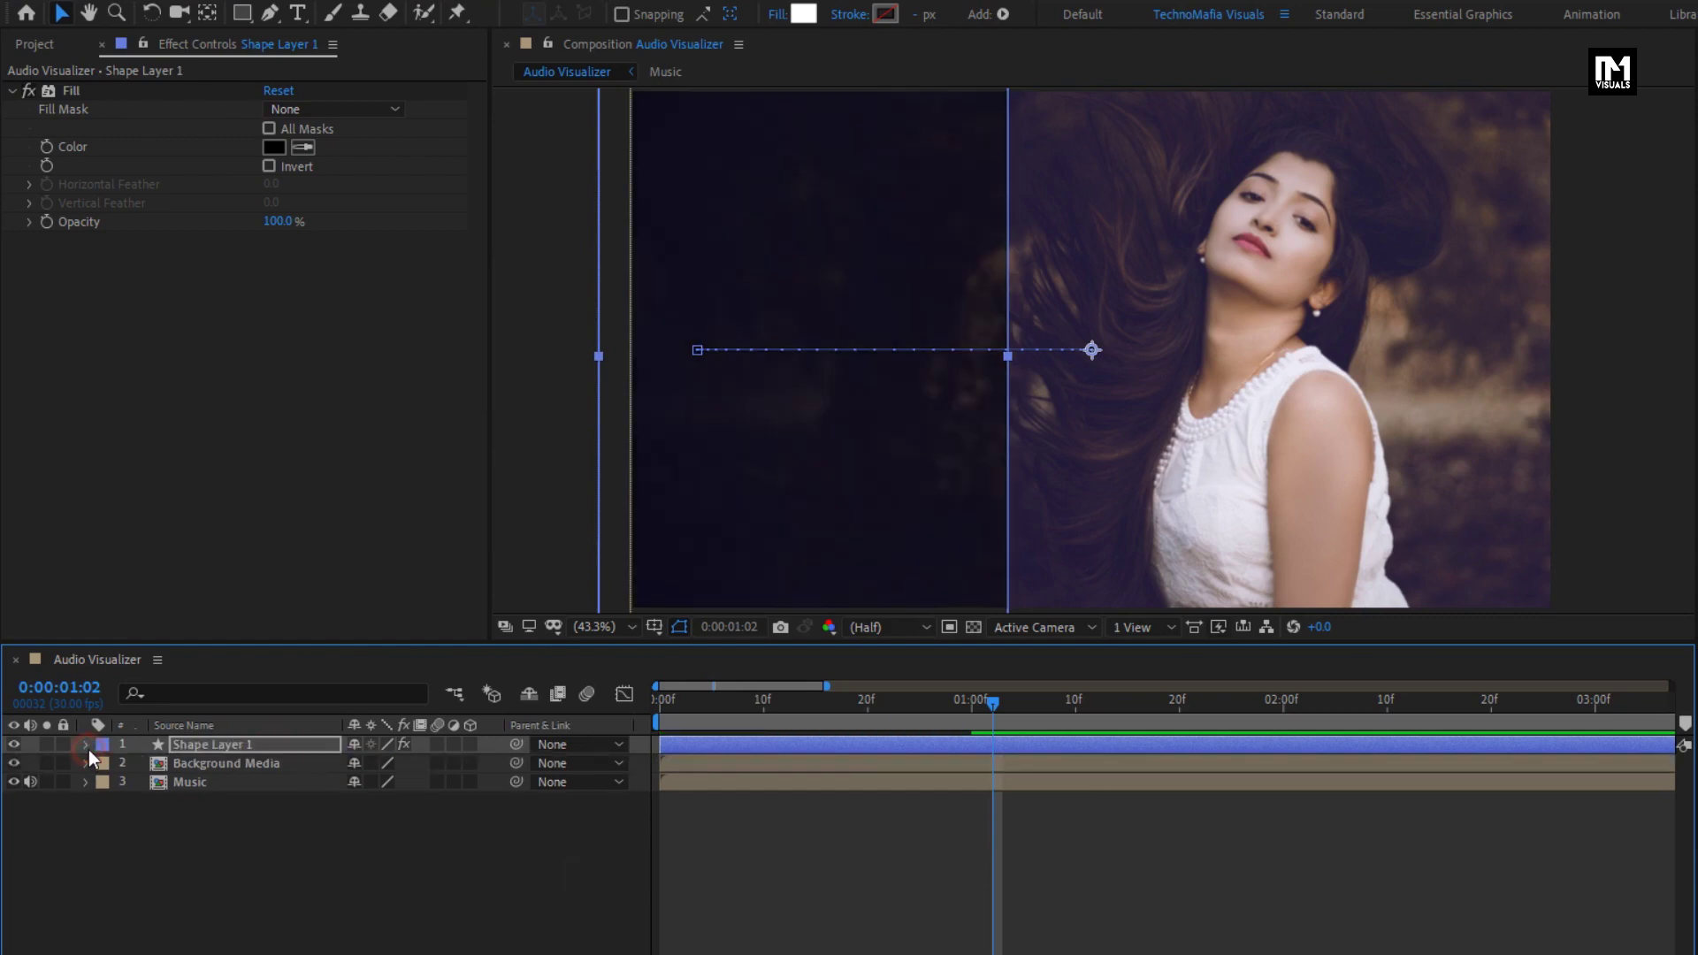
left_click(651, 706)
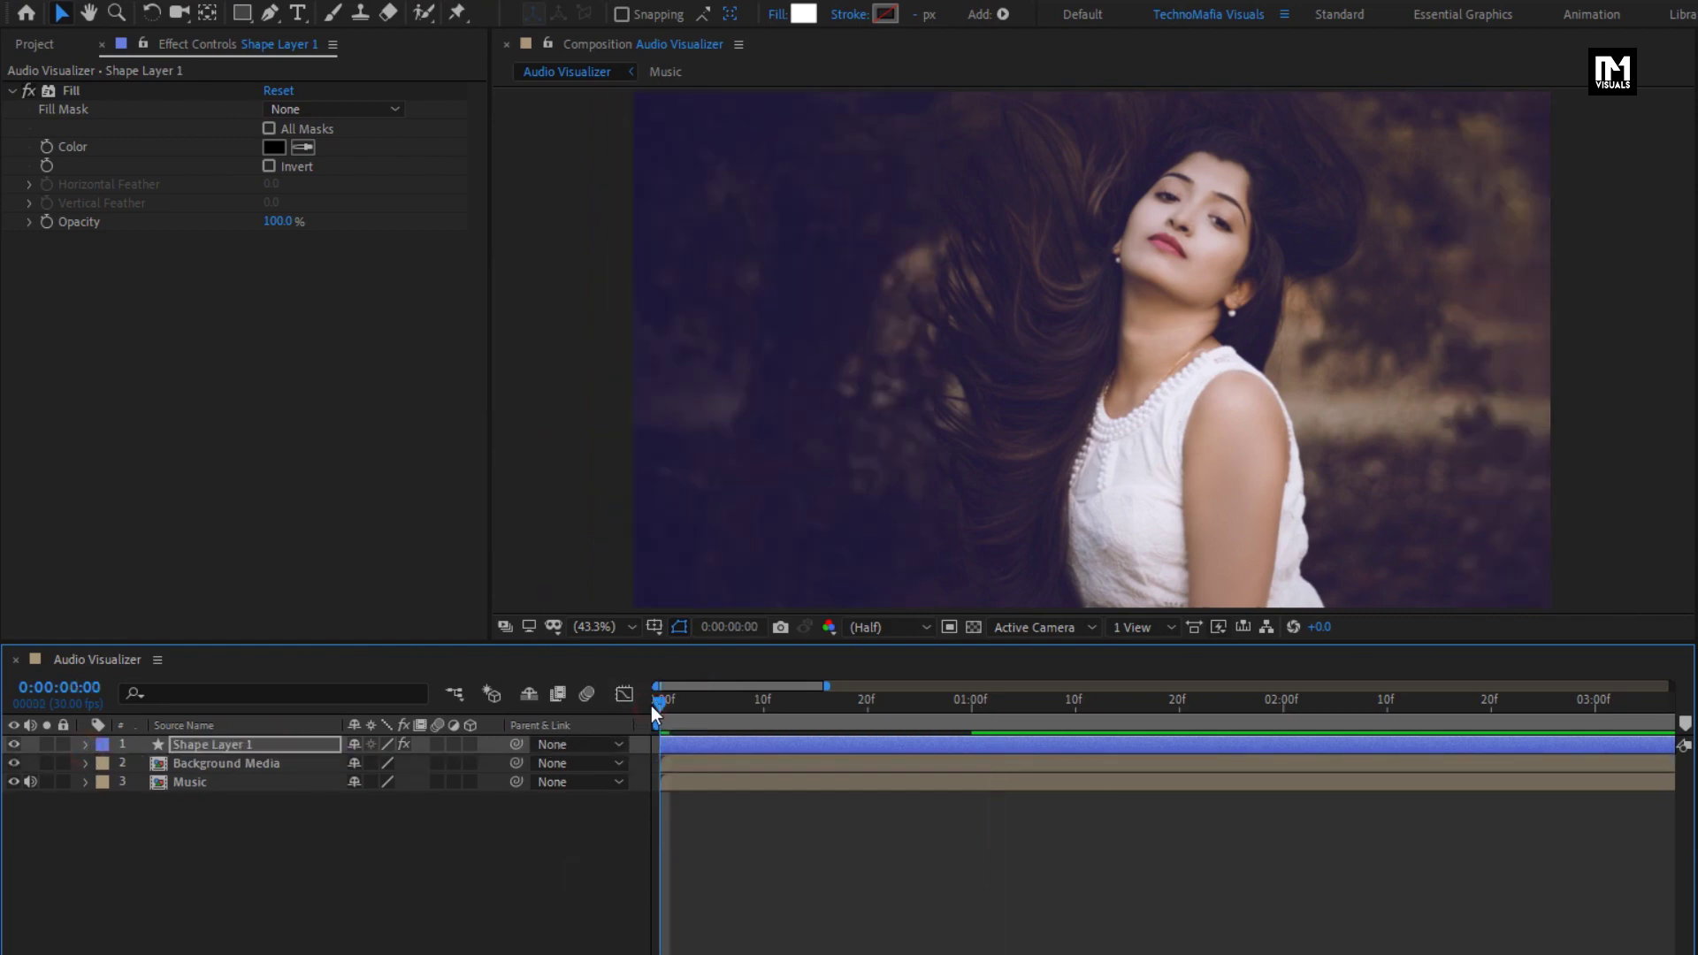
key("space")
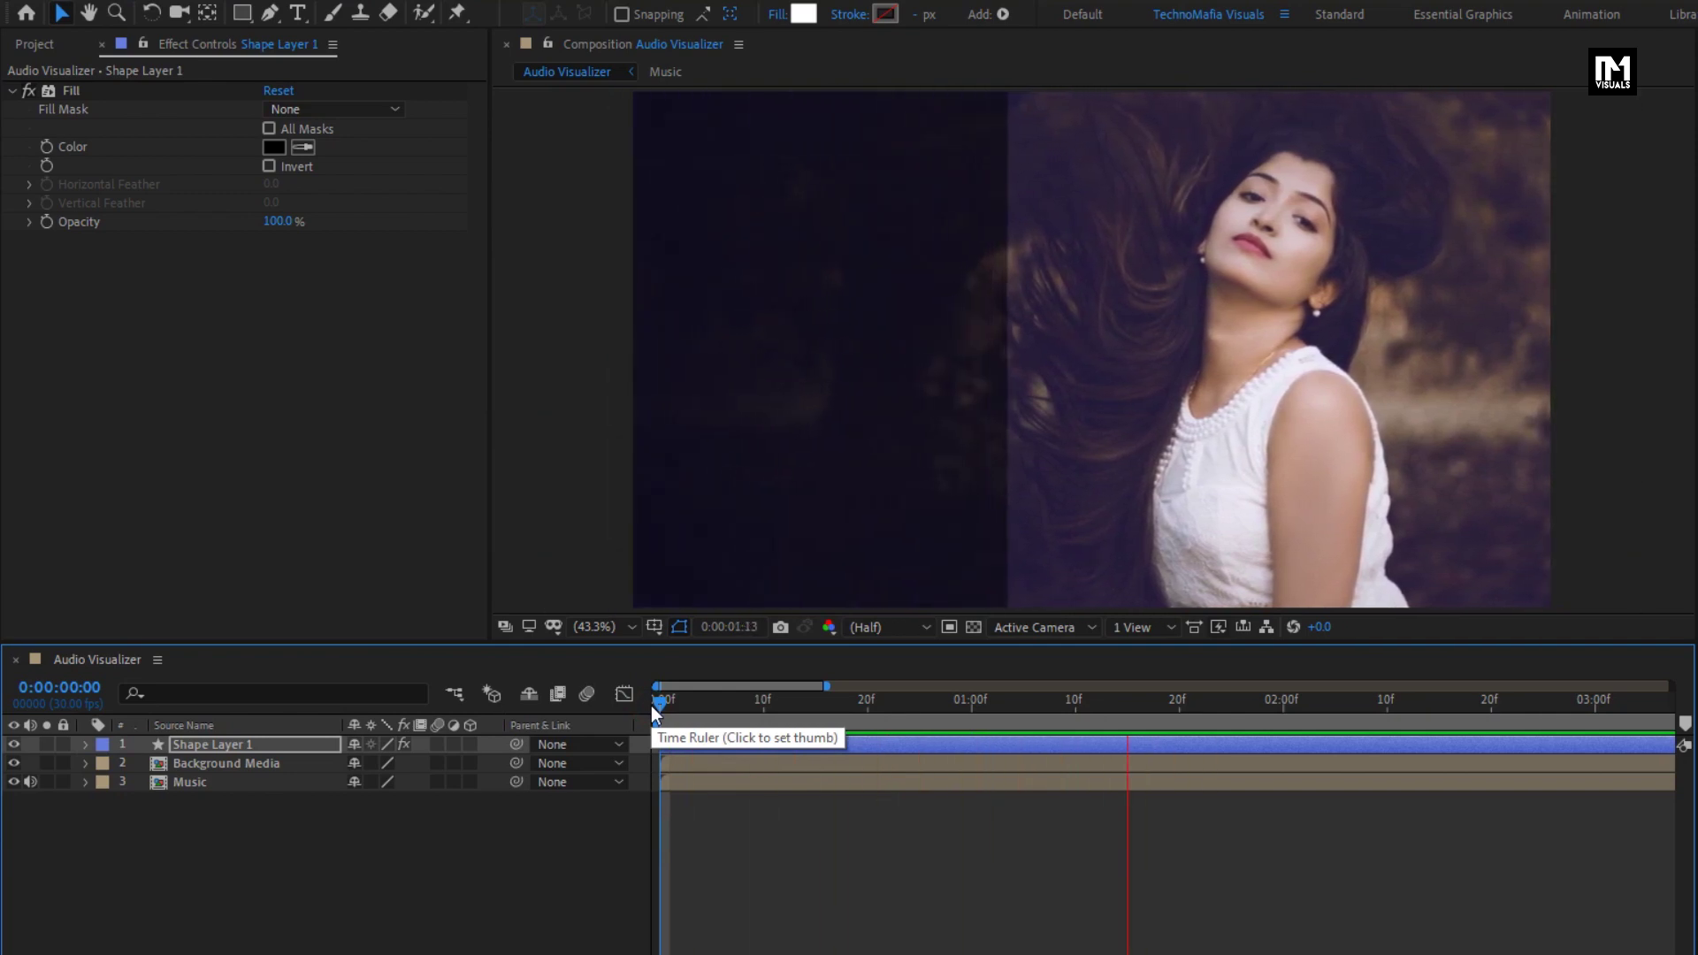
- Adjust the second Position keyframe's speed curve to about 89.63% influence, then preview the slide-in
left_click(264, 745)
key("p")
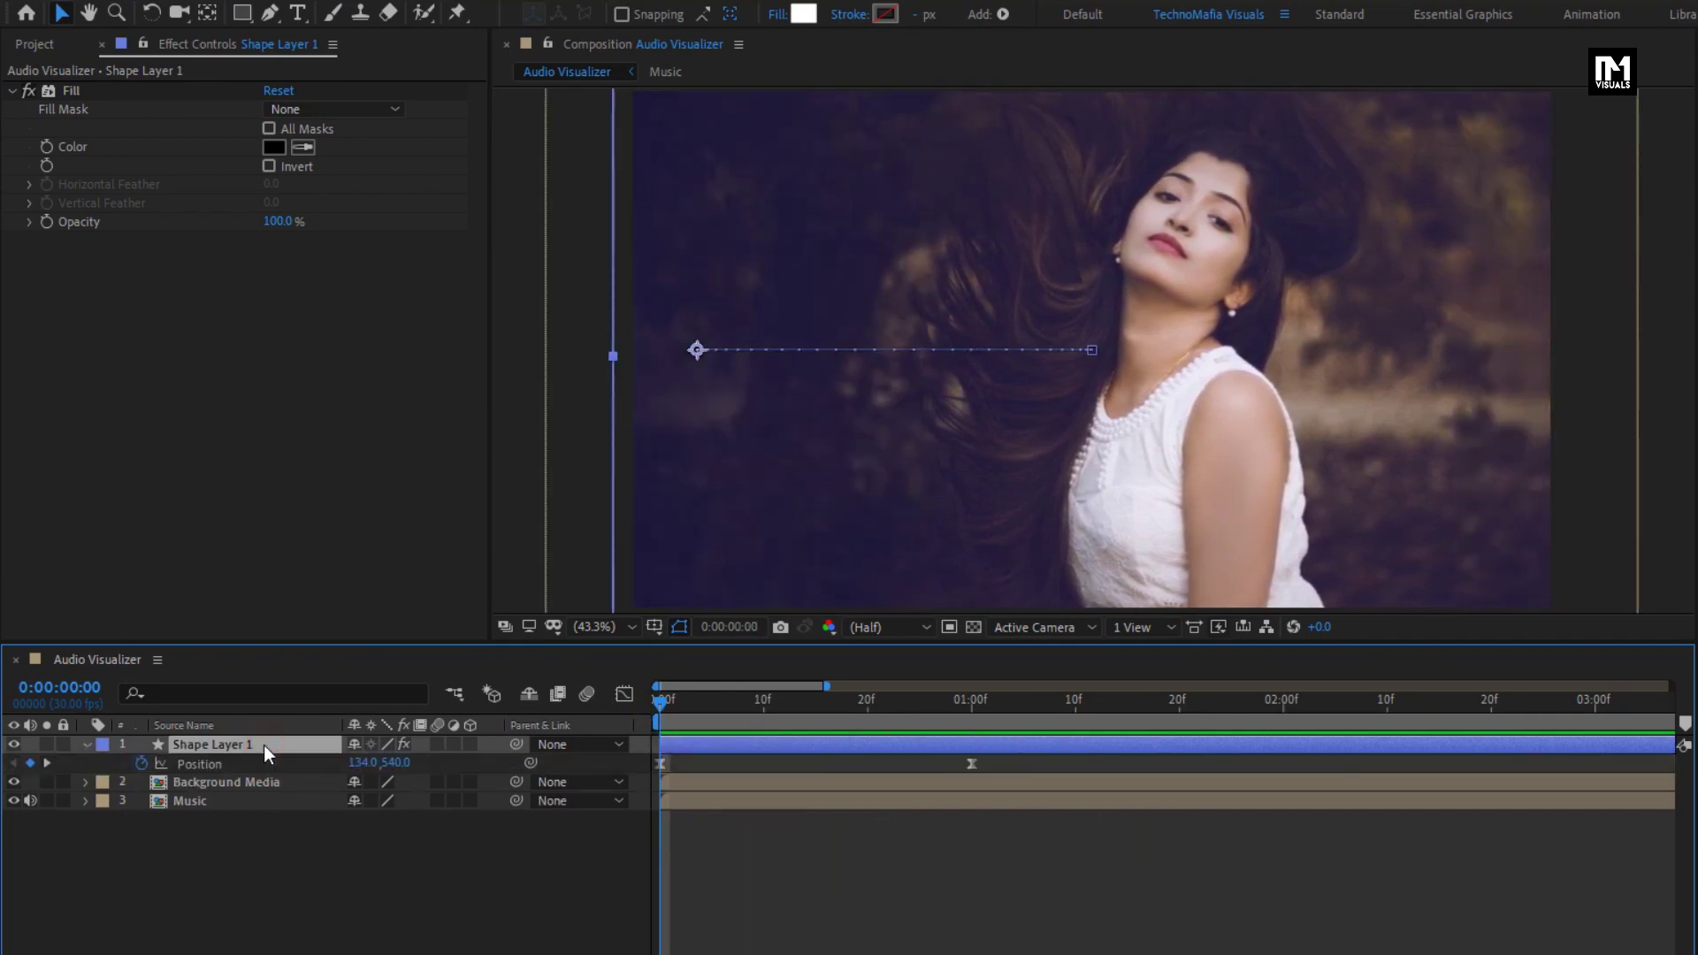
left_click_drag(988, 768, 650, 771)
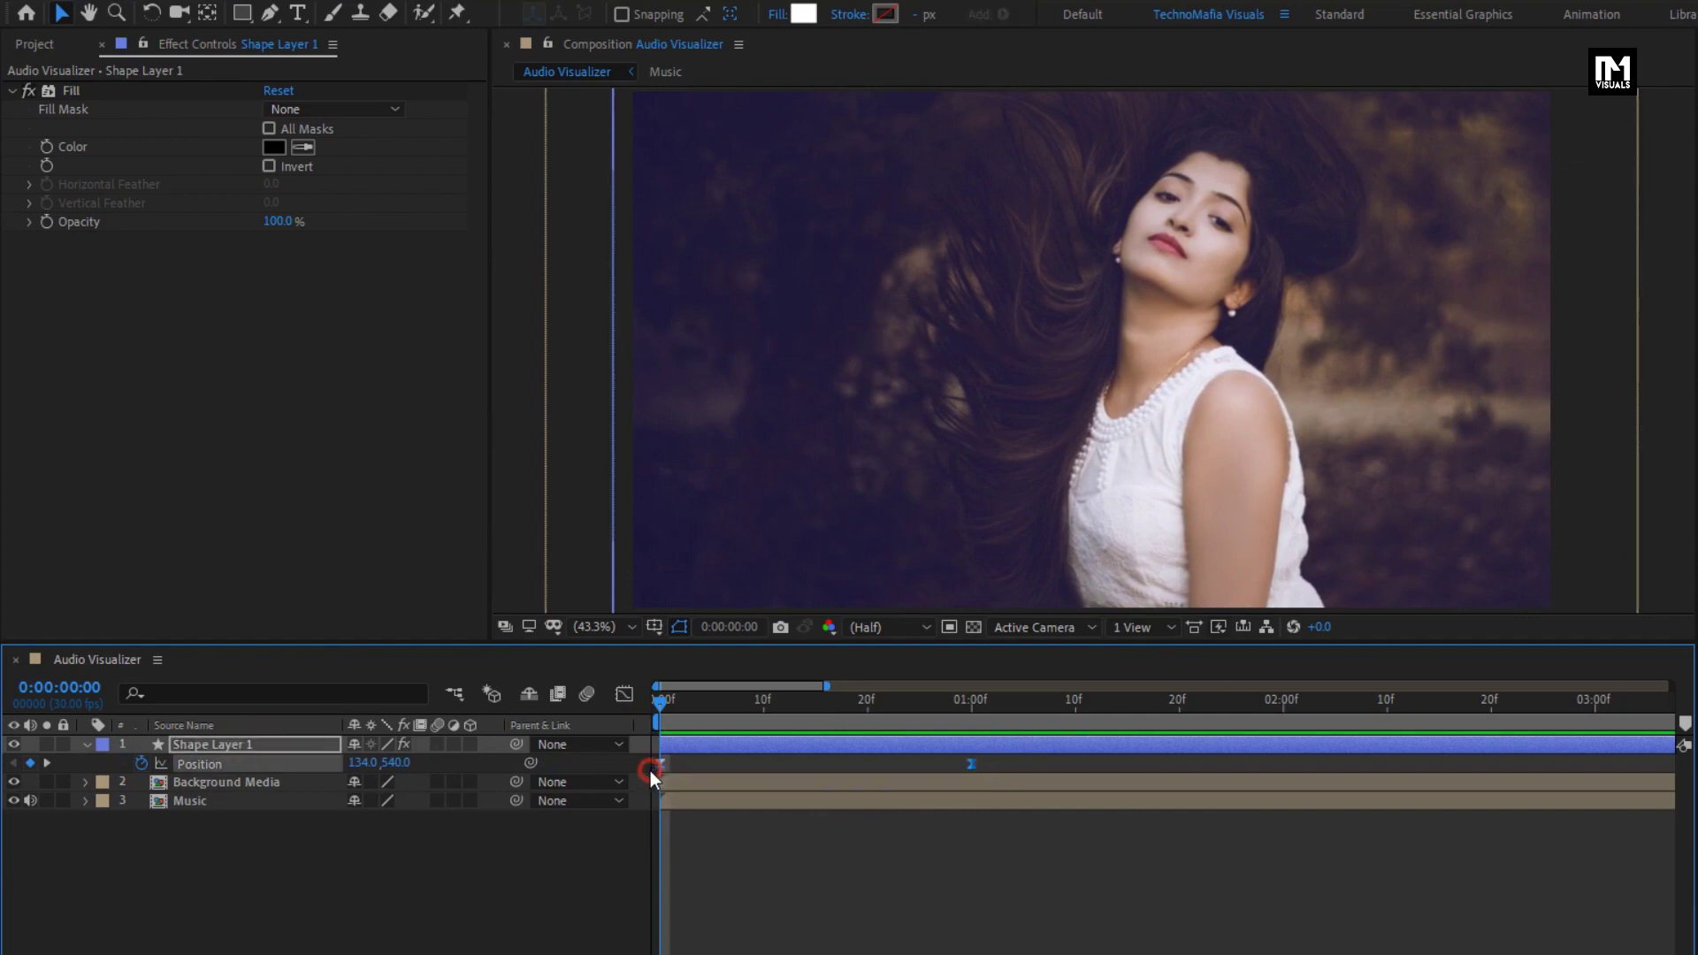
left_click(625, 693)
left_click_drag(998, 881, 831, 924)
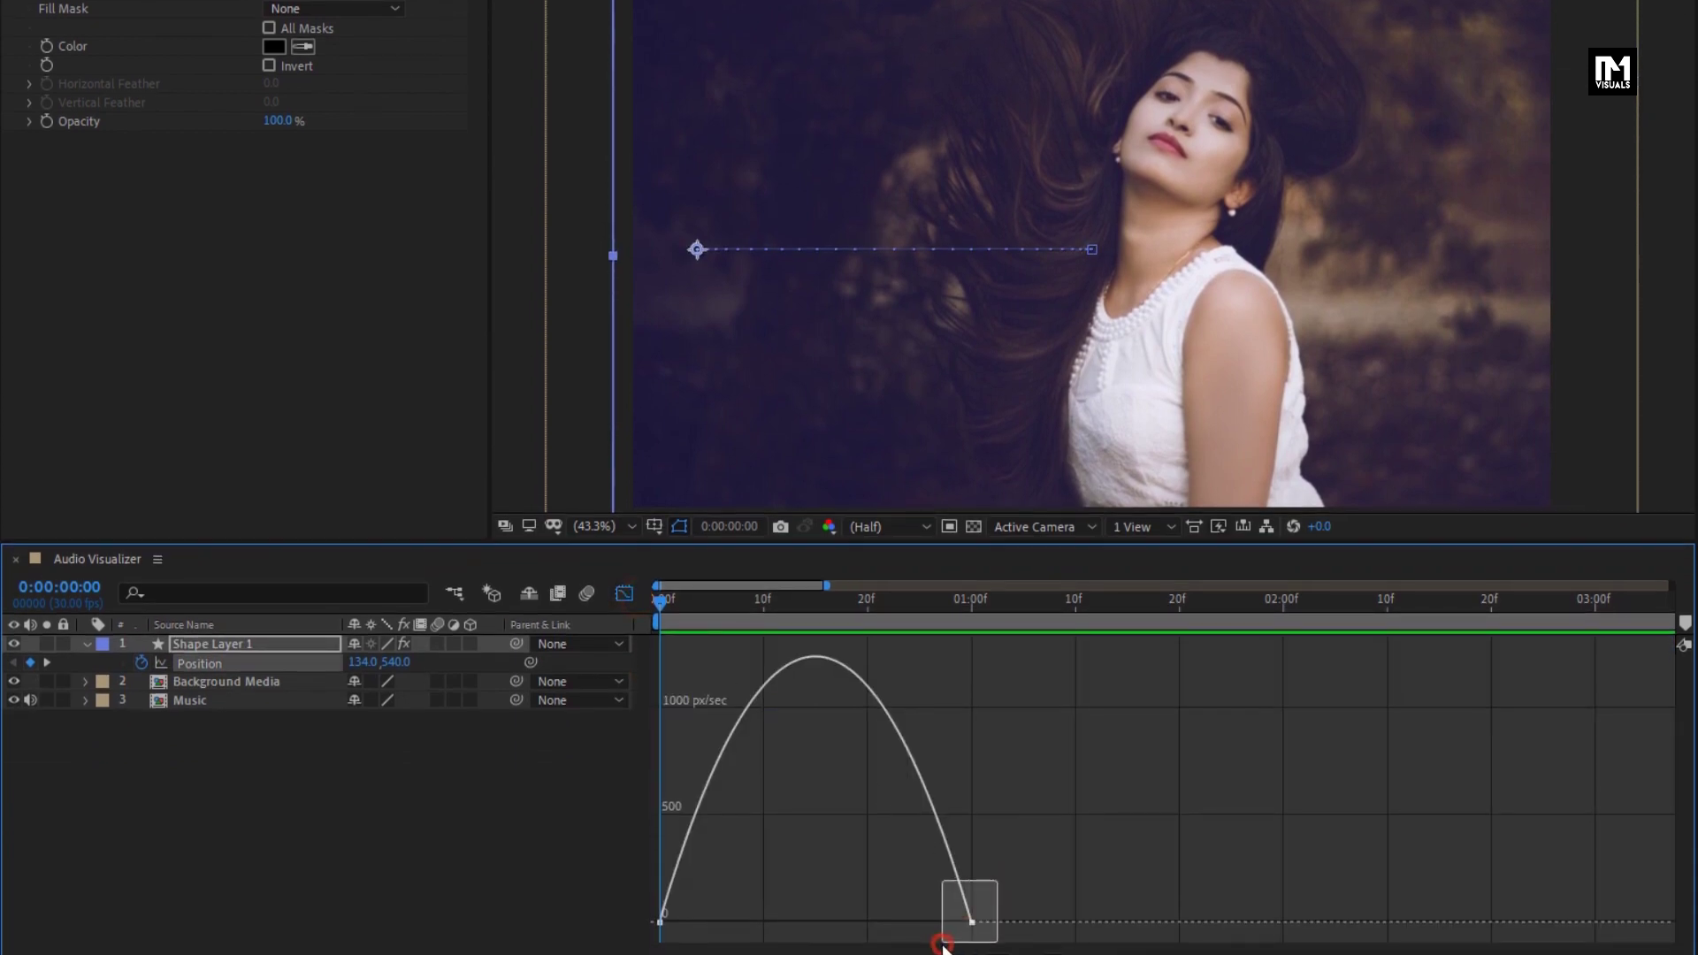
left_click(630, 595)
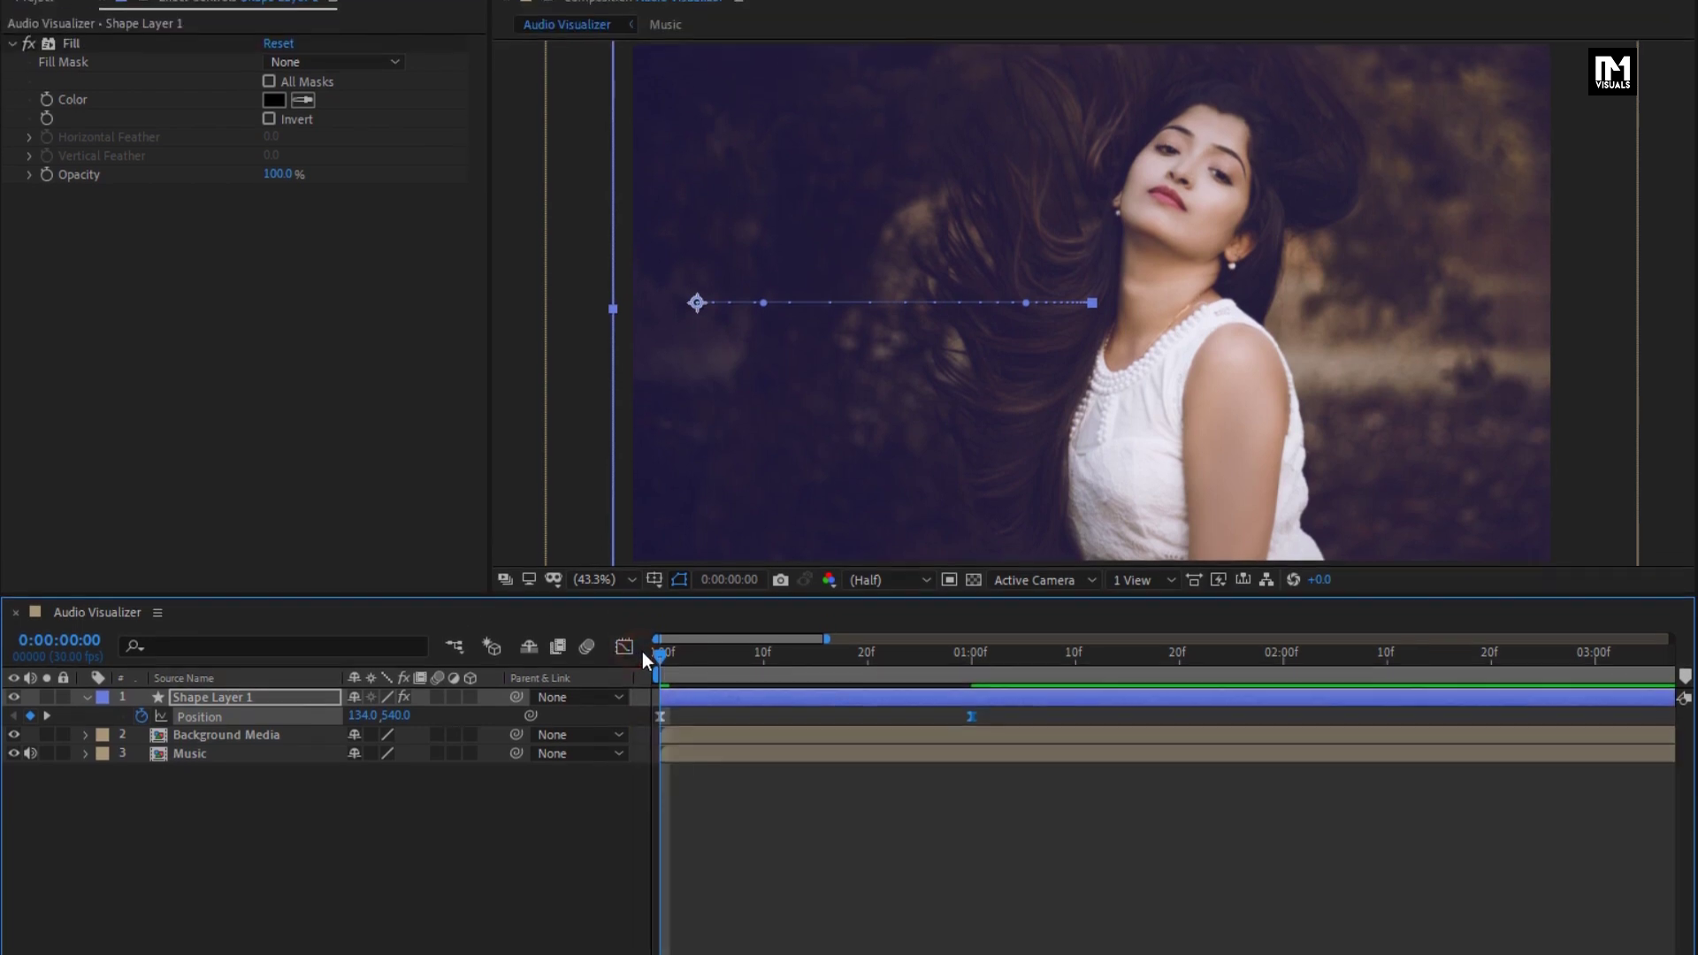
left_click(800, 612)
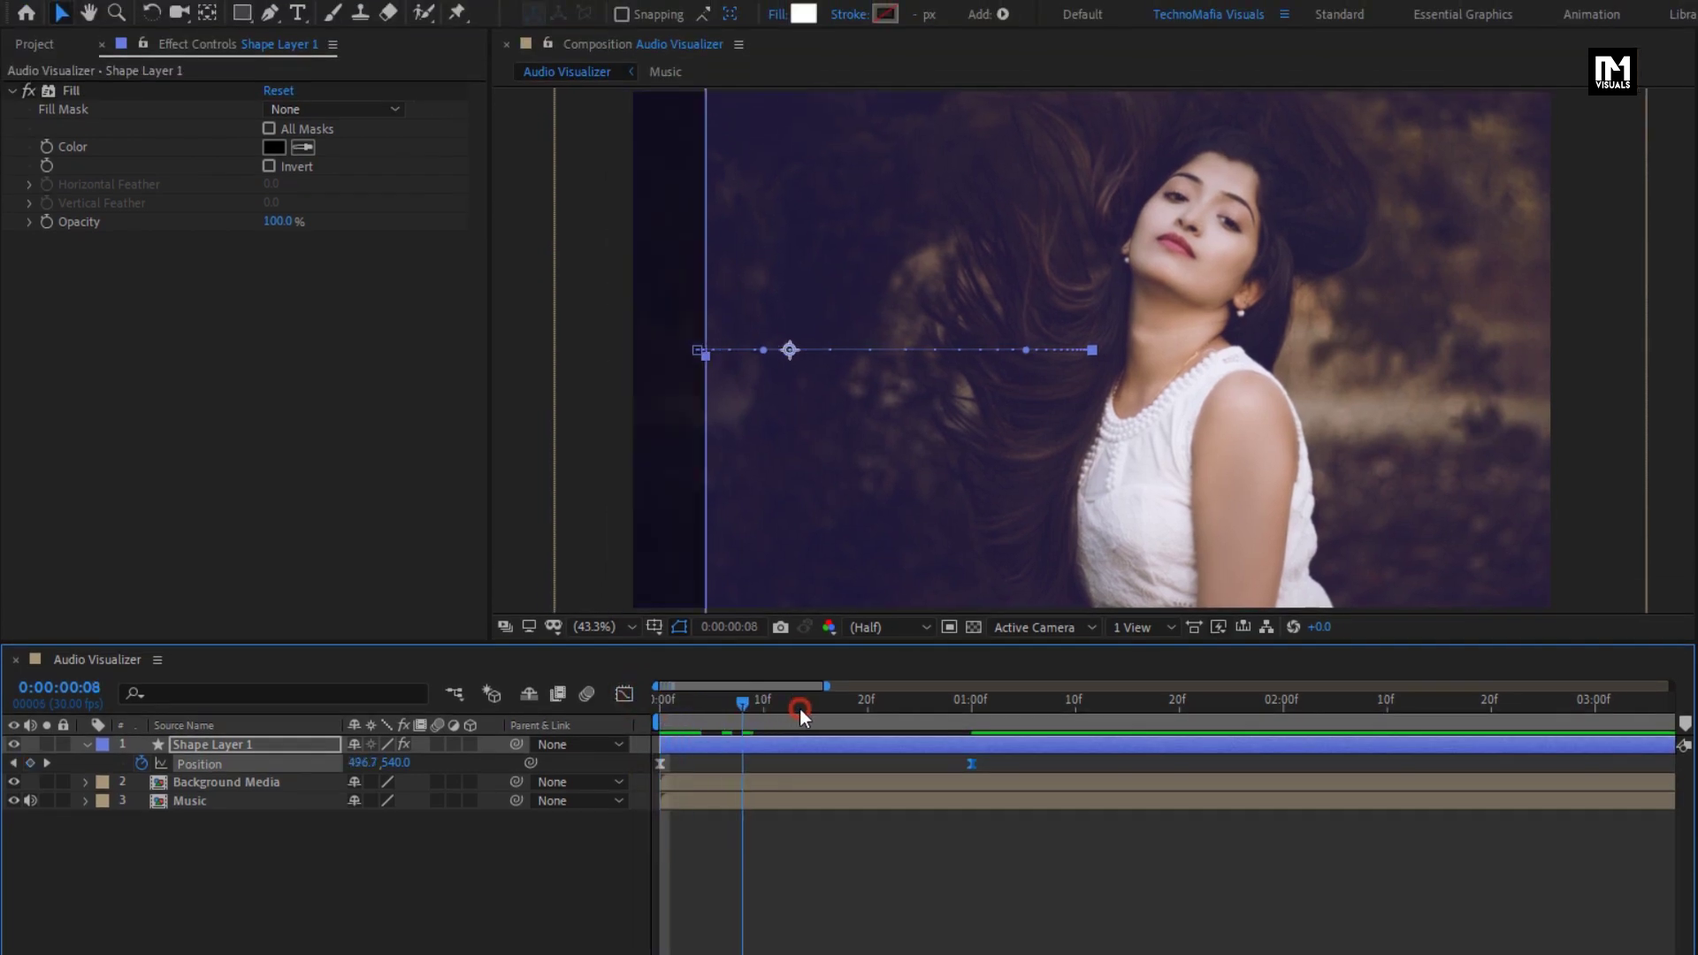
left_click_drag(801, 715, 1045, 719)
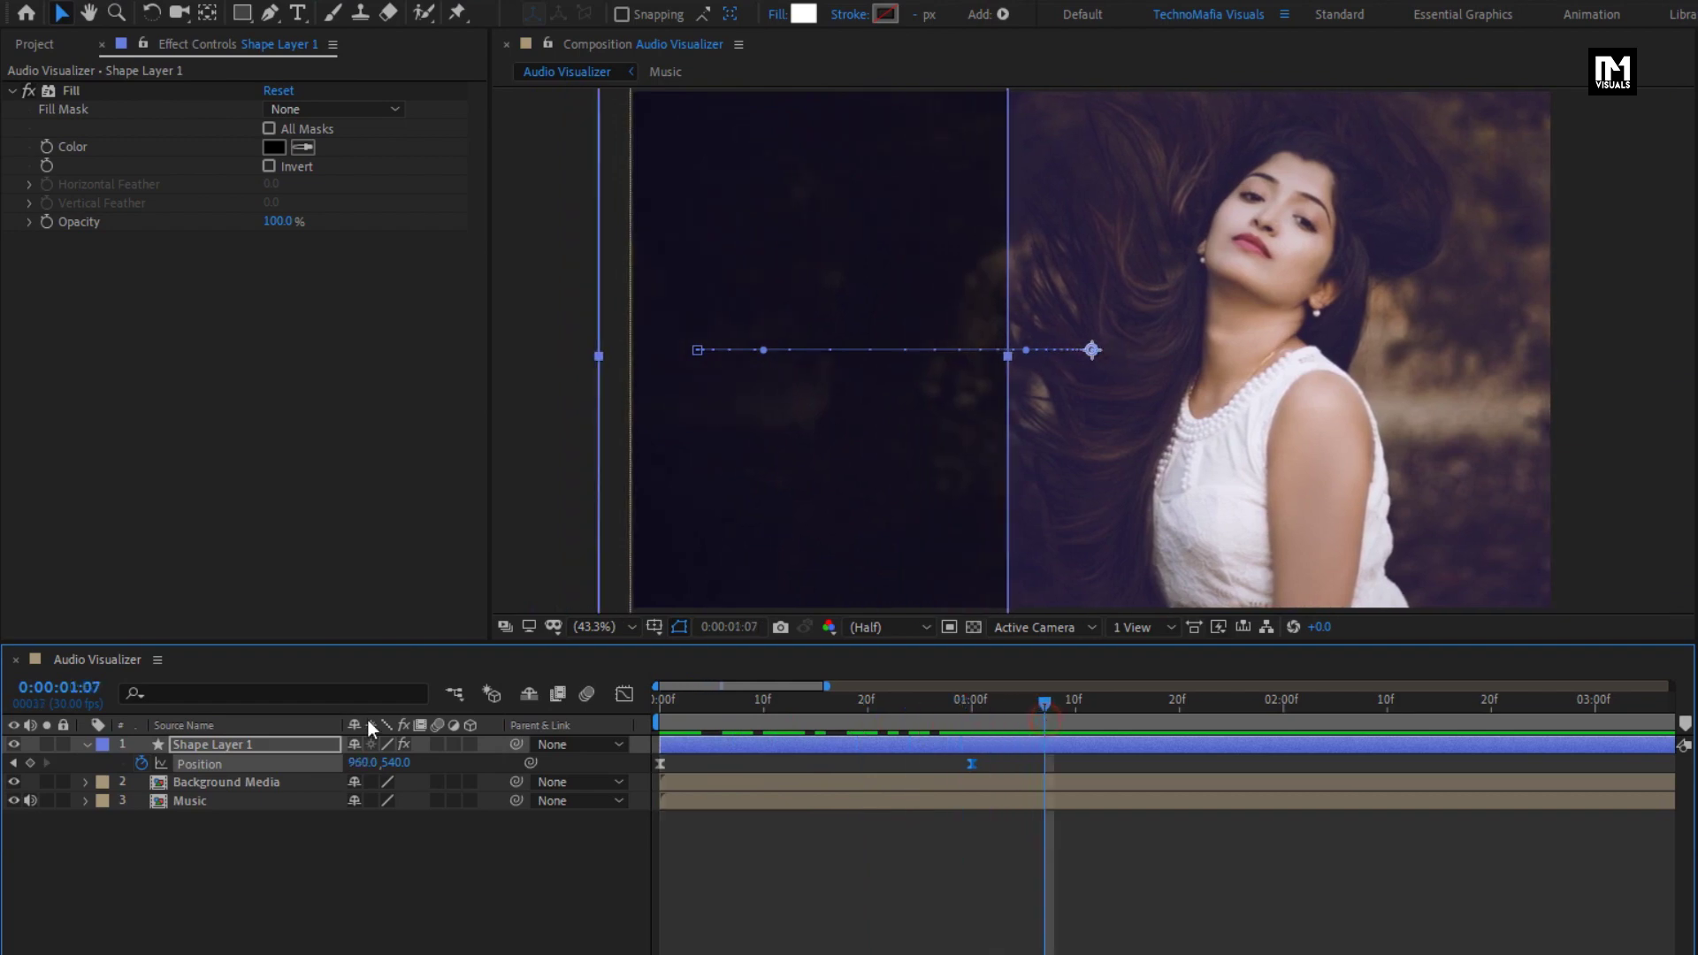
left_click(86, 746)
left_click(221, 826)
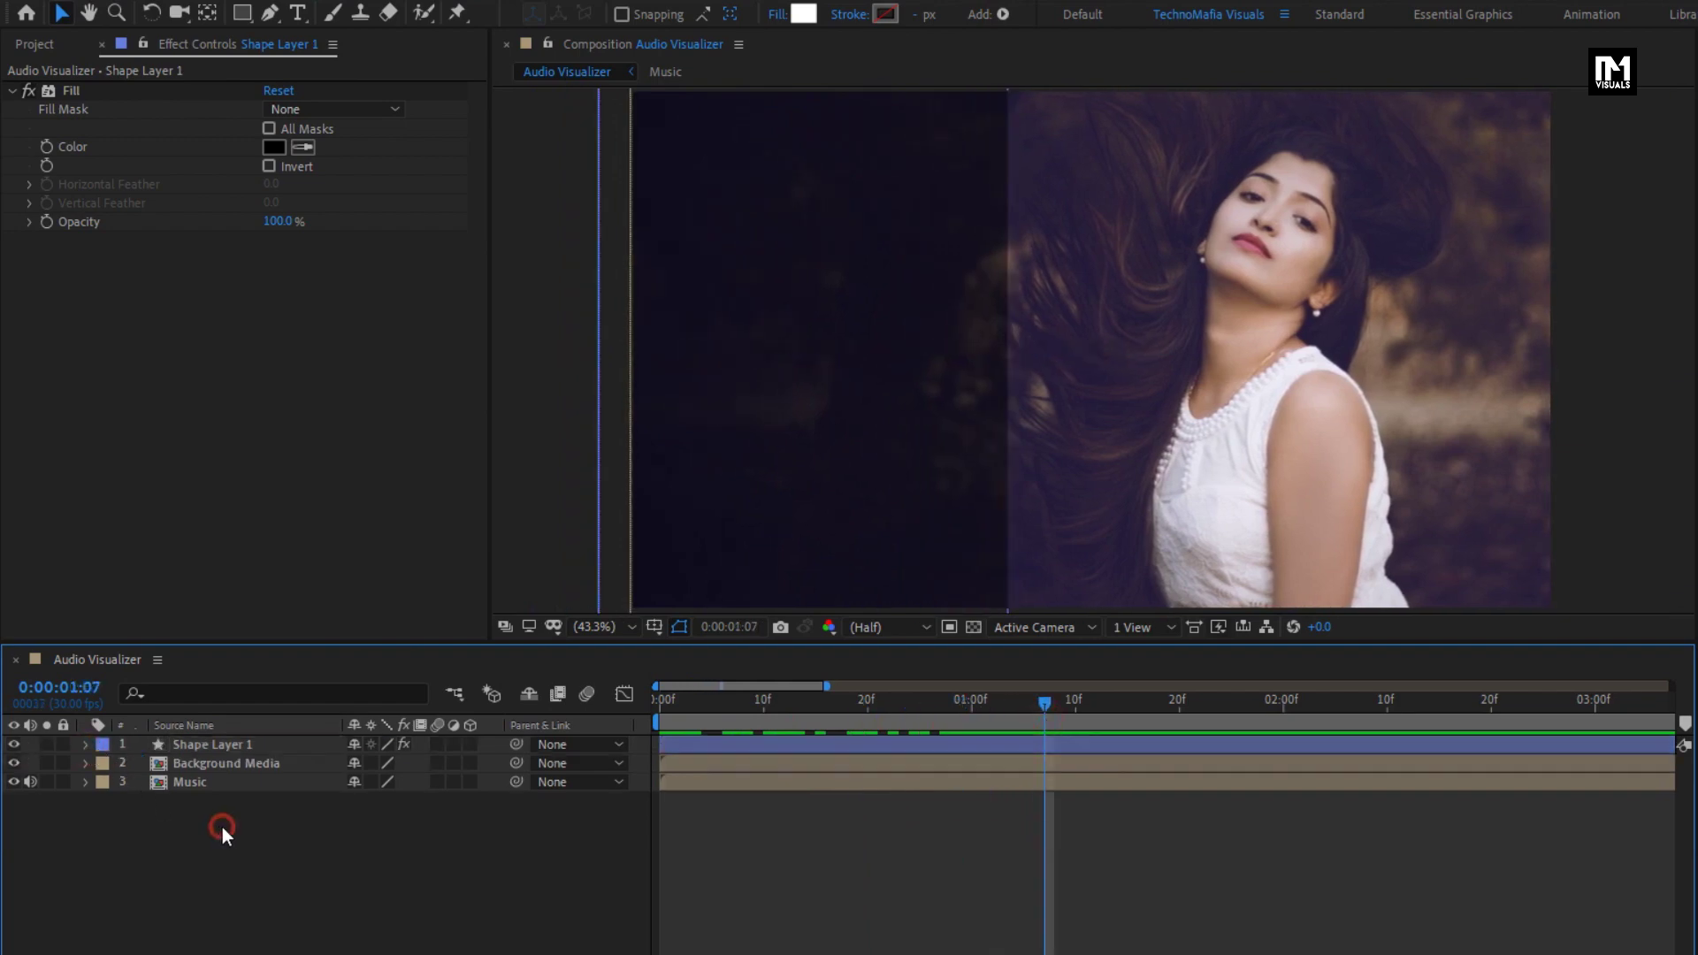
- Create a black 1920x1080 solid layer called Visualizer 1 via New > Solid
right_click(221, 826)
mouse_move(321, 840)
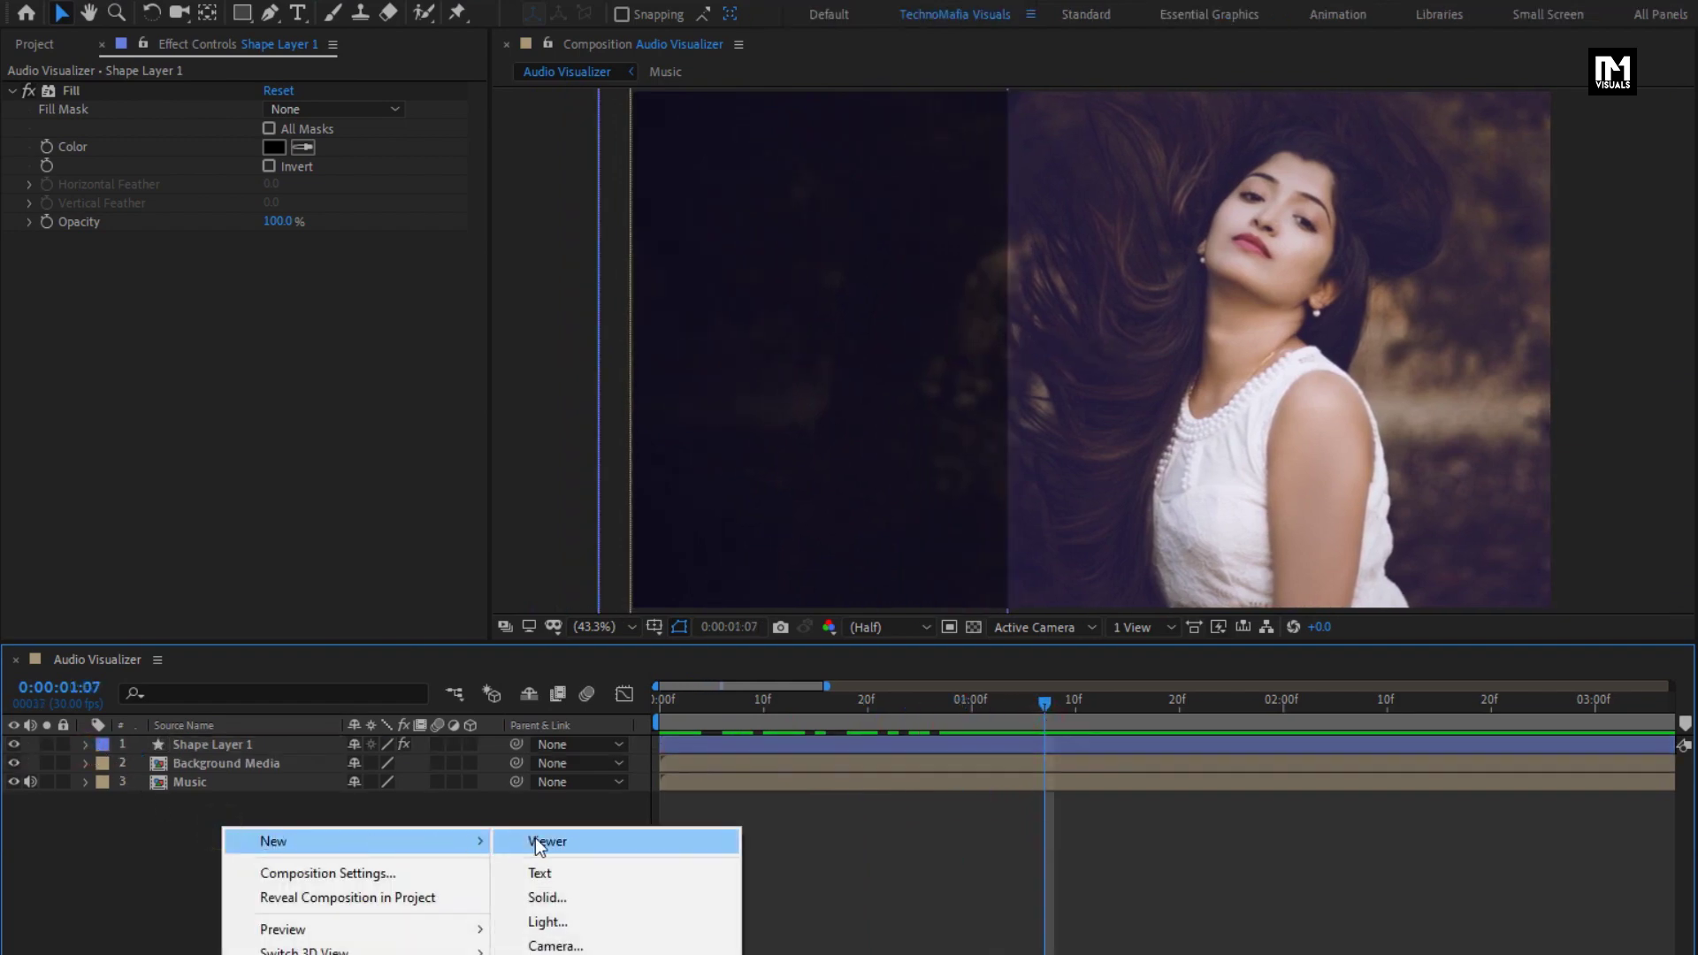
left_click(555, 897)
type("Visualizer 1")
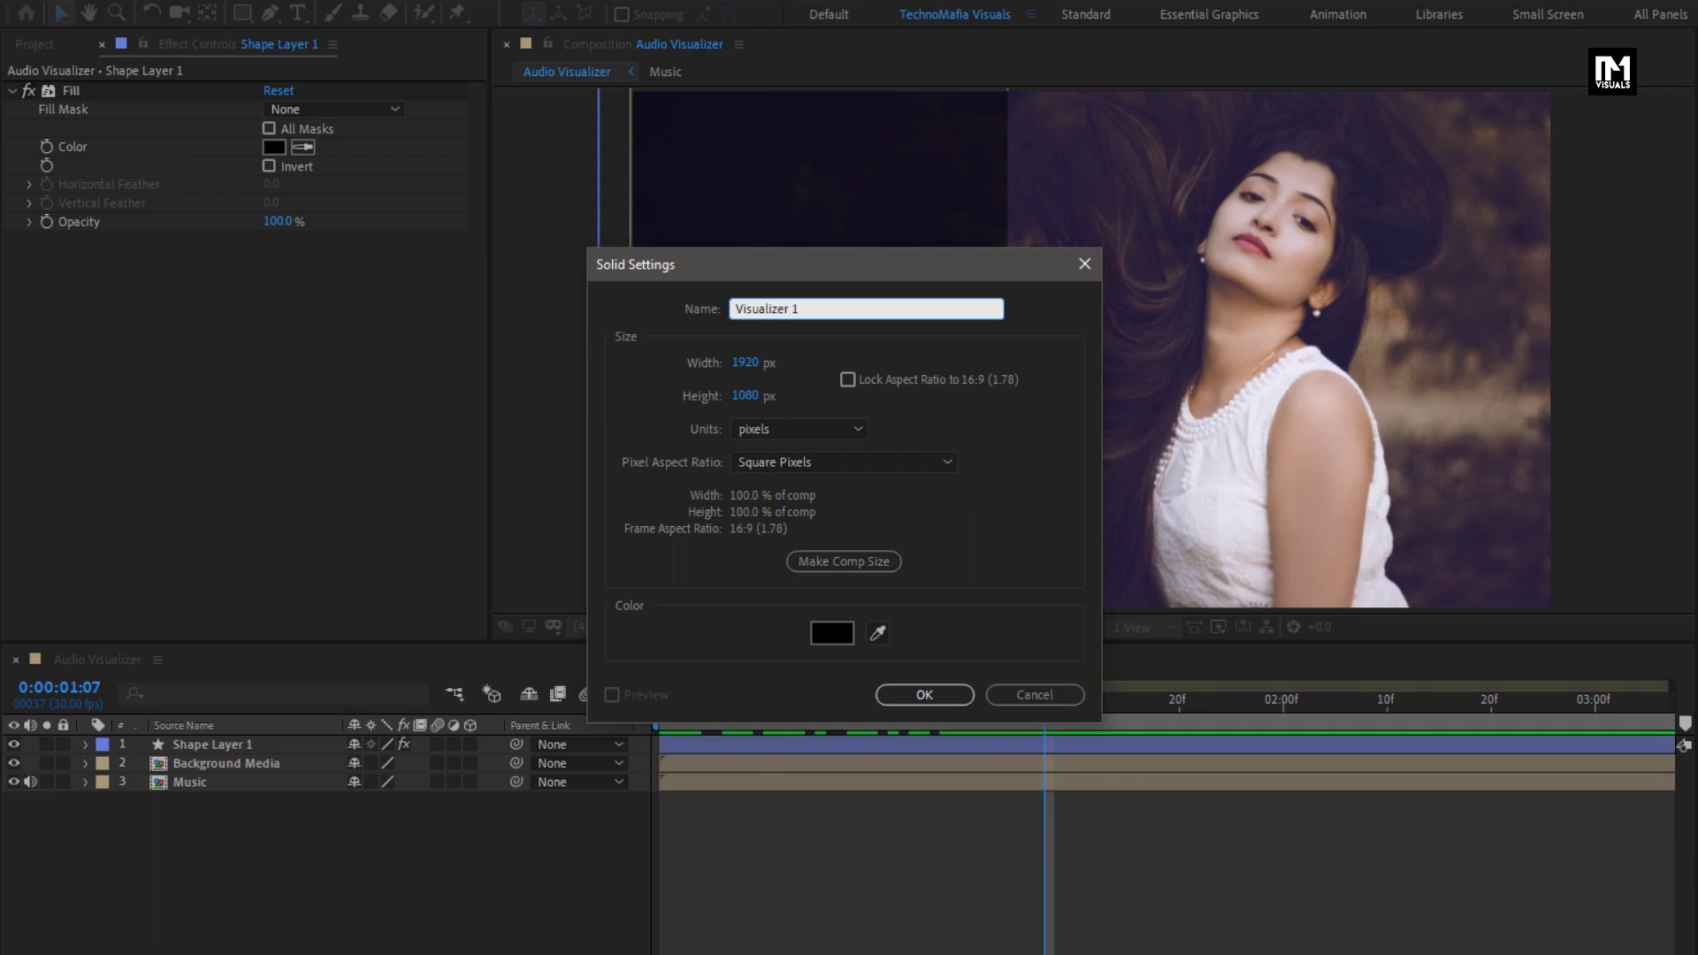
left_click(911, 695)
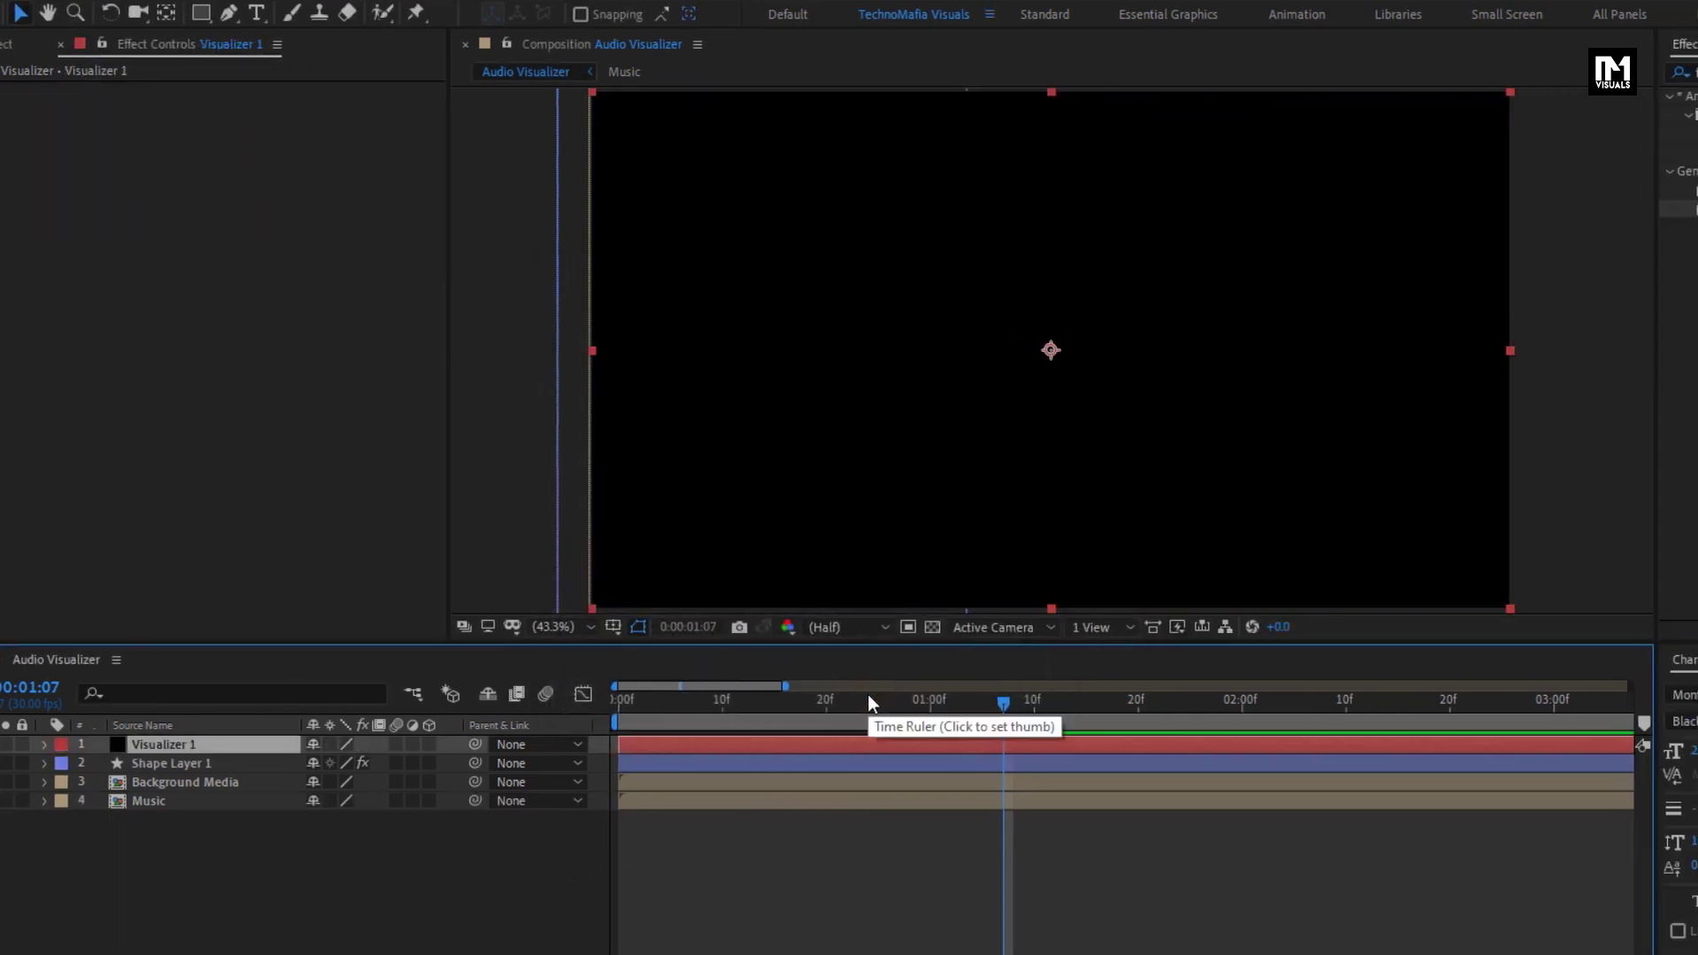
- Find Audio Spectrum by searching 'audi' and apply it to the Visualizer 1 solid
left_click(1446, 70)
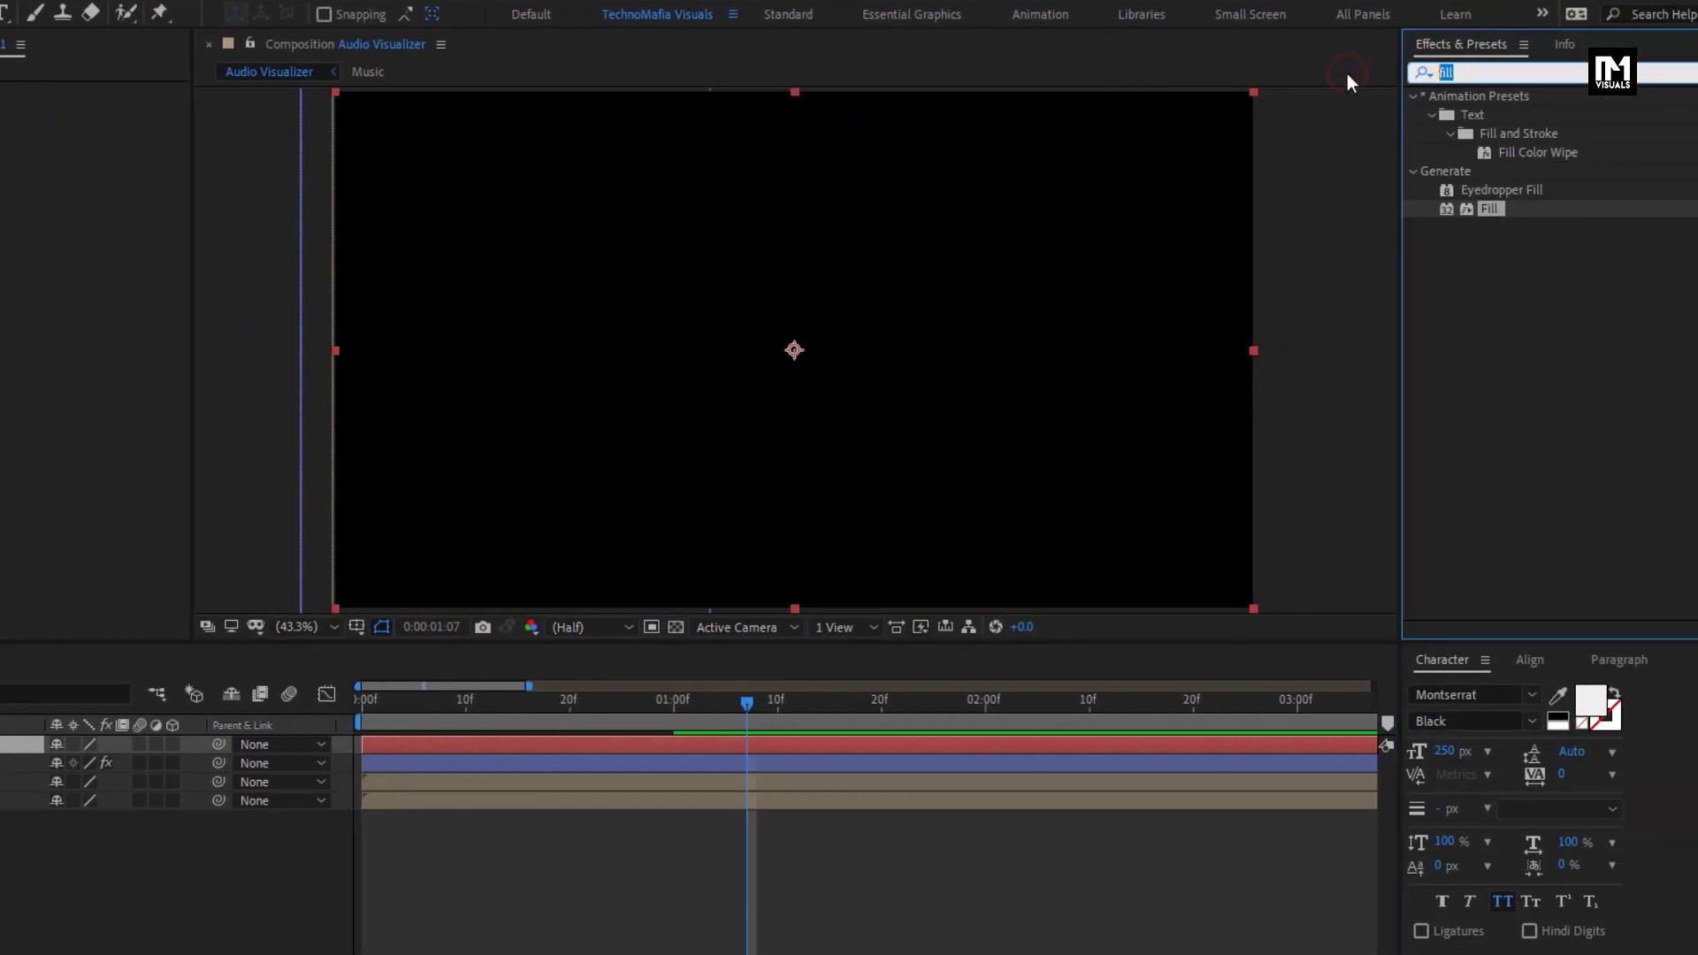
type("audi")
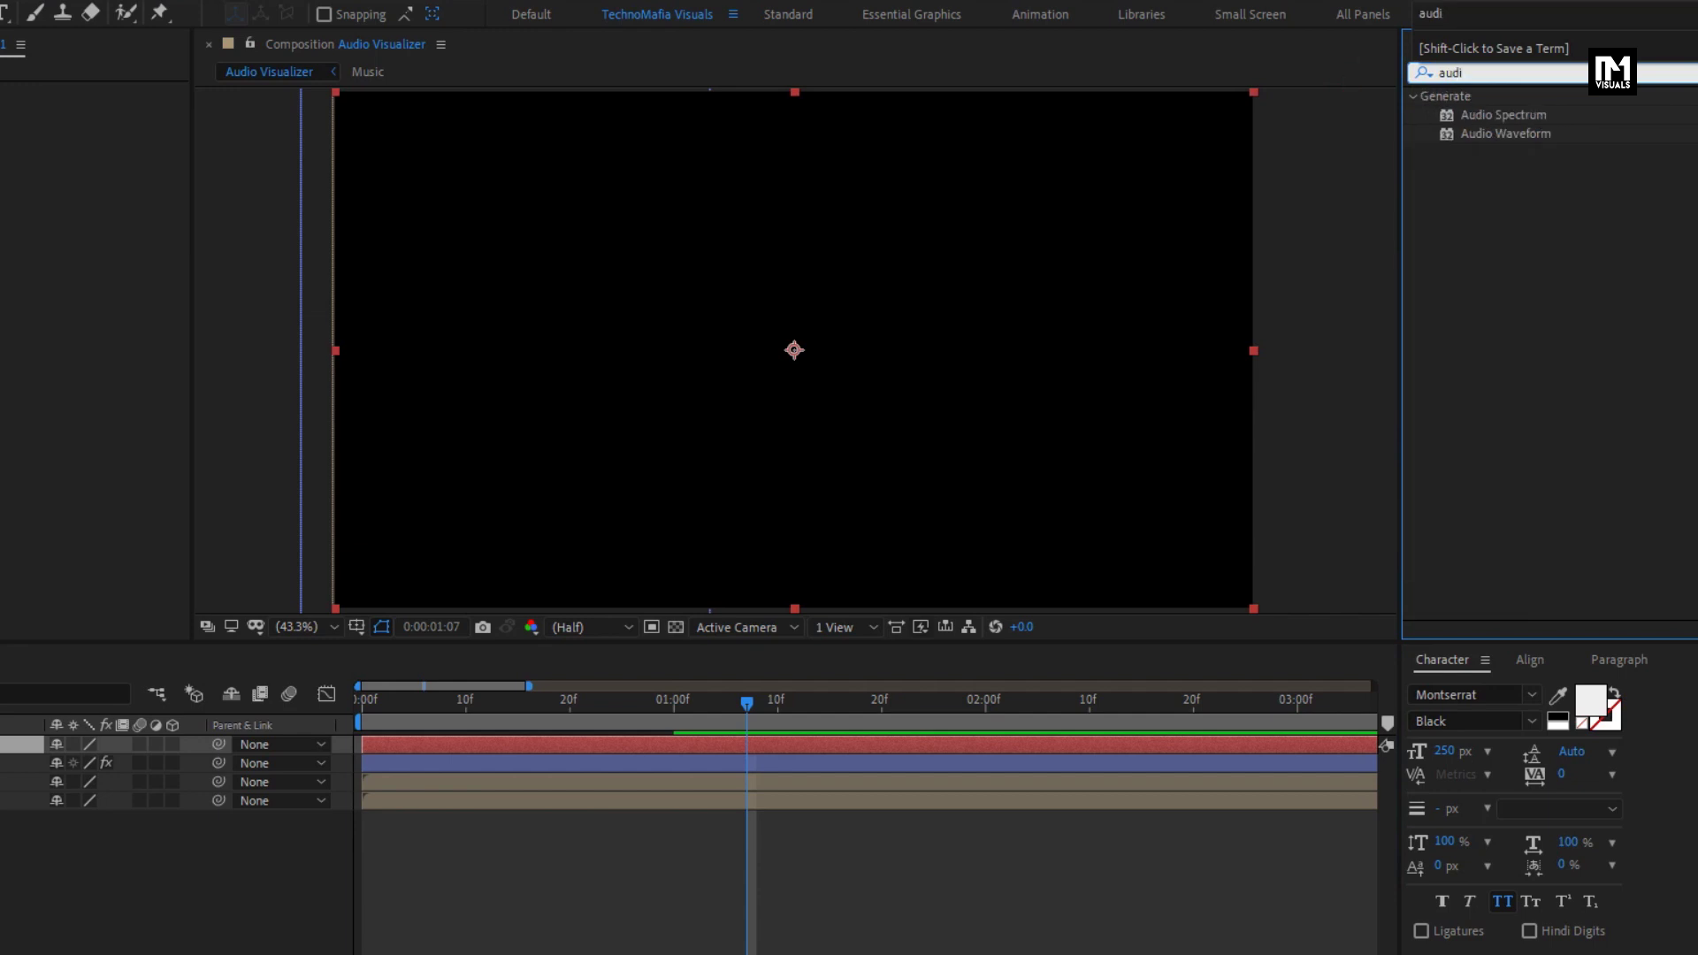
left_click_drag(1489, 115, 660, 262)
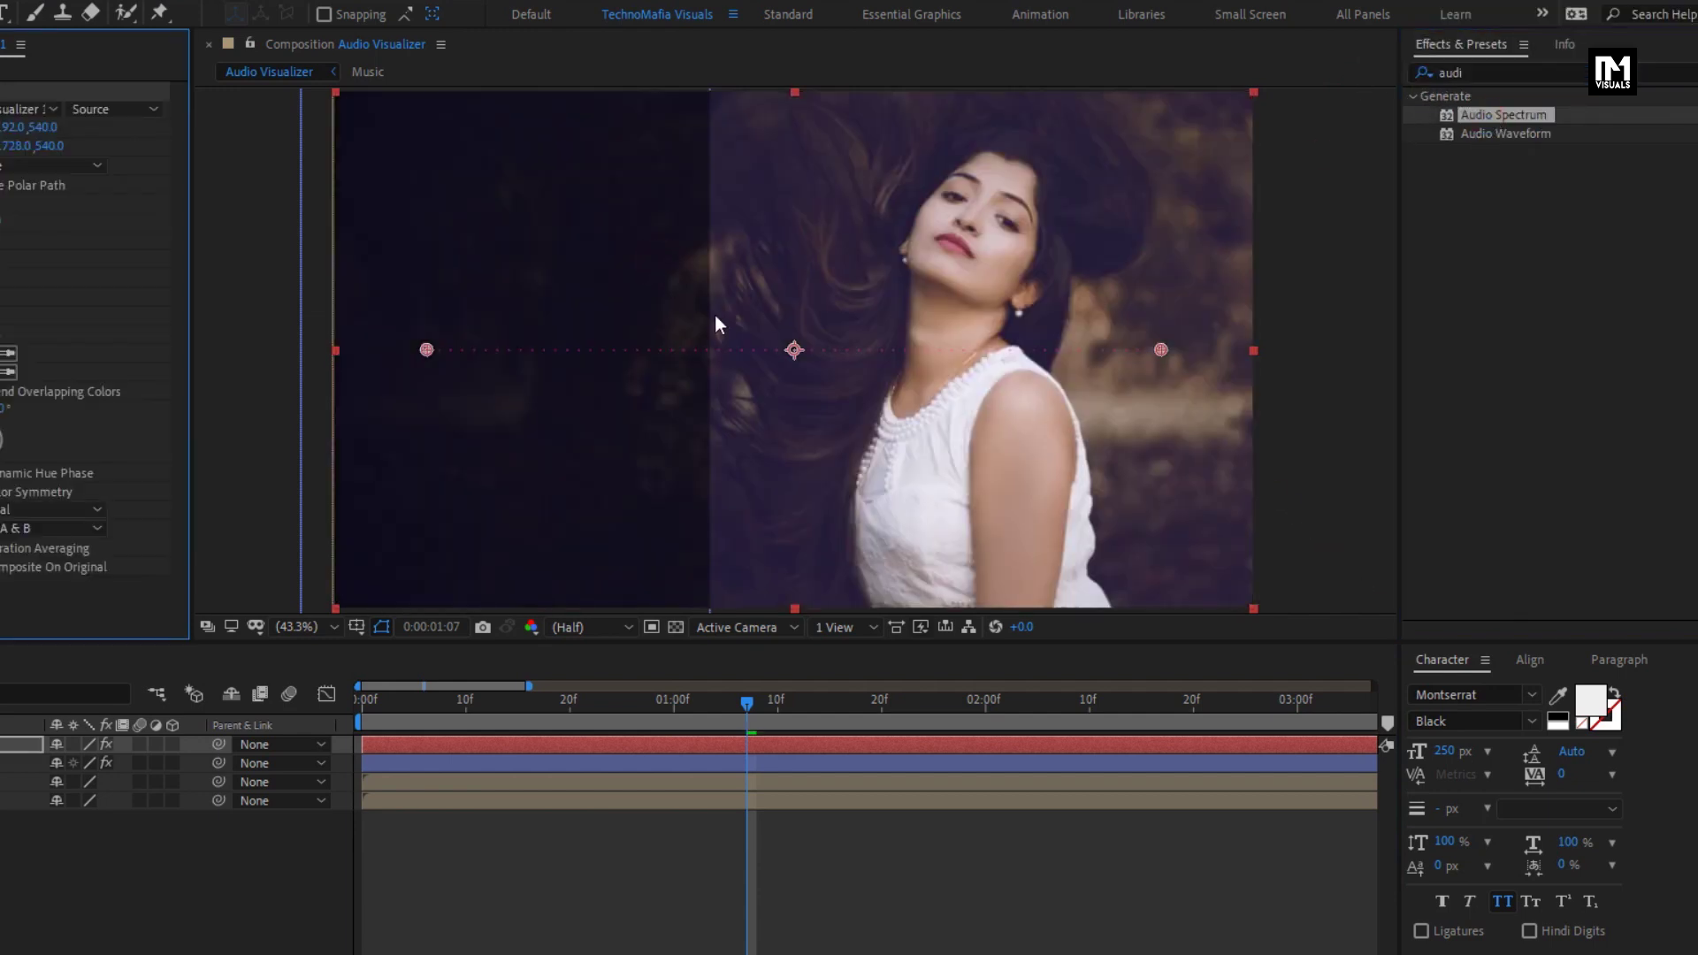
left_click_drag(869, 477, 807, 363)
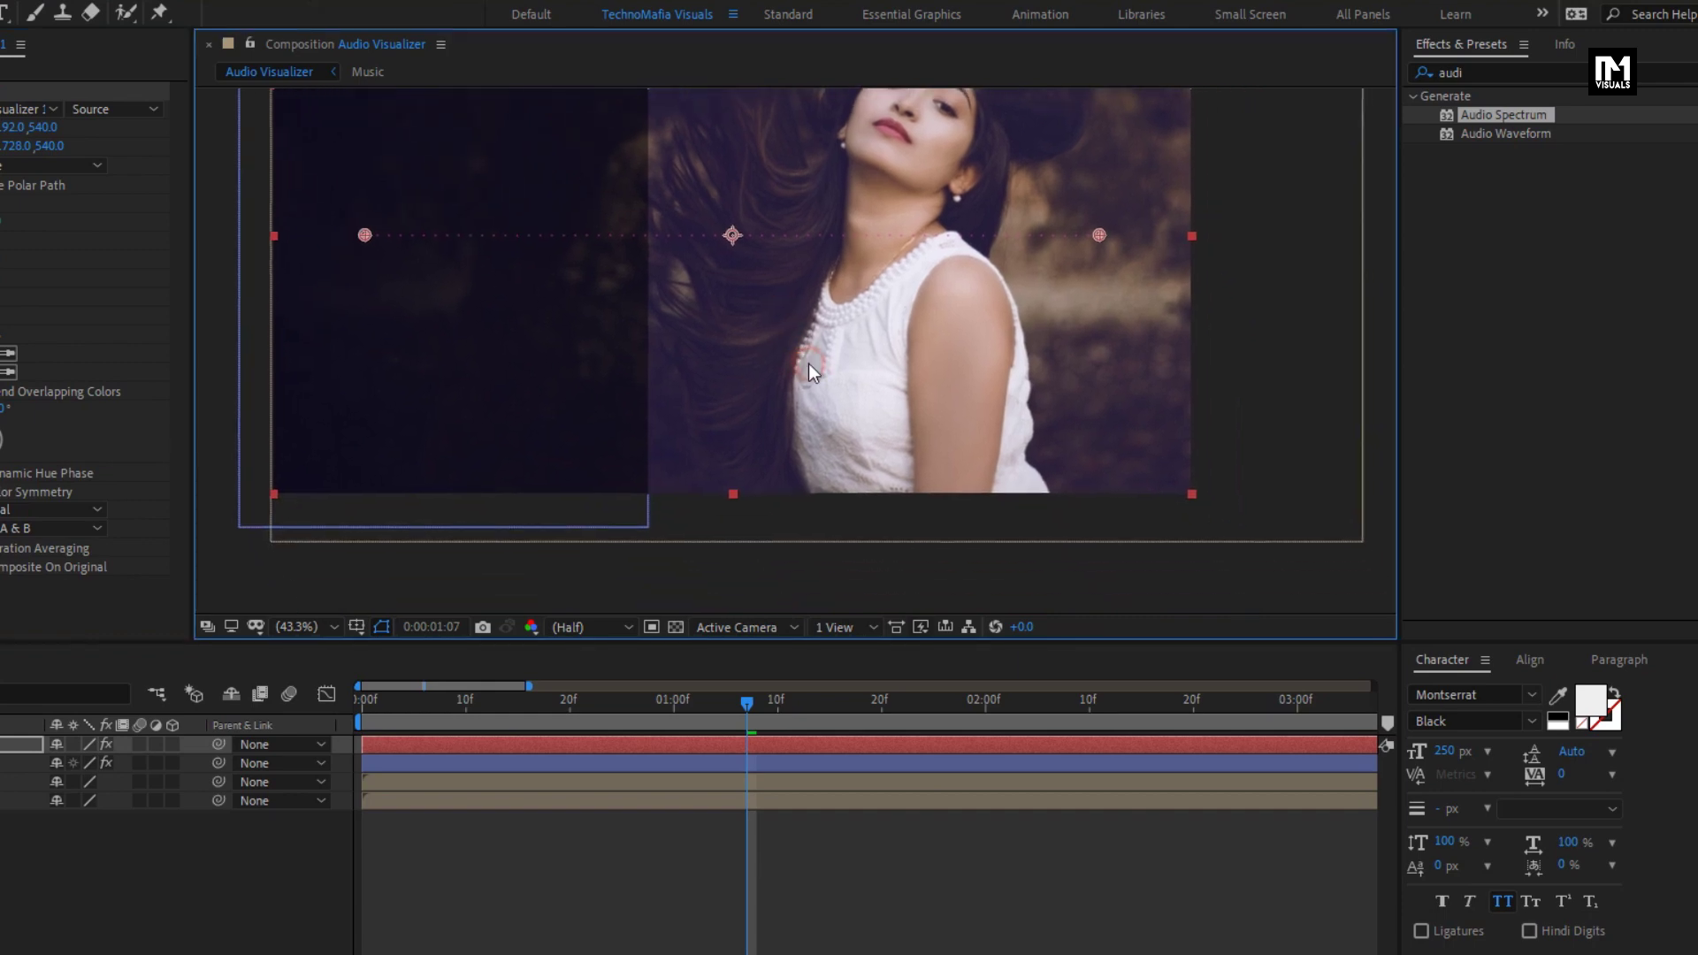
scroll(808, 364, "up", 1)
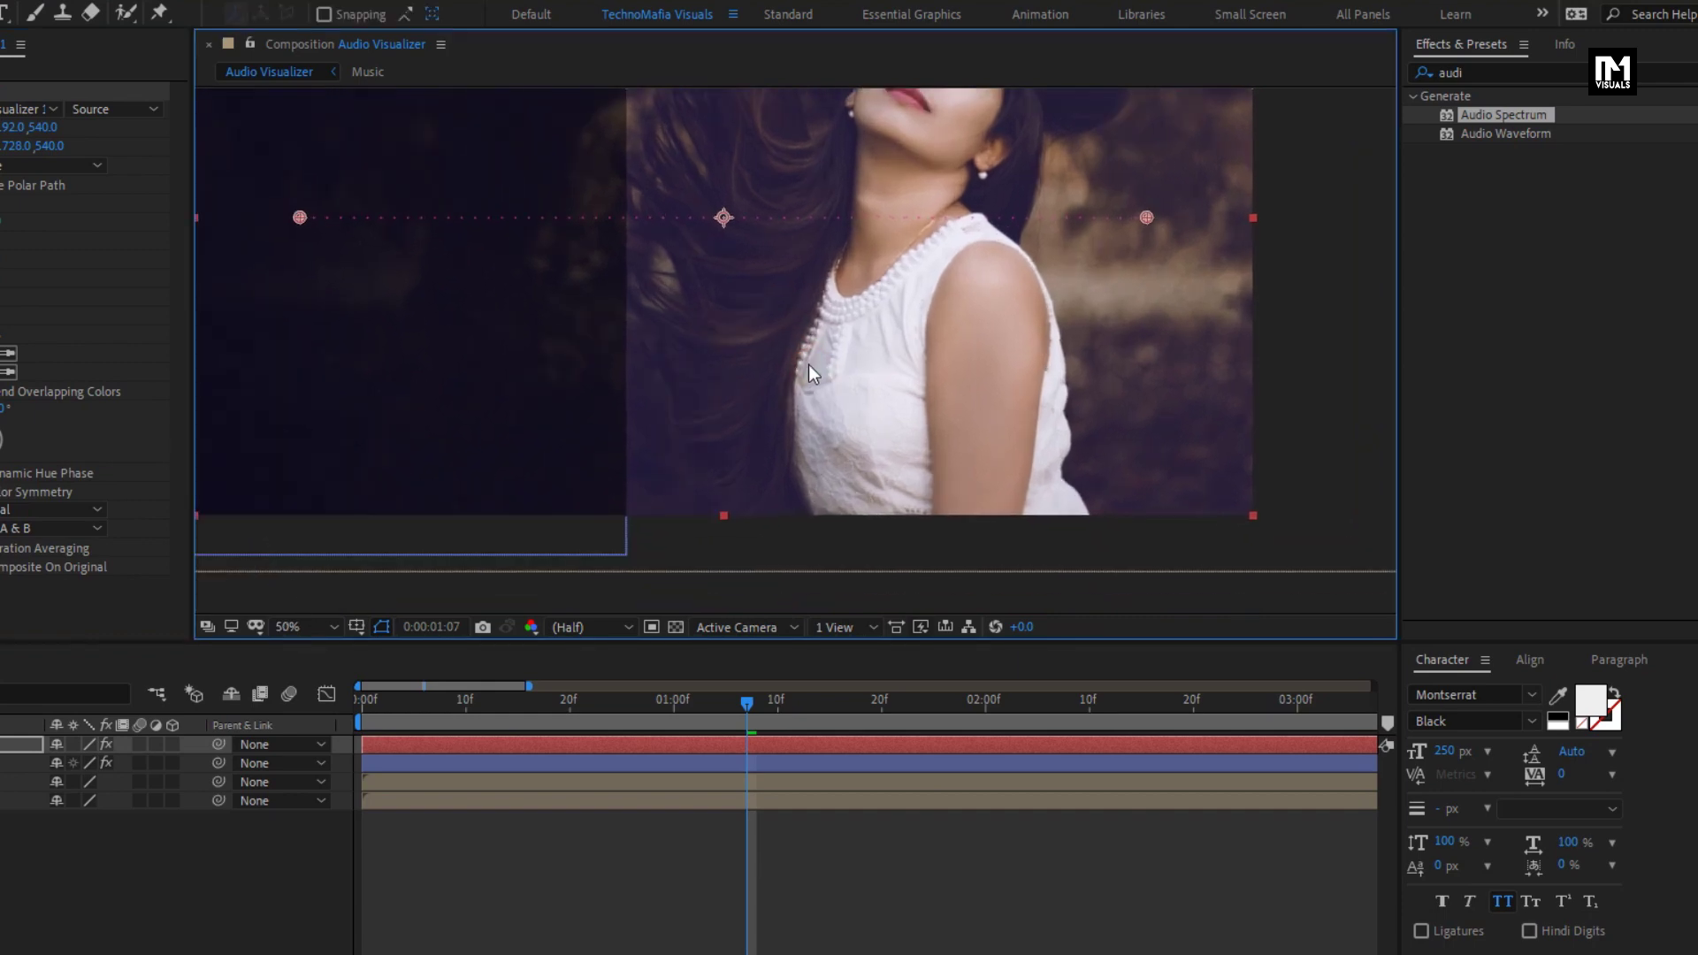
scroll(809, 364, "up", 2)
left_click_drag(717, 341, 494, 304)
scroll(493, 304, "down", 2)
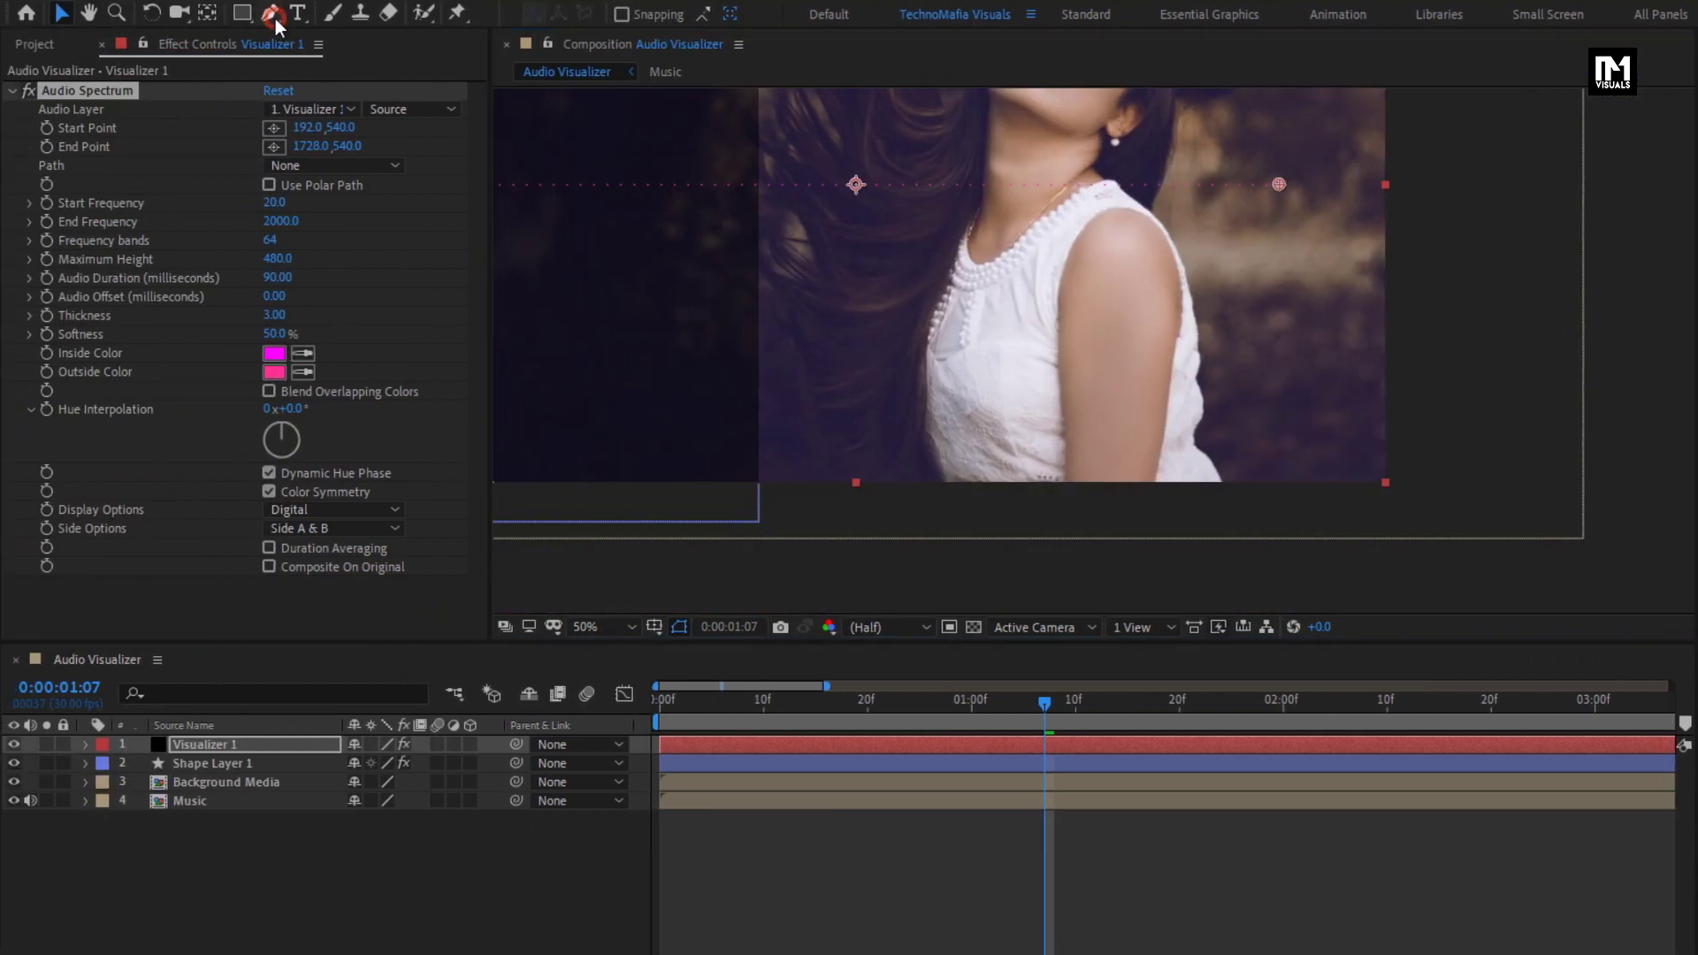
left_click(271, 14)
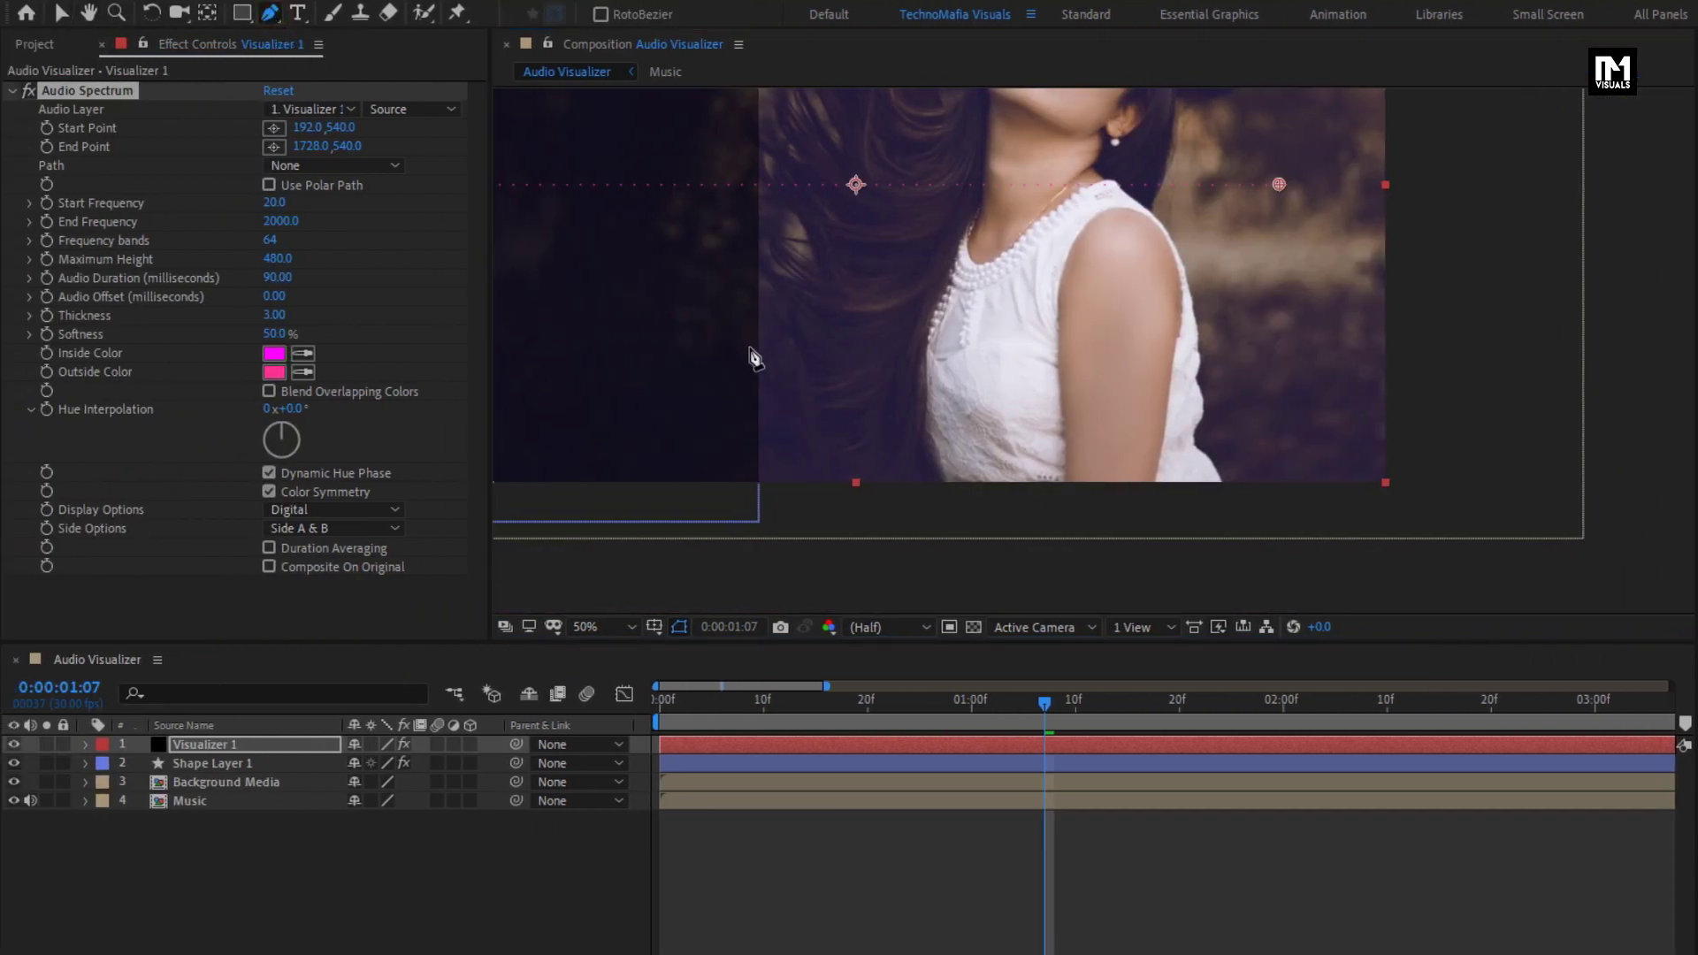
- Draw a horizontal two-point mask, then set Audio Spectrum Path to Mask 1 and Audio Layer to Music
left_click(814, 366)
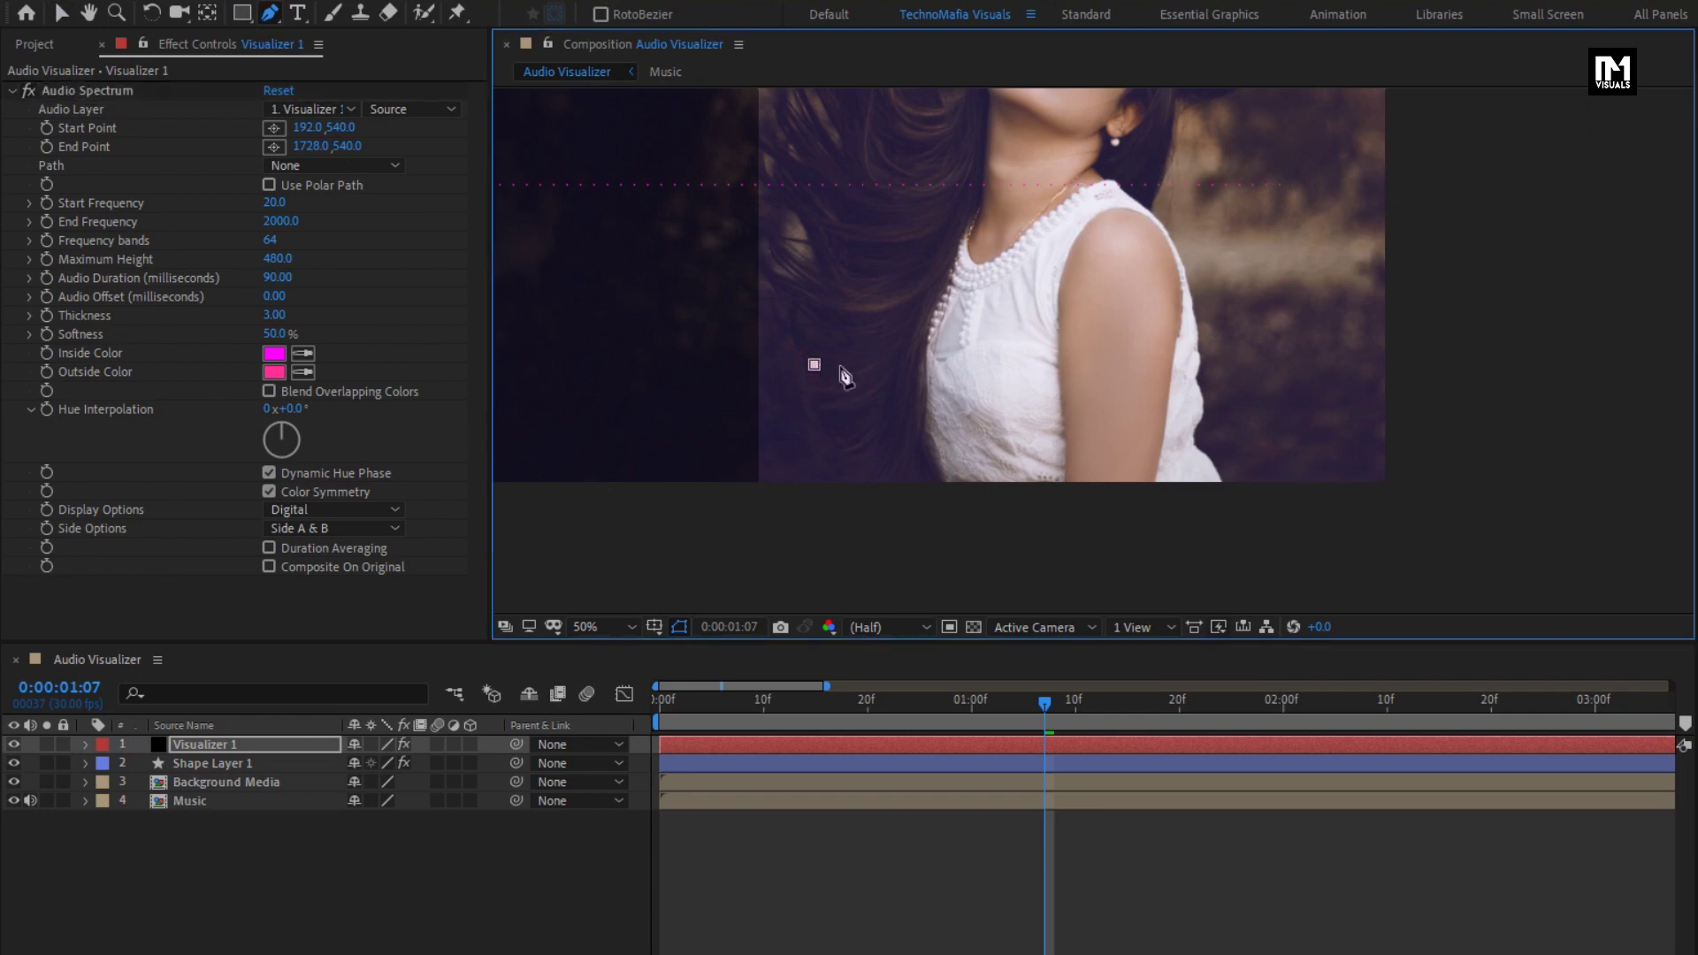
left_click(1348, 380, "shift")
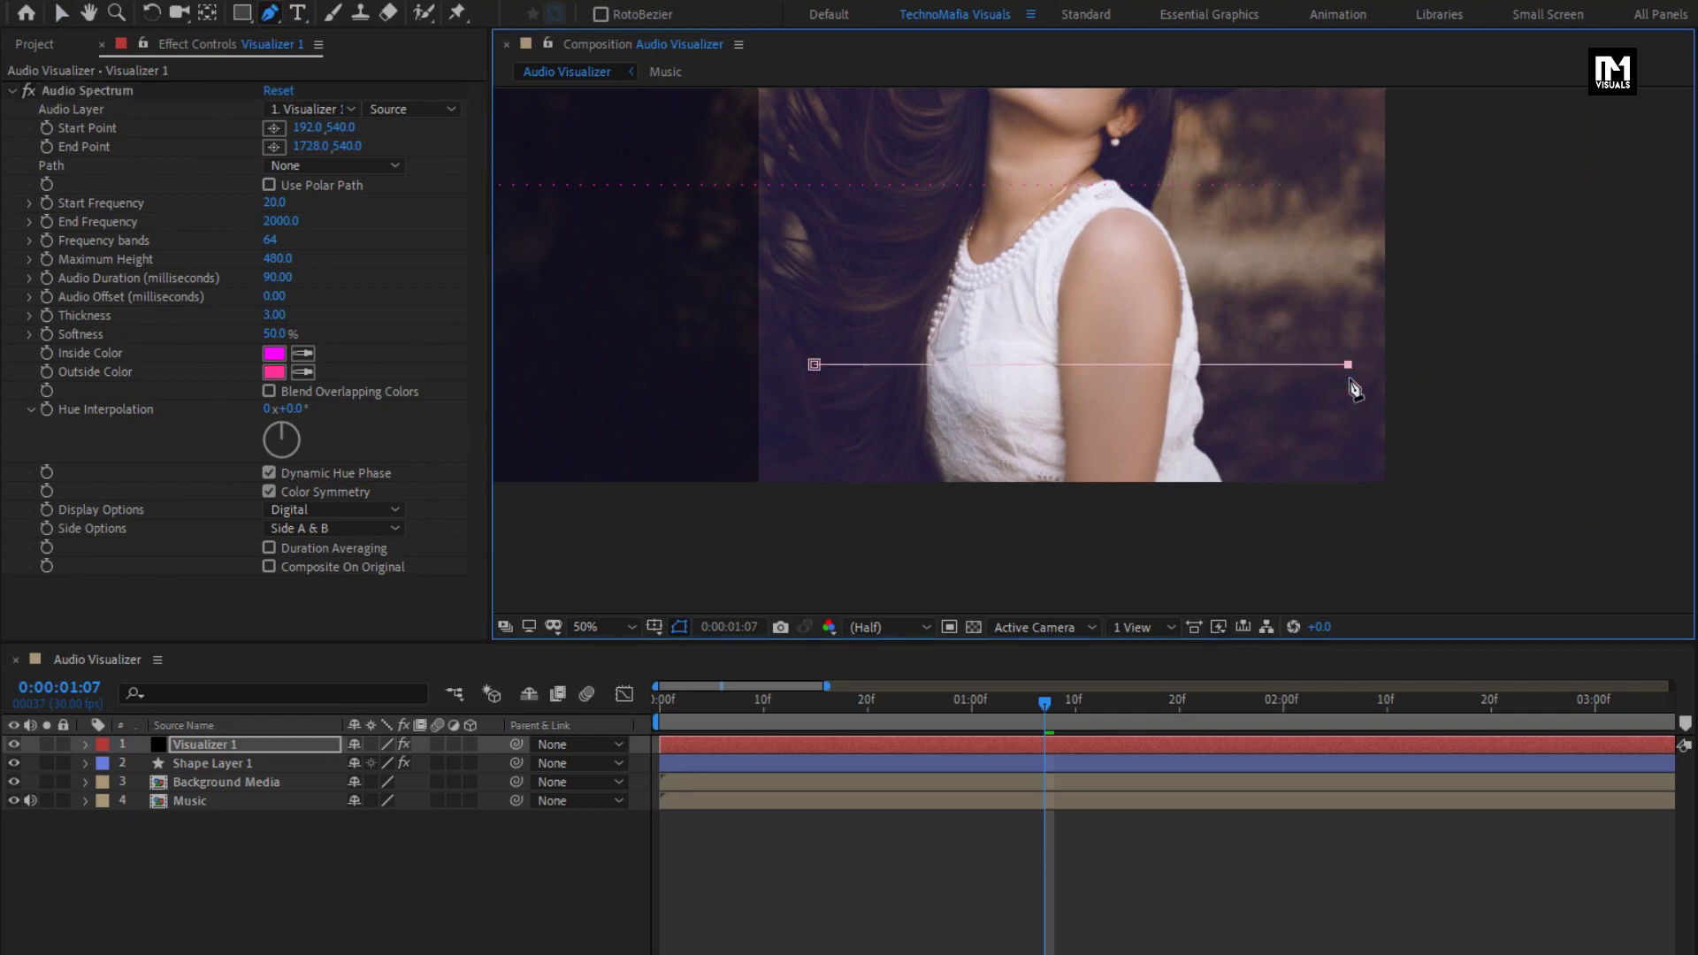
left_click(285, 168)
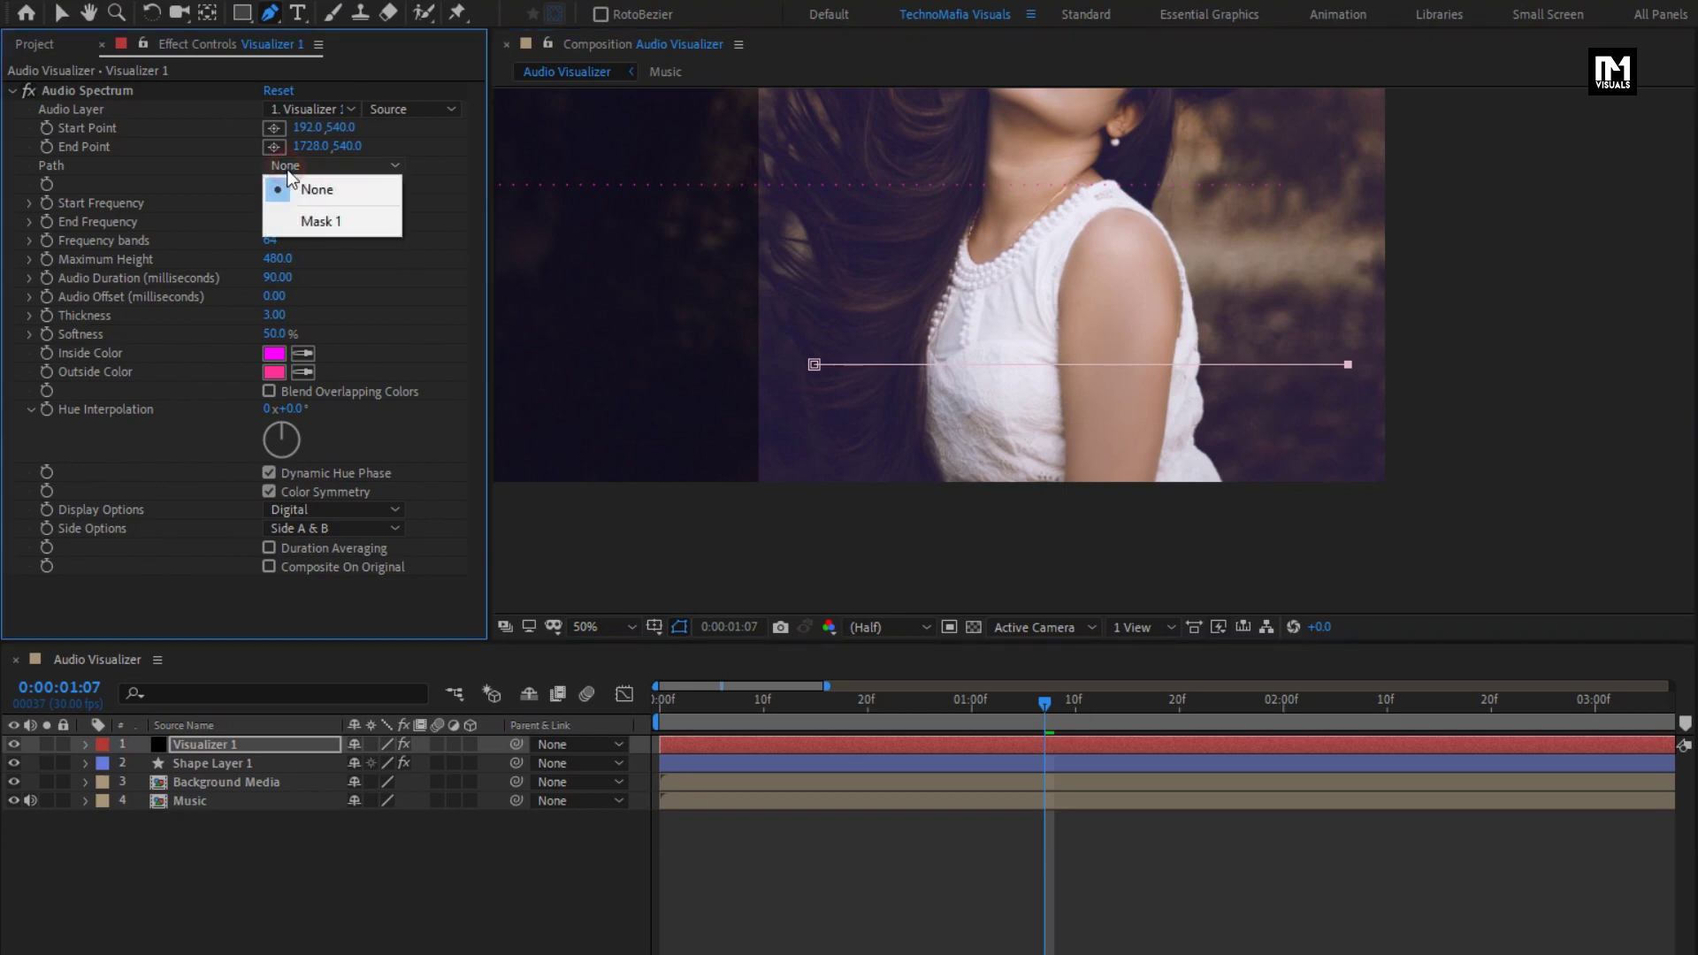
left_click(338, 221)
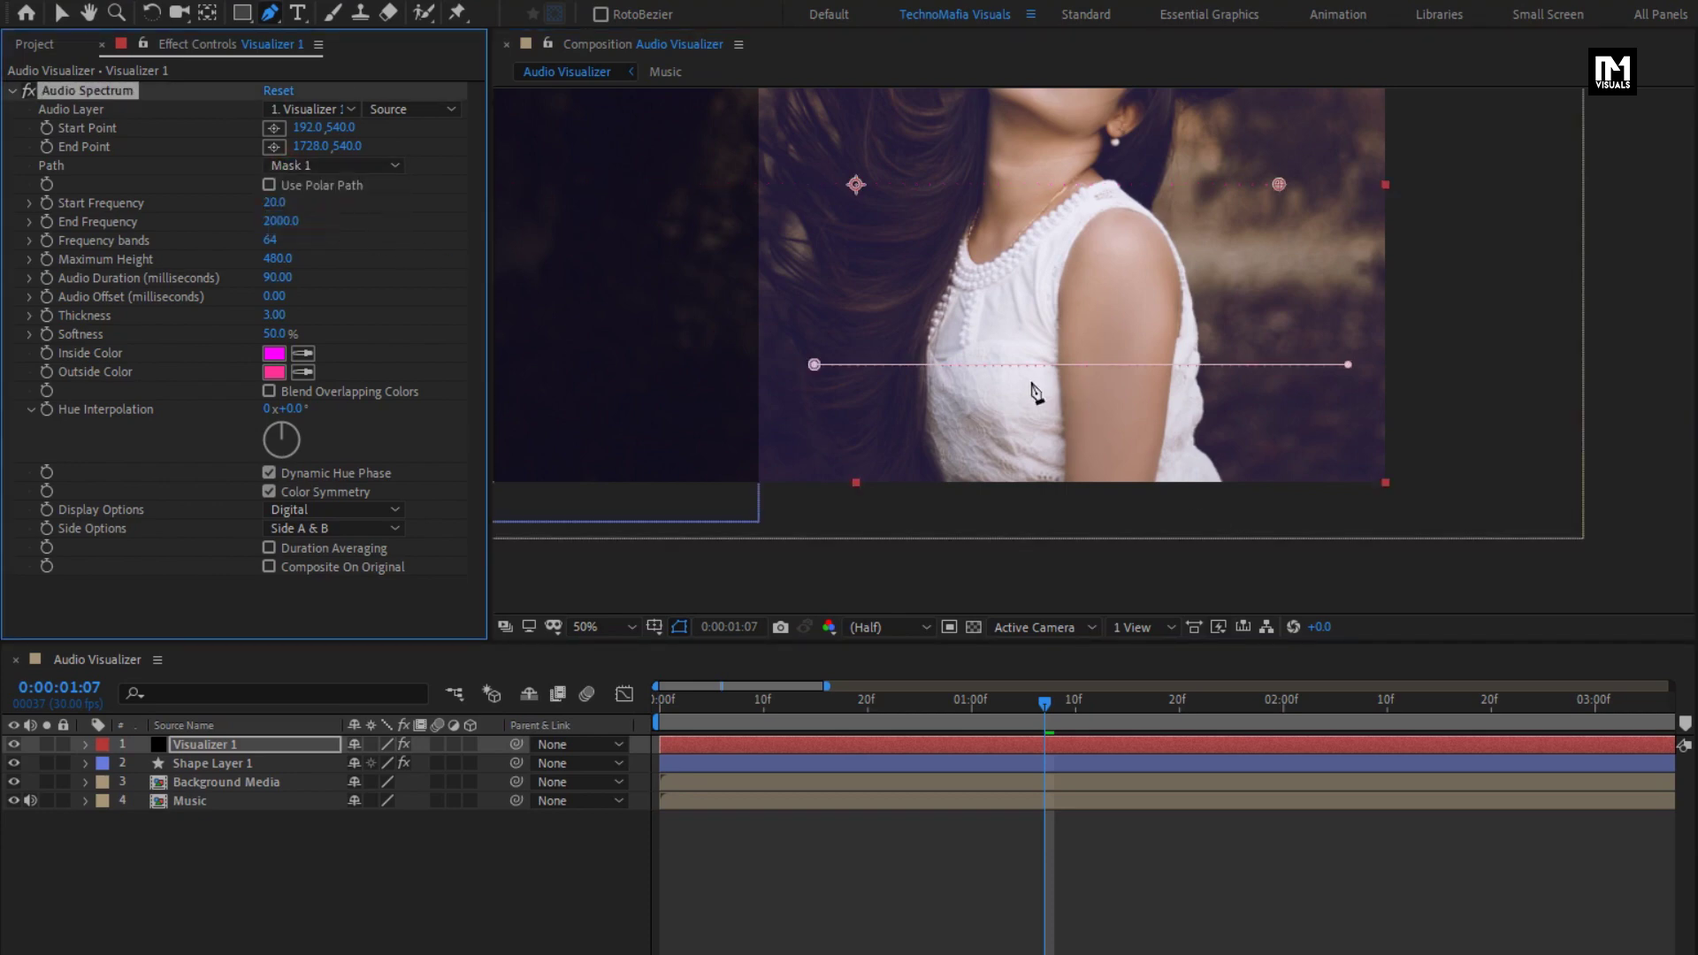
left_click(679, 626)
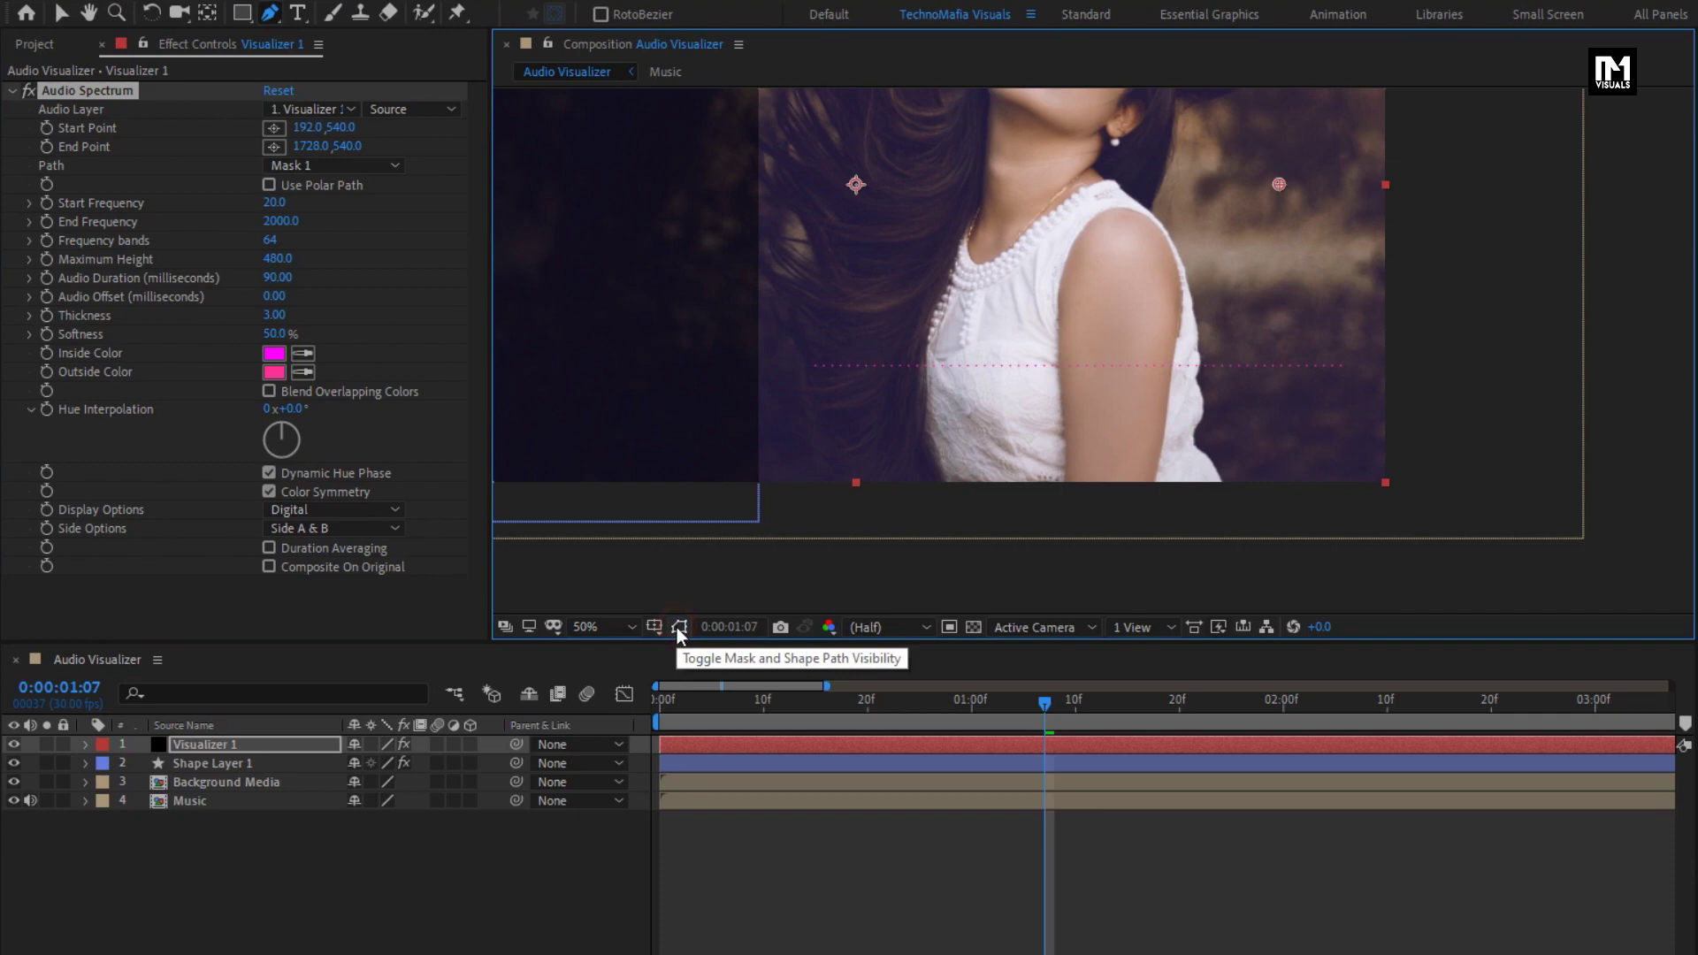
left_click(322, 109)
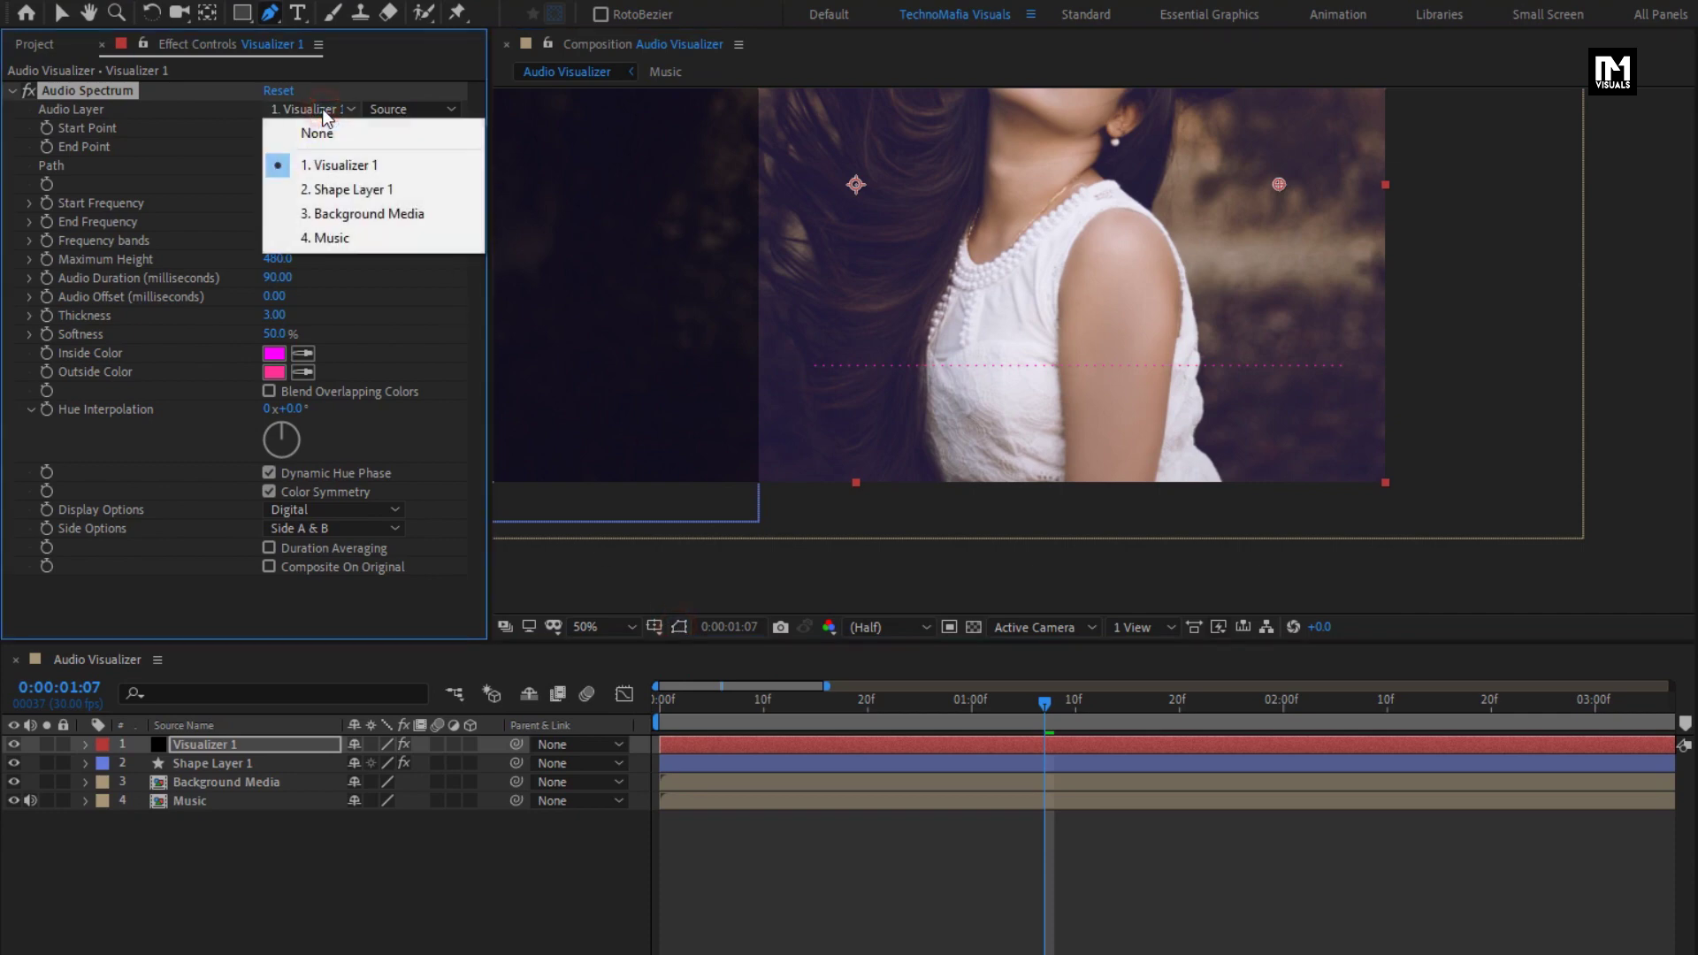
left_click(379, 237)
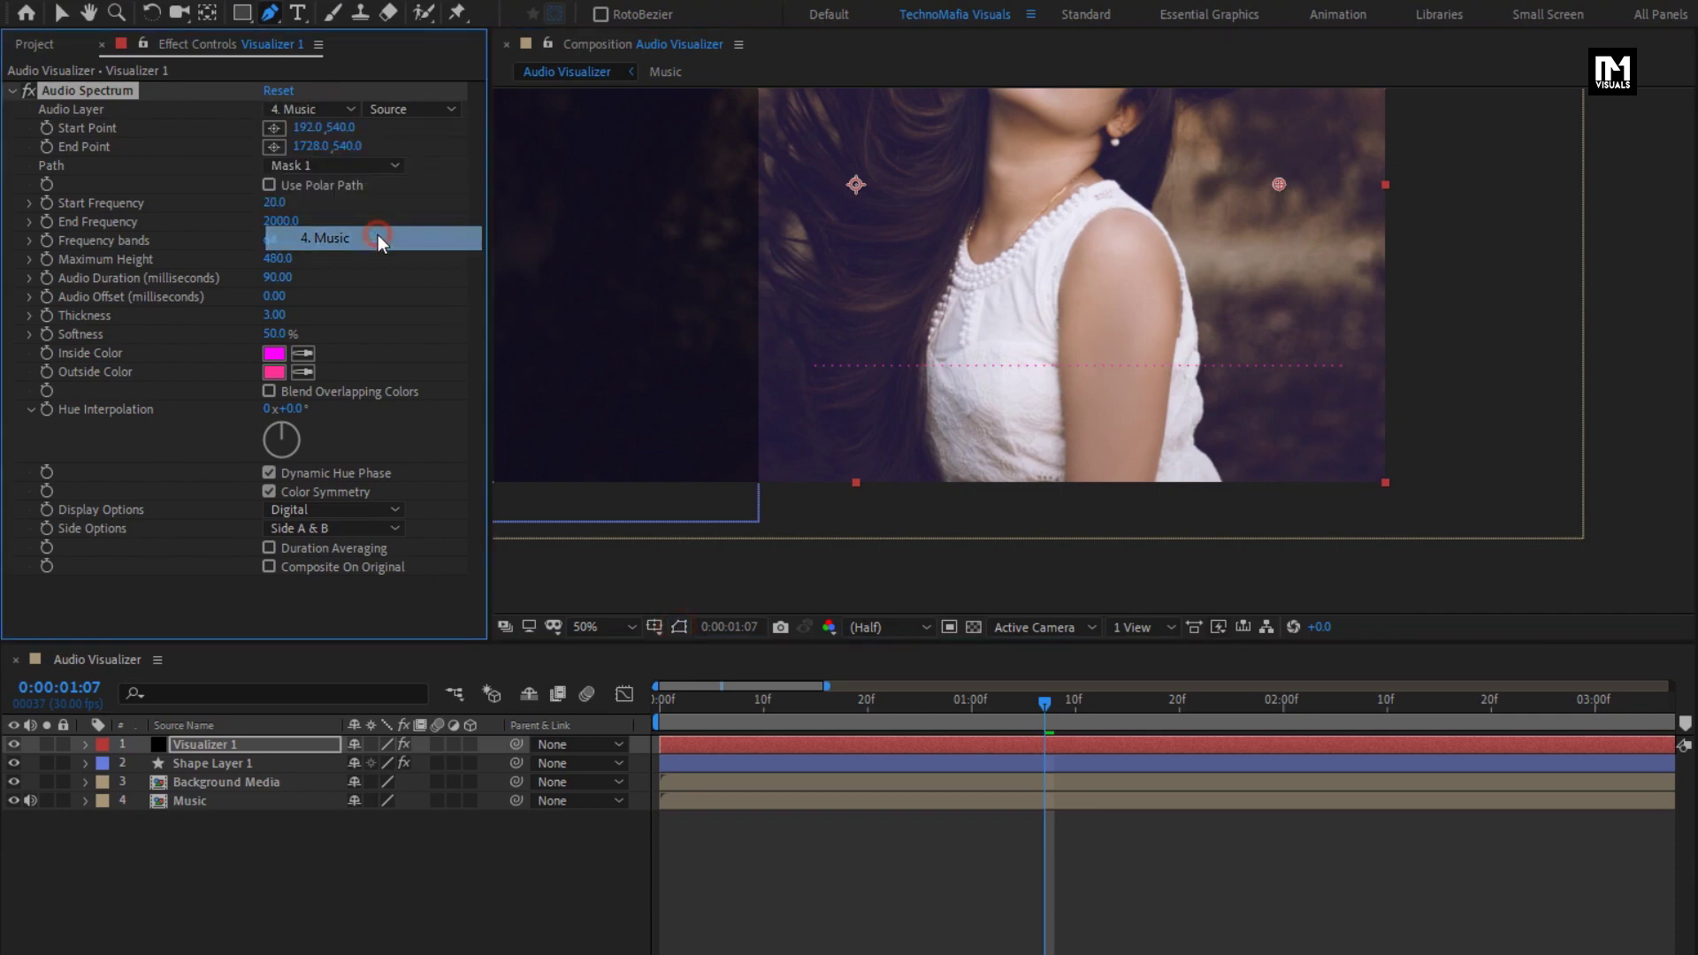
left_click_drag(801, 704, 1161, 708)
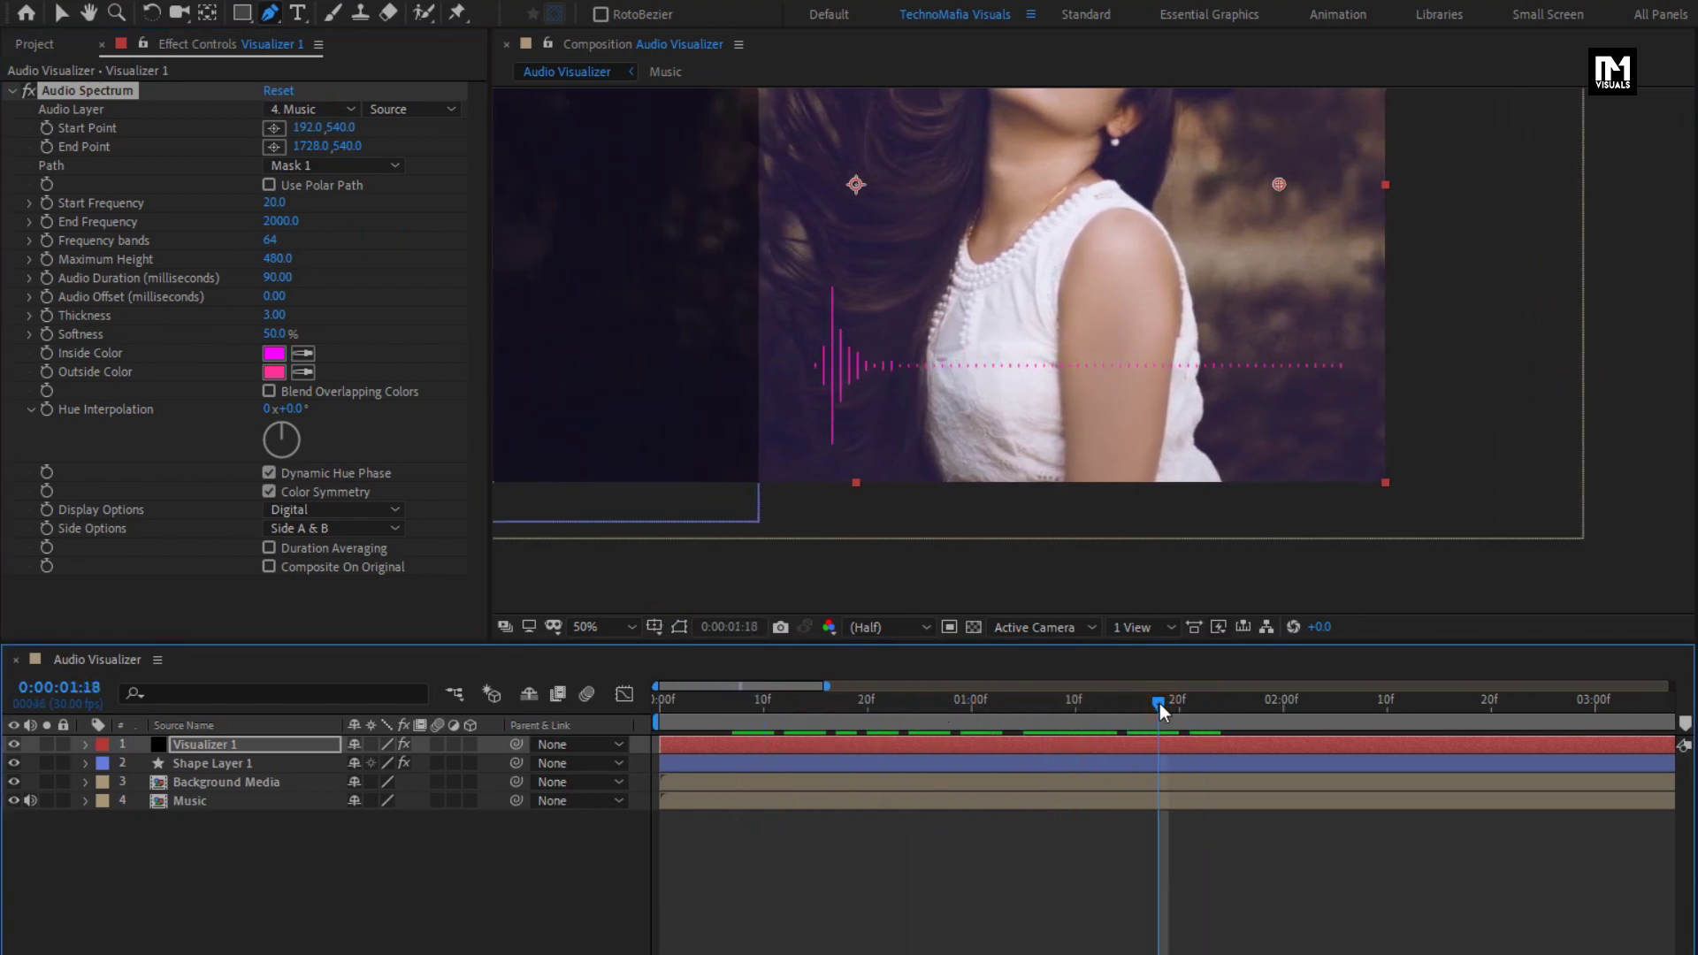
- Enter End Frequency 600, 115 bands, Maximum Height 500 and Softness 0 in Visualizer 1's Audio Spectrum
left_click(265, 220)
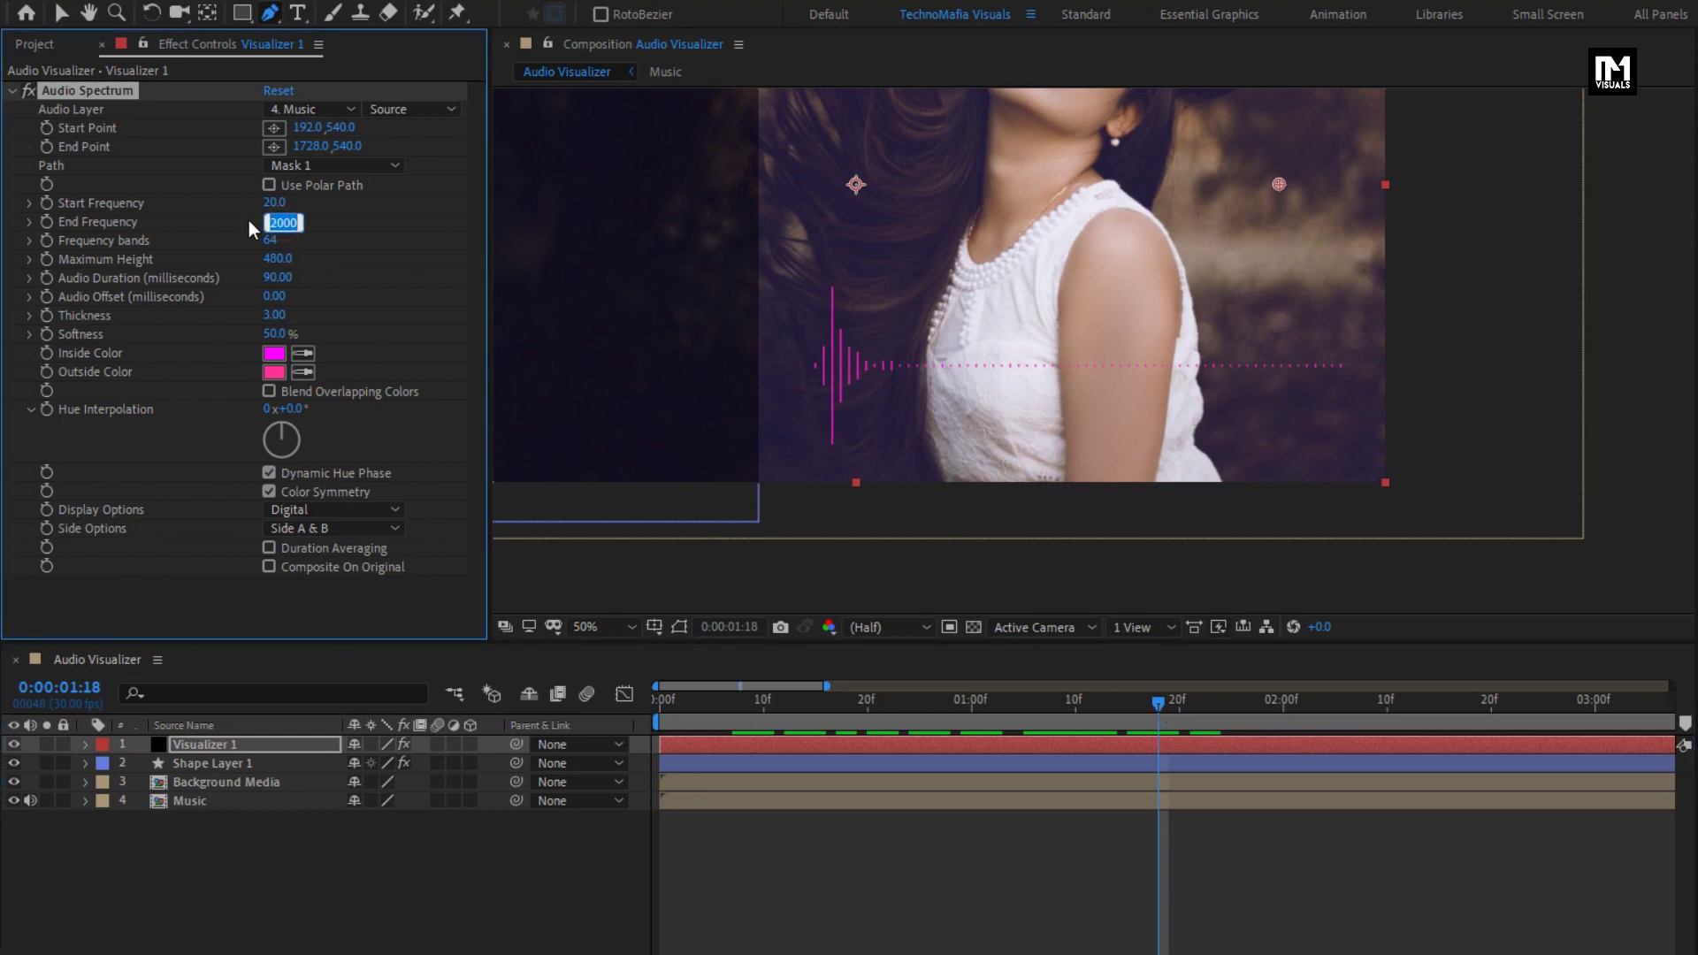
type("600")
key("Return")
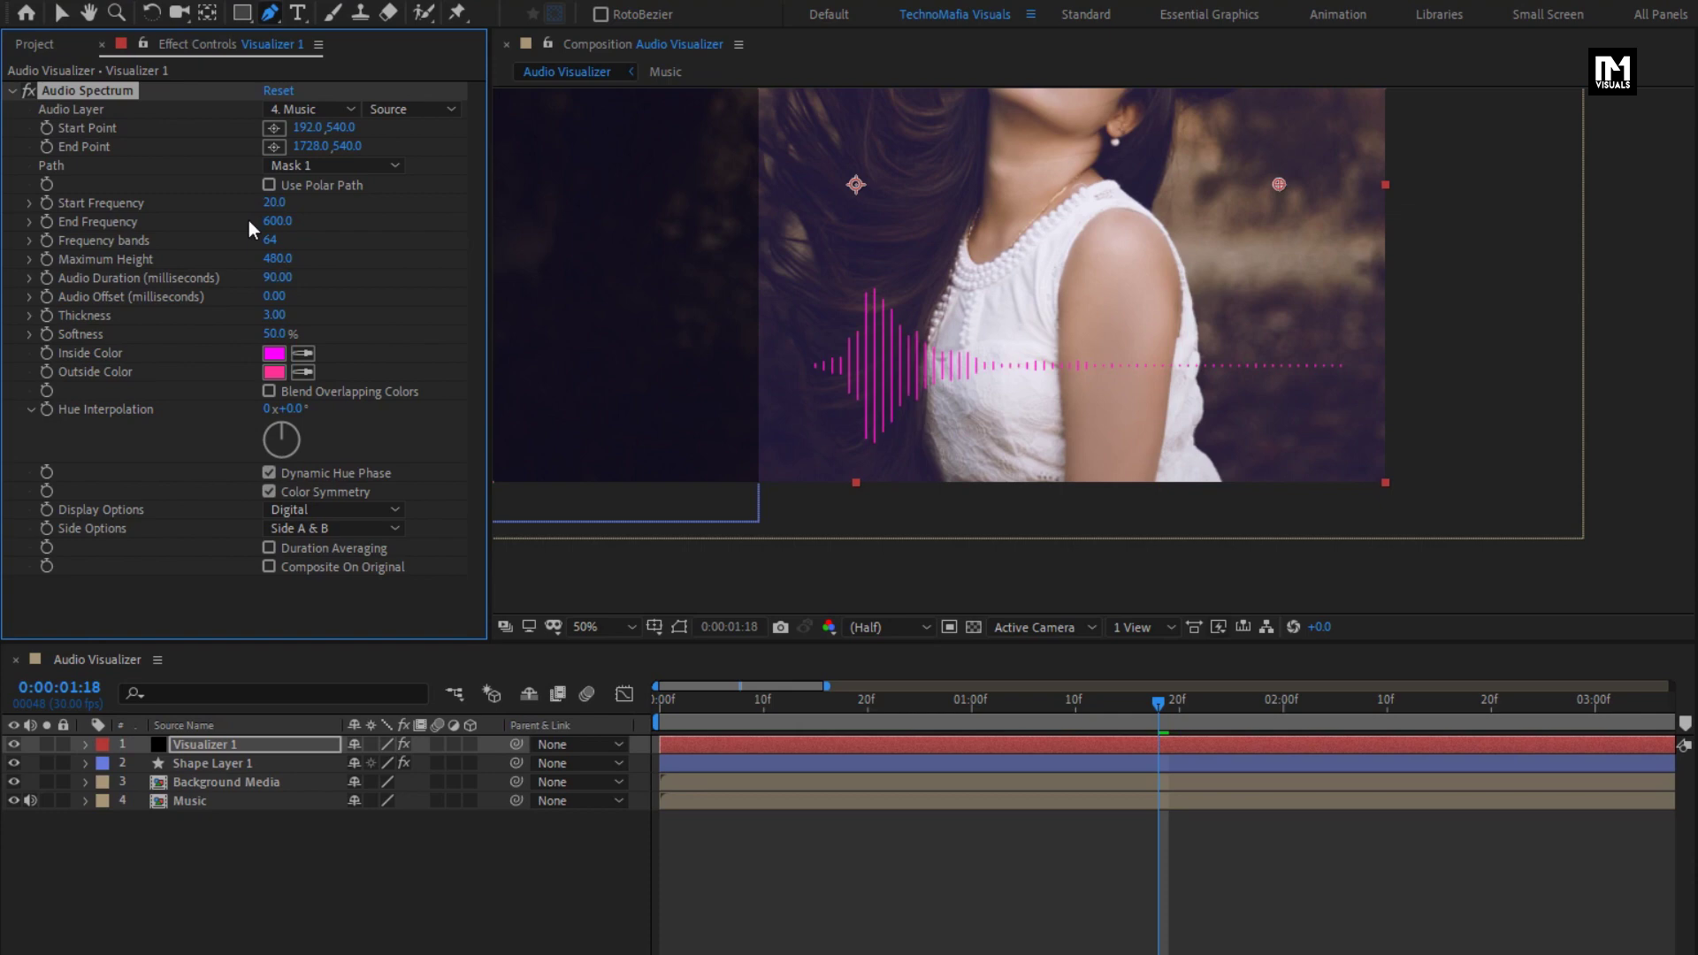
left_click(269, 239)
type("115")
key("Return")
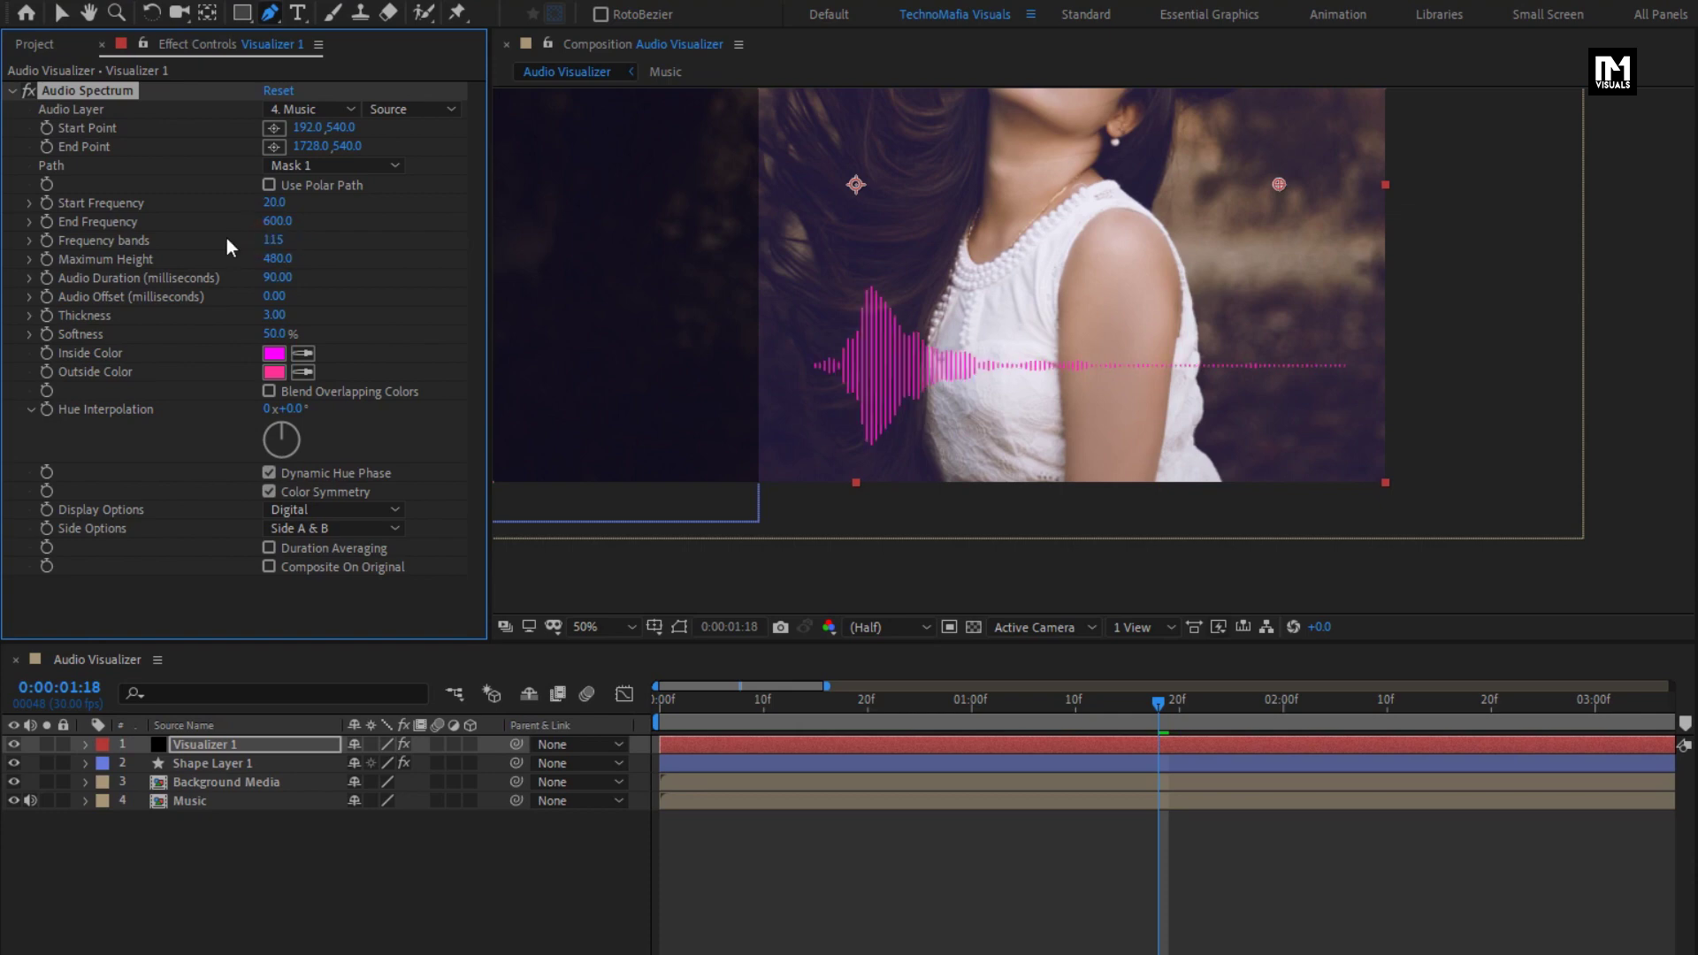
left_click(276, 258)
type("500")
left_click(269, 333)
type("0")
key("Return")
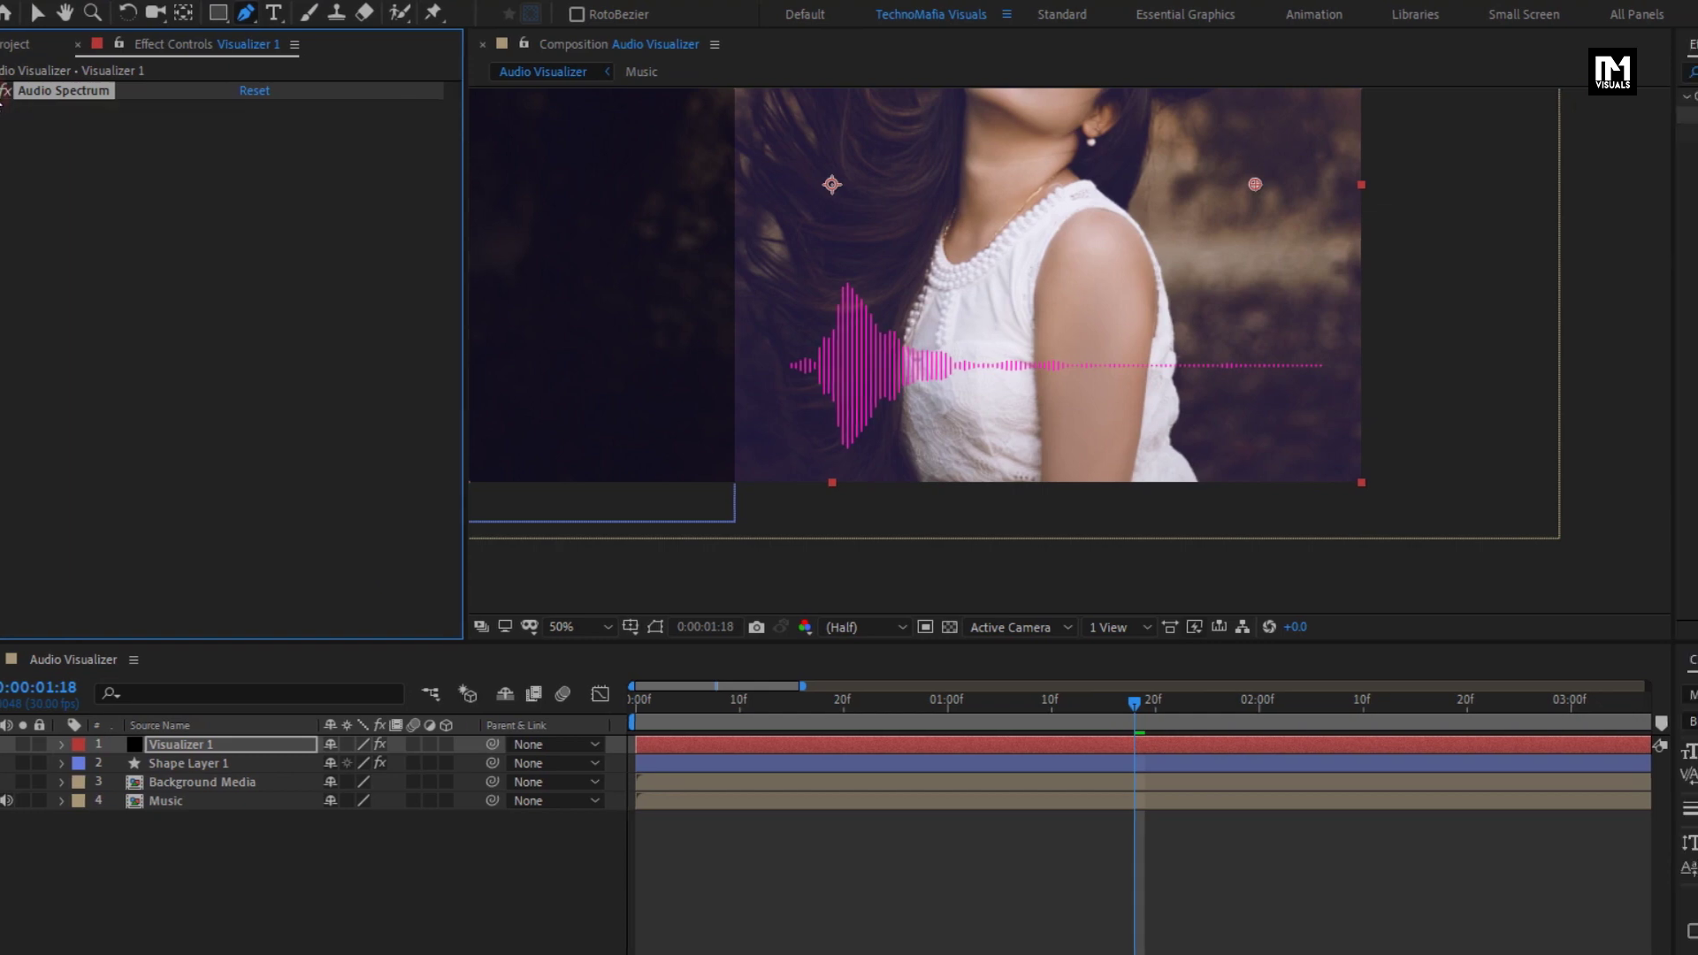
- Apply a Fill effect to Visualizer 1 and set its colour to cyan 00FCFF
left_click(1631, 77)
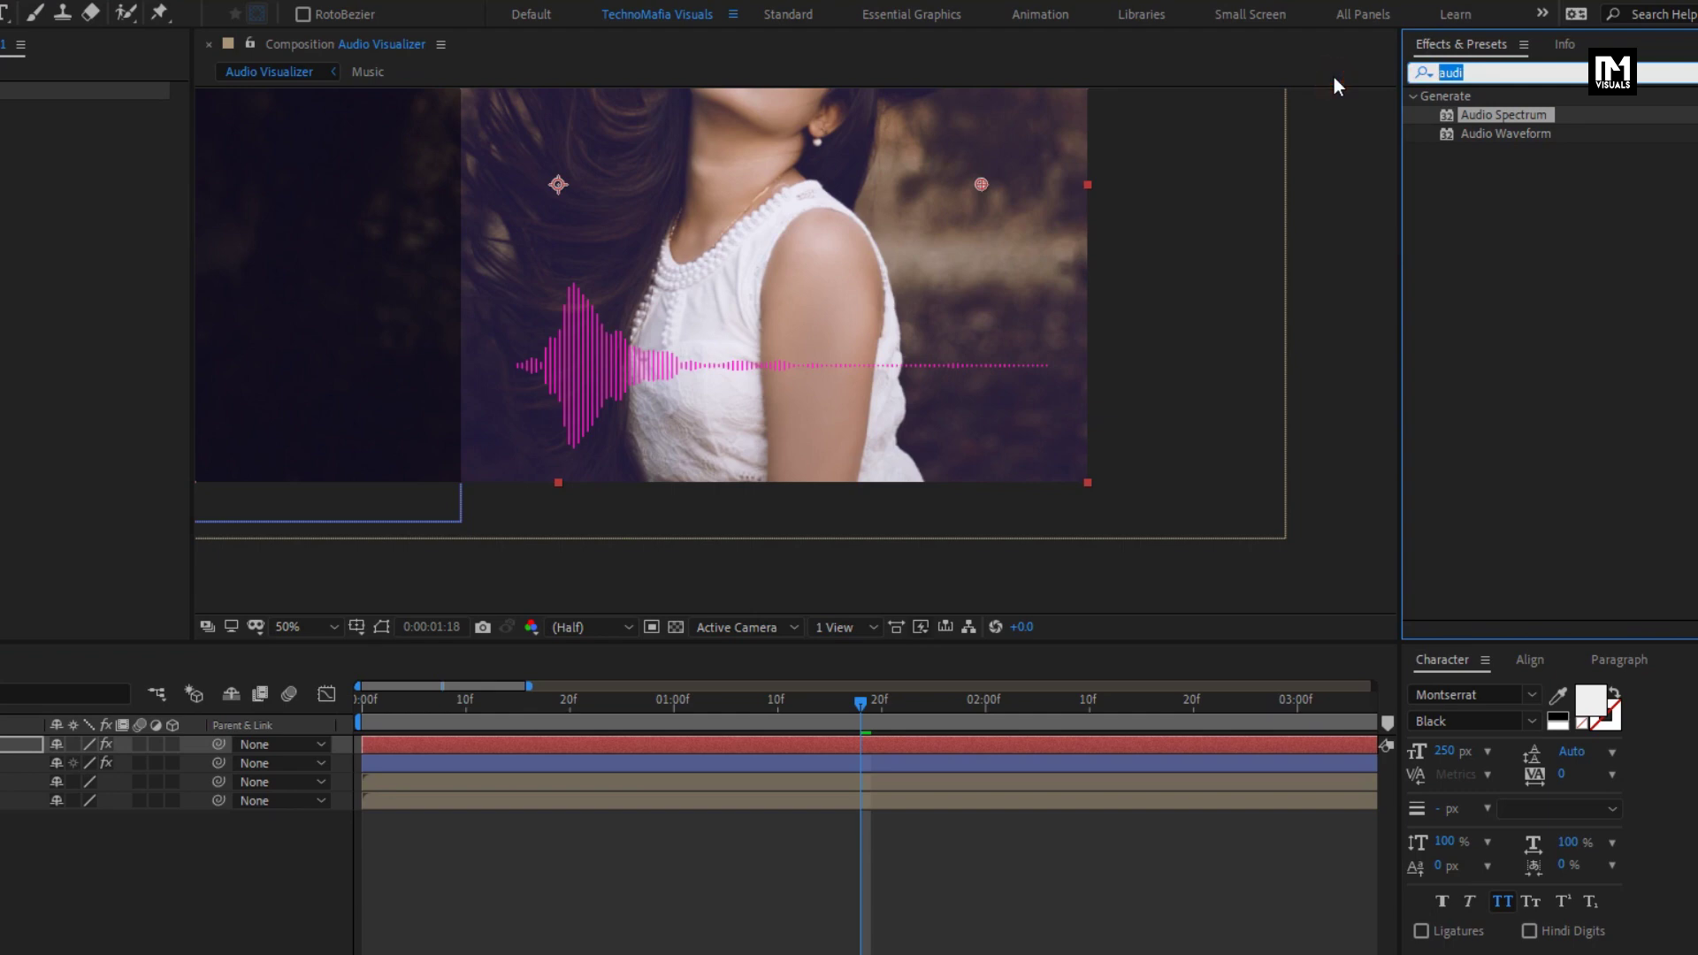
type("fill")
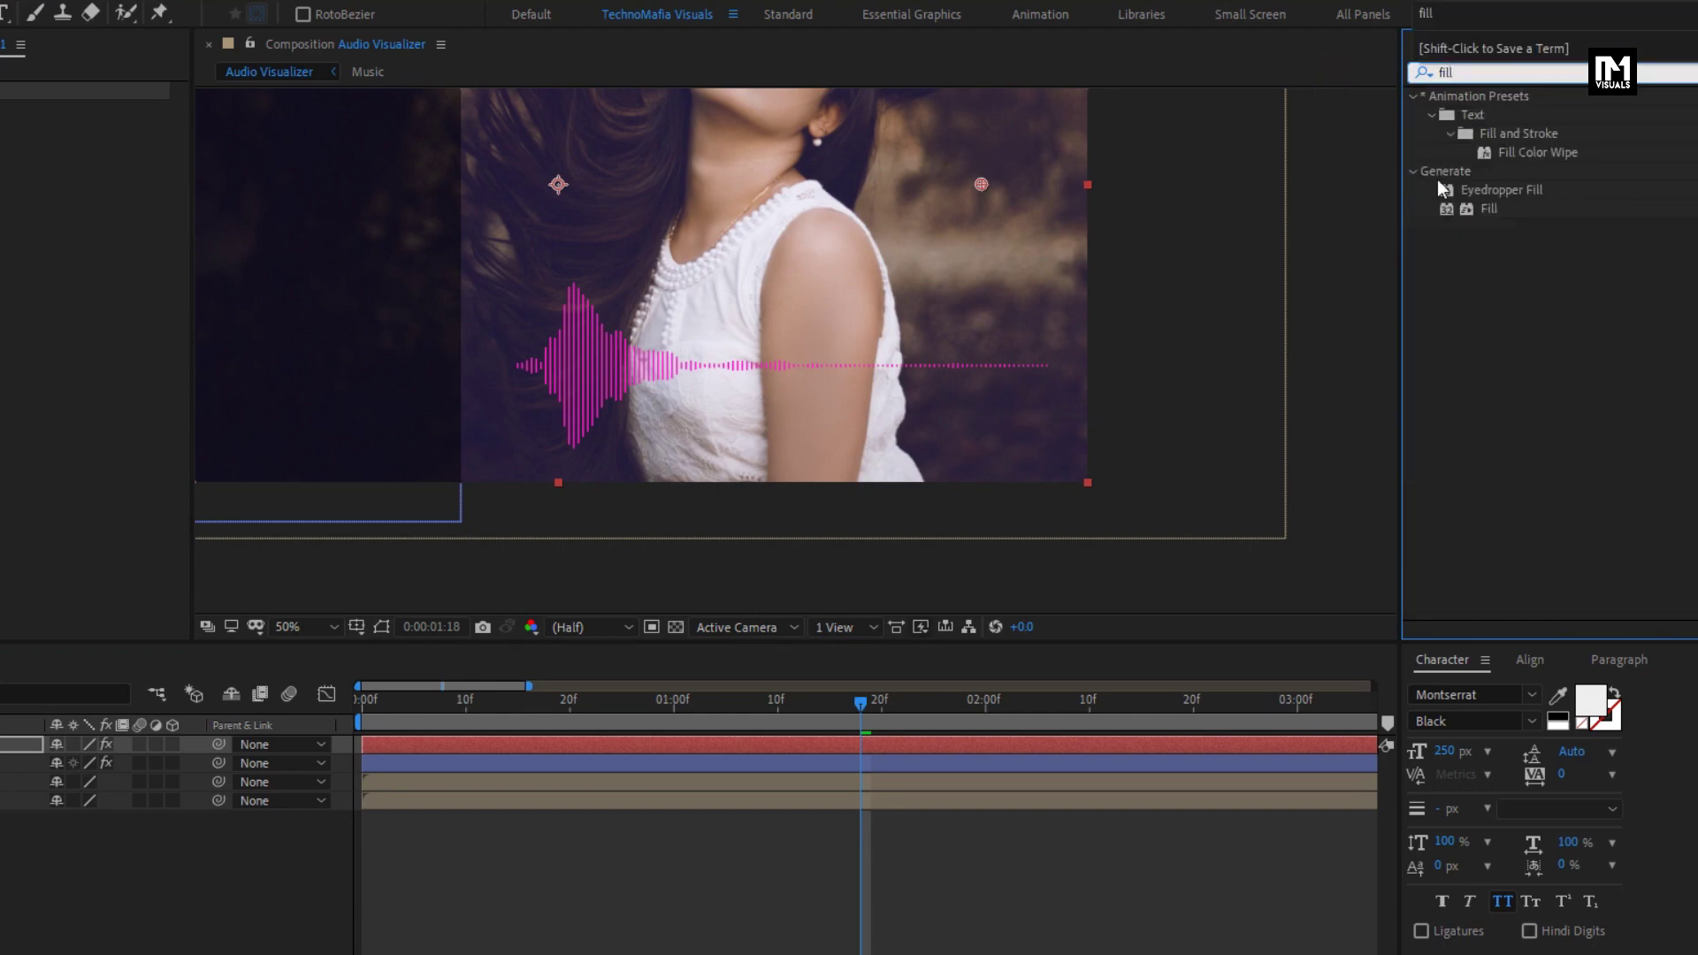
left_click(1487, 211)
double_click(1489, 210)
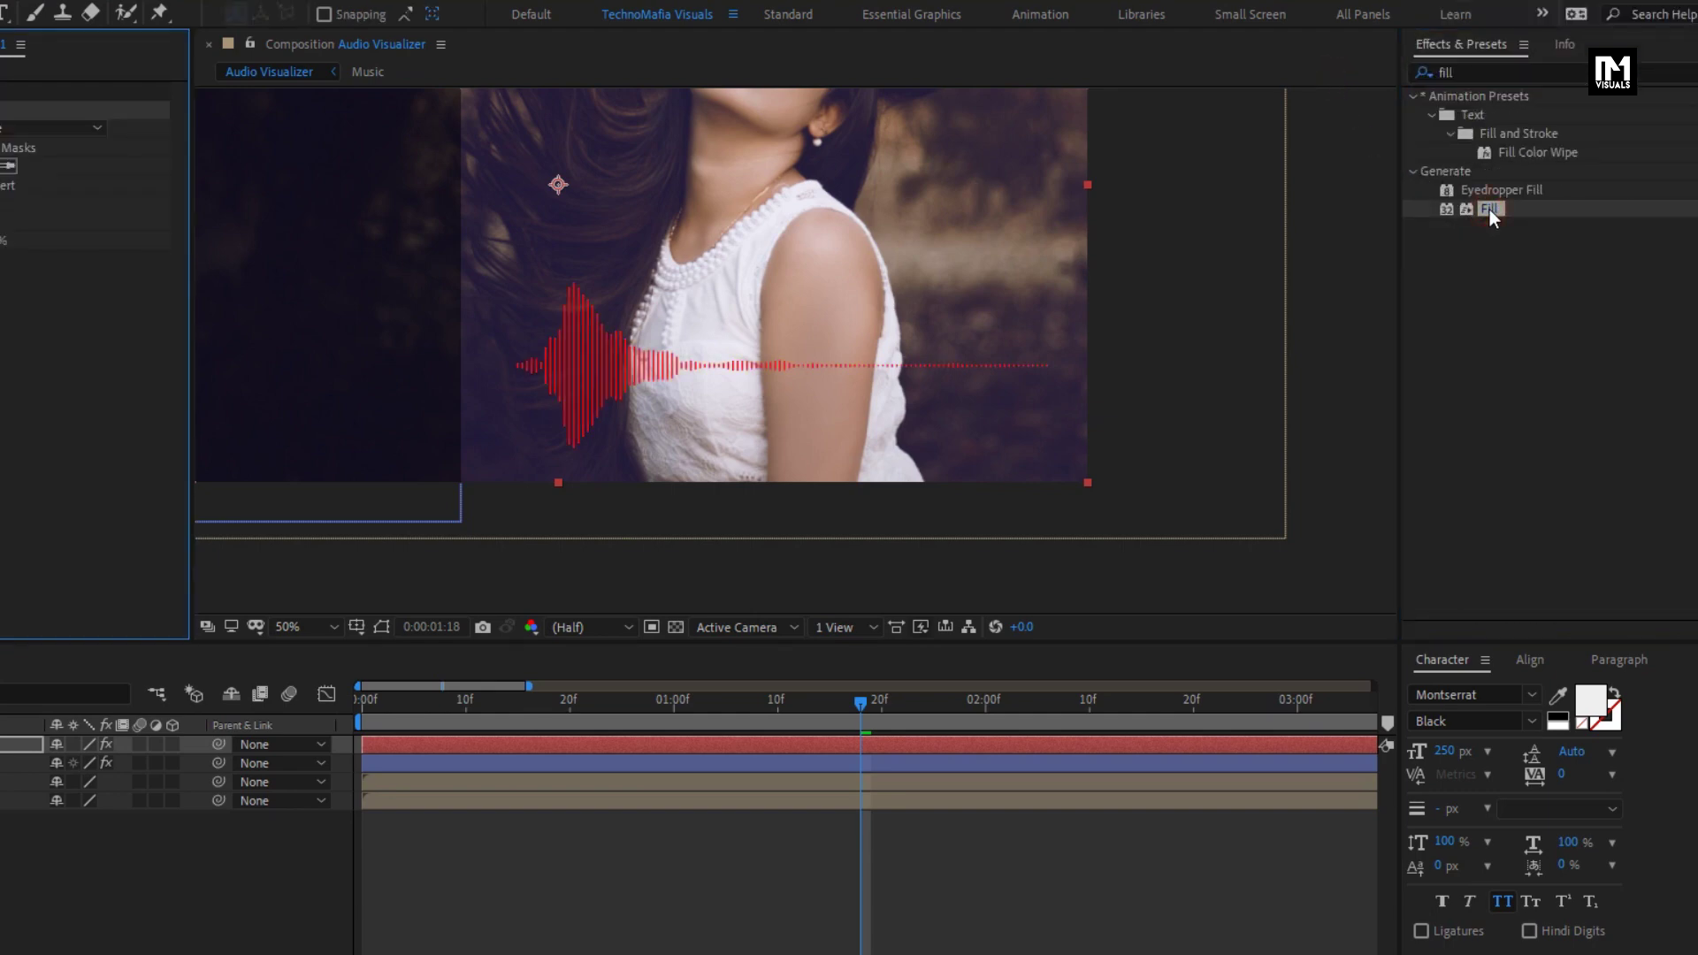
left_click(267, 170)
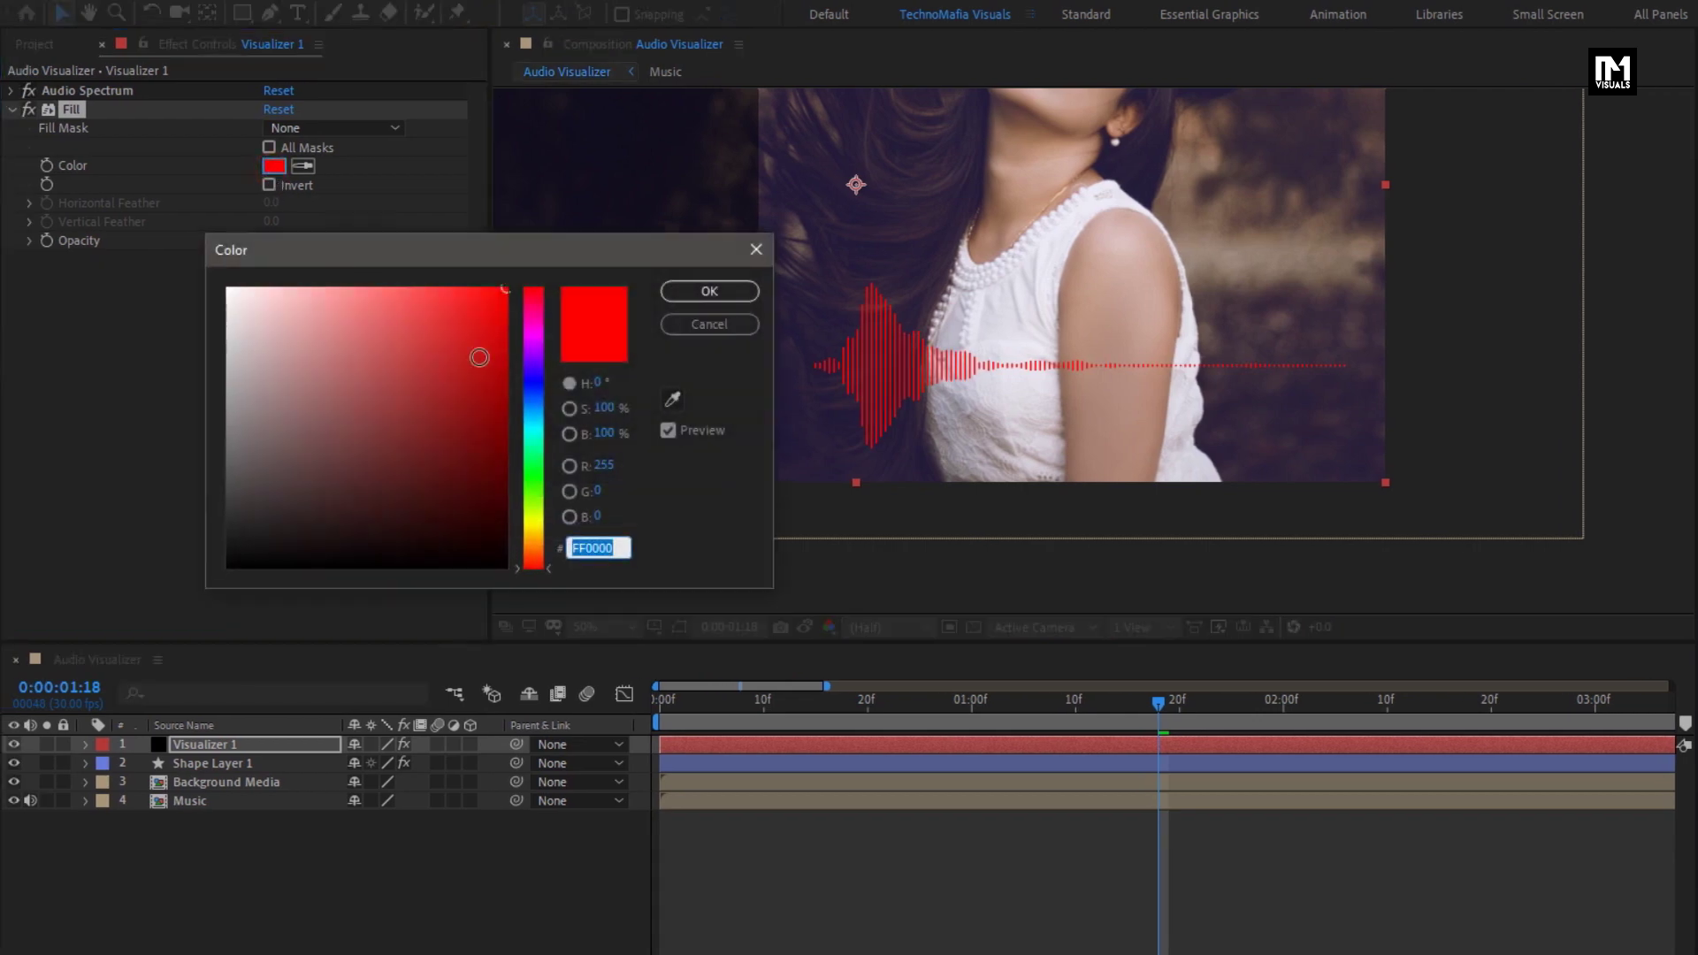
mouse_move(533, 394)
left_mouse_down()
mouse_move(527, 337)
mouse_move(521, 444)
mouse_move(532, 423)
left_mouse_up()
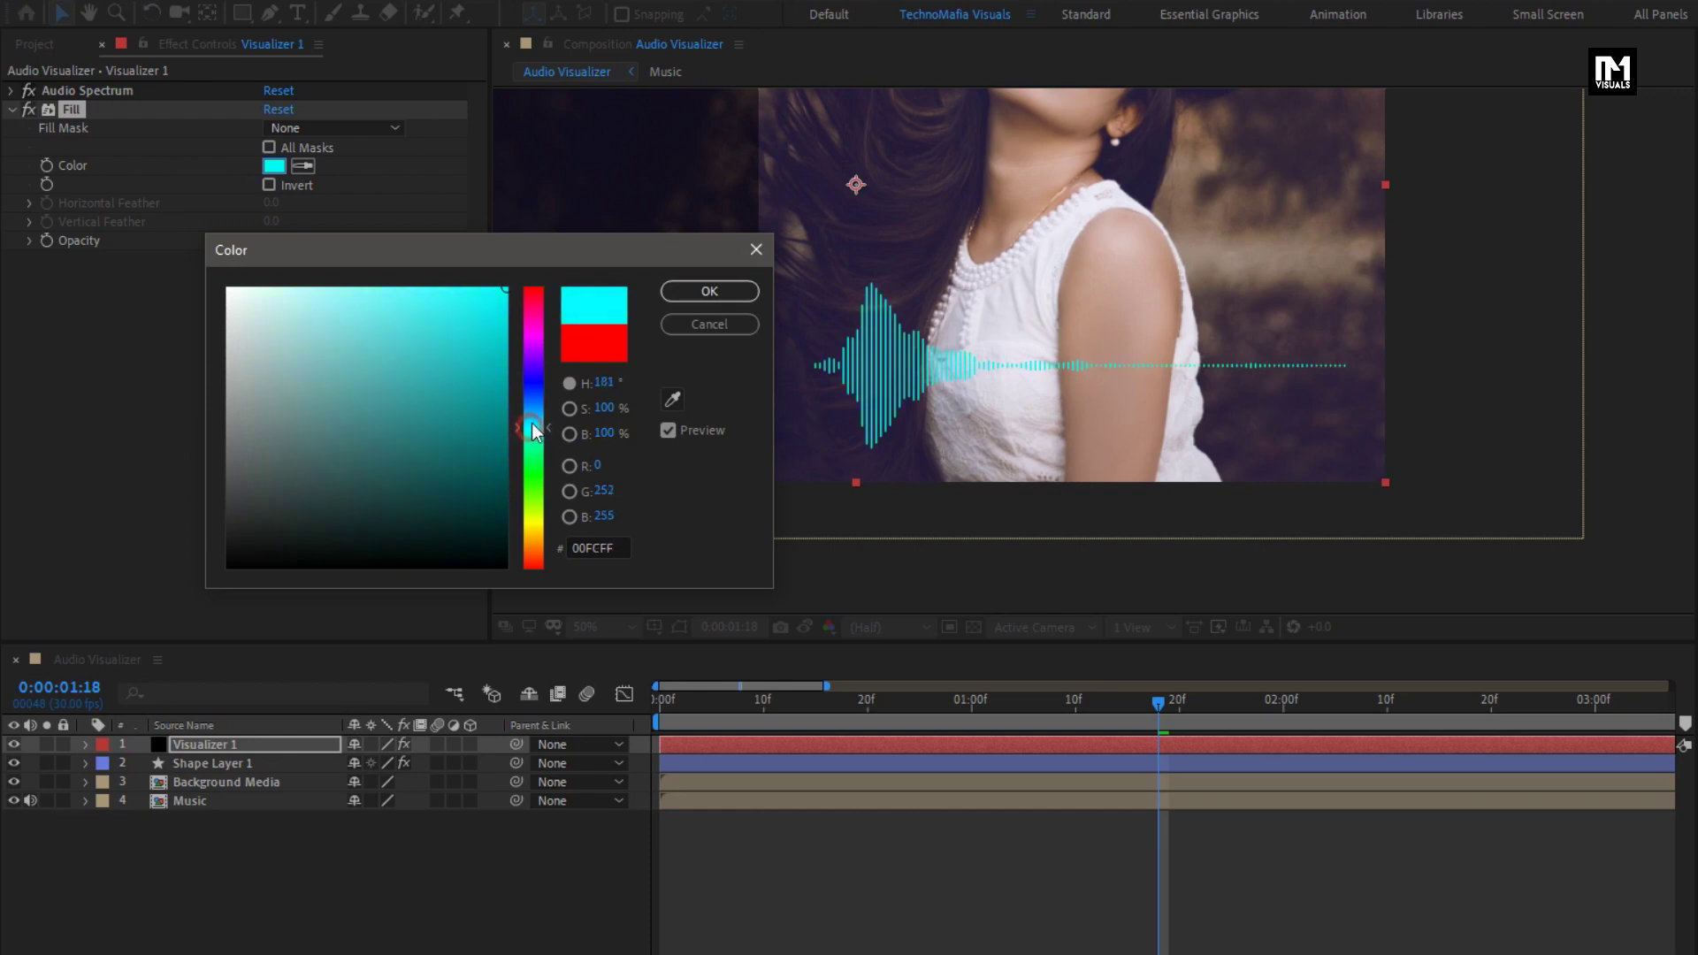
left_click(694, 293)
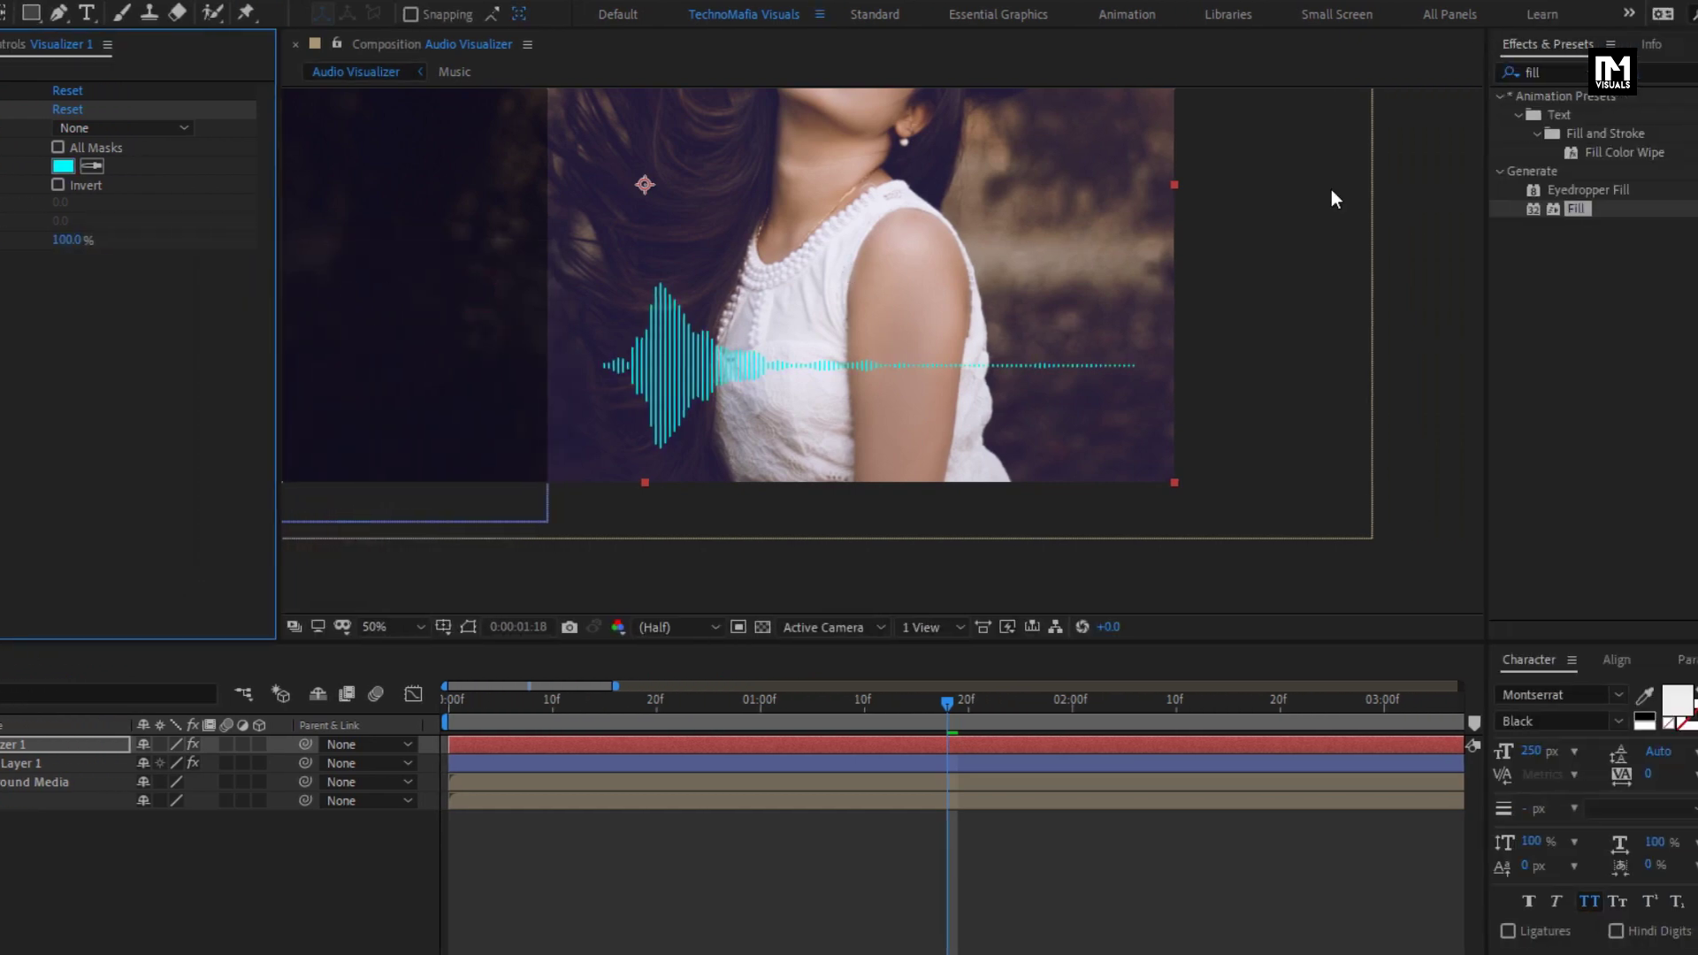
left_click(1367, 77)
type("dire")
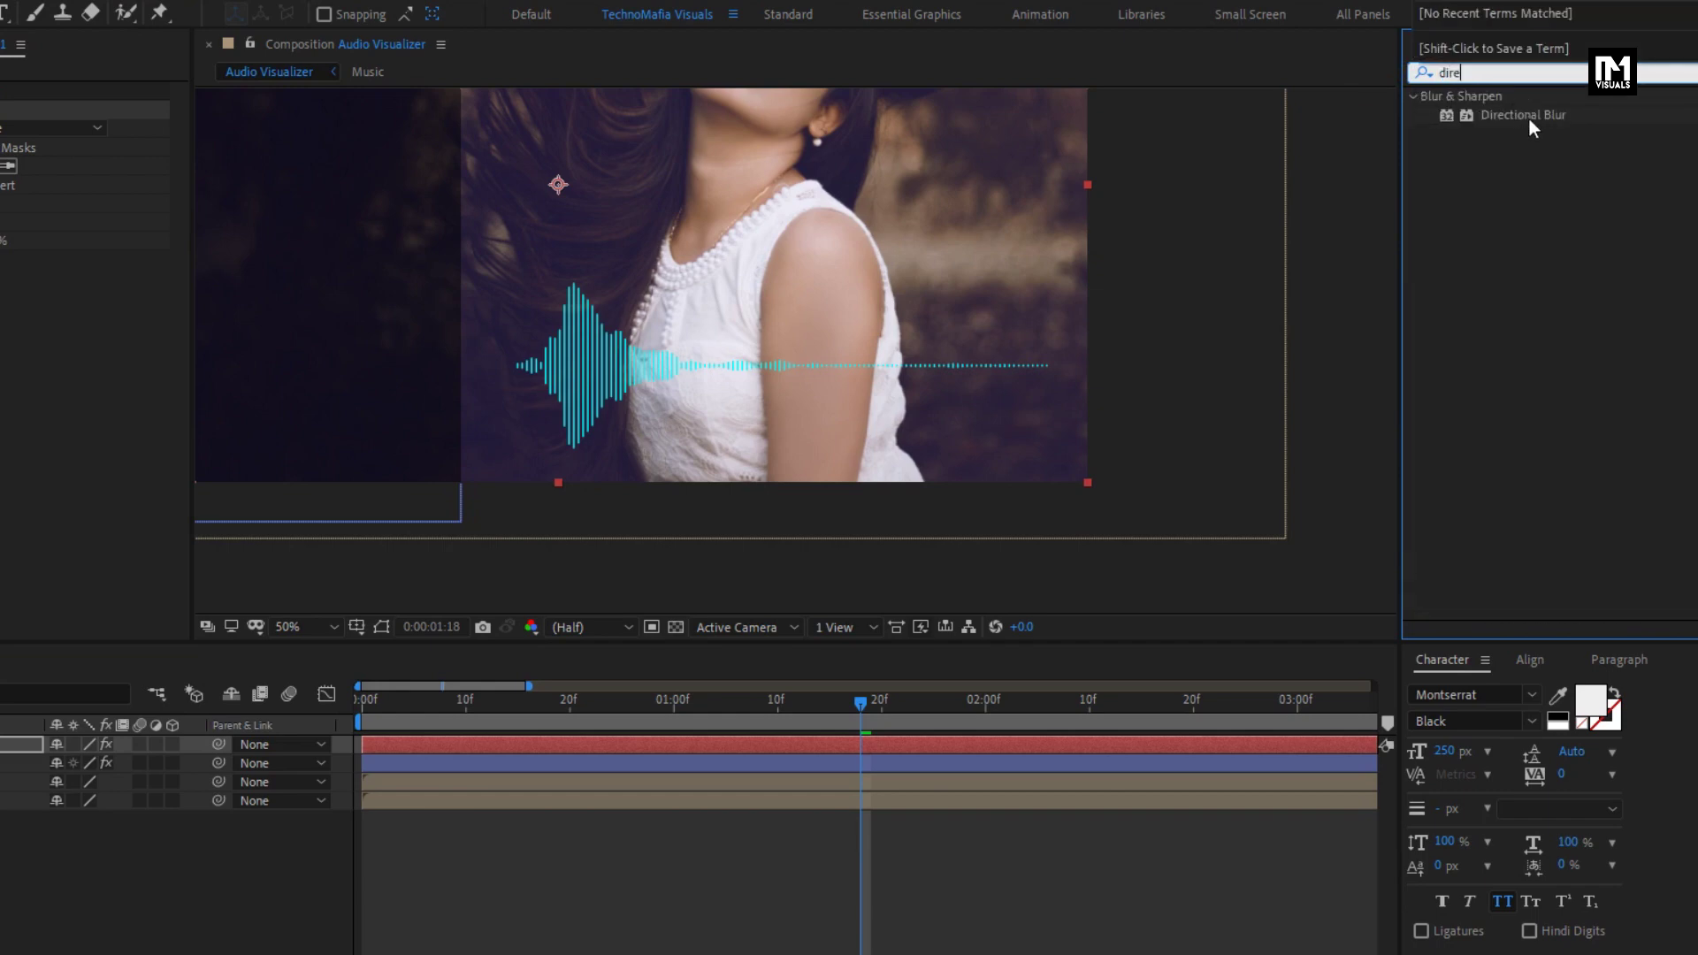
- Apply Directional Blur to Visualizer 1 with blur length 35 and preview the result
left_click(1528, 118)
double_click(1526, 115)
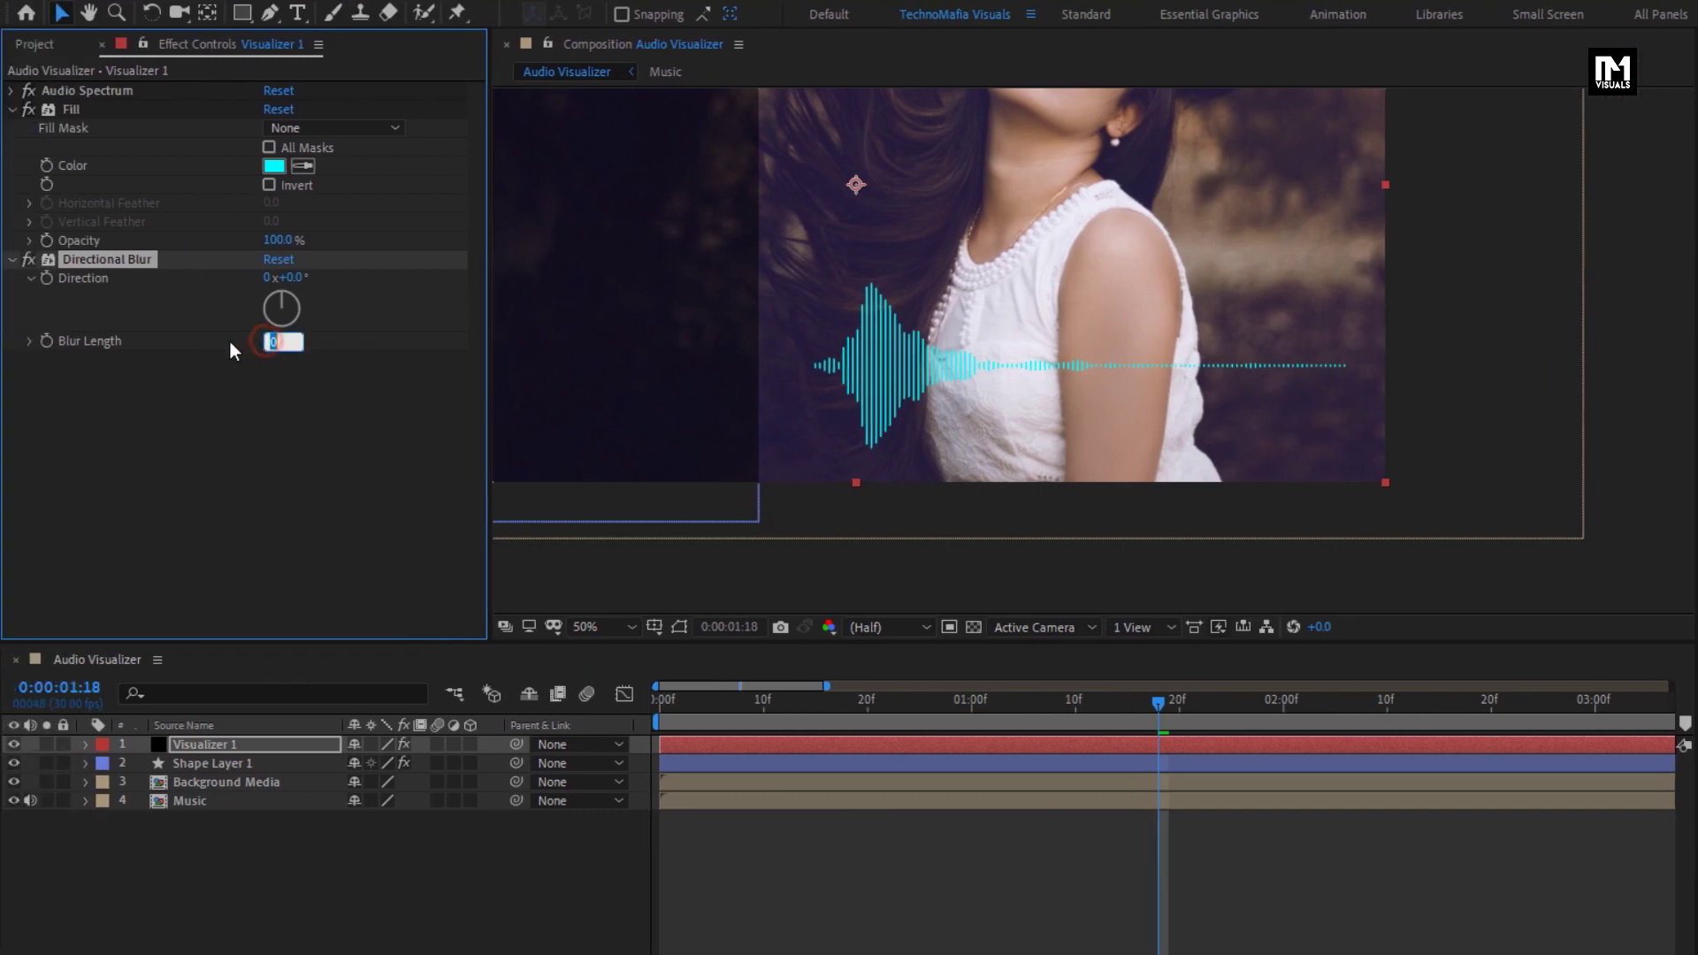
type("35")
key("Return")
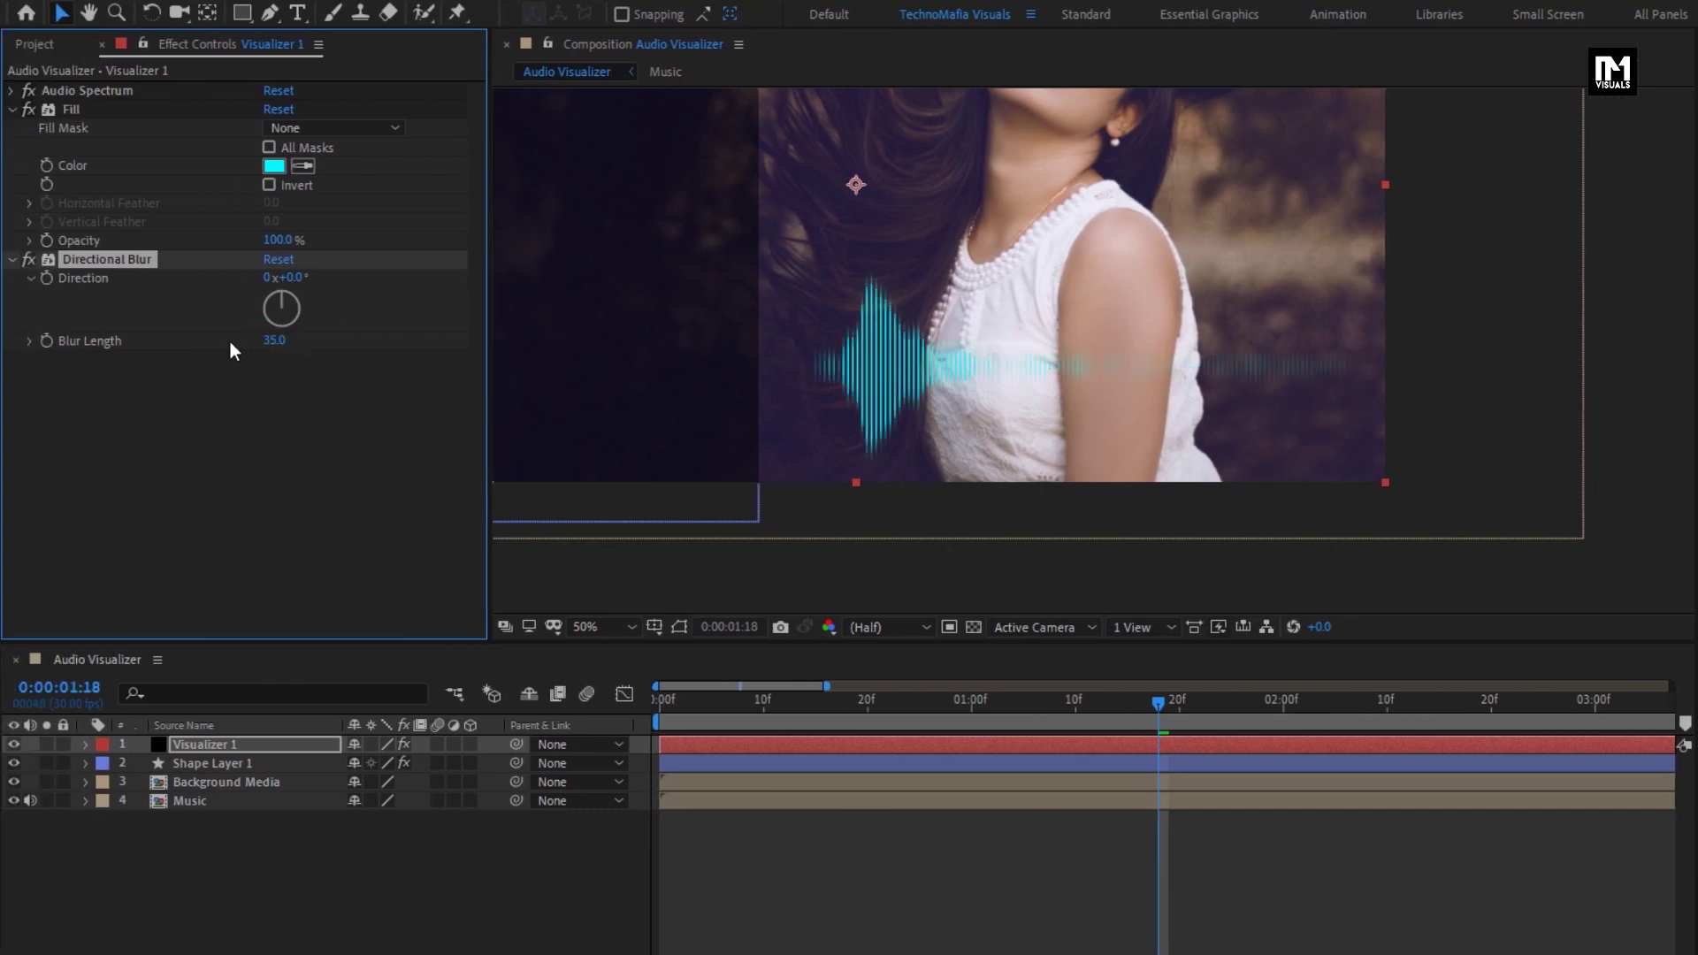
left_click_drag(856, 718, 1366, 689)
- Keyframe Visualizer 1's opacity from 0% at 0:00 to 100% at 1:00
left_click(221, 757)
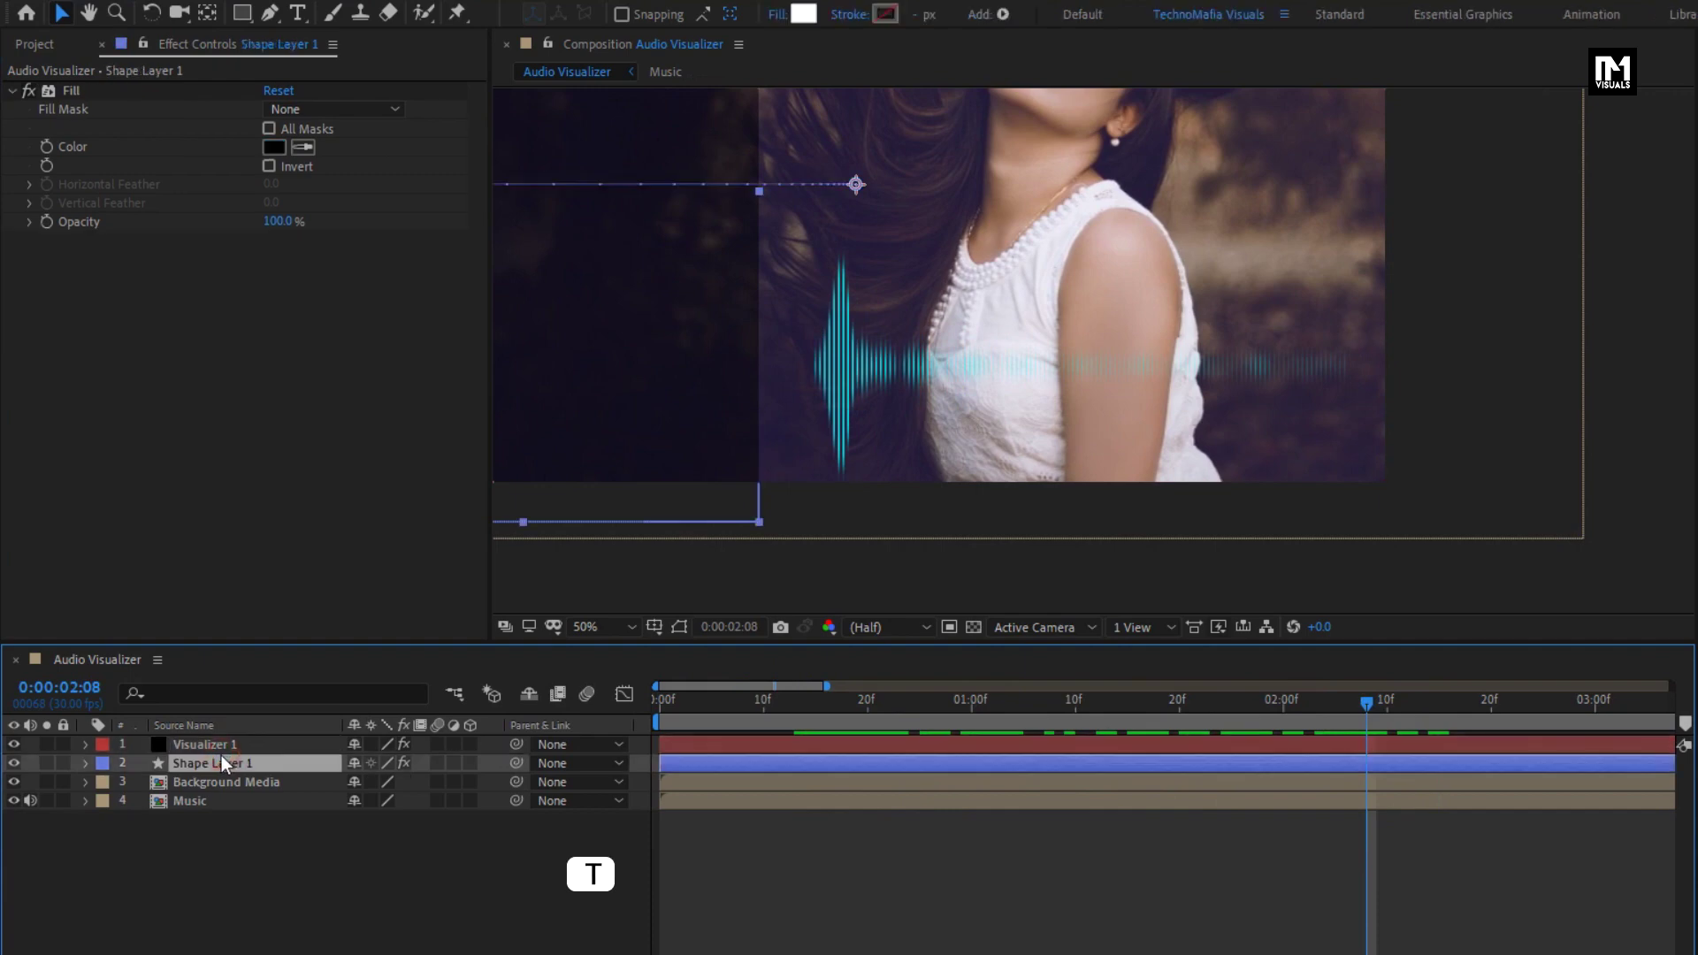
left_click(221, 746)
key("t")
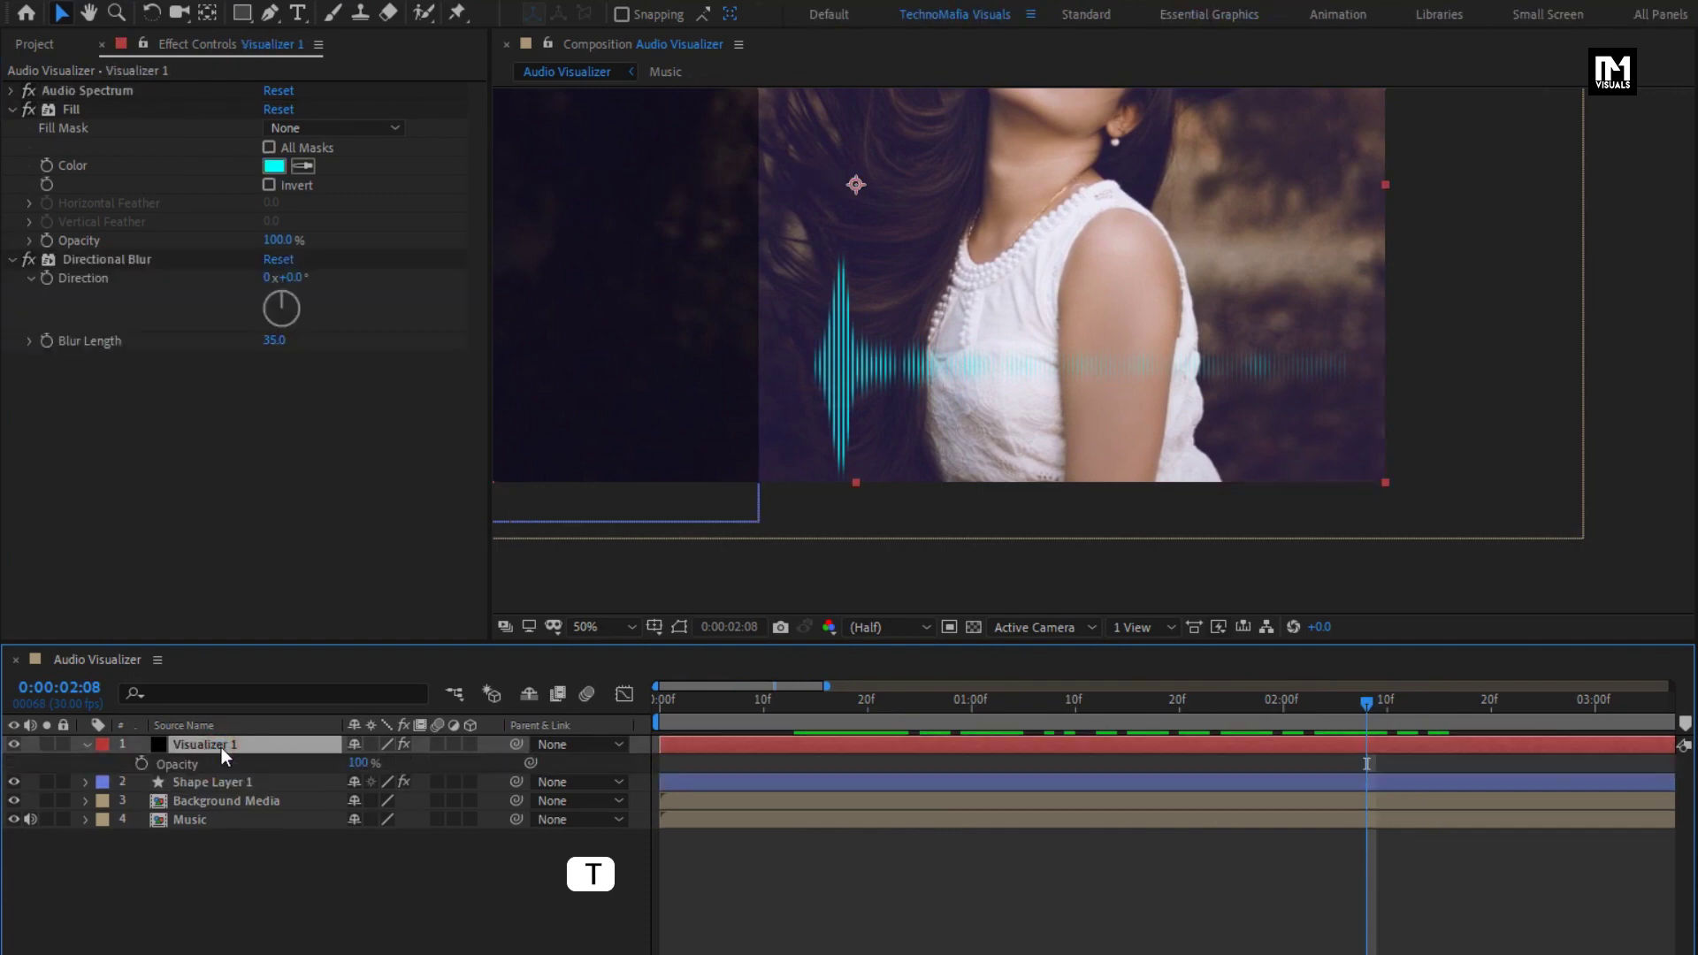
left_click(974, 709)
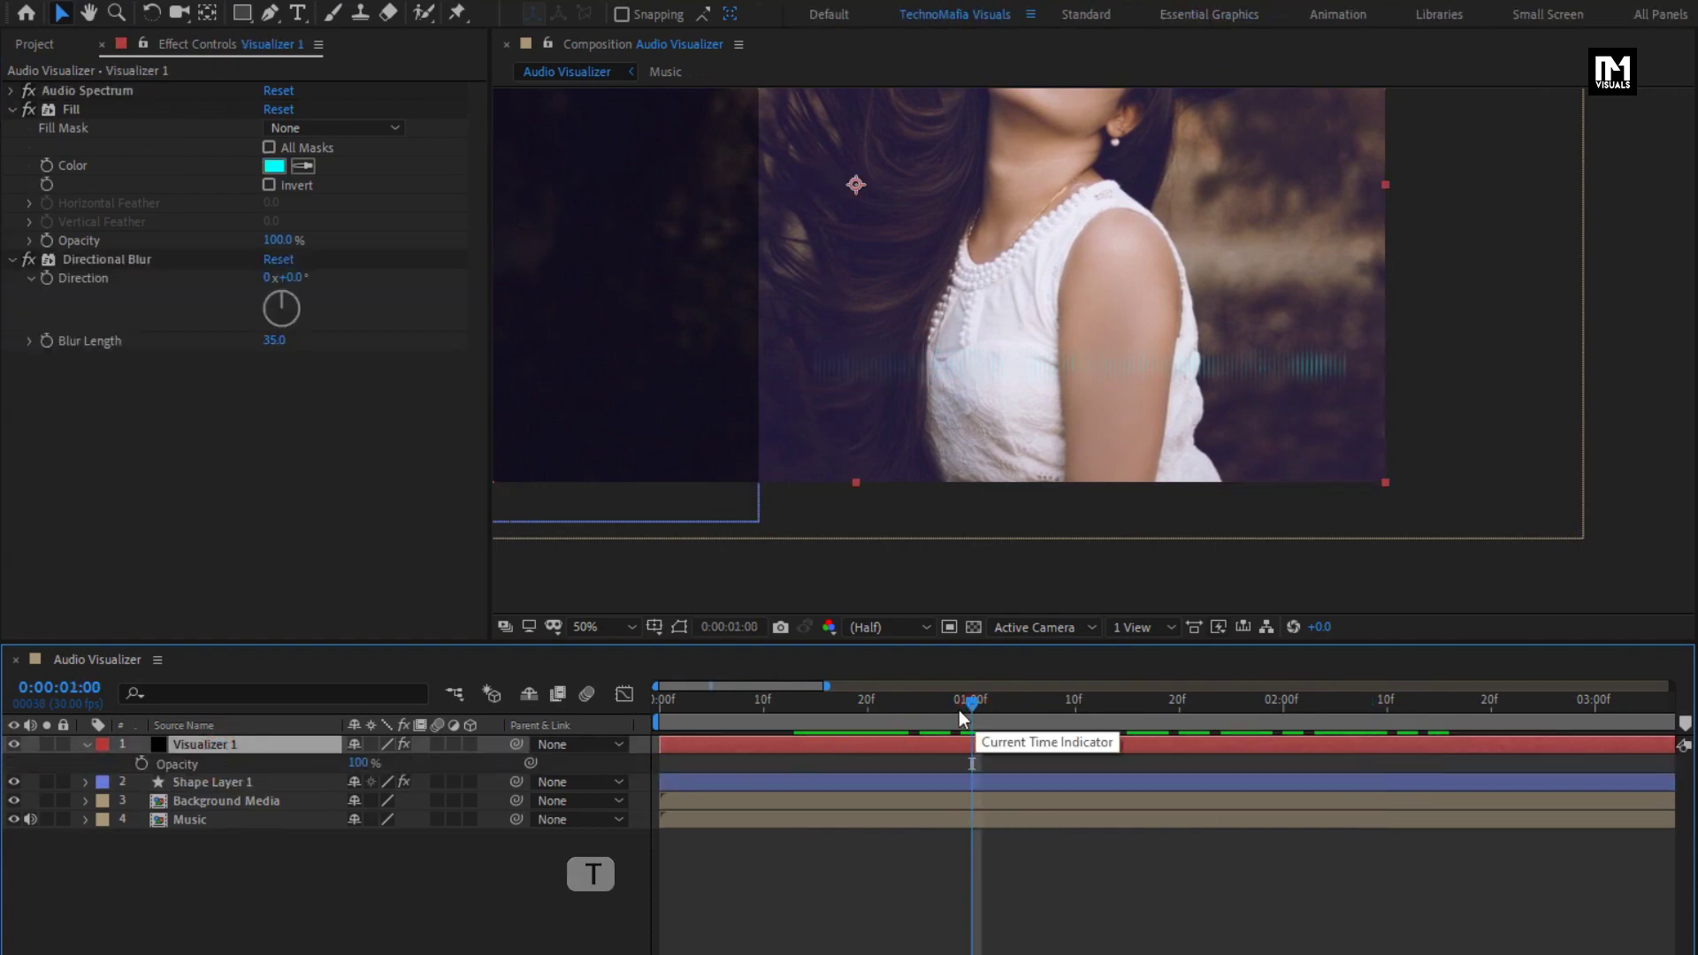
left_click(141, 764)
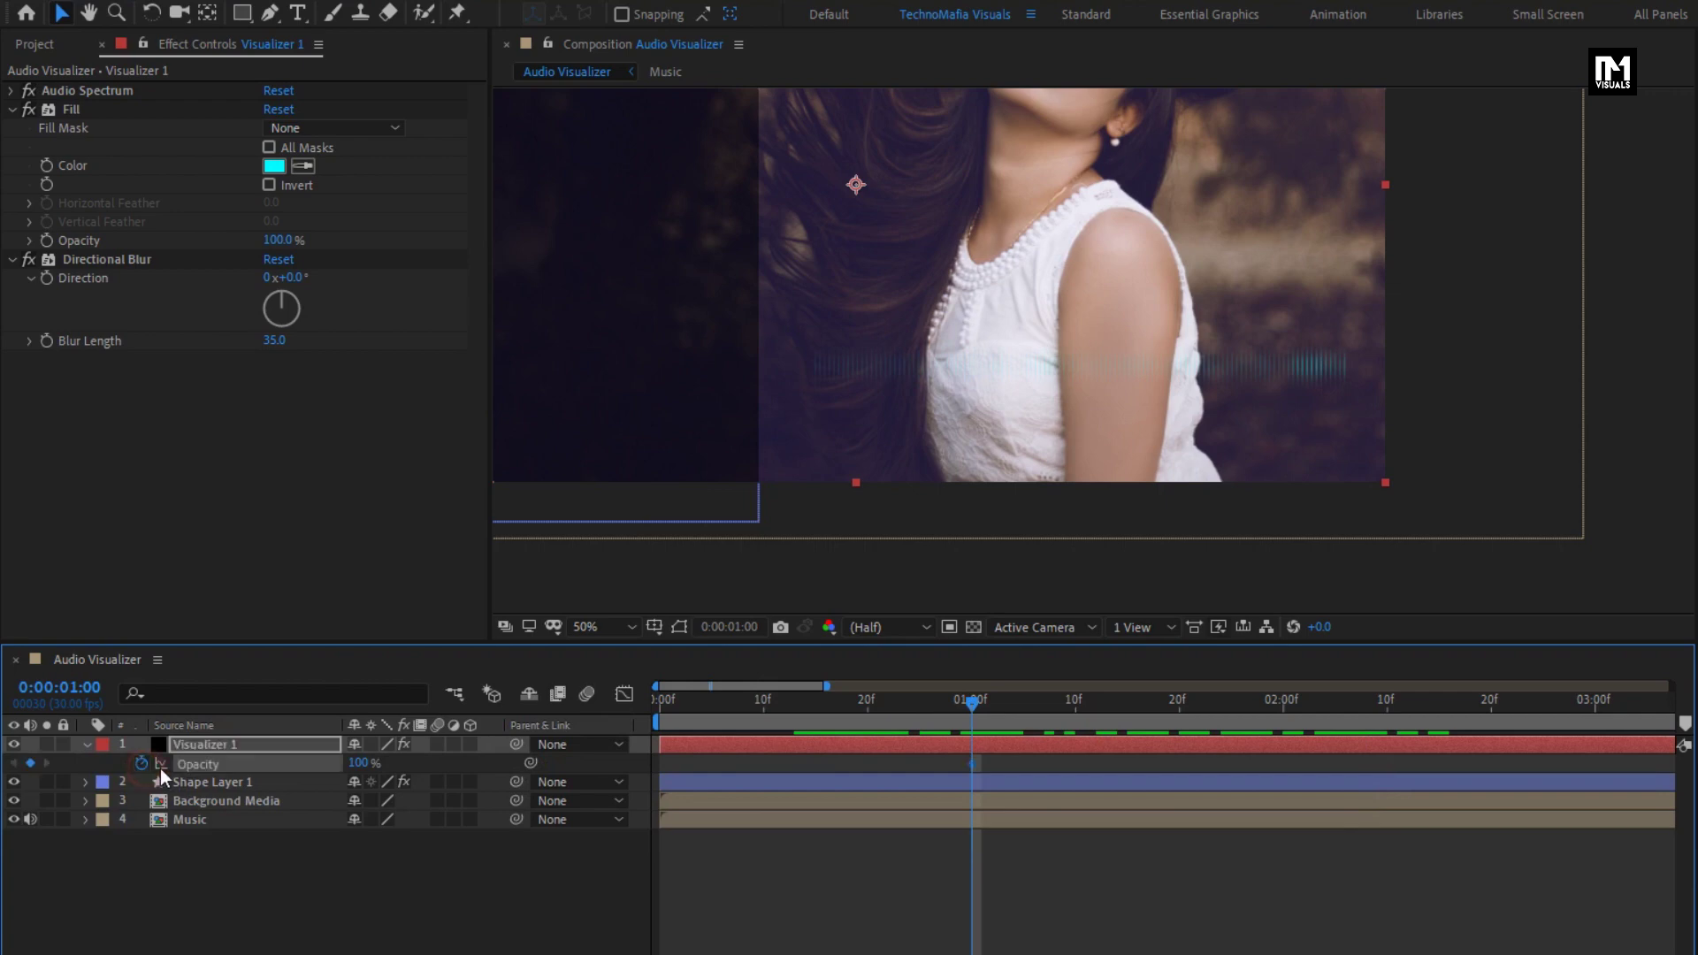
left_click(651, 704)
left_click(369, 763)
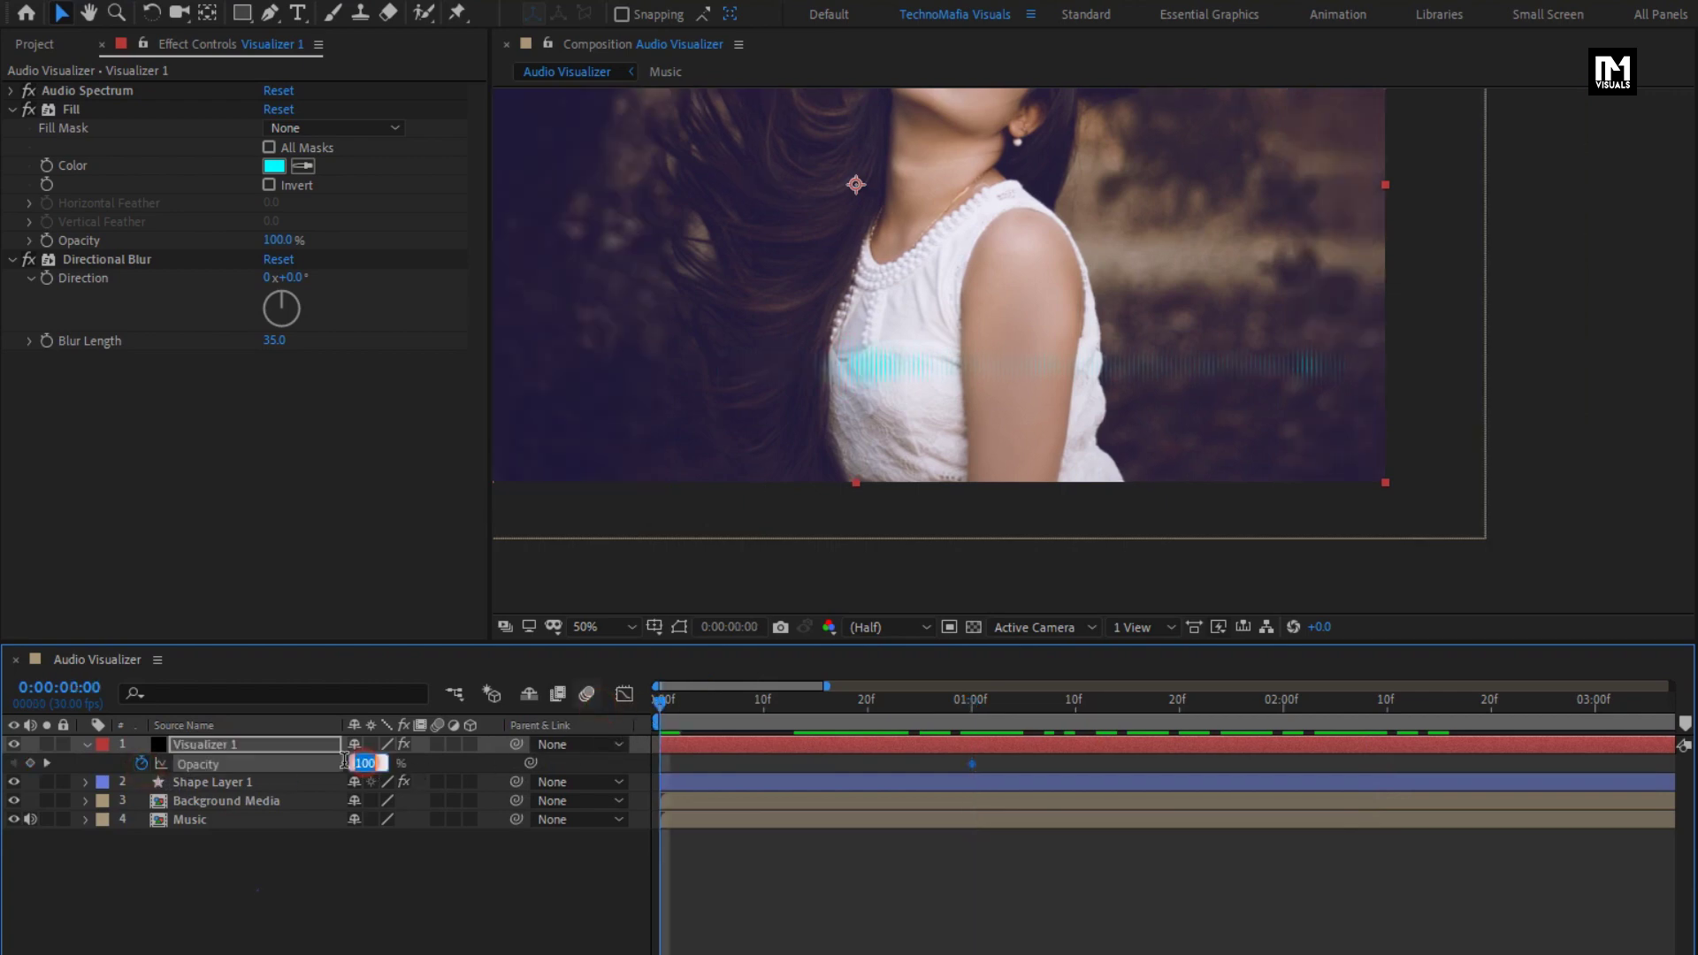
type("0")
key("Return")
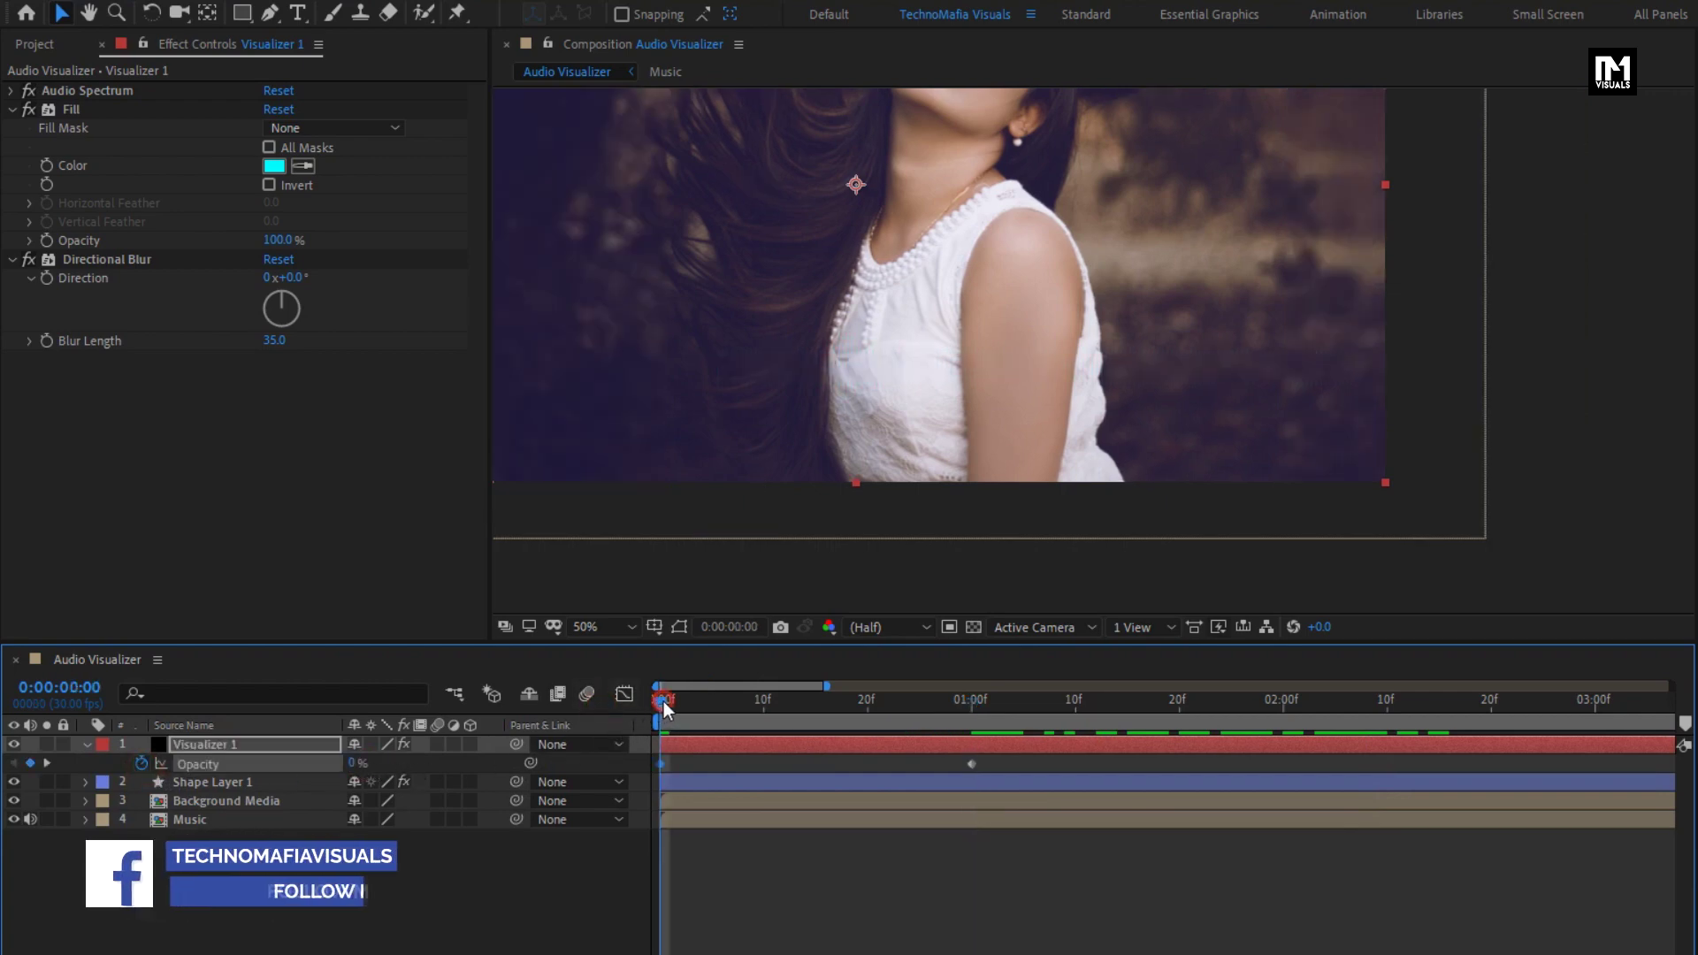
left_click_drag(663, 702, 816, 702)
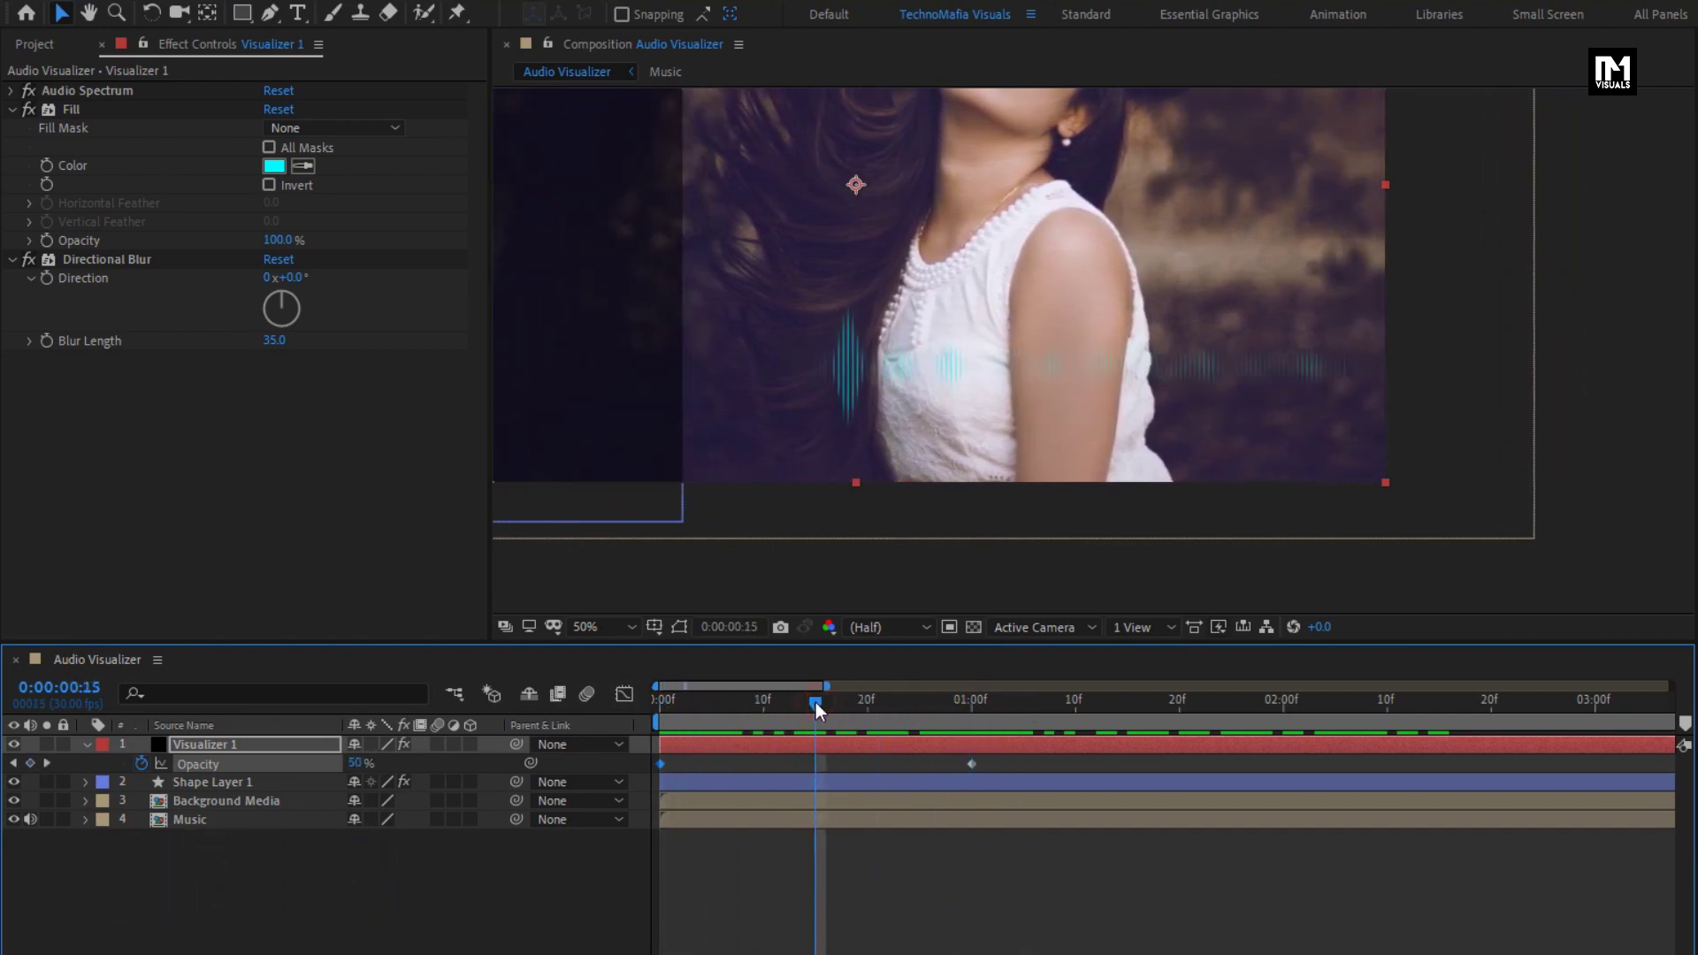
- Duplicate Visualizer 1 and set the copy's Audio Spectrum thickness to 1.5
key("ctrl+d")
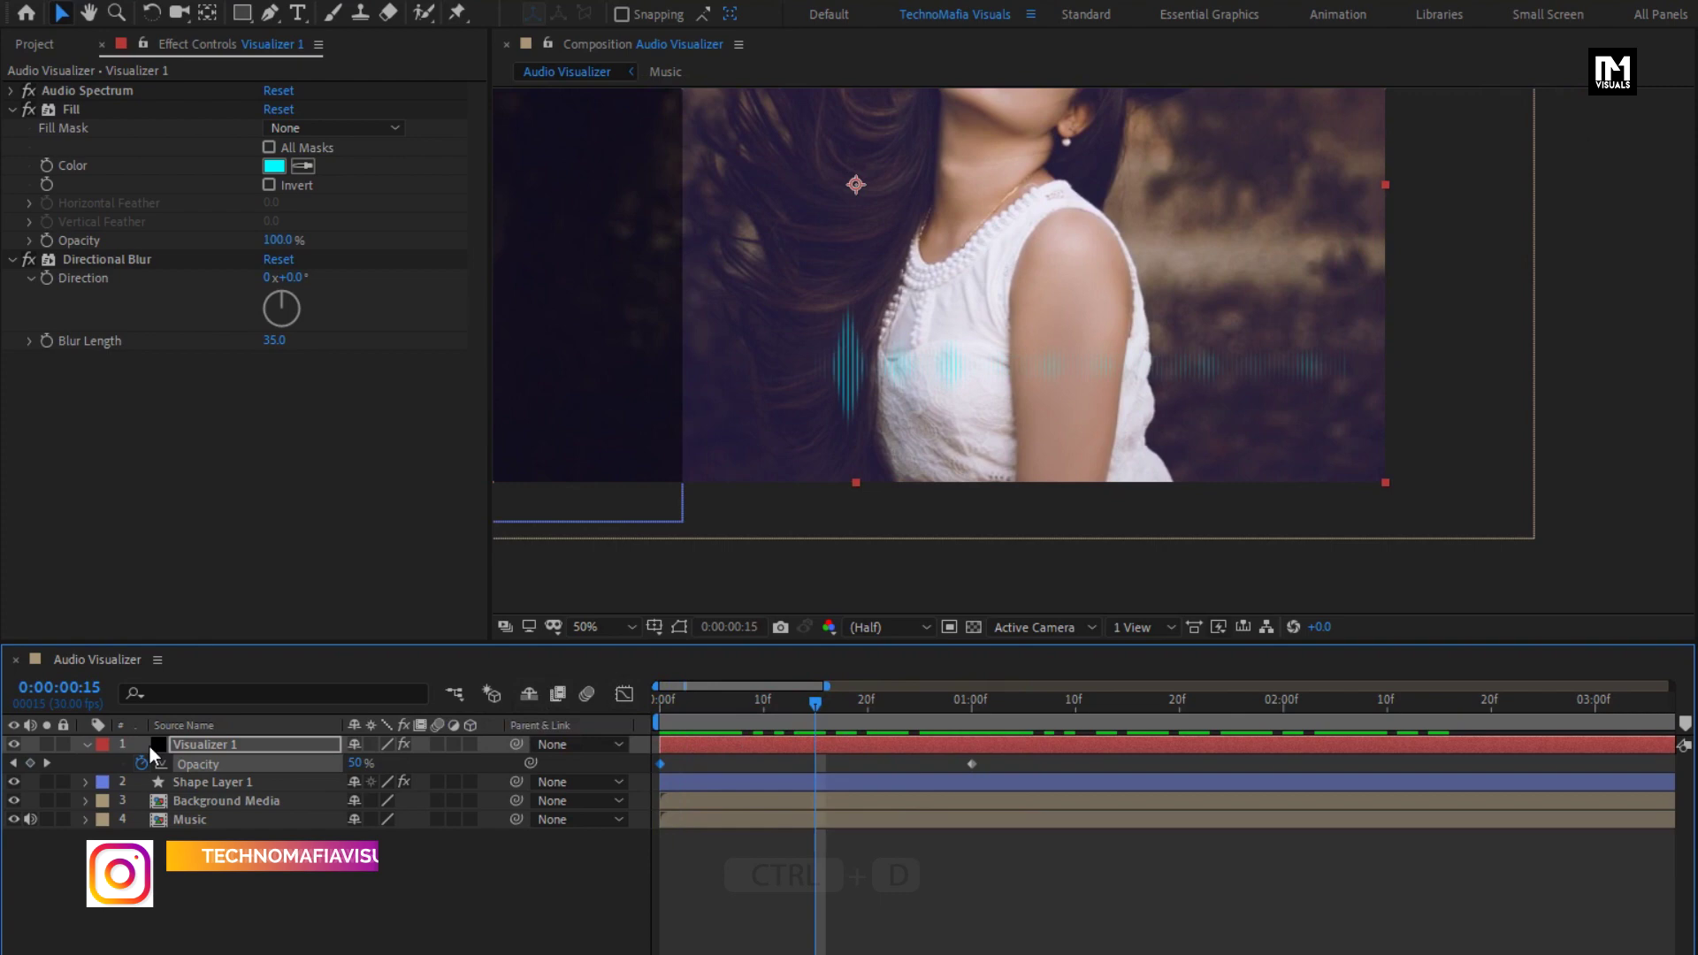
left_click(86, 745)
left_click(195, 750)
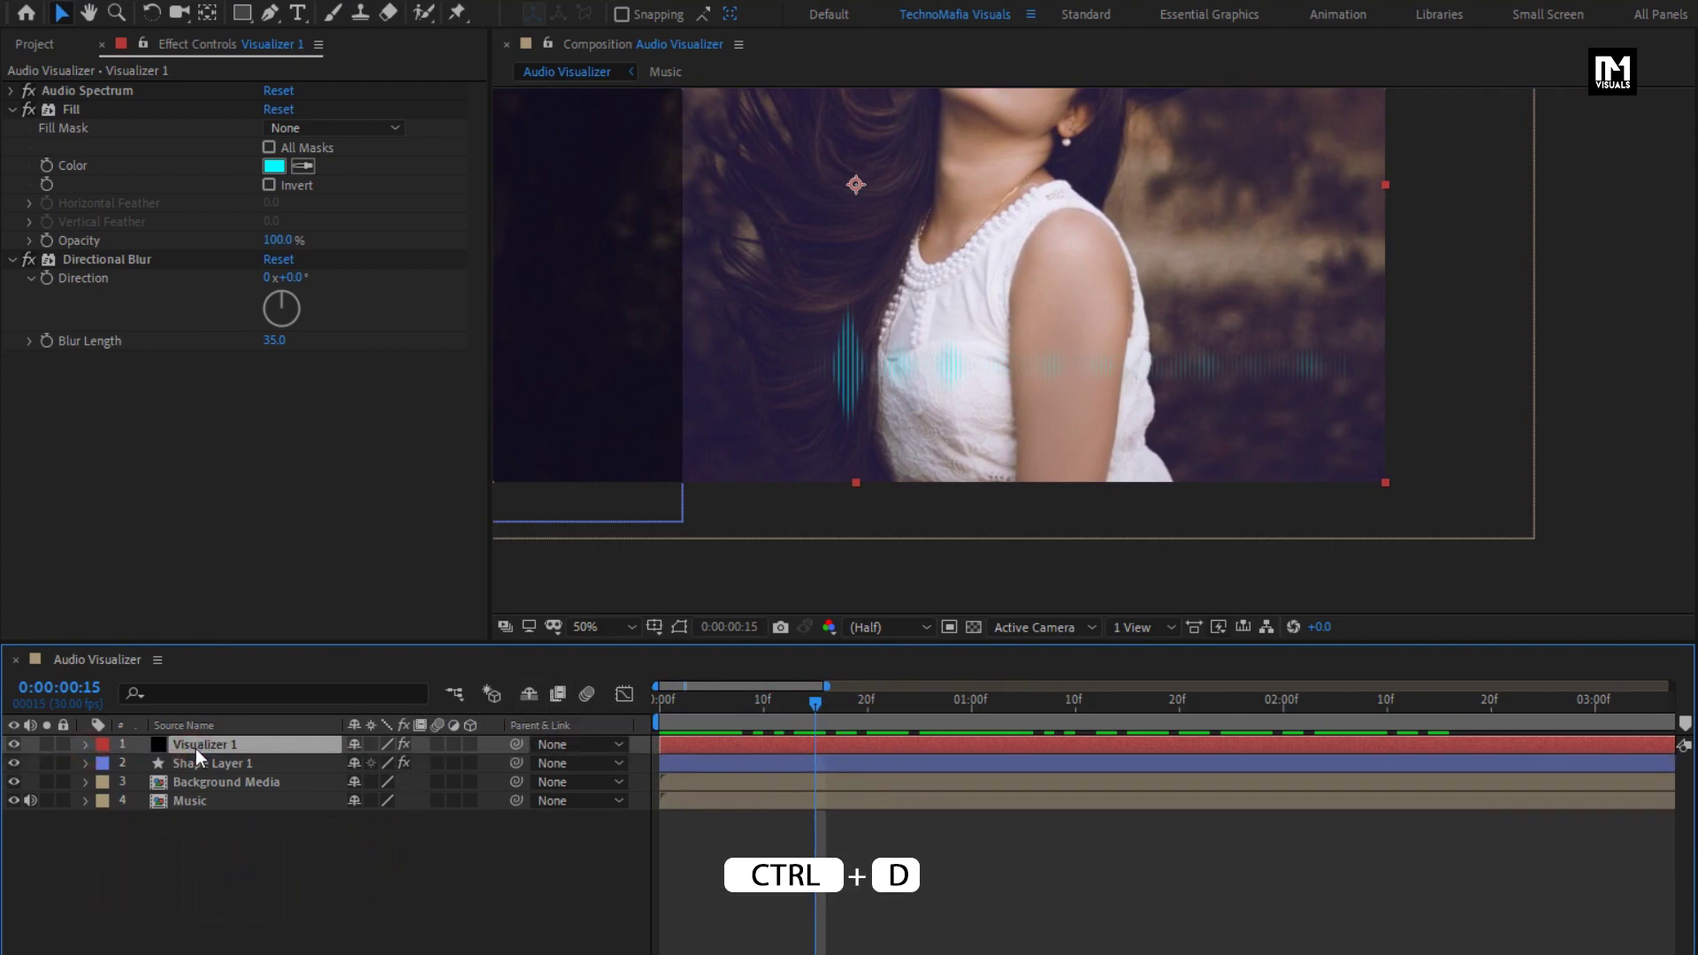
key("ctrl+d")
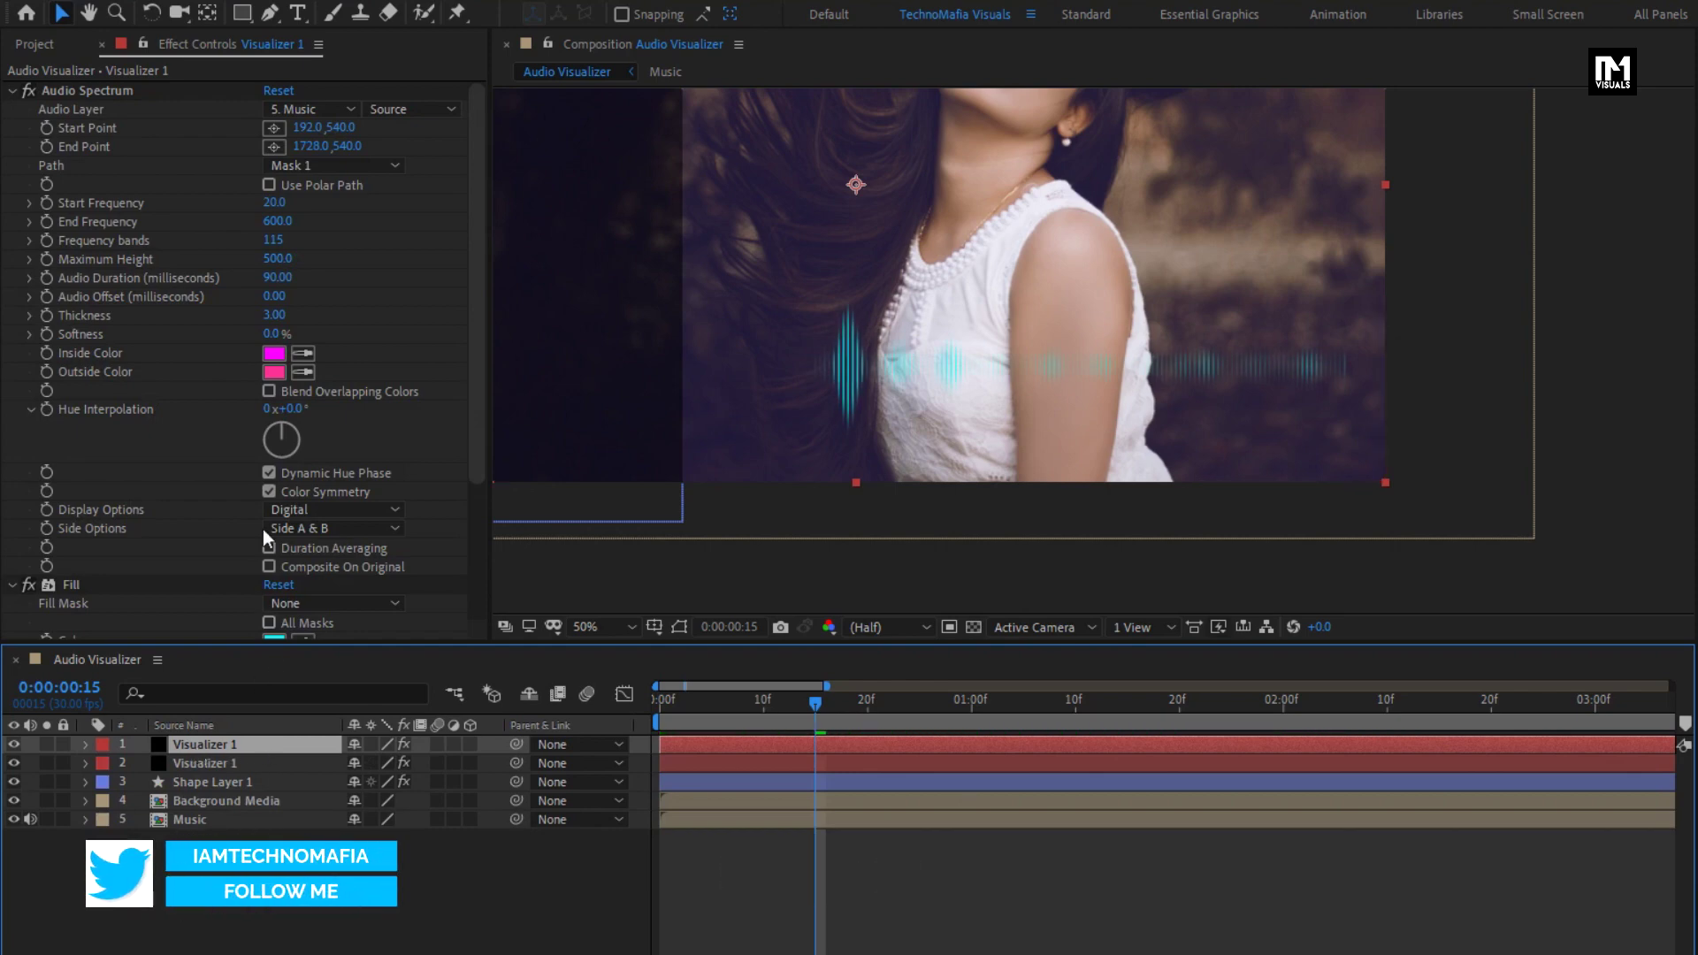
left_click(274, 315)
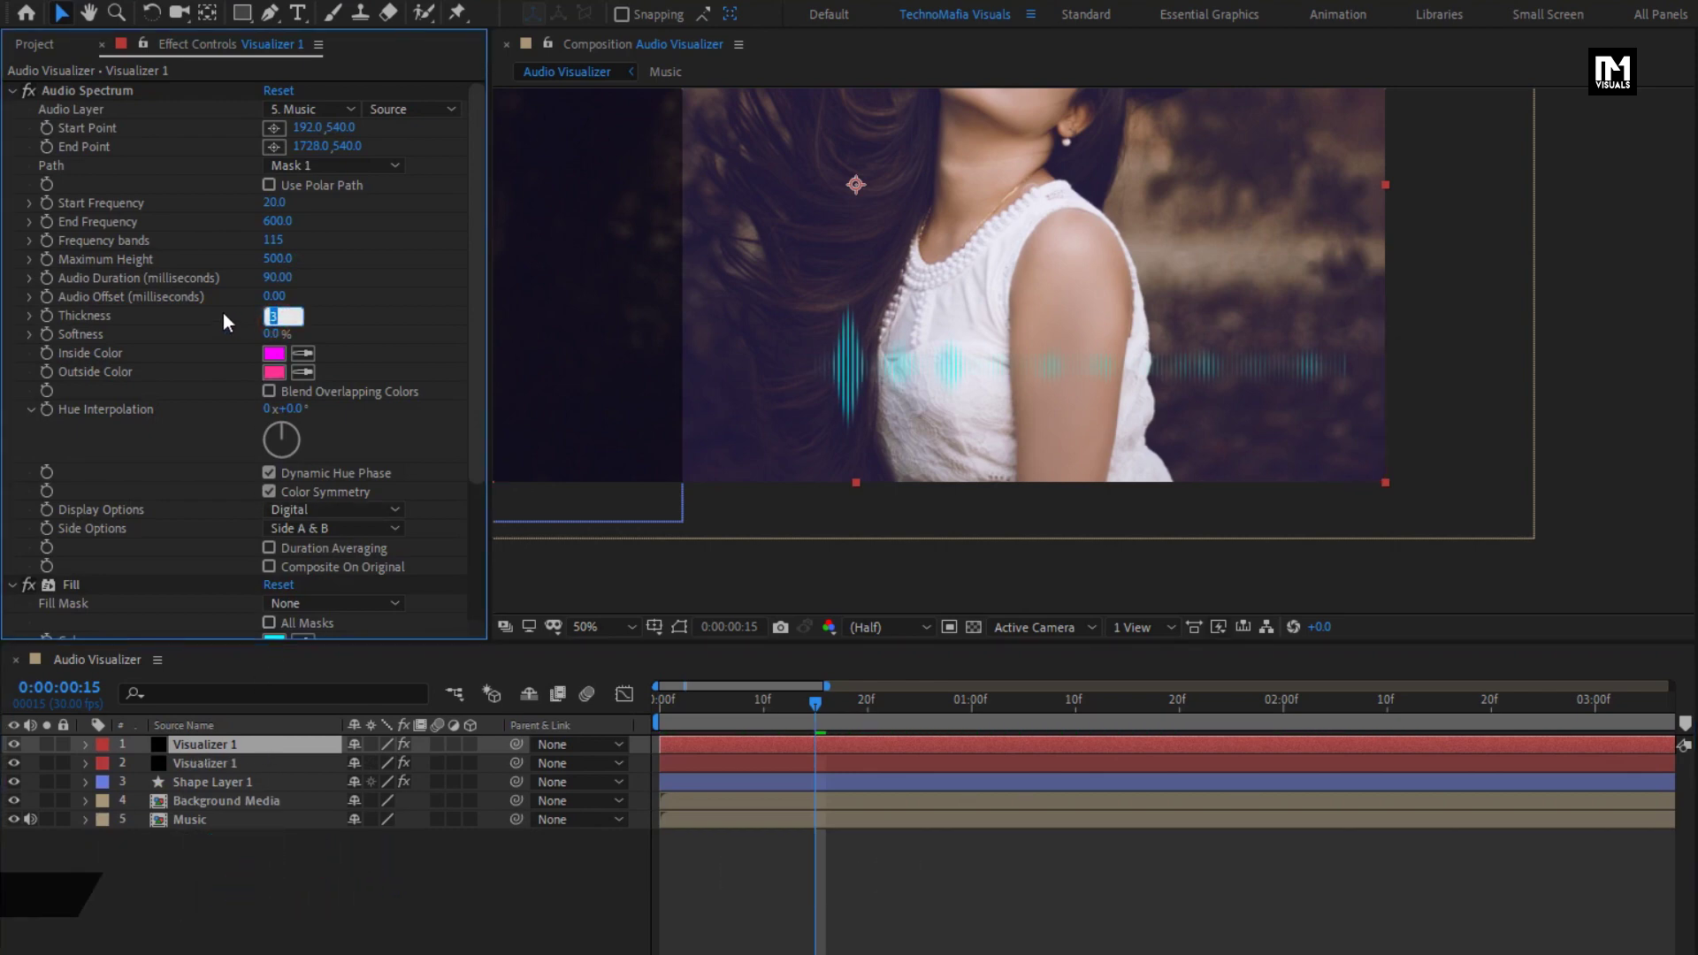
type("1.5")
key("Return")
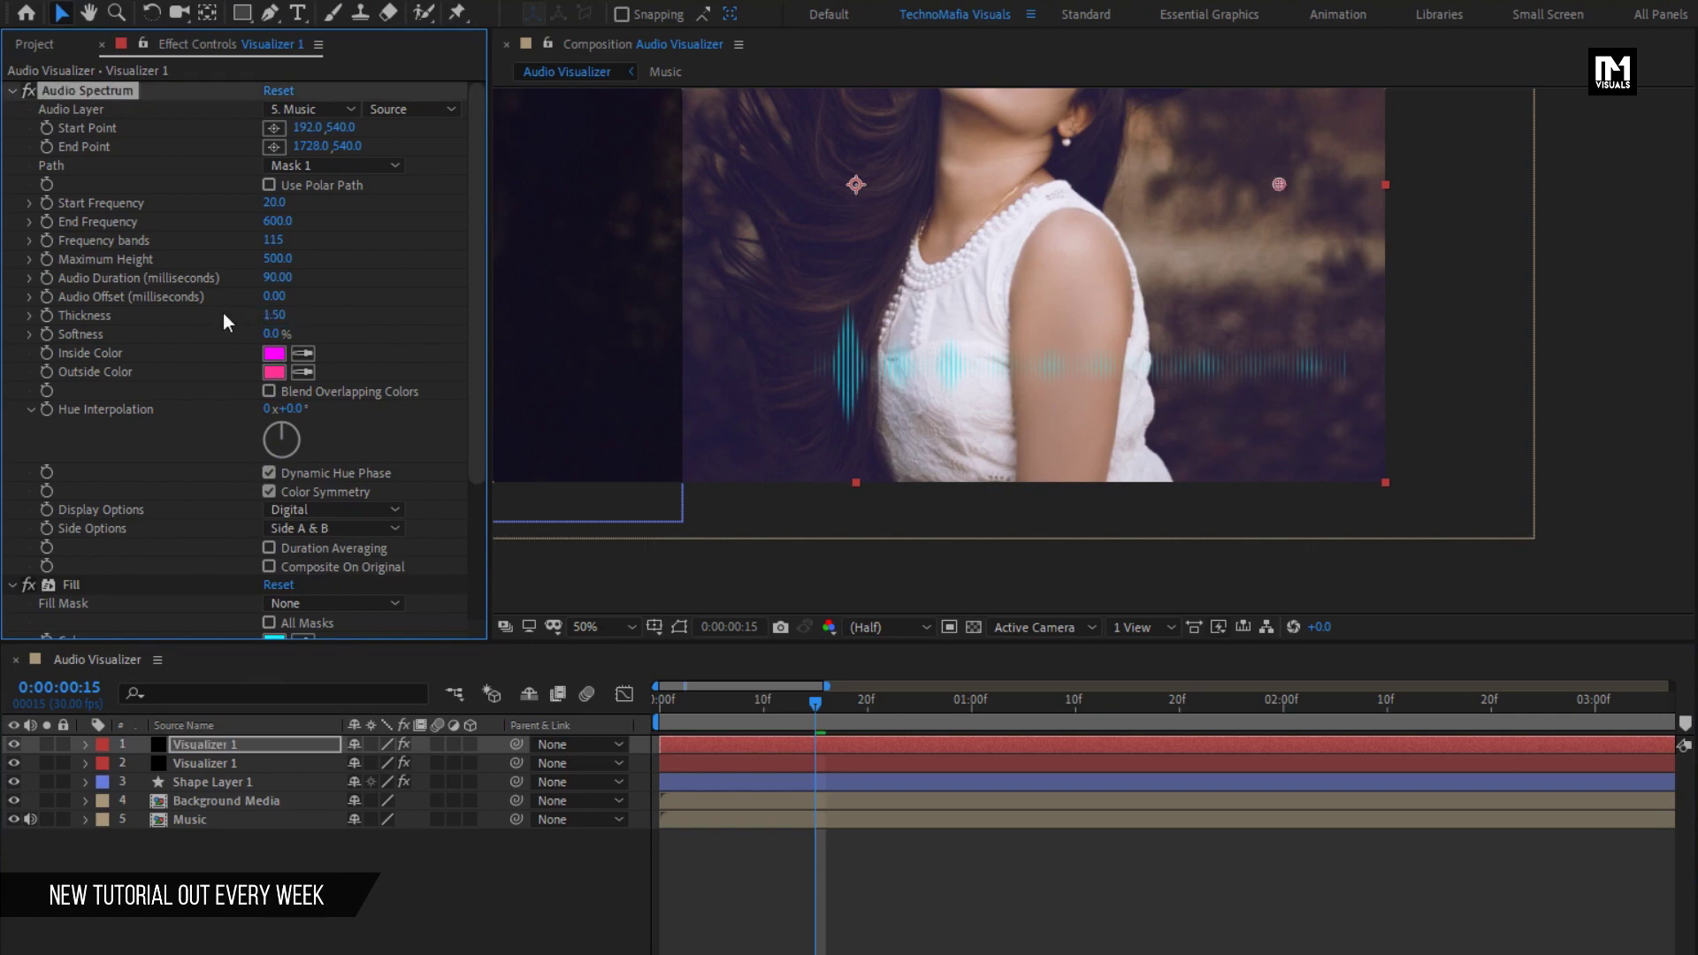
- Change the duplicate's Fill colour to white FFFFFF and preview the thinner bars
left_click(13, 91)
left_click(275, 166)
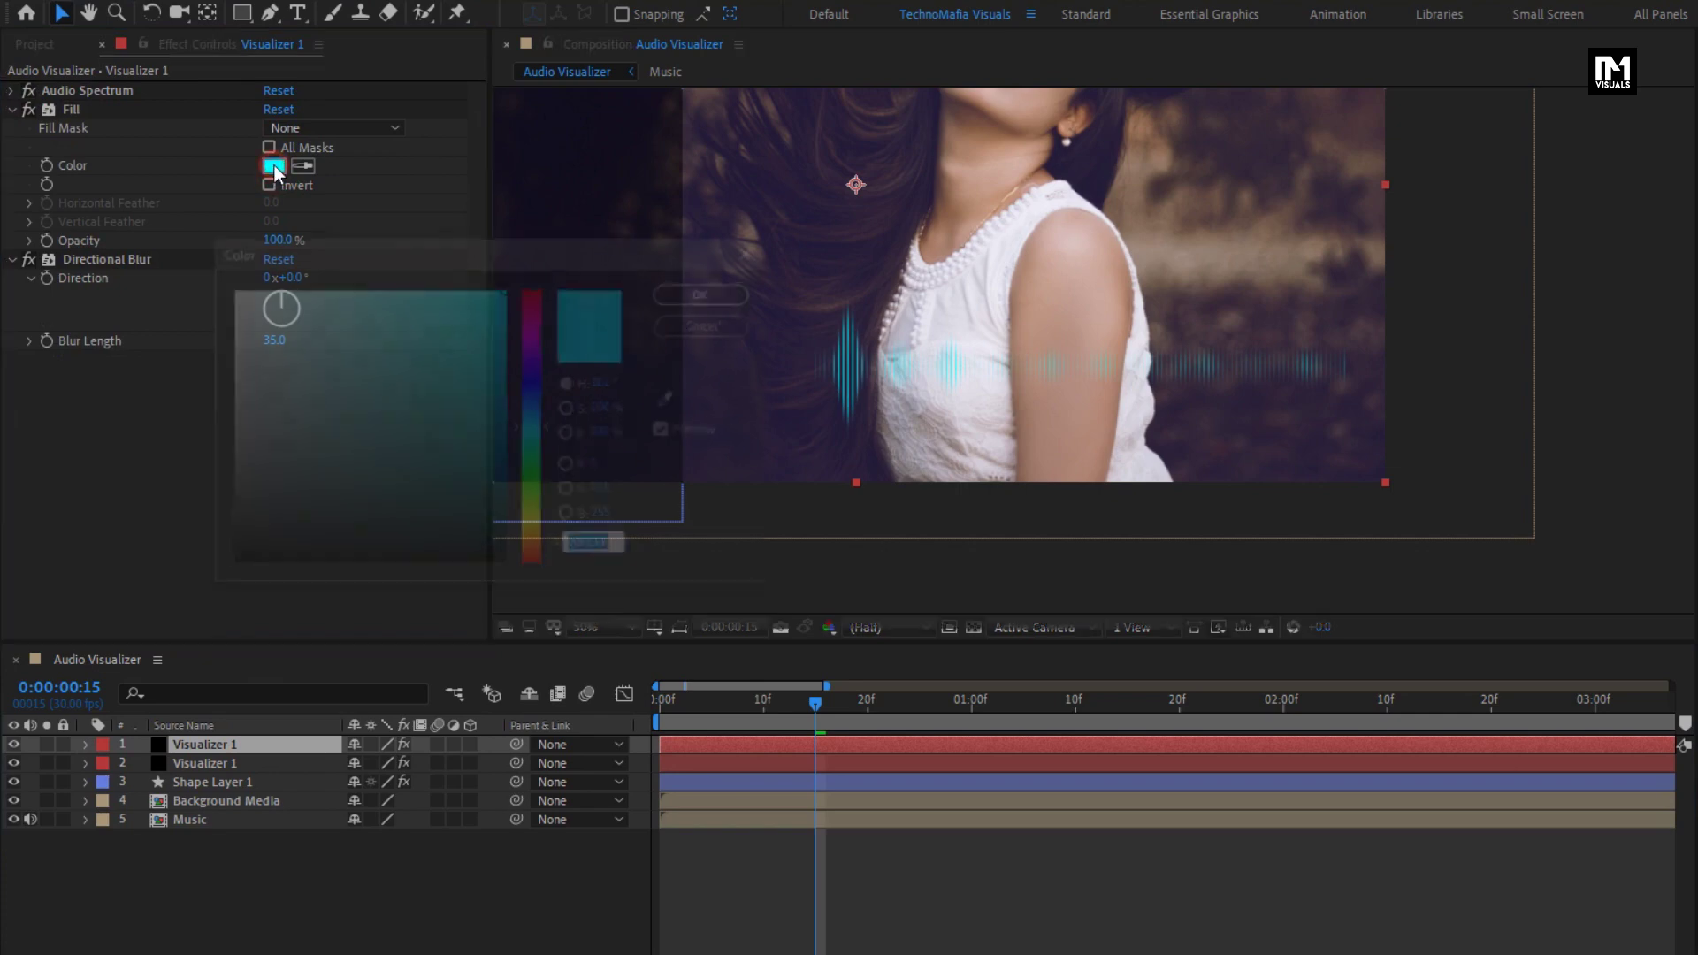
type("FFFFFF")
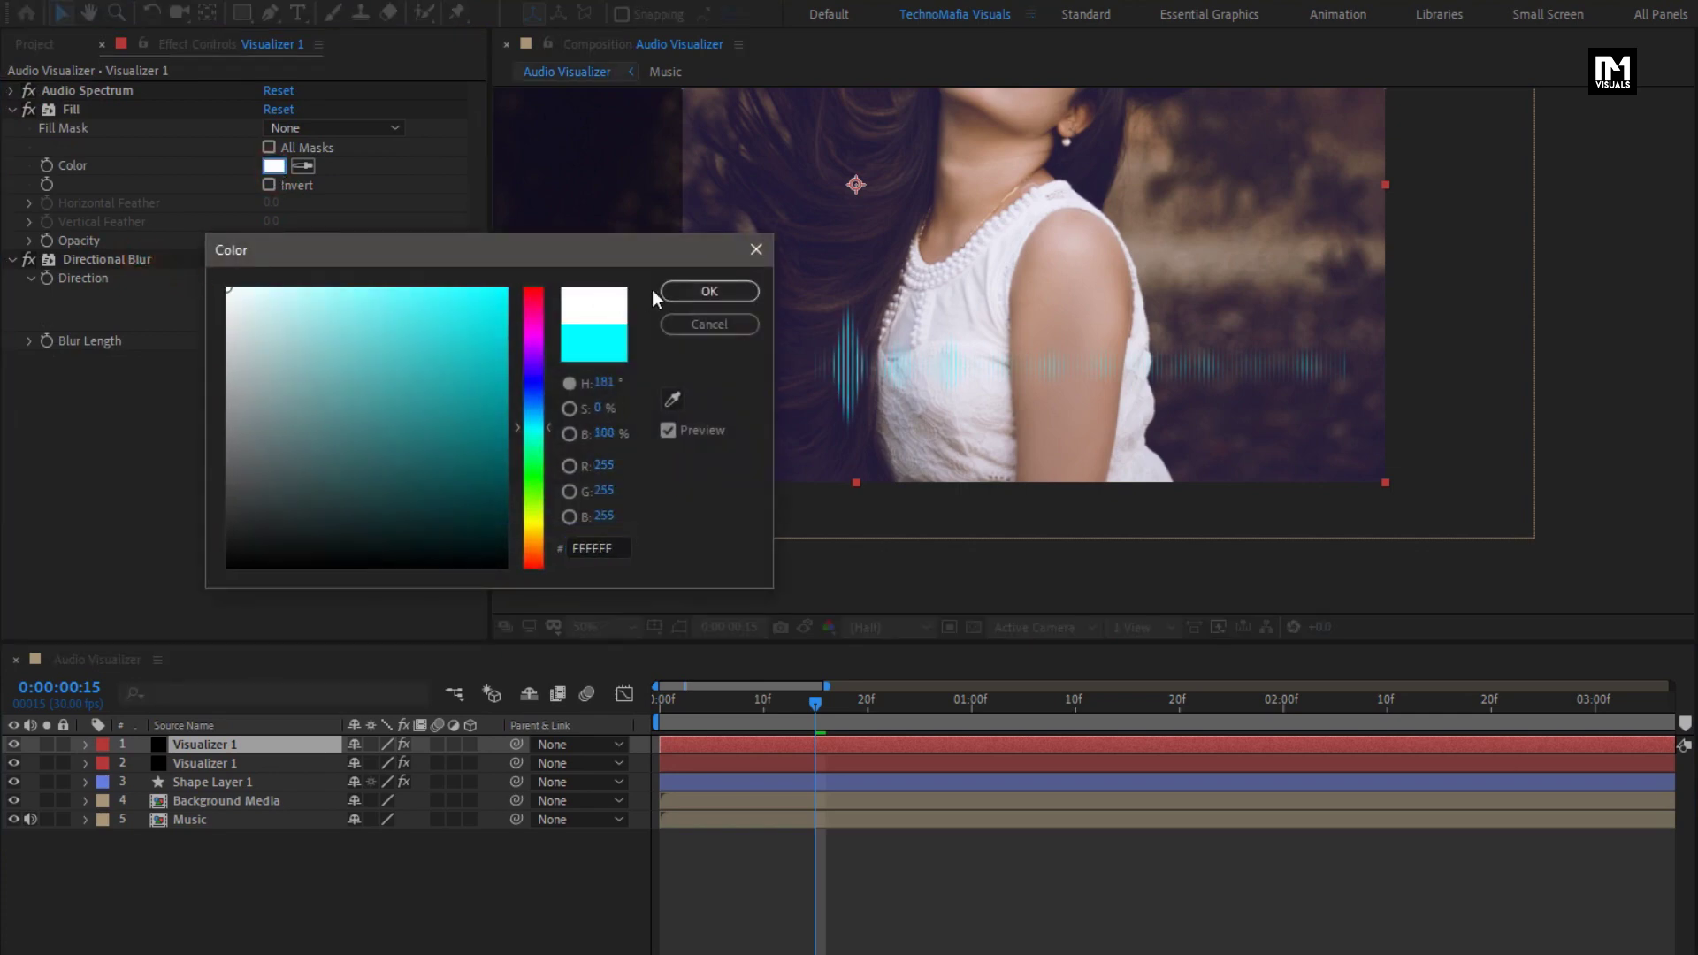
left_click(702, 291)
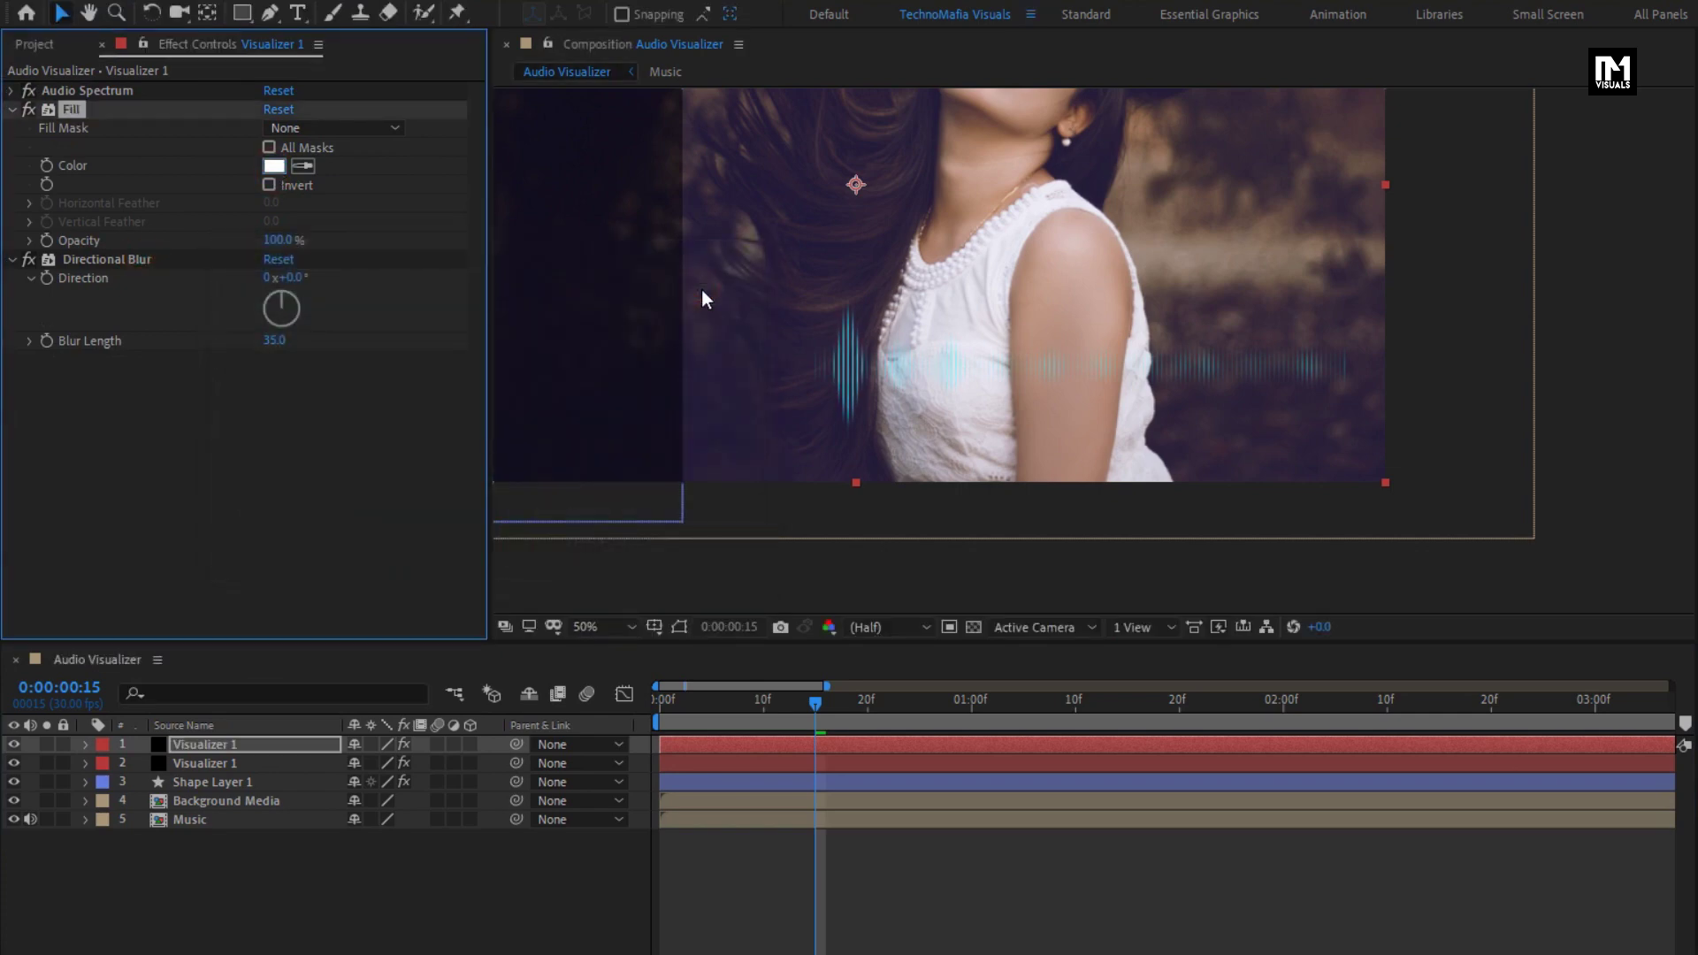
left_click_drag(703, 711, 1085, 698)
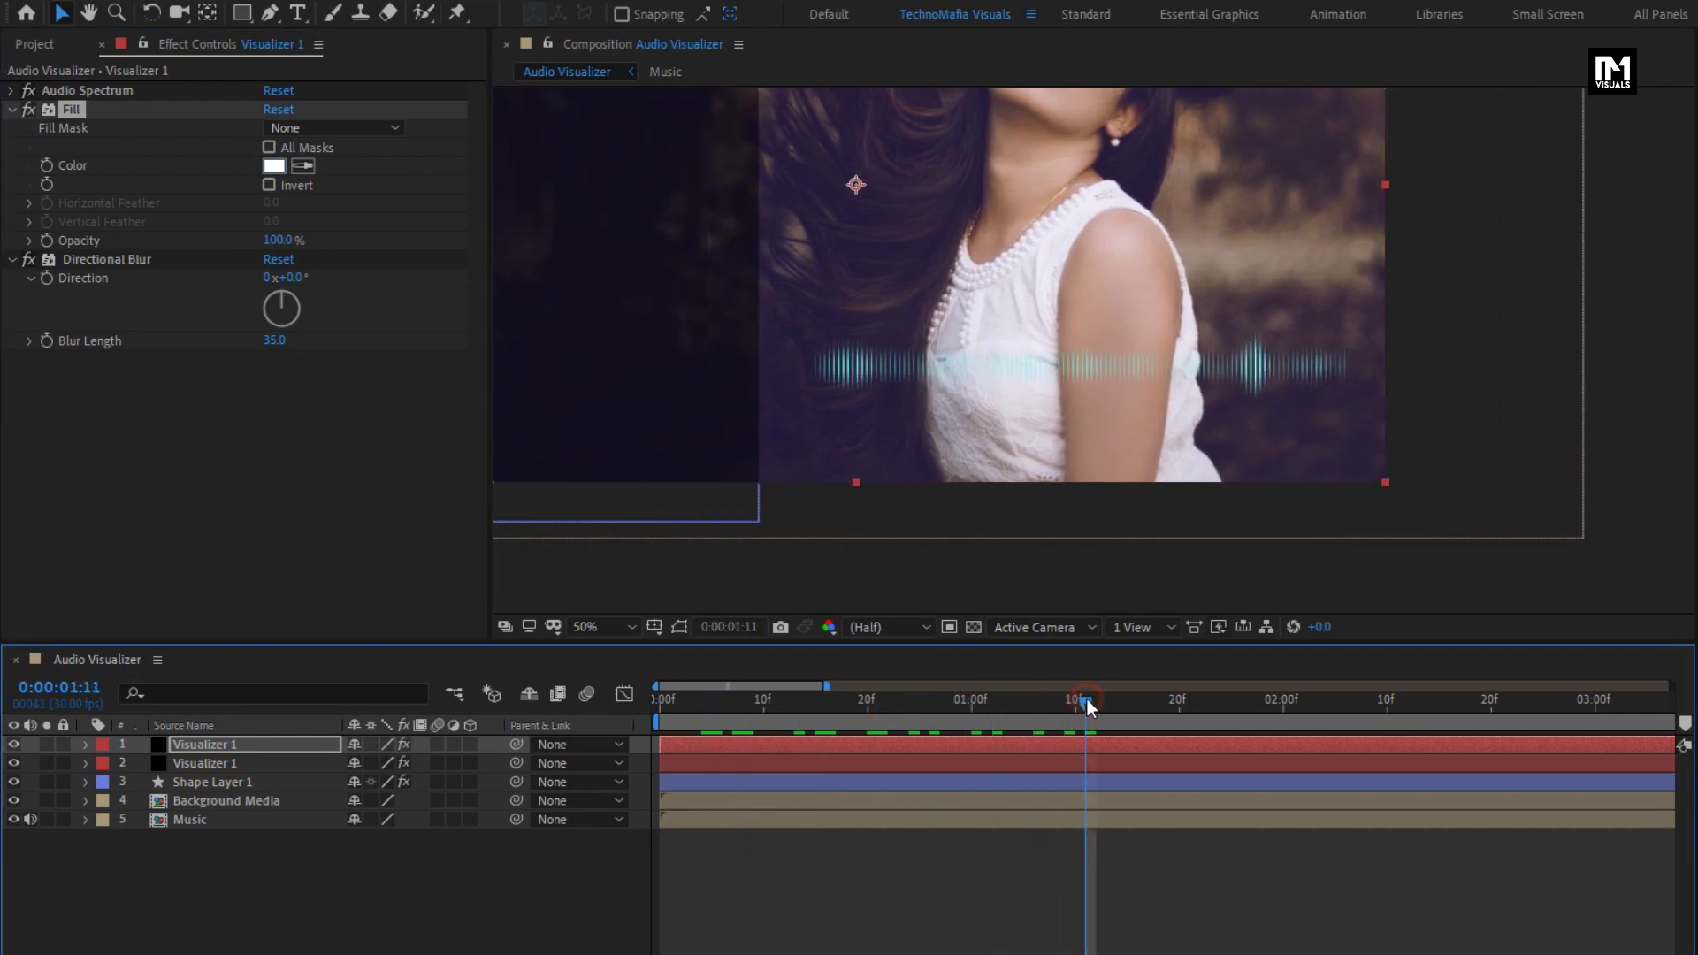
- Set the viewer magnification to Fit up to 100% and deselect all layers
left_click(586, 627)
left_click(603, 672)
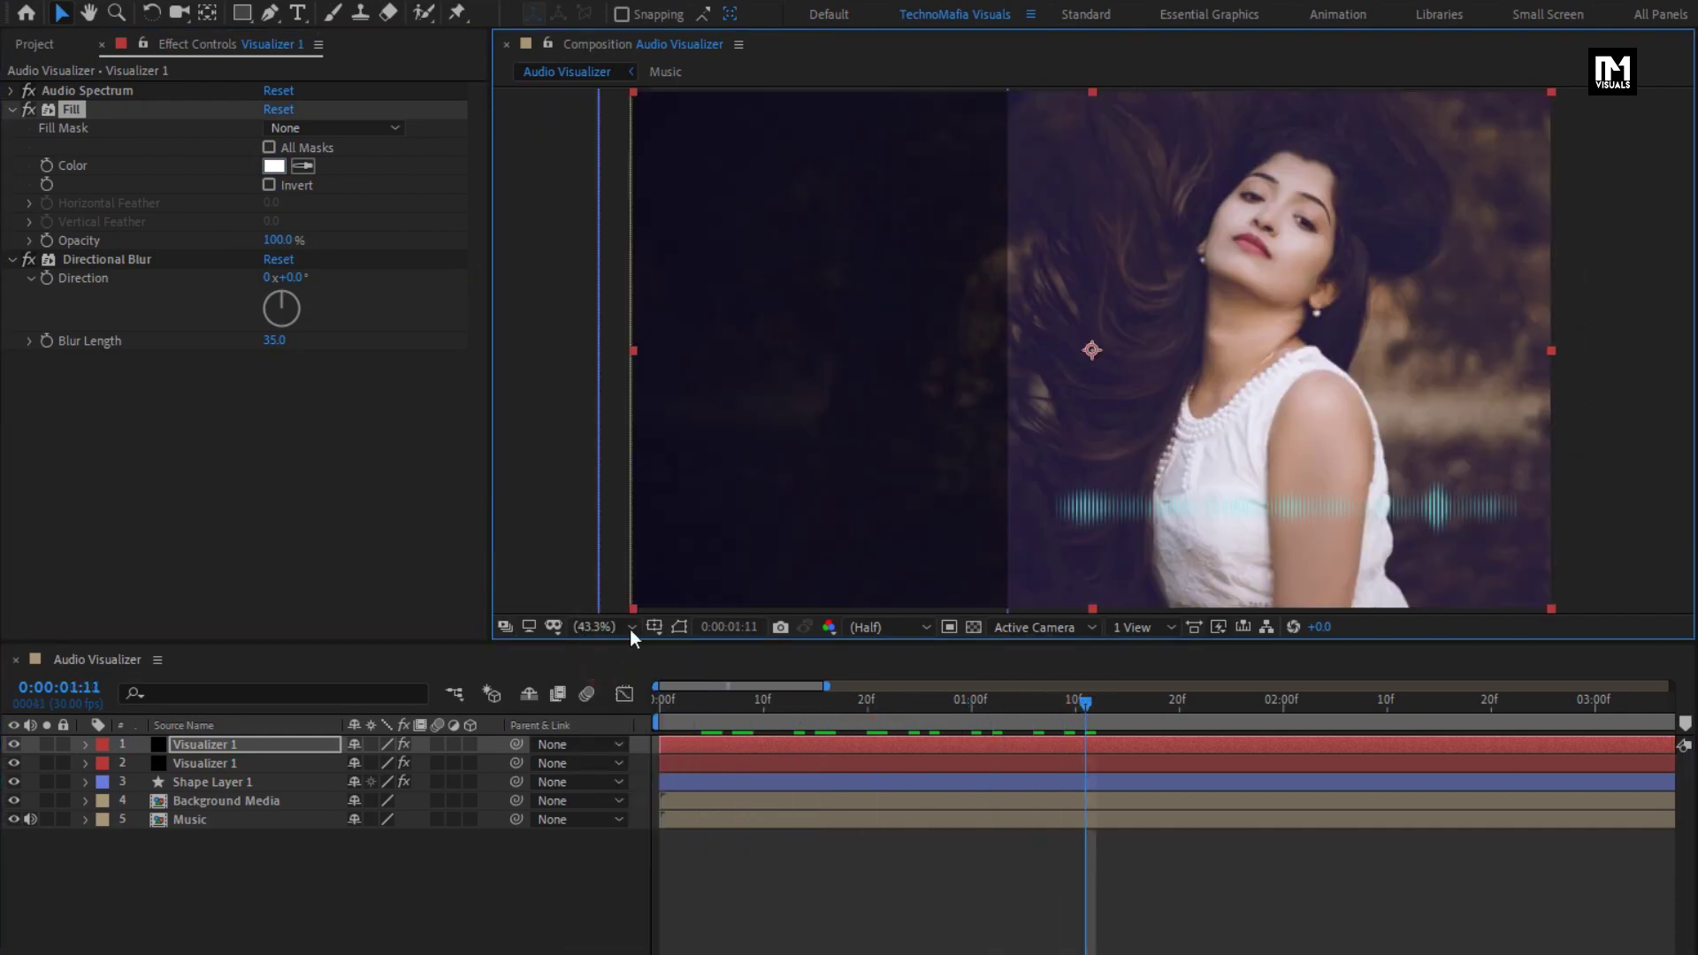
left_click(317, 904)
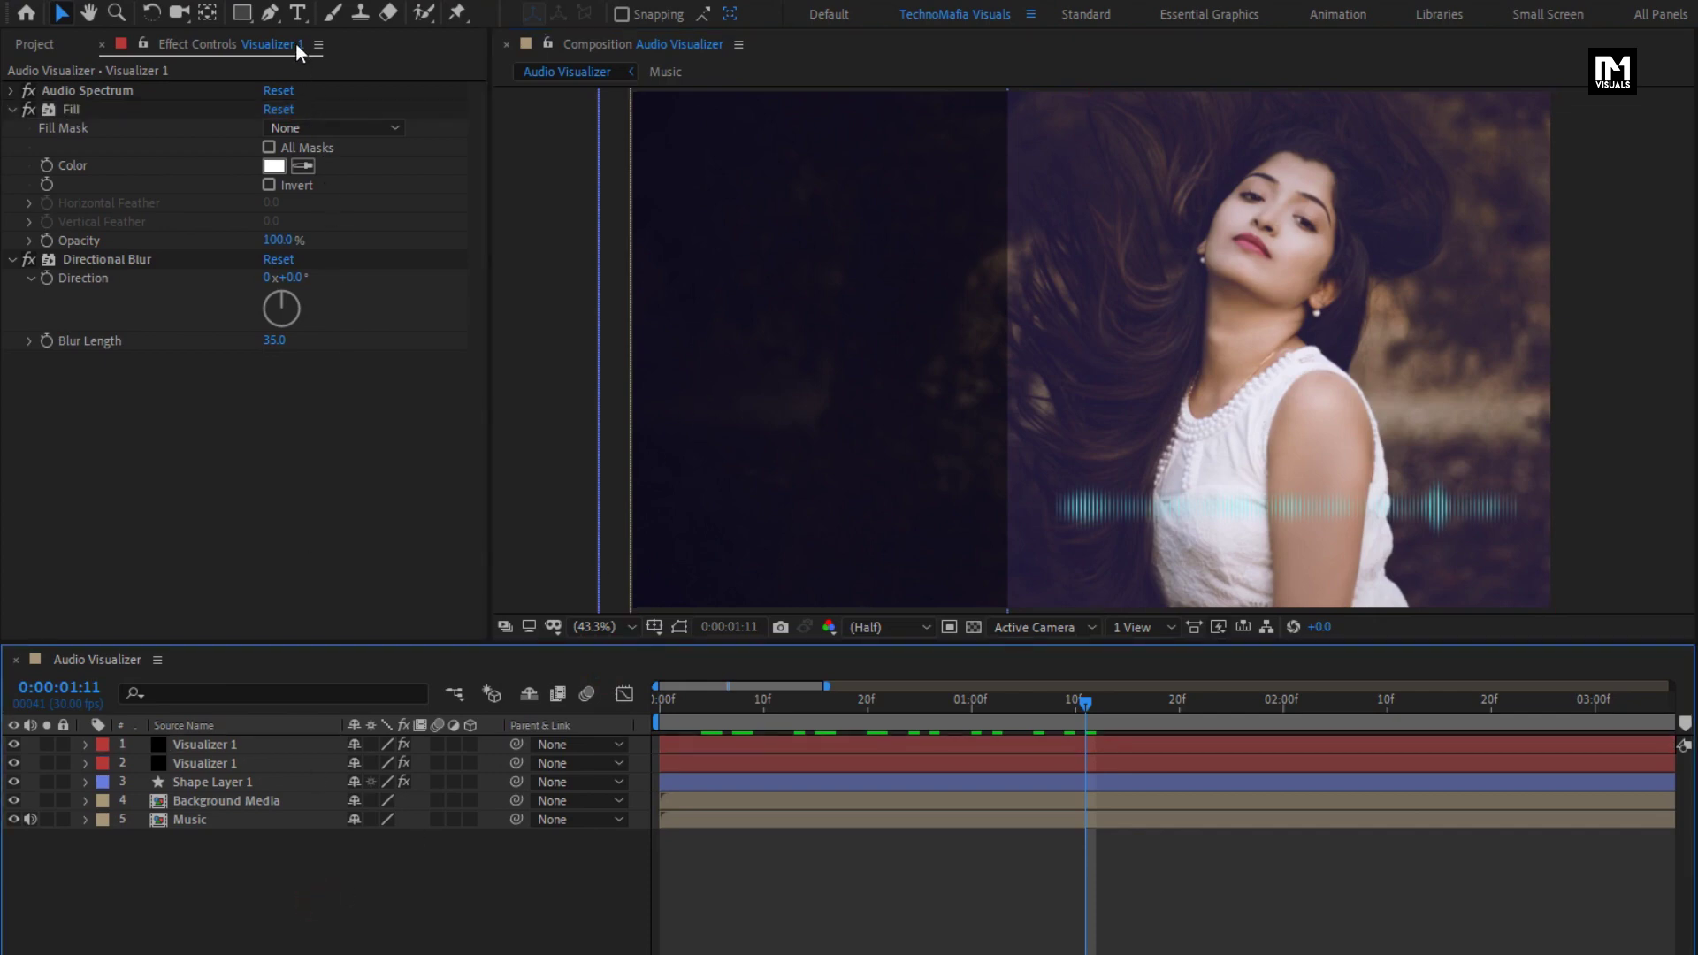
left_click(298, 12)
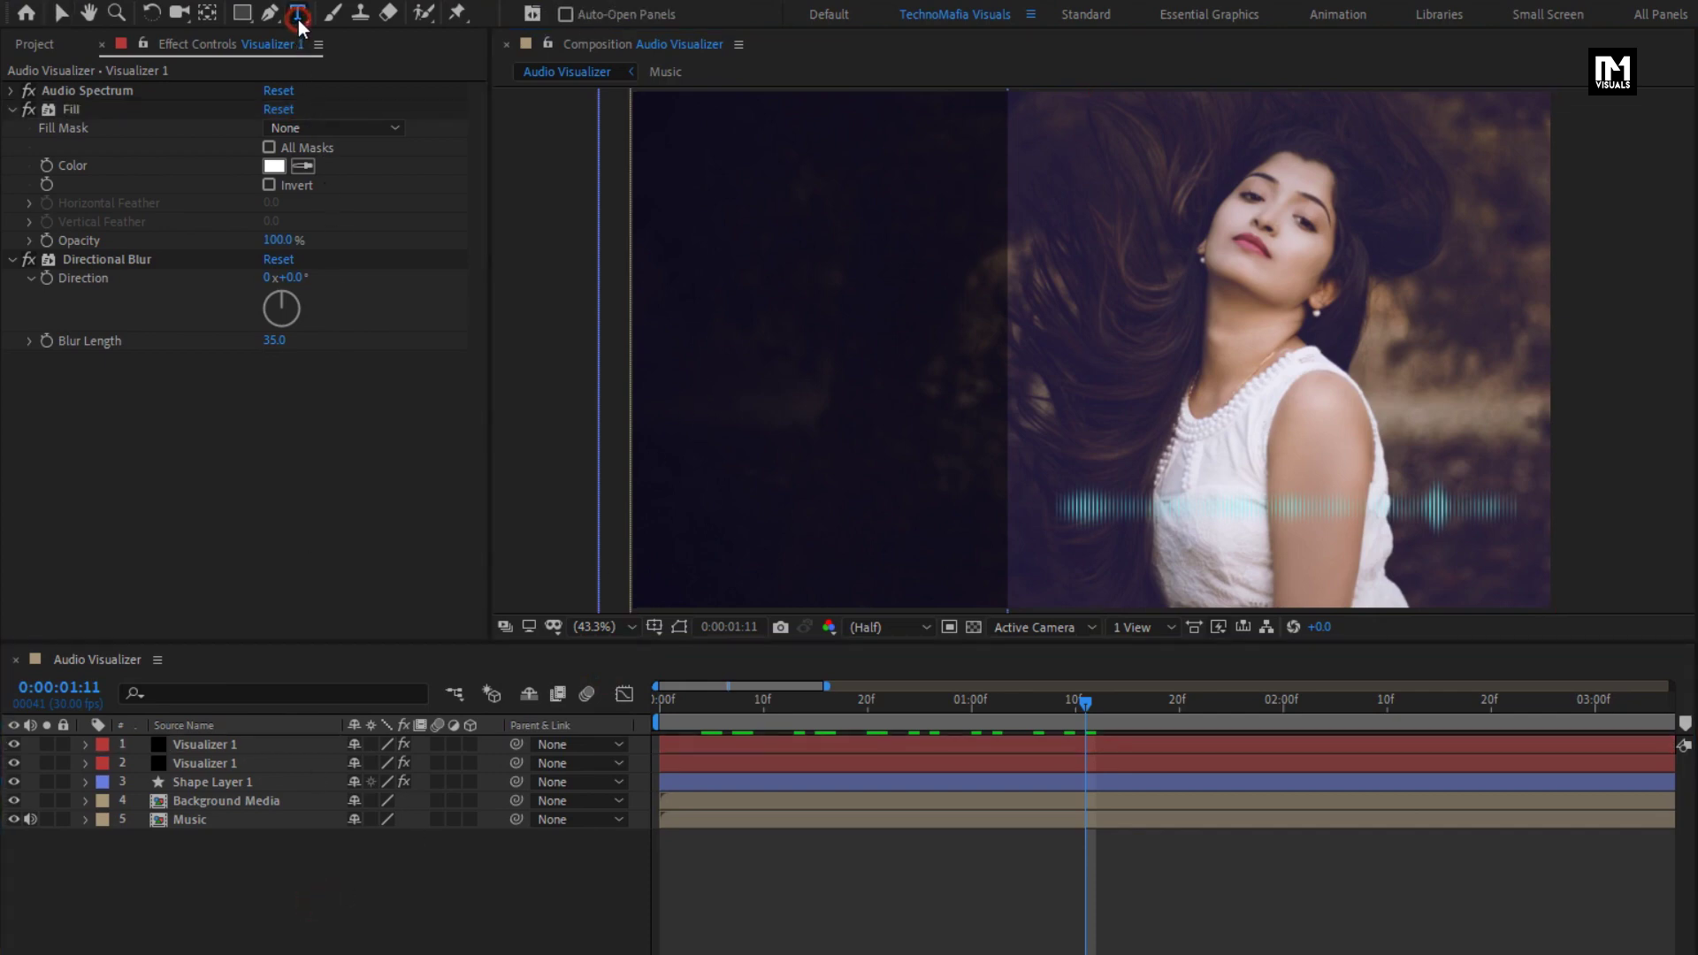
- Create a HEART text layer in the dark upper-left area of the frame
left_click(769, 168)
type("H")
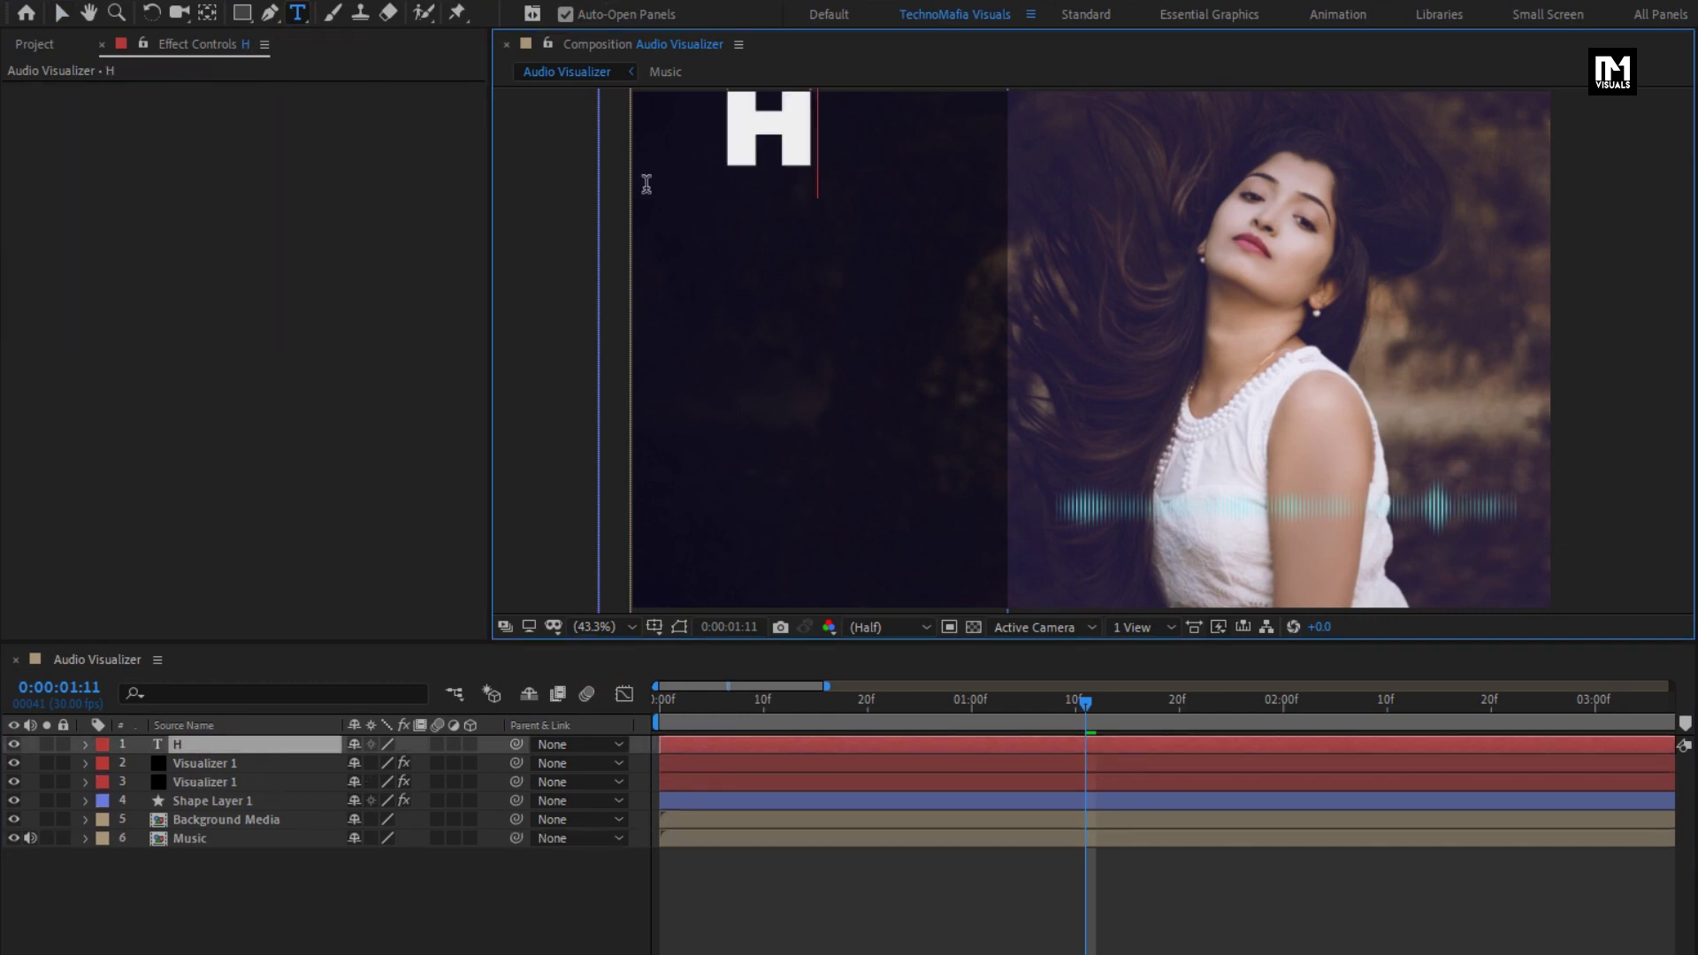
type("EART")
key("KP_Enter")
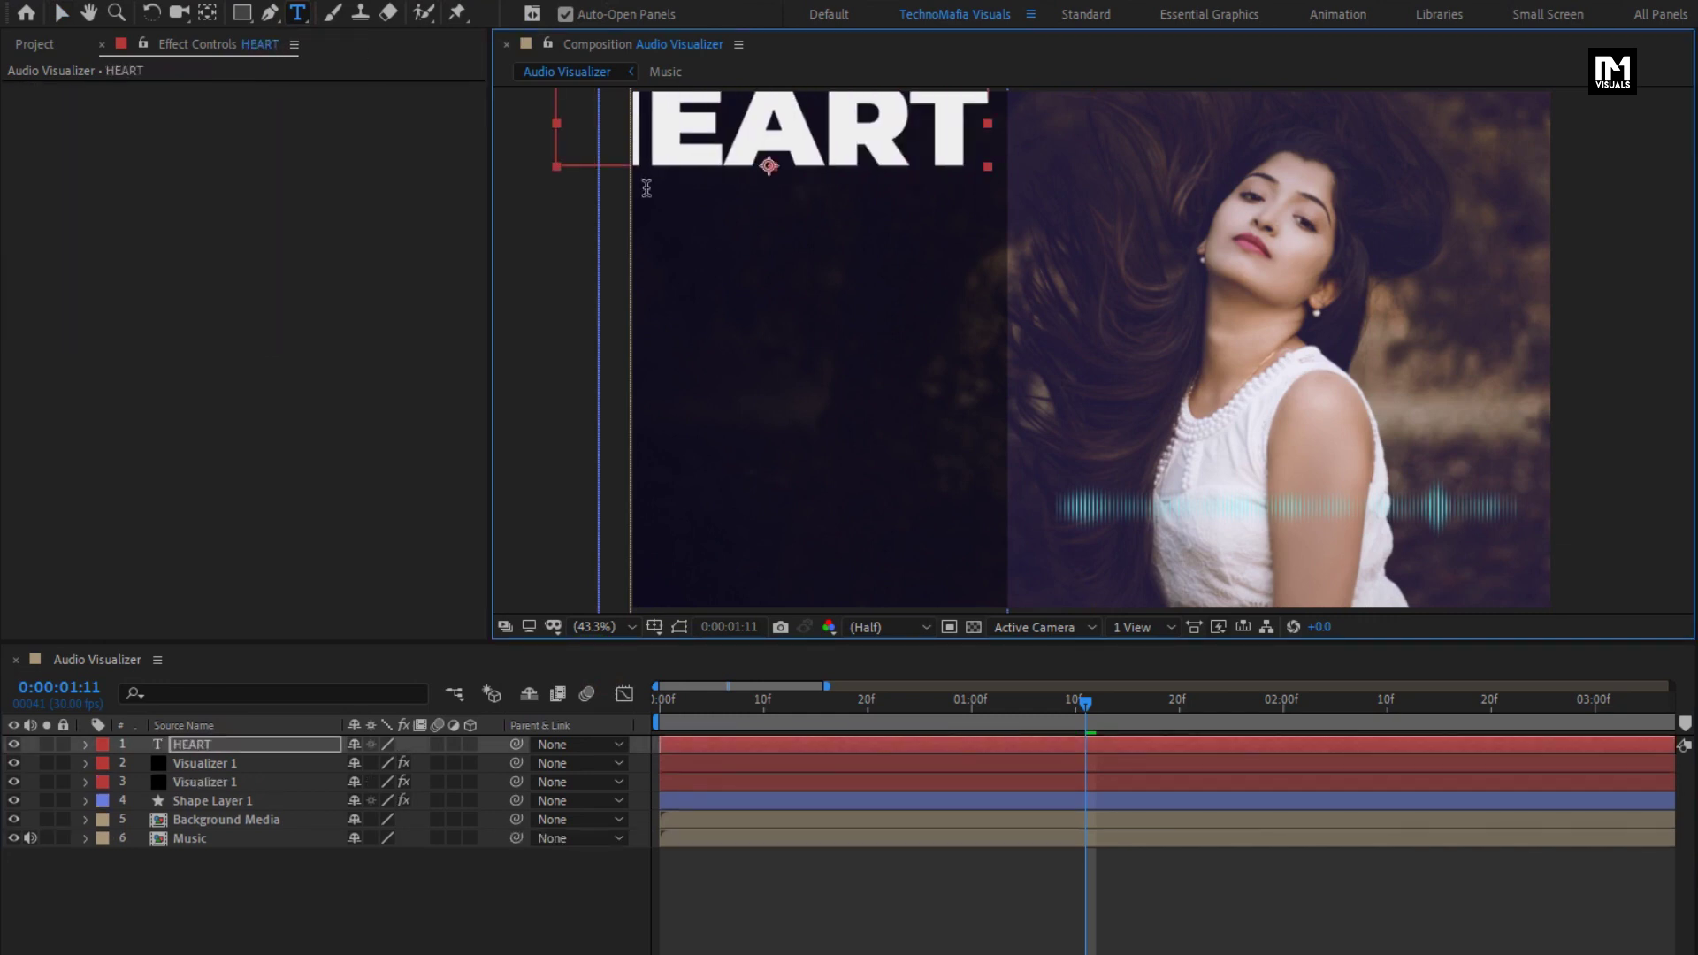
key("v")
left_click_drag(690, 149, 748, 192)
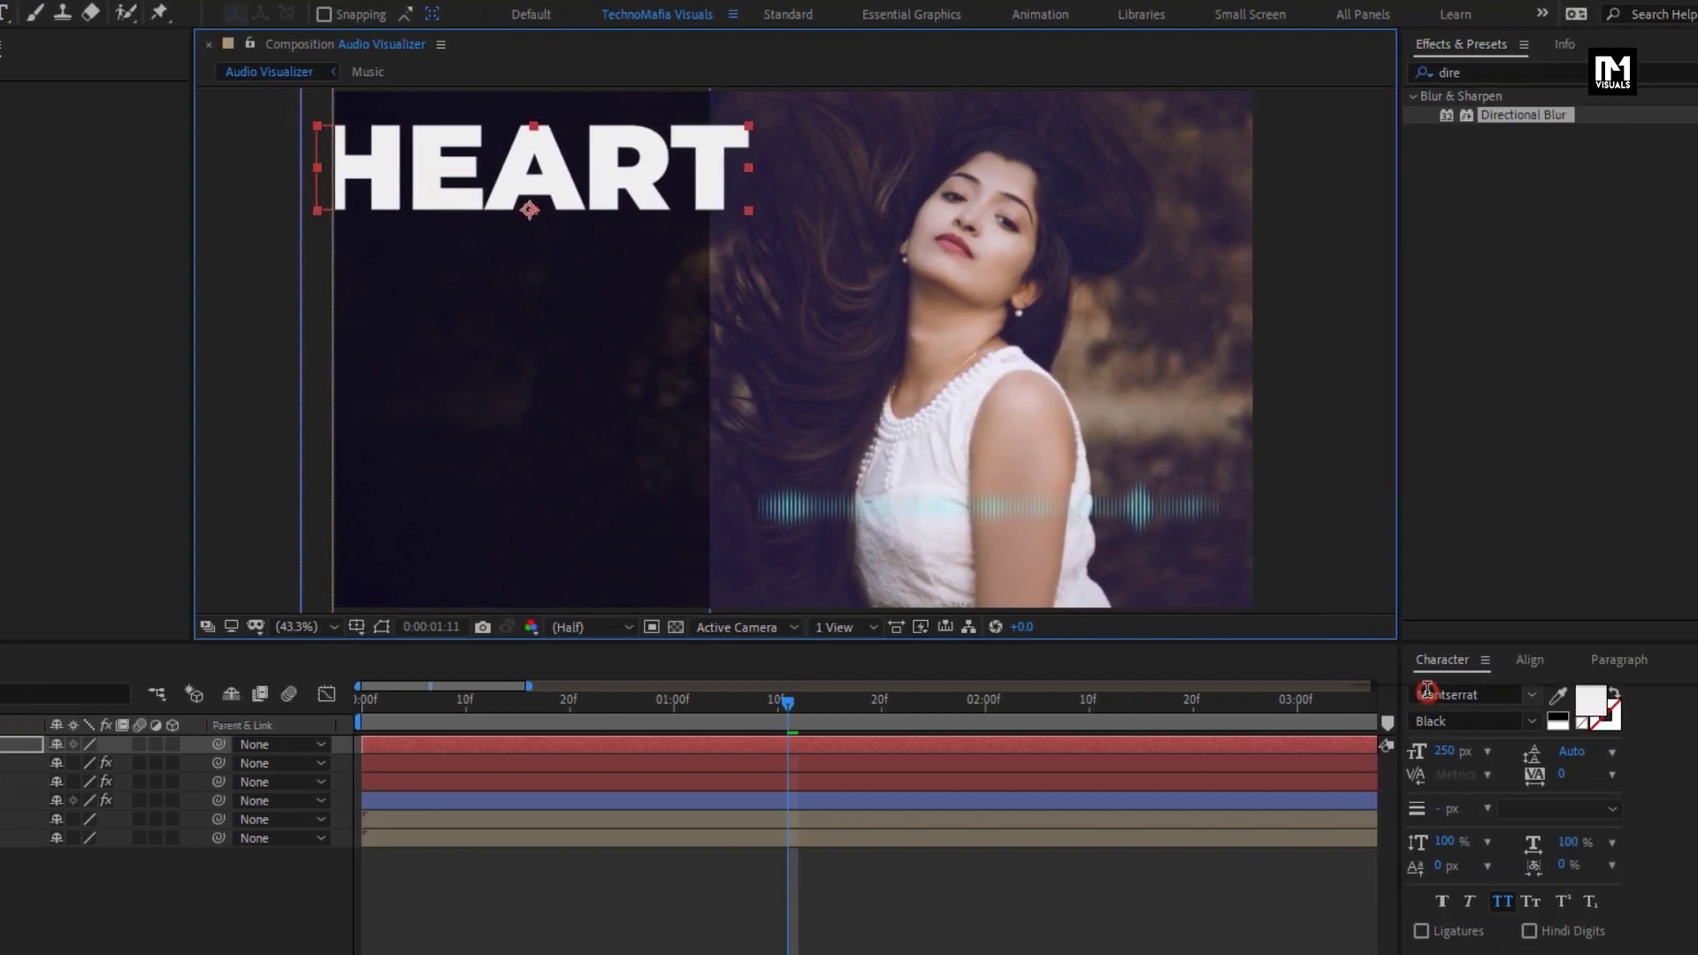
- Set HEART to Uni Sans Heavy CAPS at 127 px and nudge it upward
left_click(1426, 694)
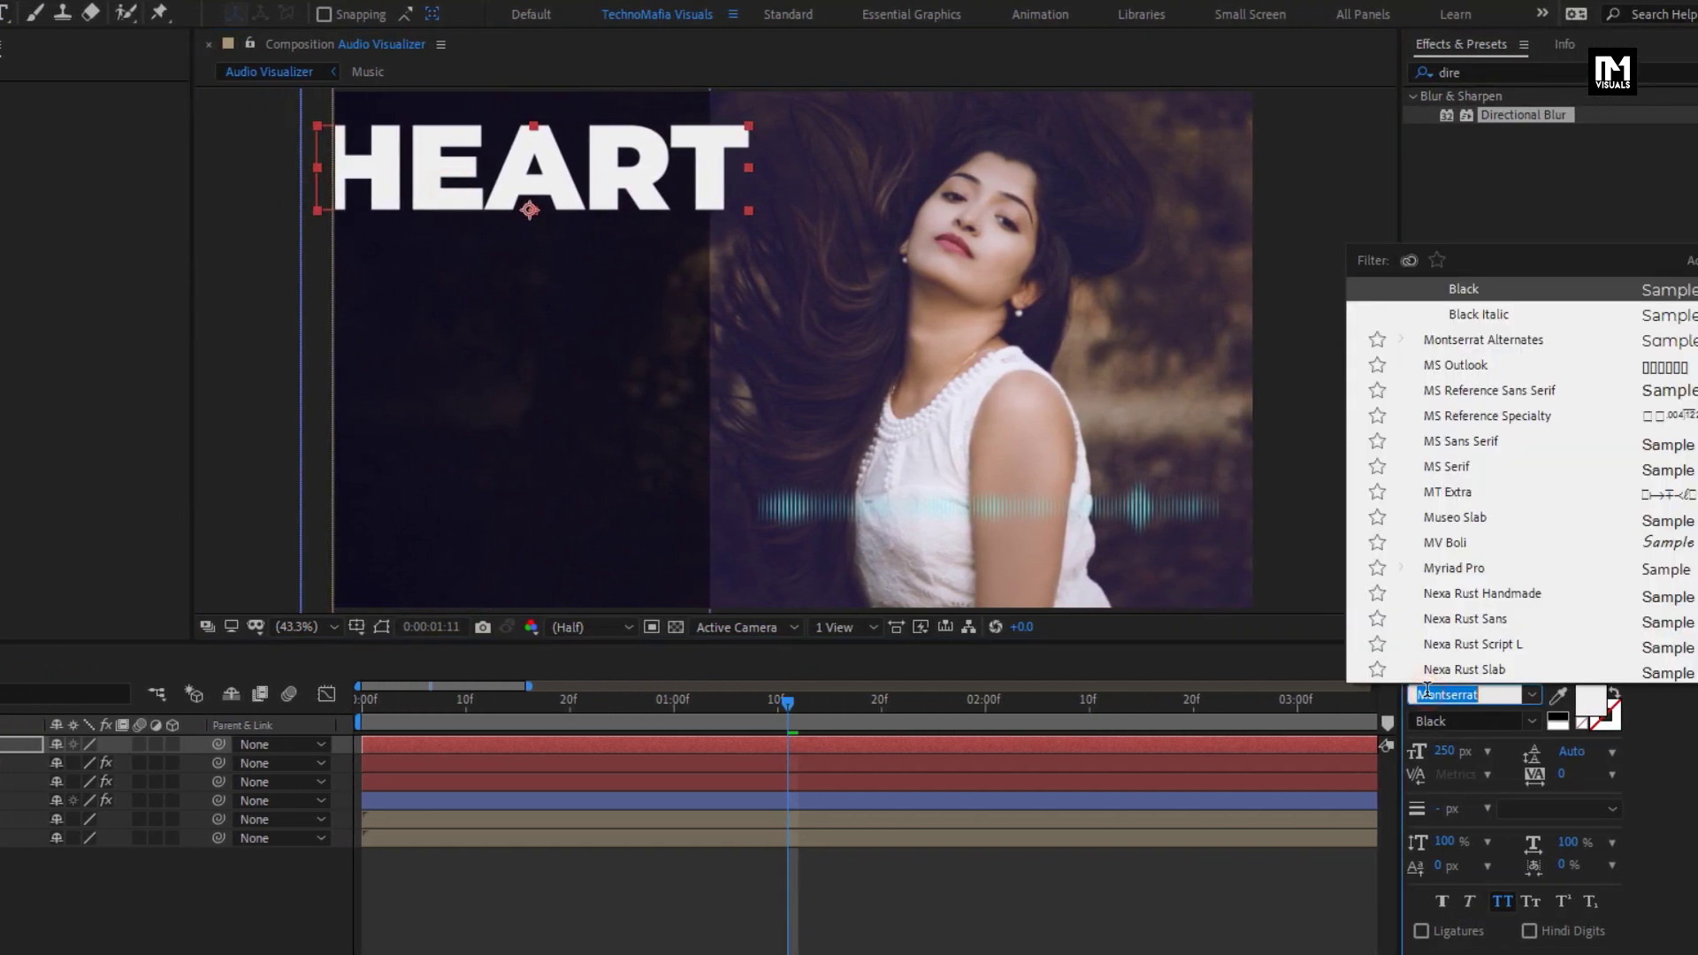
type("uni")
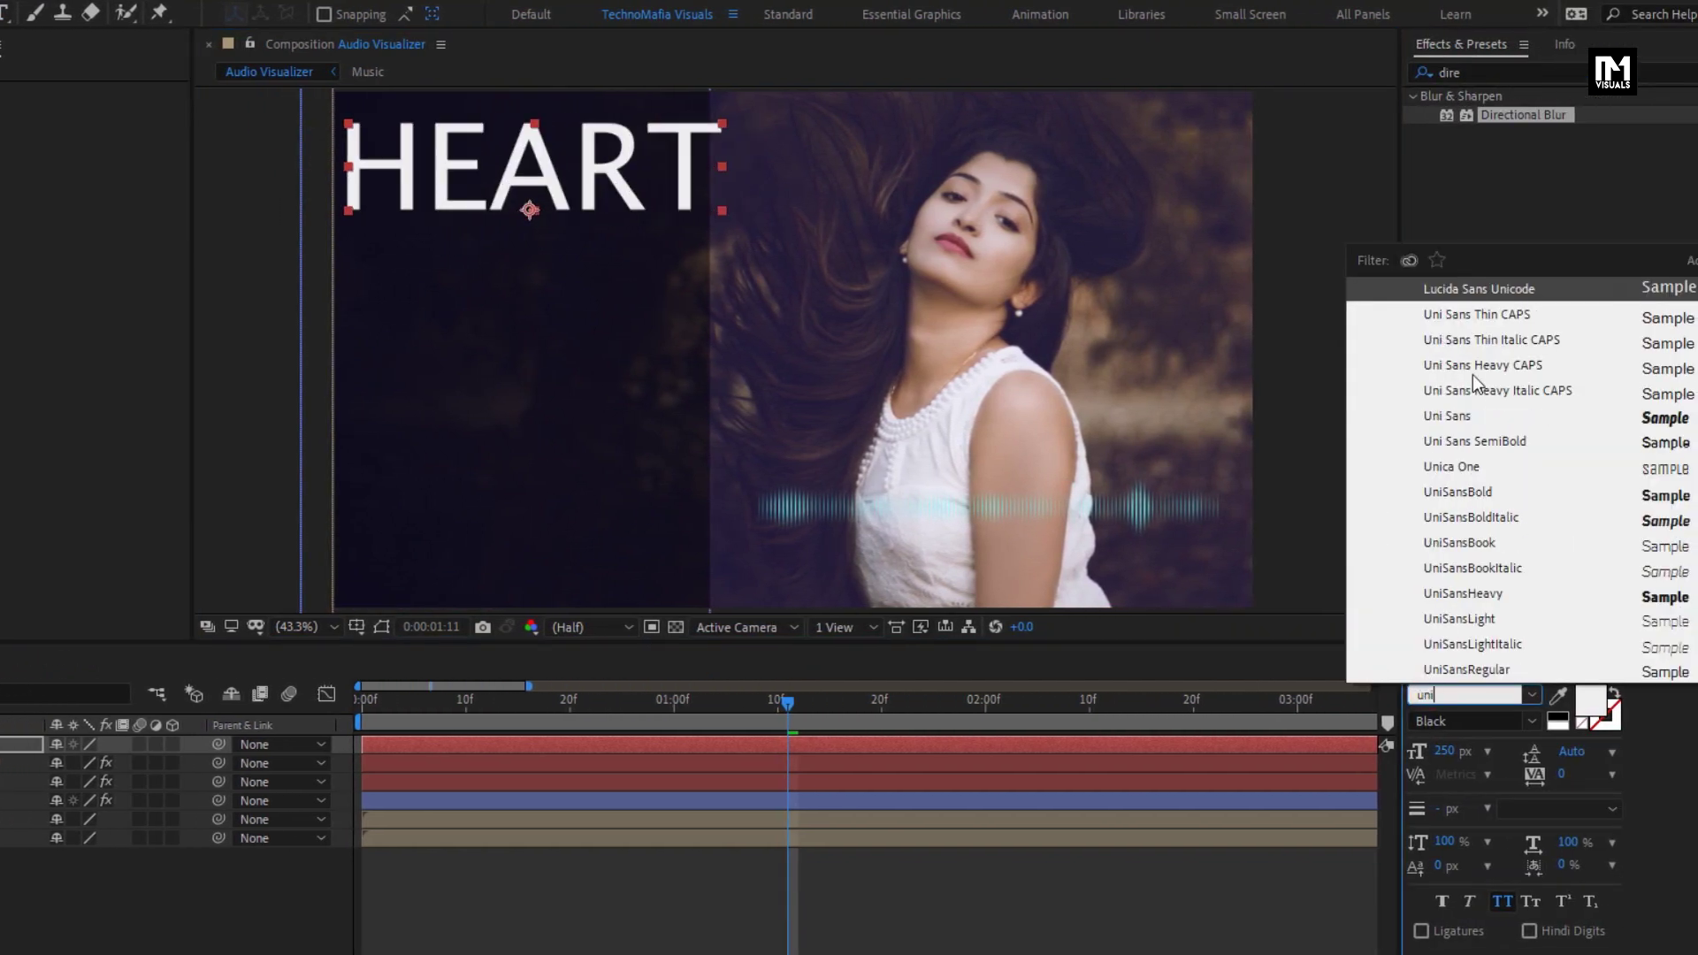
left_click(1472, 367)
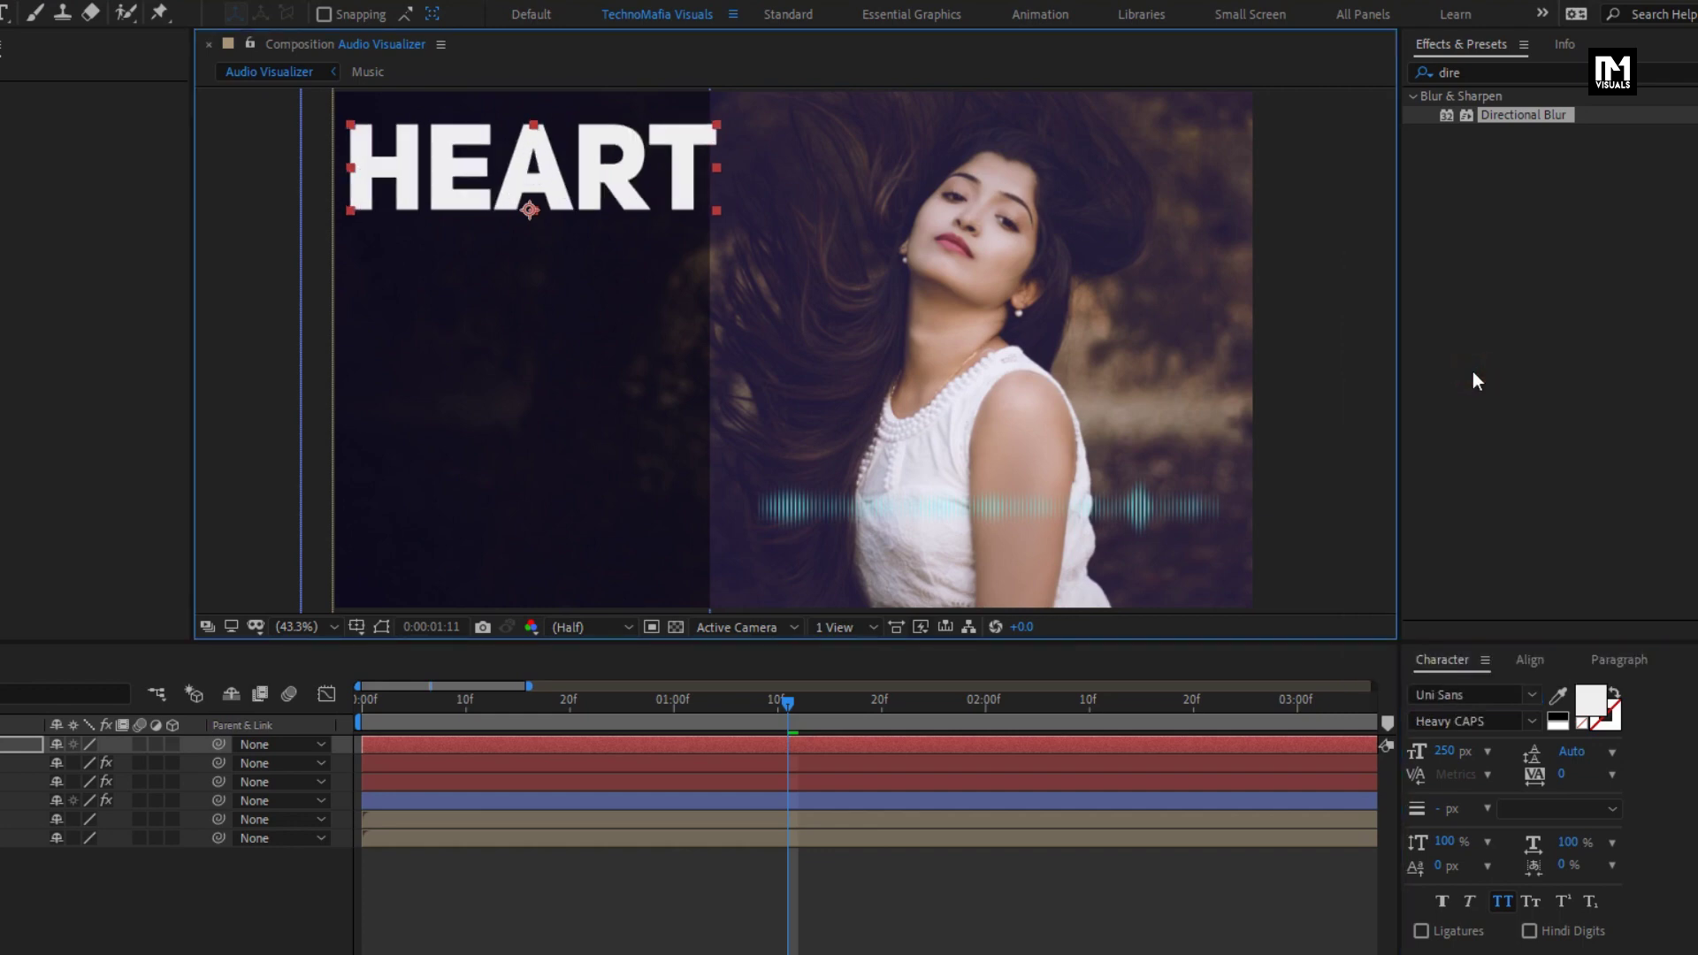
left_click(22, 745)
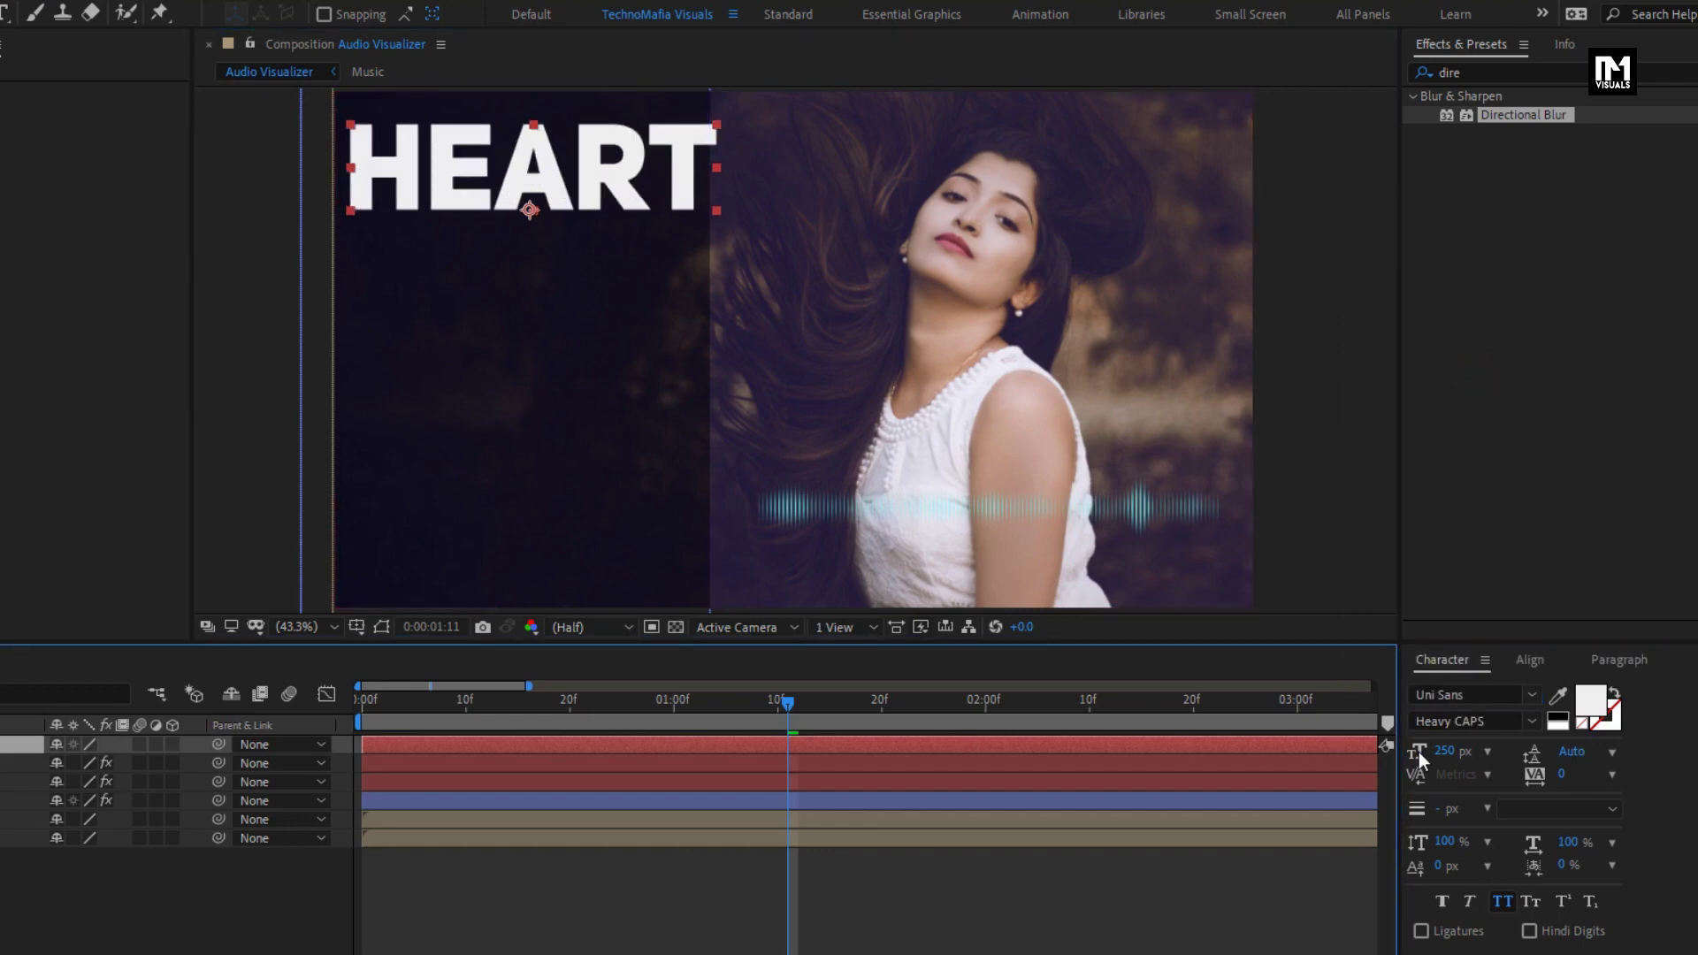
left_click_drag(1441, 752, 1307, 766)
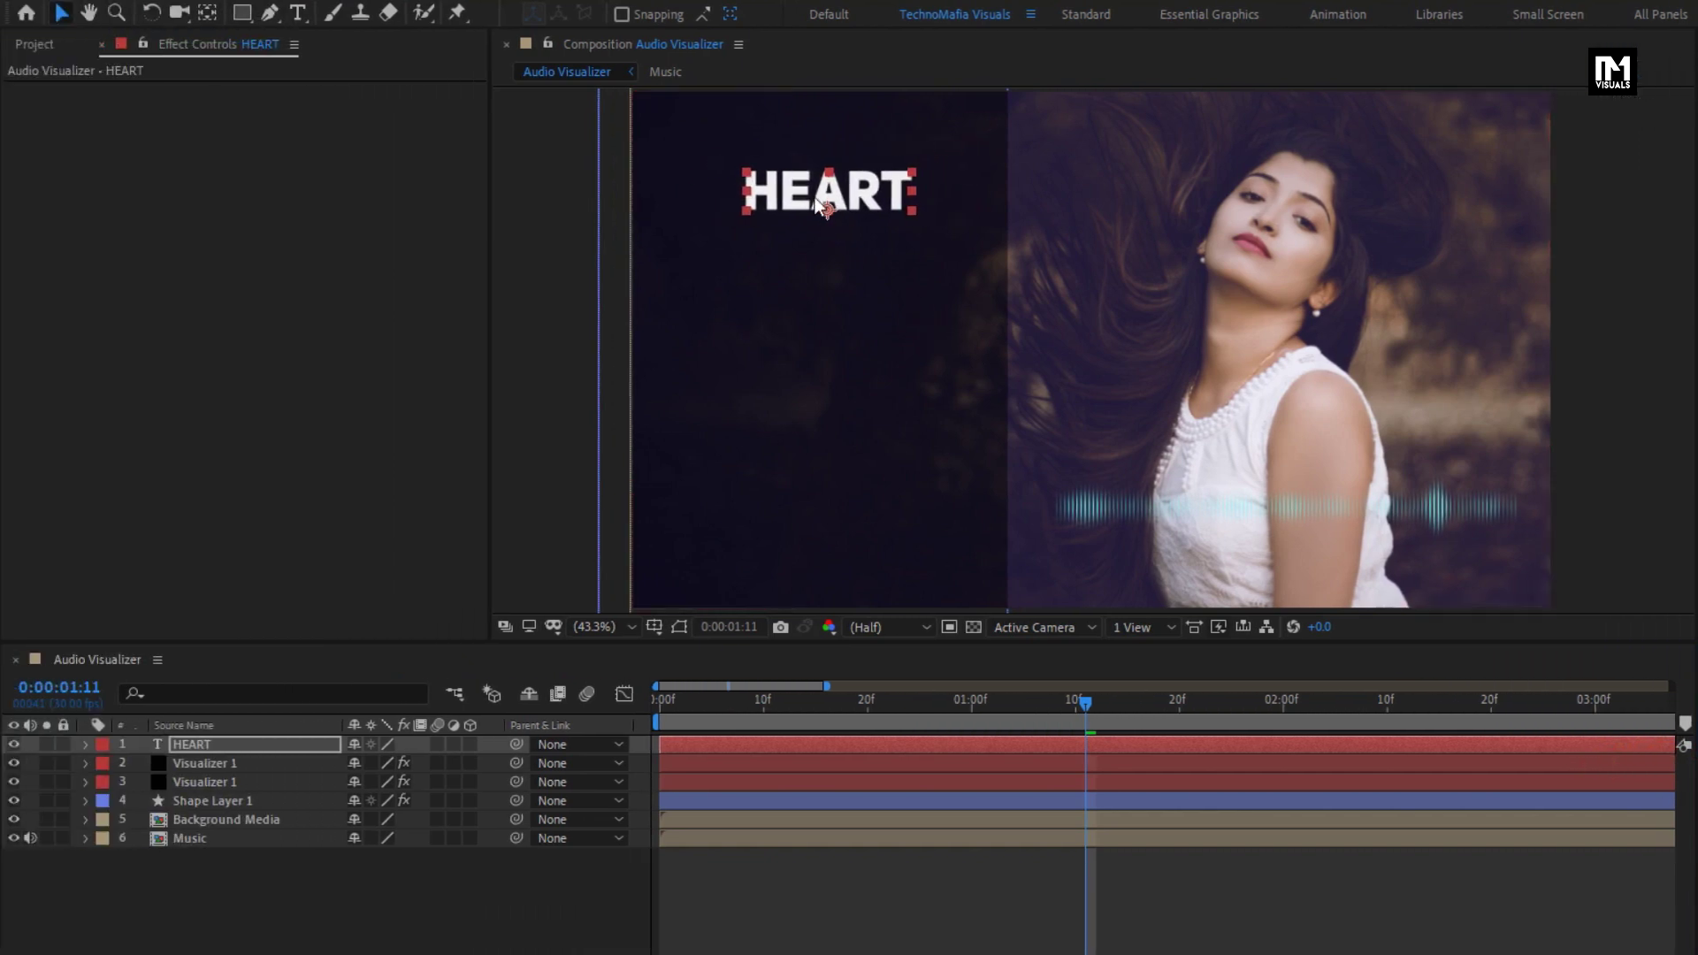
left_click(480, 188)
left_click_drag(778, 188, 787, 164)
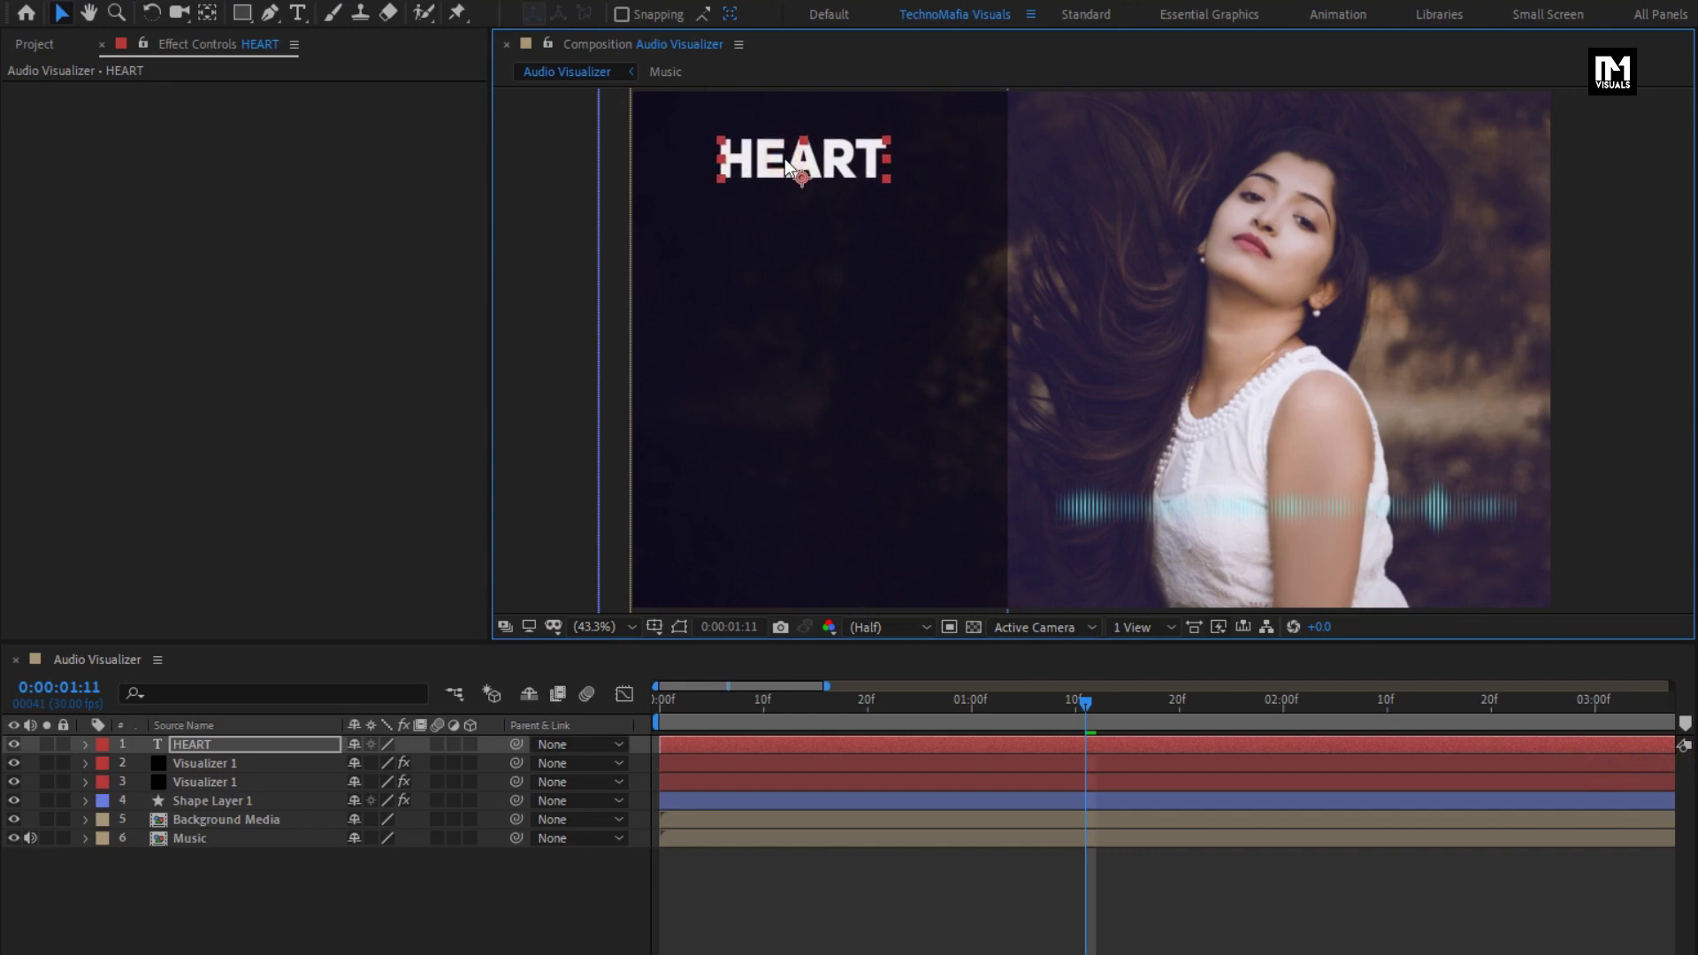
- Keyframe HEART's position from off-frame left (-220.9,180) at 0:00 to 337,180 at 1:00
left_click(200, 748)
key("p")
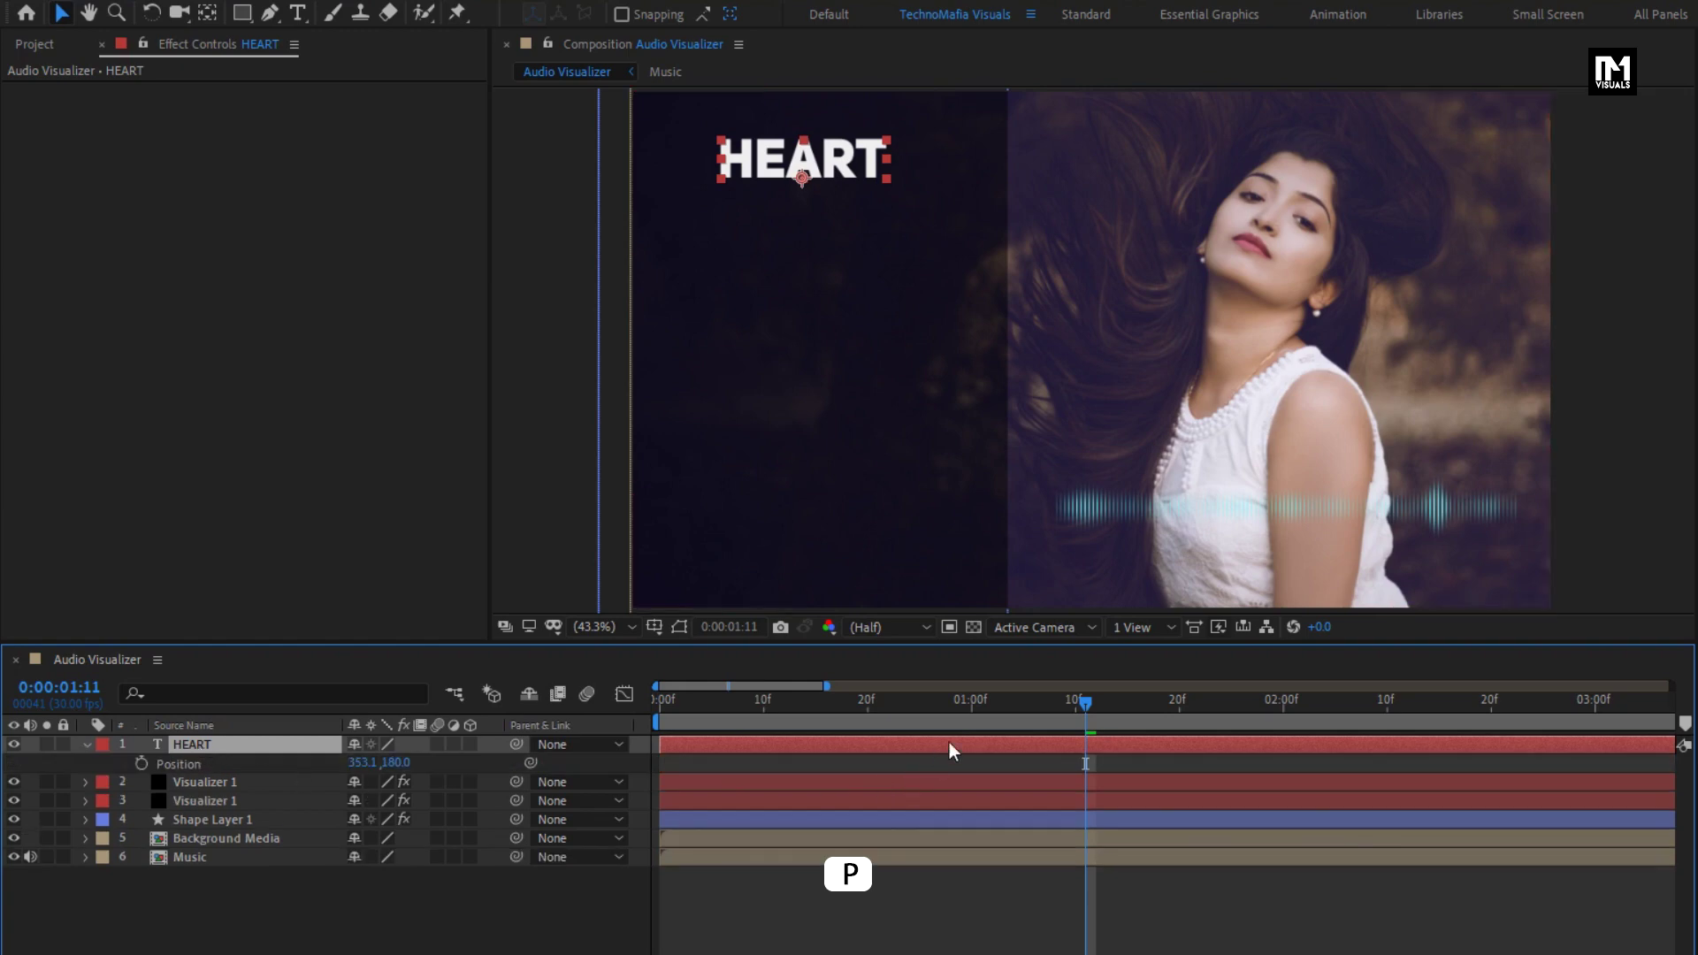
left_click(972, 713)
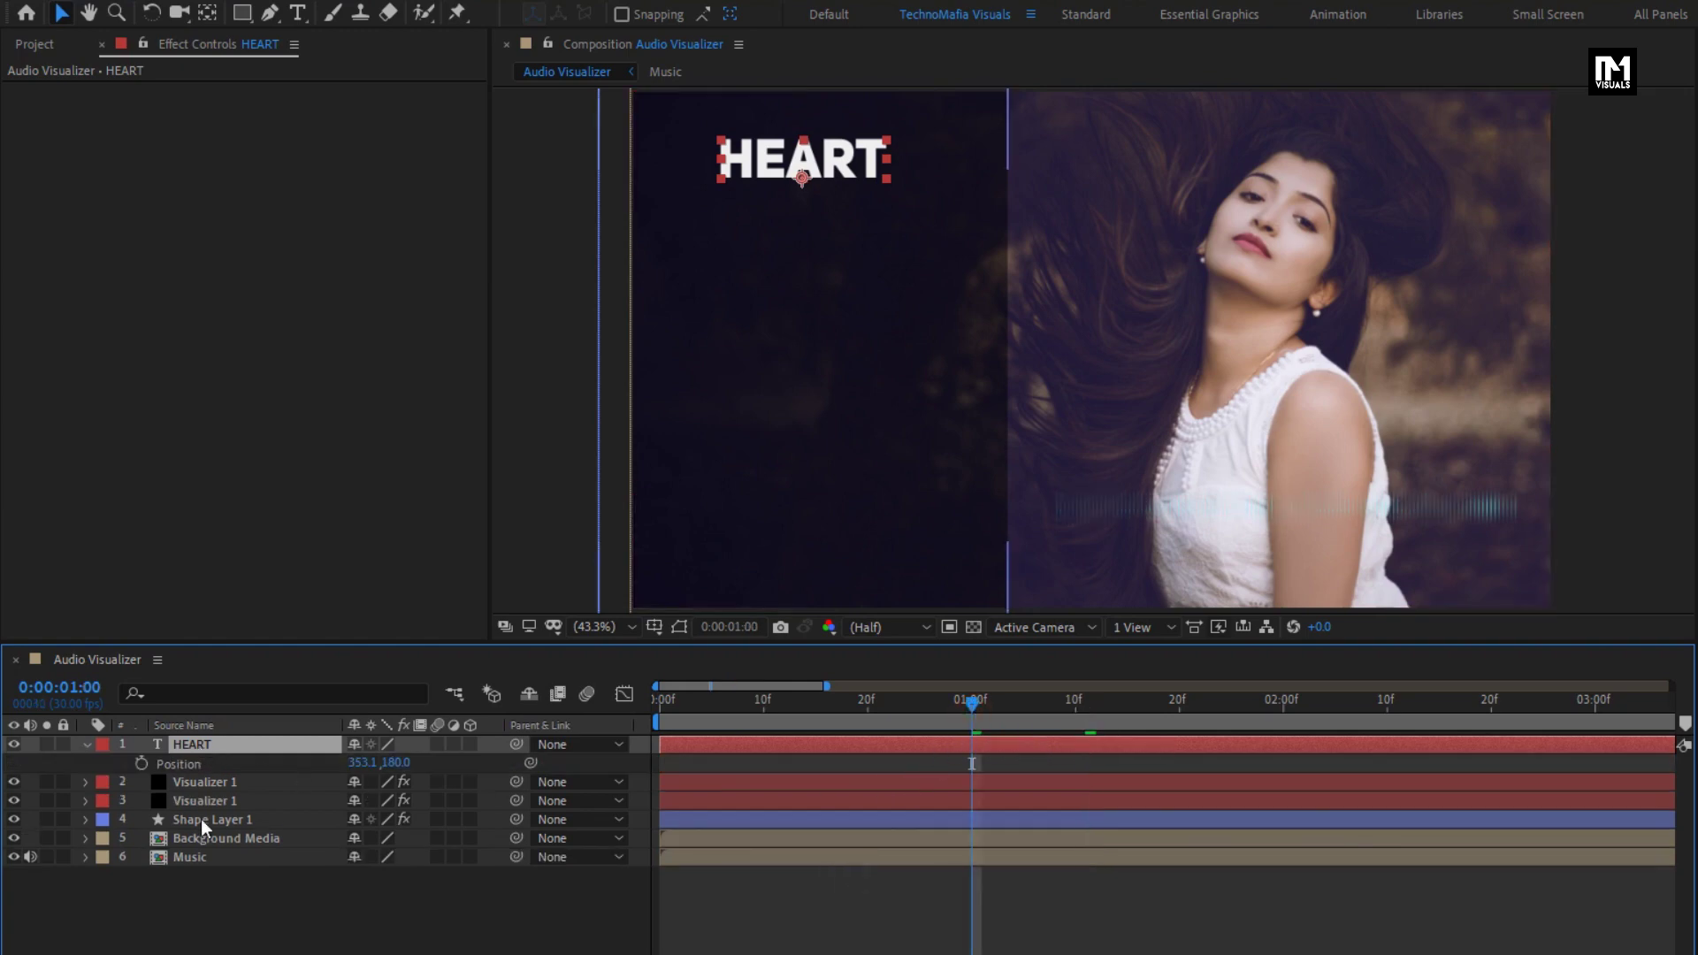
left_click(142, 763)
left_click(659, 707)
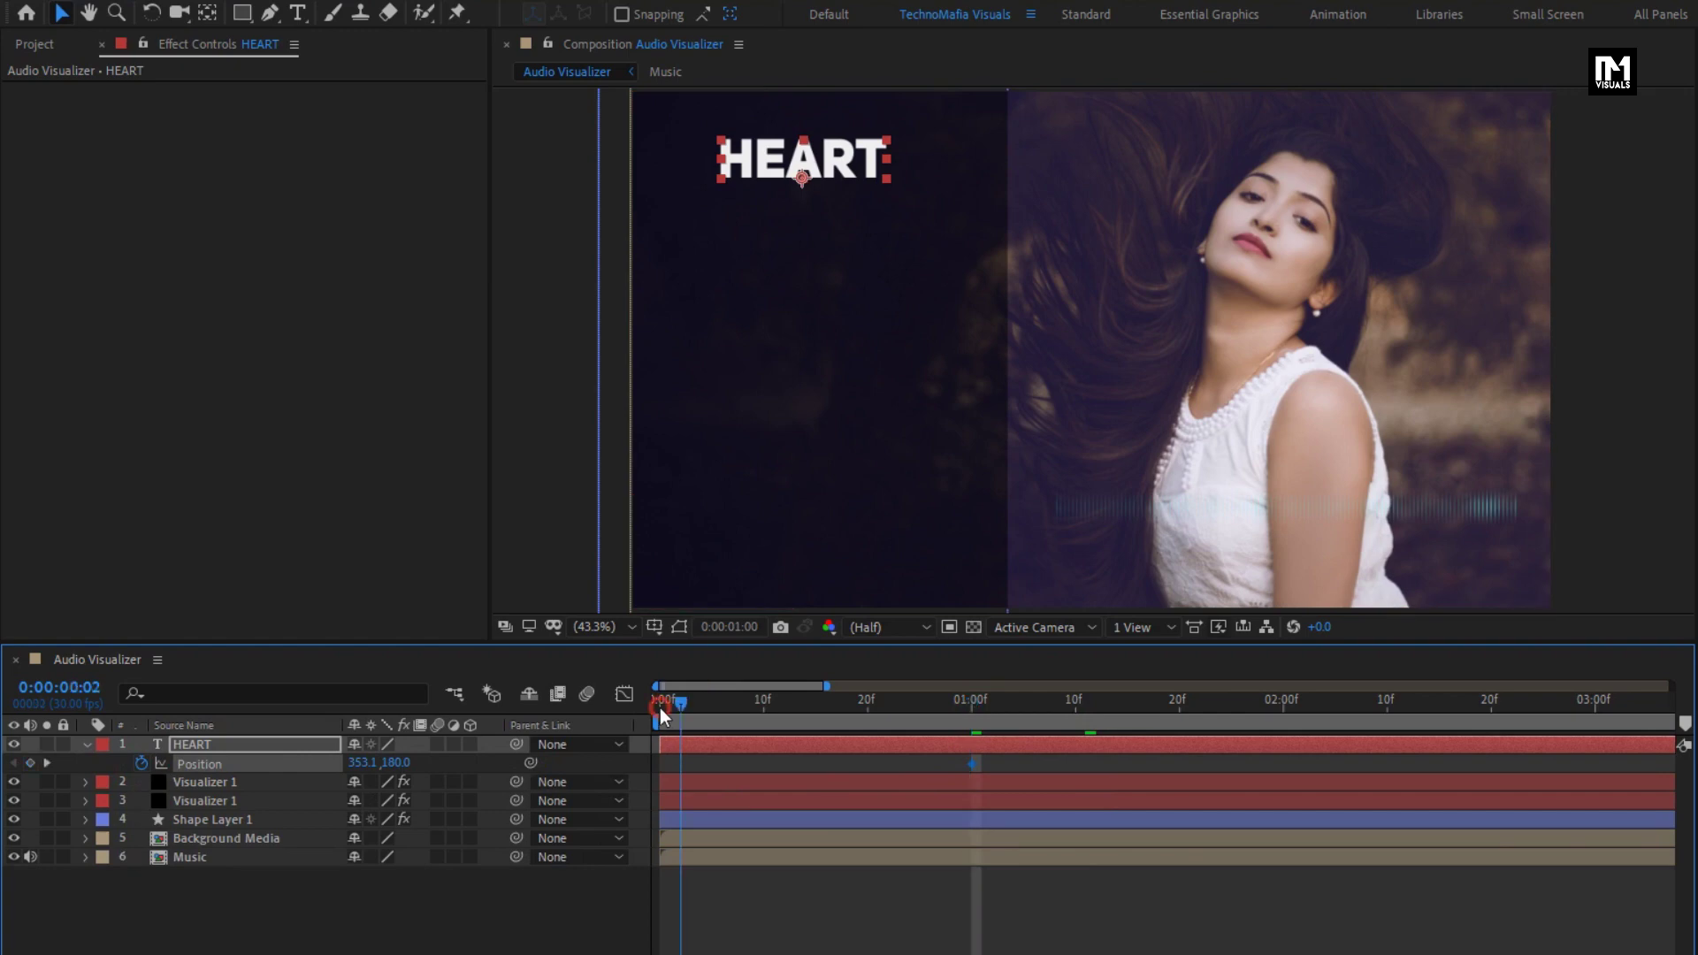
left_click(356, 763)
left_click_drag(355, 763, 102, 761)
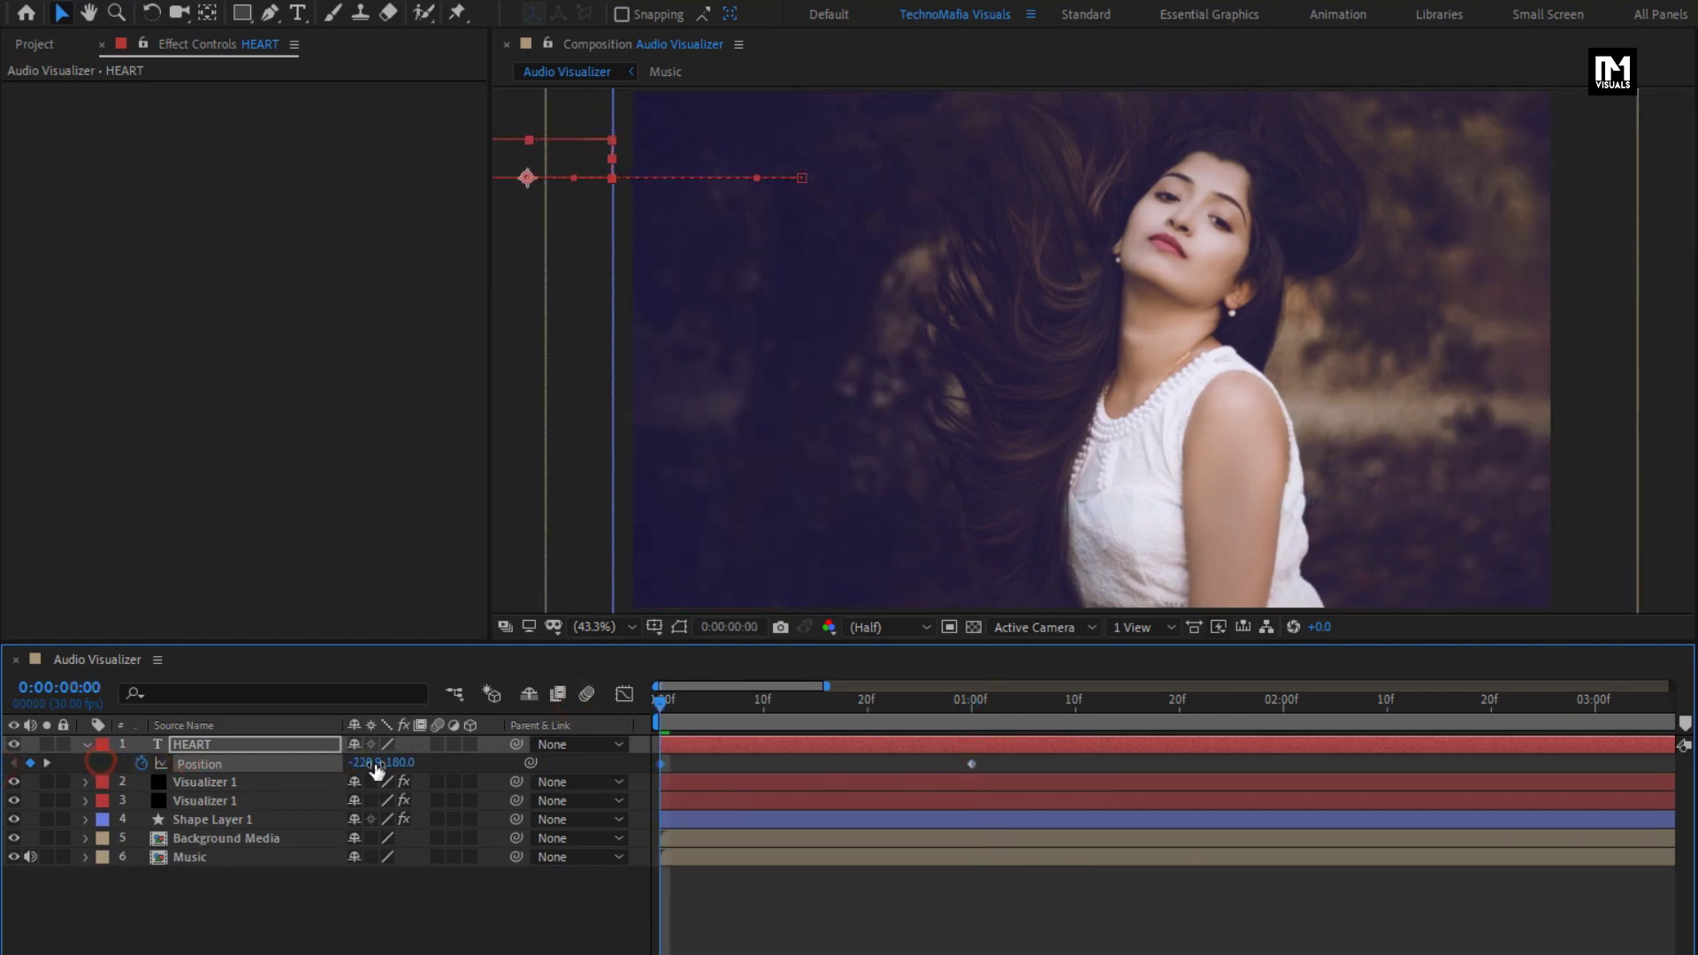
left_click_drag(676, 703, 938, 700)
- Apply Easy Ease to both HEART position keyframes and preview the slide-in
left_click_drag(1003, 758, 663, 770)
right_click(663, 769)
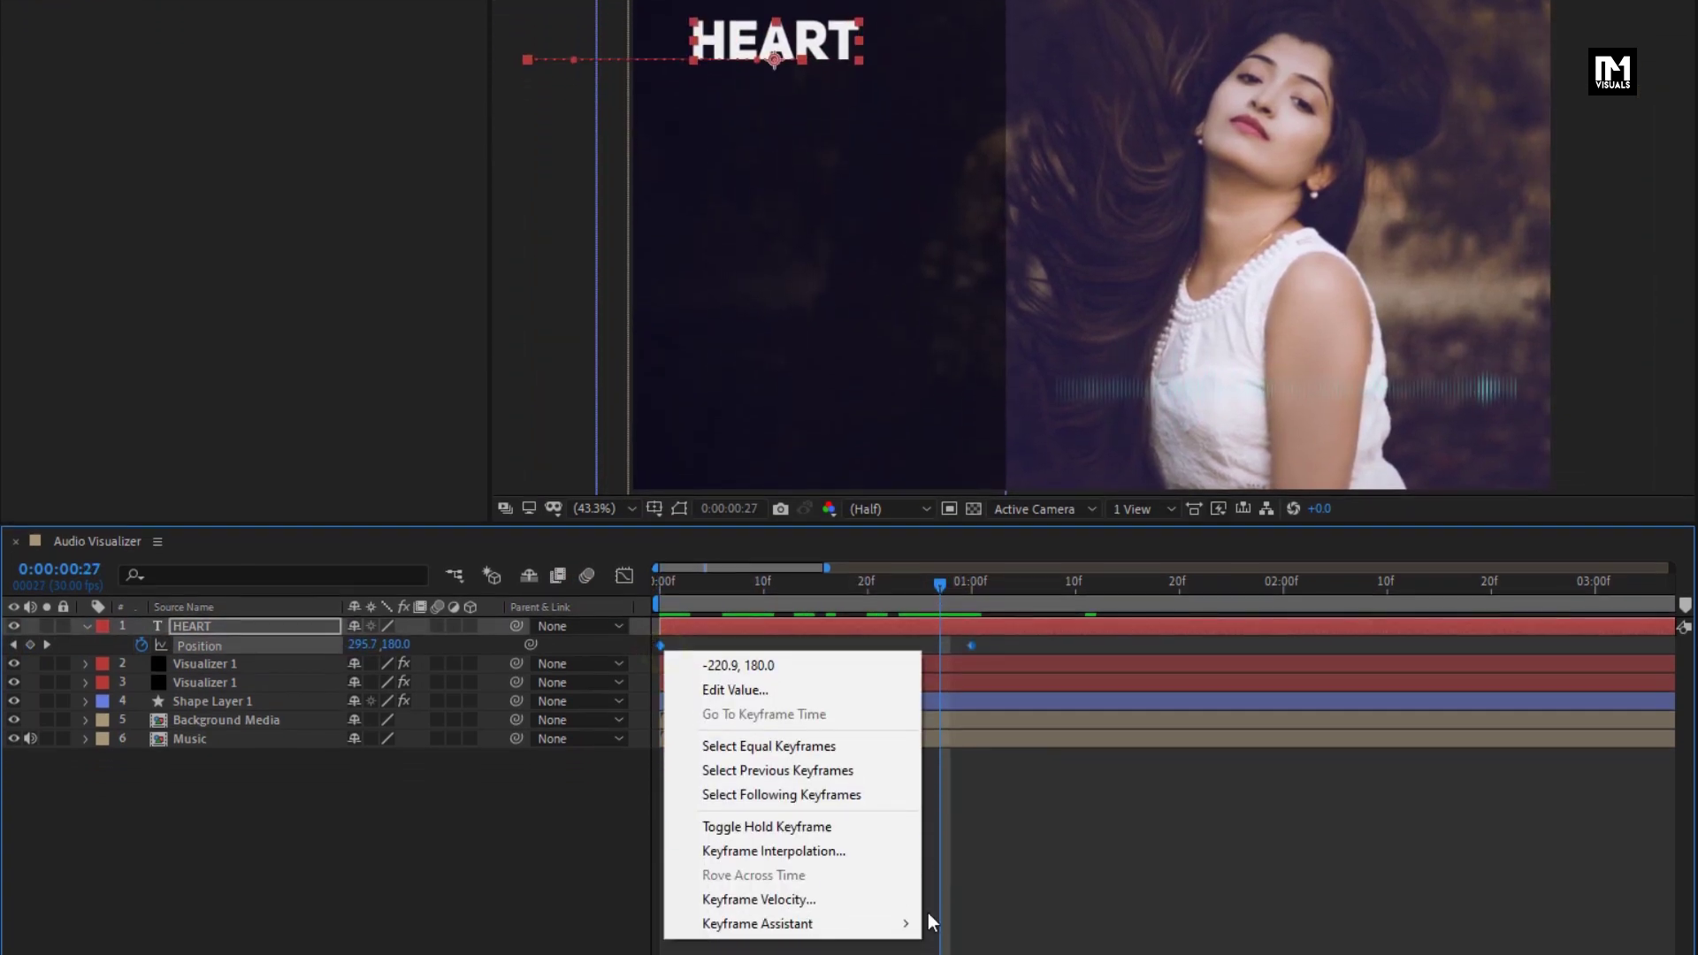
mouse_move(901, 924)
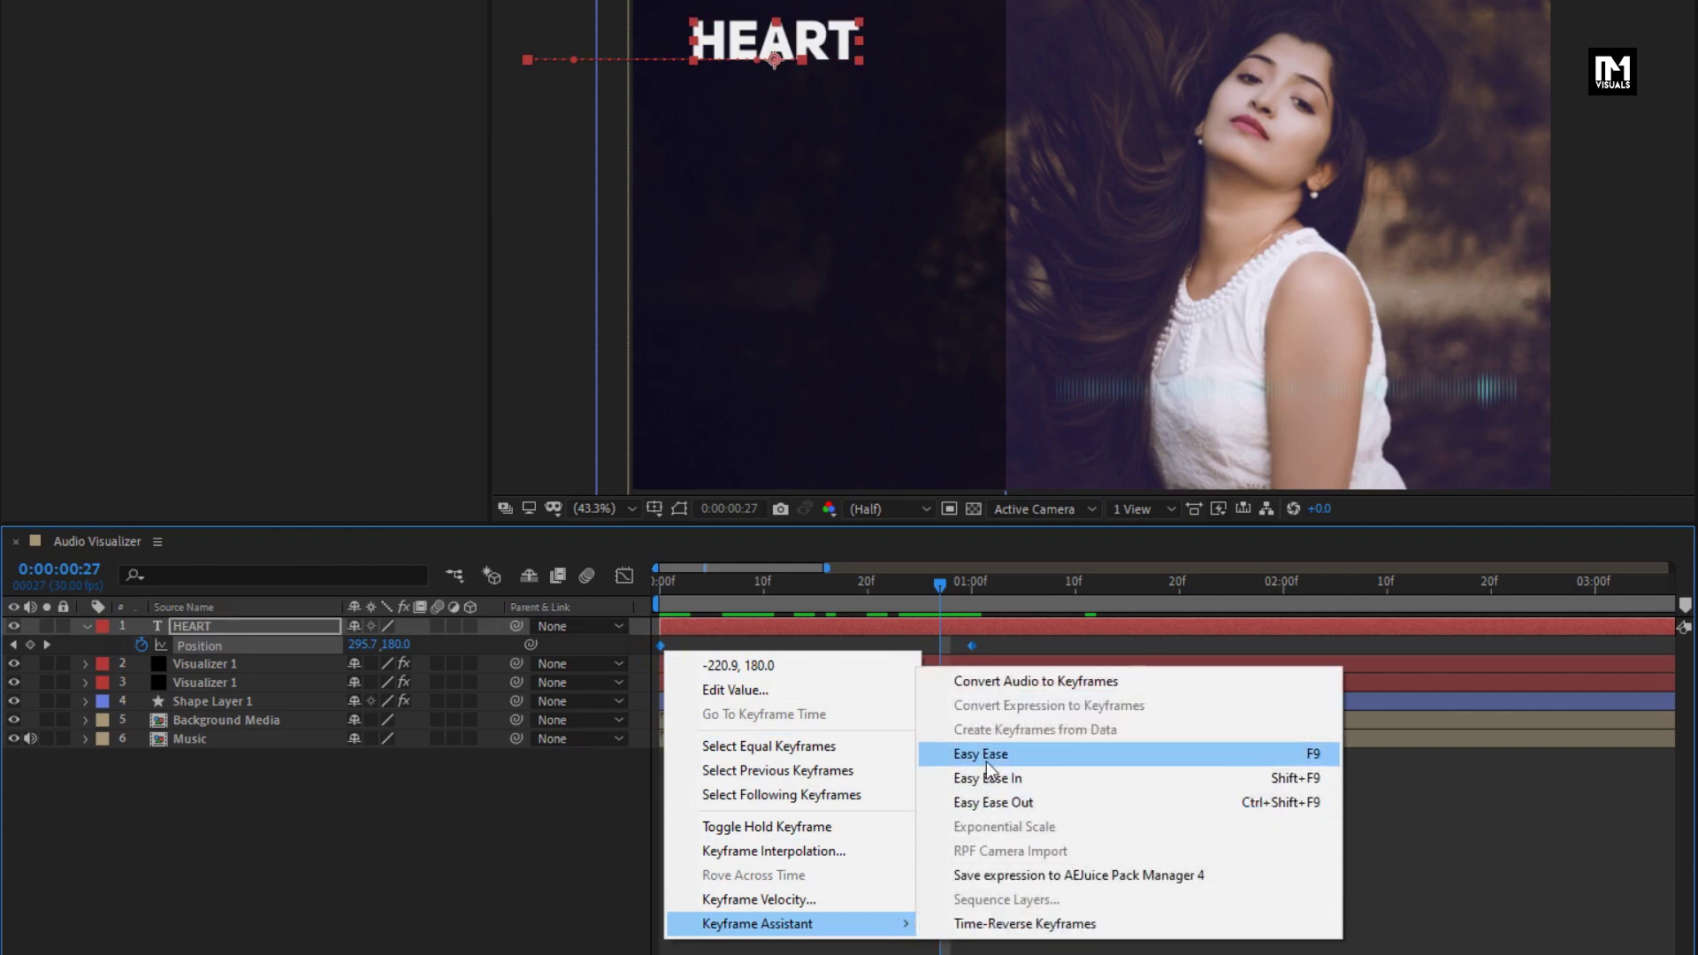
left_click(985, 759)
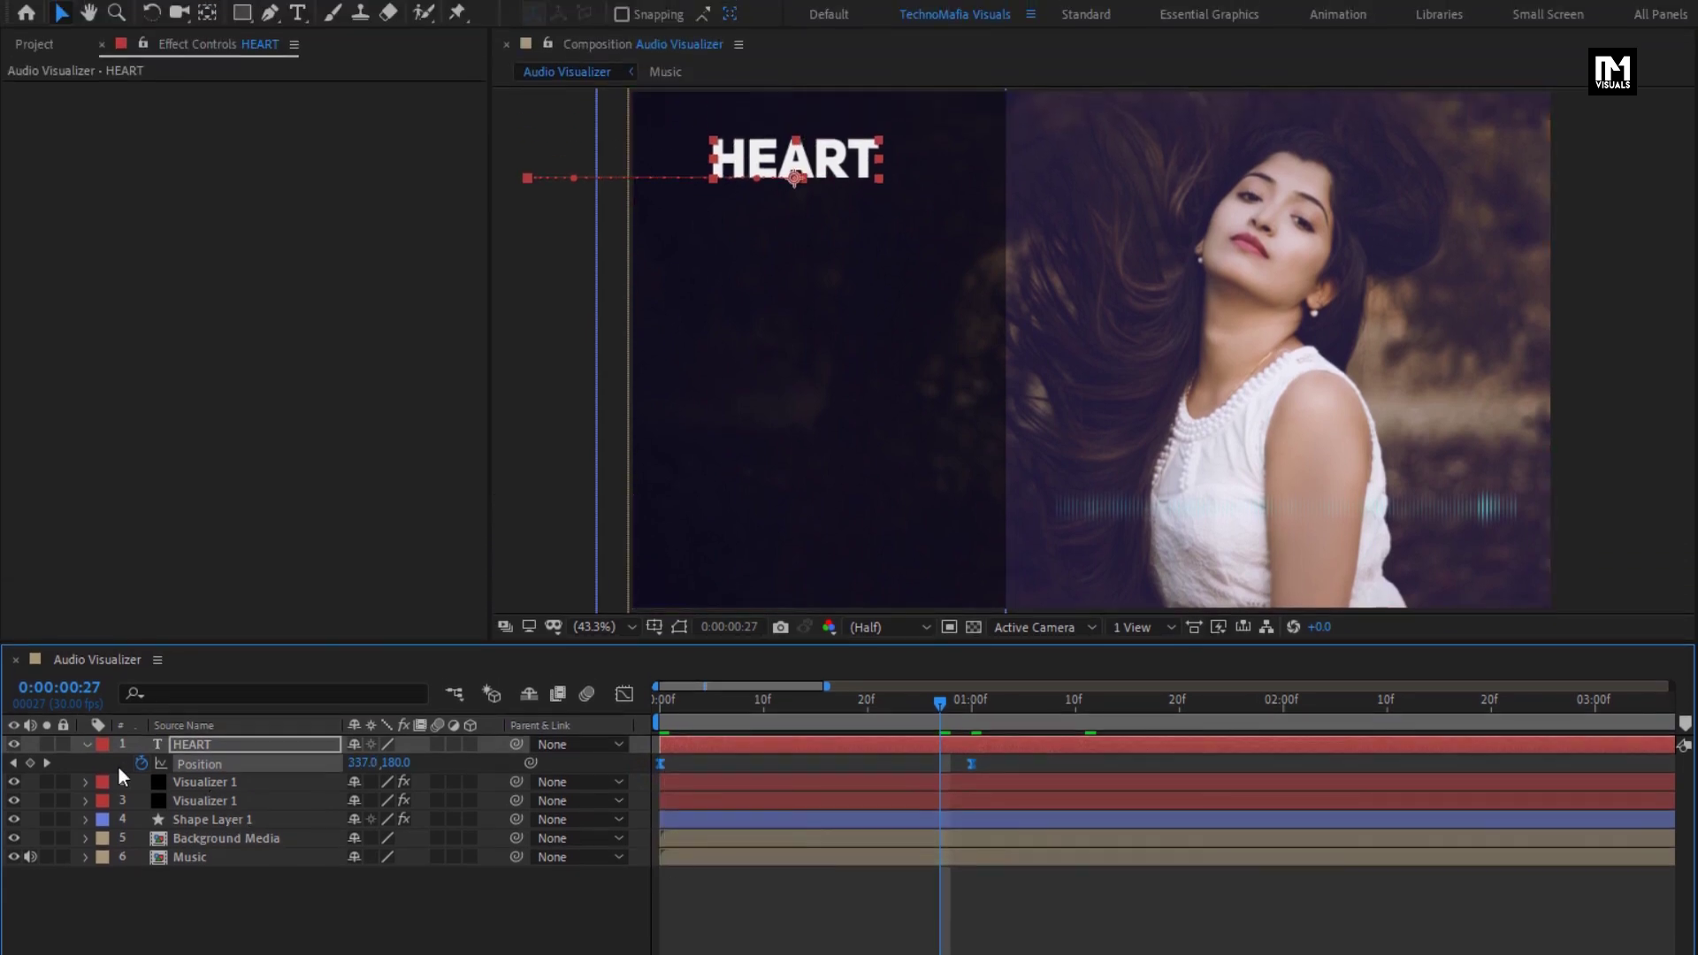
left_click(88, 750)
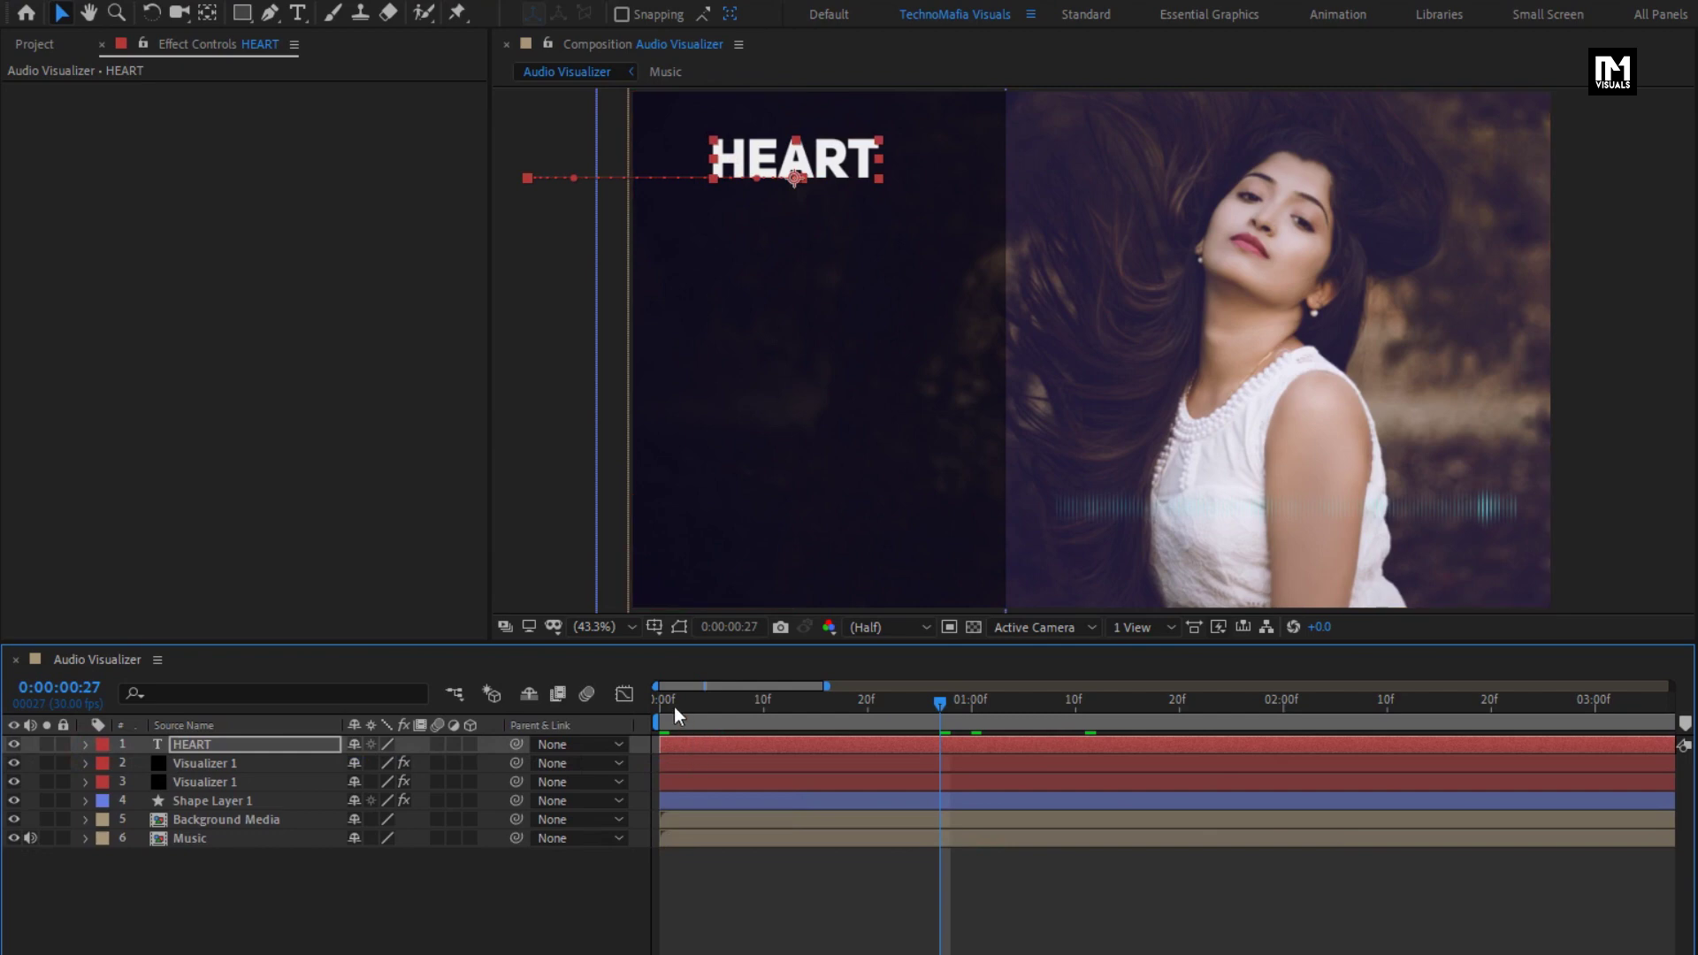
left_click_drag(674, 707, 810, 706)
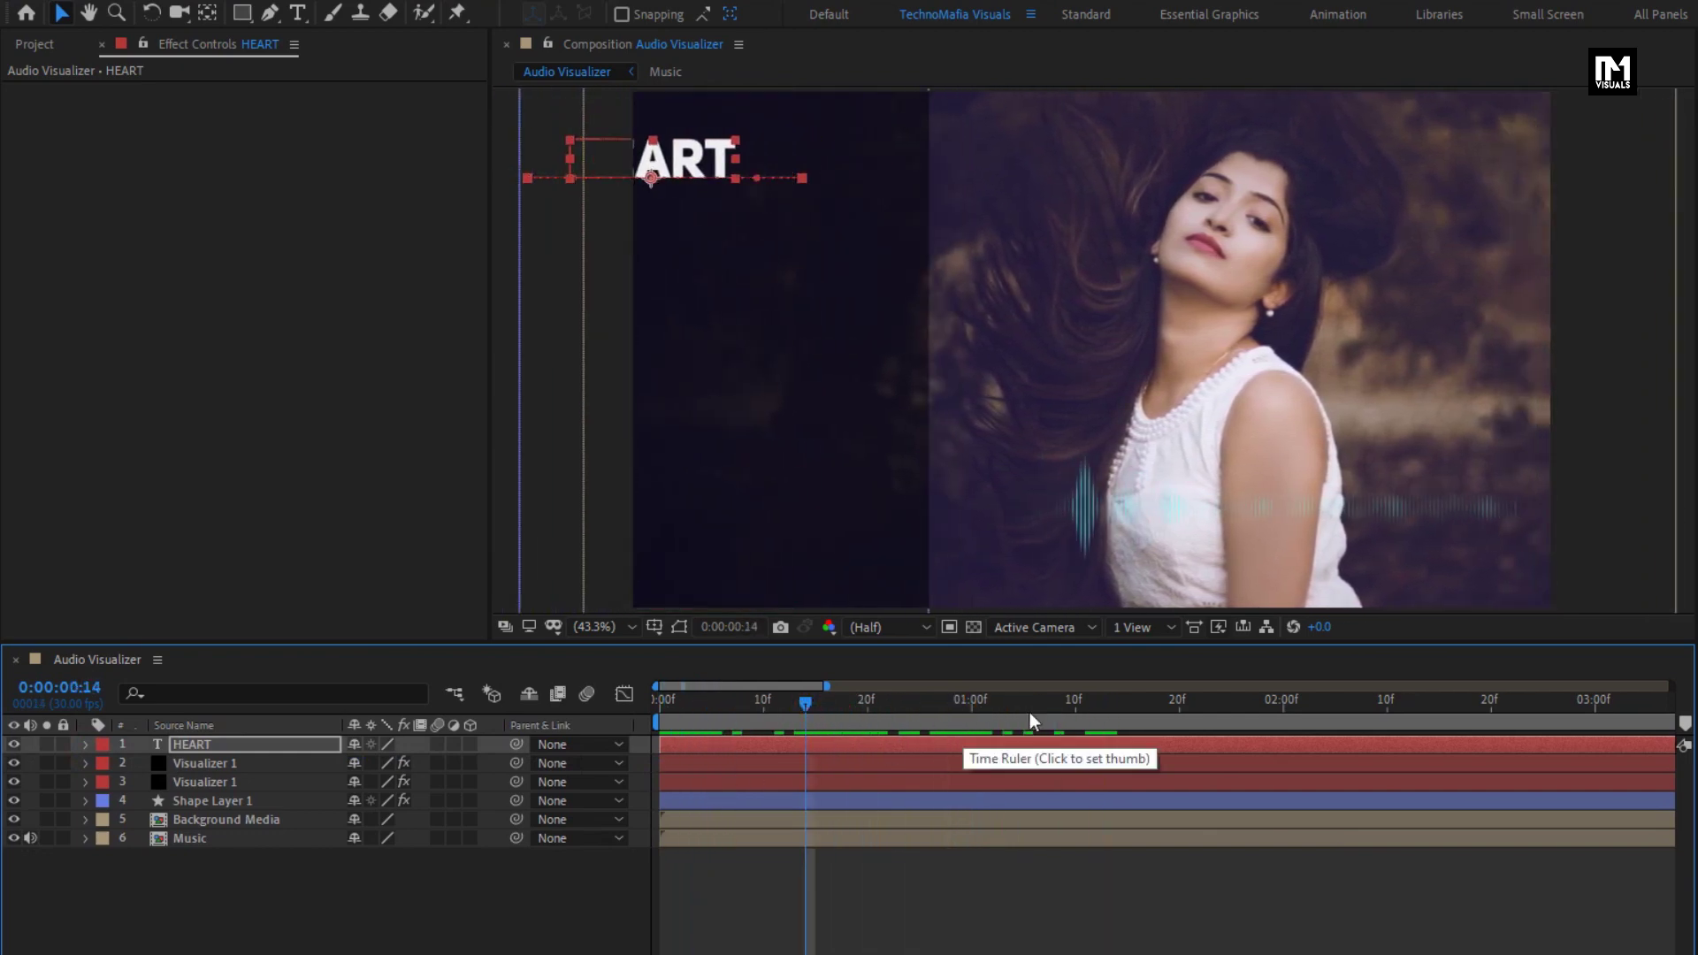
left_click(1061, 707)
left_click_drag(1061, 707, 1152, 707)
left_click(301, 13)
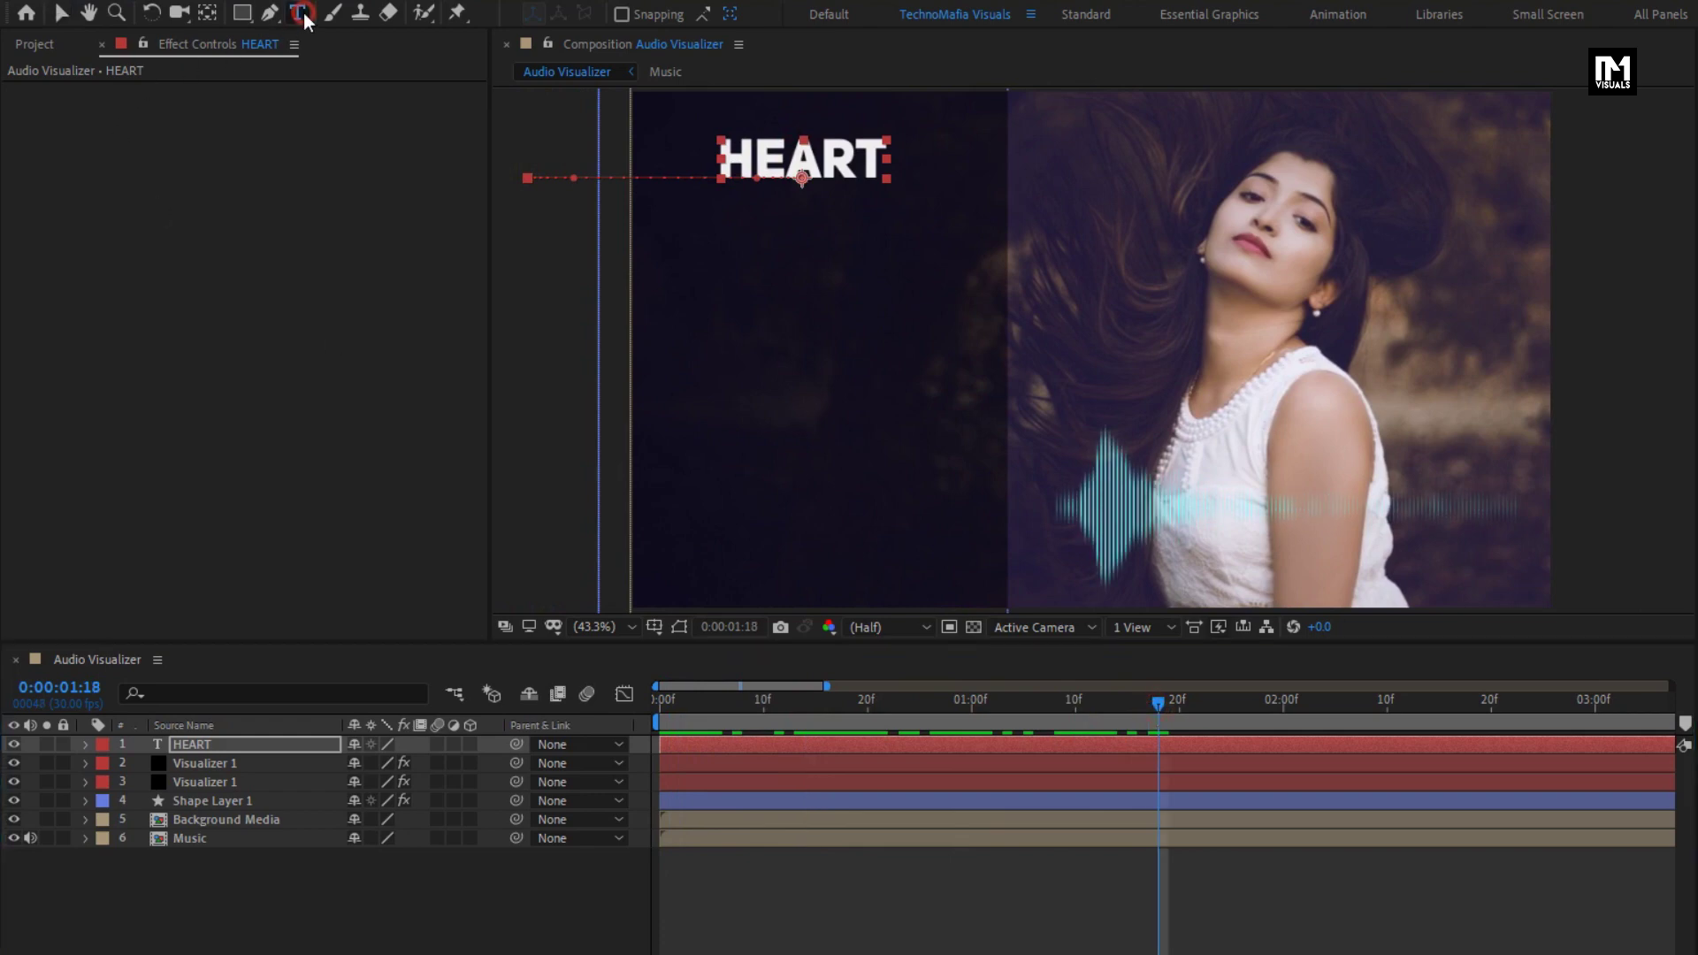
- Add the two-line artist credit text at 73 px just below the HEART title
left_click(736, 234)
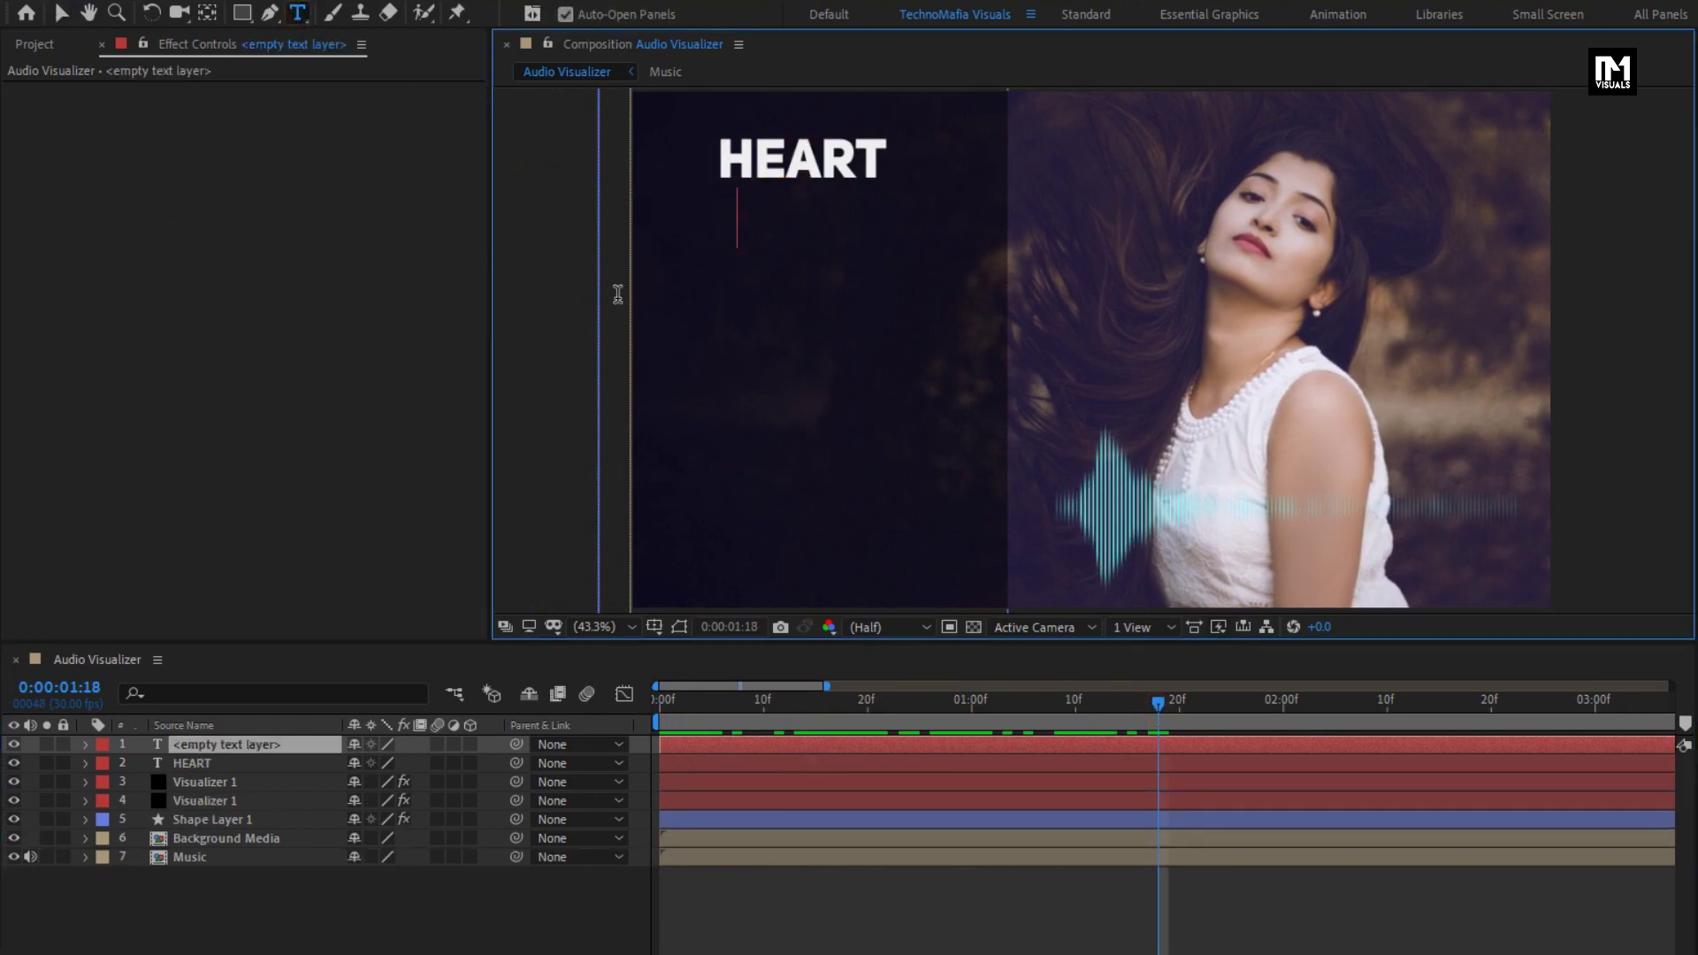
type("ALEX SK")
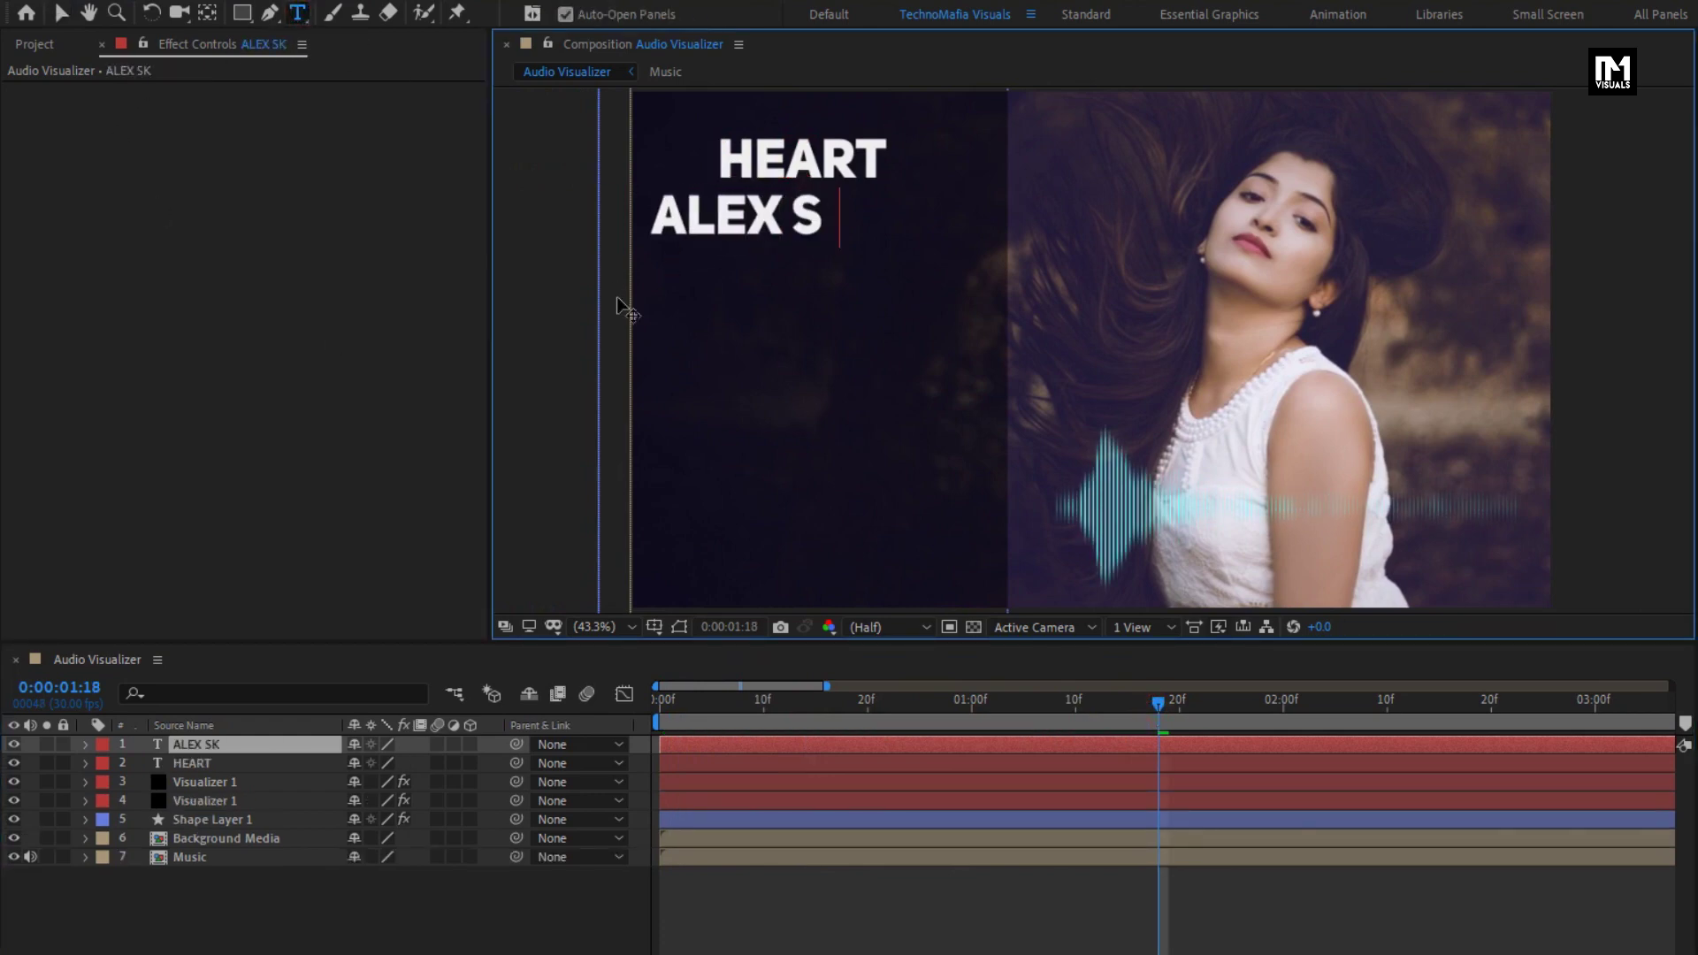
type("RINDO")
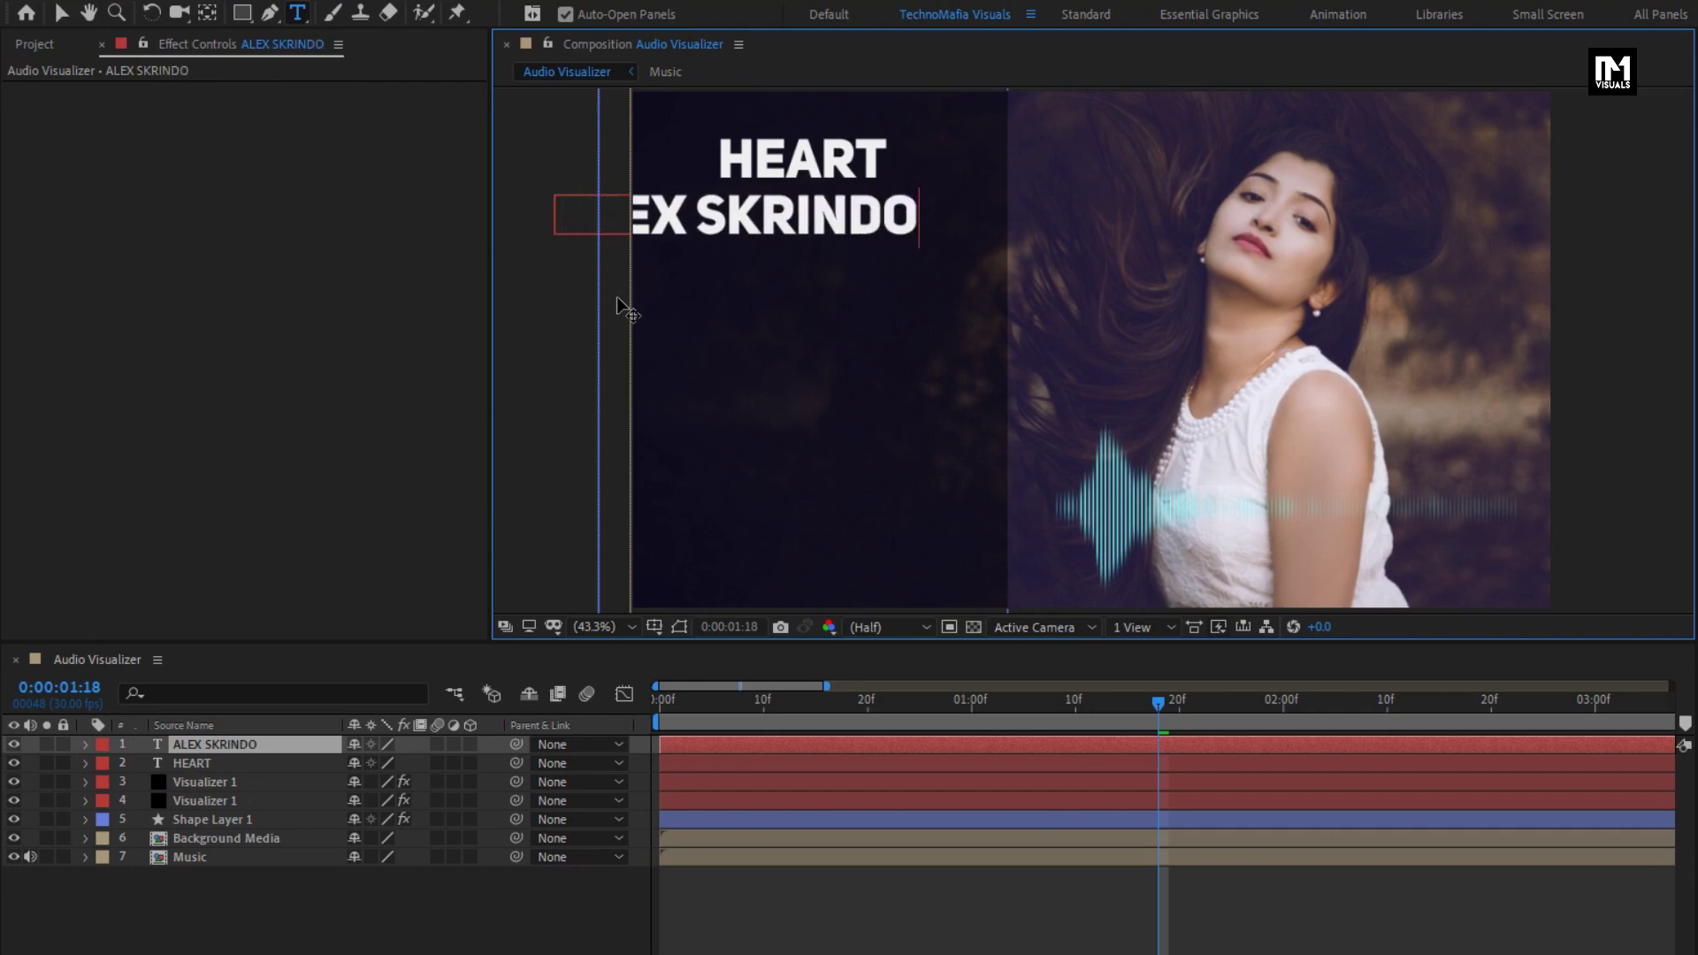
type(",")
key("Return")
type("SEV")
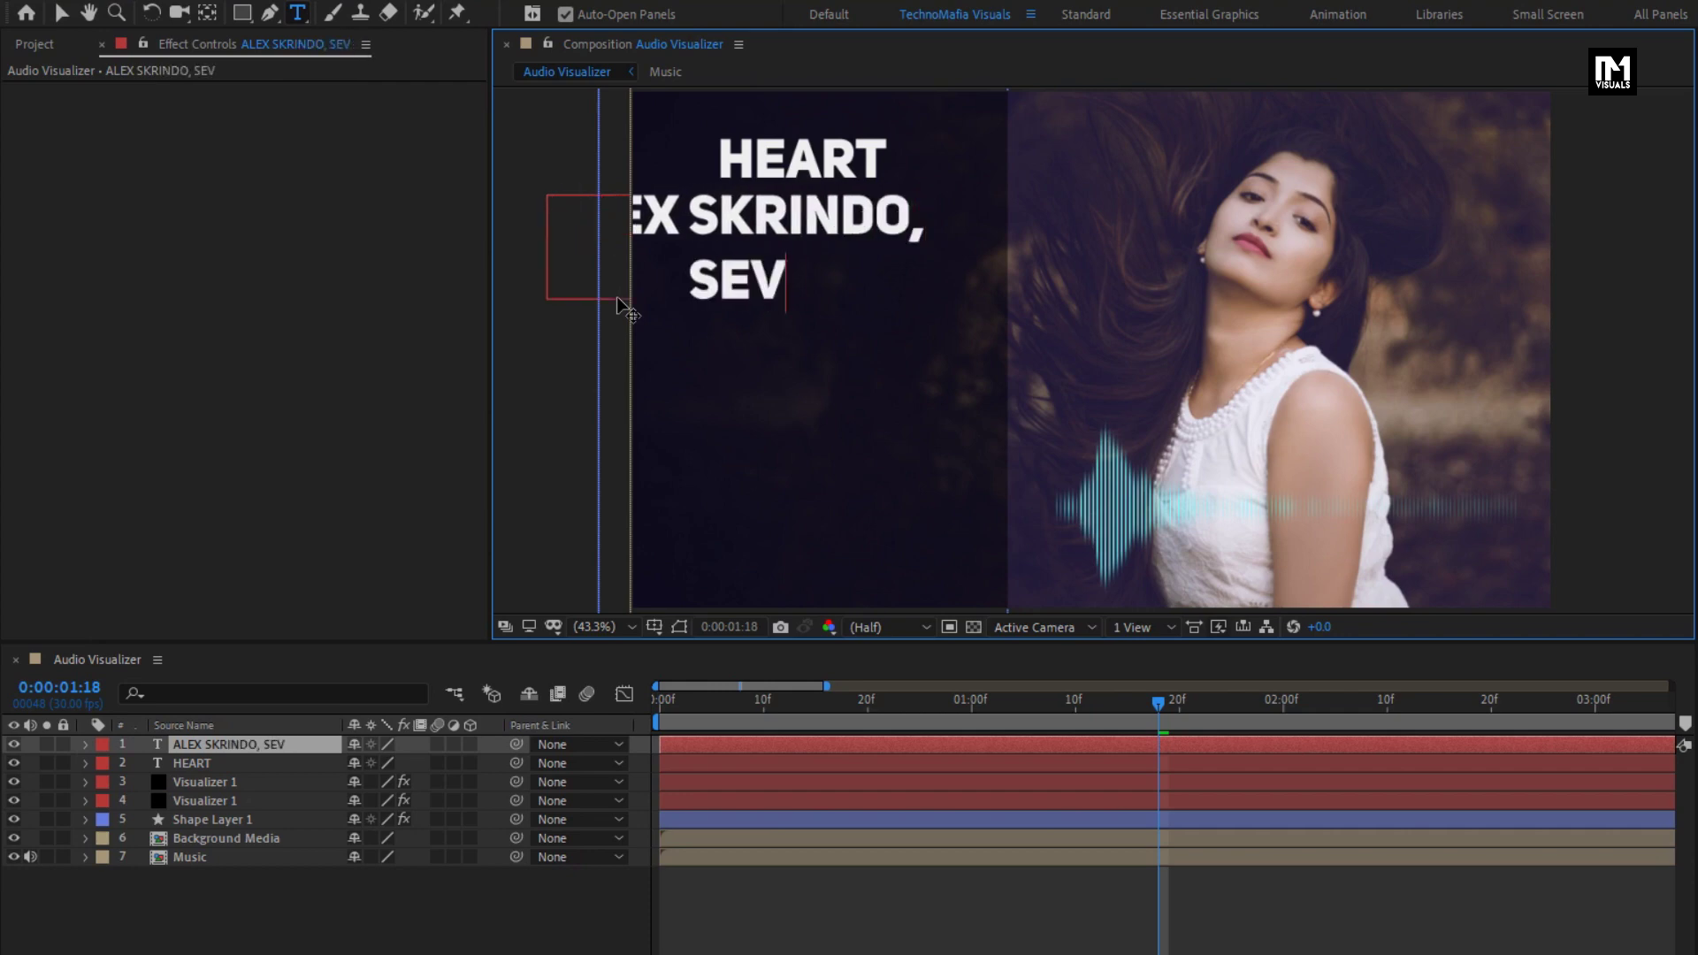
type("ERIN")
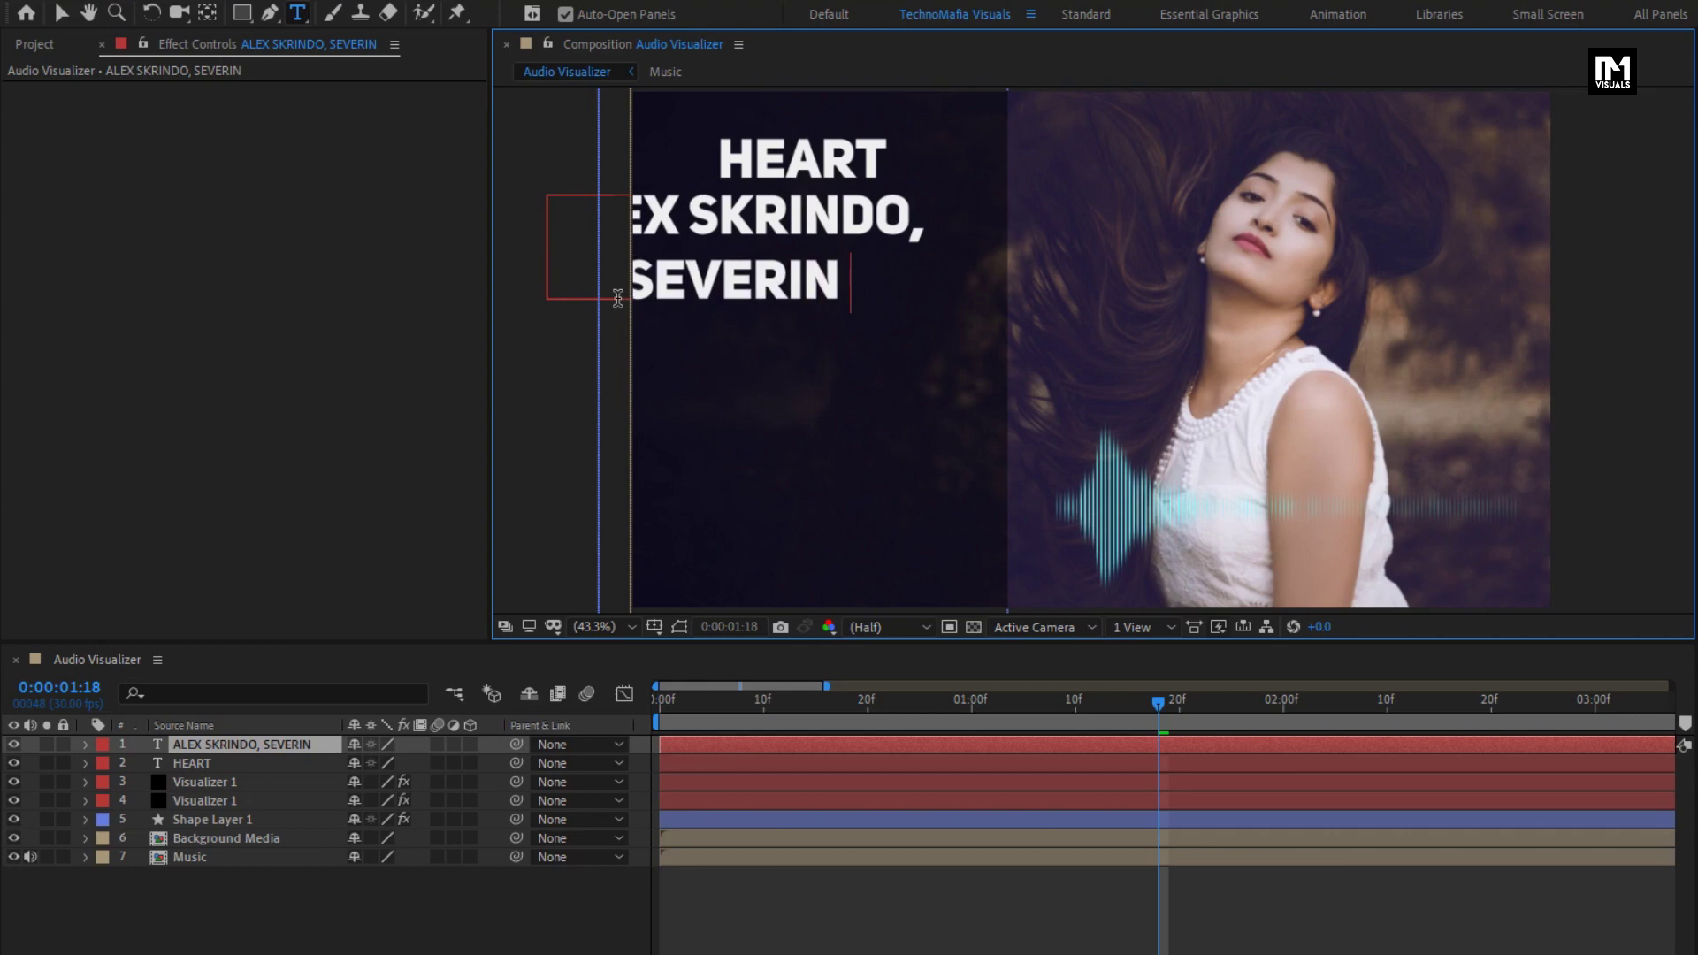
type(" & LIKE L")
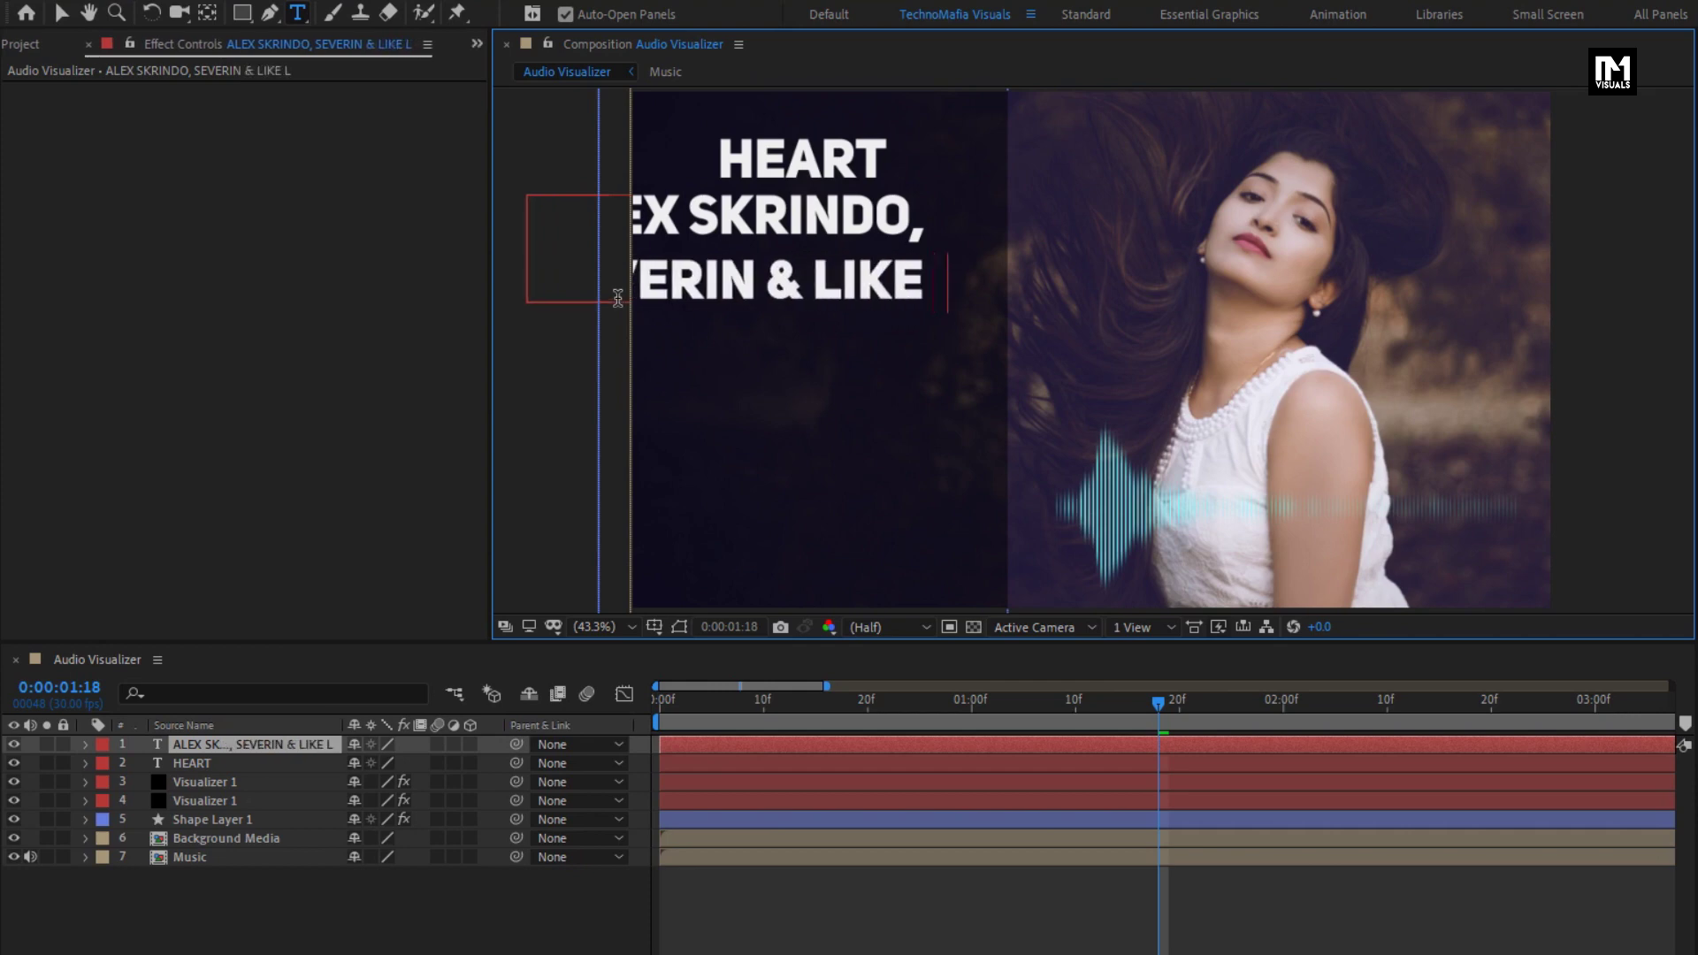
type("IONS")
key("Escape")
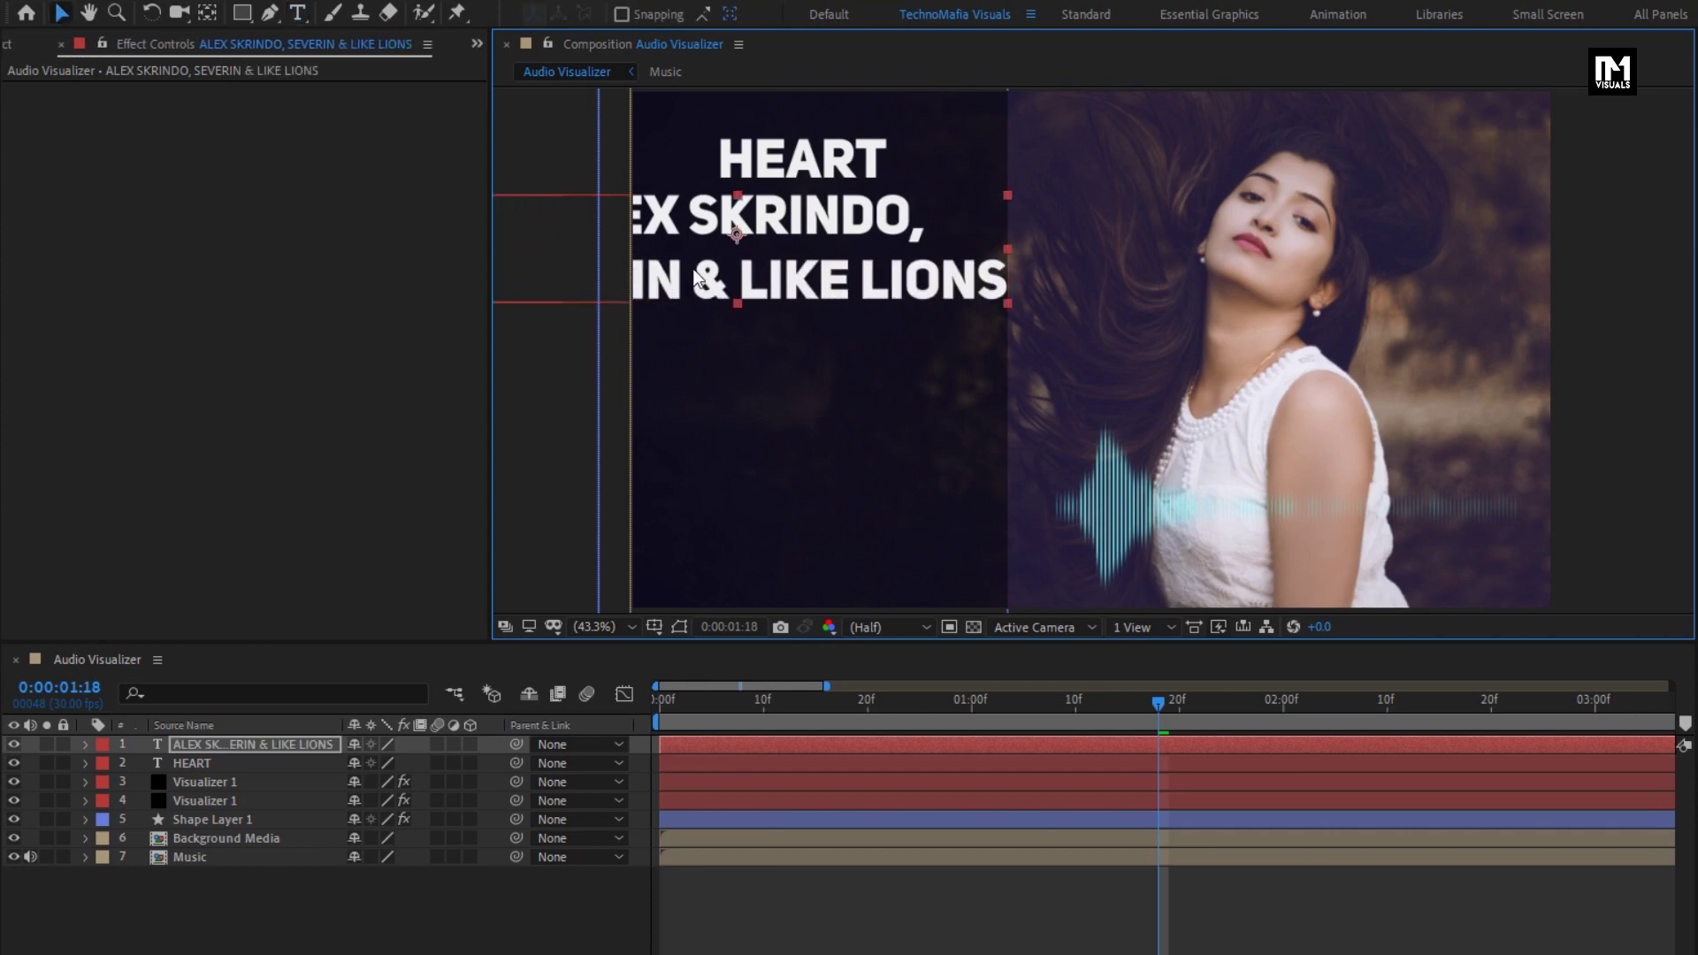
left_click_drag(721, 263, 828, 268)
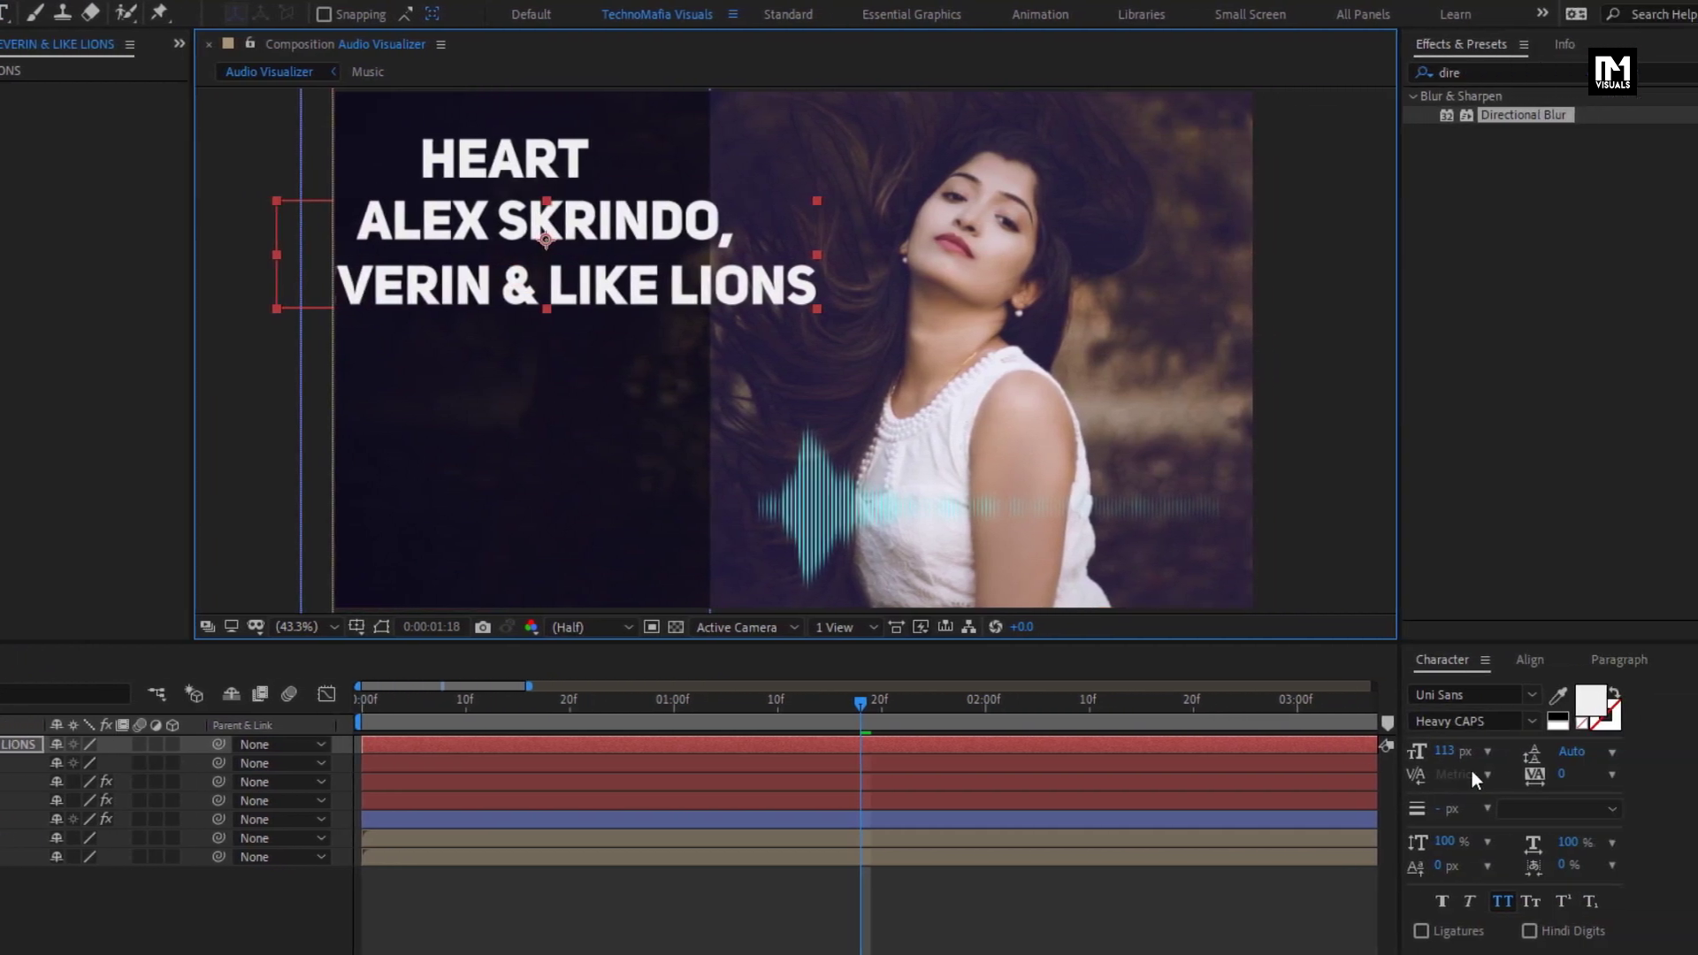
left_click_drag(1445, 751, 1397, 759)
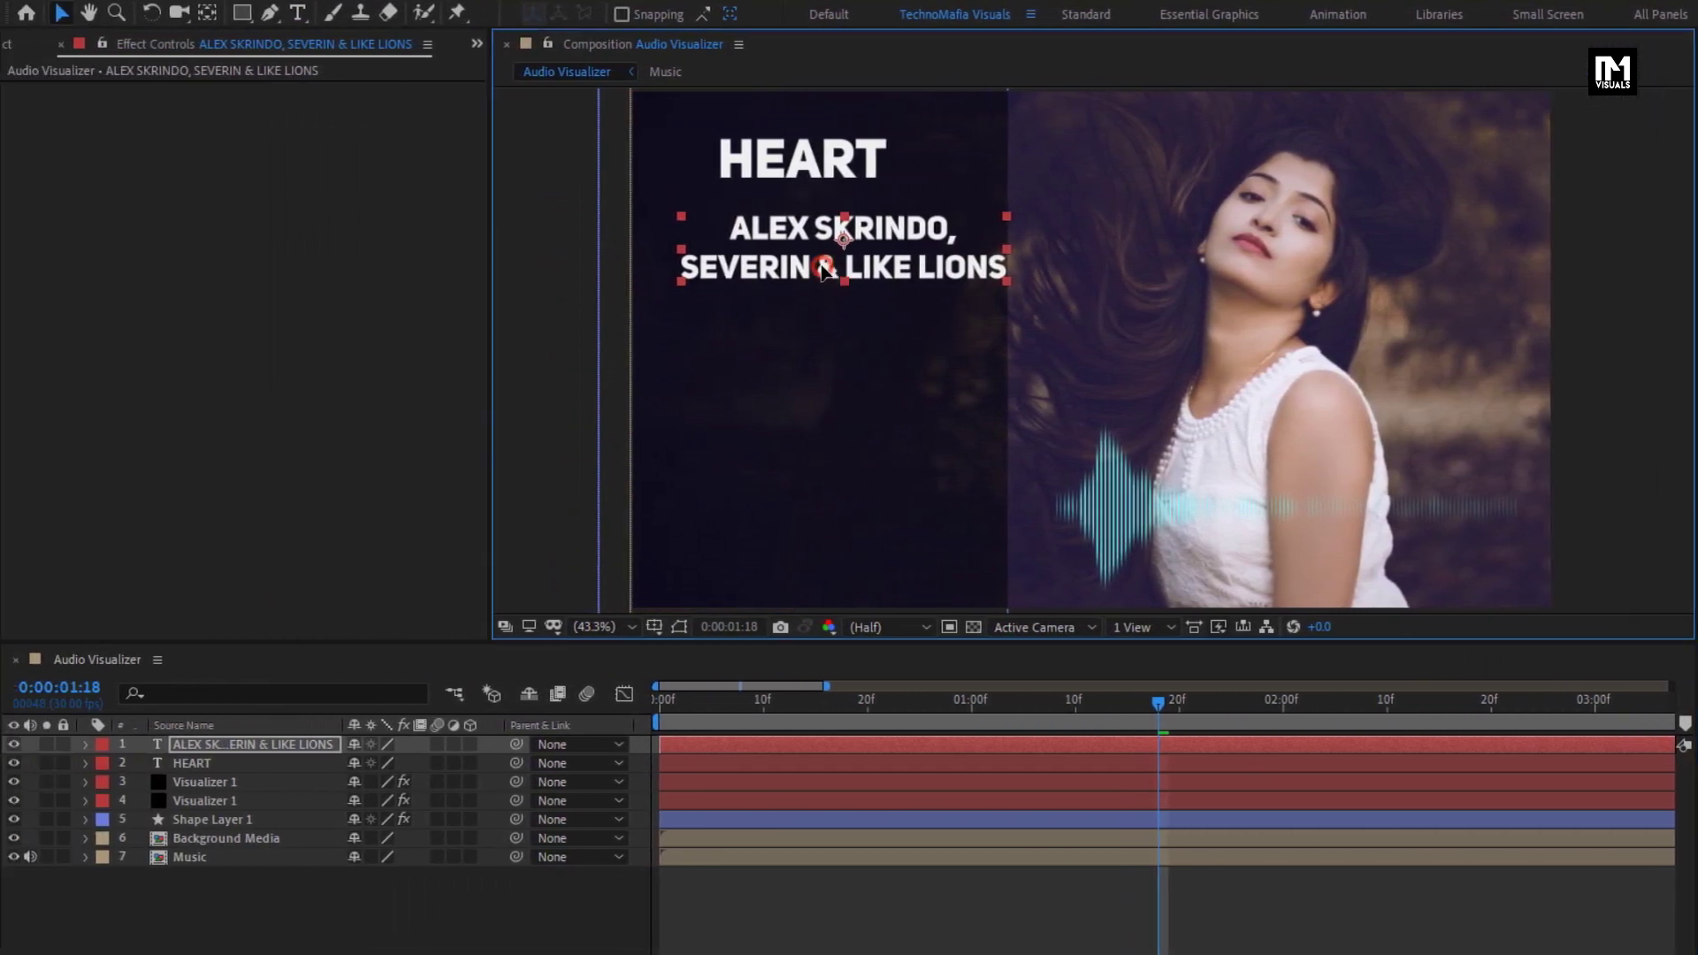
mouse_move(822, 270)
left_mouse_down()
mouse_move(798, 275)
mouse_move(808, 260)
left_mouse_up()
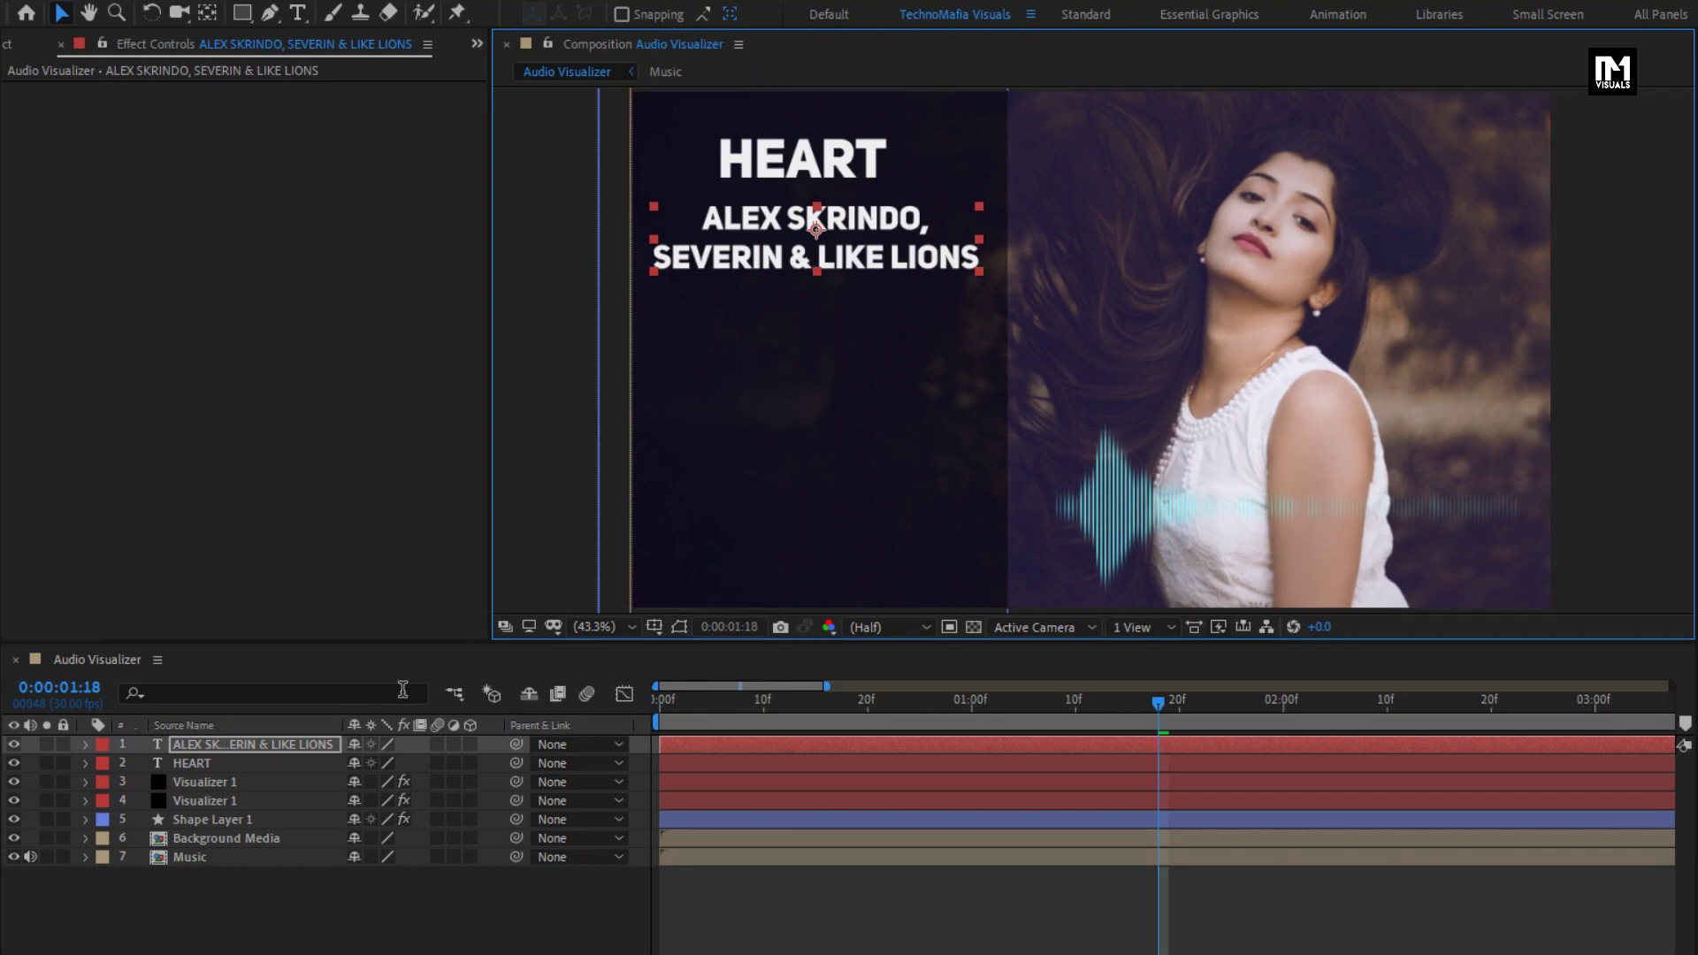
- Keyframe the credit's position from -443.9,288.5 at 0:00 to 383.1,288.5 at 1:00
key("p")
left_click(232, 745)
key("p")
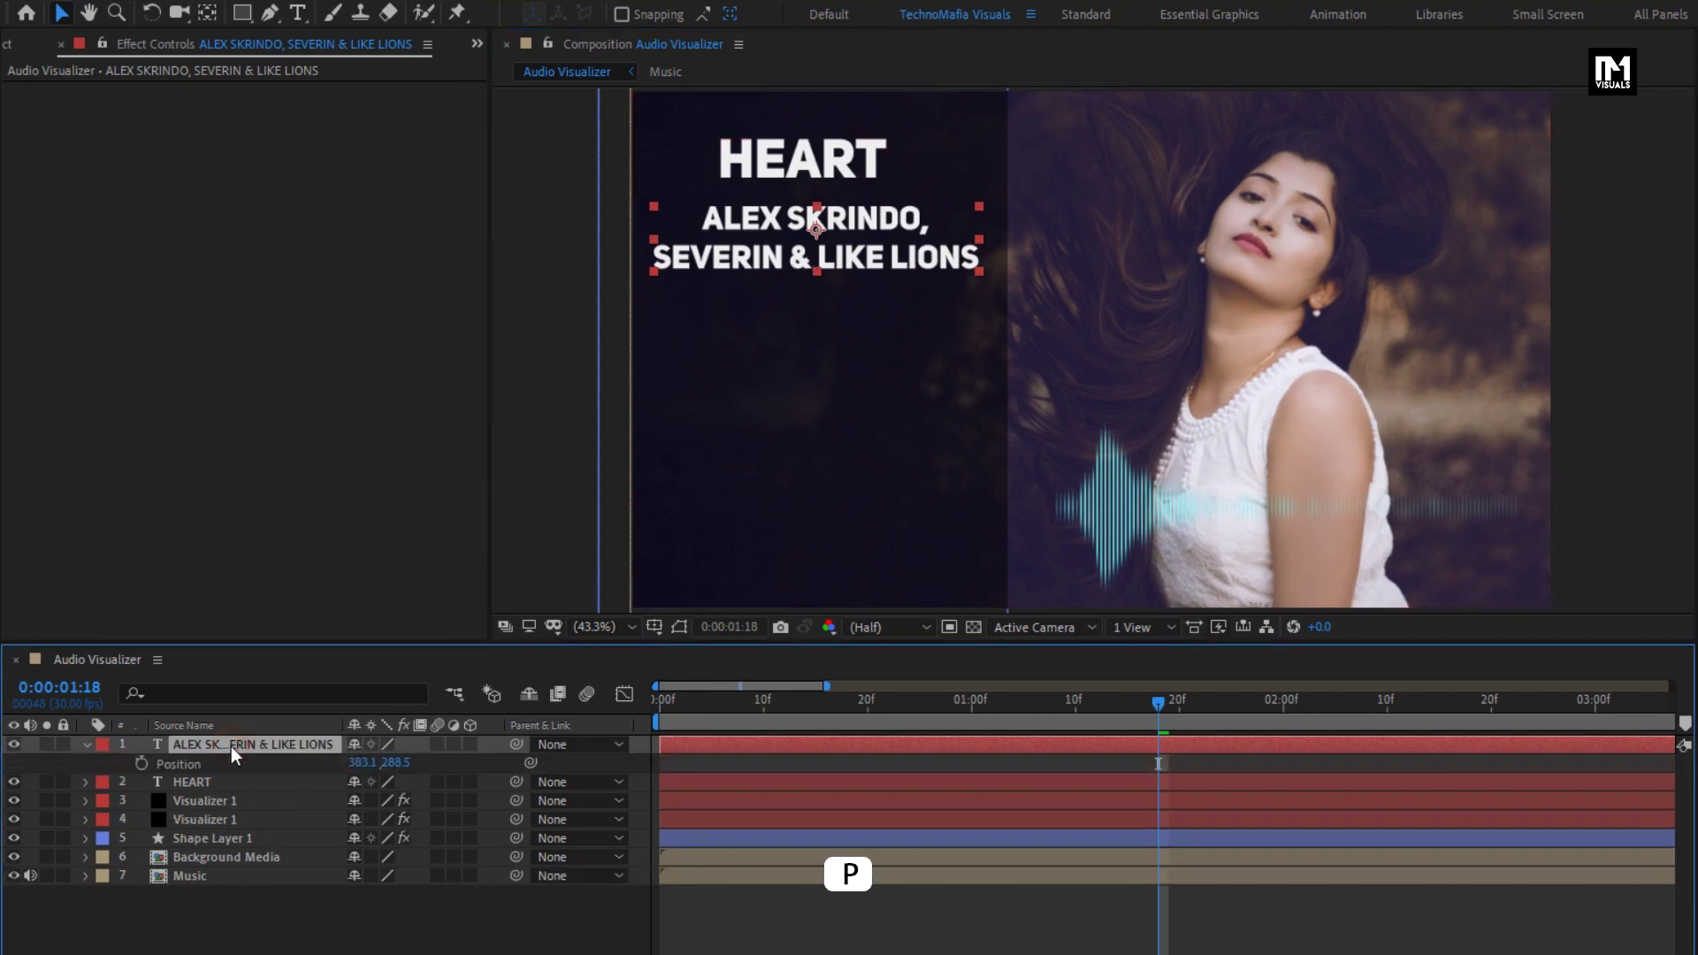
left_click(970, 707)
left_click(141, 764)
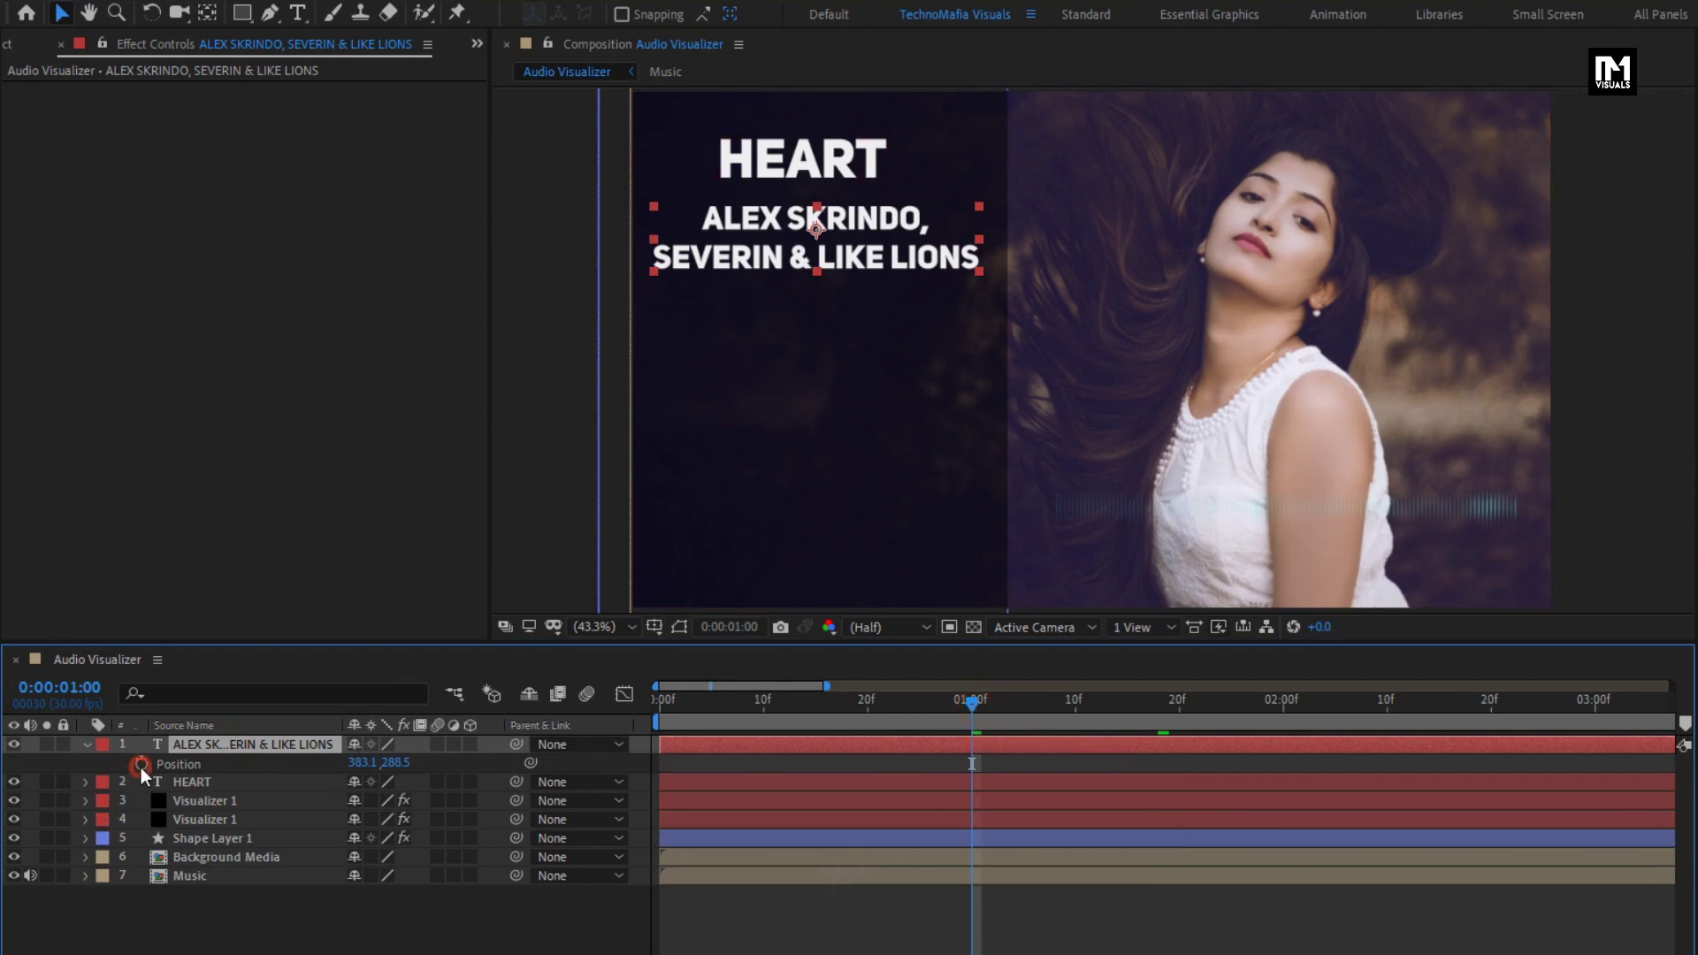
left_click_drag(682, 709, 580, 714)
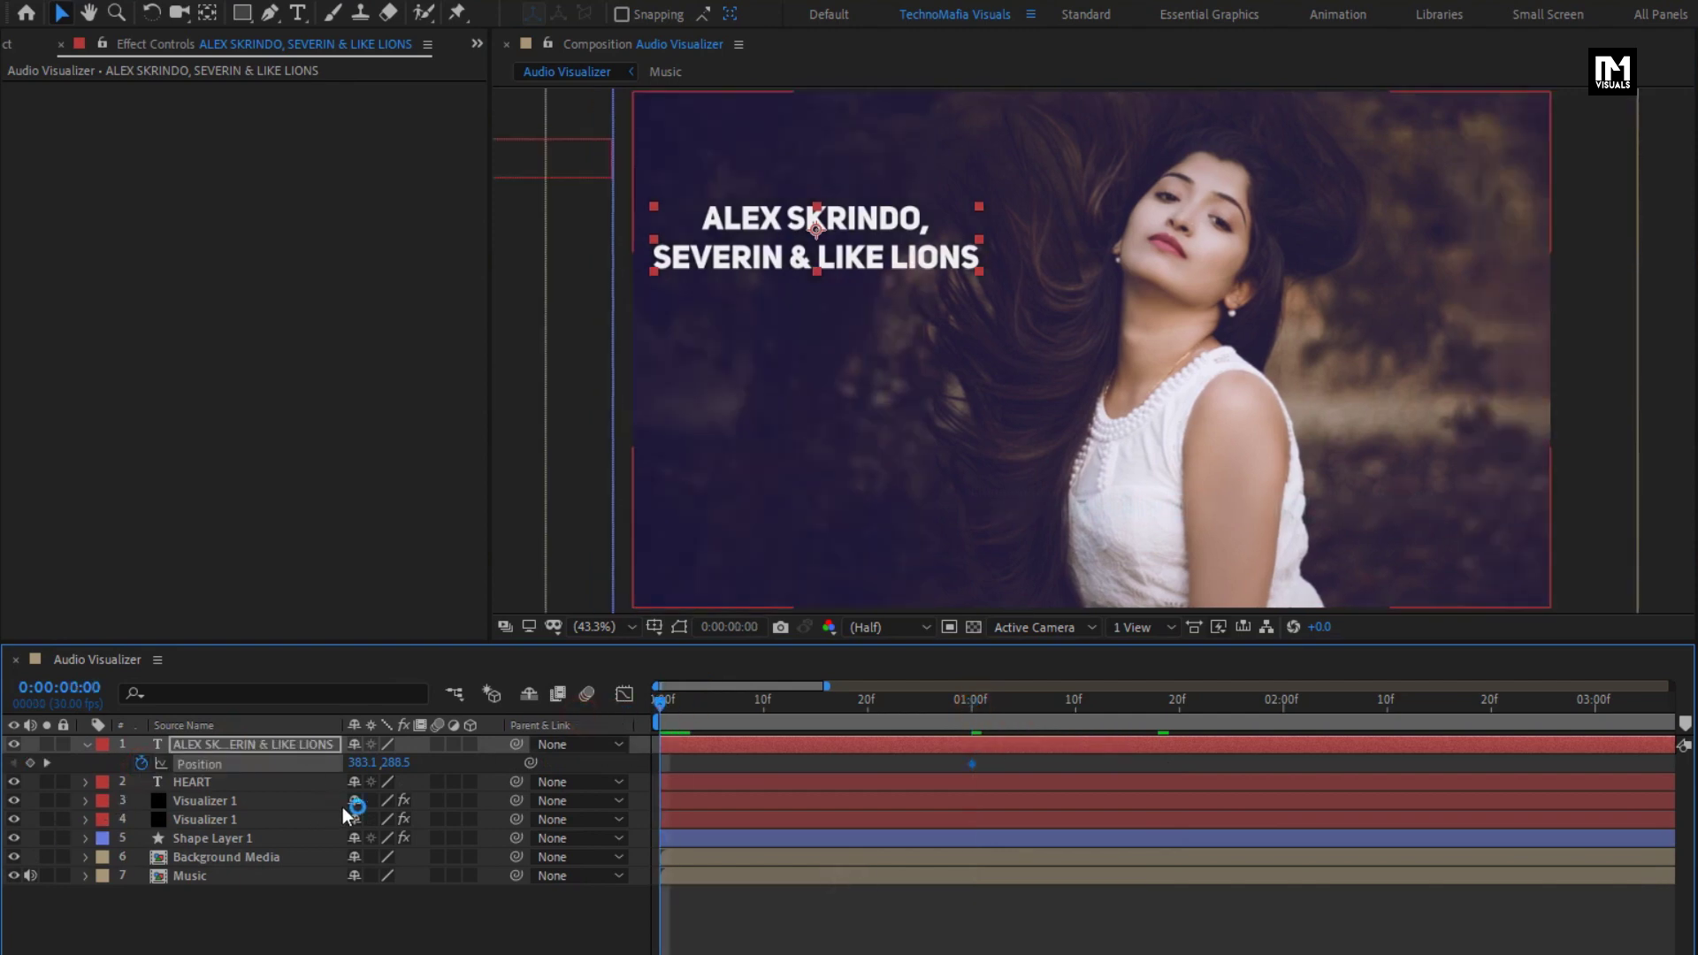
left_click_drag(362, 762, 154, 764)
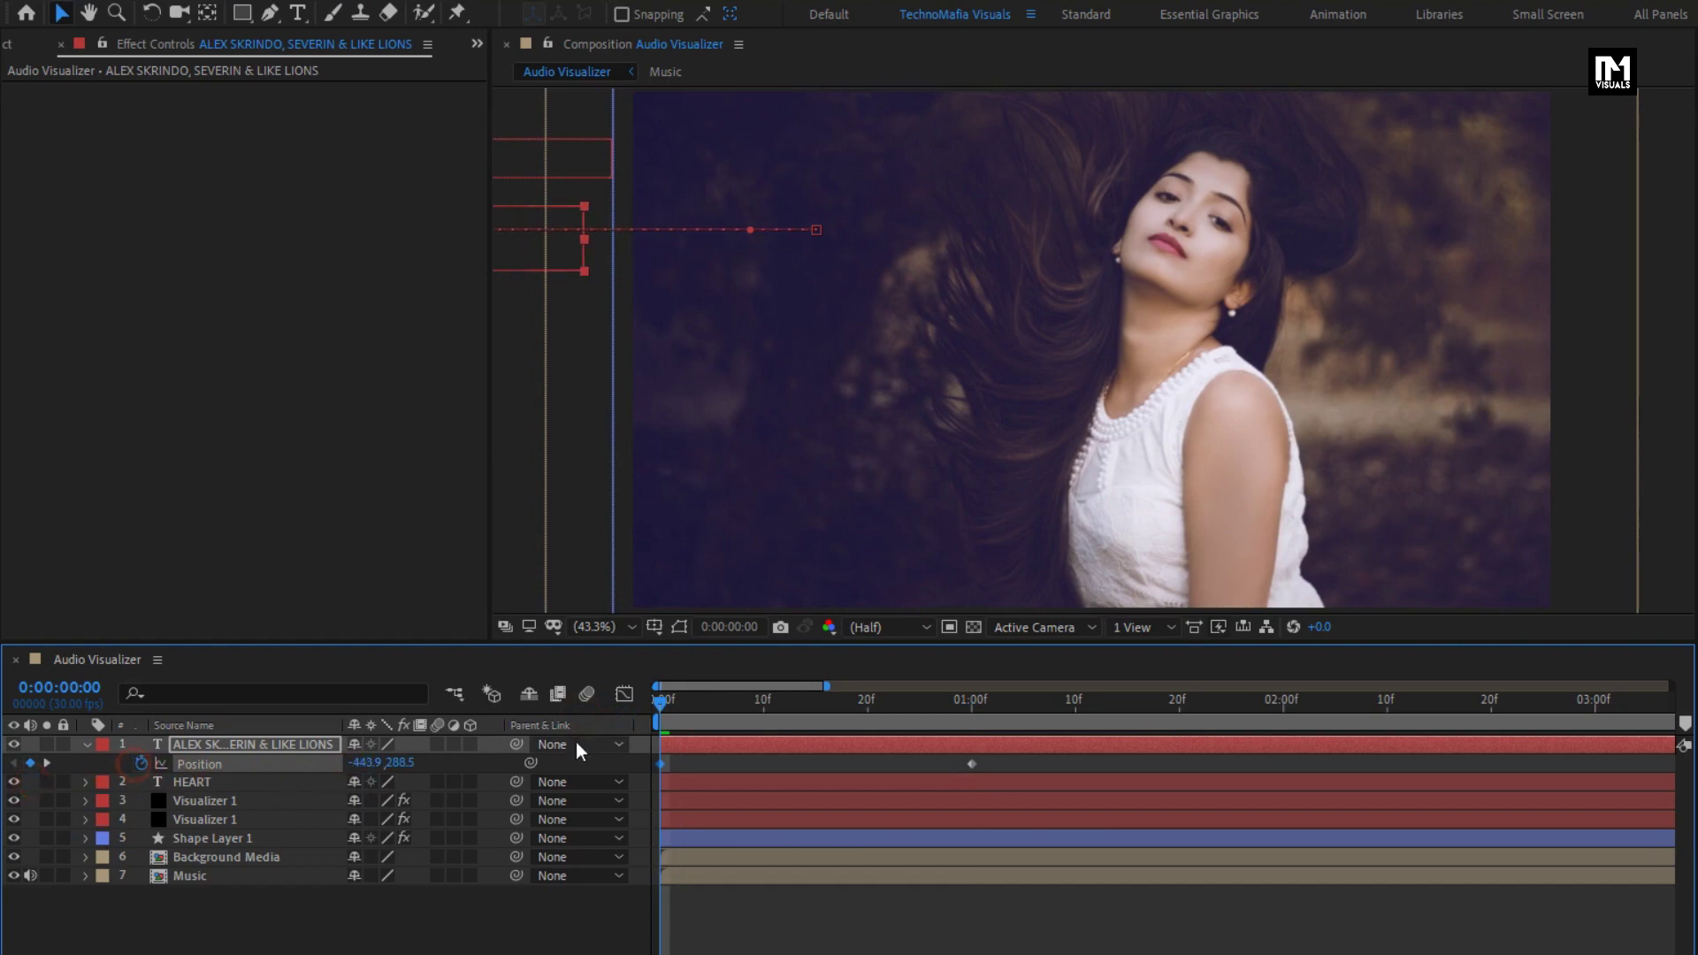
left_click_drag(672, 708, 983, 694)
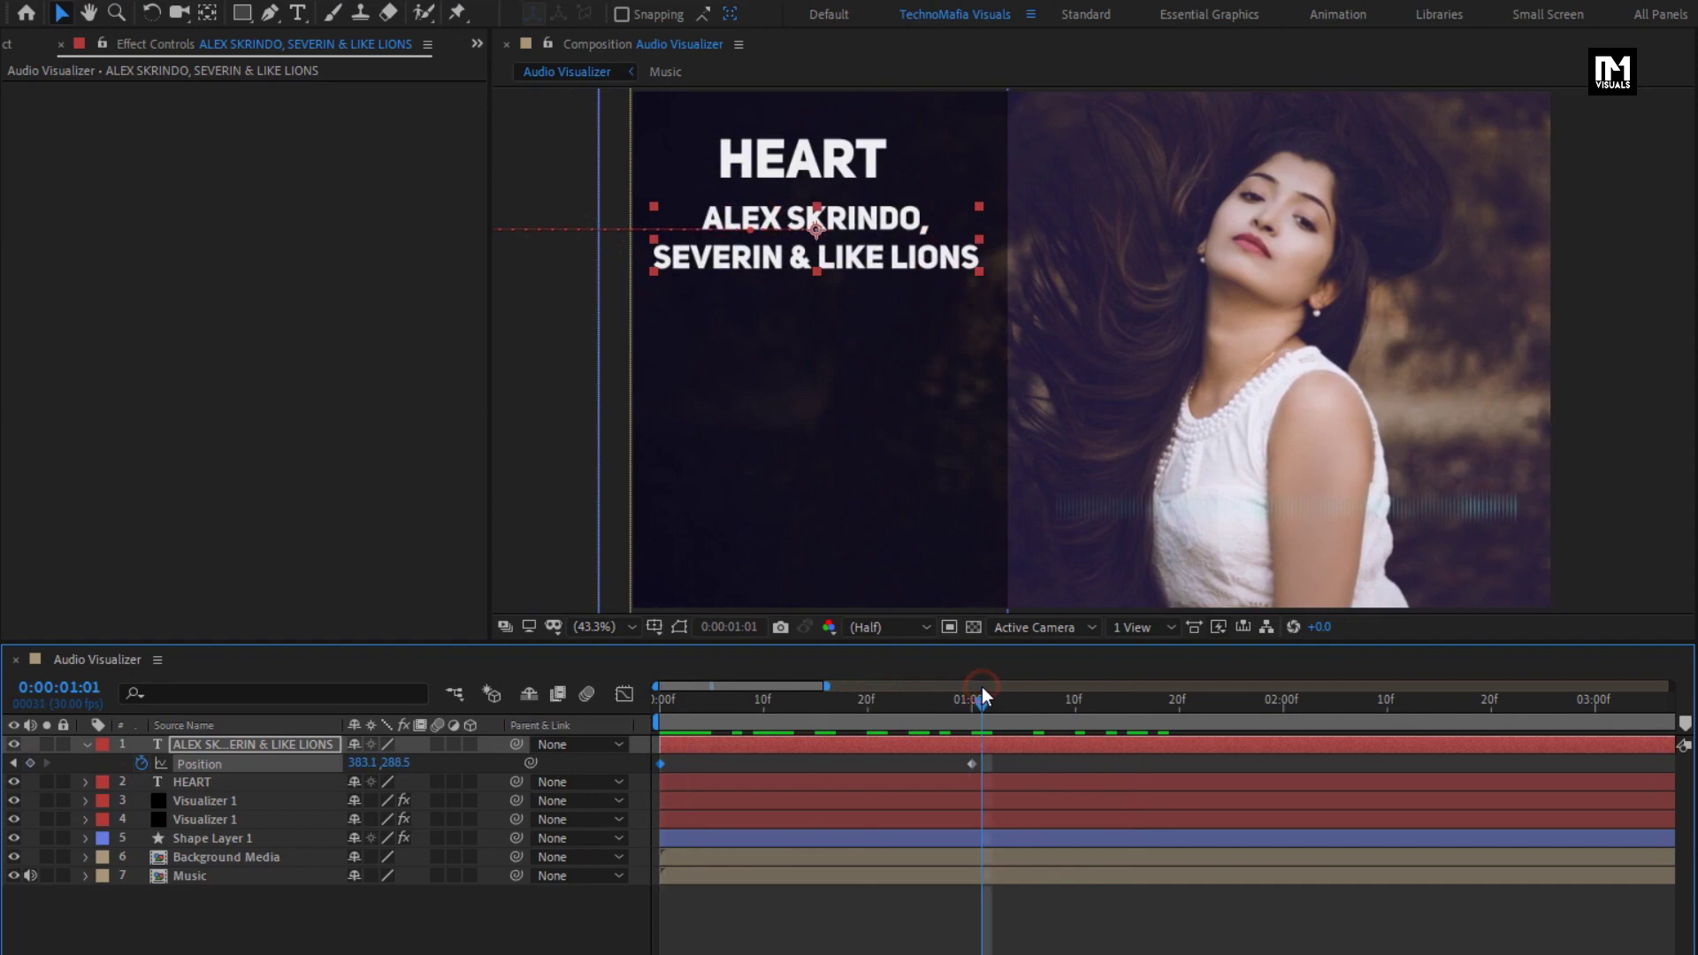
- Apply Easy Ease to both credit position keyframes and move to frame 10
left_click_drag(1002, 763, 658, 765)
right_click(661, 763)
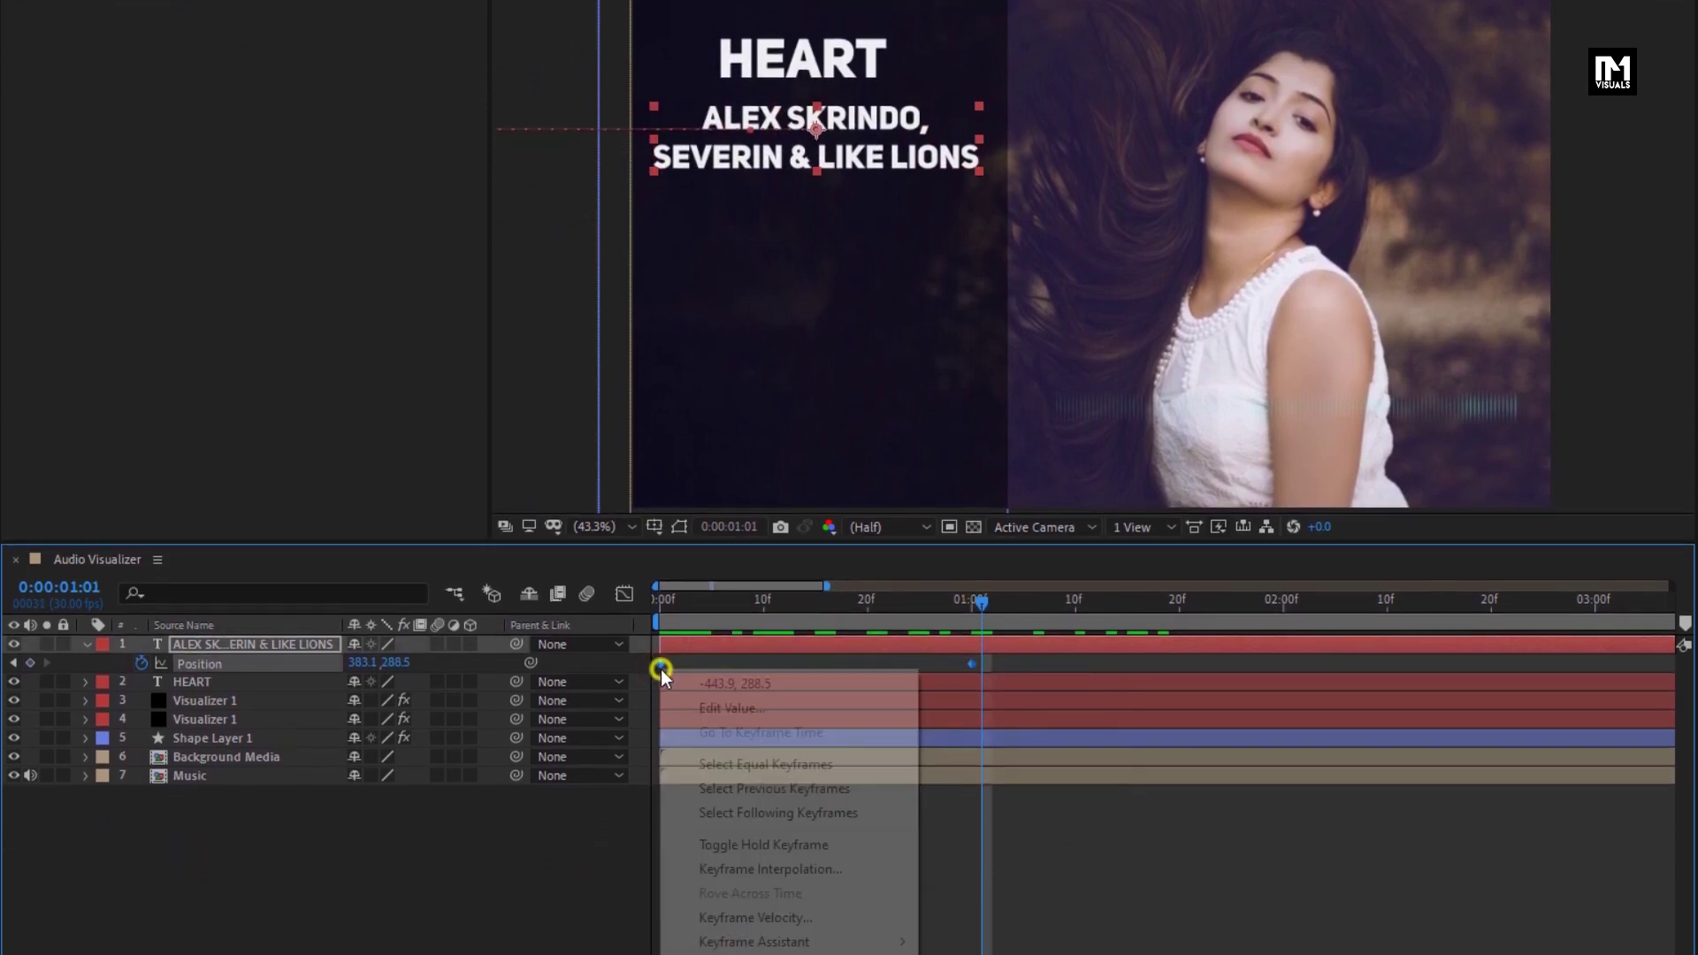
mouse_move(849, 917)
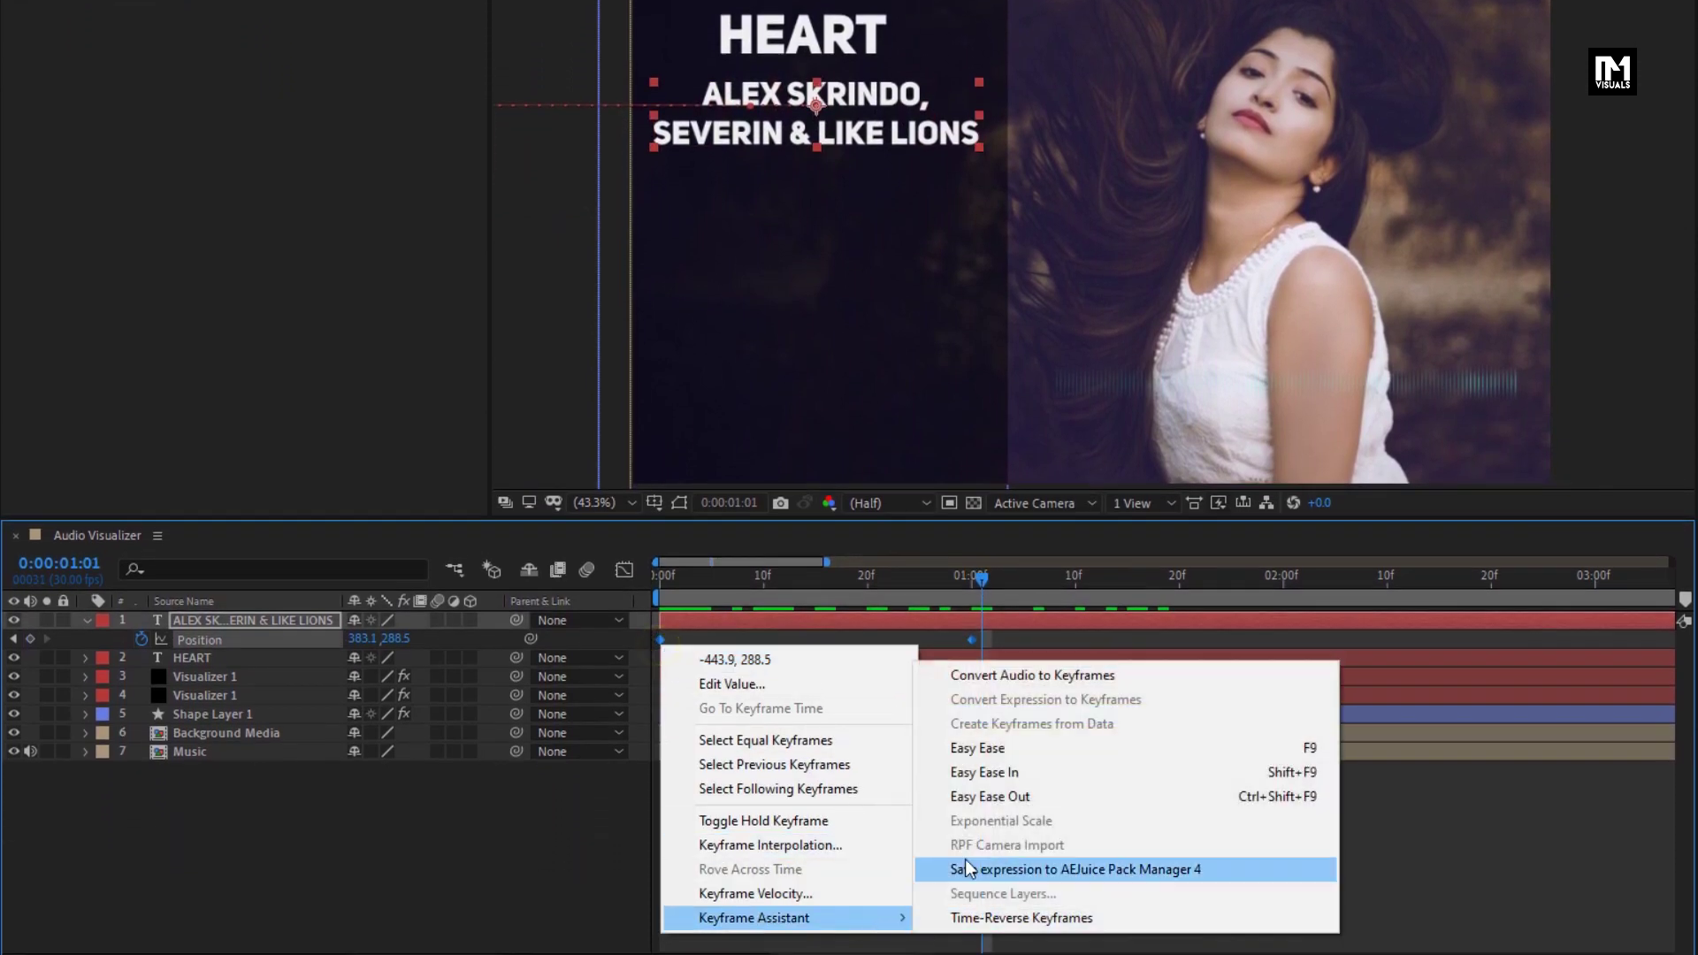
left_click(968, 752)
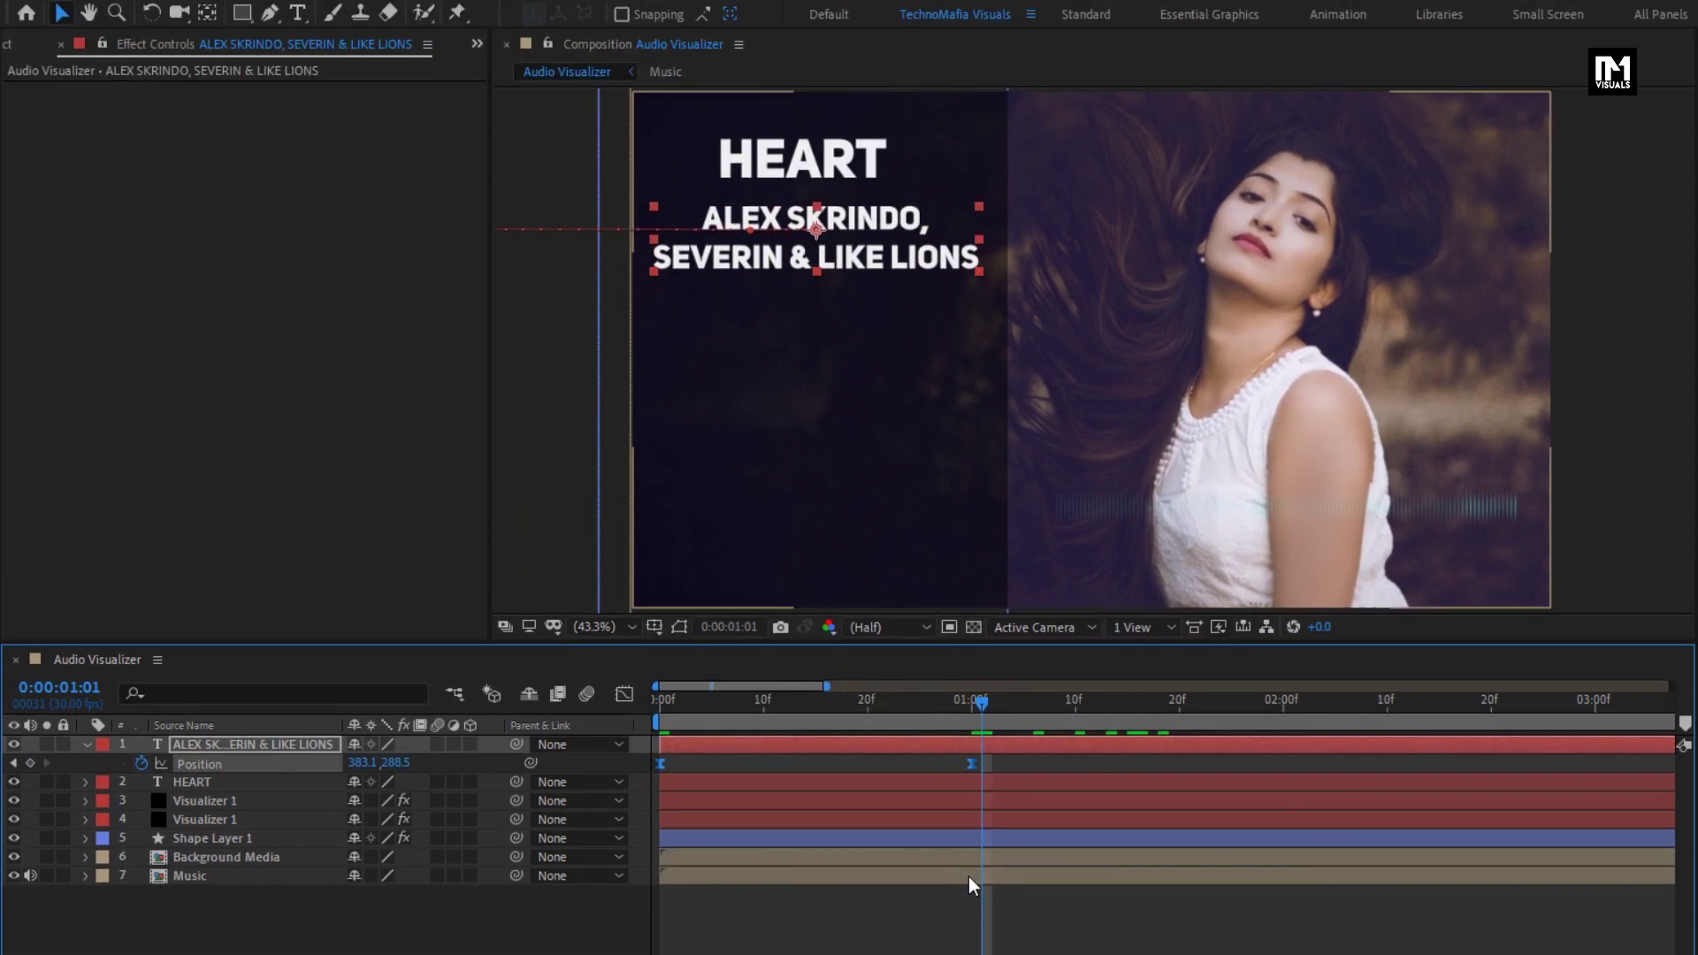
left_click(88, 744)
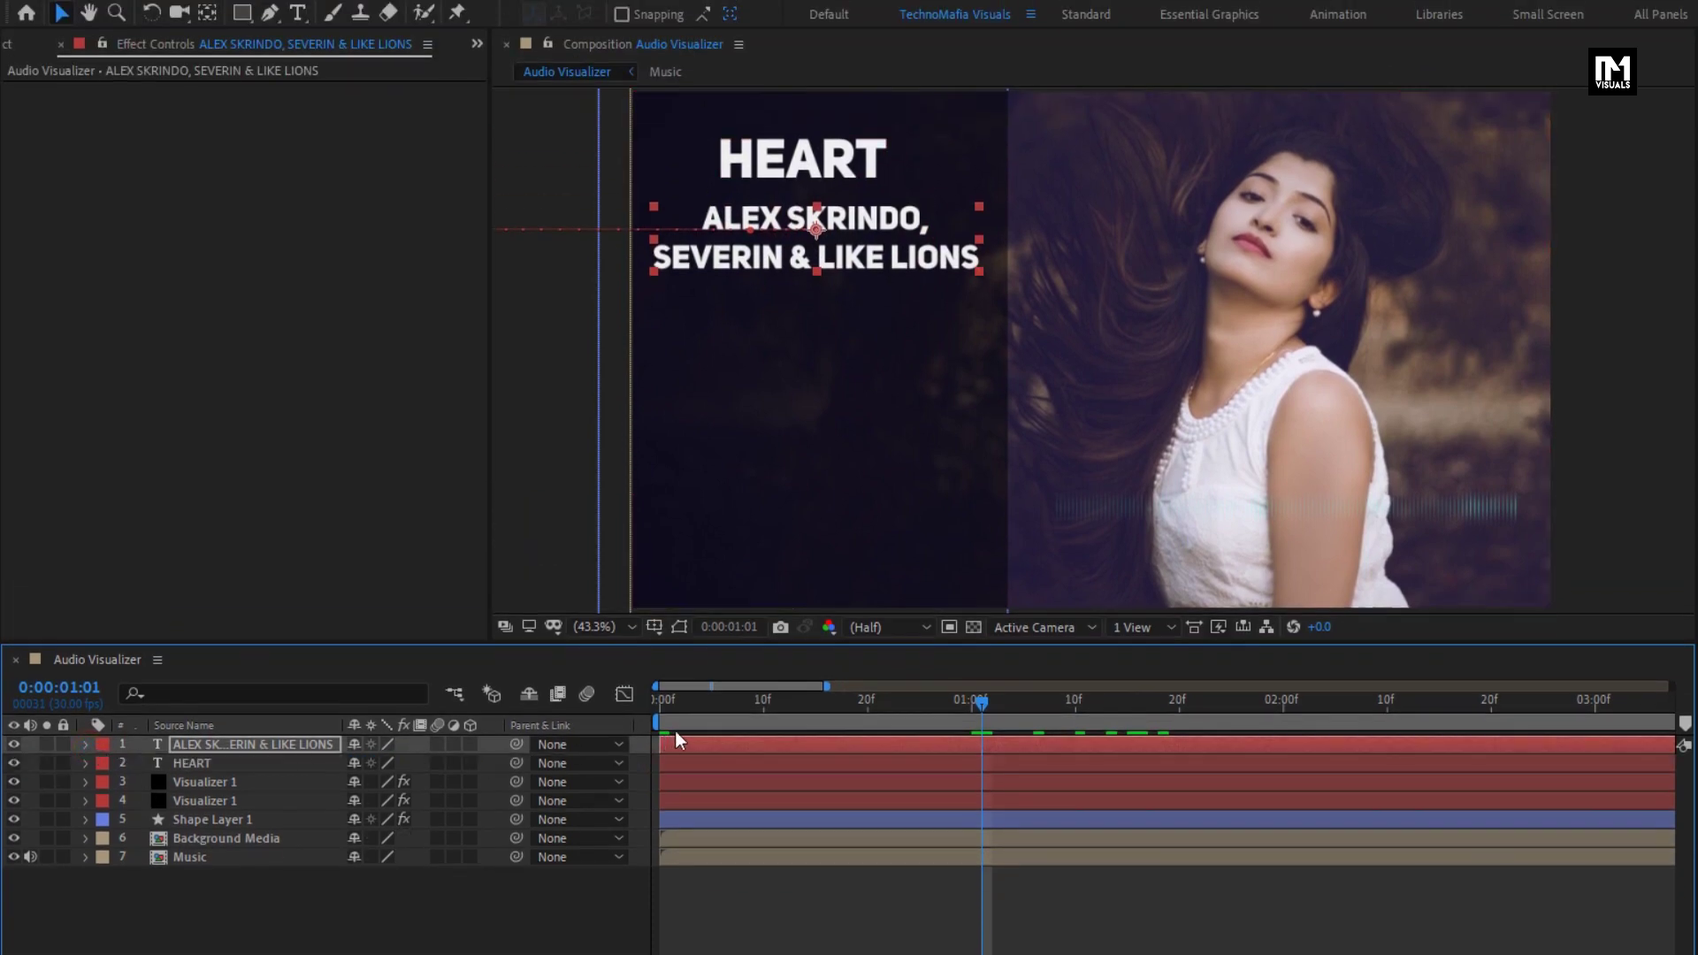
left_click(764, 707)
- Shift the HEART layer to start about frame 10 and the artist credit about frame 15
left_click_drag(697, 764, 783, 761)
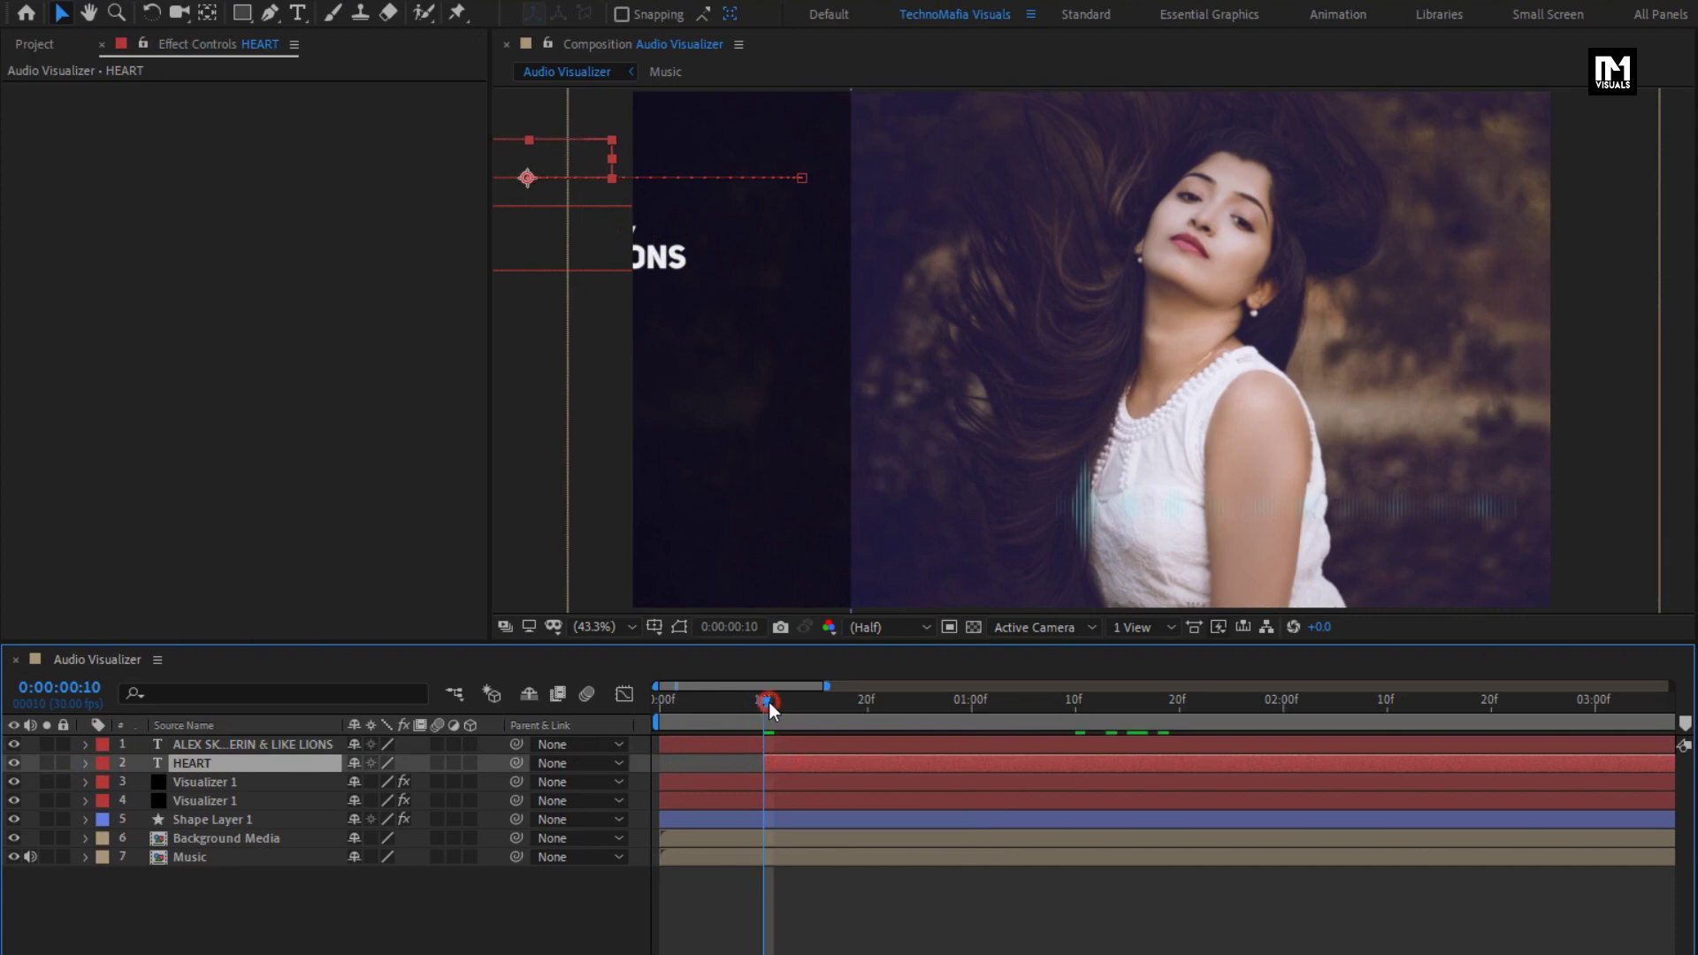
left_click_drag(768, 702, 815, 708)
left_click_drag(693, 745, 1094, 714)
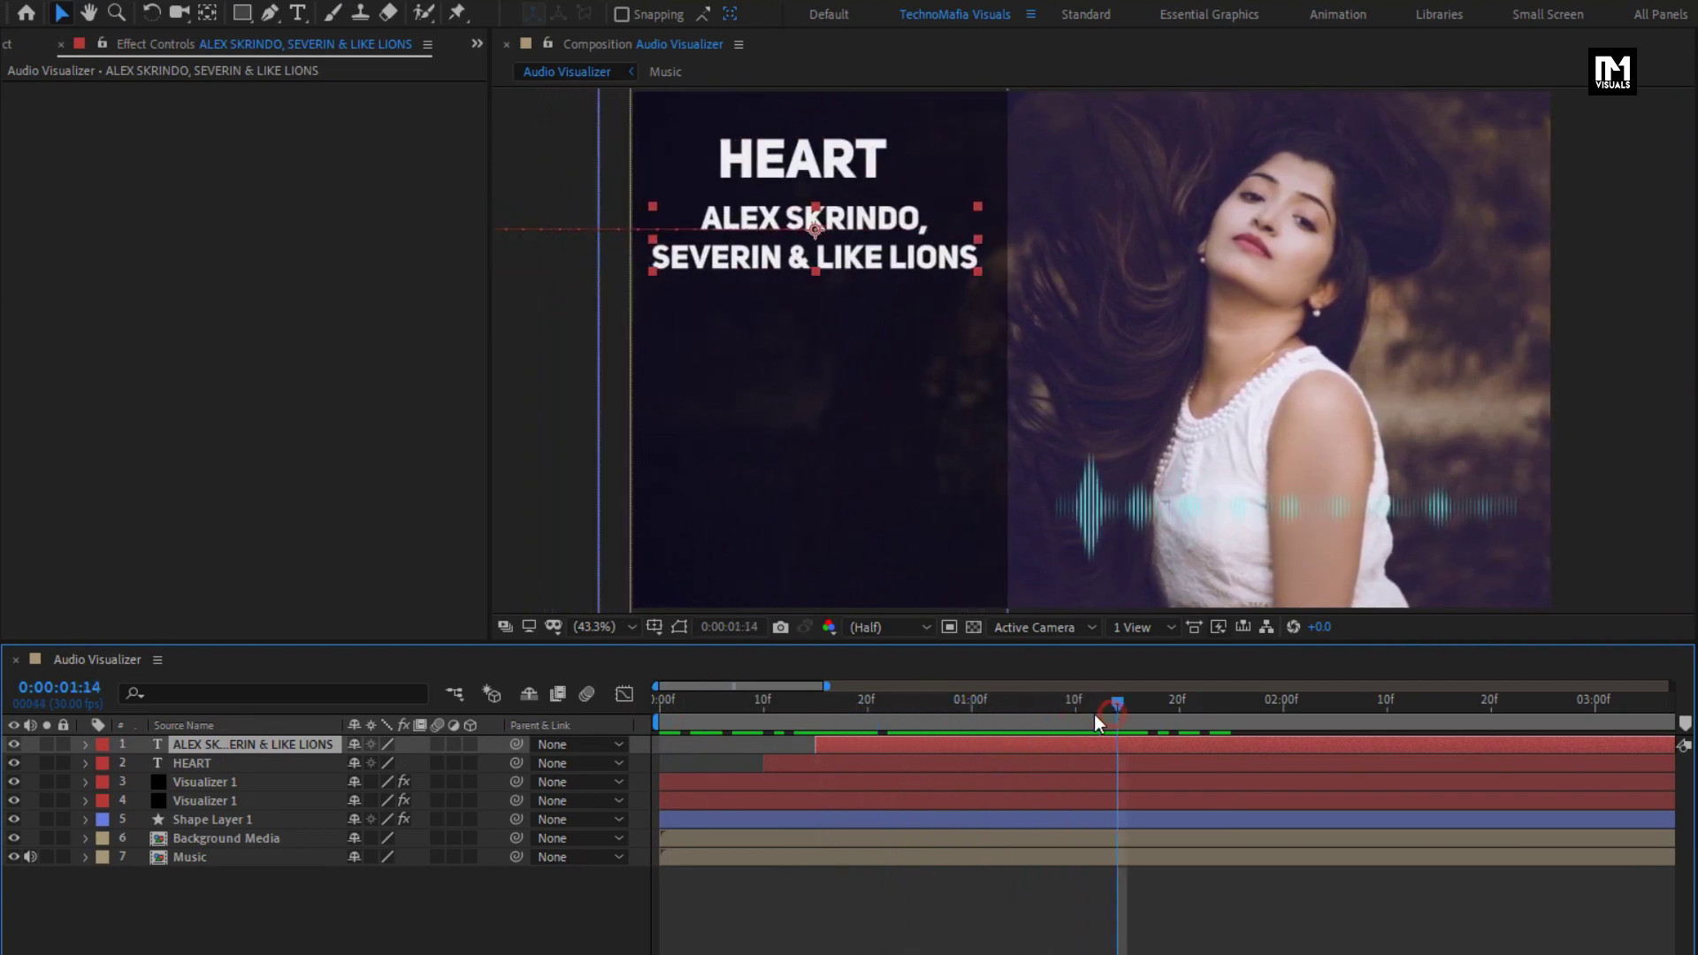
left_click(188, 765)
key("t")
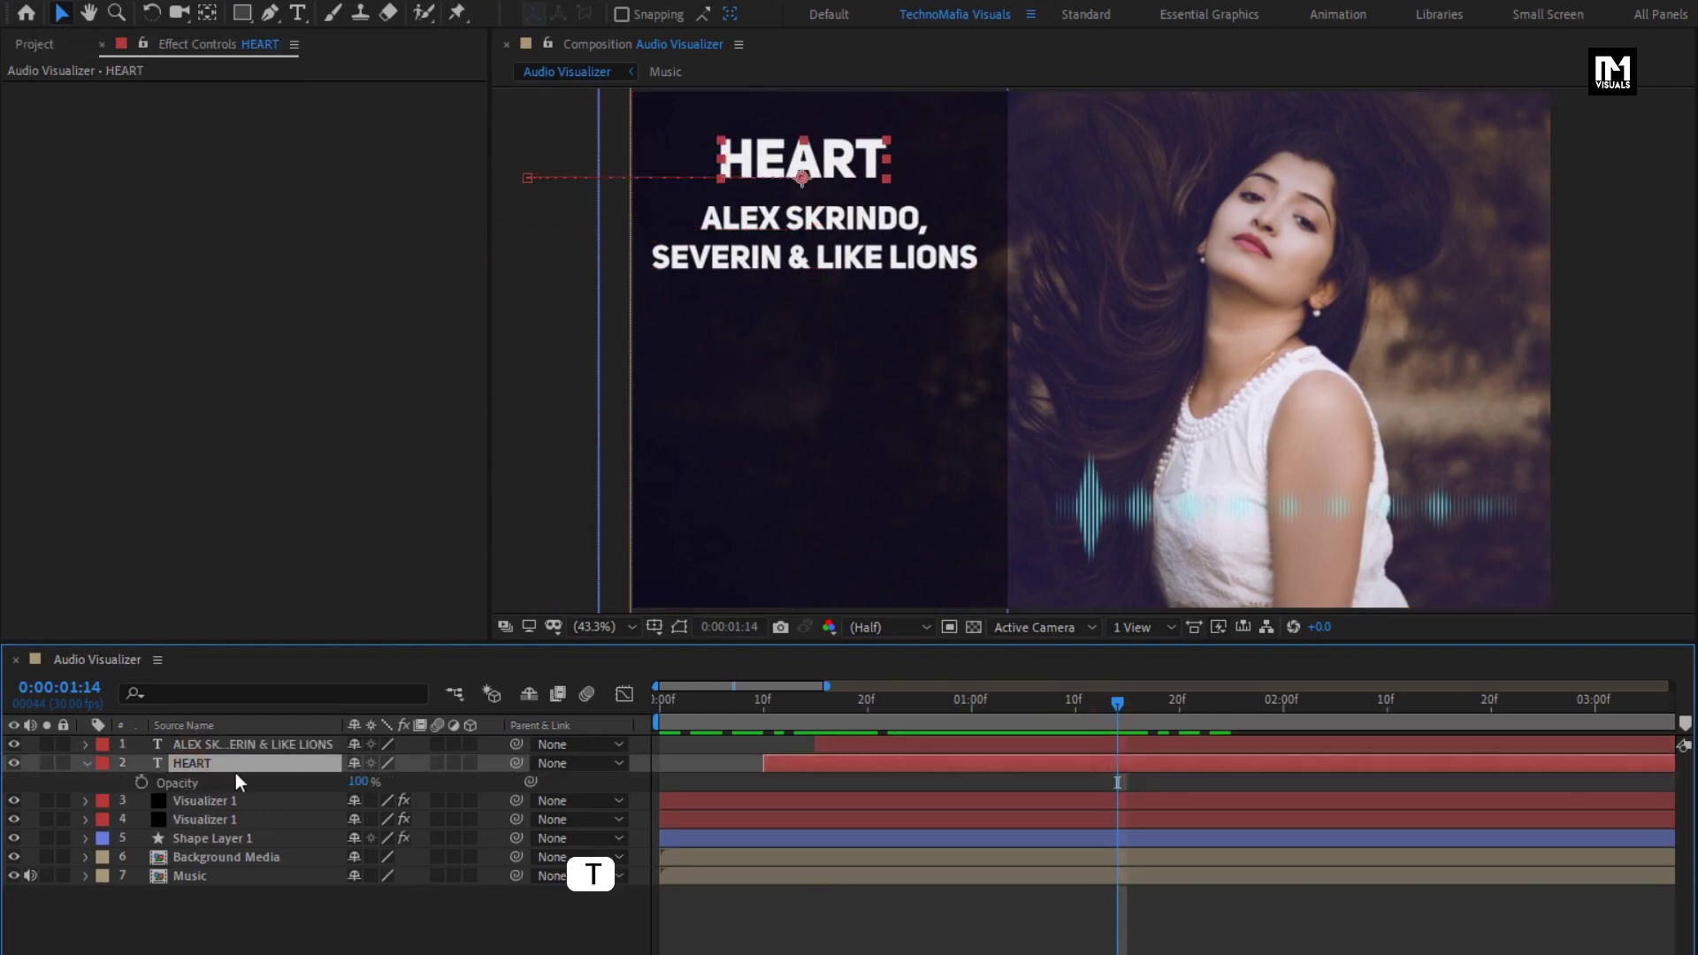
- Keyframe HEART's Opacity from 0% at 0:00:00:10 to 100% at 0:00:01:10
left_click(765, 713)
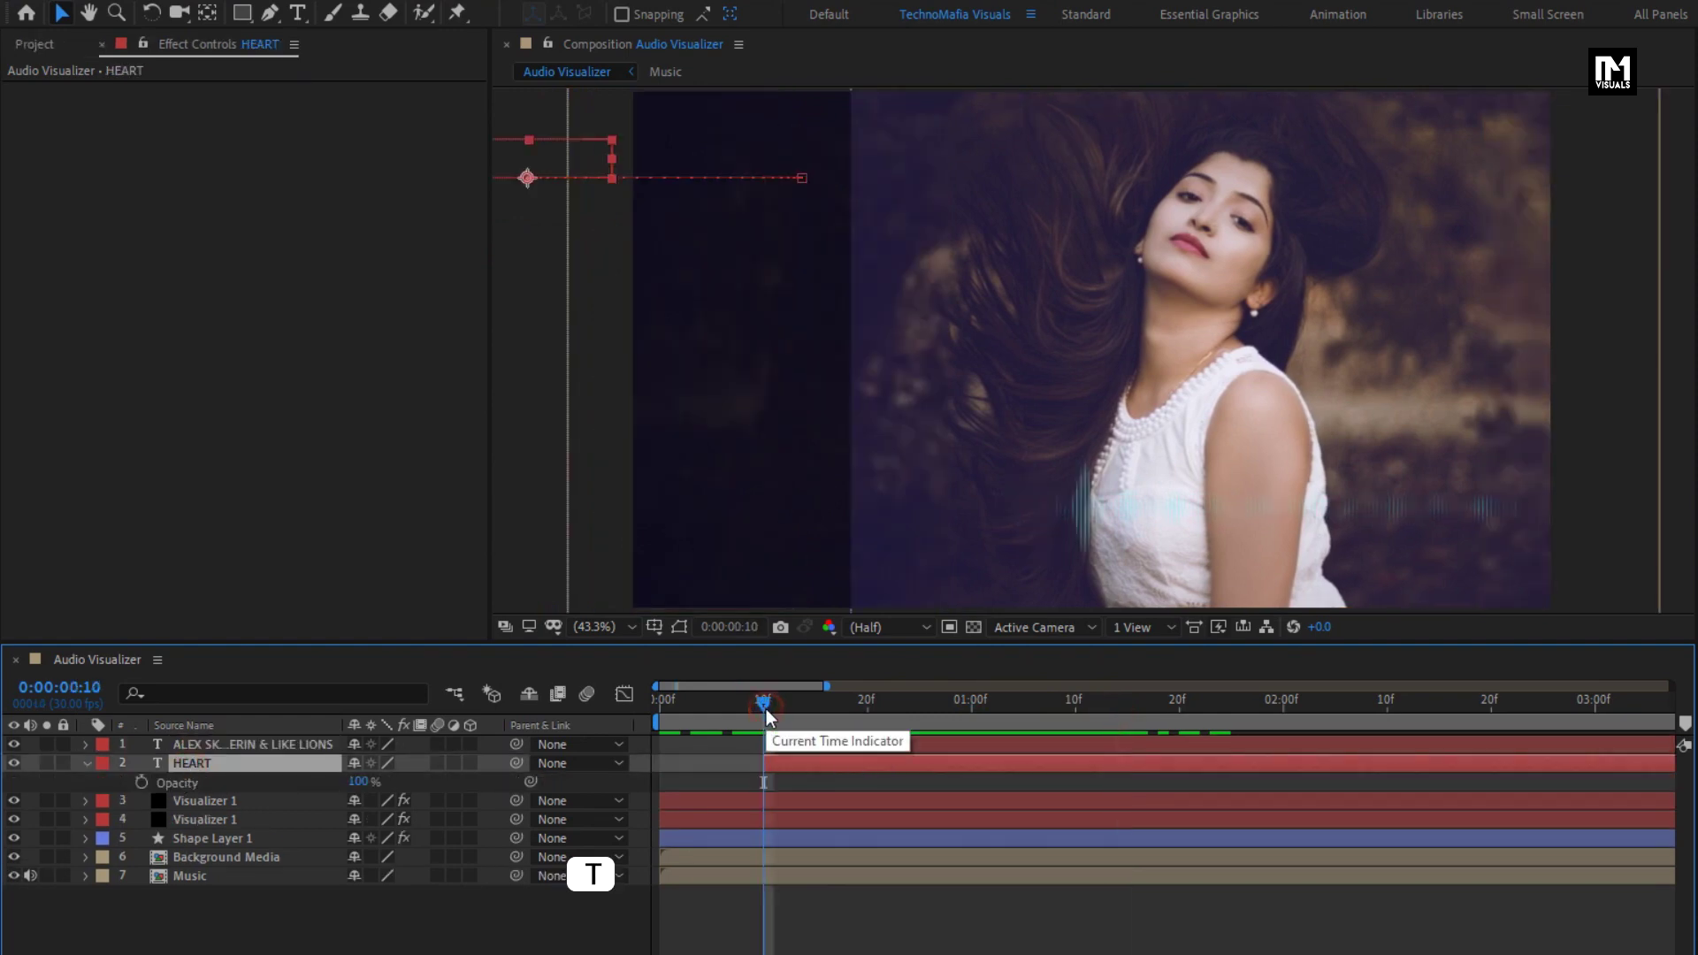
left_click(140, 783)
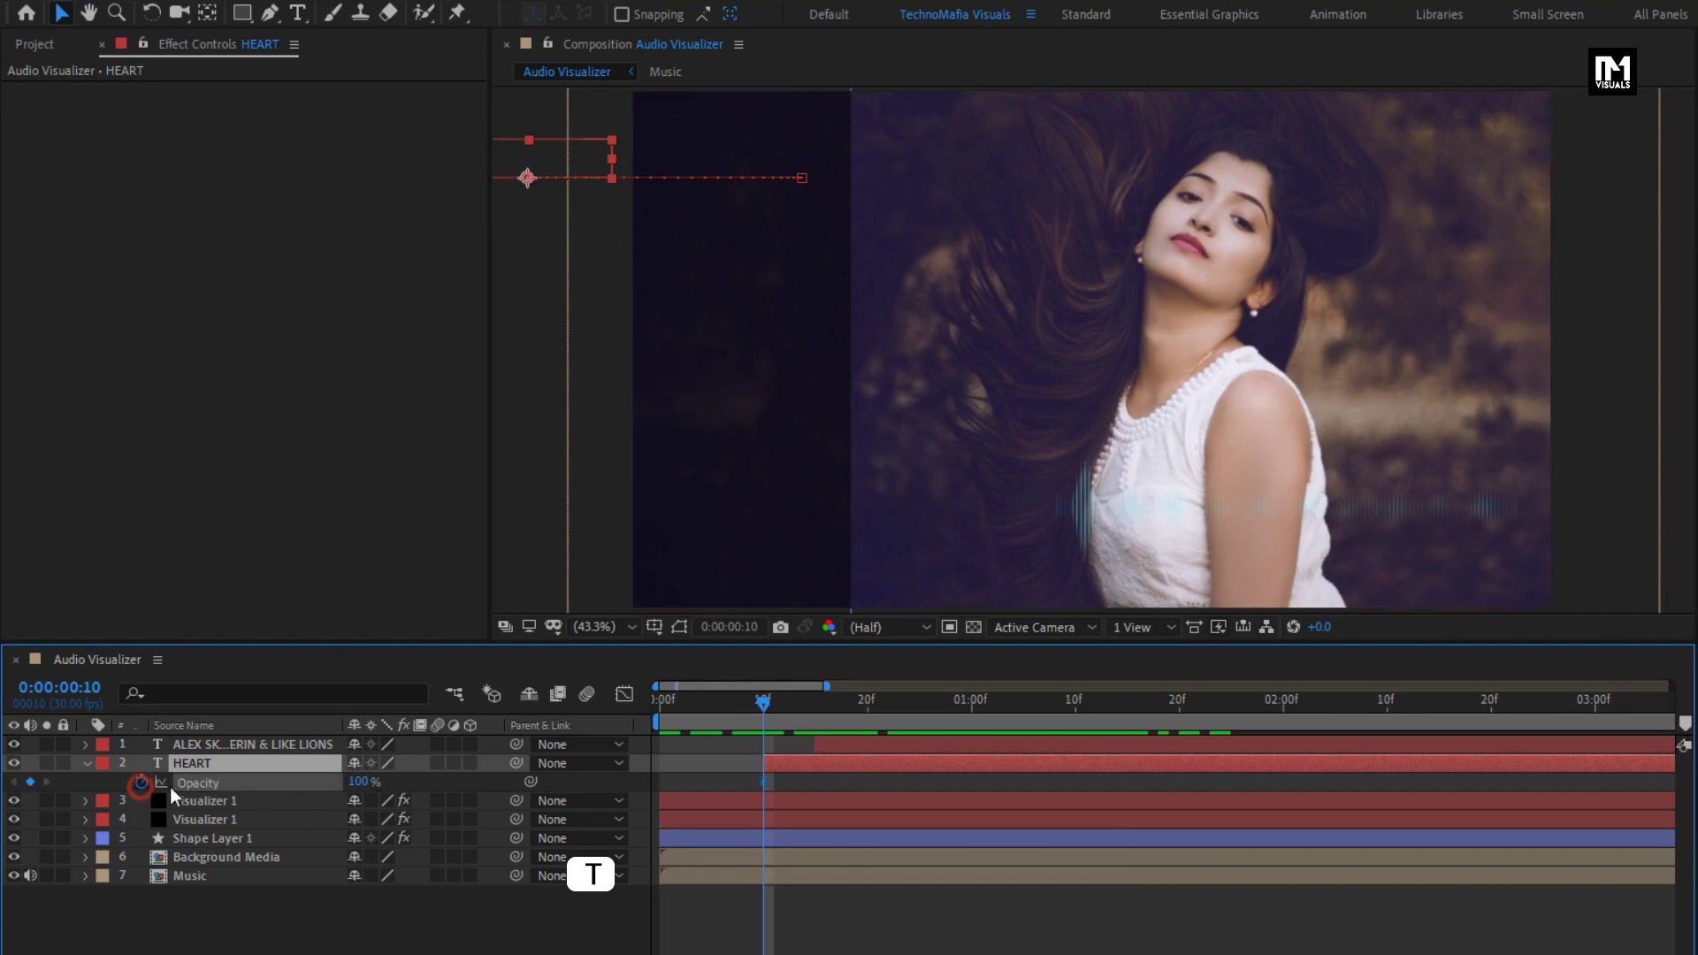
left_click_drag(356, 789, 191, 790)
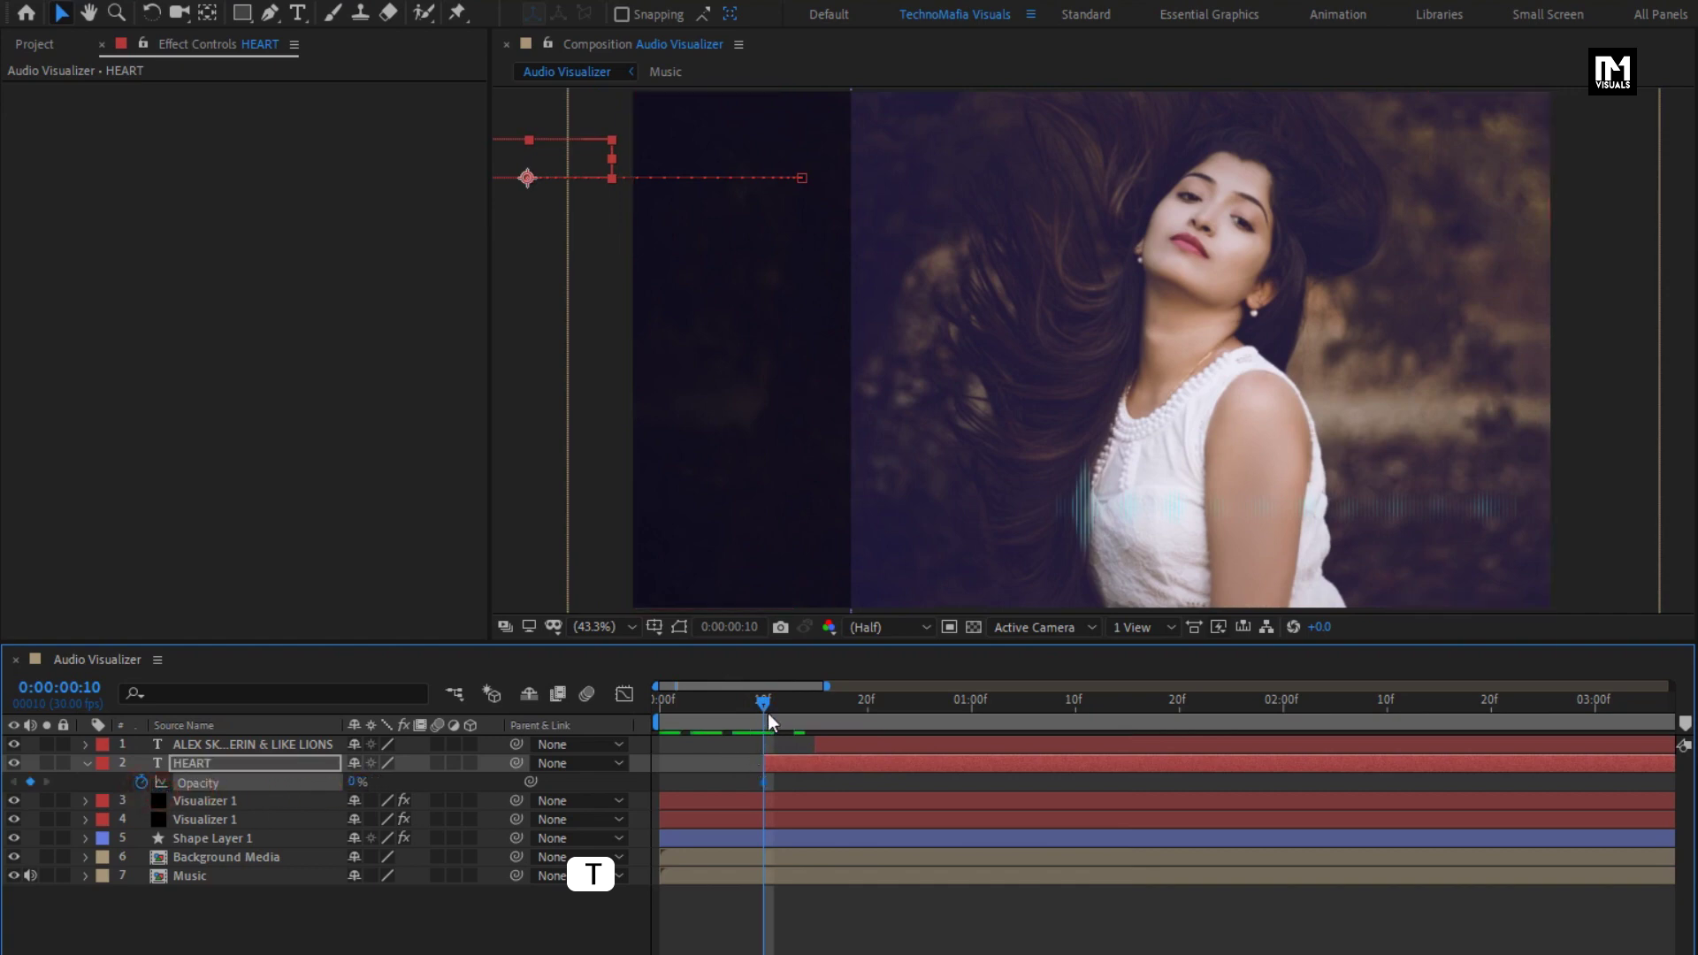
left_click_drag(767, 715, 1075, 712)
left_click_drag(355, 789, 541, 783)
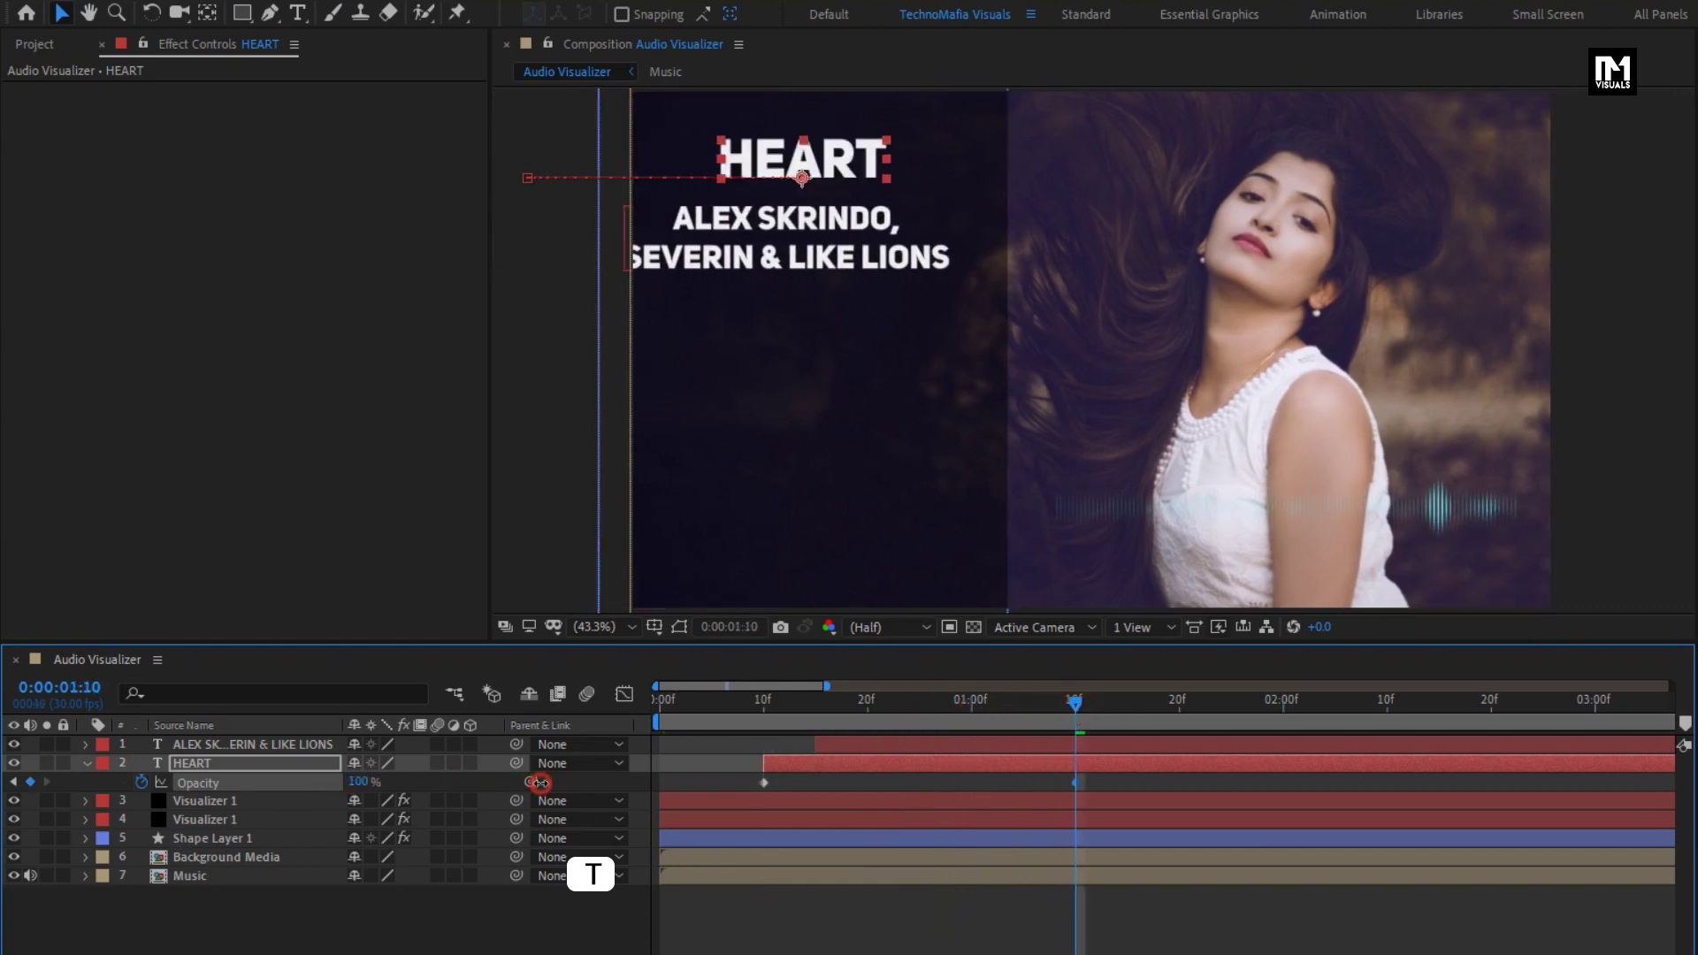
left_click(87, 763)
left_click(213, 747)
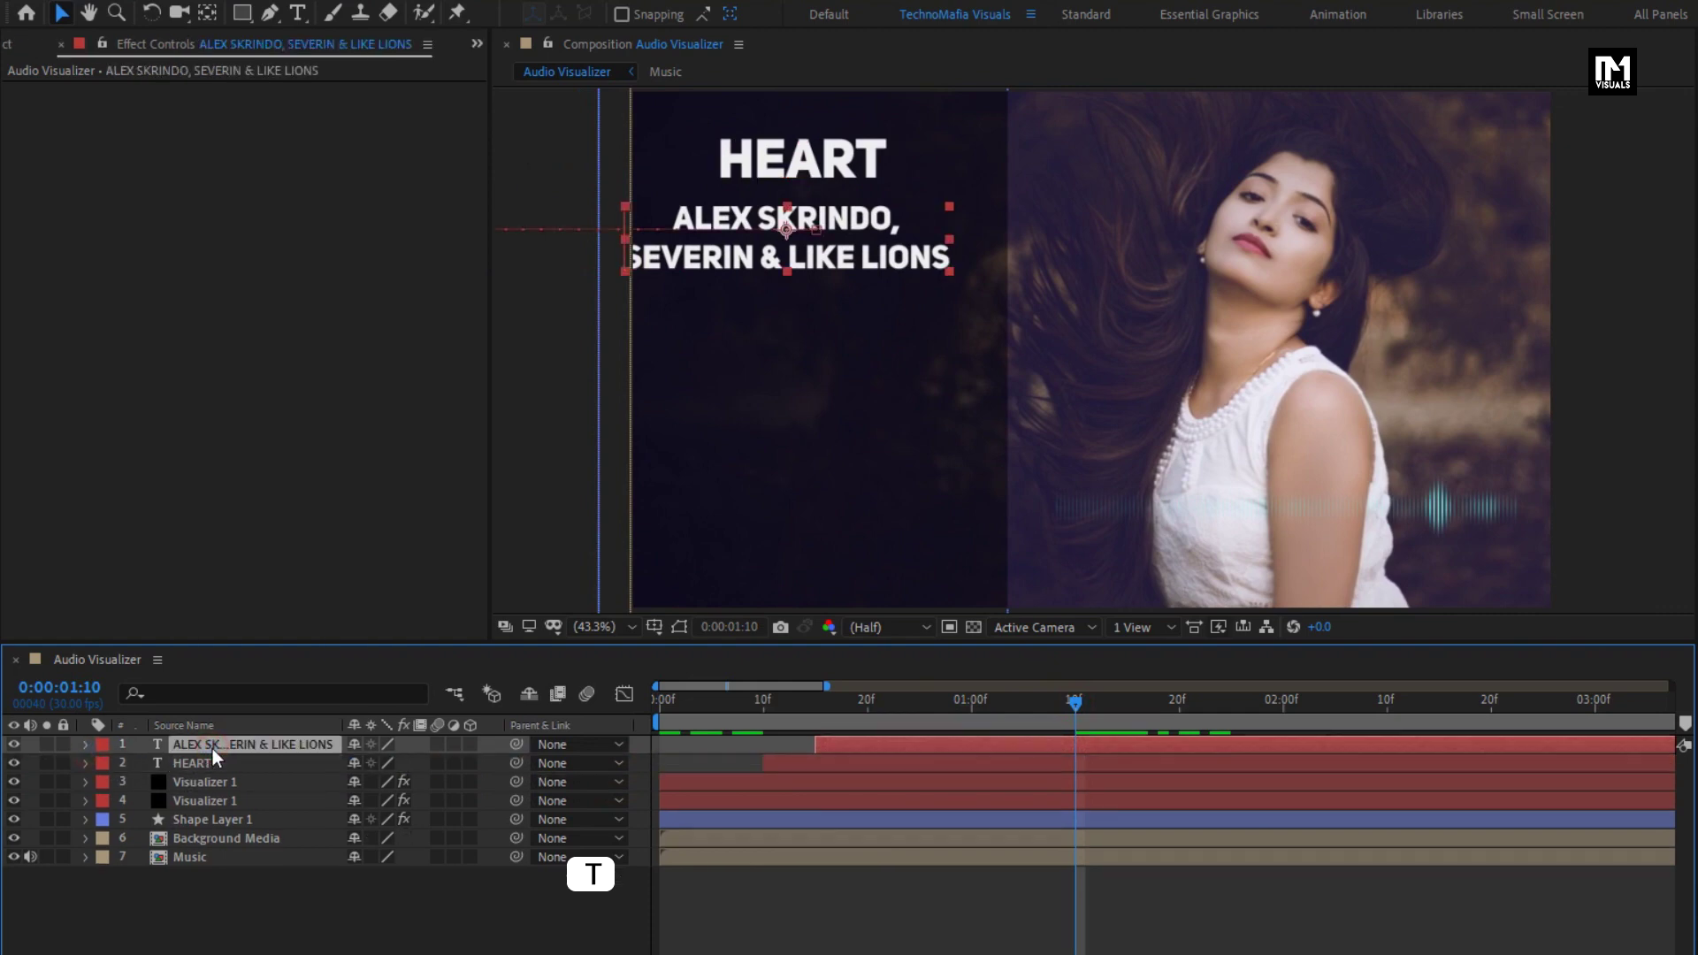
- Keyframe the credit line's Opacity from 0% at 0:00:00:15 to 100% at 0:00:01:15
key("t")
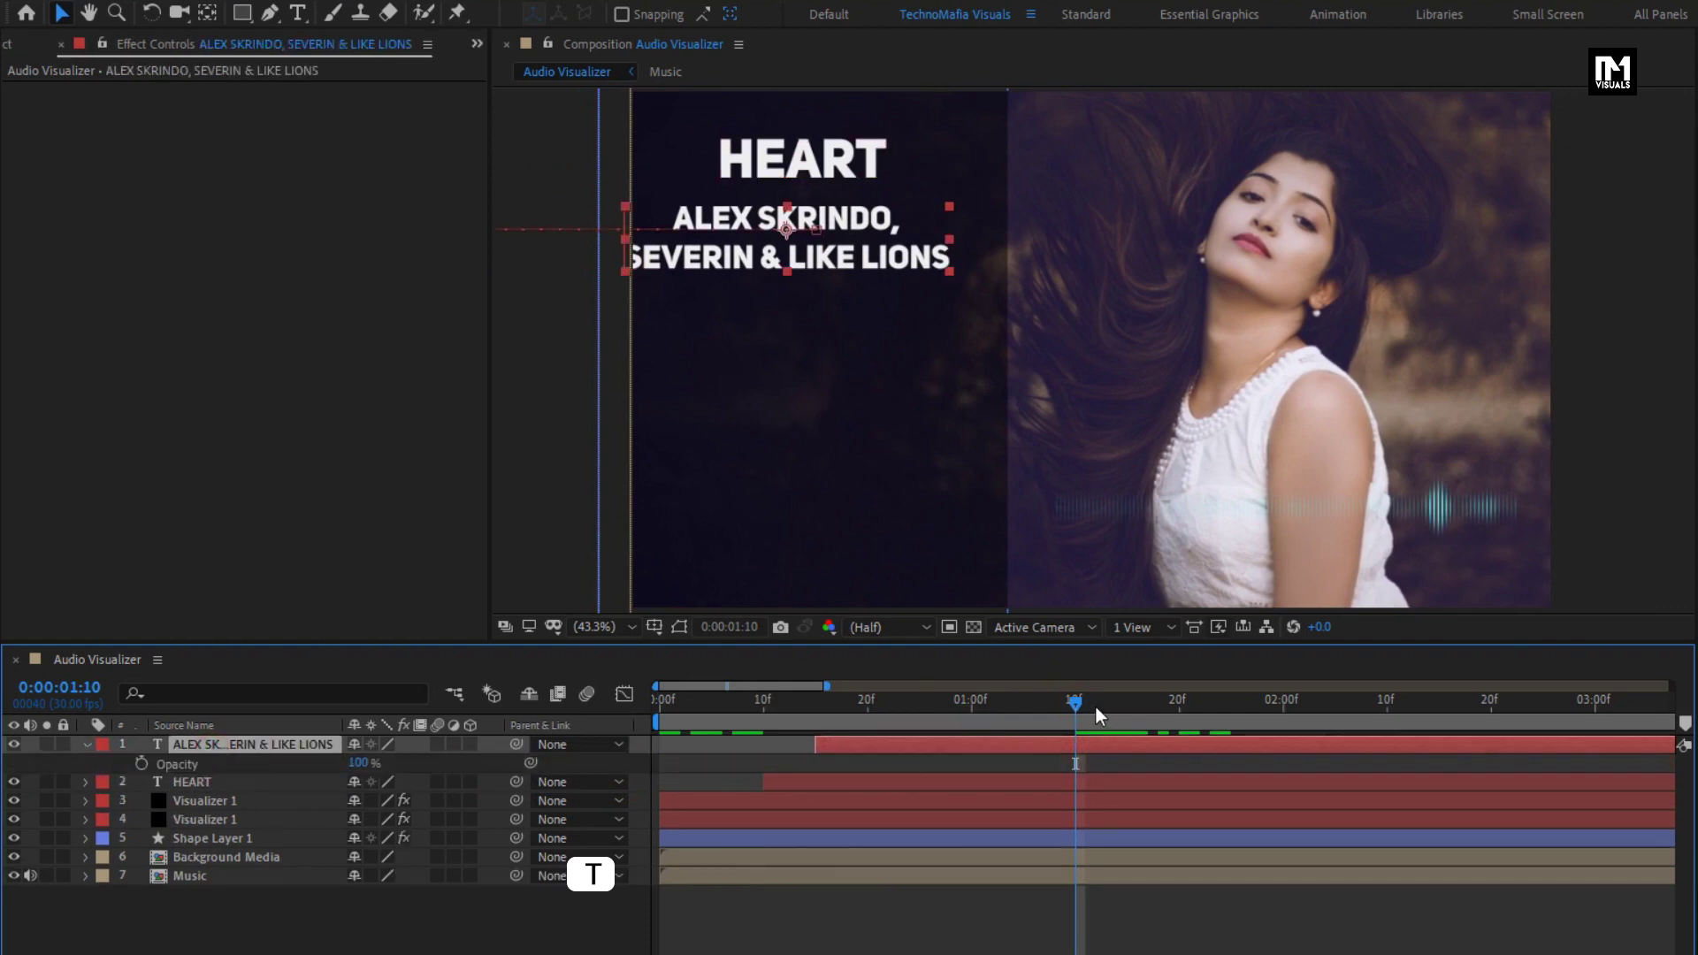
left_click_drag(1102, 706, 1128, 705)
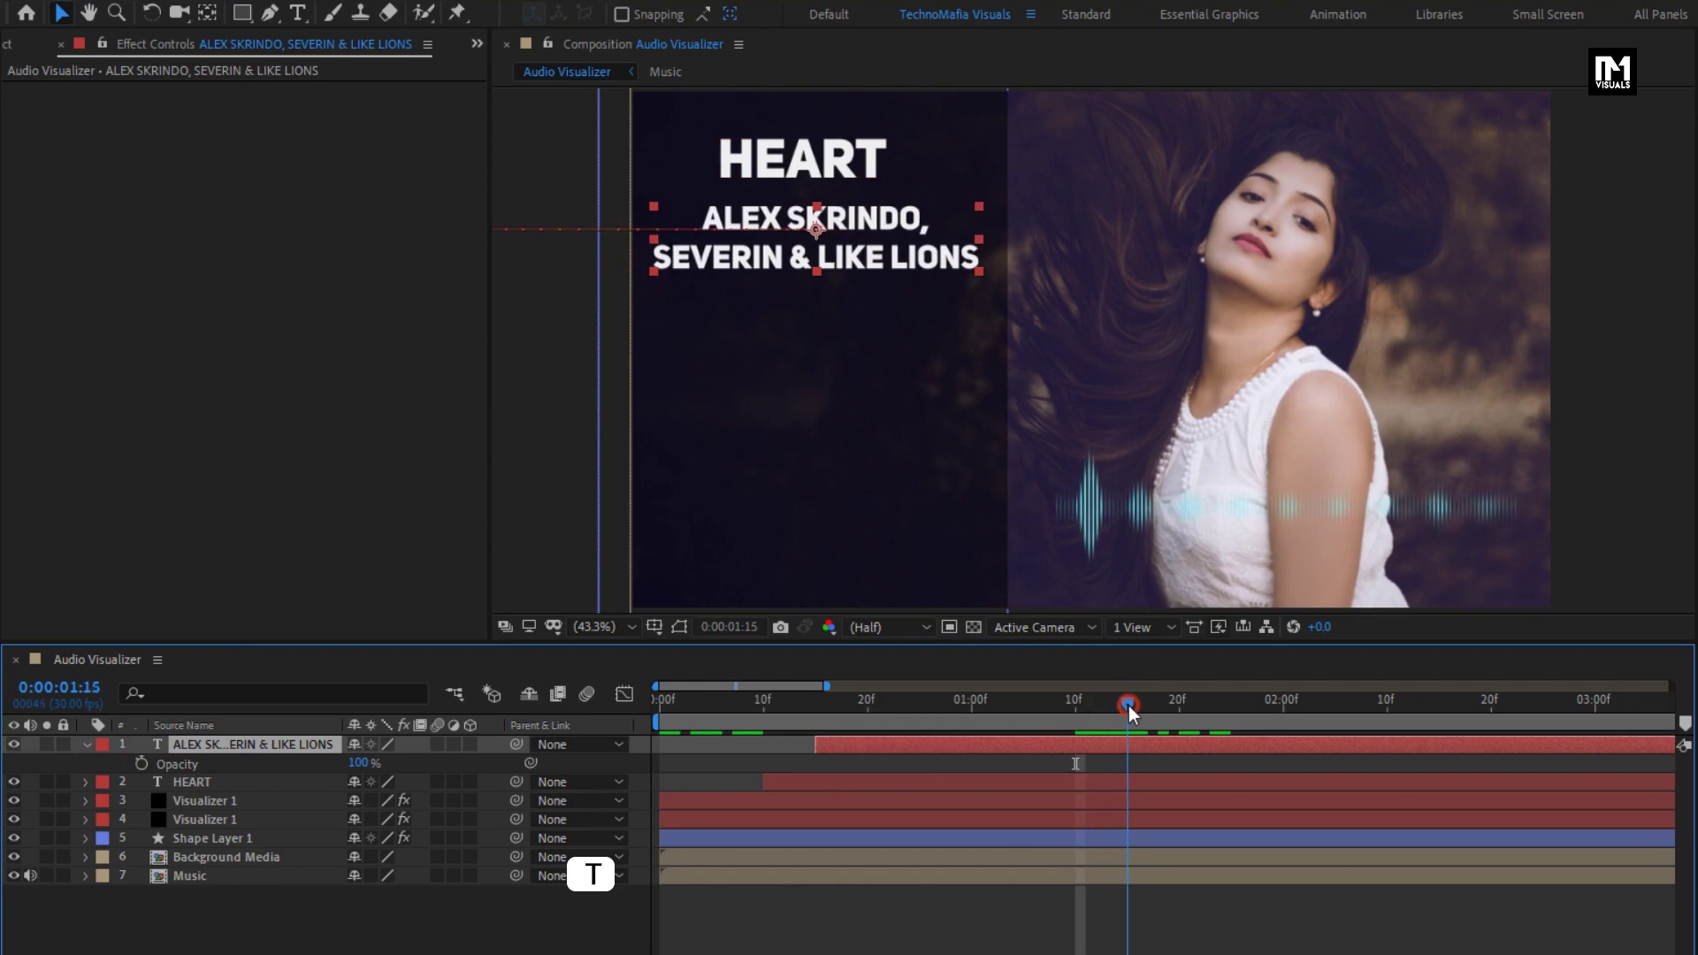
left_click(142, 763)
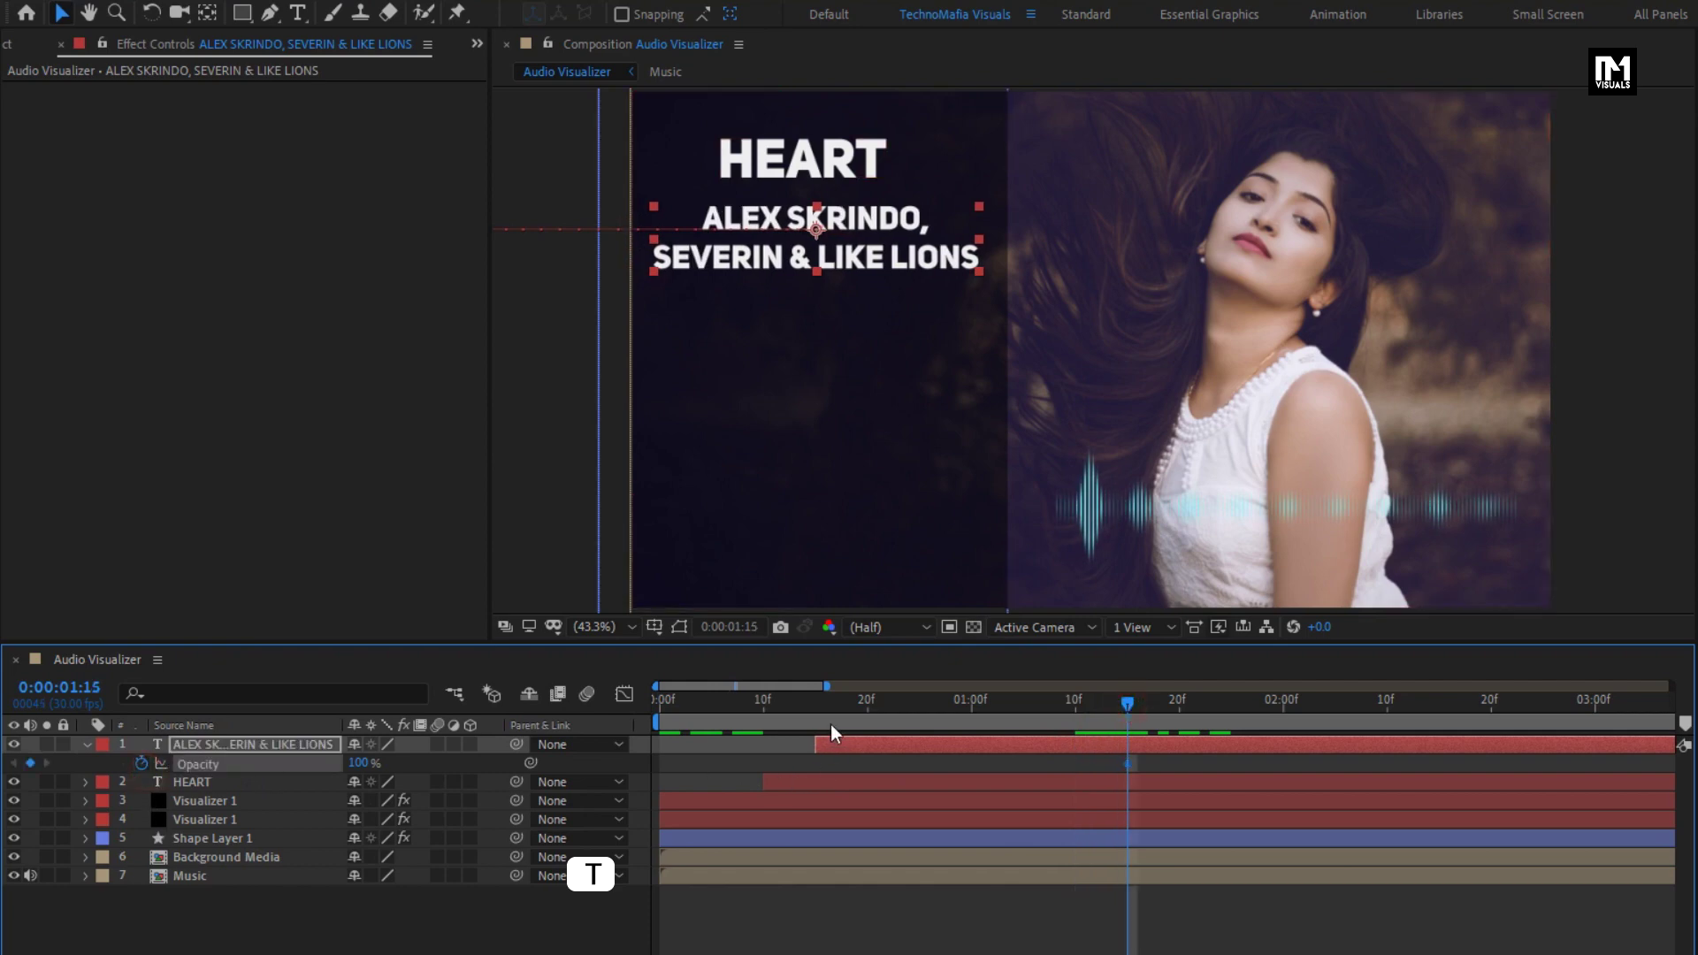
left_click(818, 705)
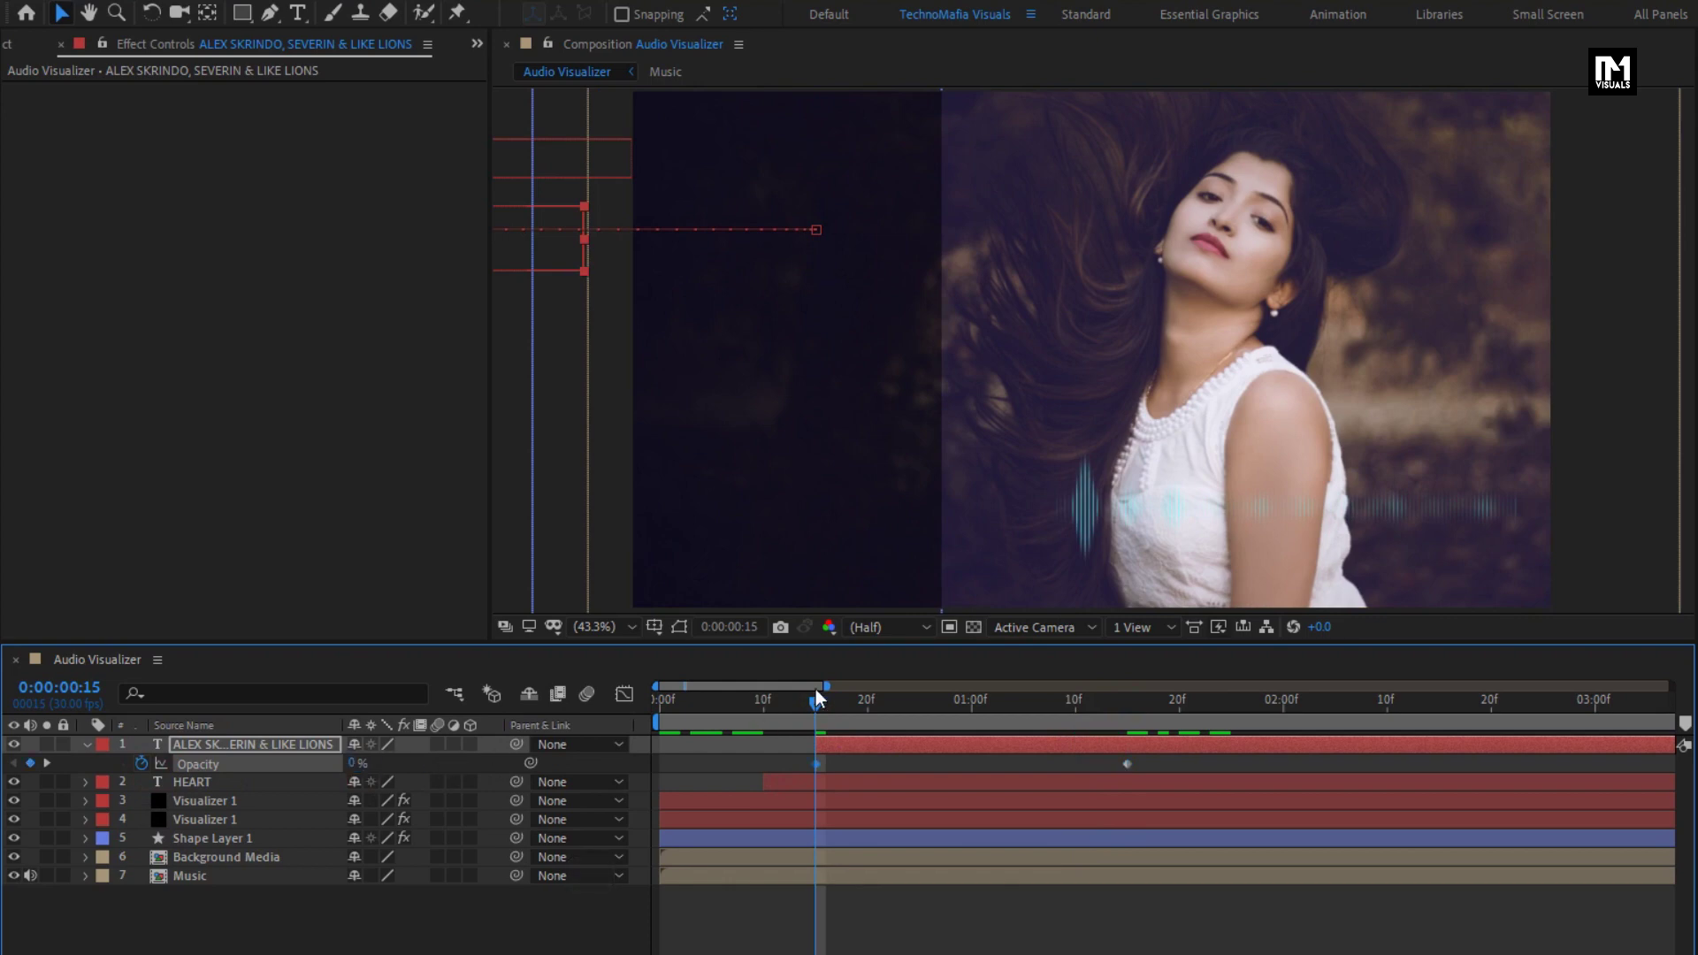
left_click_drag(816, 698, 1160, 706)
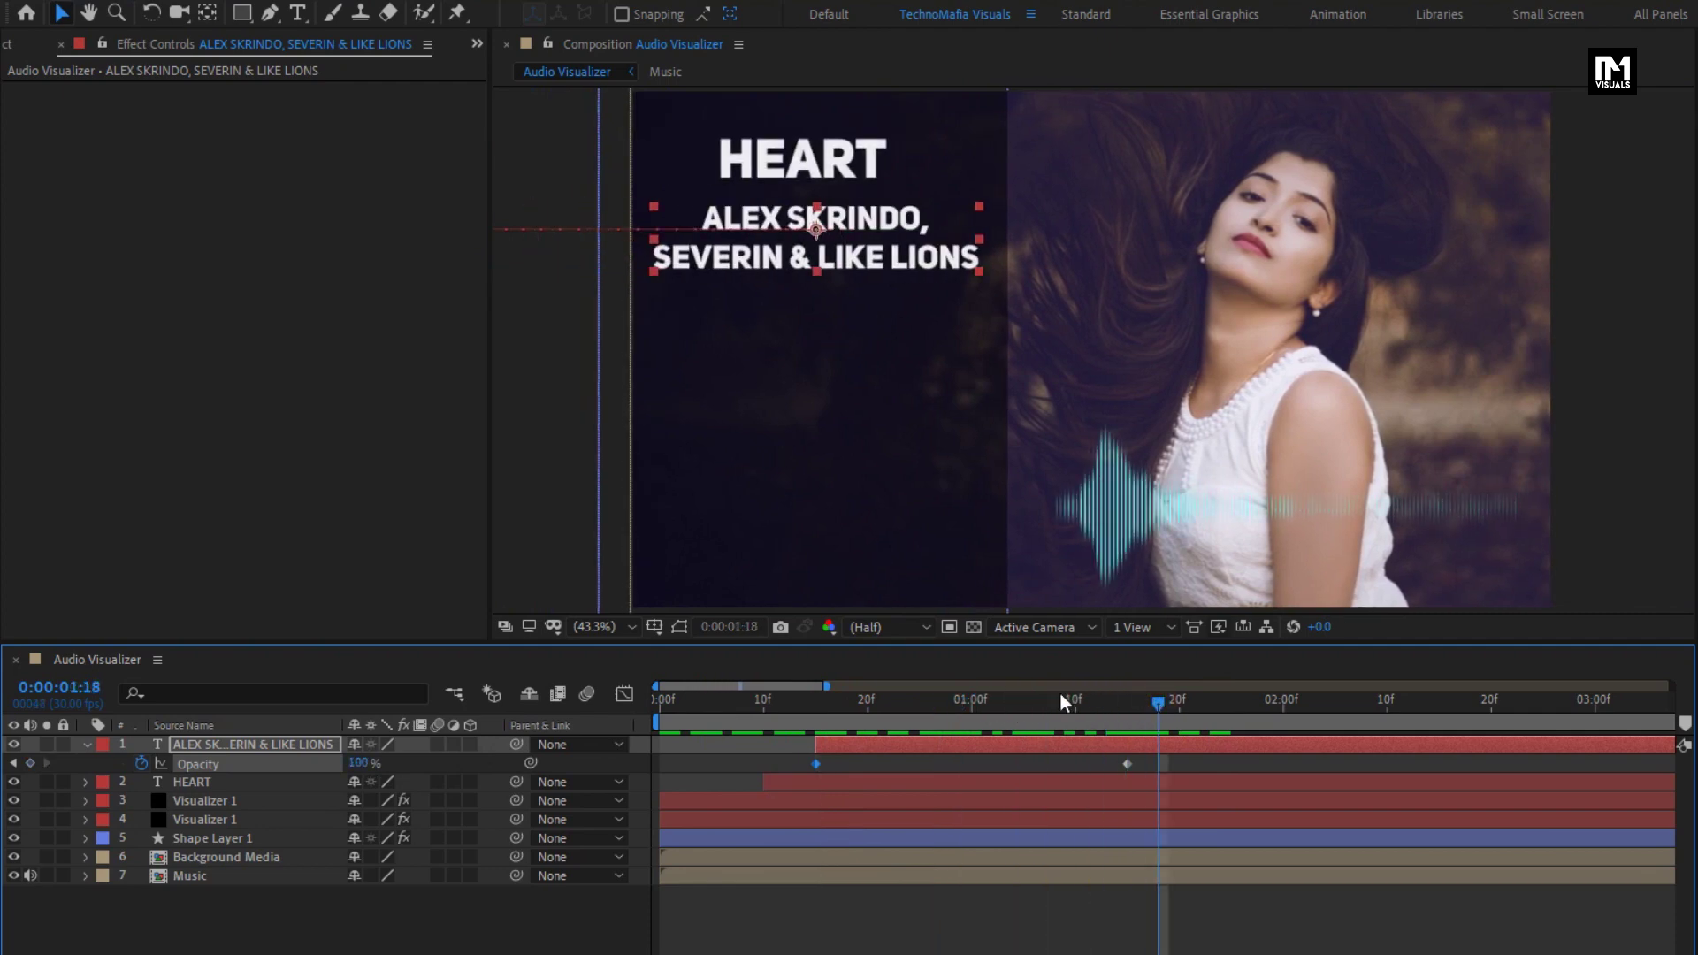
left_click(86, 745)
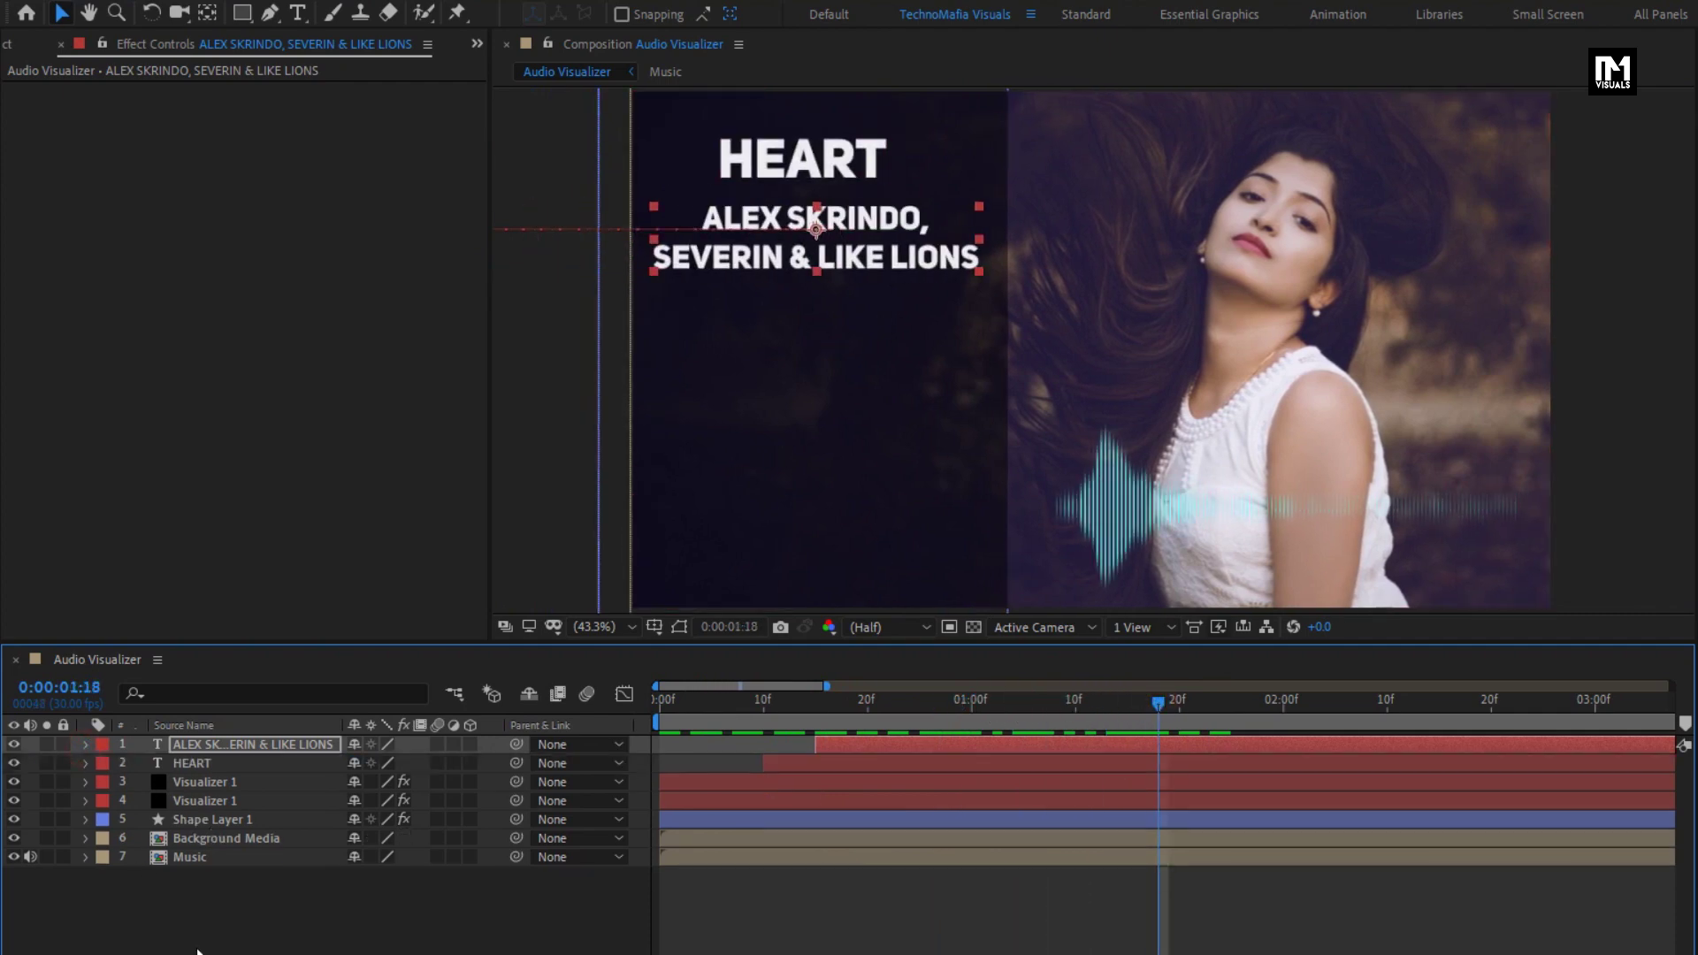
- Add a NCS RELEASE text layer below the artist credits
left_click(198, 939)
left_click(298, 13)
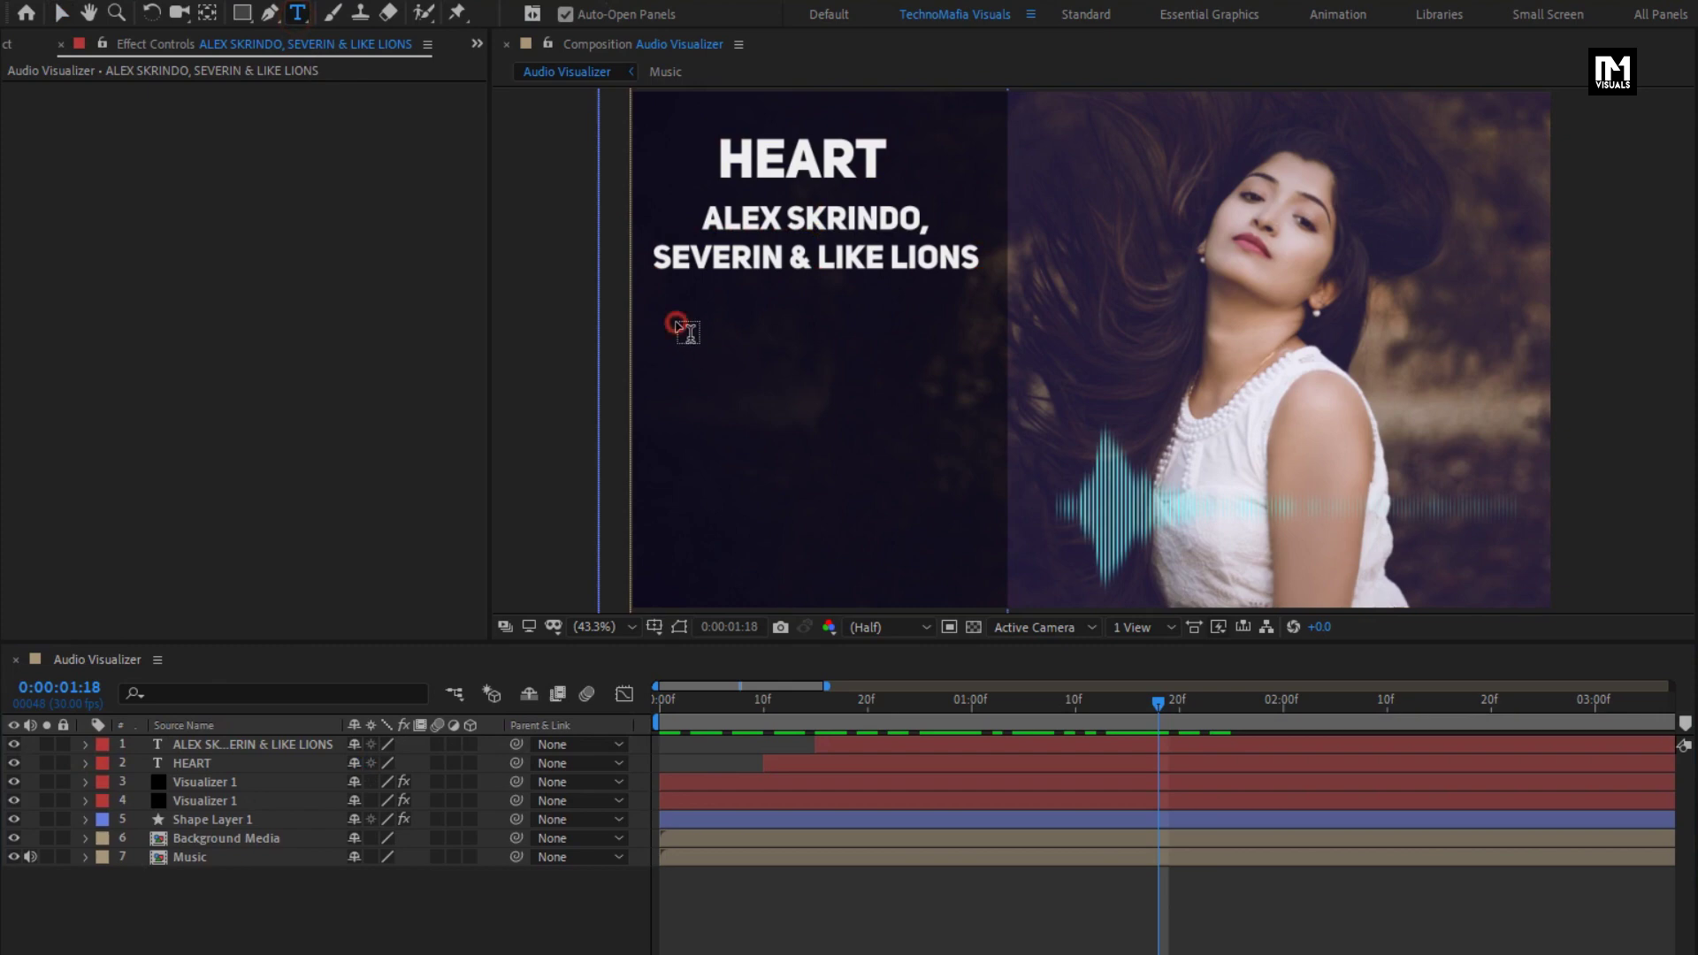
left_click(678, 327)
type("NC")
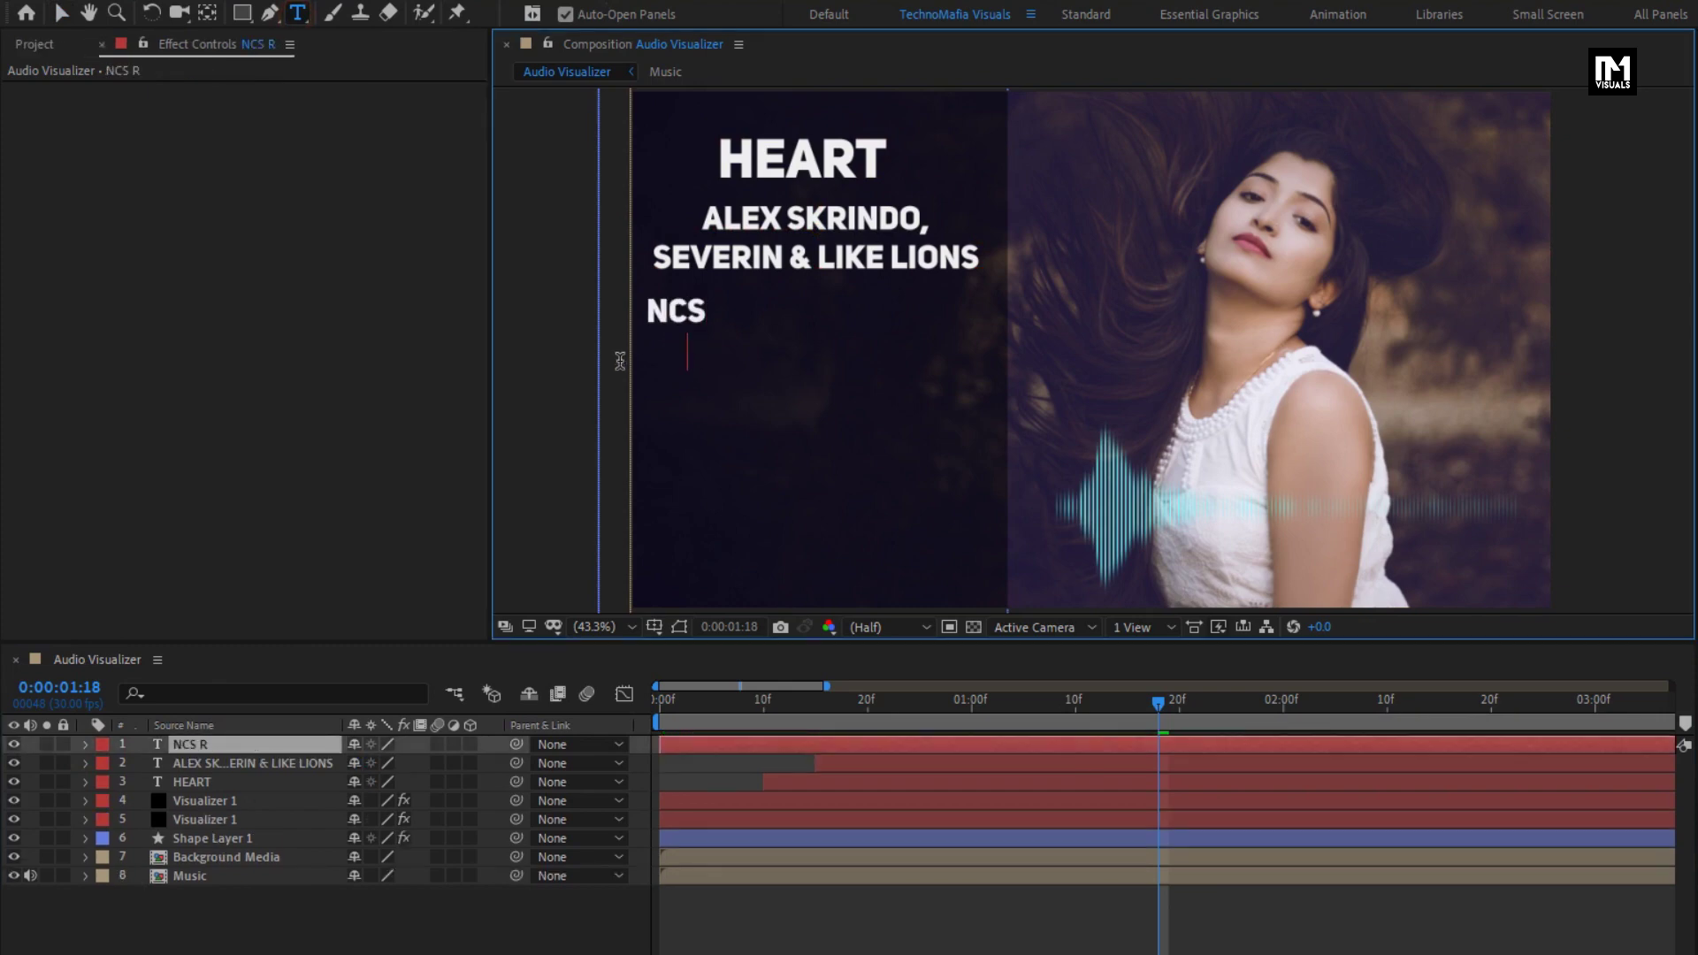
type("S RELEASE")
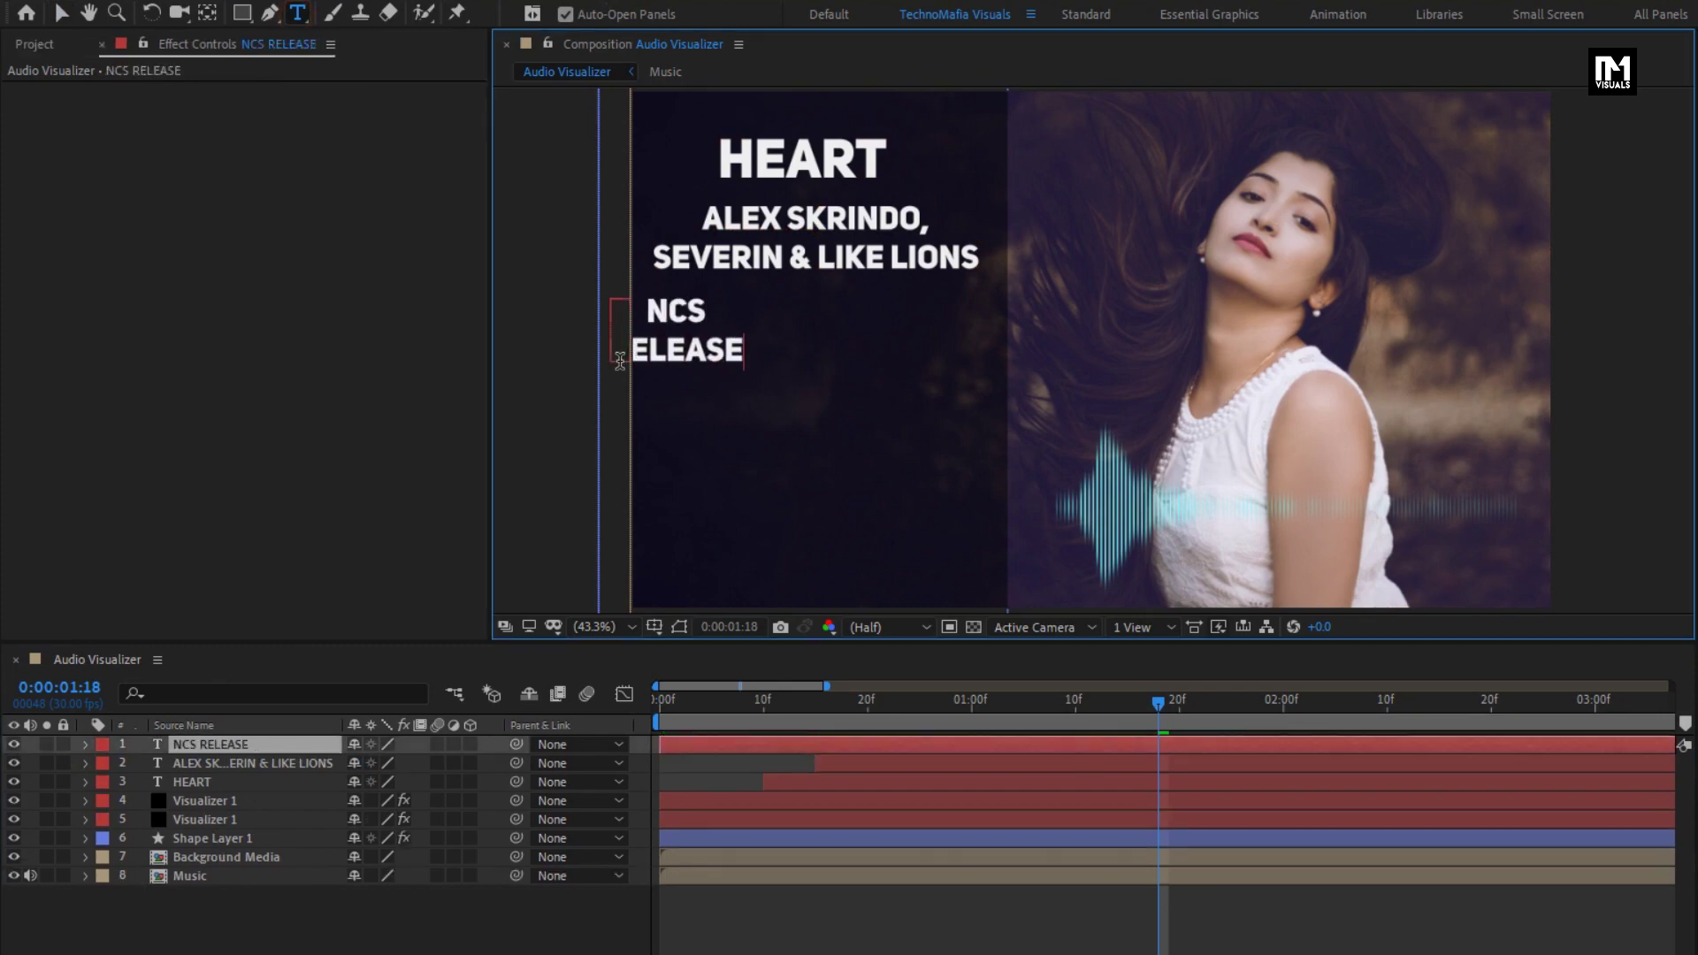
key("KP_Enter")
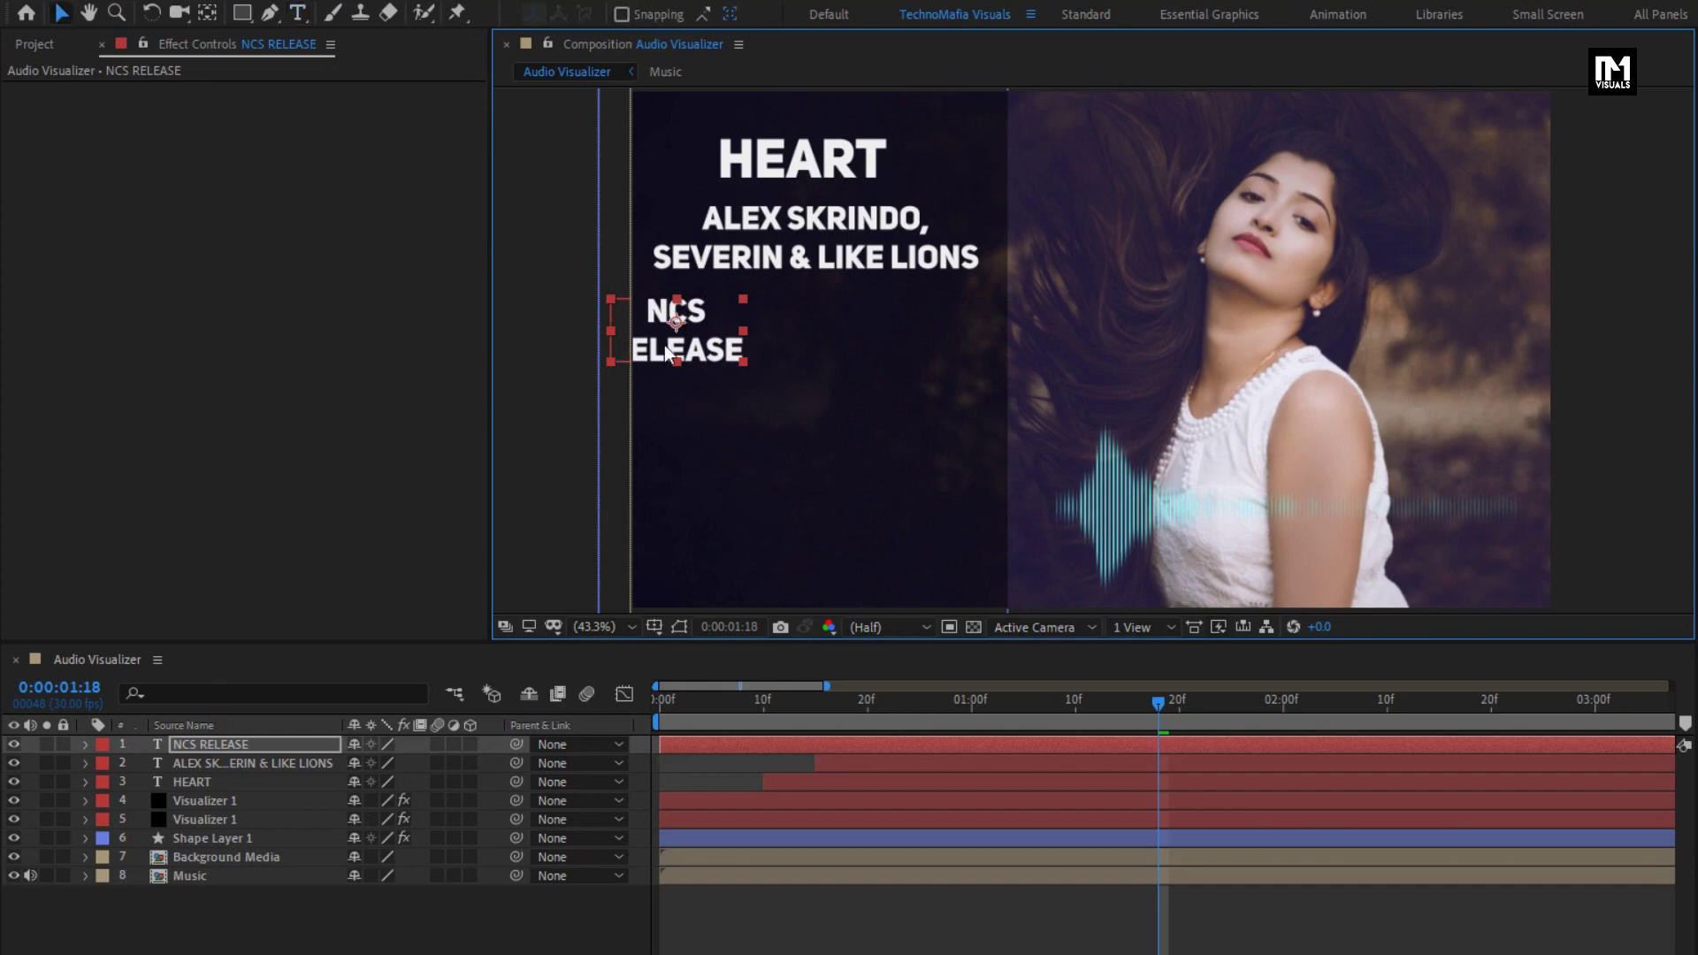
left_click_drag(665, 351, 755, 391)
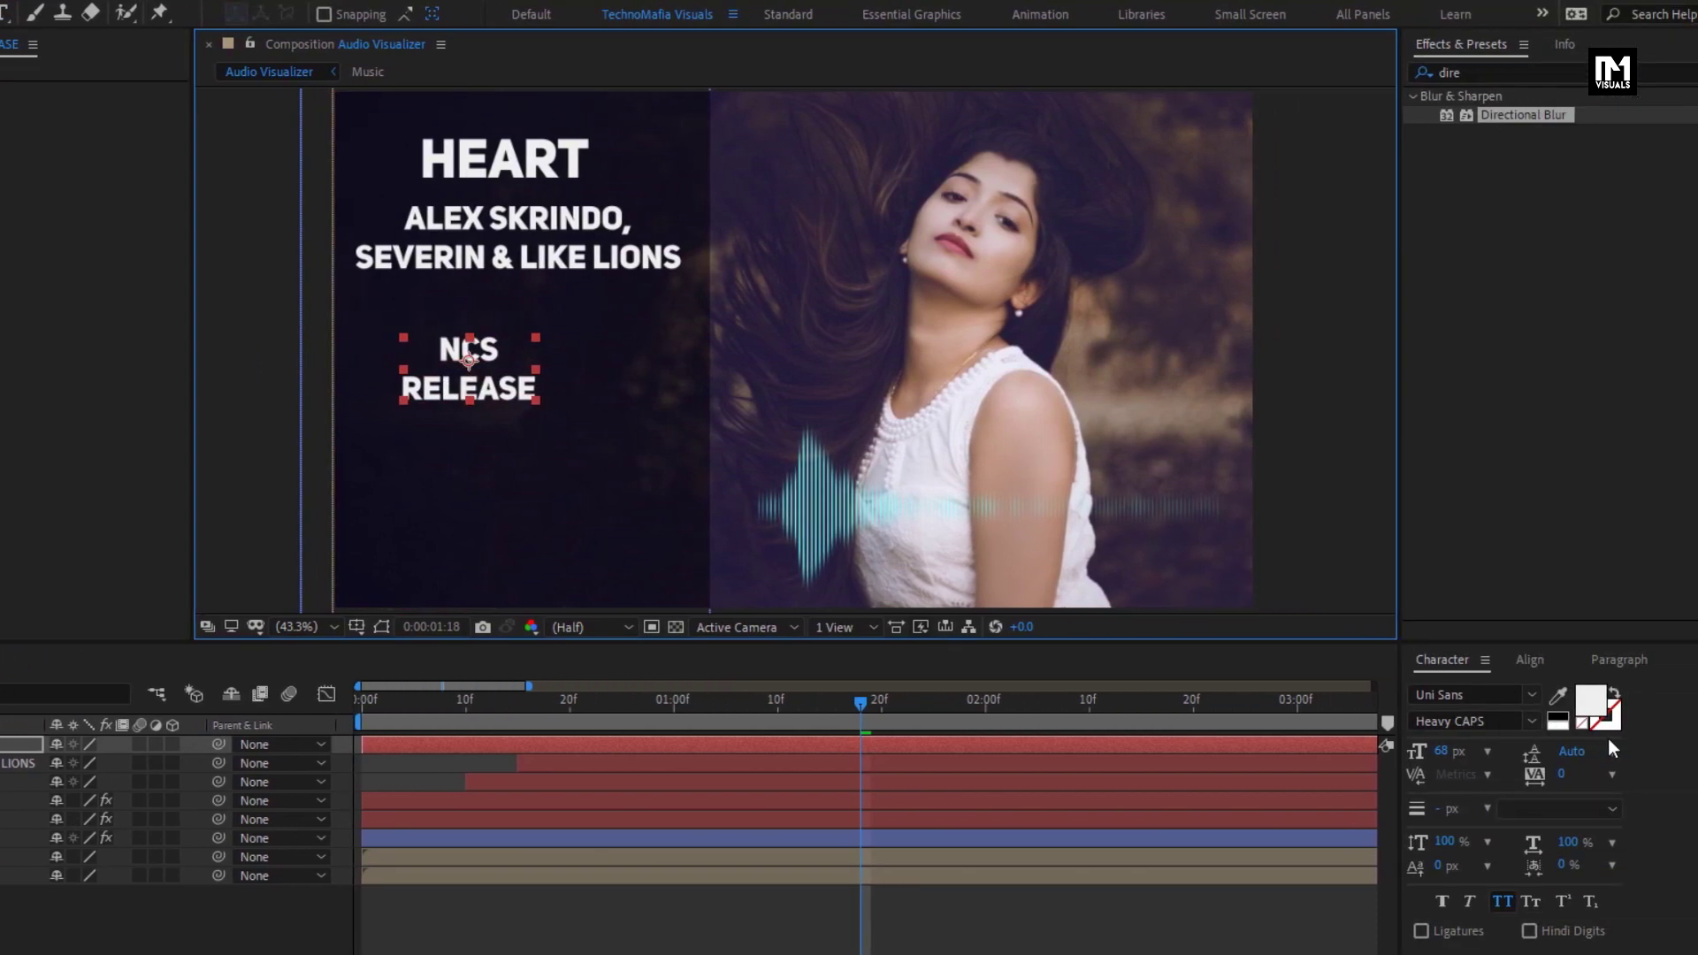
- Left-align NCS RELEASE, set it to Thin Italic CAPS, and shift it left
left_click(1617, 664)
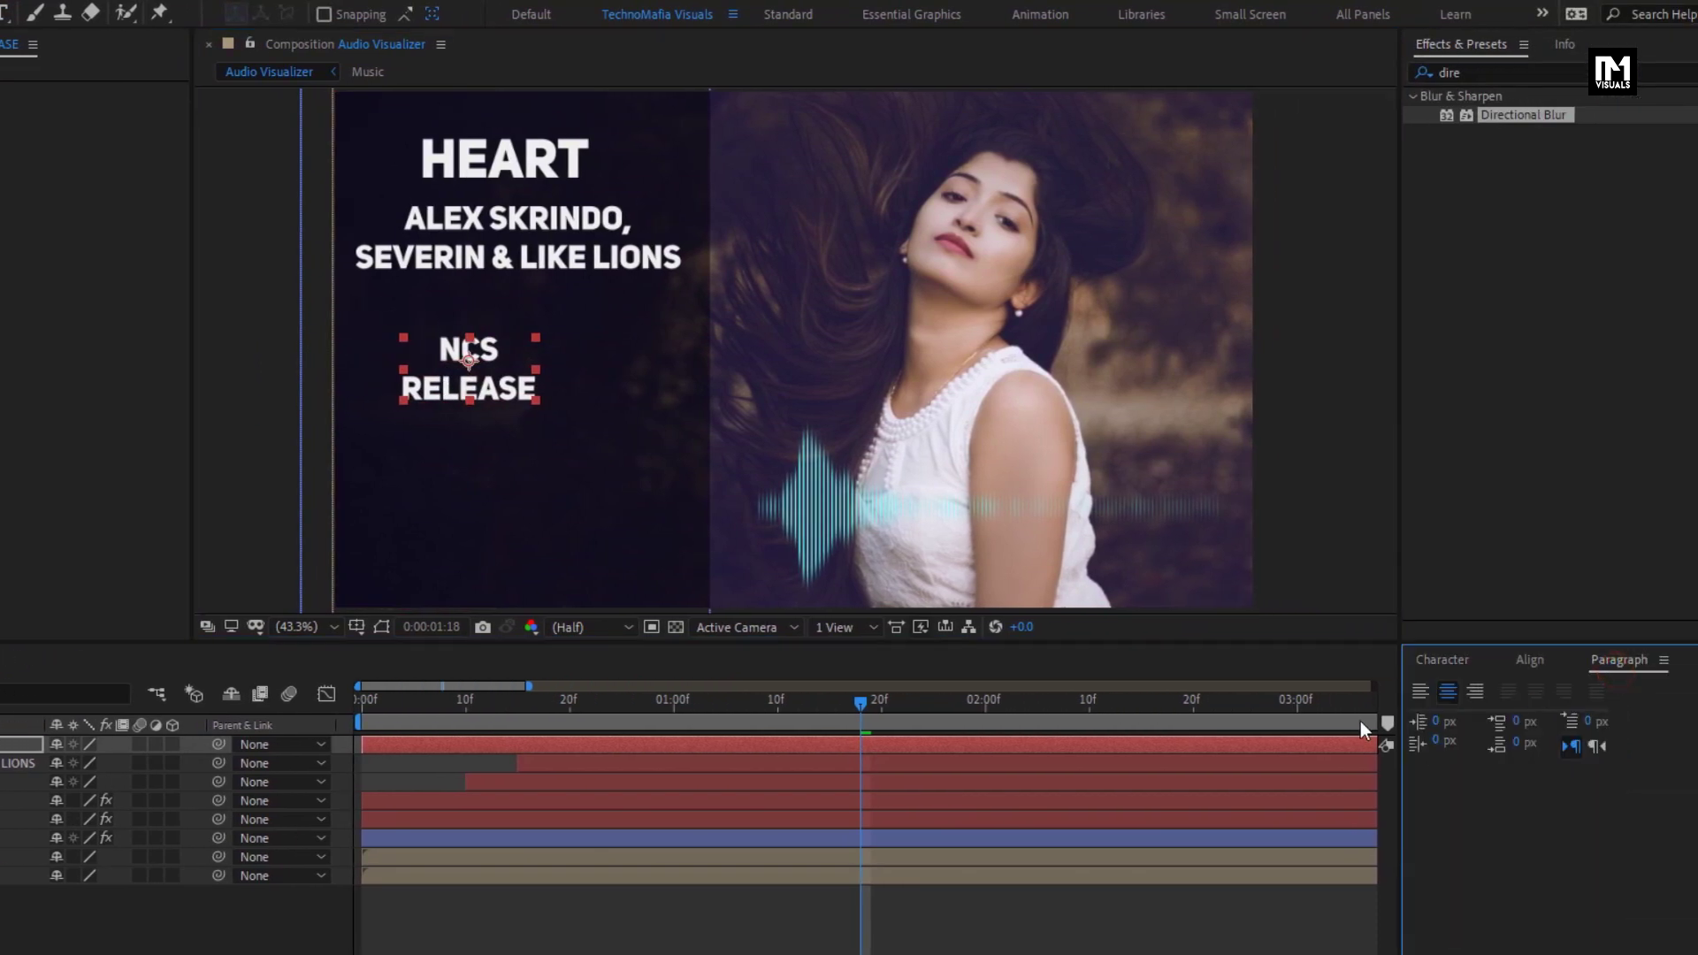
left_click(1417, 692)
left_click(1525, 665)
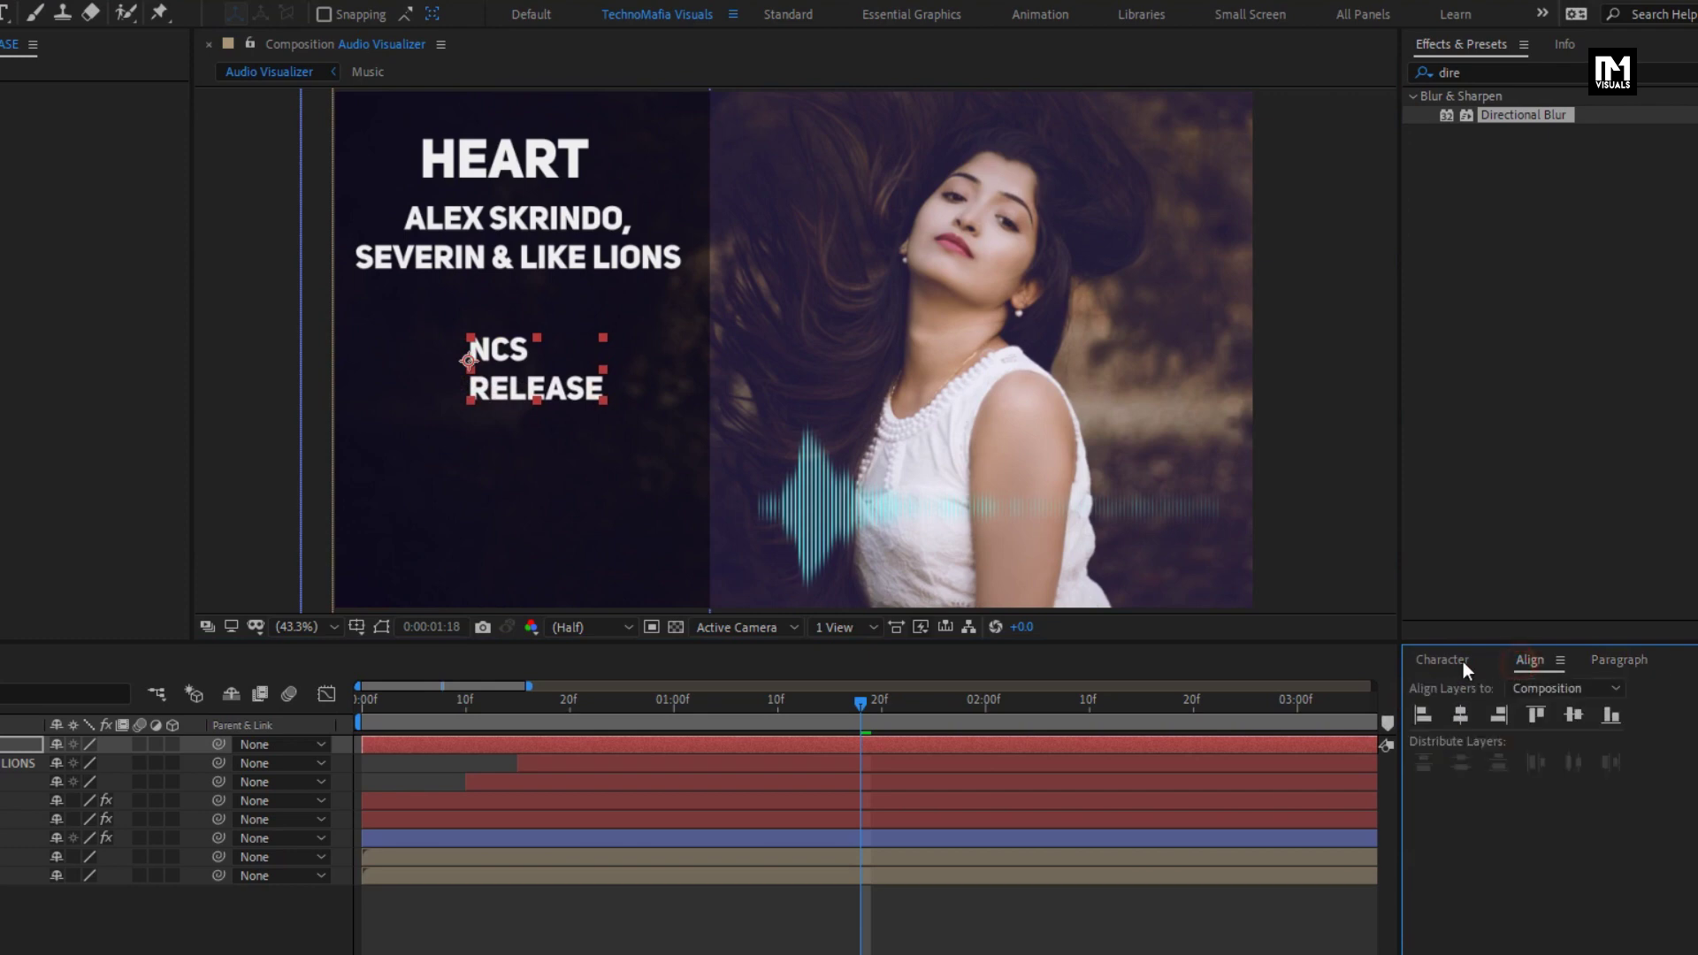
left_click(1459, 662)
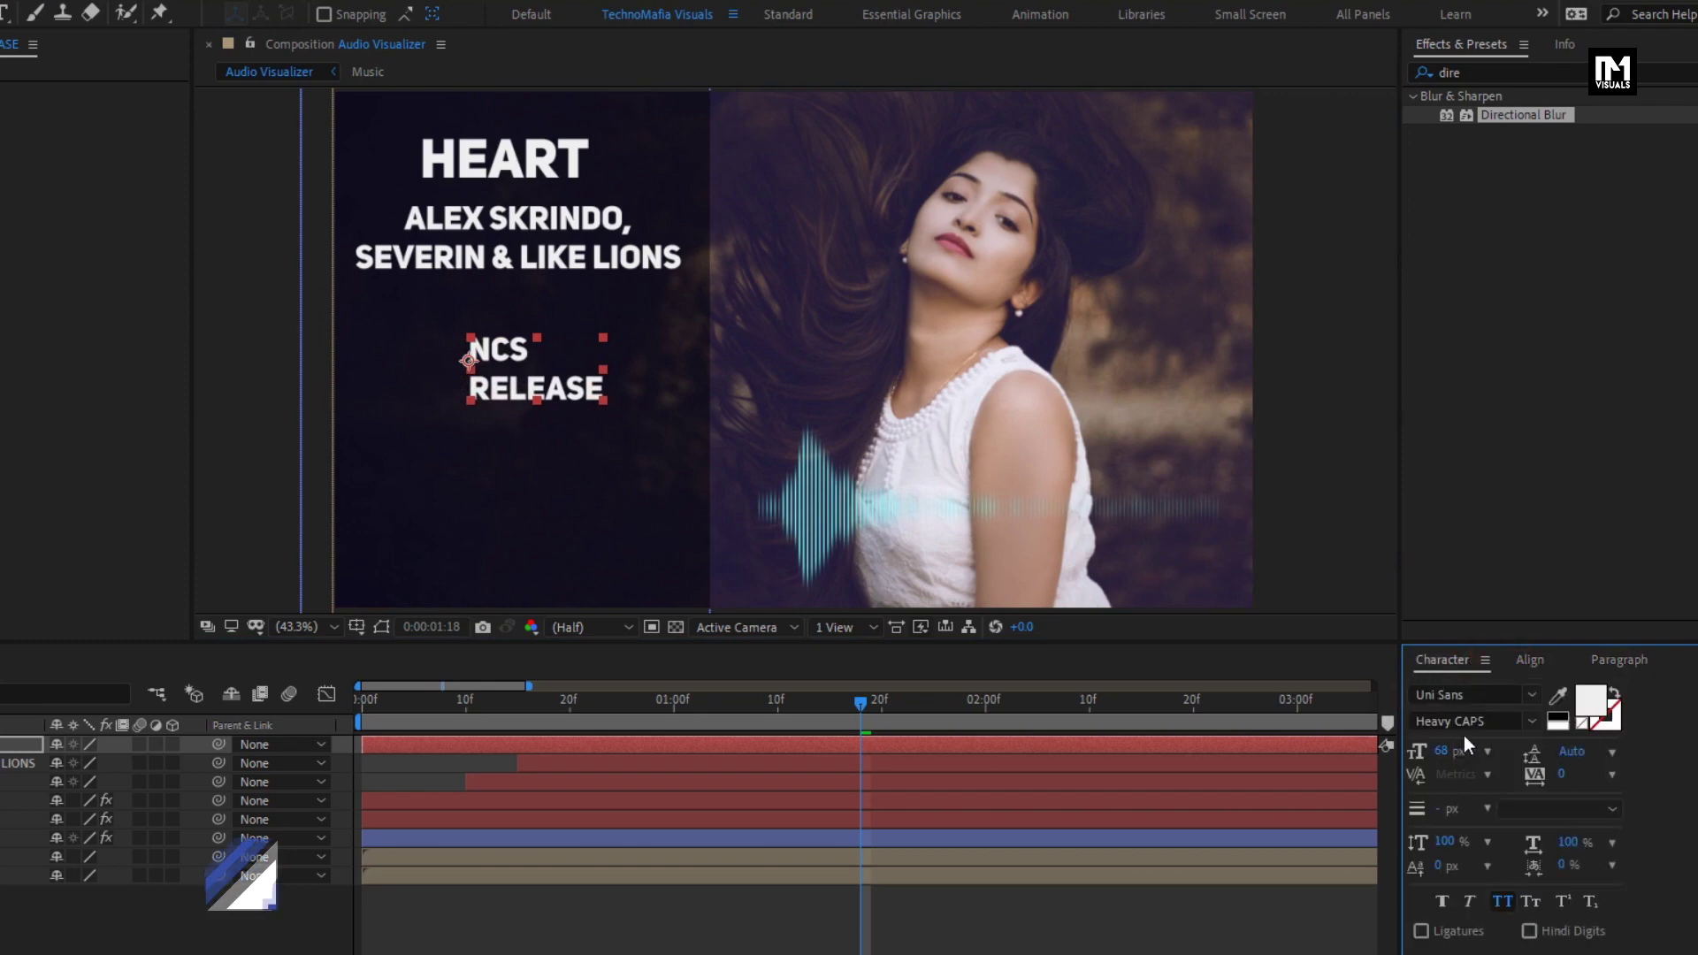
left_click(1528, 725)
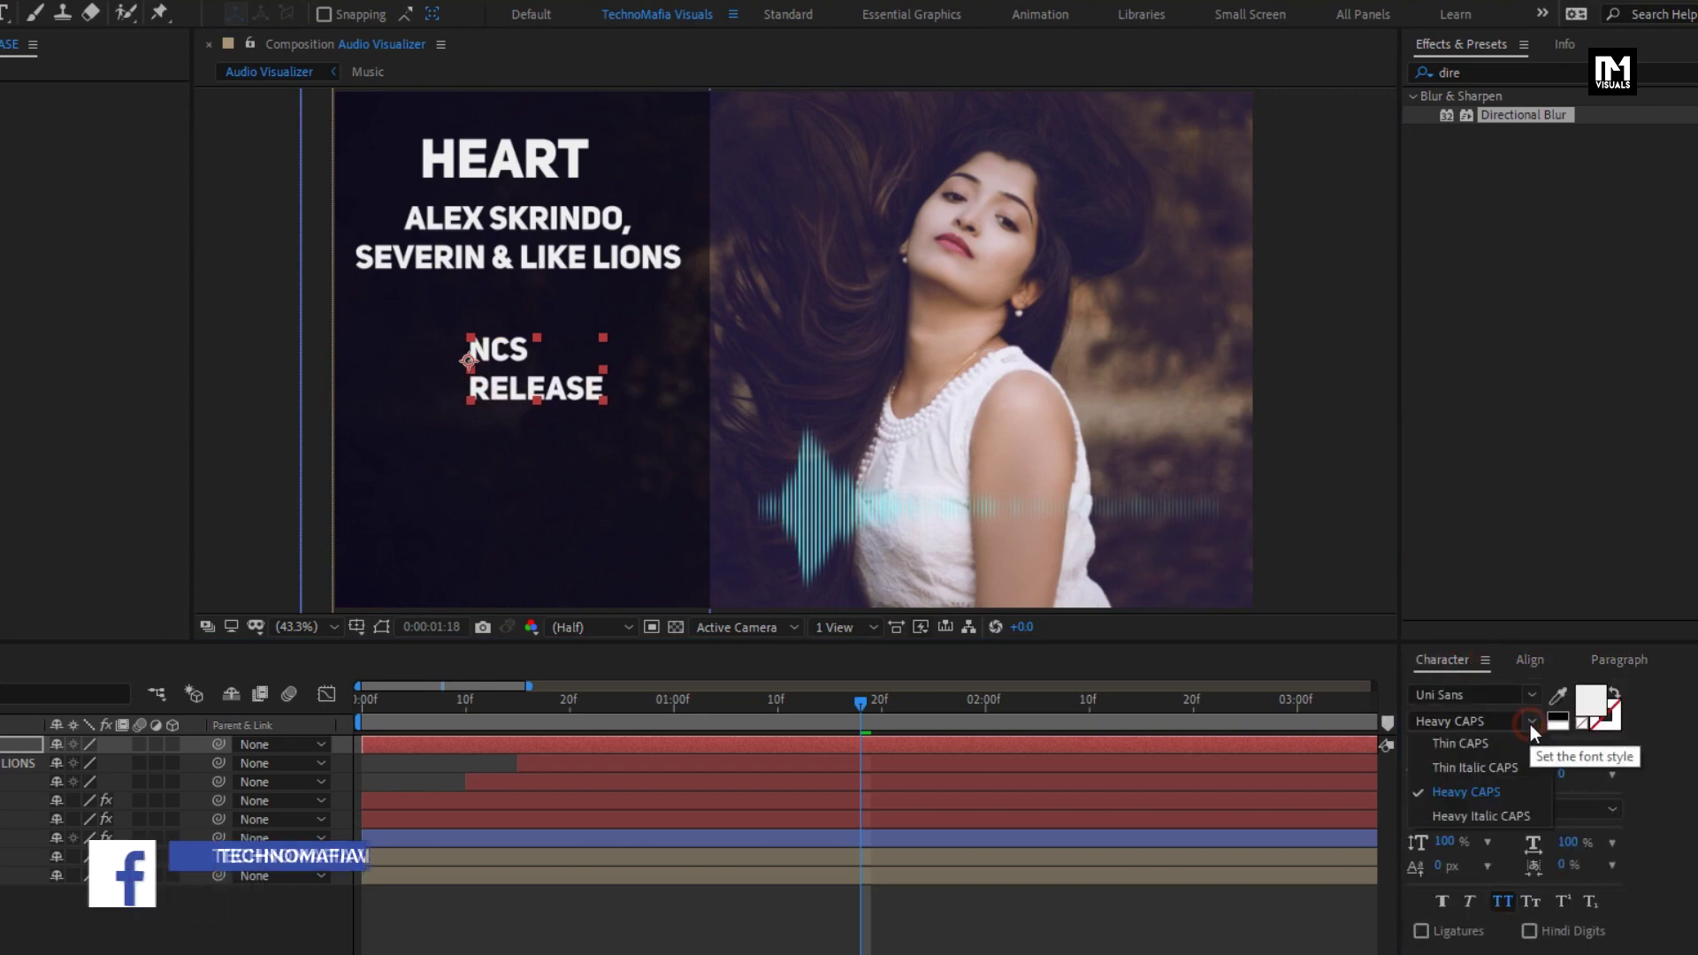
left_click(1489, 769)
left_click_drag(579, 392, 458, 388)
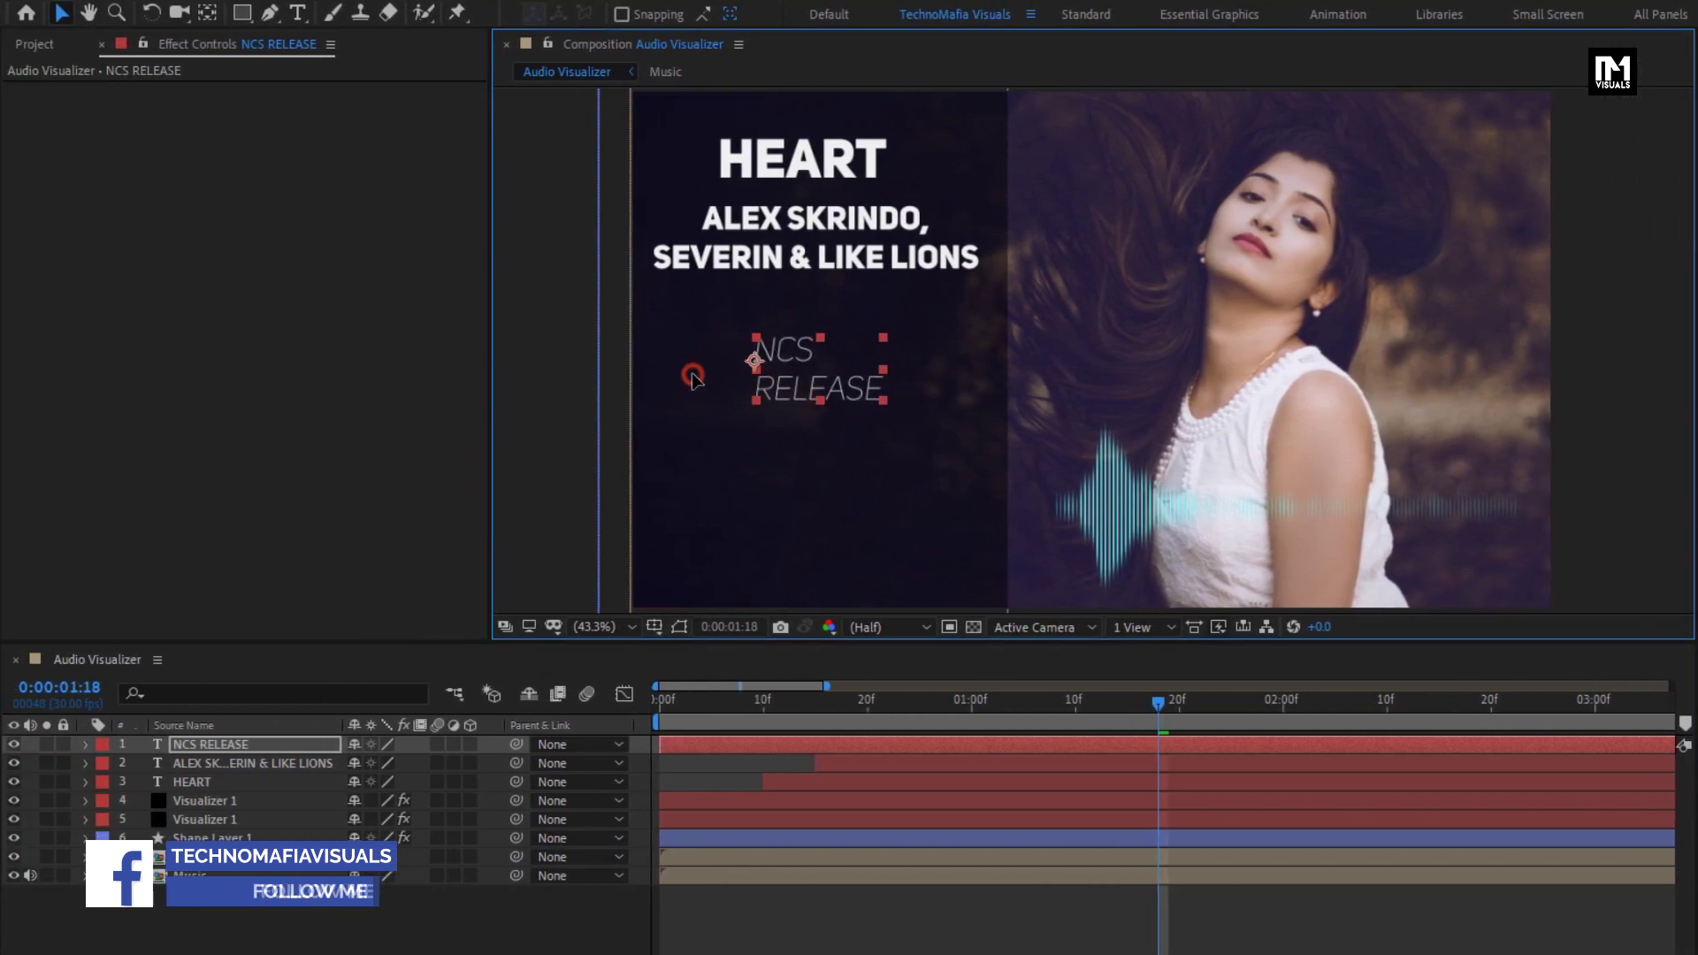
- Keyframe NCS RELEASE Opacity from 0% at 0:00:00:00 to 100% at 0:00:01:00
left_click_drag(683, 376, 692, 349)
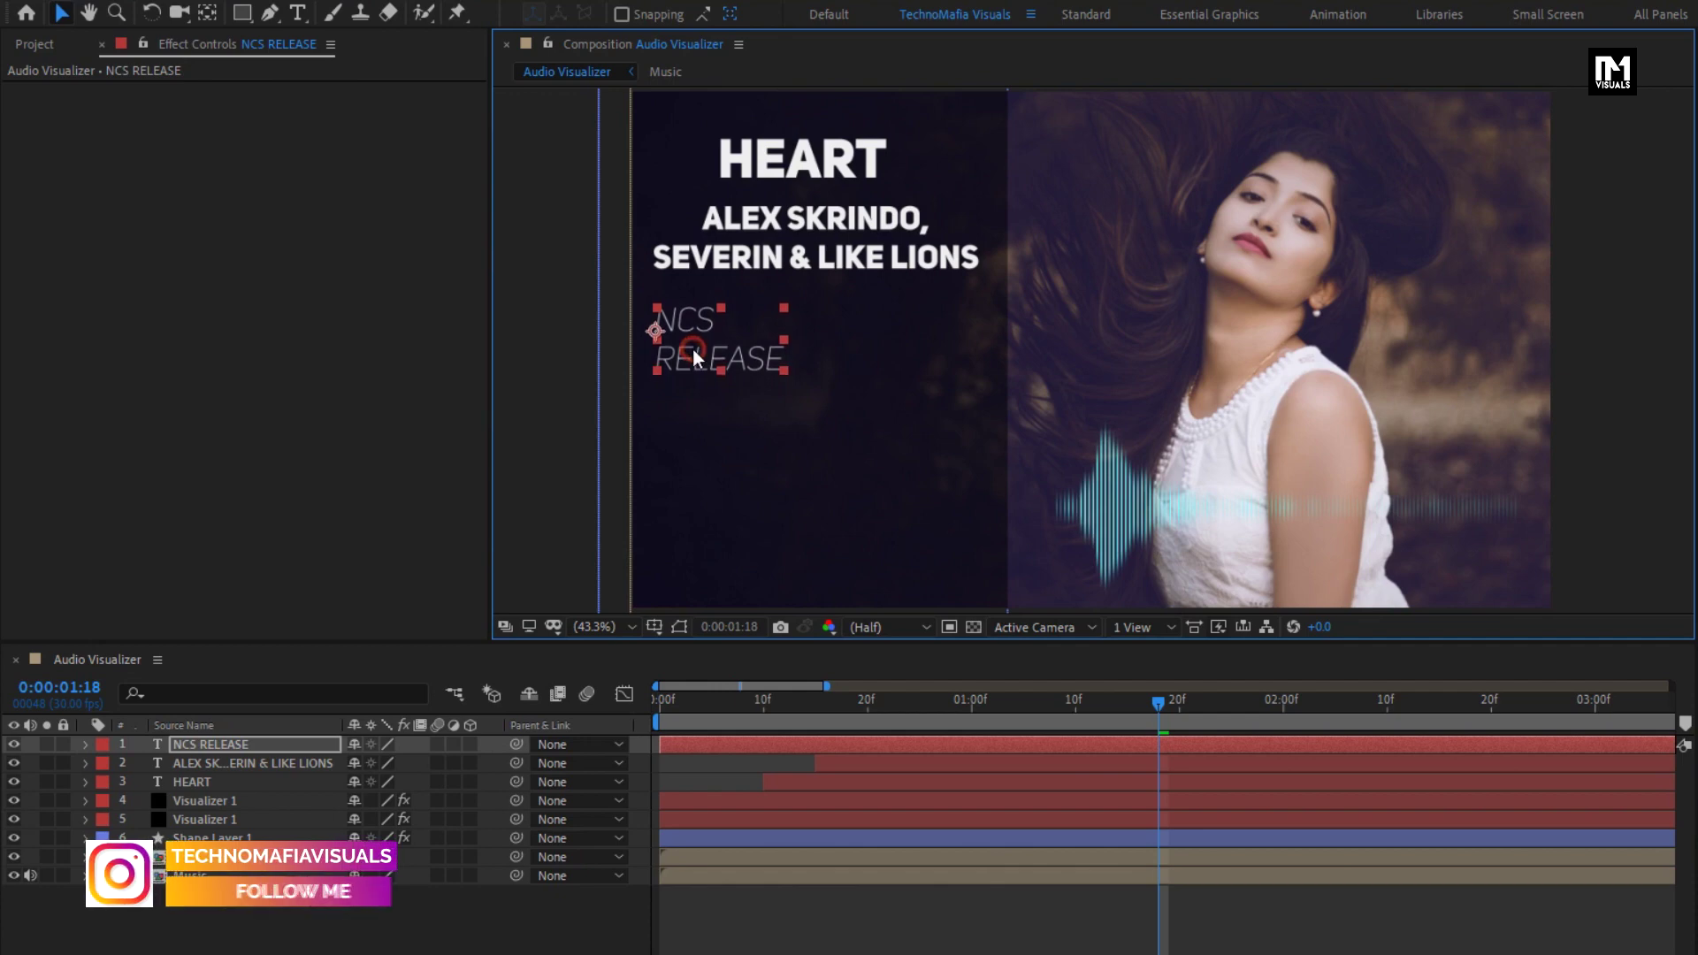
left_click(215, 751)
key("t")
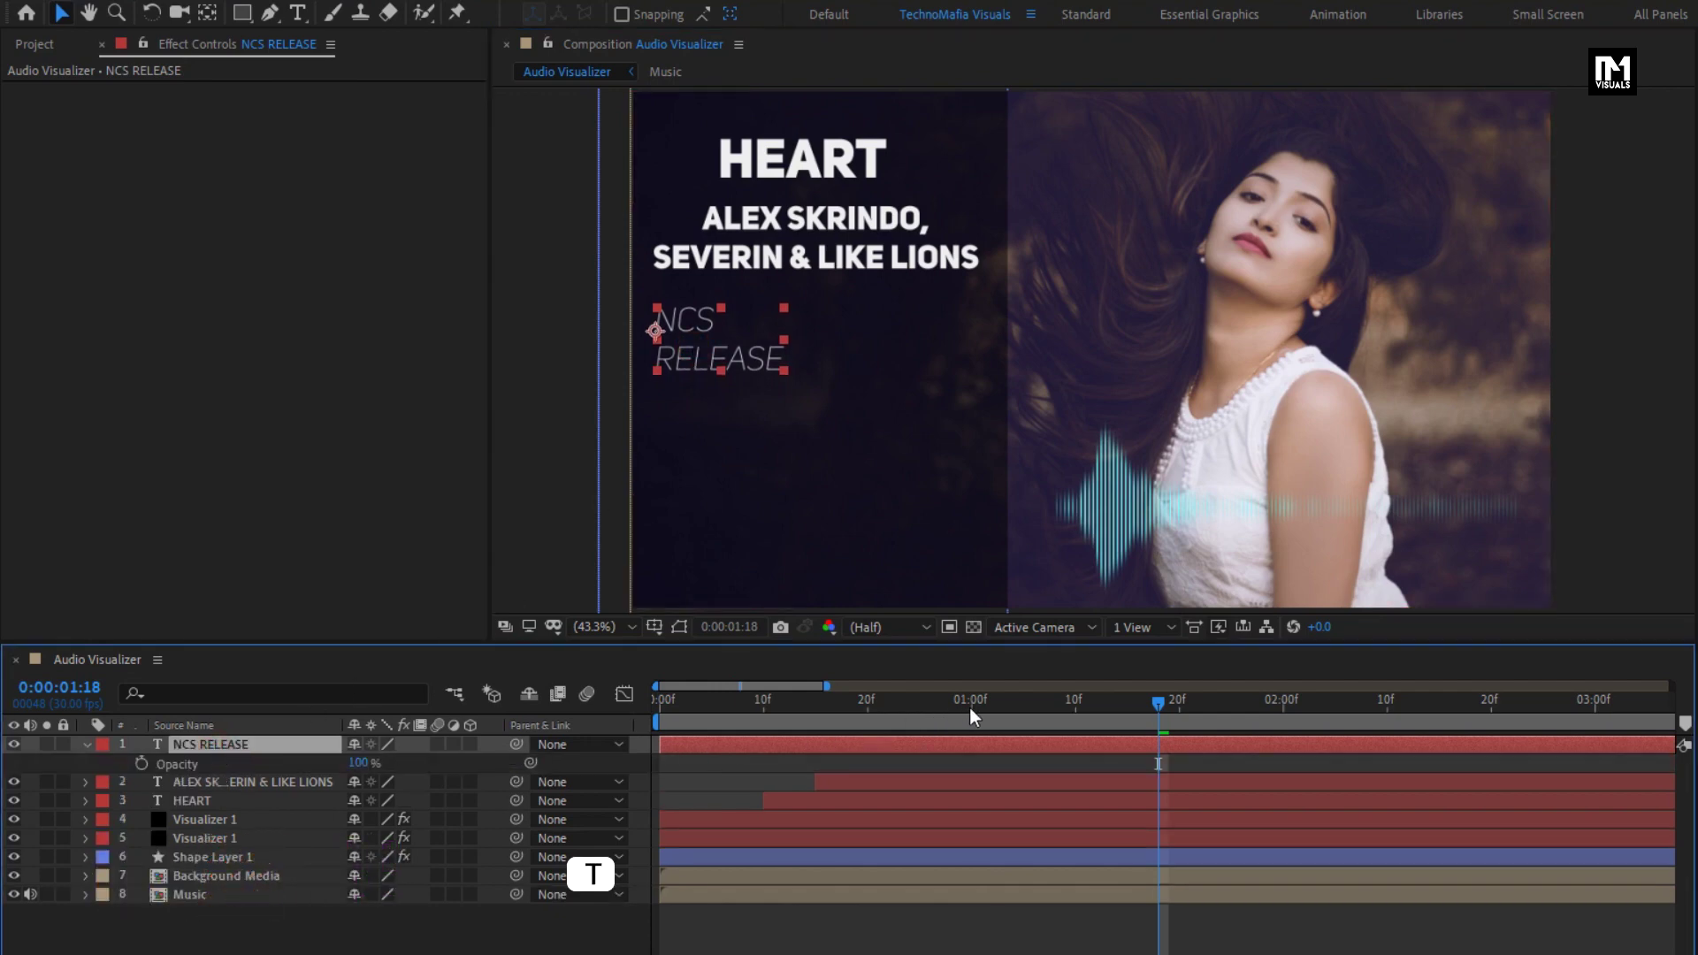
left_click(971, 705)
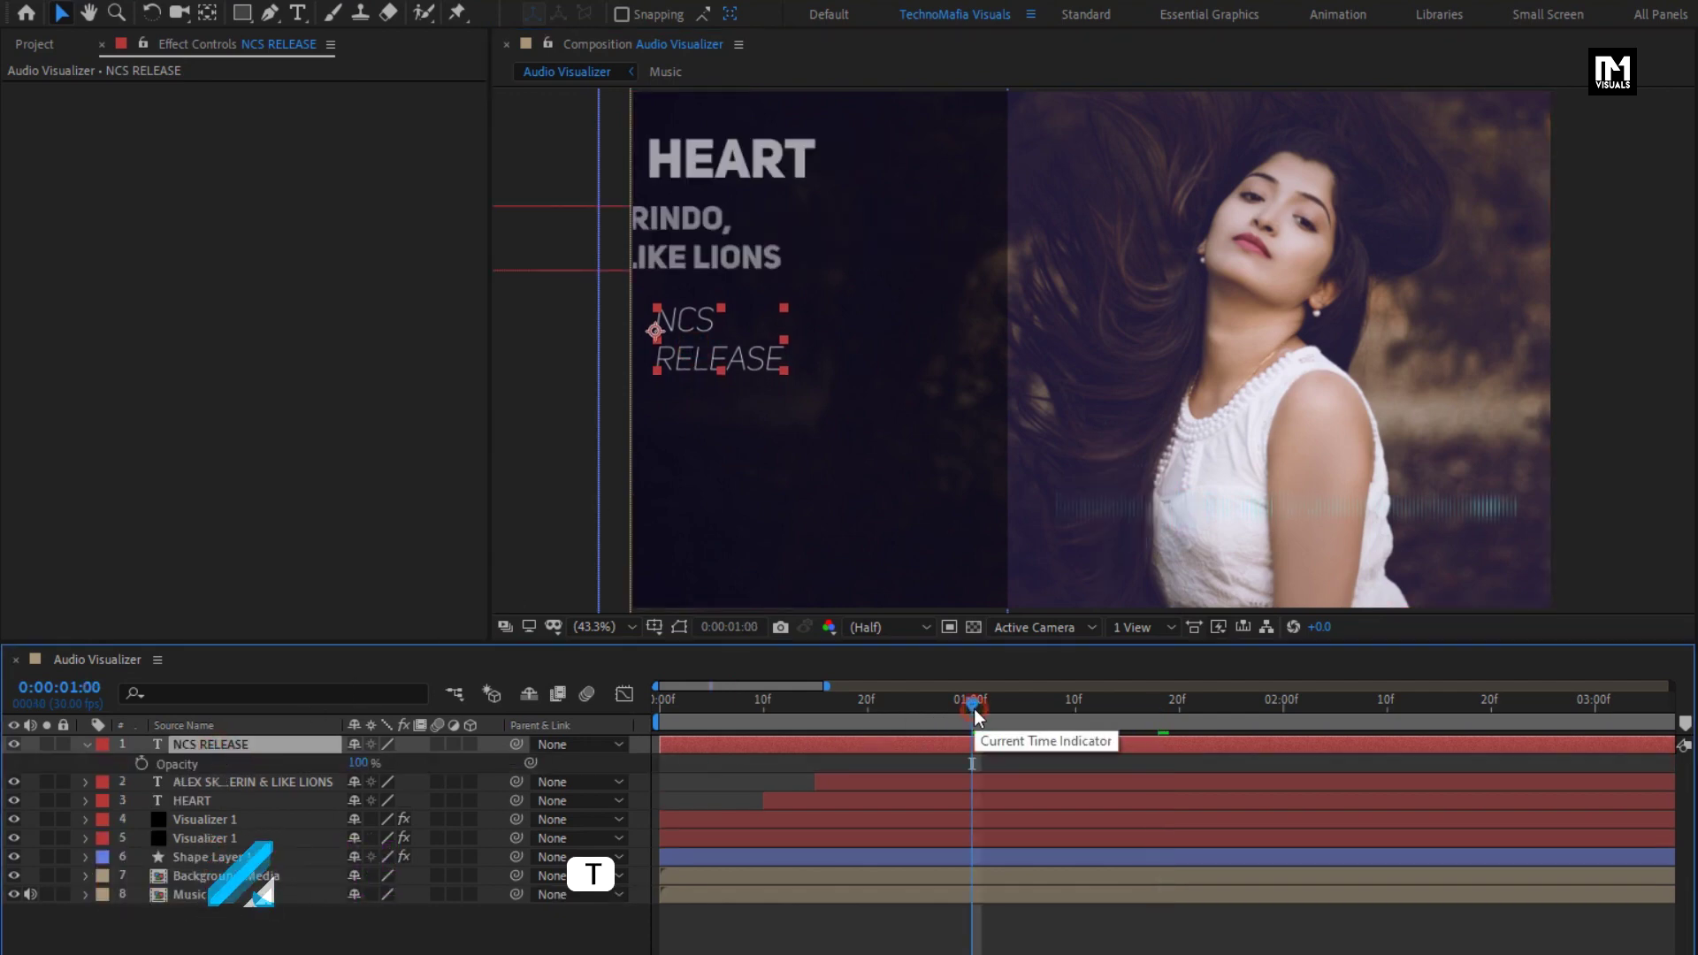
left_click(141, 763)
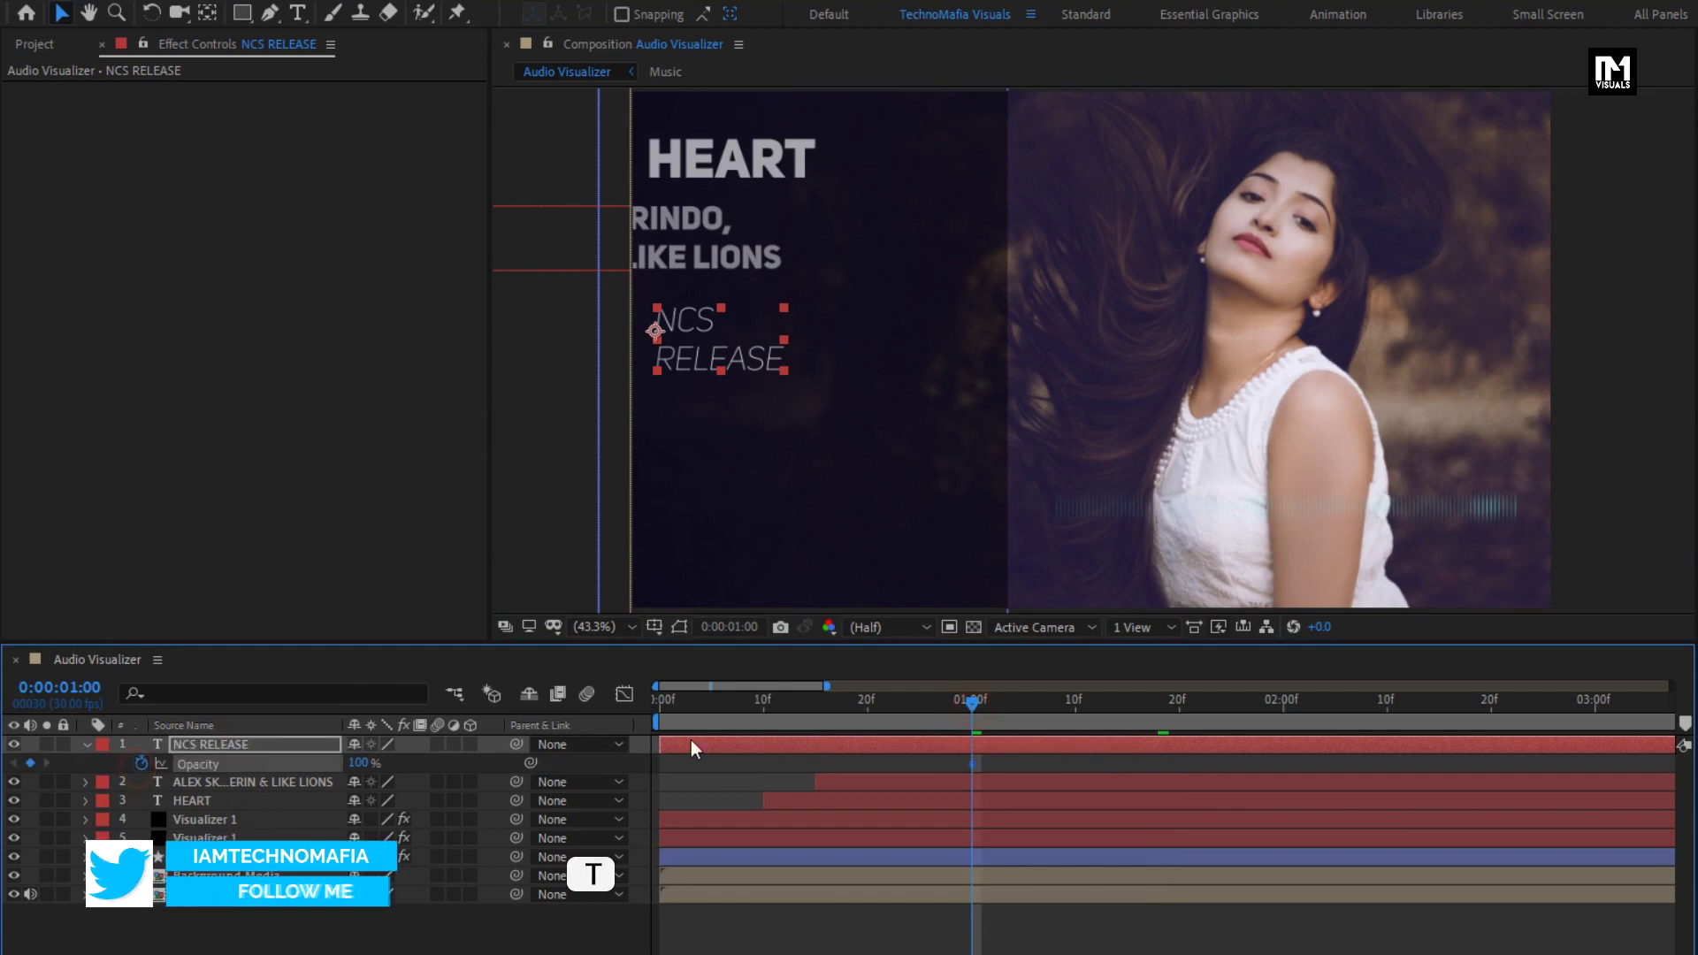
left_click(661, 698)
left_click_drag(358, 766, 265, 765)
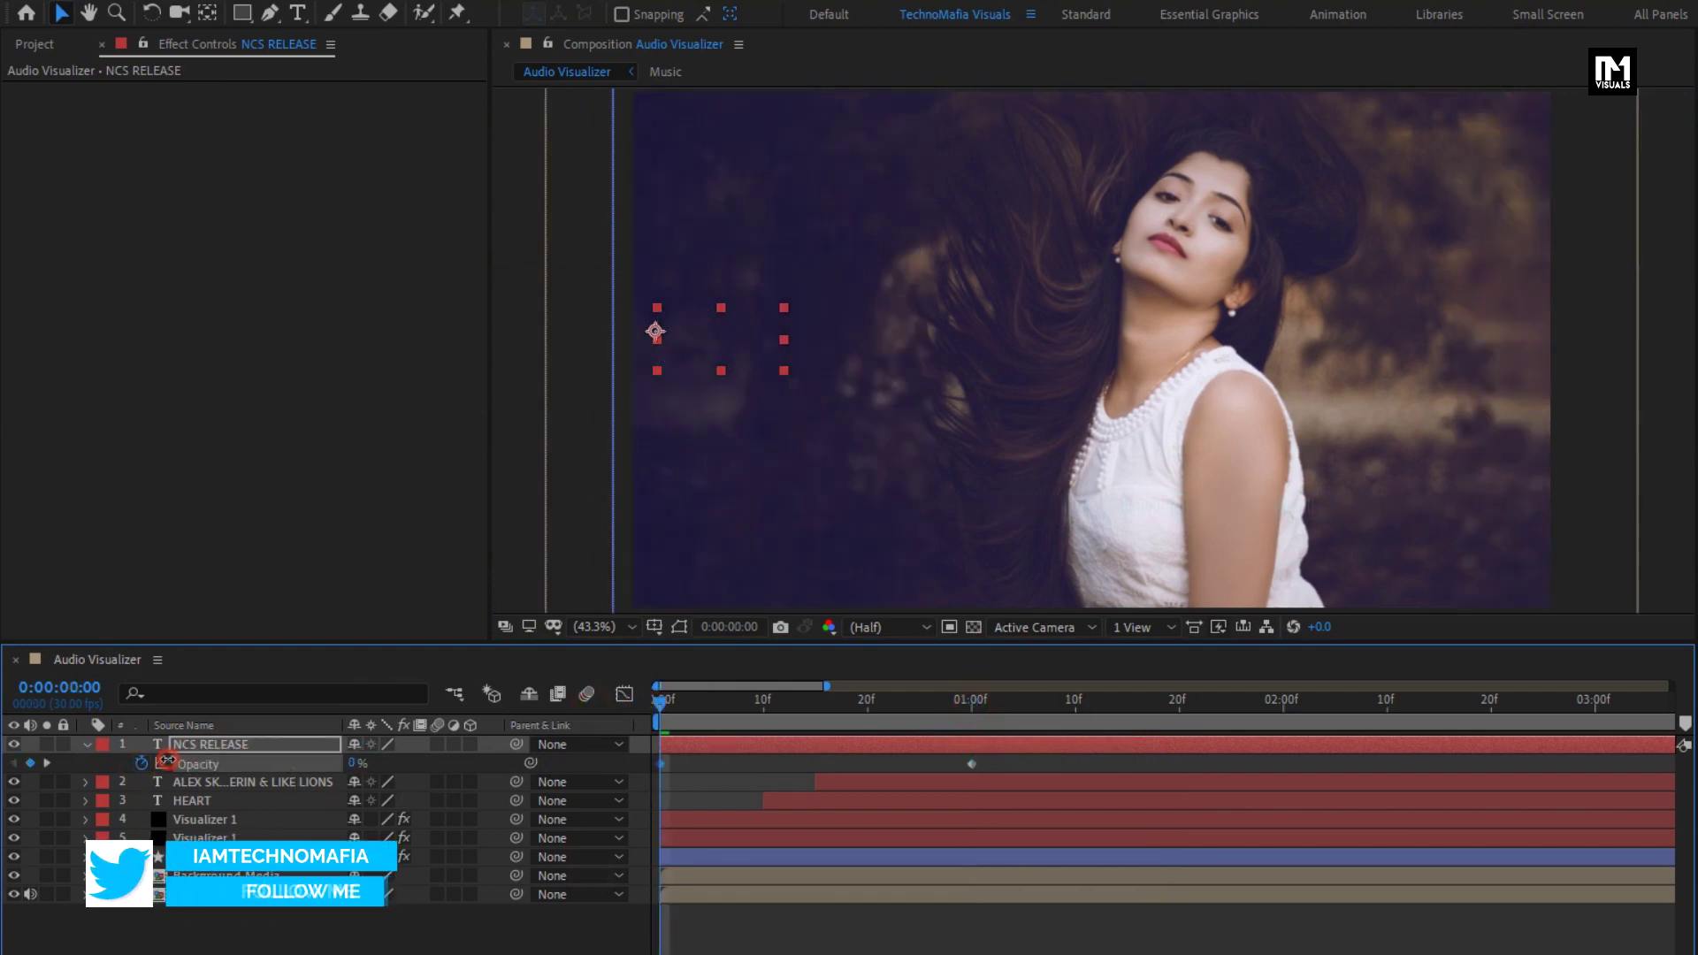
- Shift the NCS RELEASE layer later so its fade follows the credit, then preview
left_click(1099, 704)
left_click_drag(1099, 705, 1242, 705)
left_click_drag(777, 744, 1270, 747)
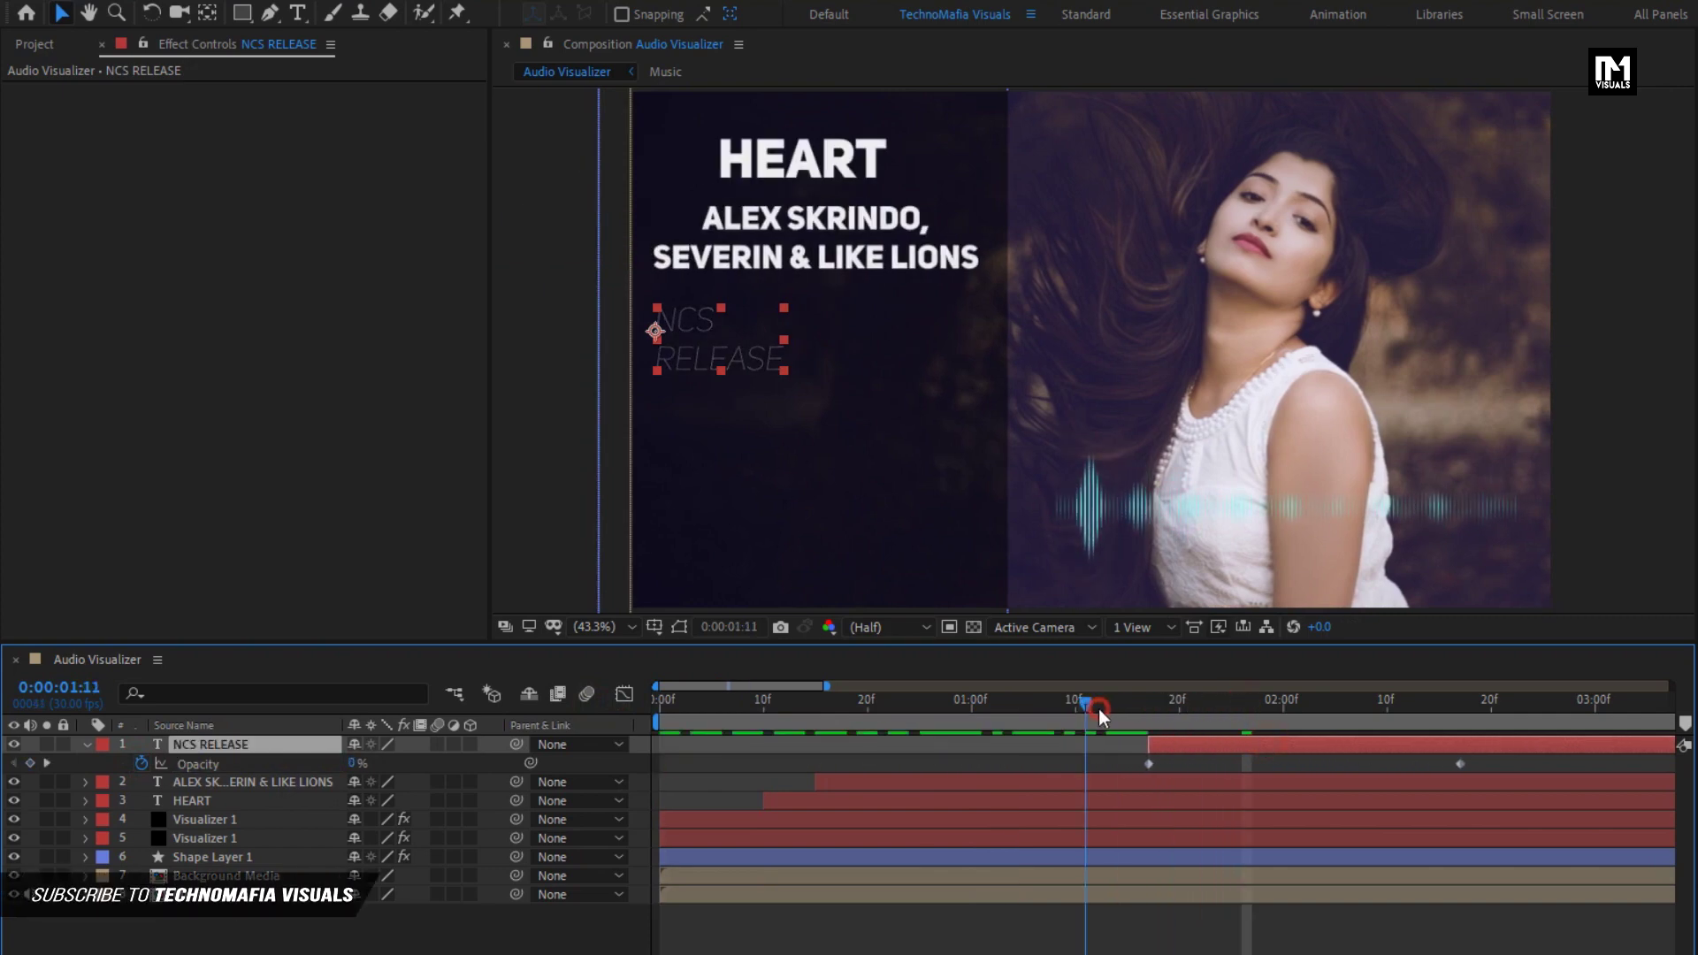
left_click_drag(1098, 708, 1404, 705)
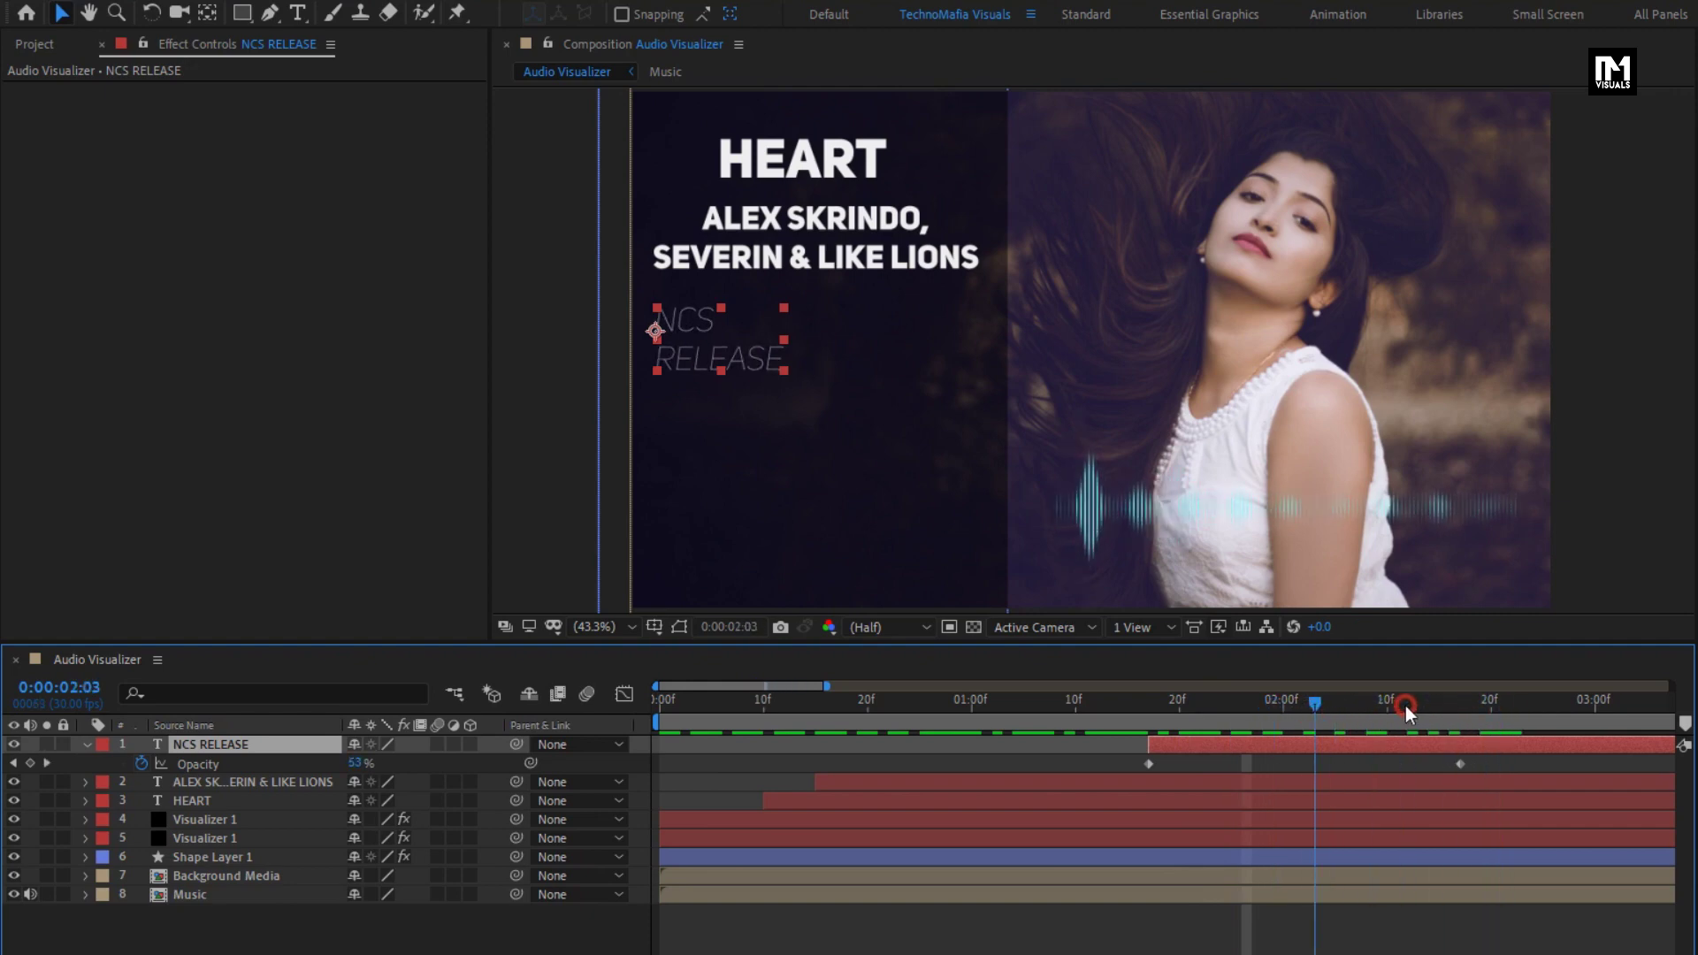
left_click(87, 748)
left_click(145, 922)
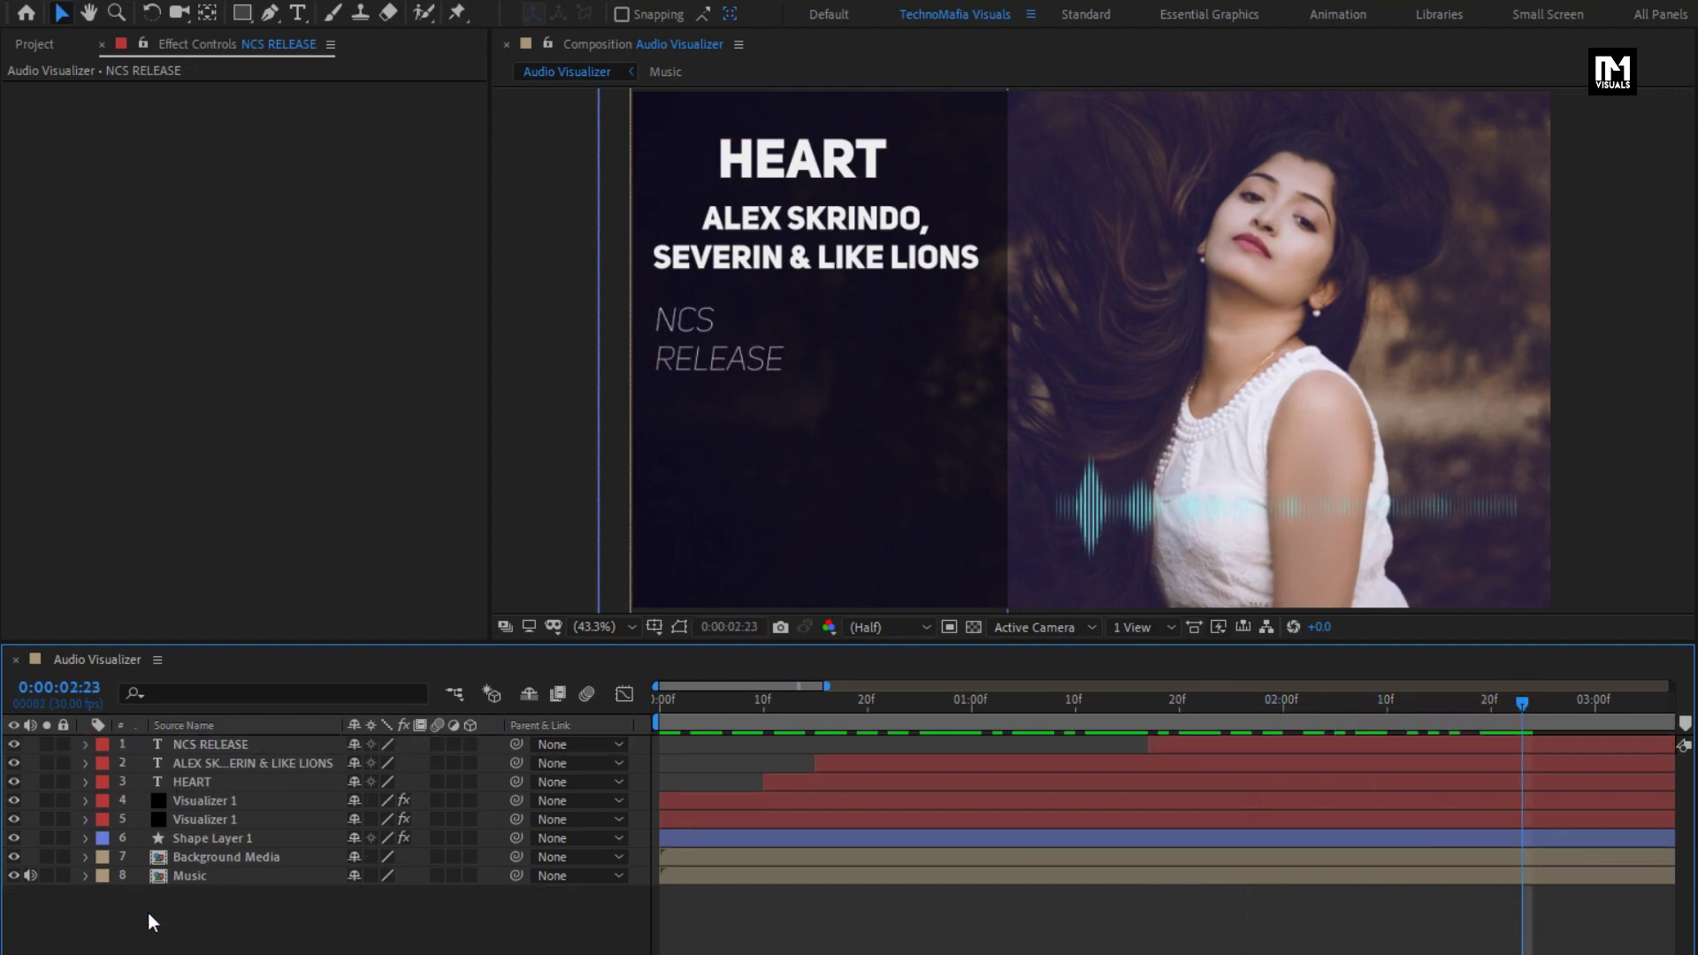
- Add a 00:00 timer text layer below NCS RELEASE
left_click(297, 13)
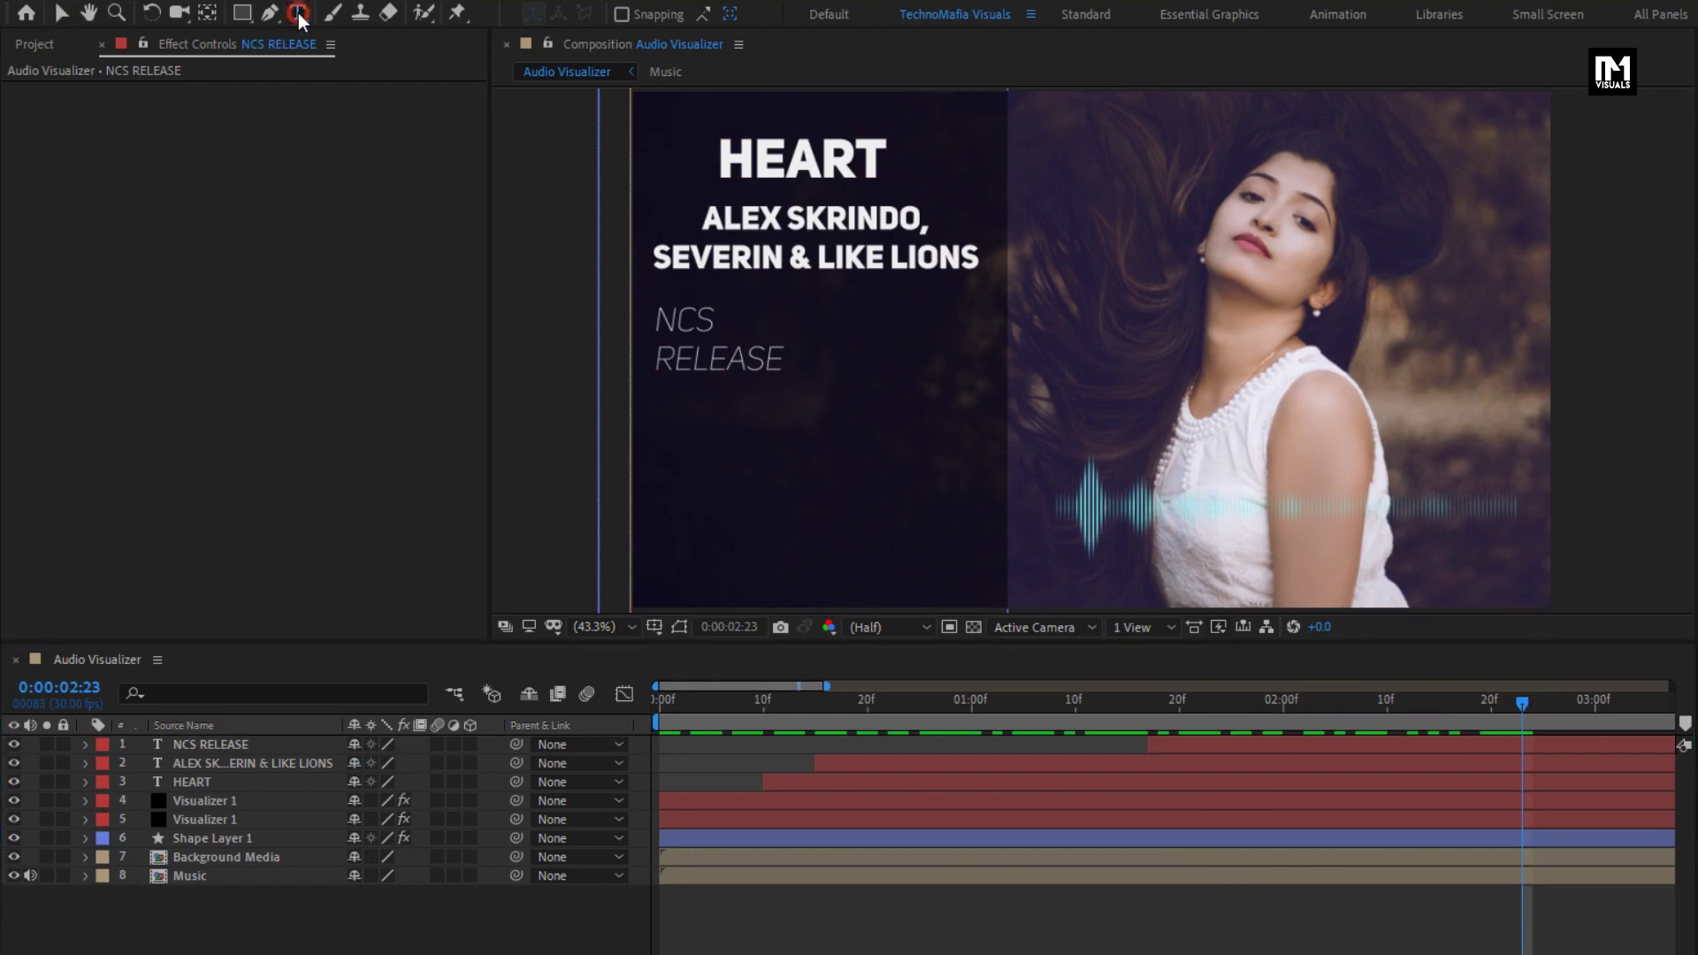
left_click(681, 430)
type("00")
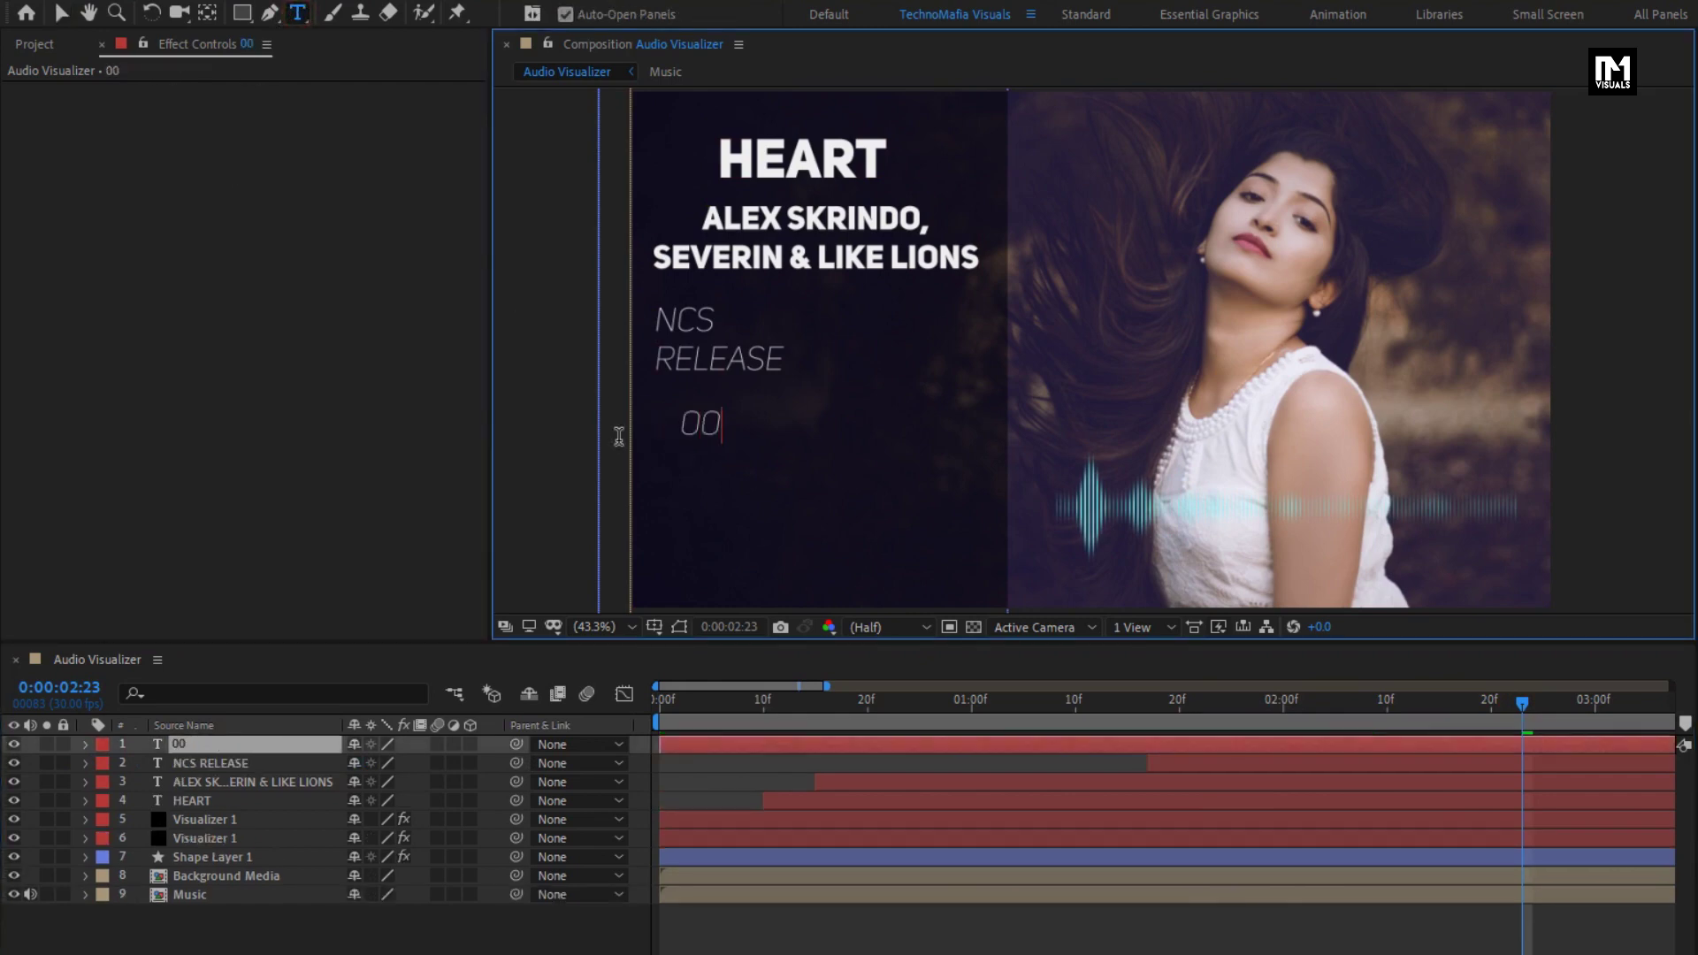
type(":00")
key("KP_Enter")
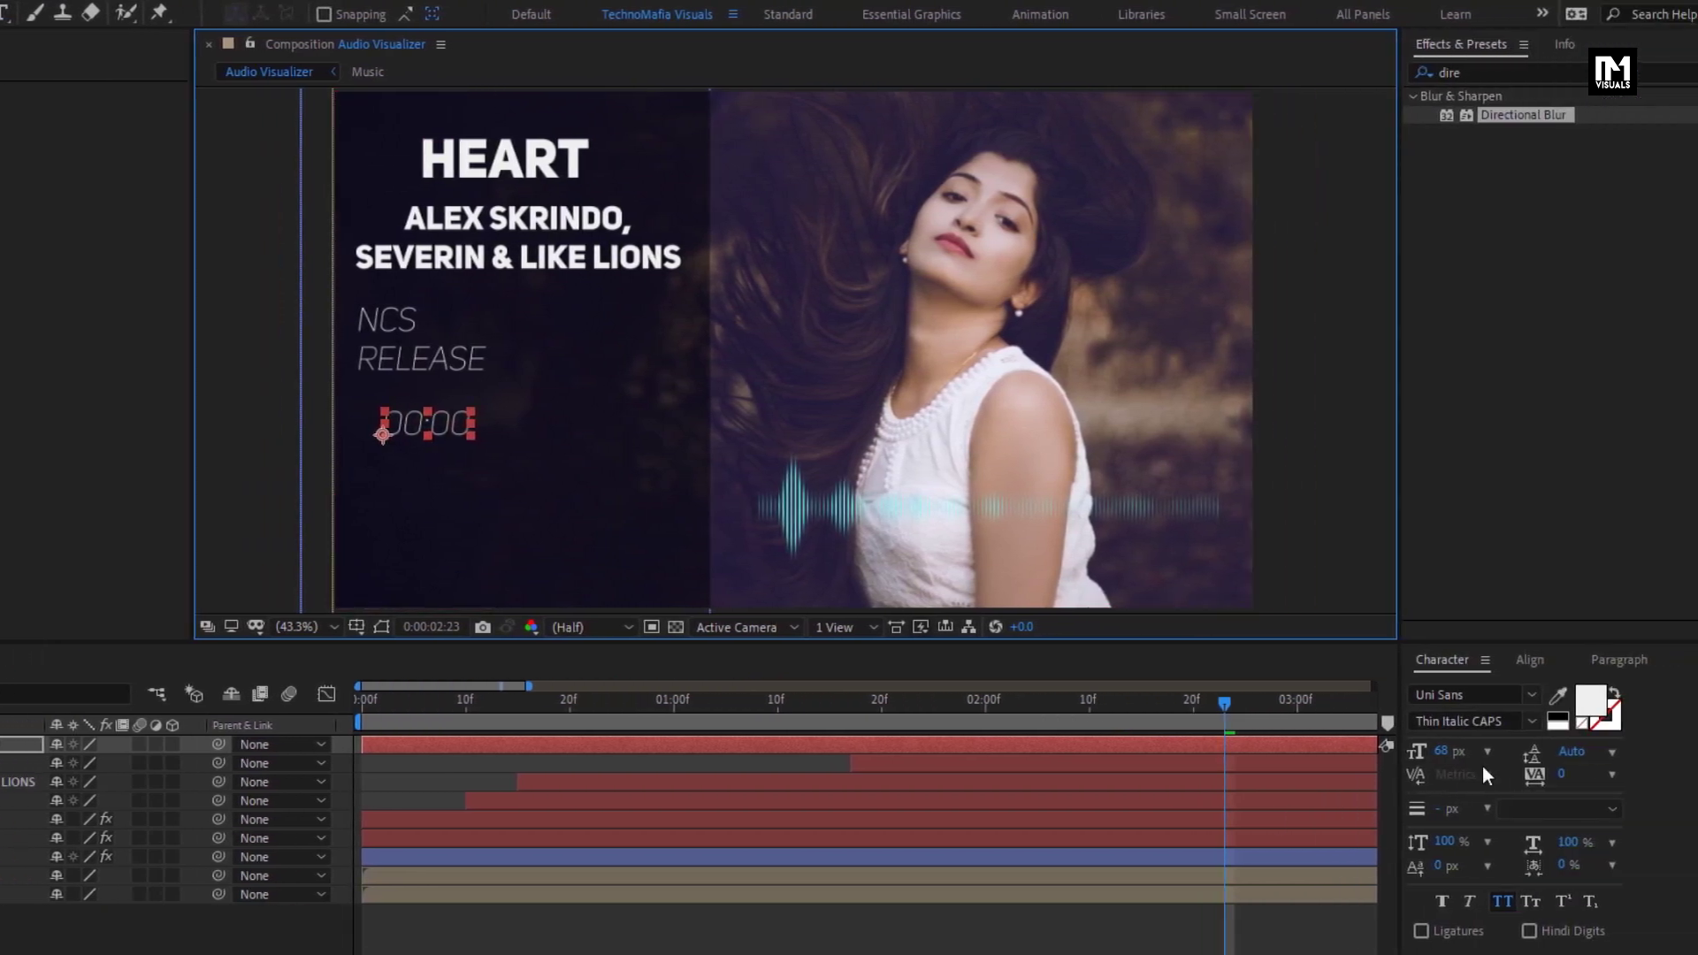
- Set the timer text to Heavy CAPS and nudge it slightly up and left
left_click(1539, 724)
left_click(1509, 793)
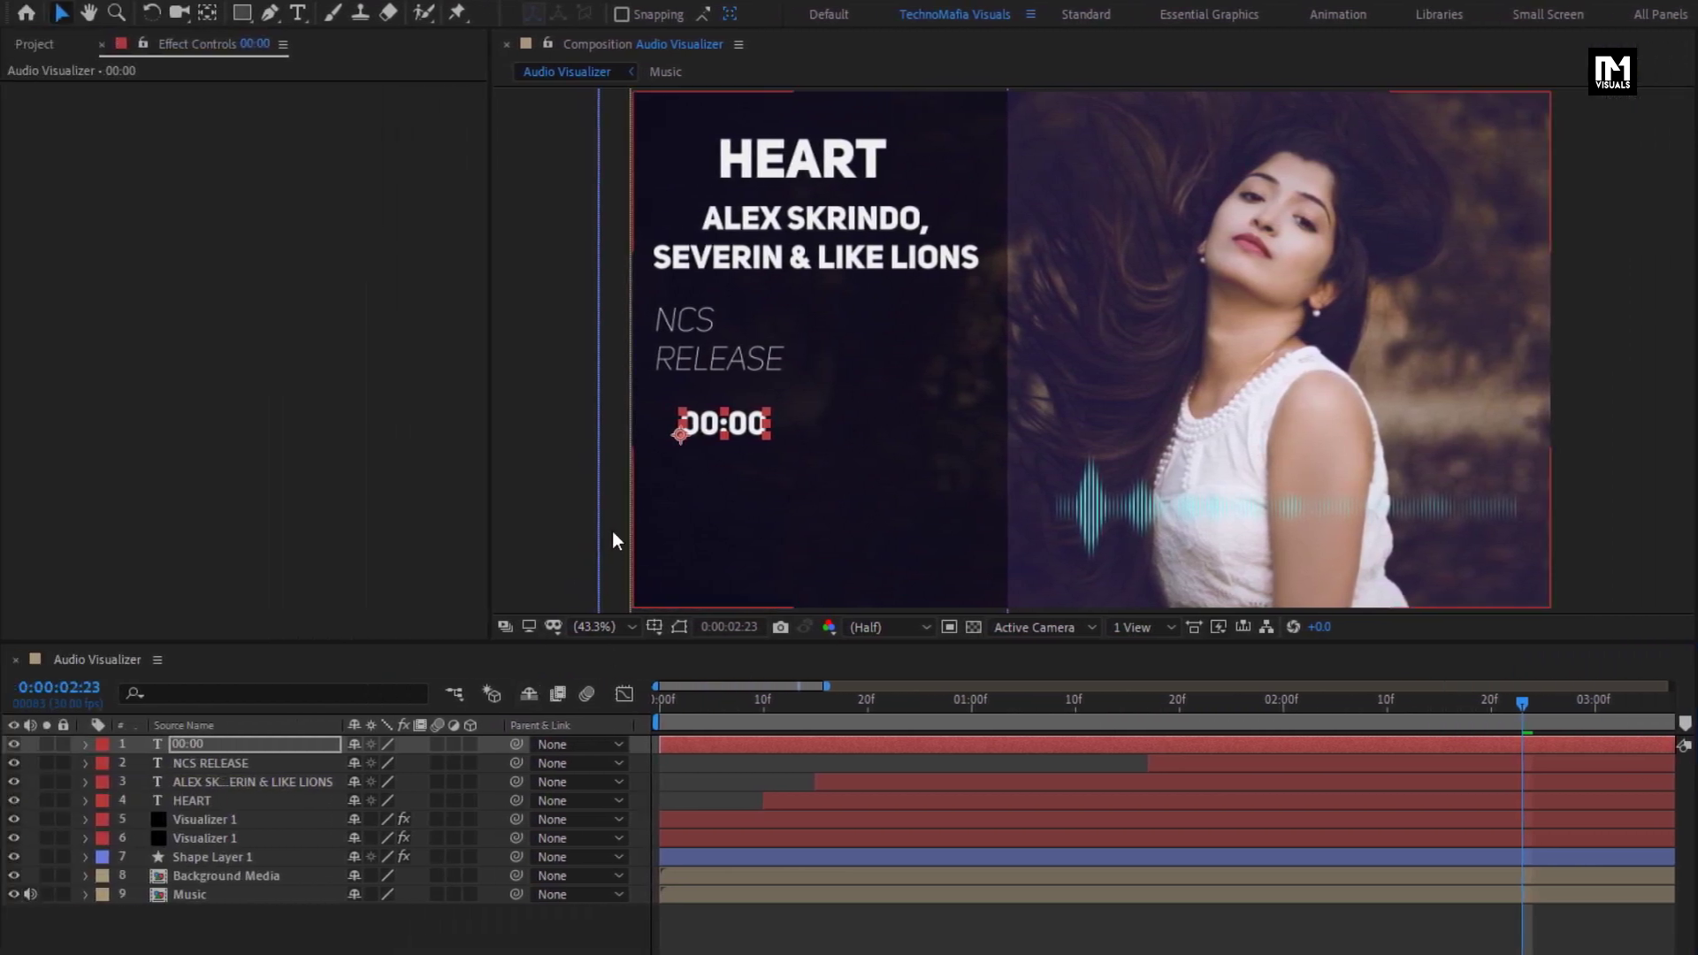
left_click_drag(699, 418, 685, 417)
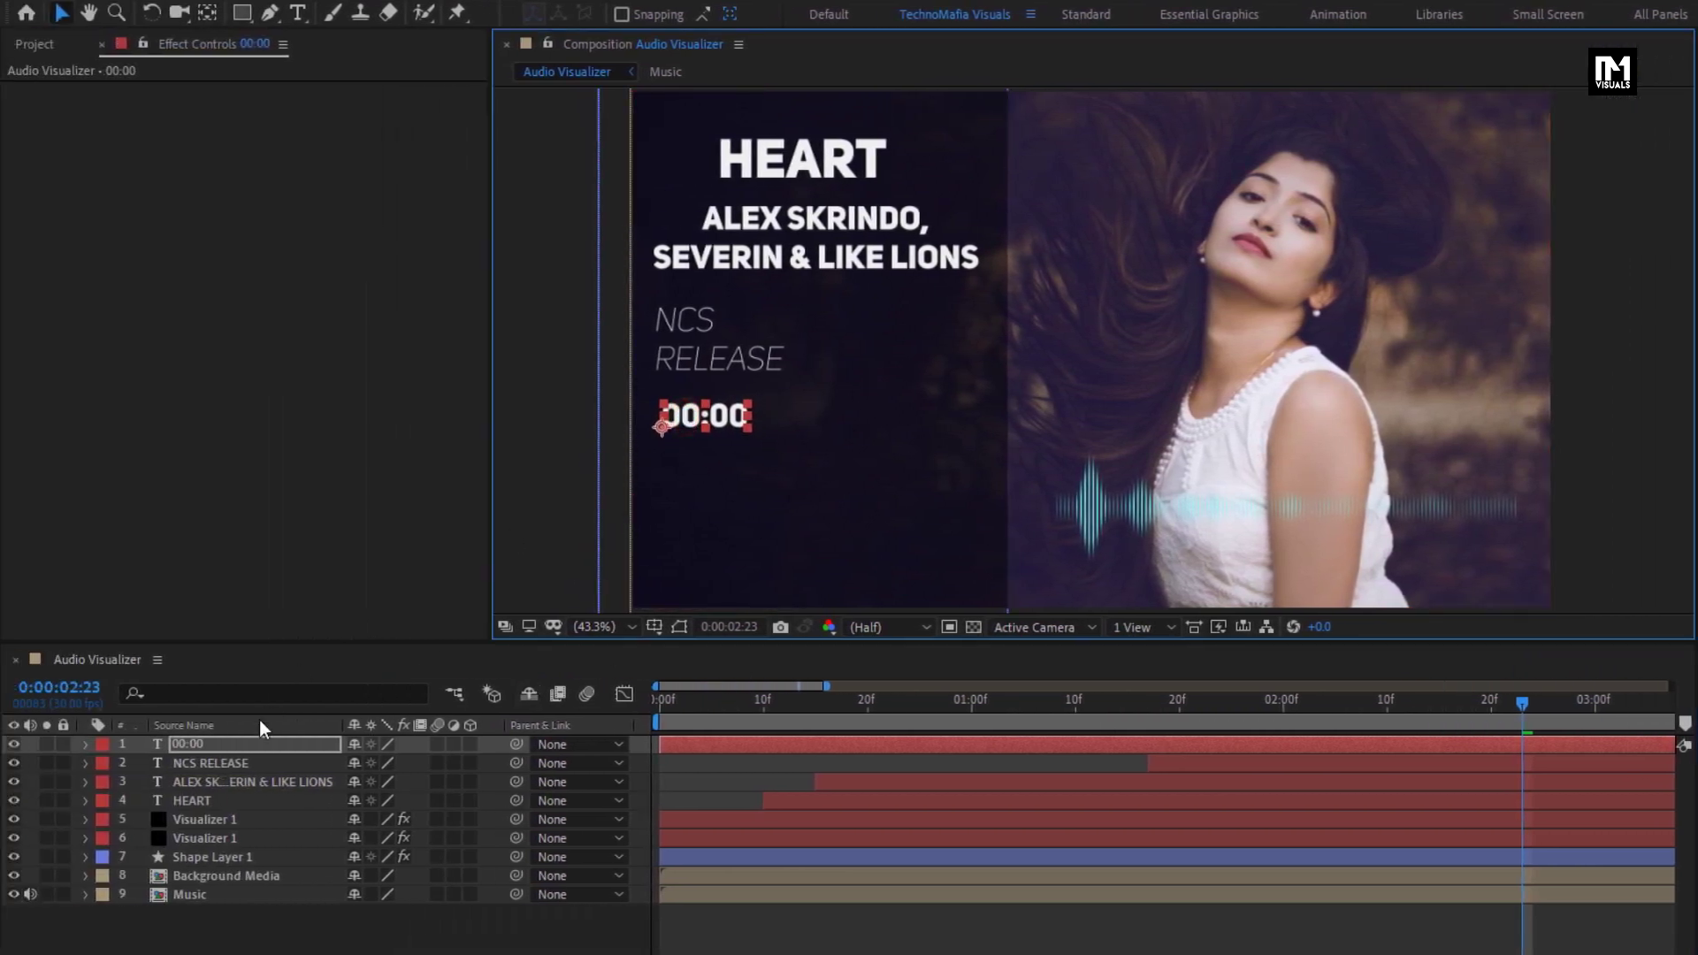
left_click(243, 743)
left_click(86, 745)
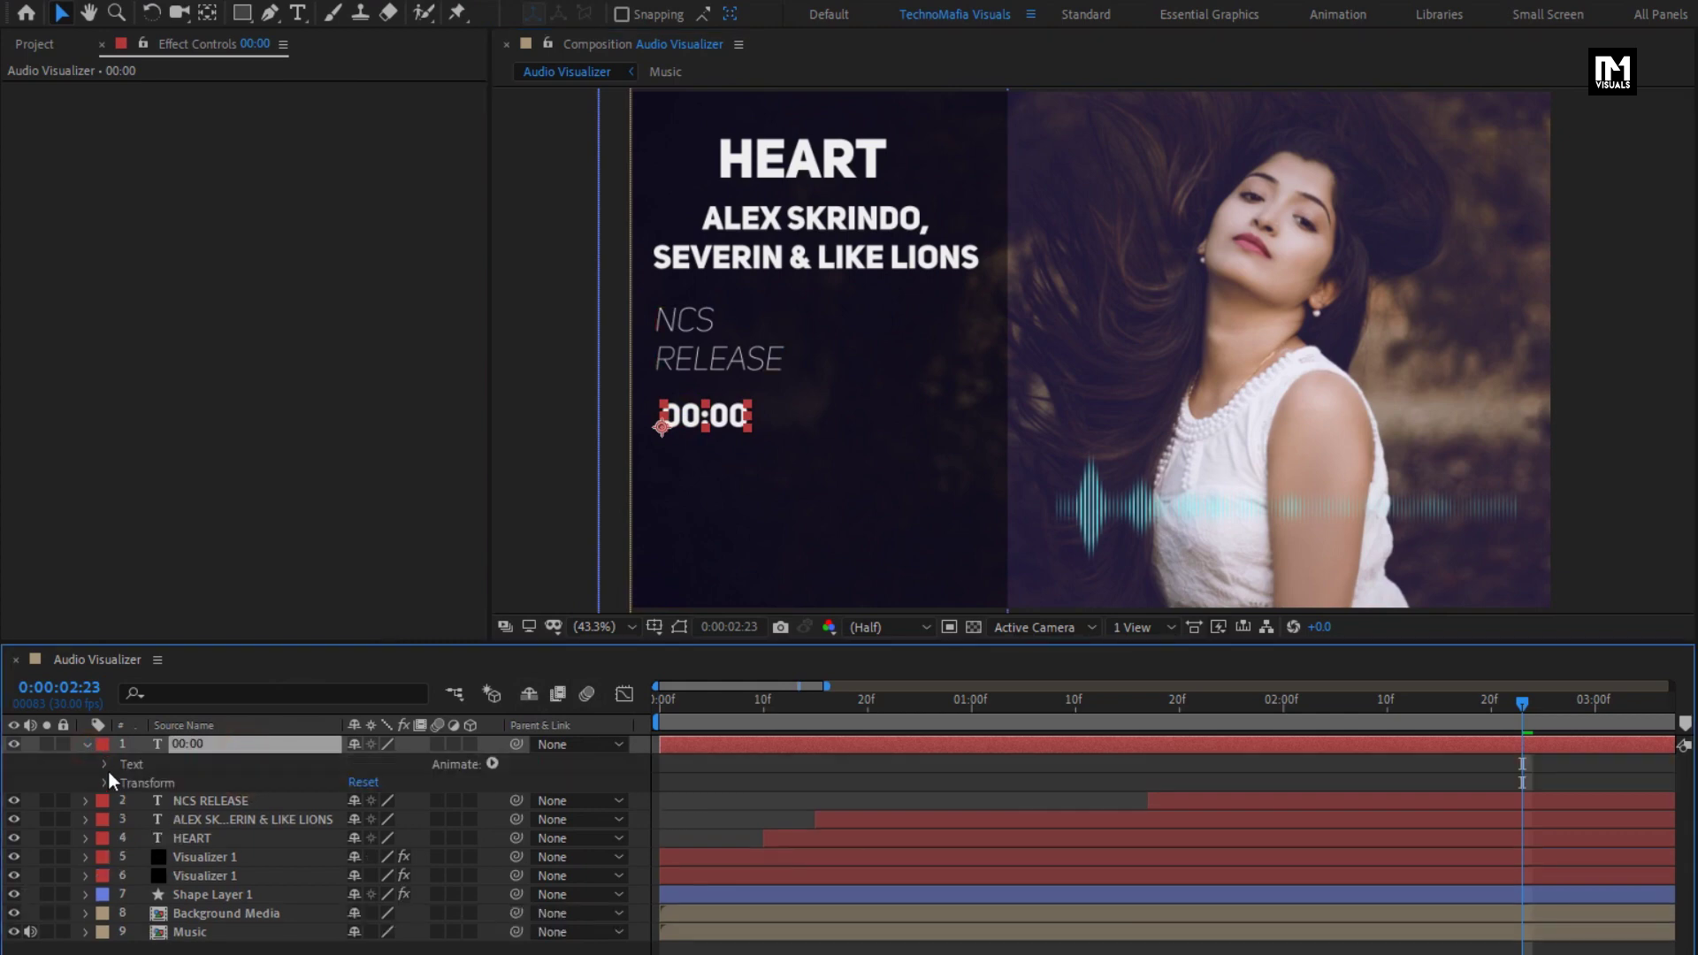
- Copy the saved timer expression code from Notepad
left_click(106, 764)
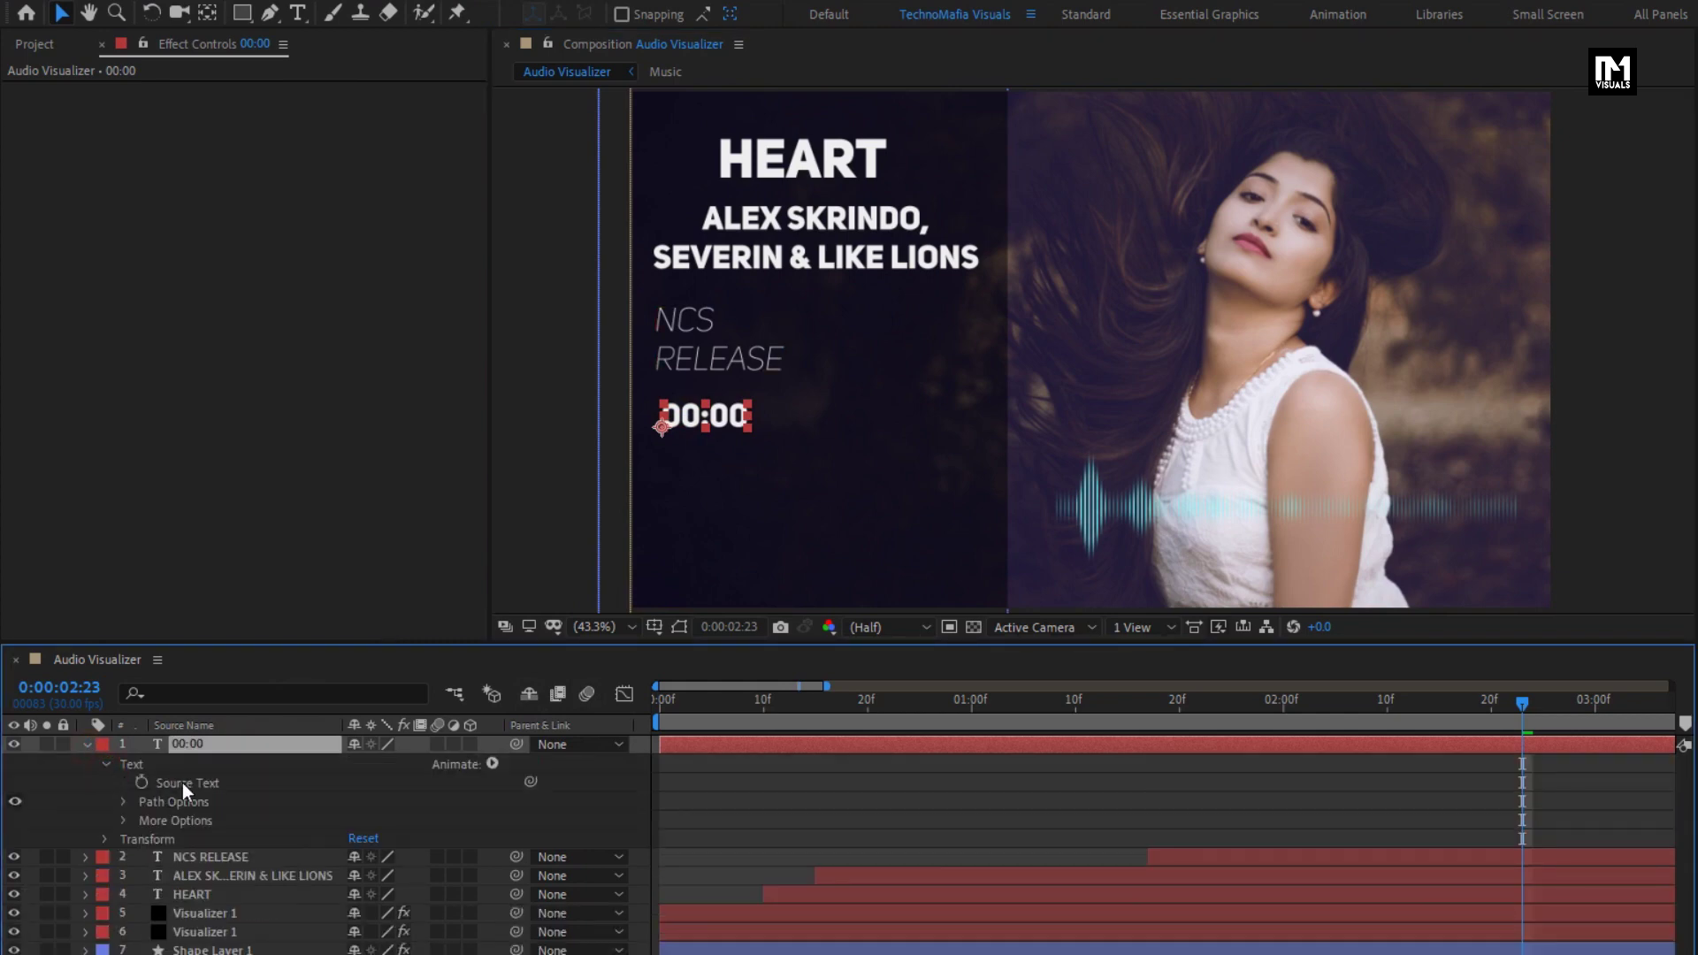
key("alt+Tab")
key("ctrl+c")
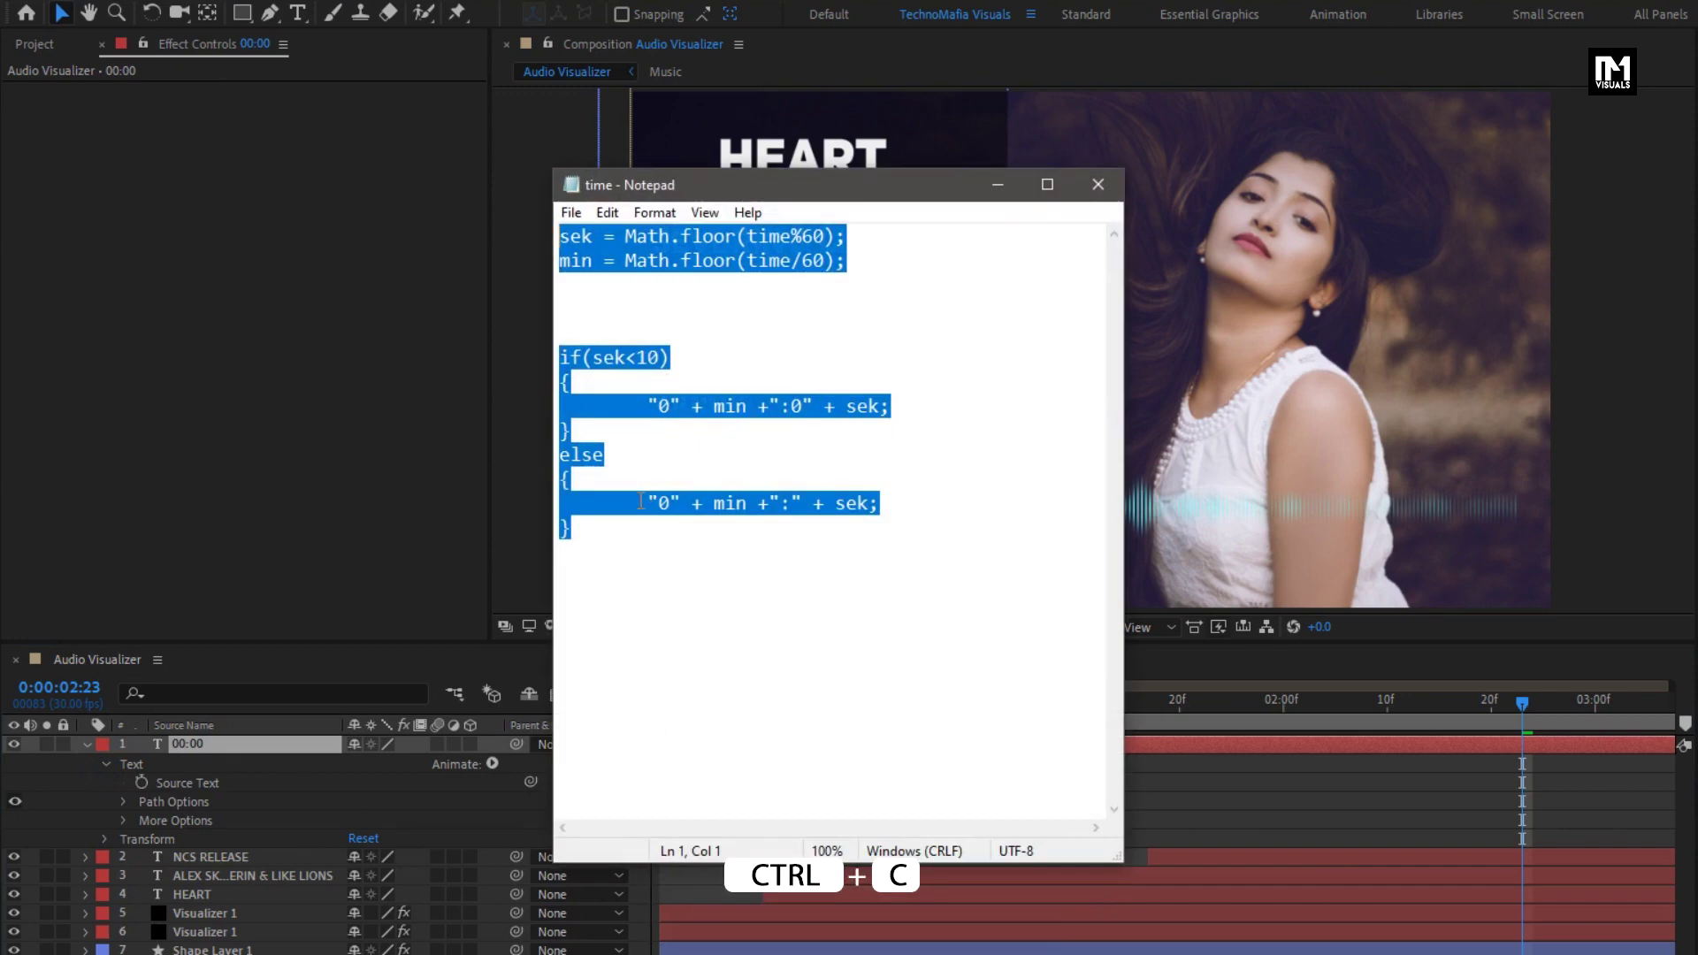
right_click(641, 501)
left_click(694, 570)
left_click(998, 184)
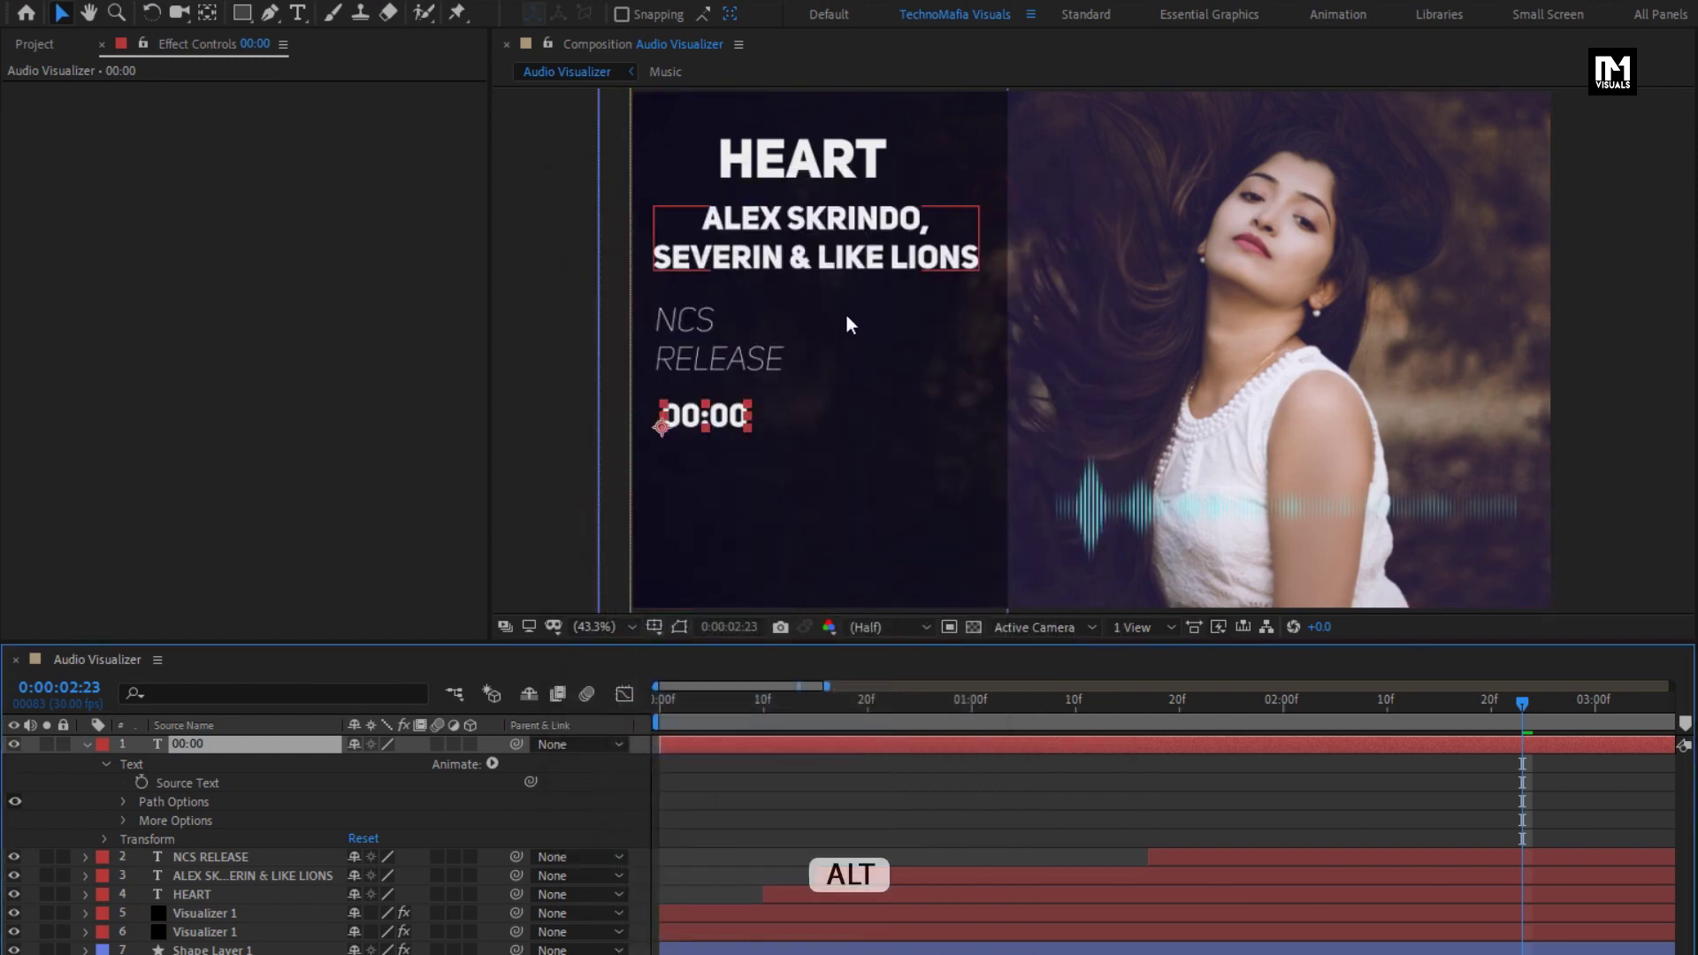
- Paste the expression onto the timer's Source Text and scrub to confirm it counts
left_click(143, 784, "alt")
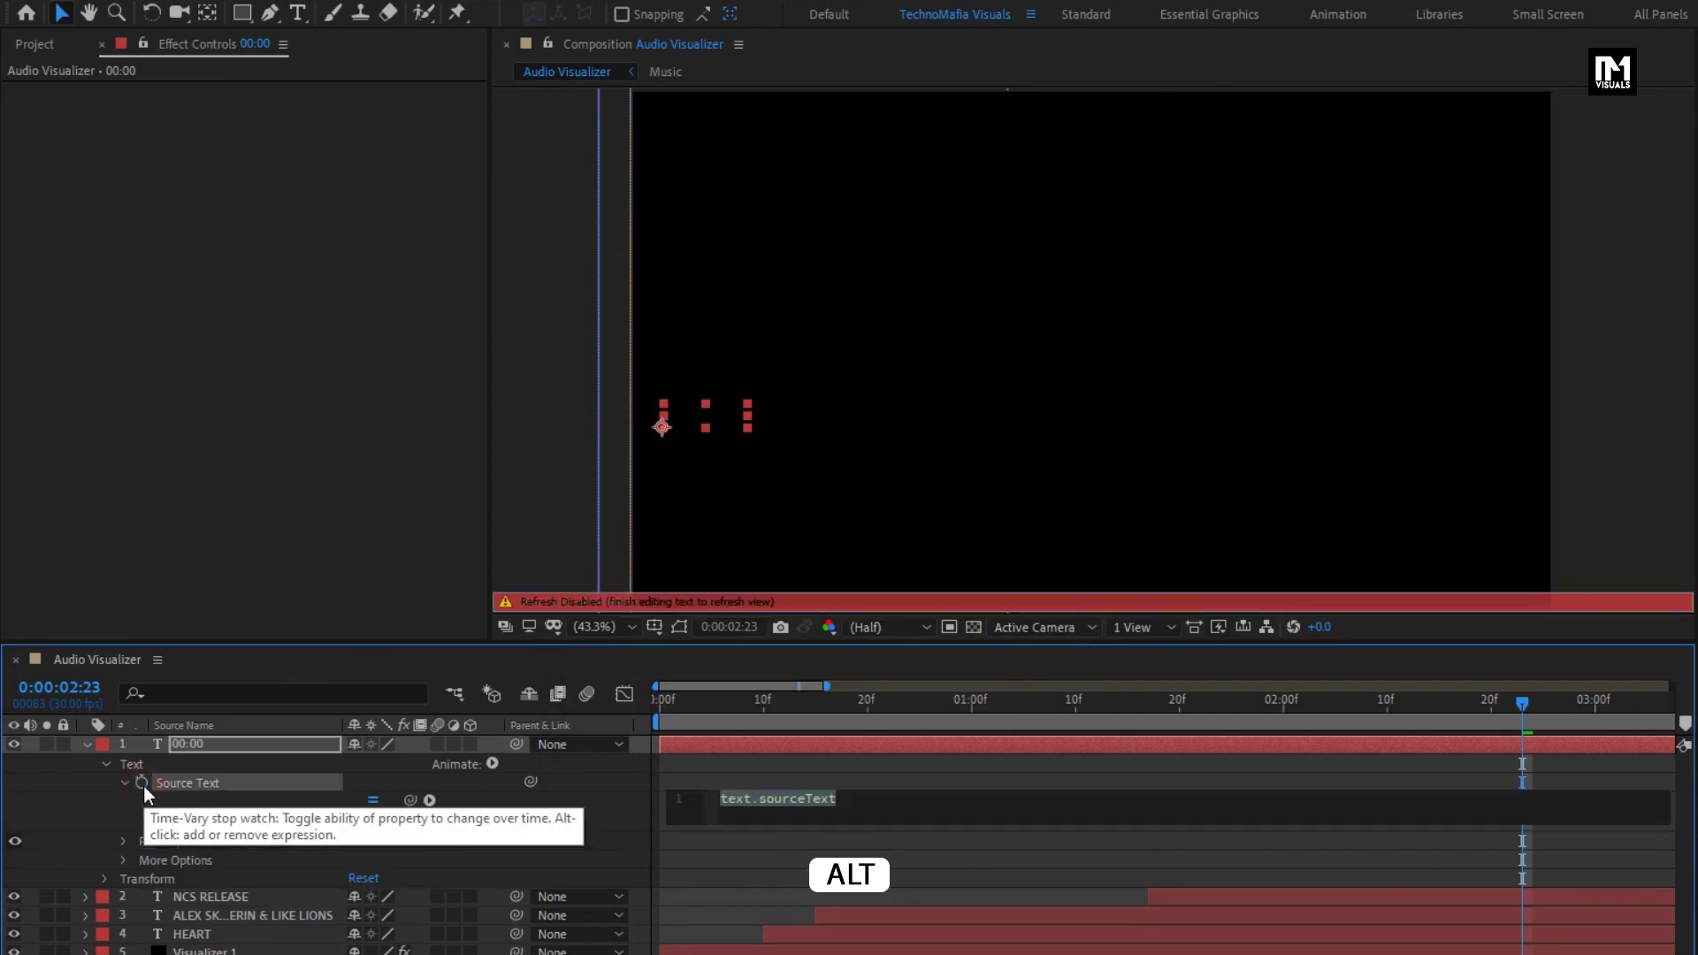
key("ctrl+v")
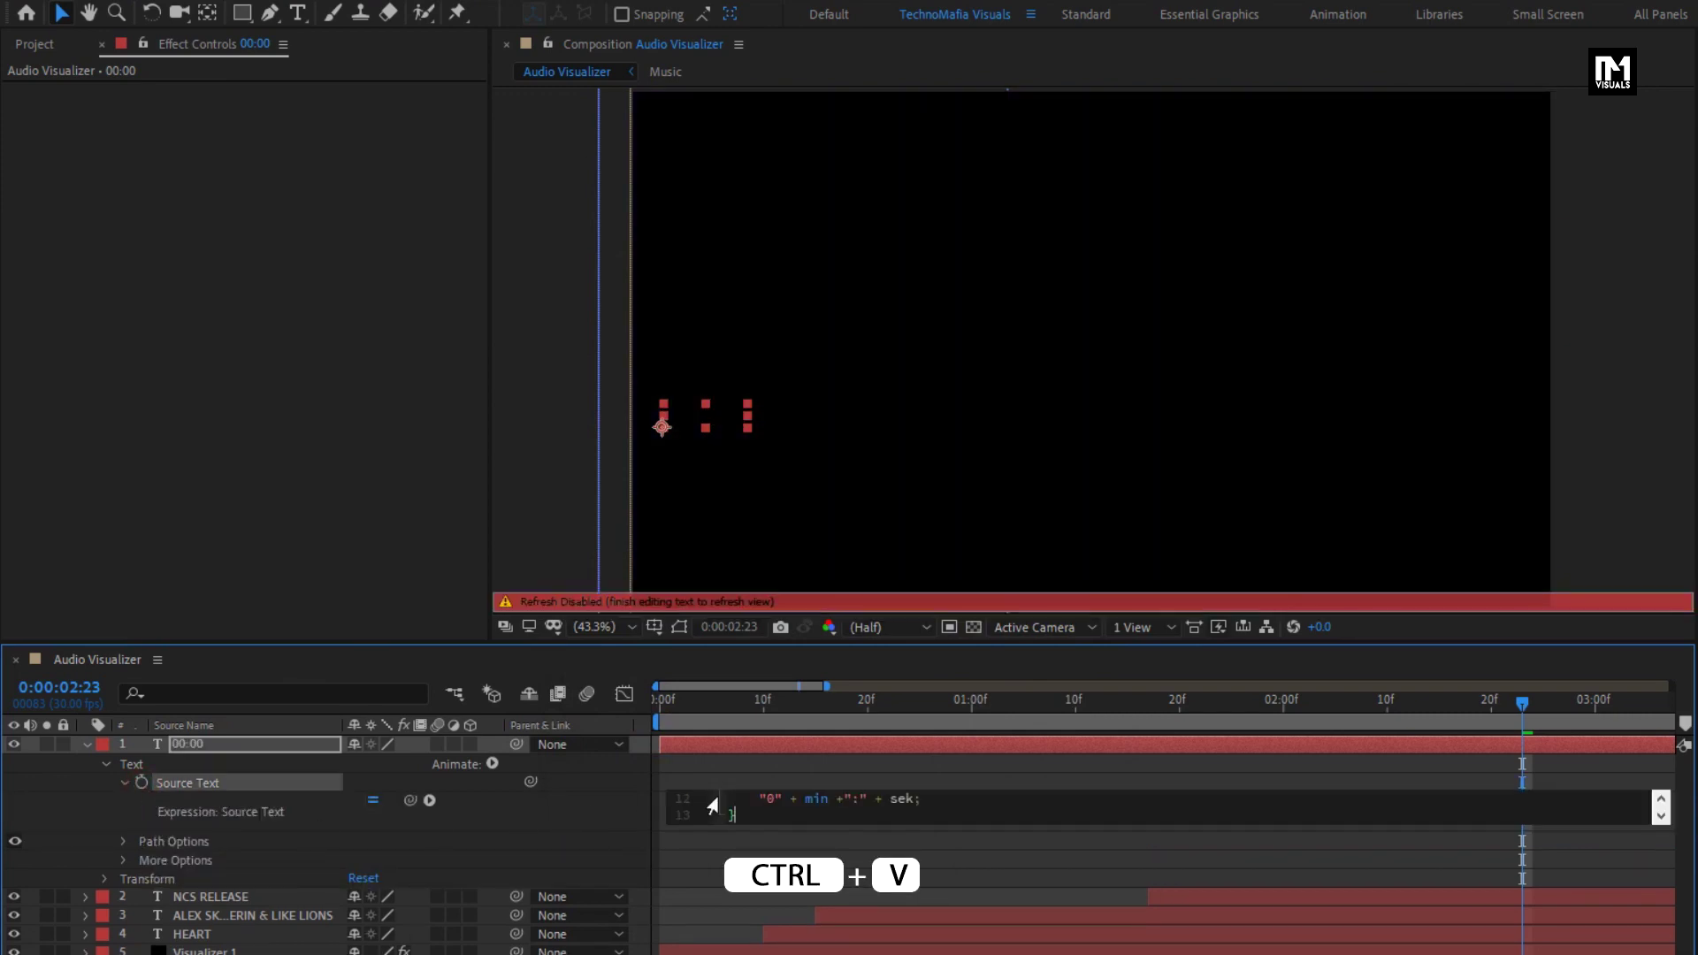
key("KP_Enter")
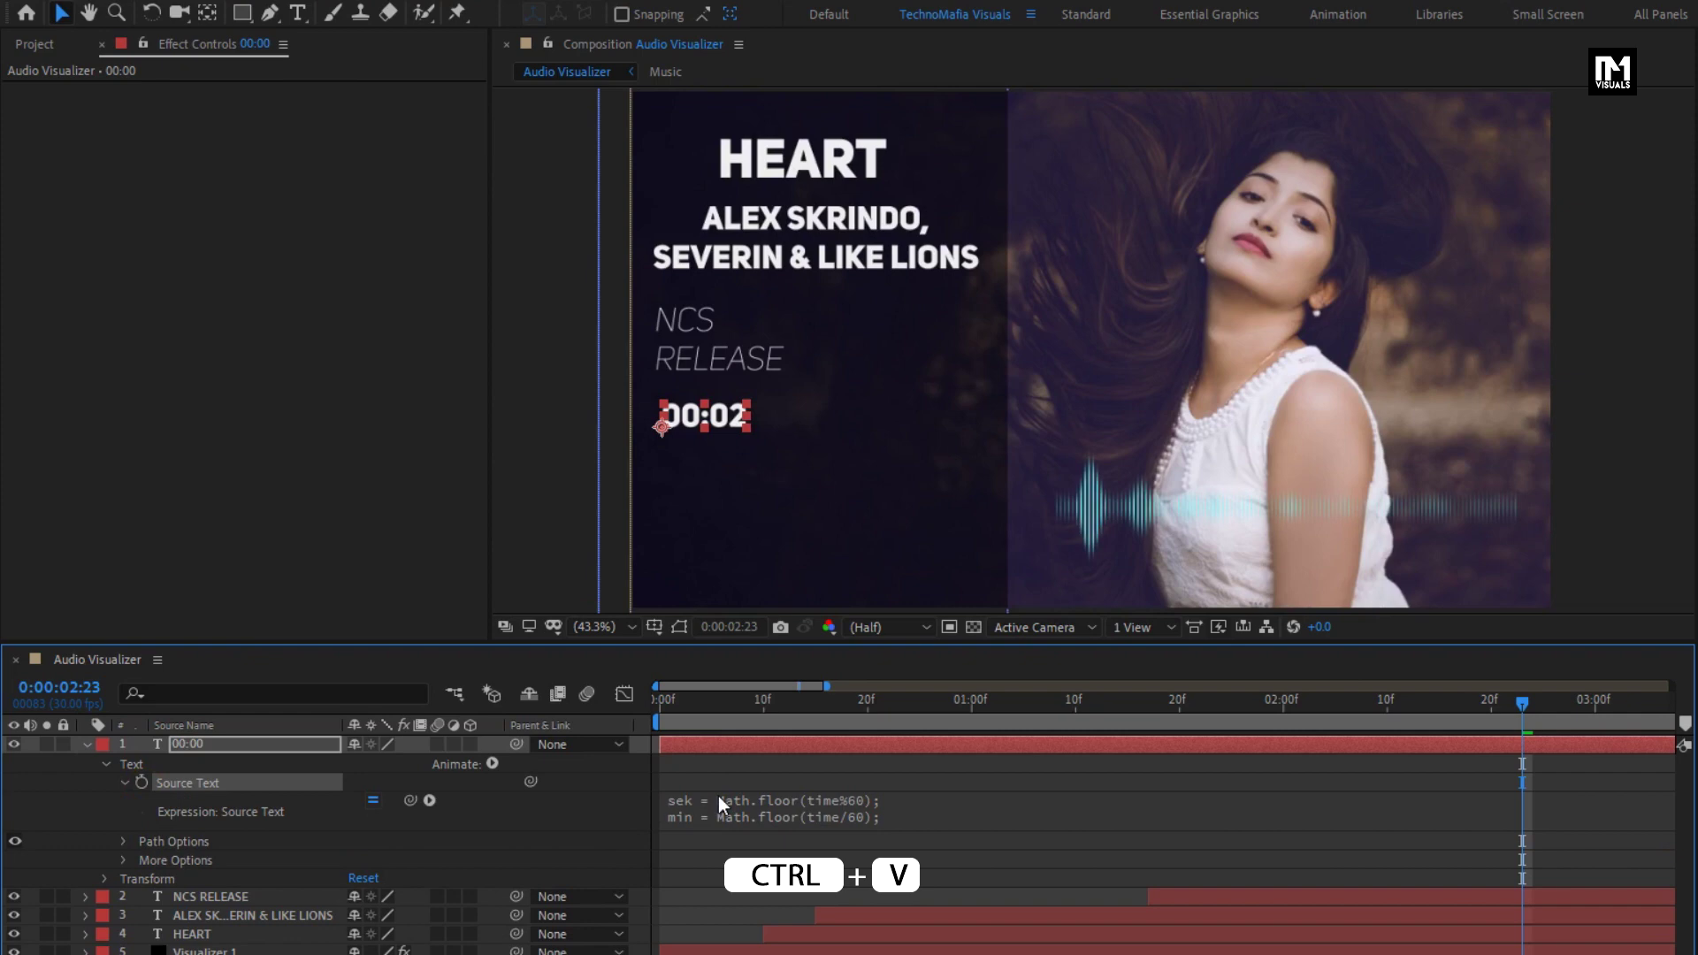
left_click(1191, 709)
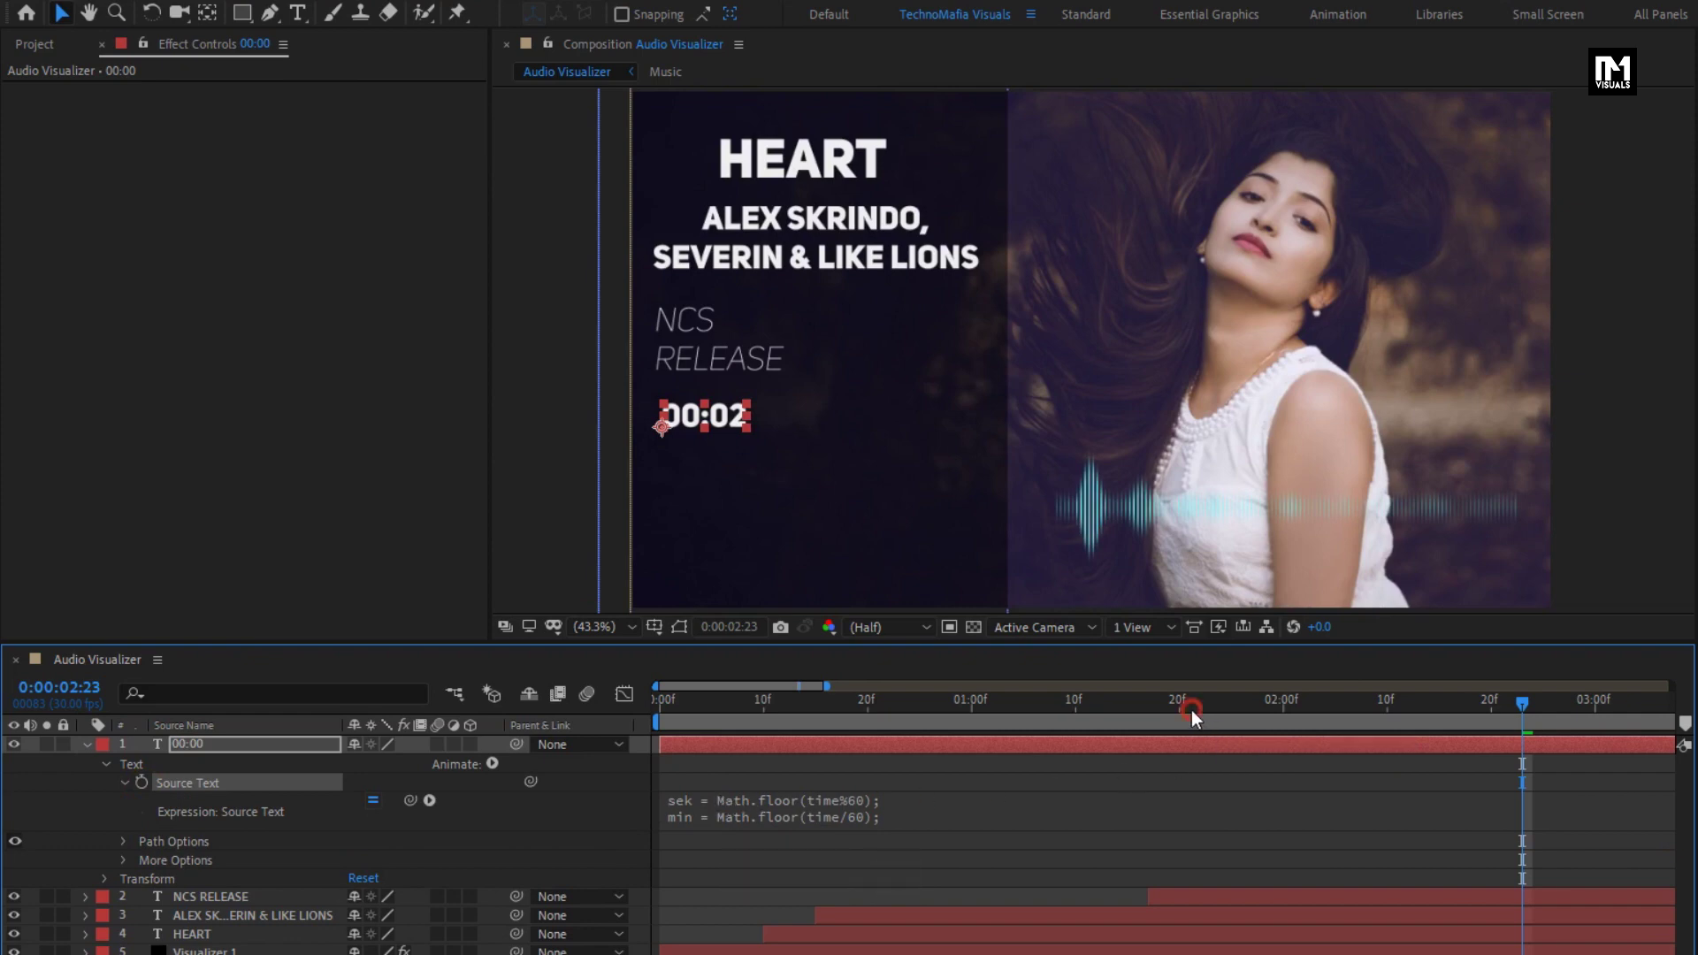
left_click_drag(1191, 709, 1282, 703)
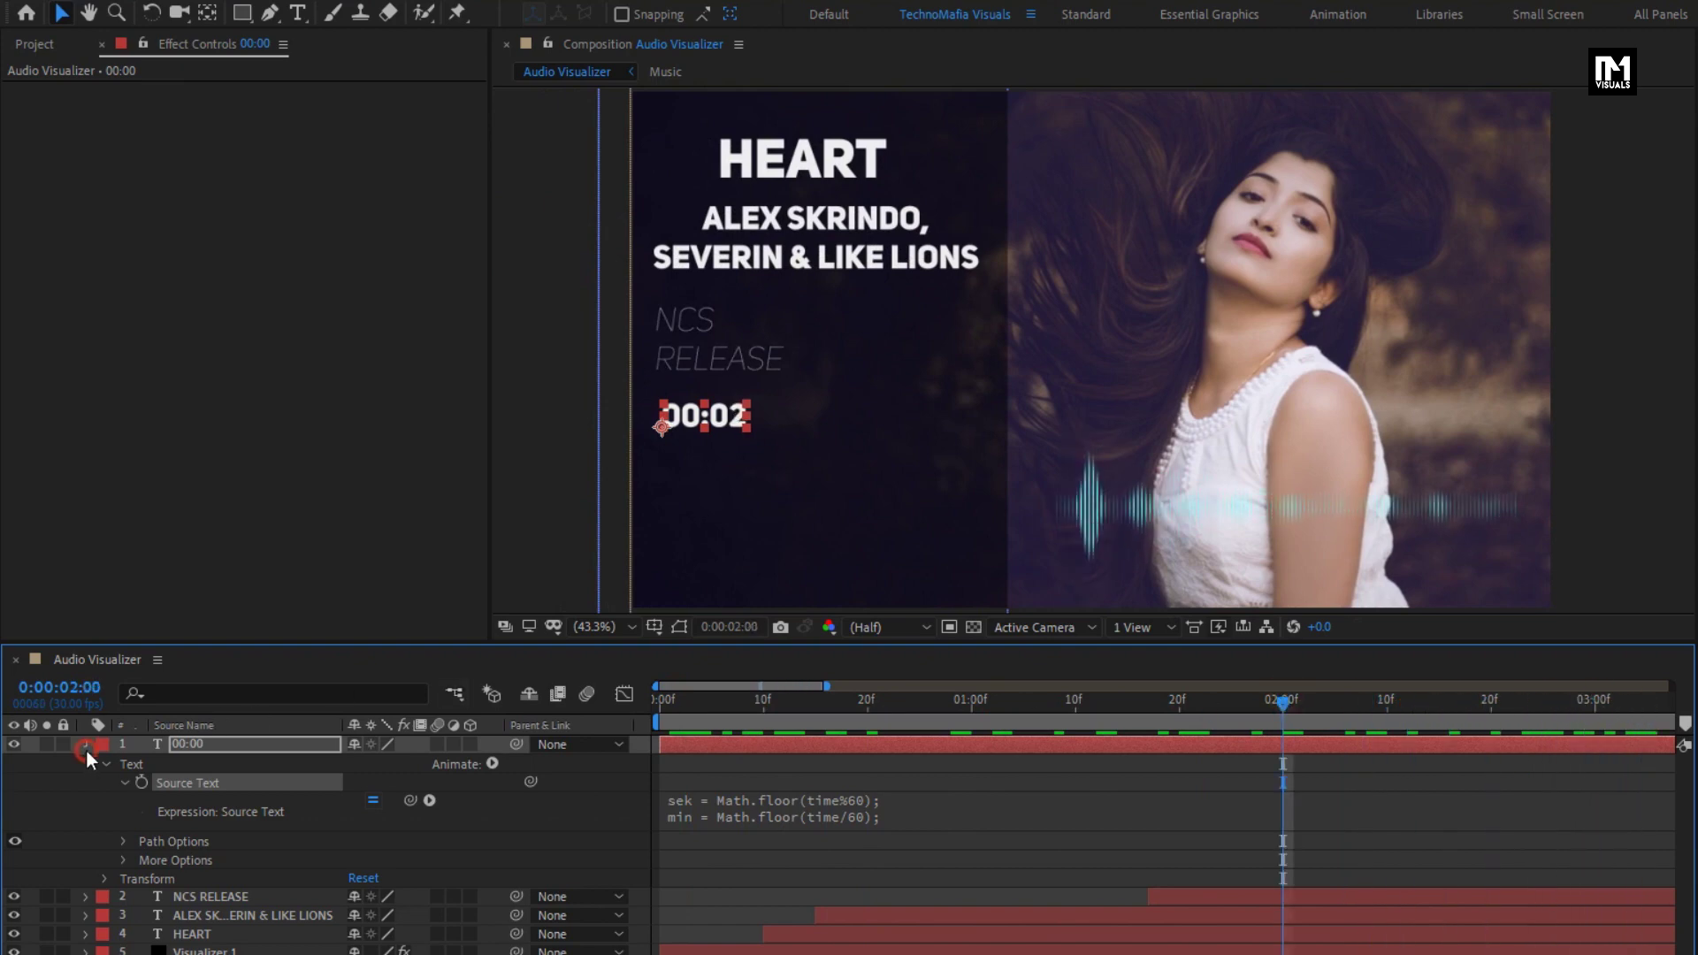
- Keyframe the timer's Opacity from 0% at 0:00 to 100% at 1:00 and preview it
left_click(87, 751)
left_click(205, 751)
key("t")
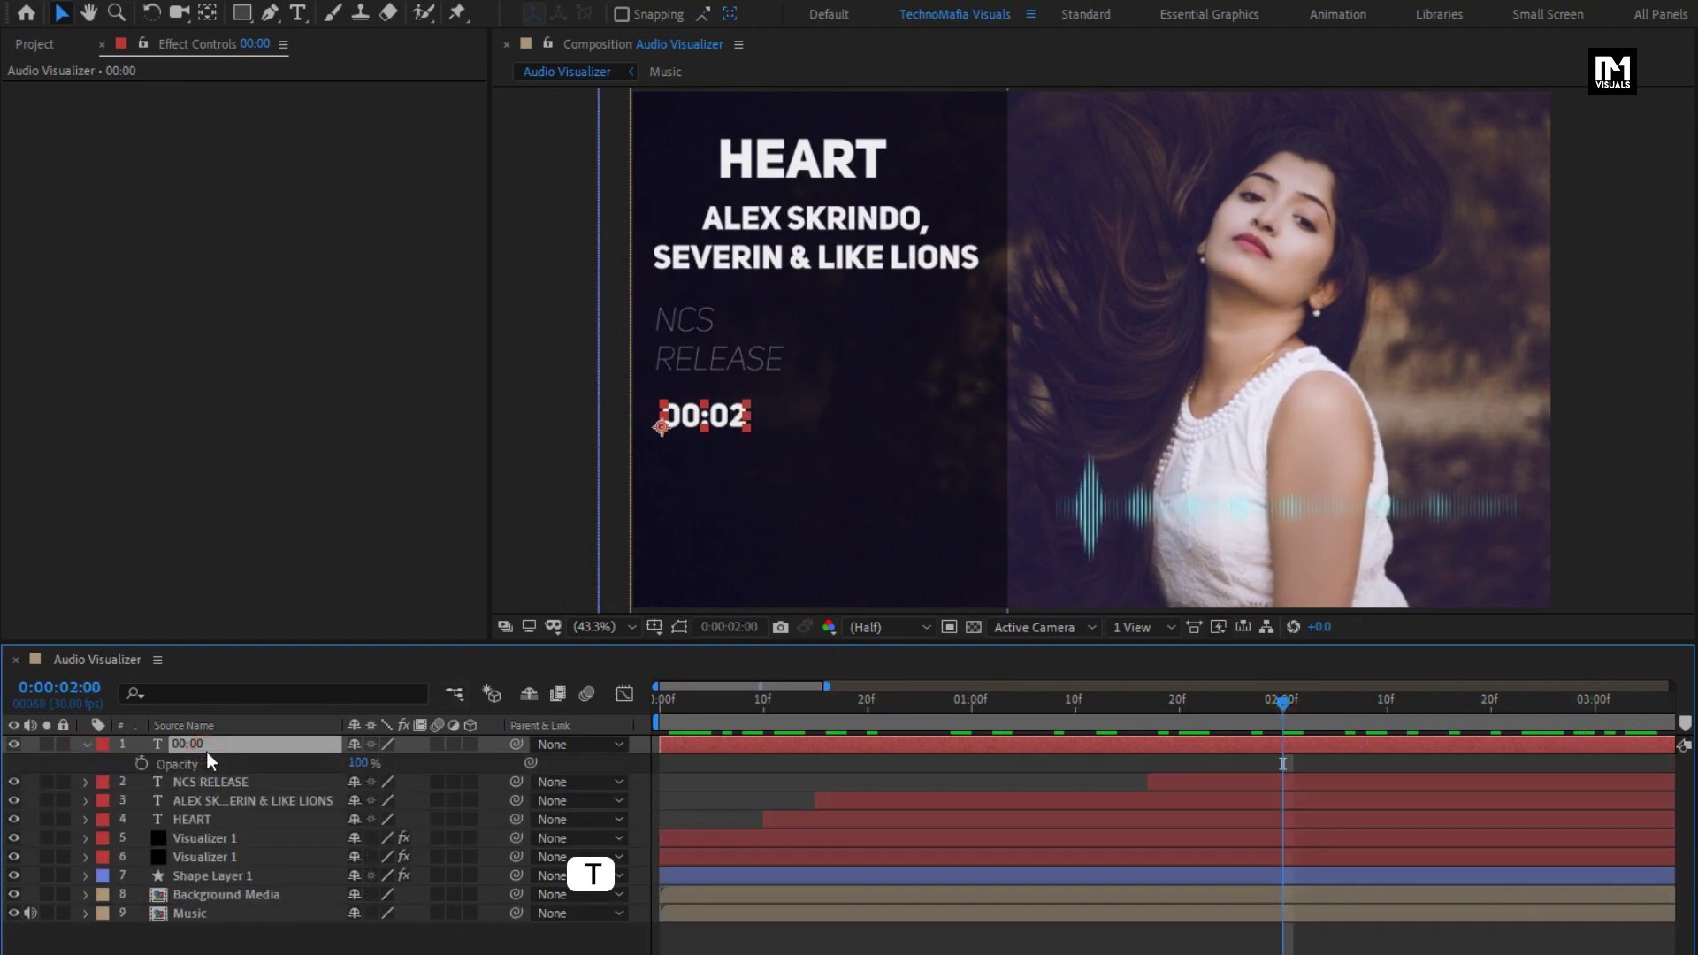
left_click_drag(864, 725, 971, 715)
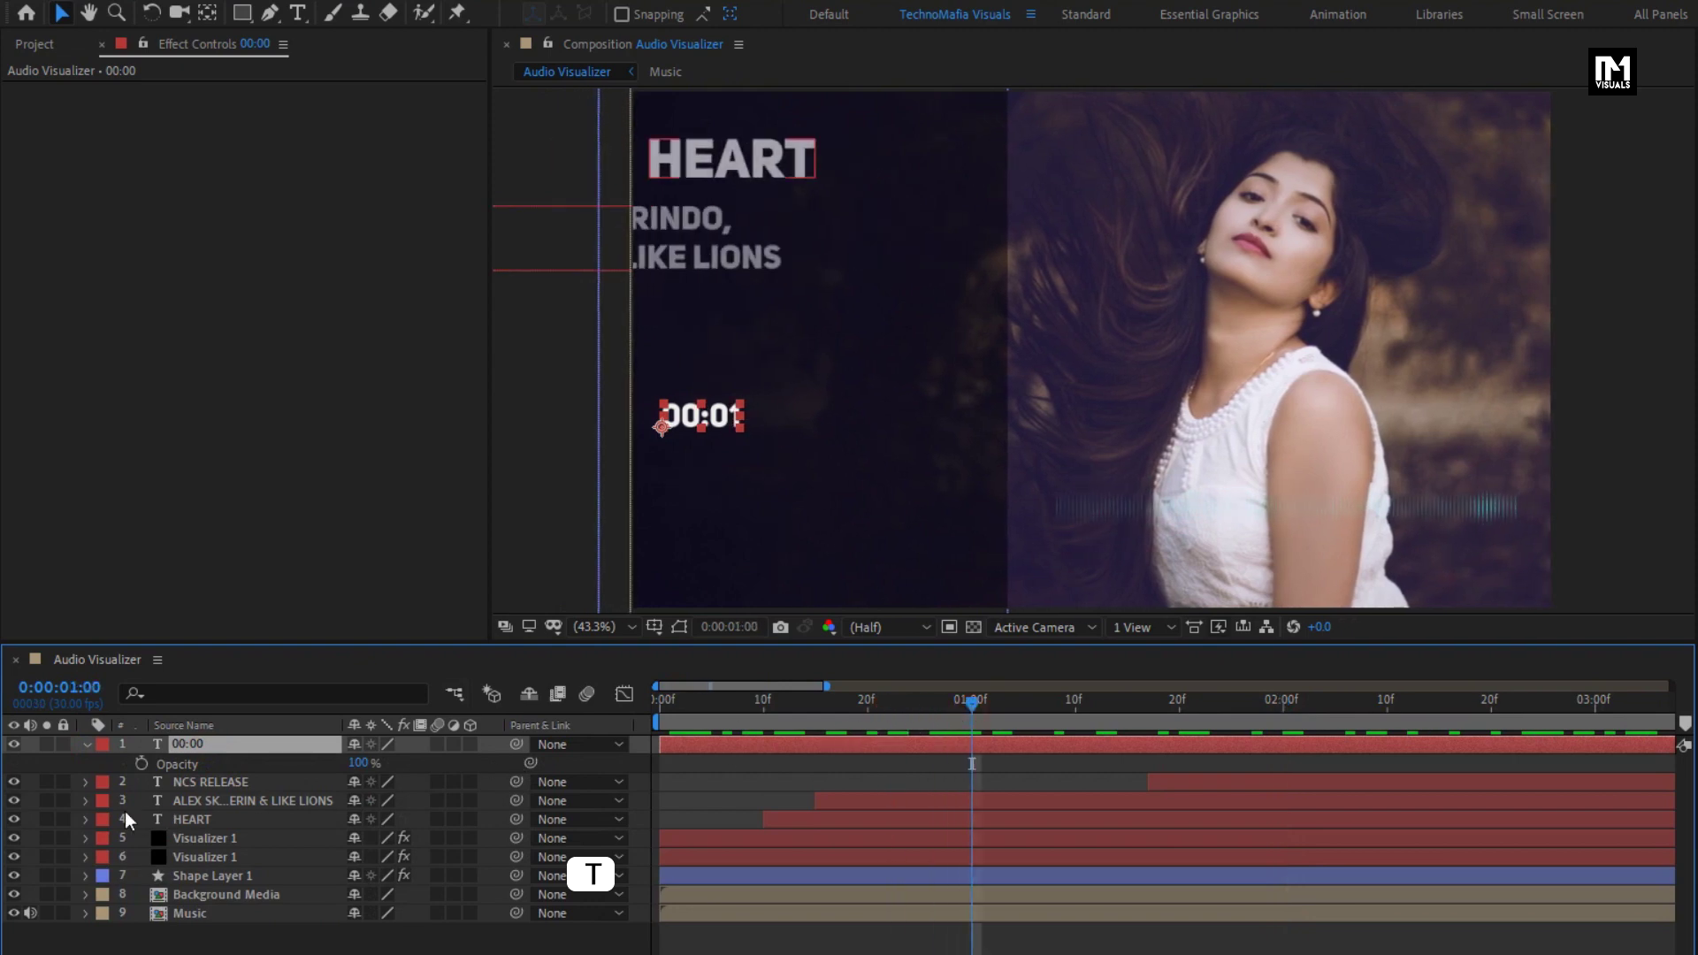
left_click(142, 763)
left_click(668, 707)
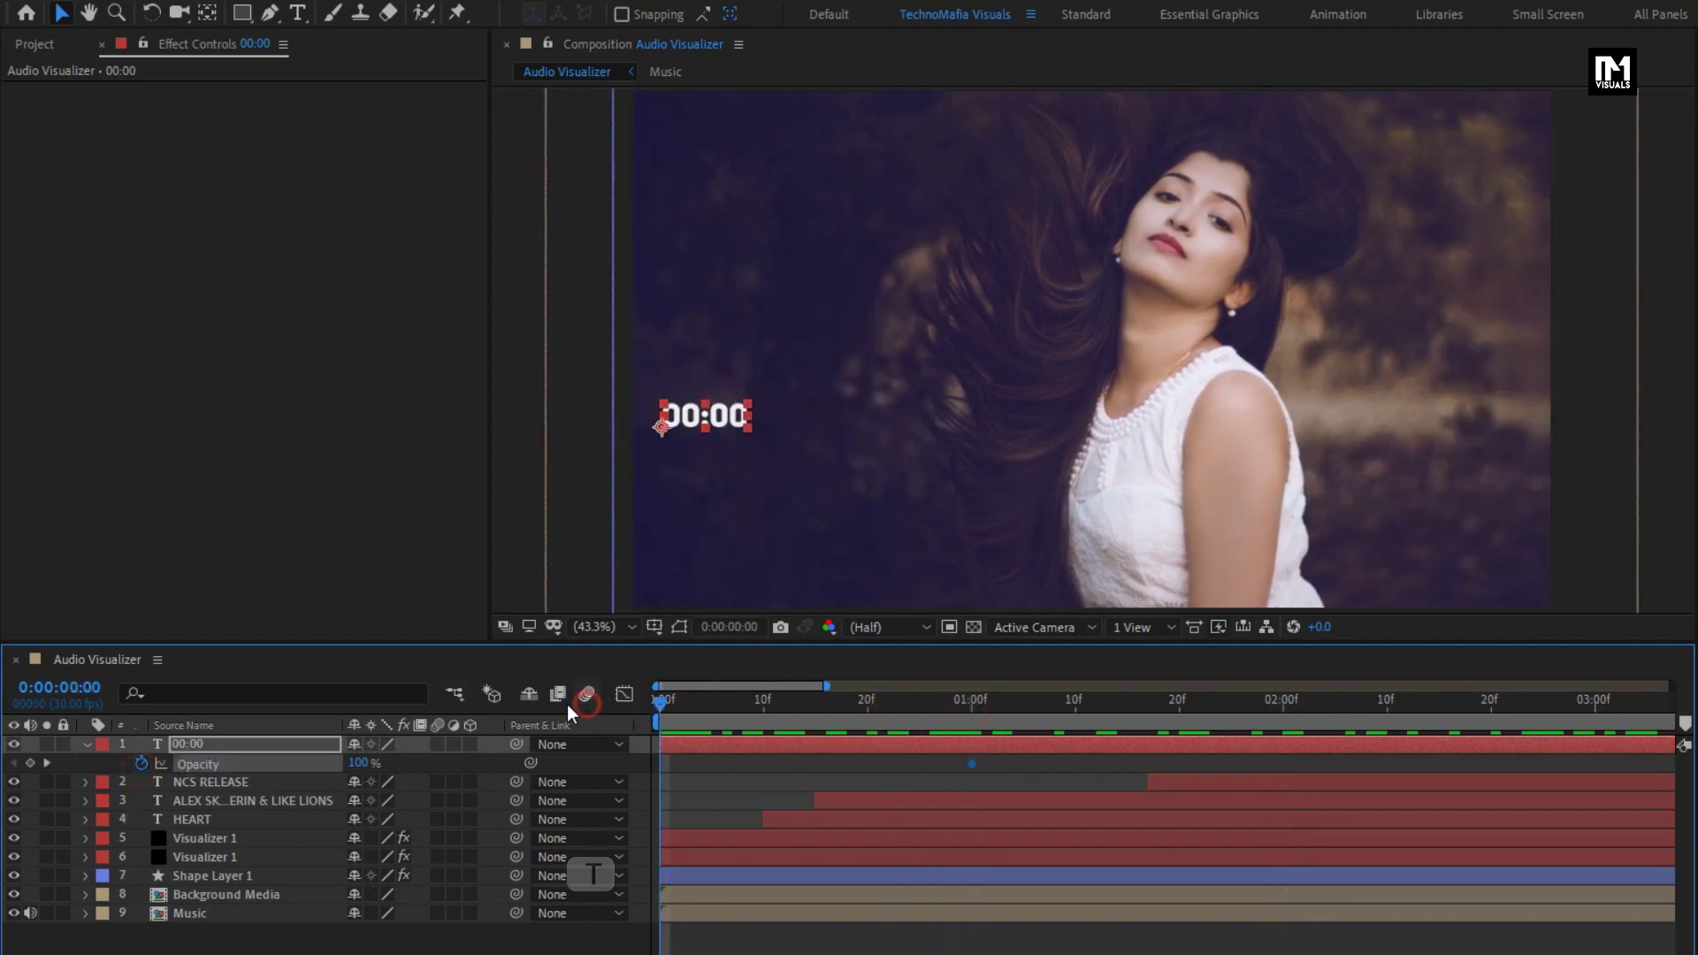
left_click_drag(362, 762, 18, 784)
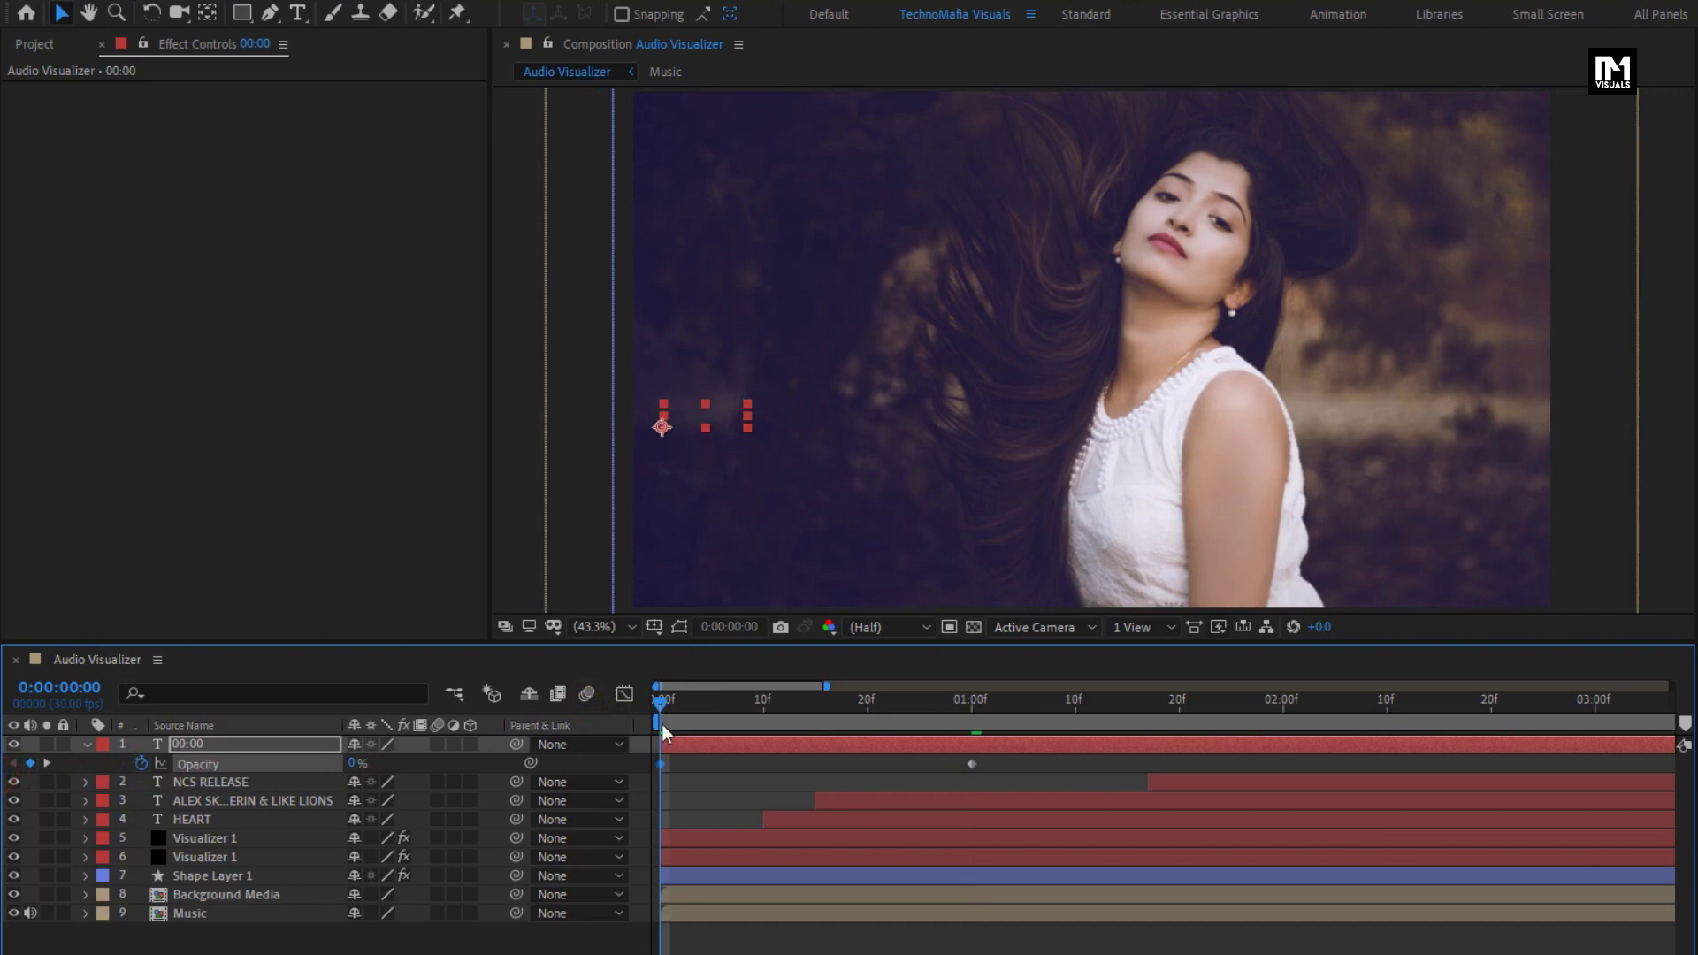
left_click_drag(661, 724, 1005, 706)
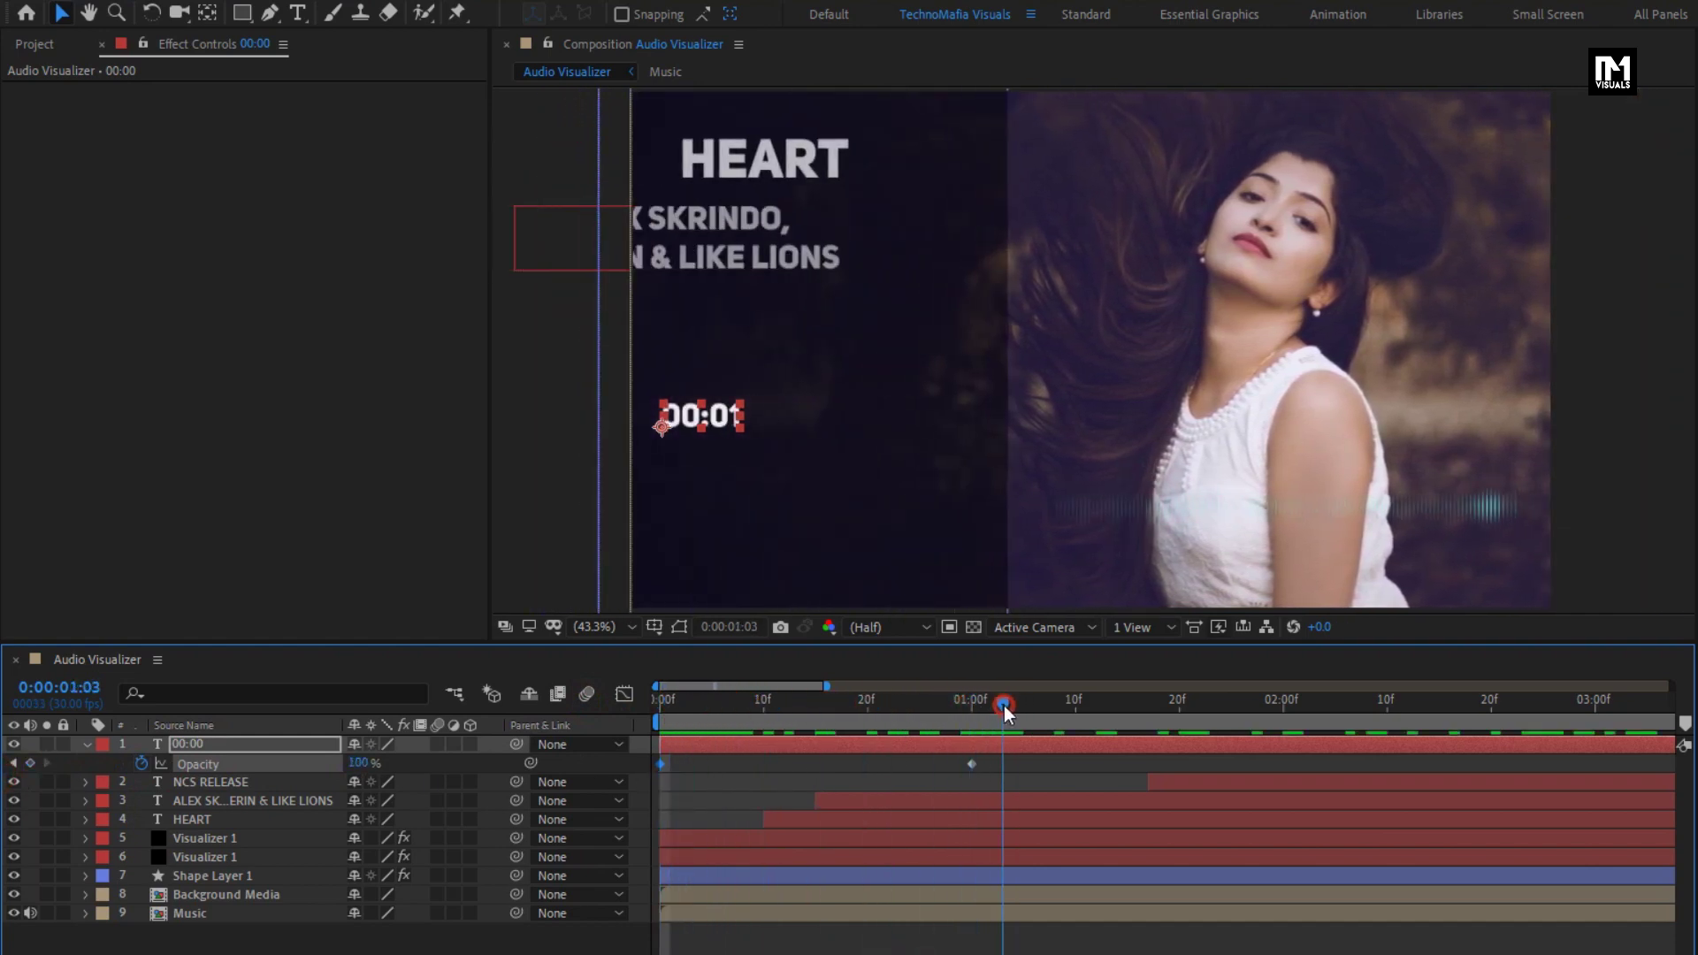
left_click(85, 744)
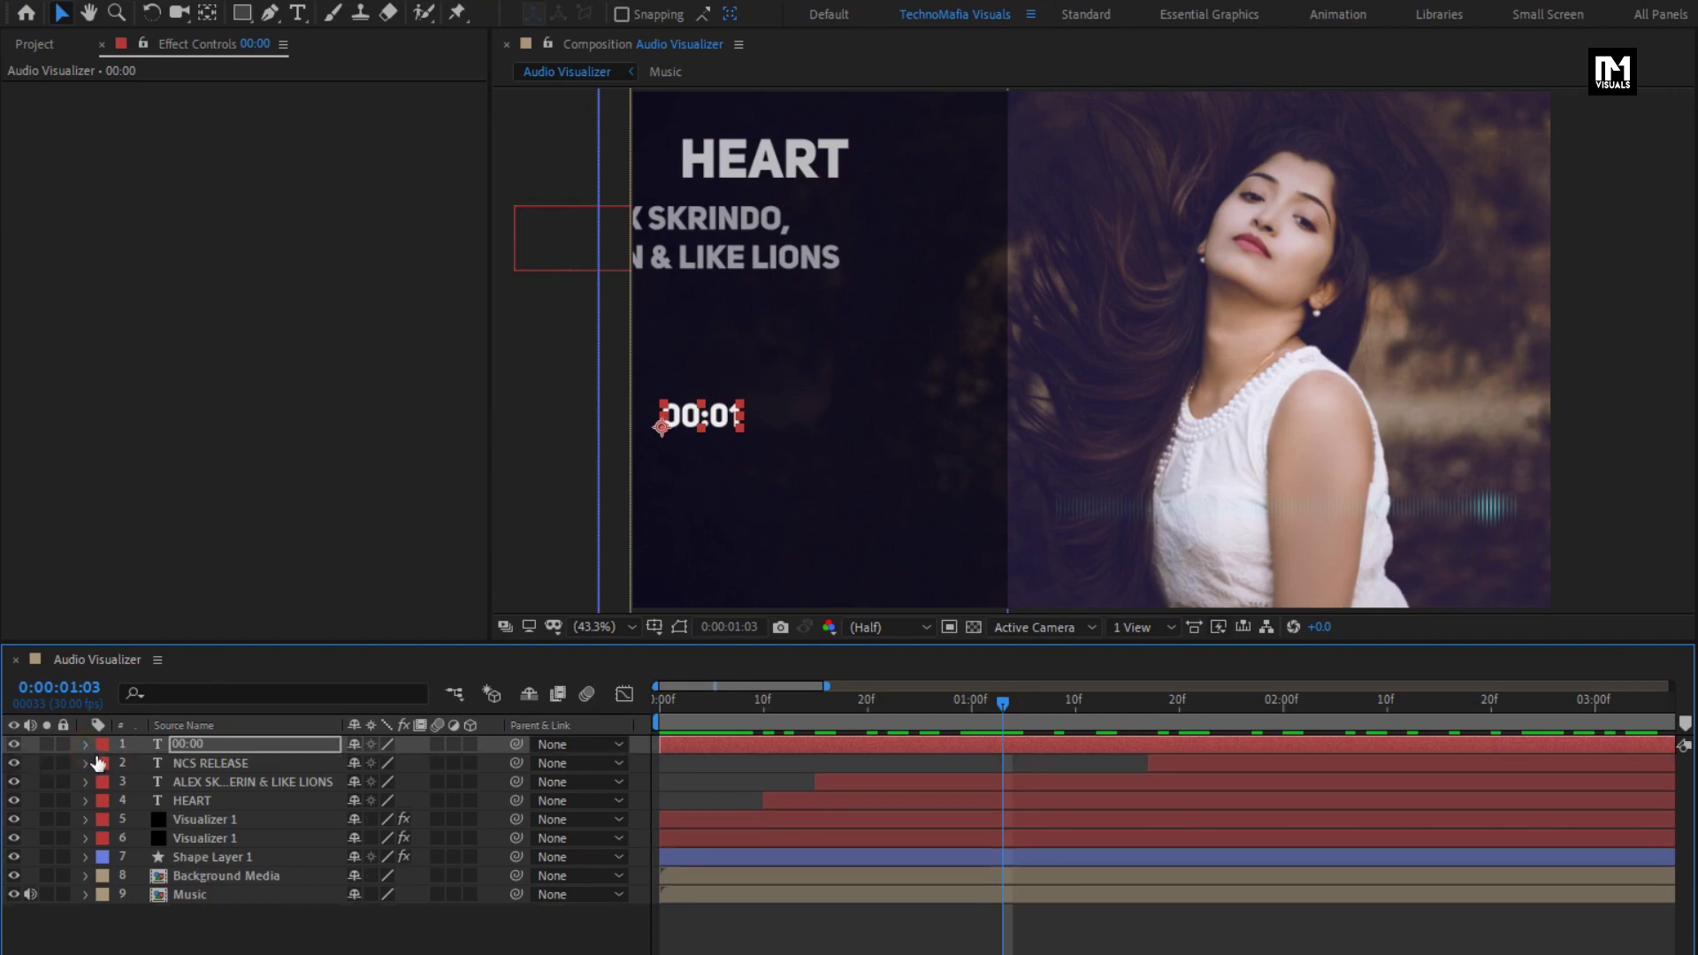
- Move the 00:00 timer layer to start at about 0:00:01:00 and preview it
left_click(1285, 712)
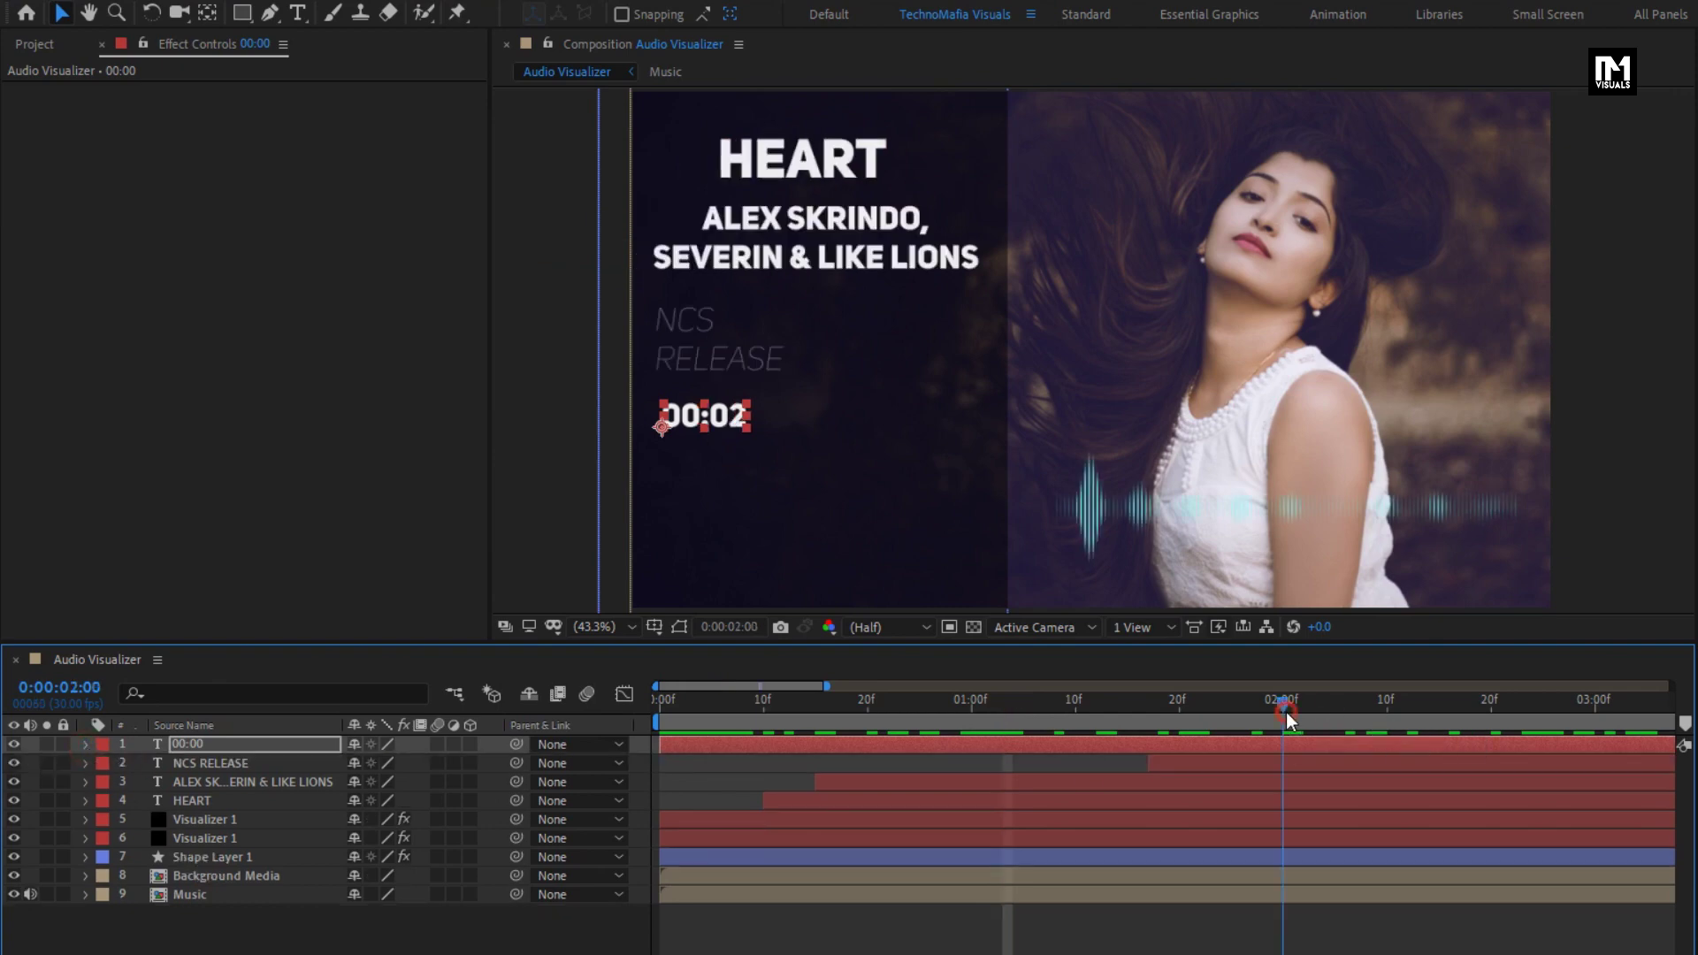
left_click(898, 762)
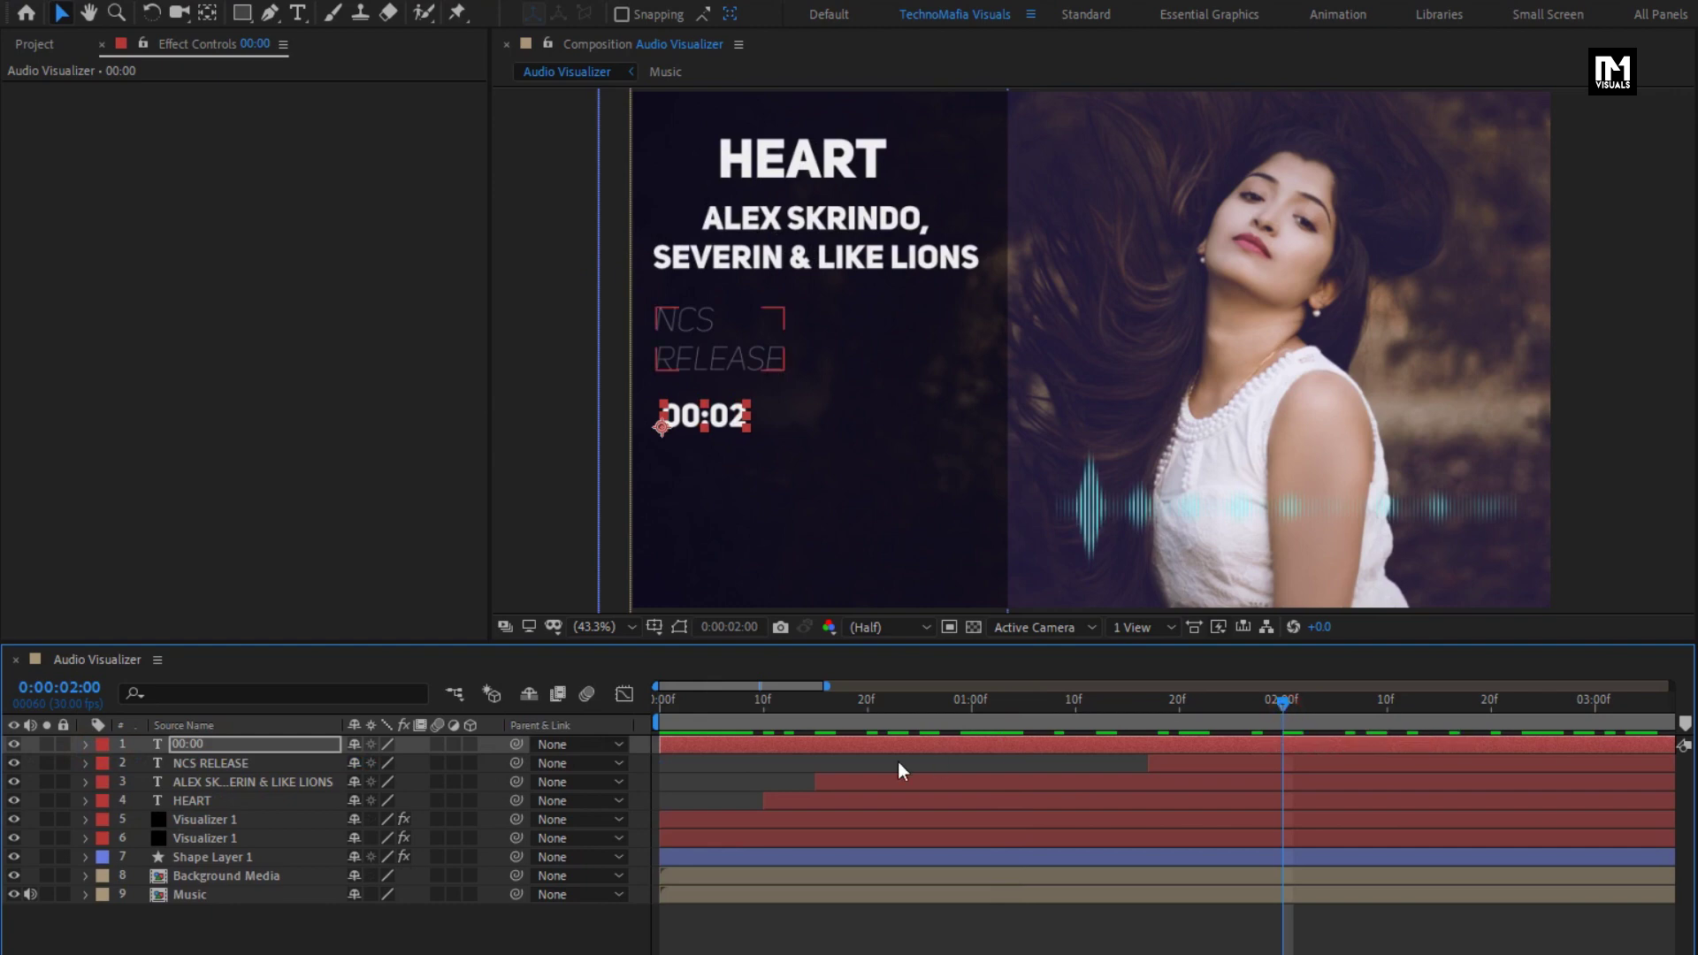
left_click_drag(884, 747, 1177, 714)
left_click_drag(968, 713, 1467, 731)
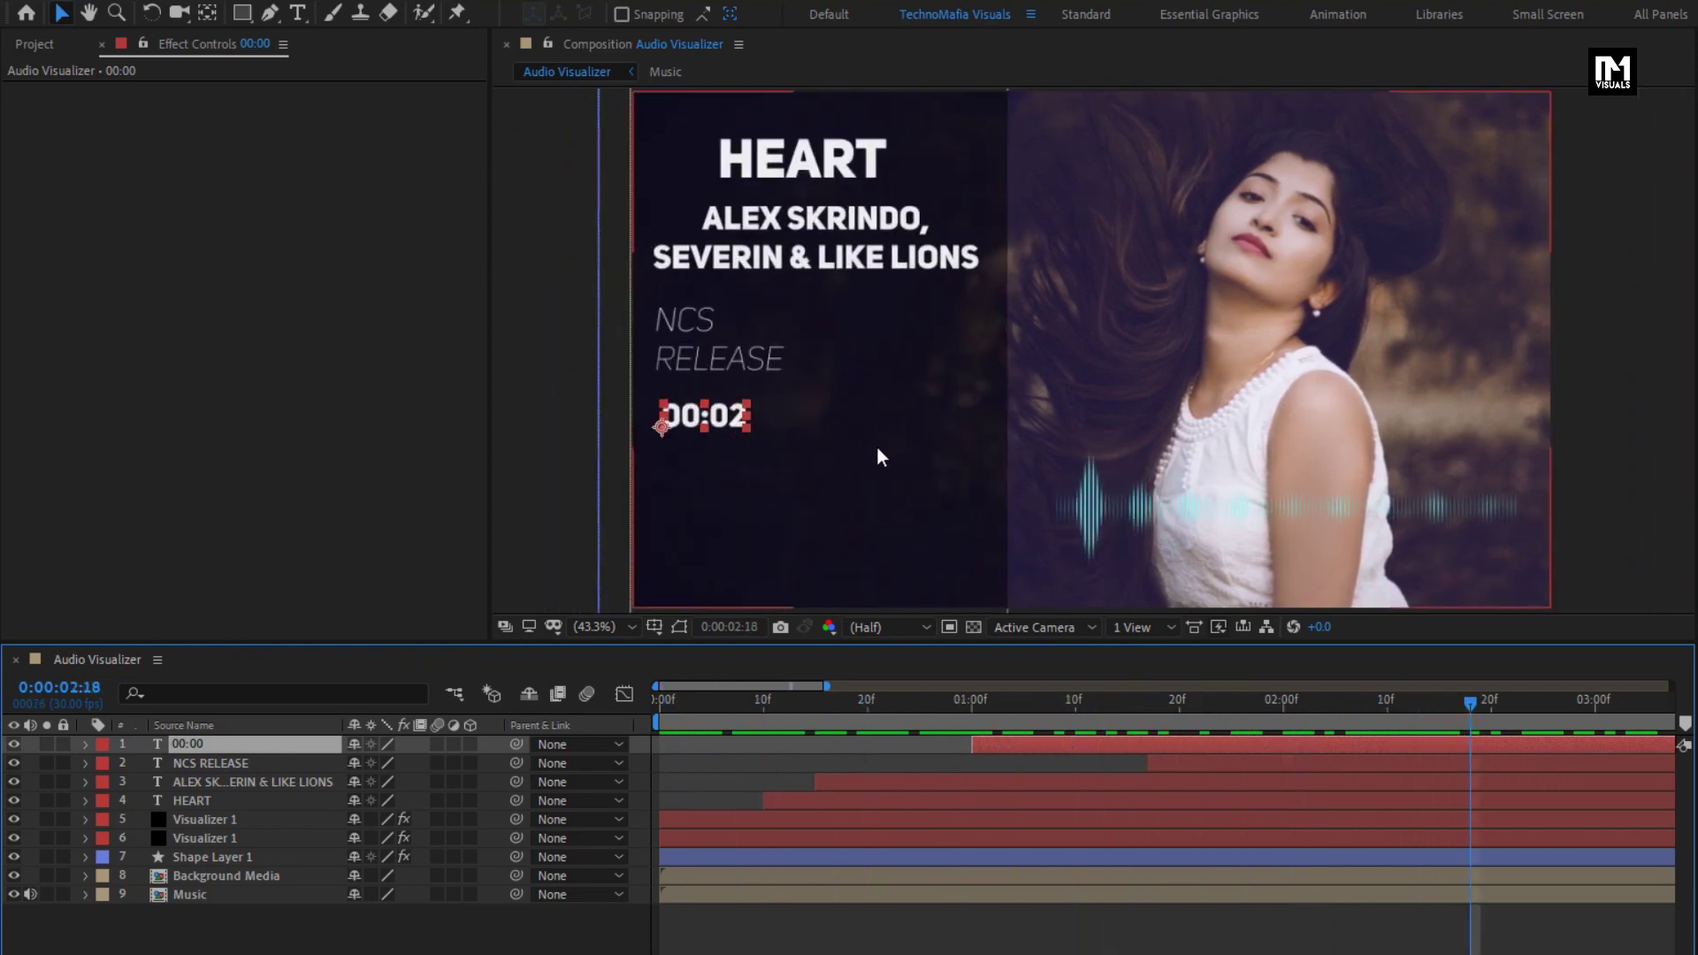
- Zoom to 100%, pan toward the timer text, and deselect all layers
scroll(878, 447, "up", 2)
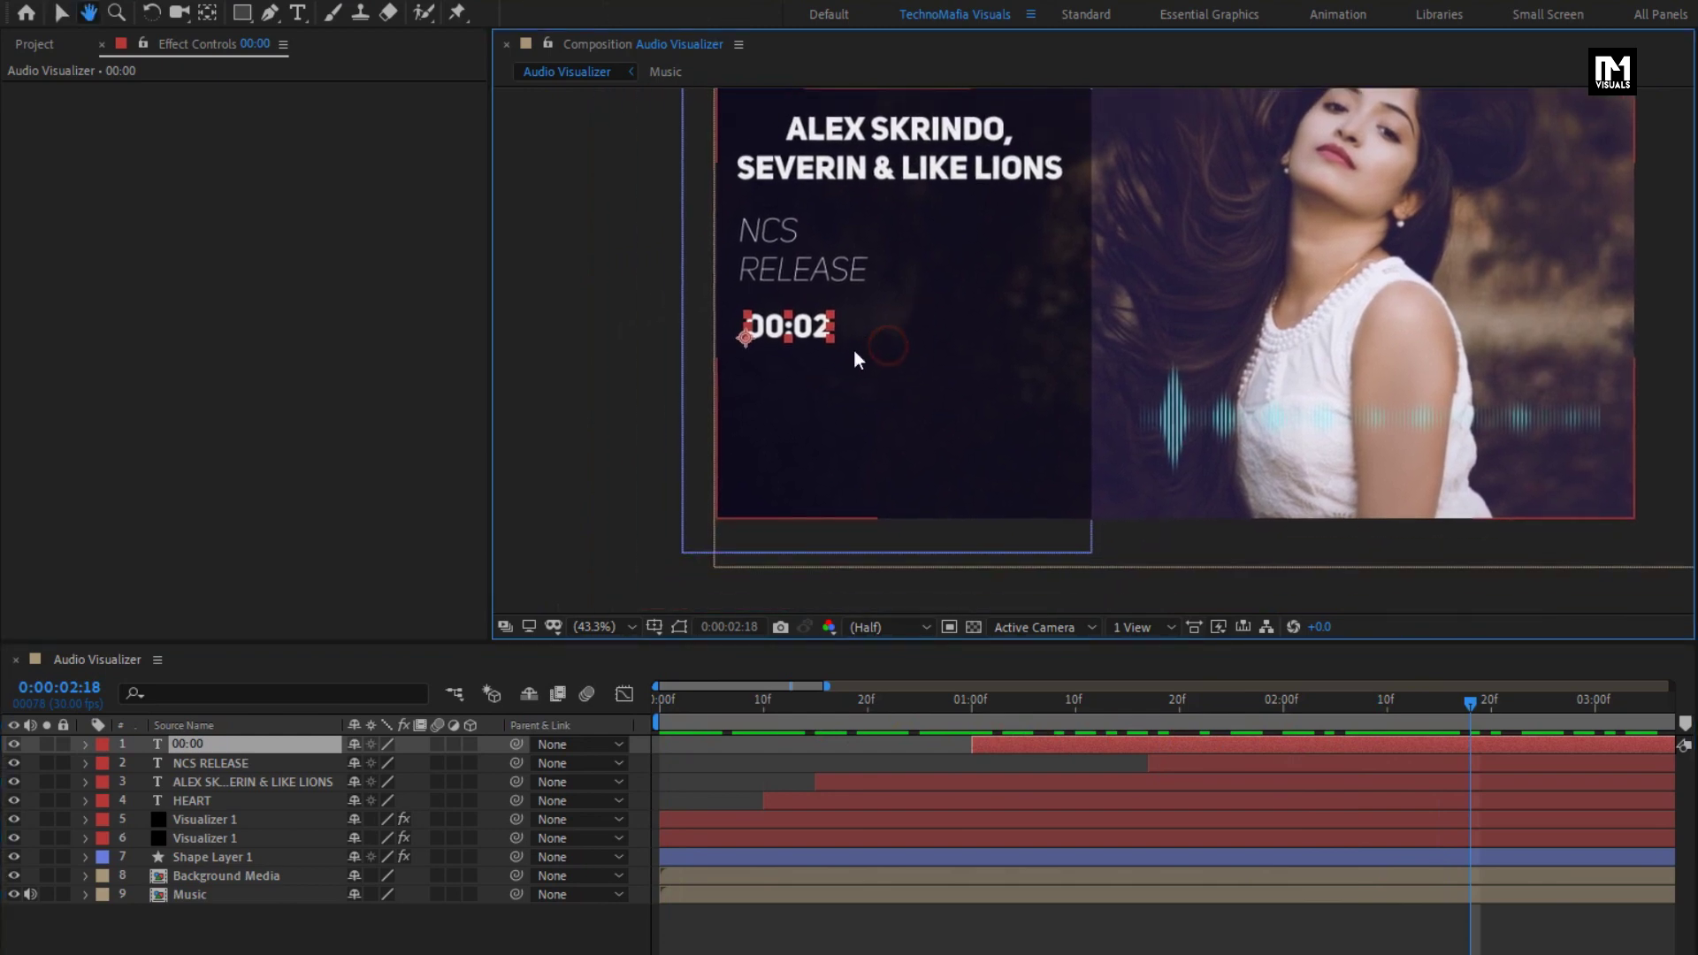
key("h")
left_click_drag(850, 275, 997, 140)
scroll(904, 317, "up", 2)
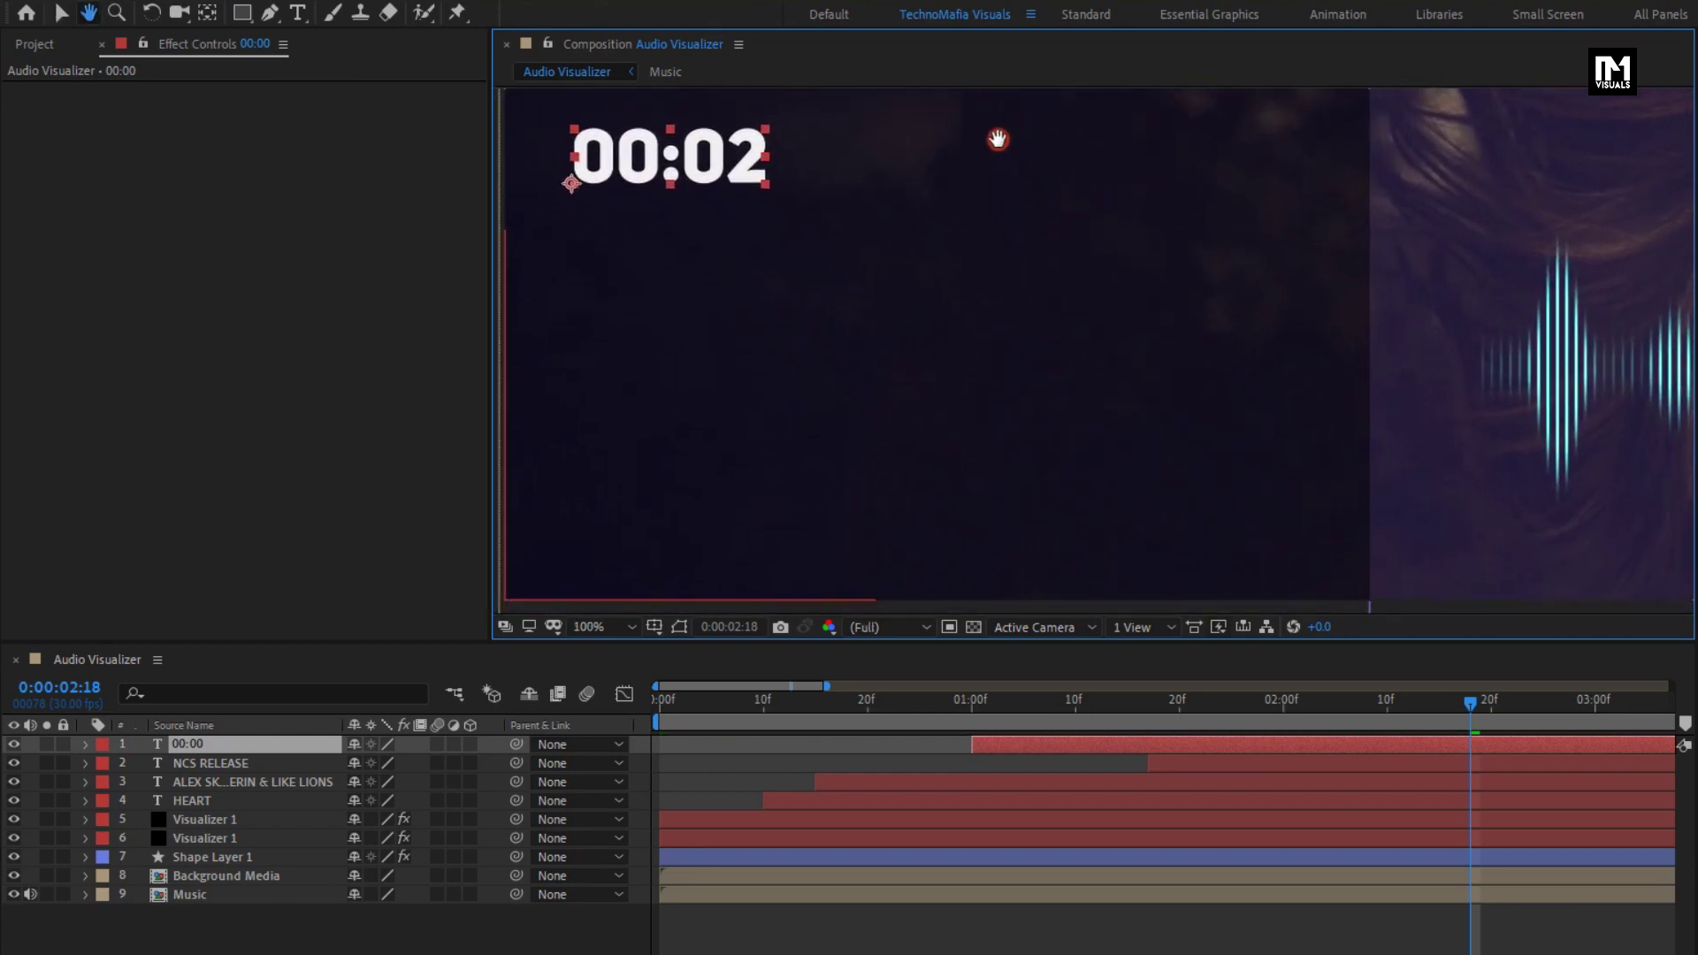
key("v")
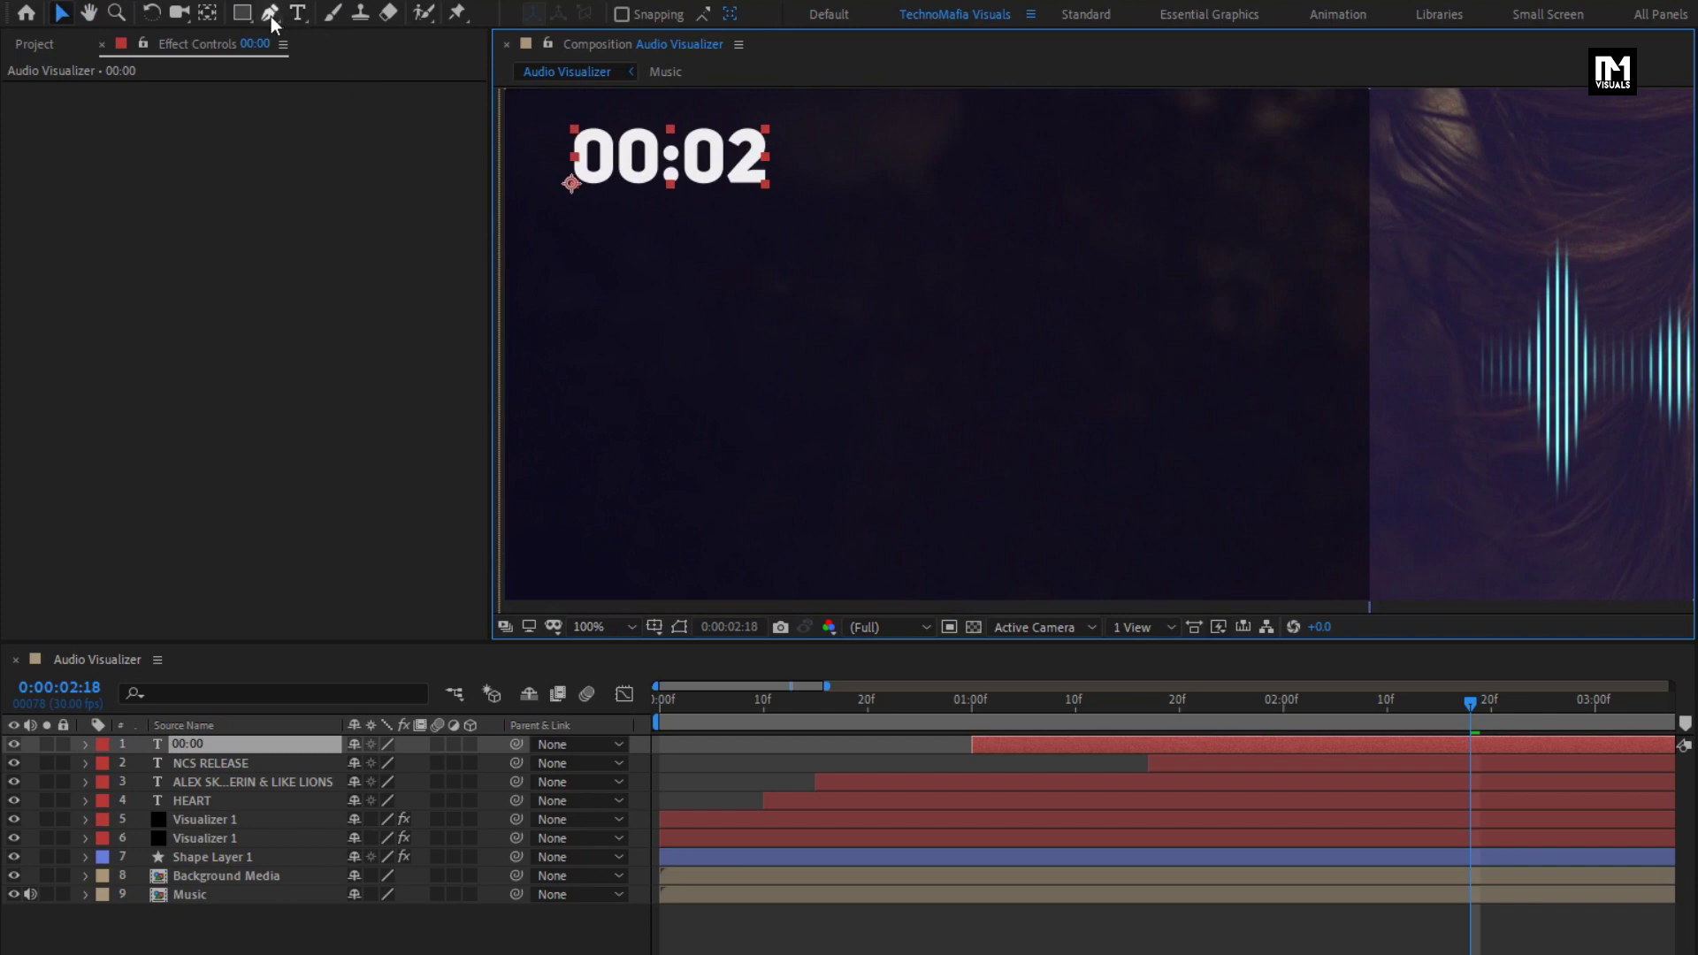
left_click(244, 946)
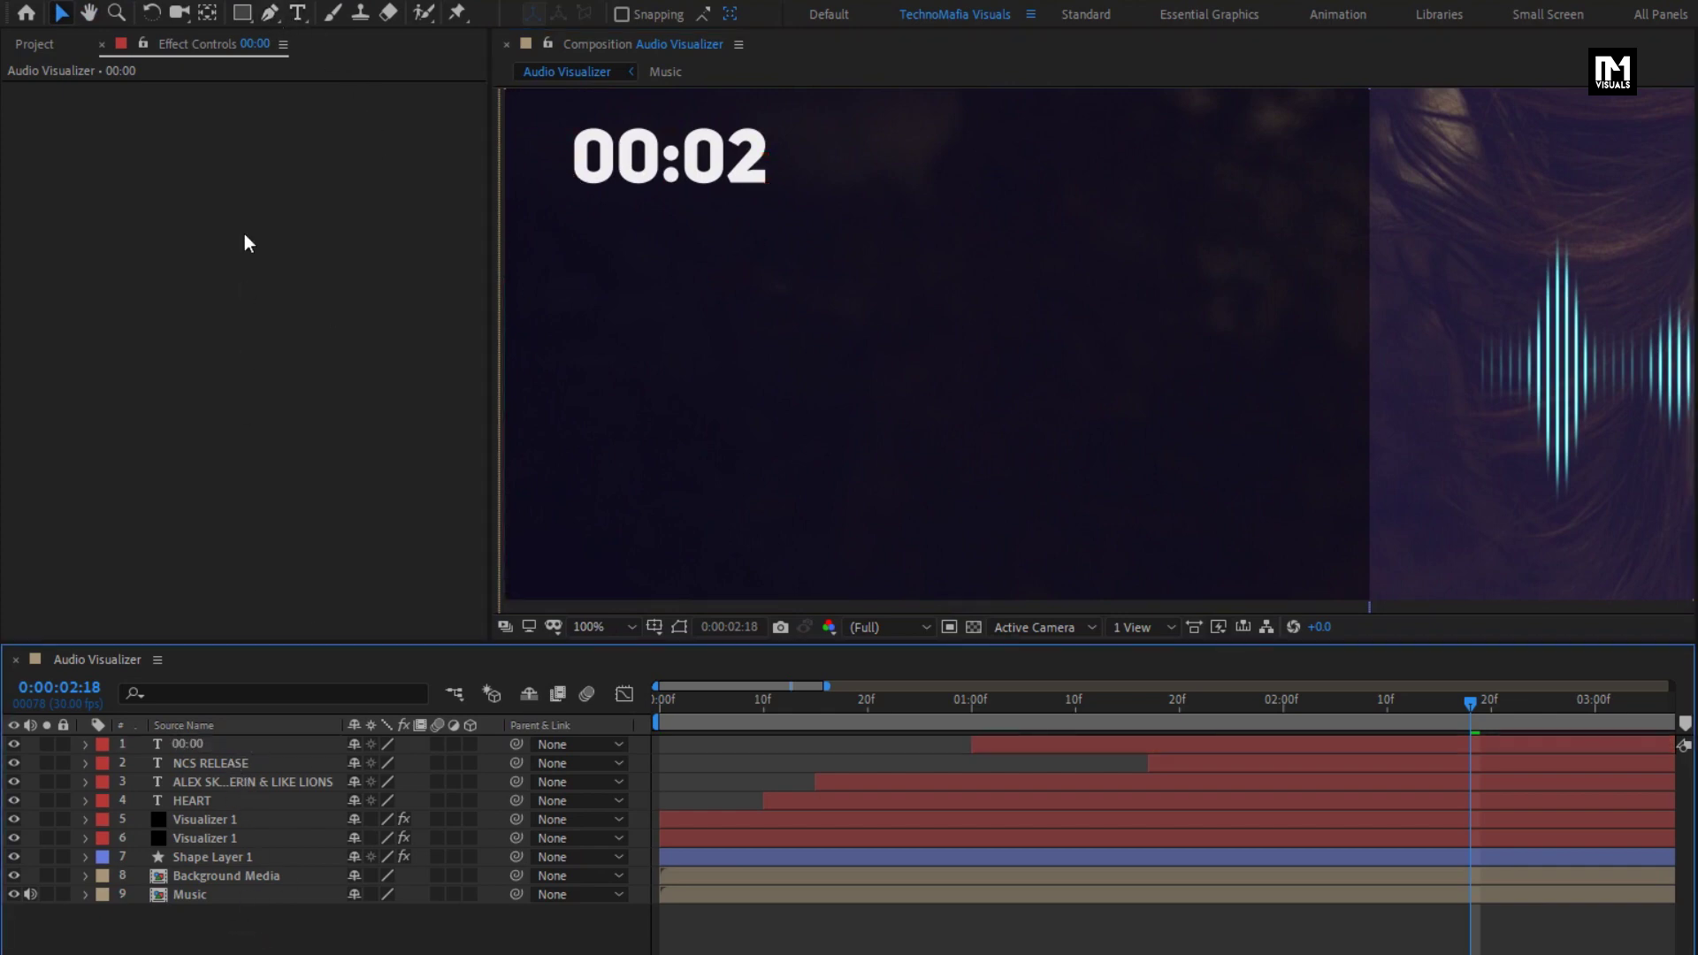
- Set the Pen tool to no fill and a solid white 20 px stroke
left_click(270, 14)
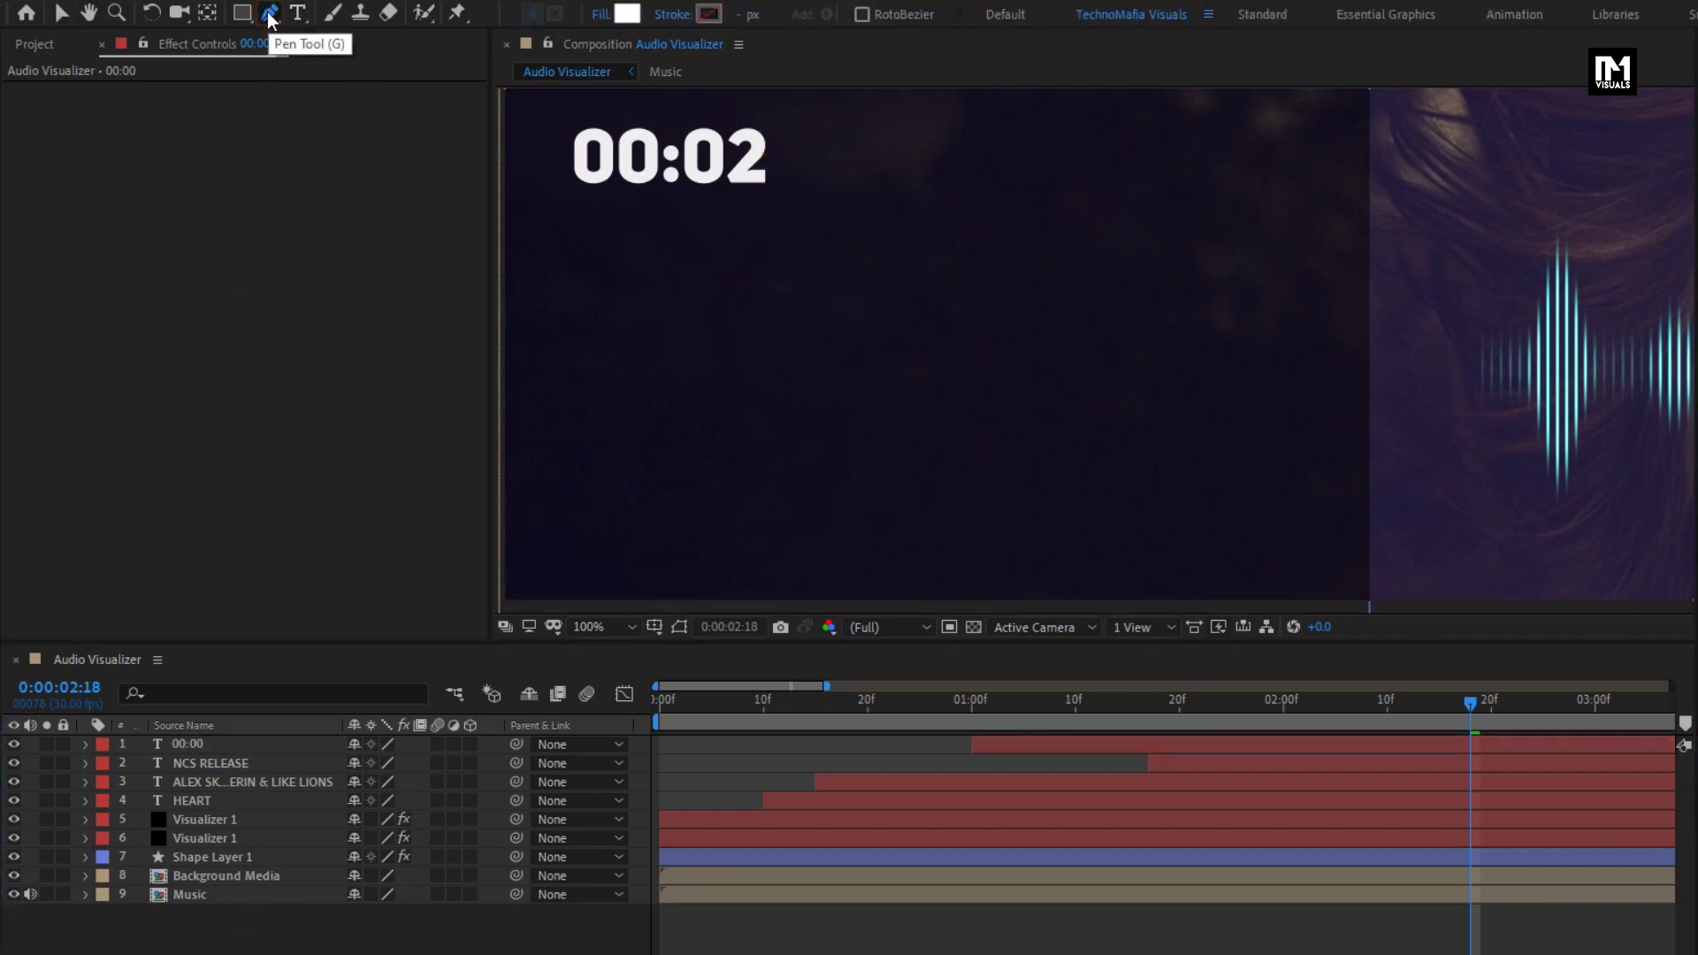
left_click(601, 14)
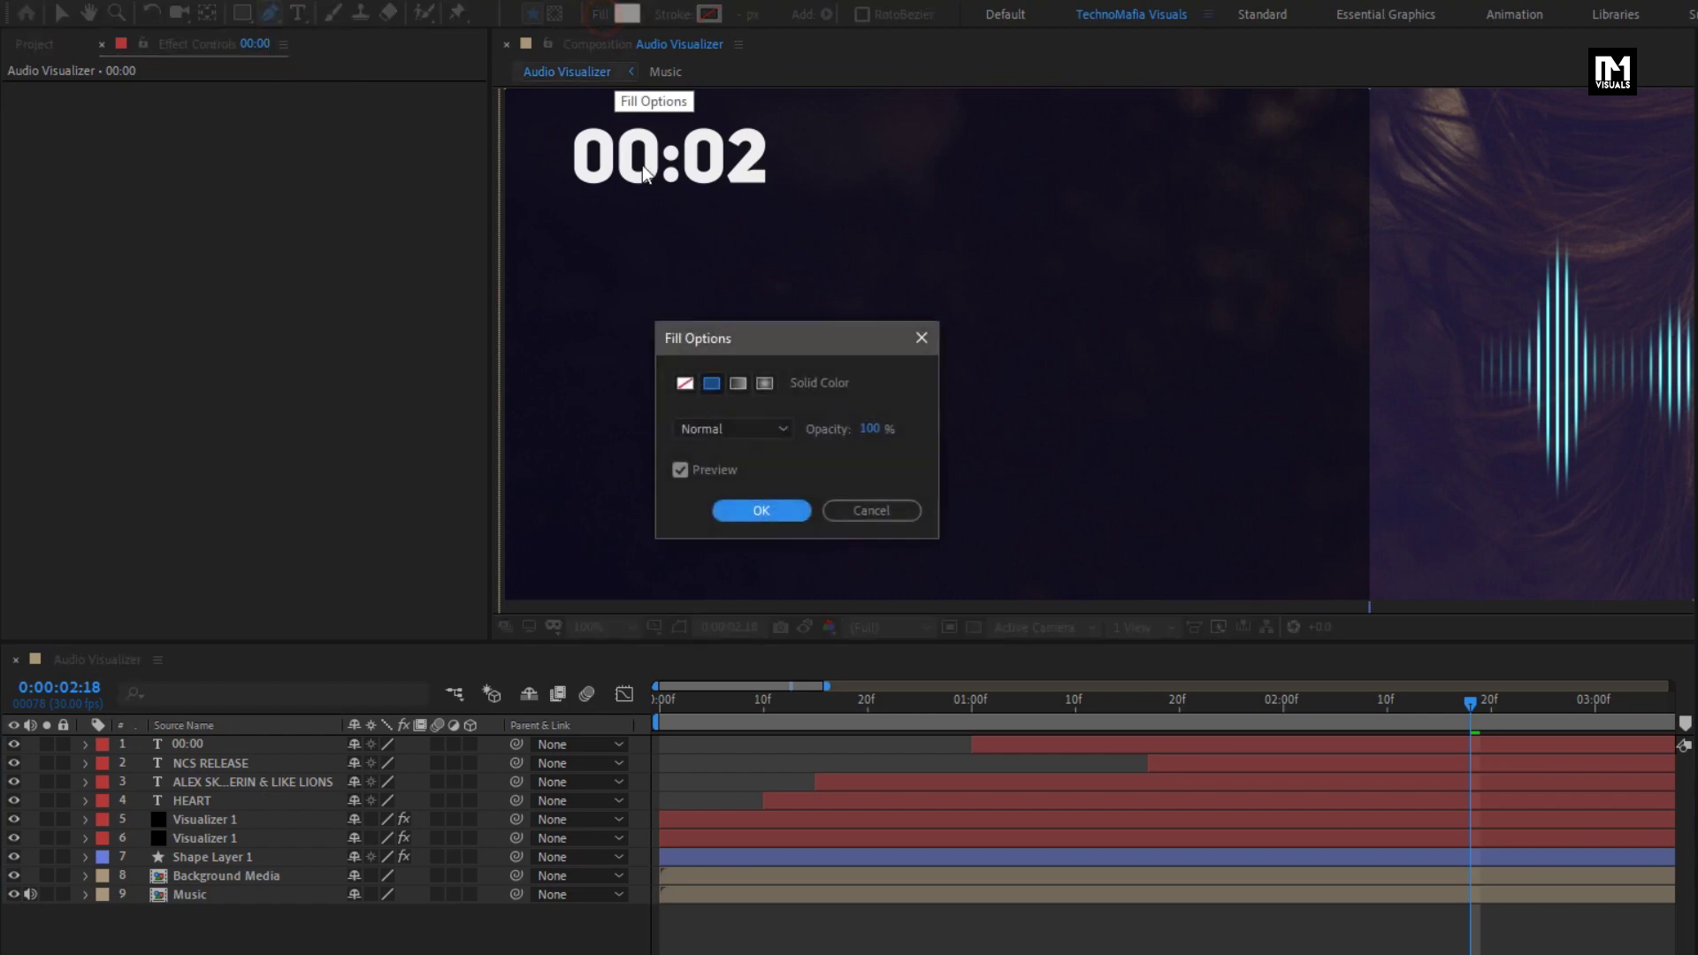
left_click(685, 383)
left_click(745, 506)
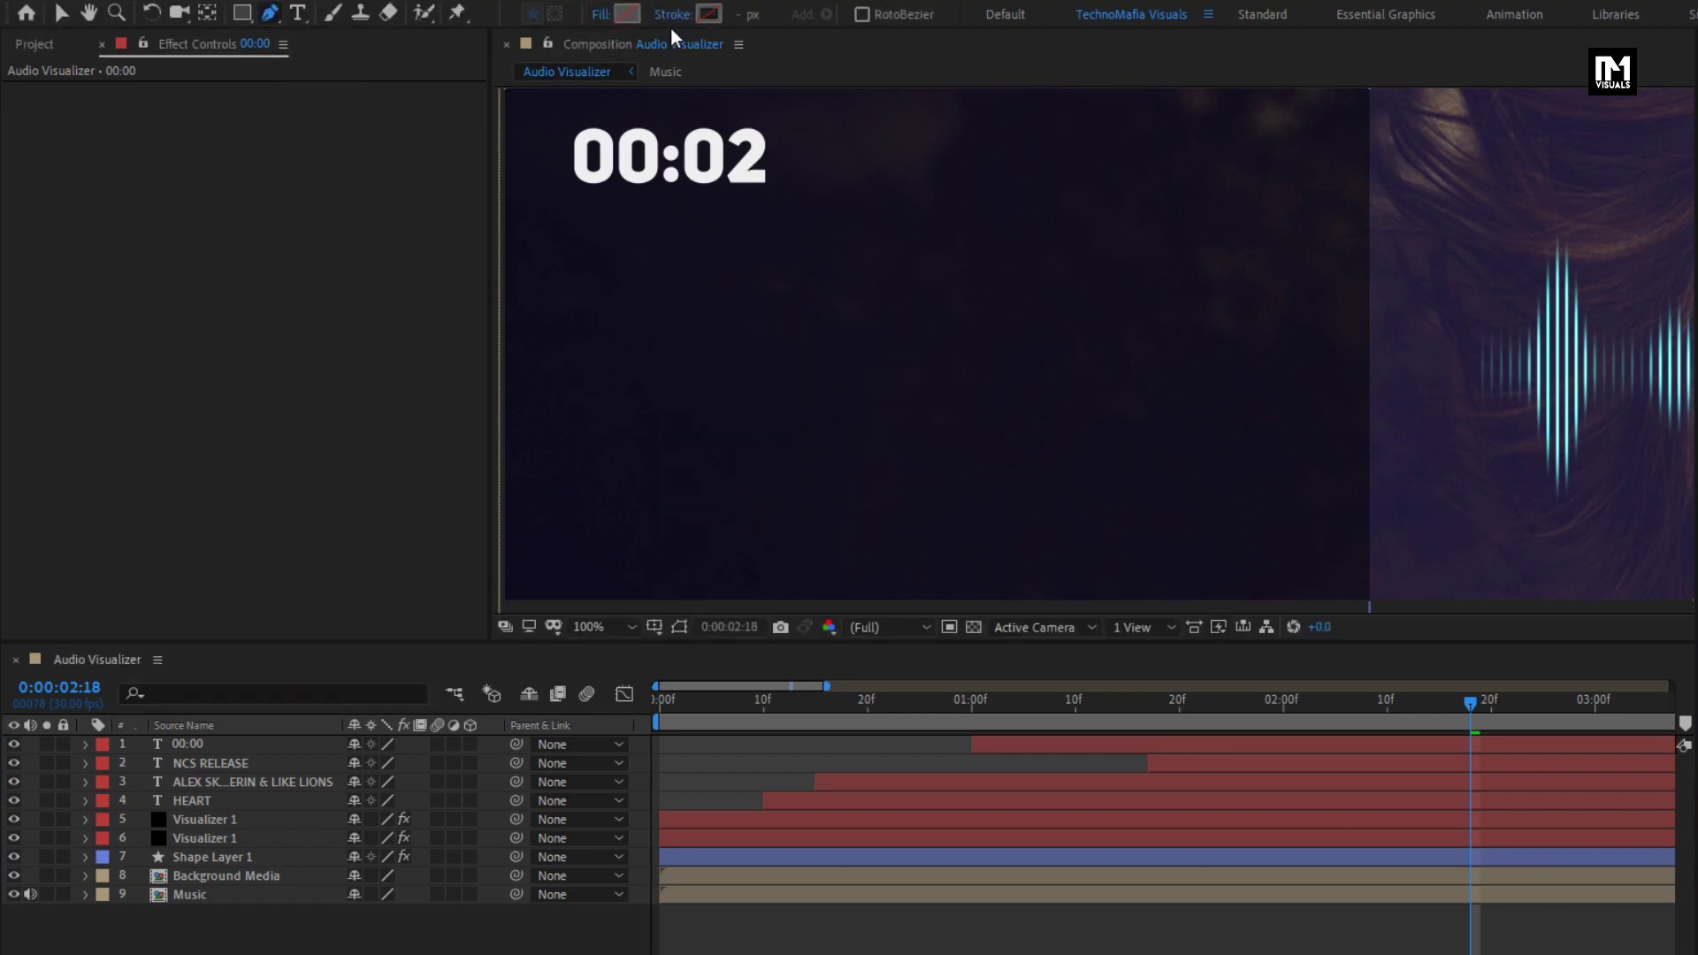
left_click(673, 15)
left_click(711, 383)
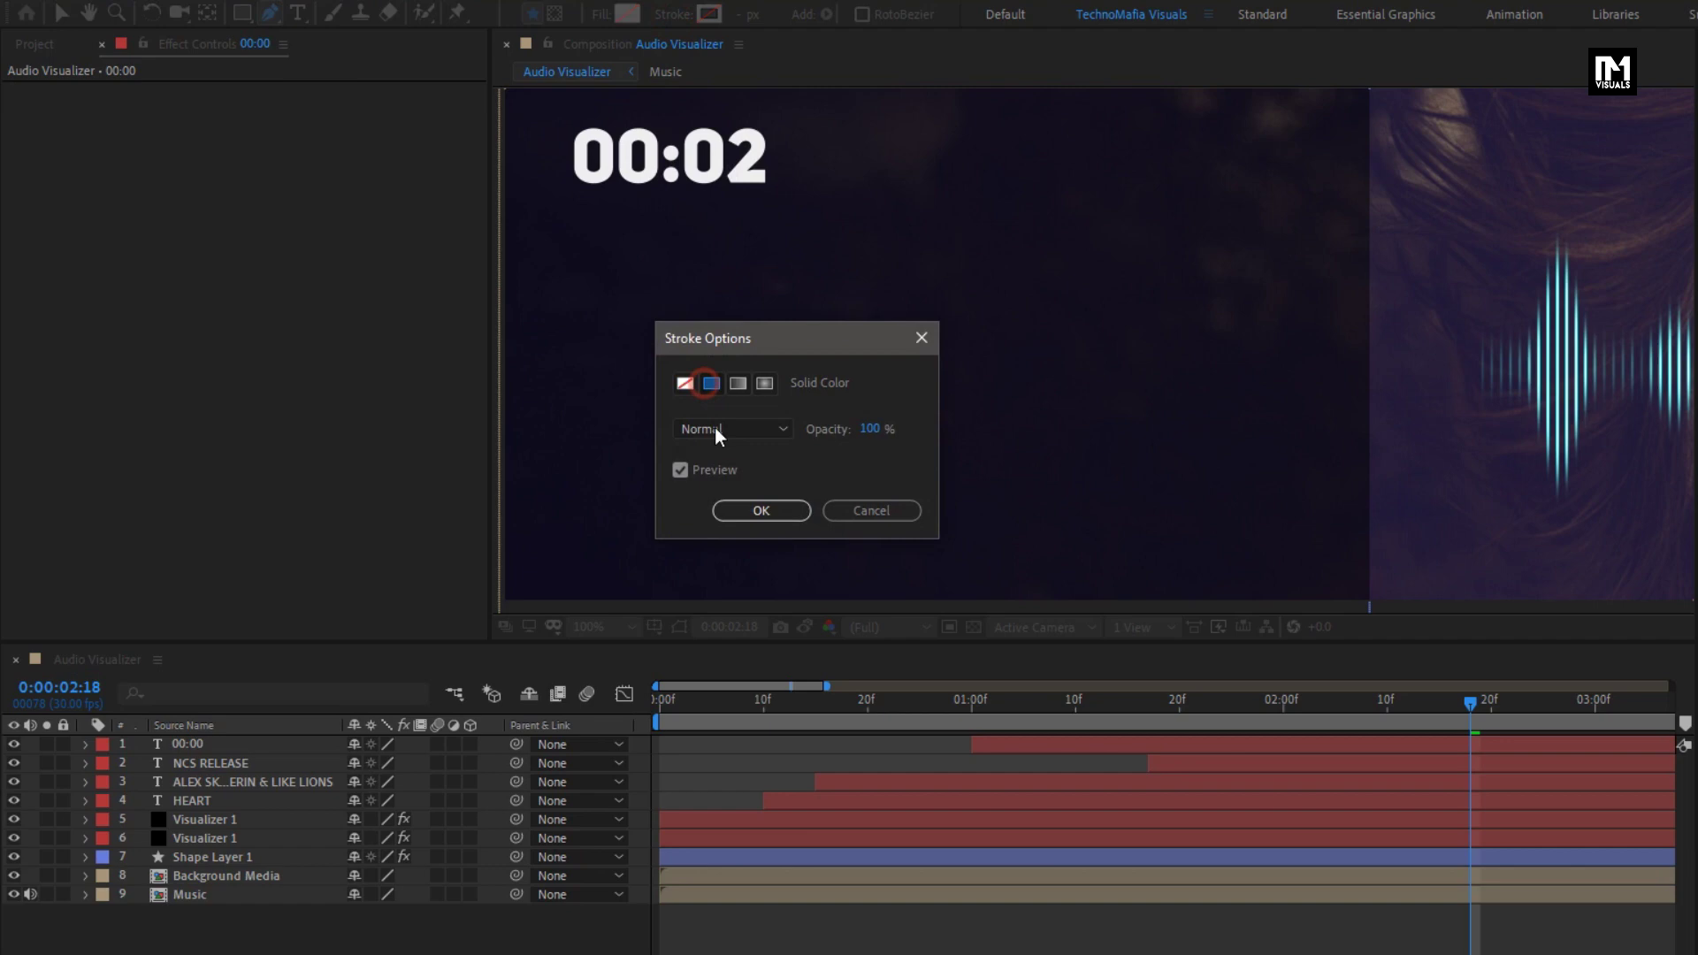
left_click(740, 509)
left_click(740, 15)
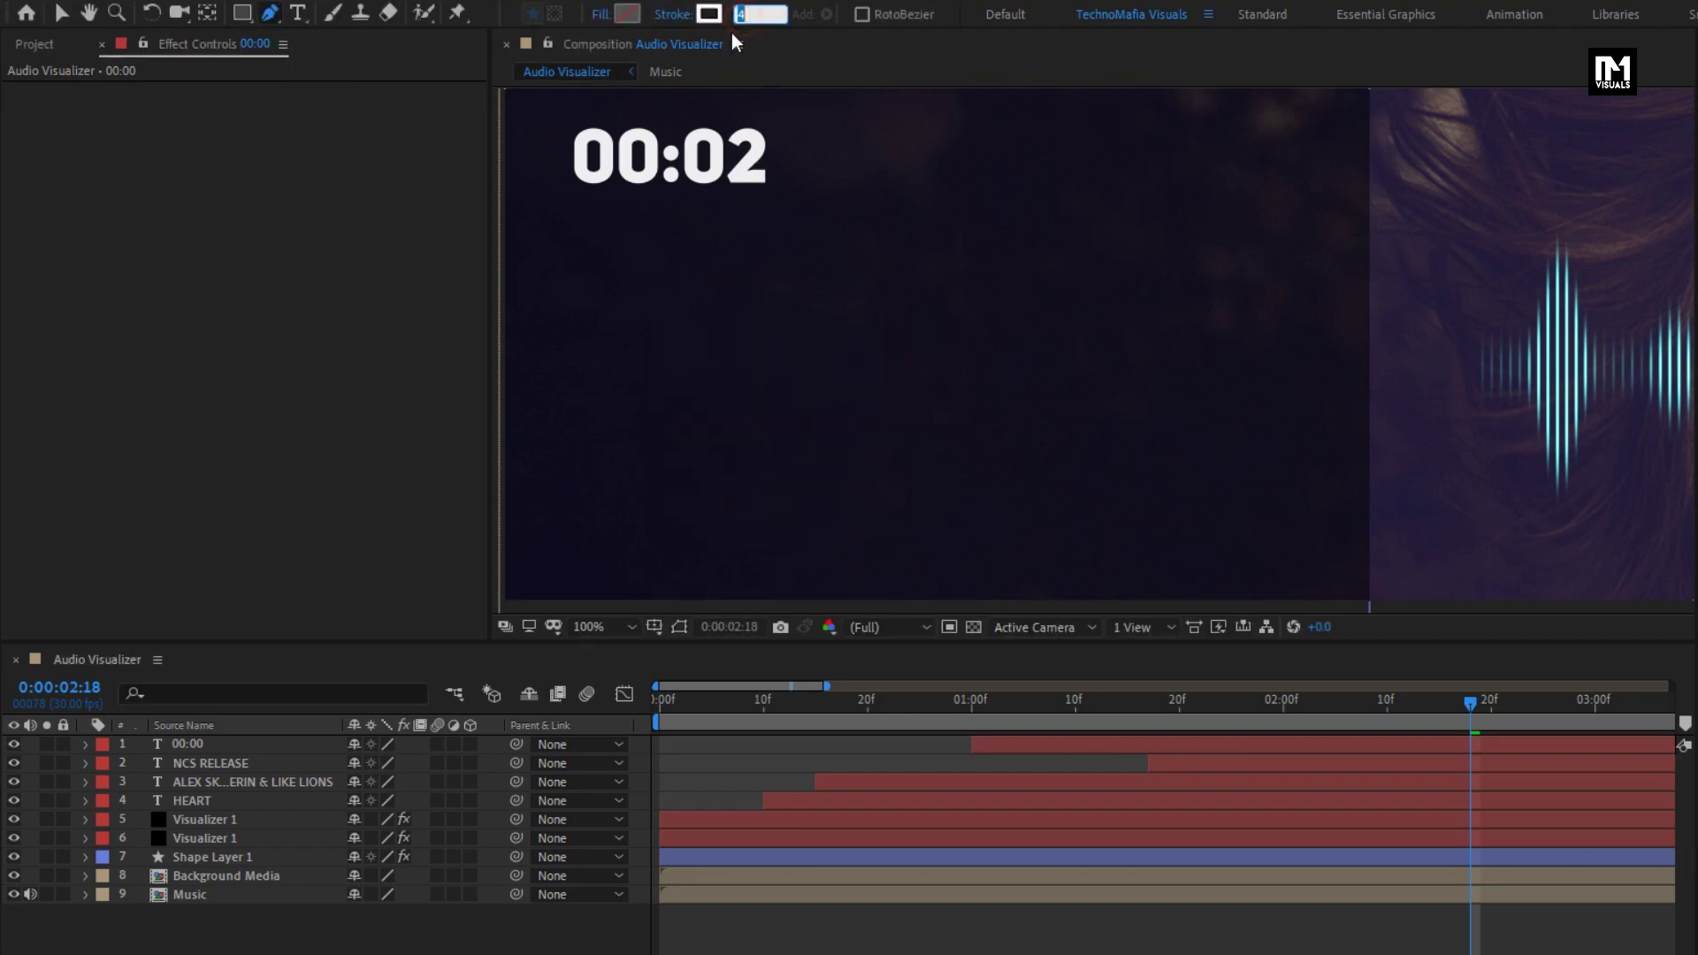
key("Return")
- Draw a straight horizontal line below the timer with the Pen tool
left_click(567, 274)
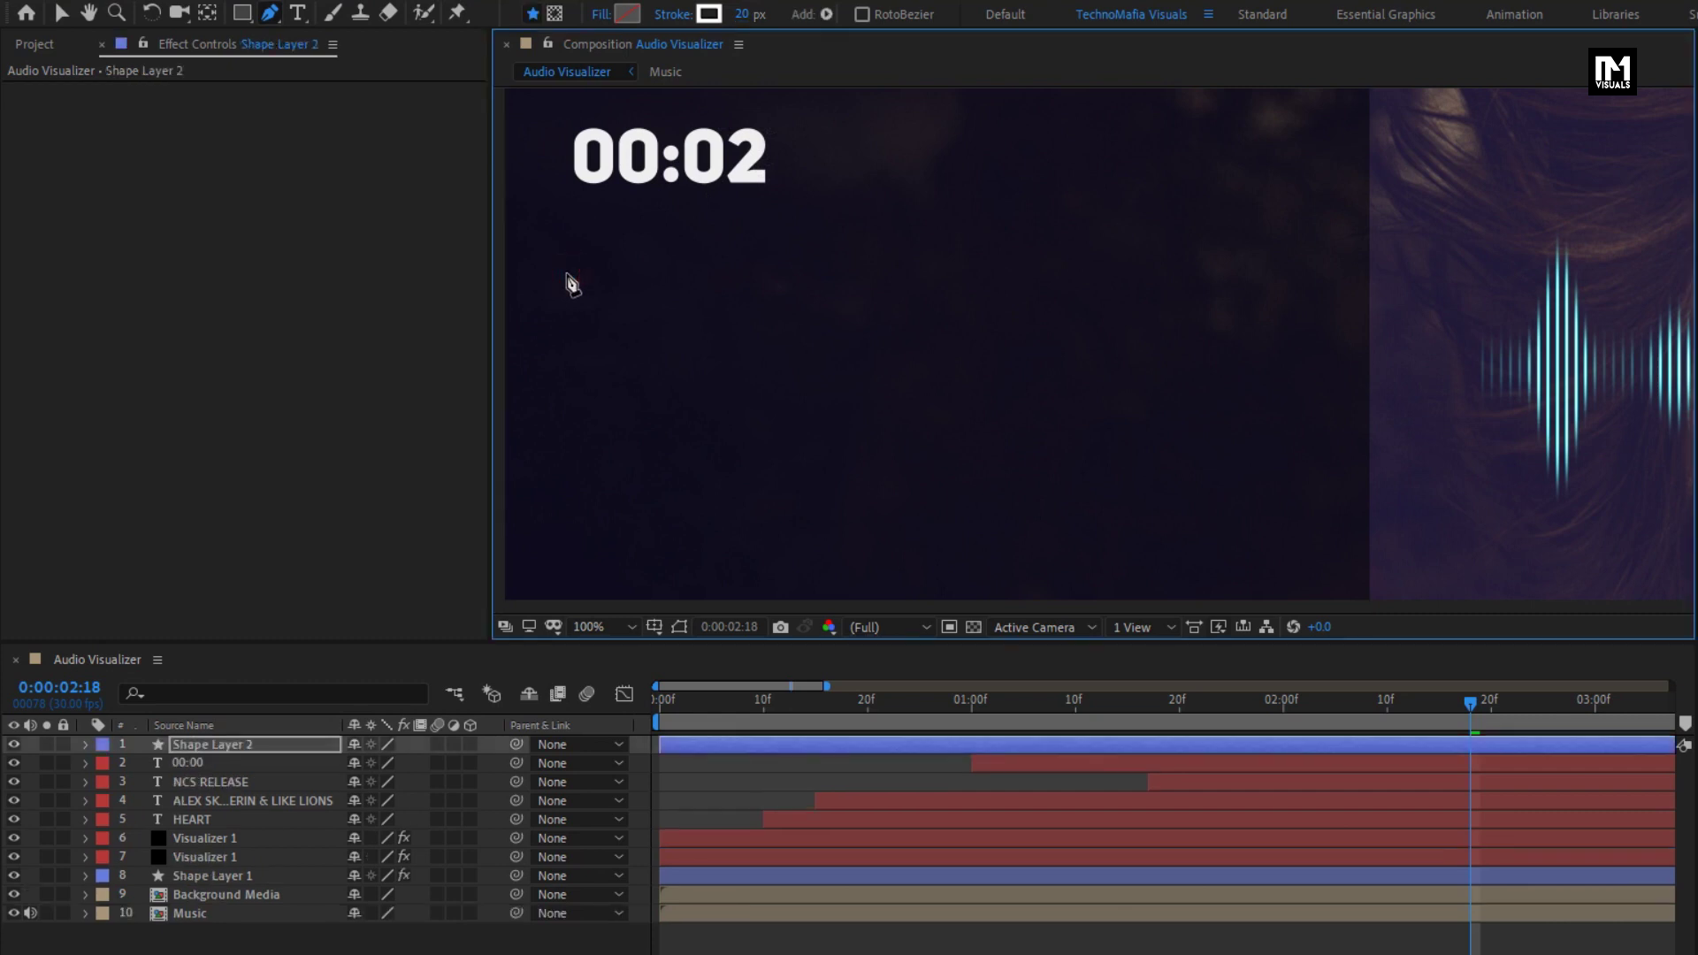
left_click(1280, 274)
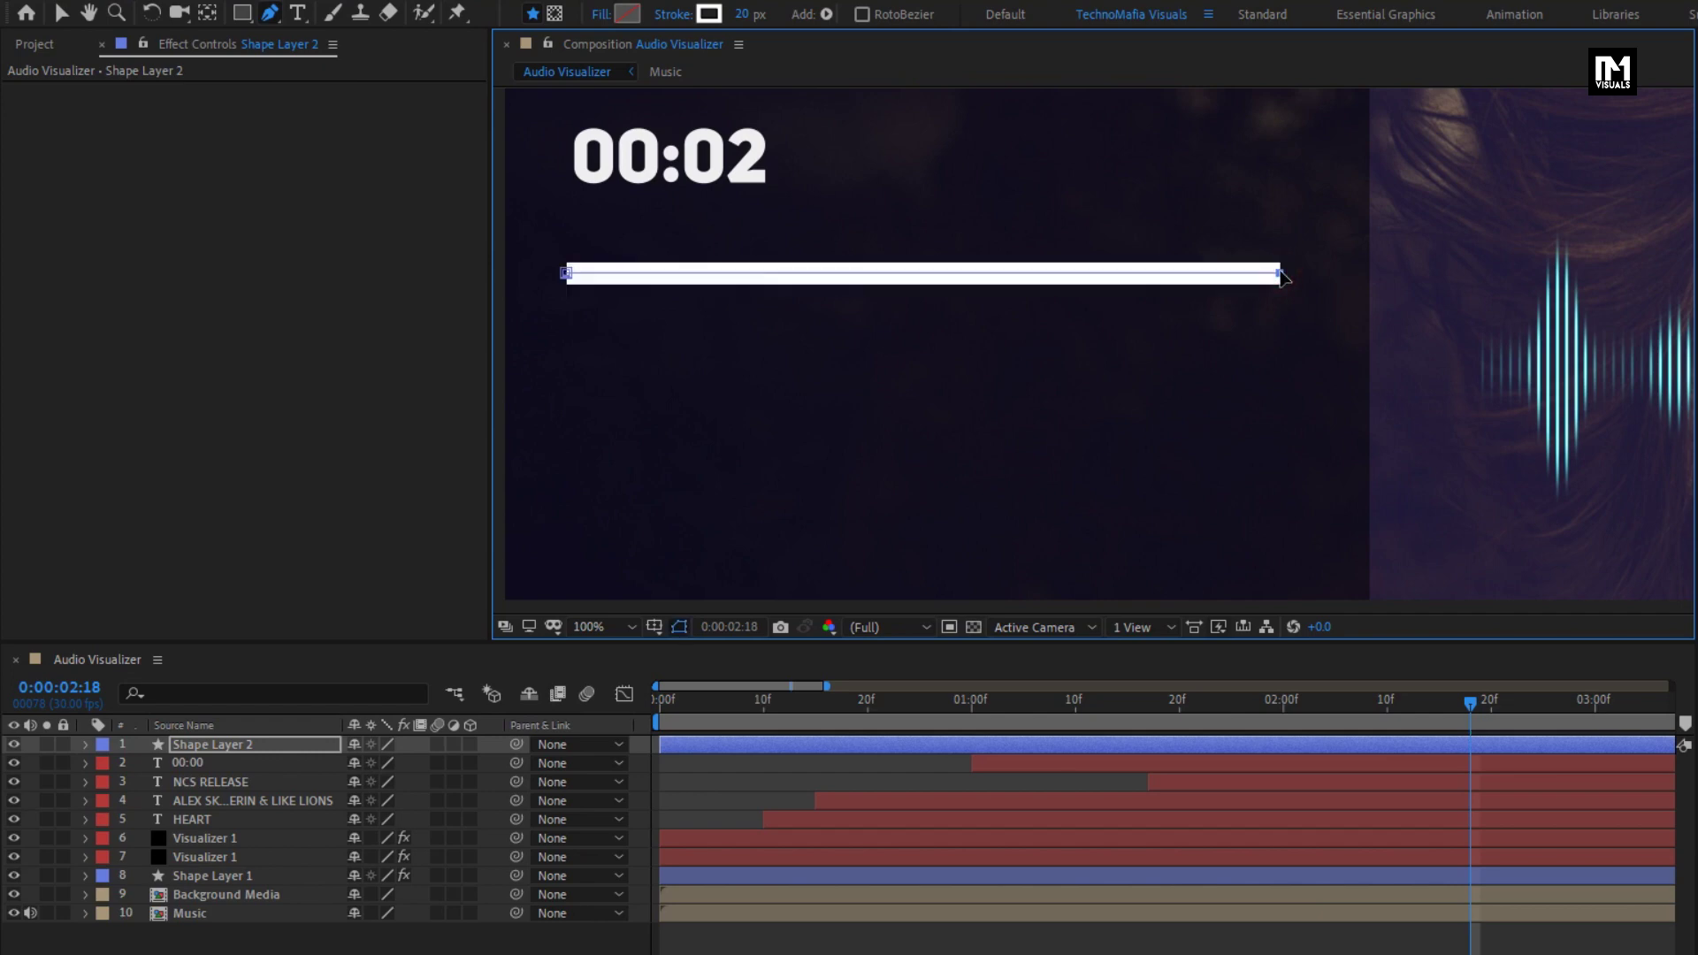
left_click(208, 744)
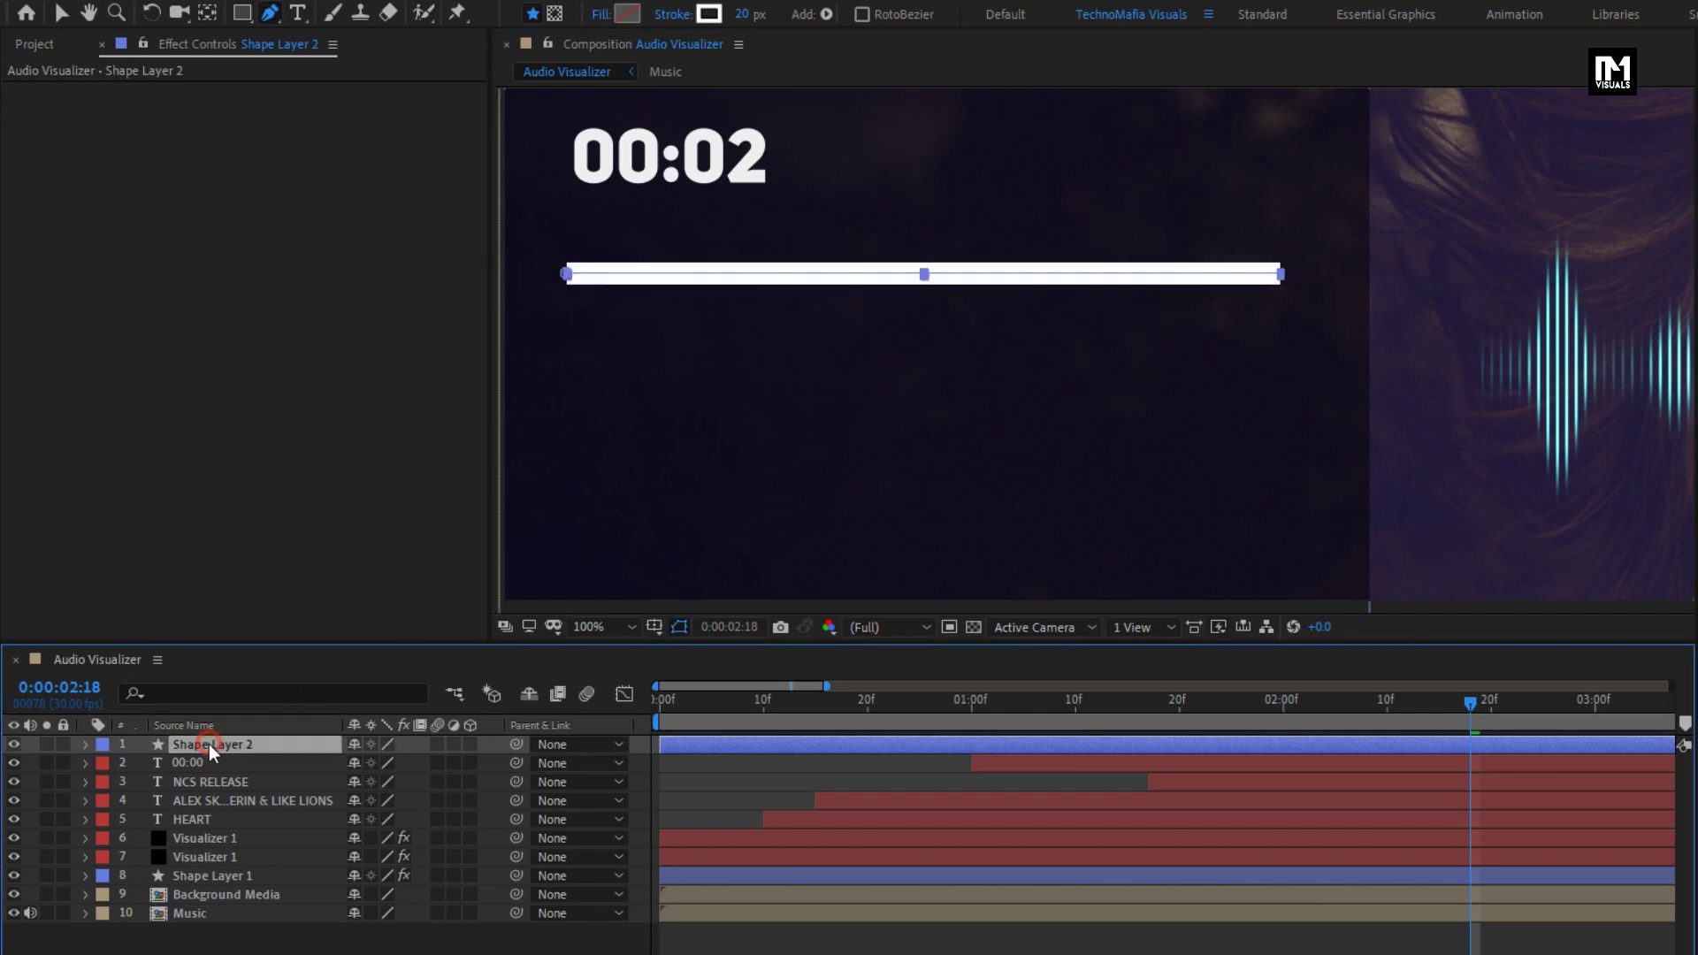
- Set Shape Layer 2's Stroke 1 Line Cap to Round Cap
left_click(85, 744)
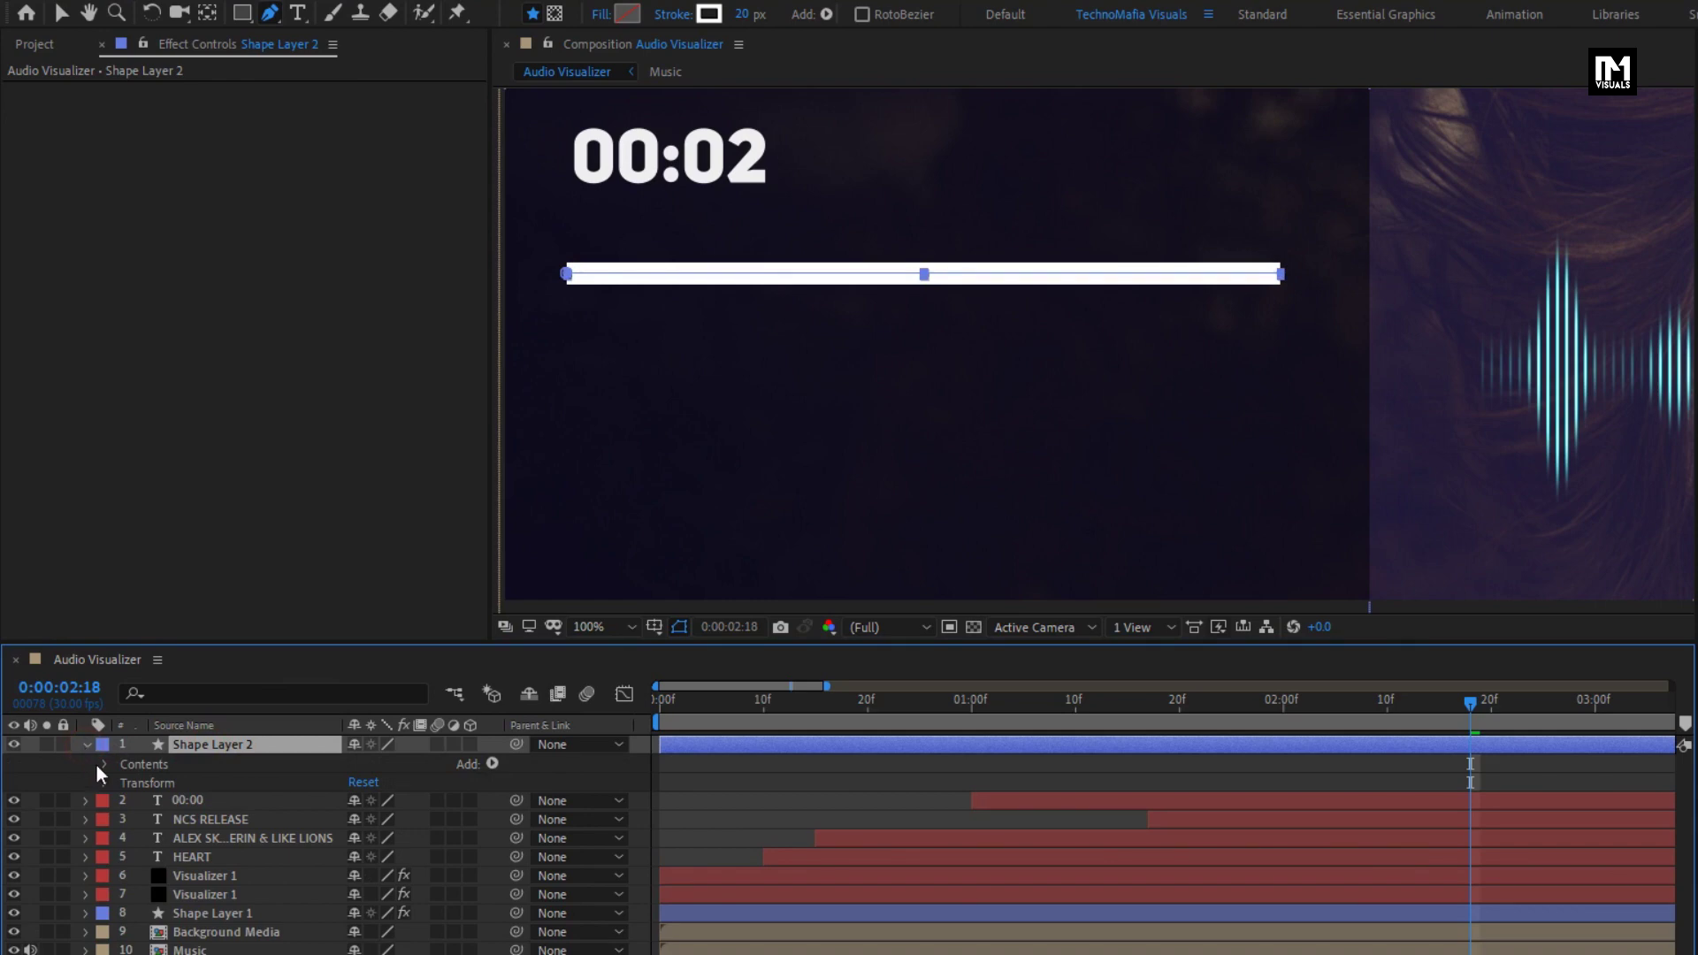
left_click(104, 766)
left_click(124, 783)
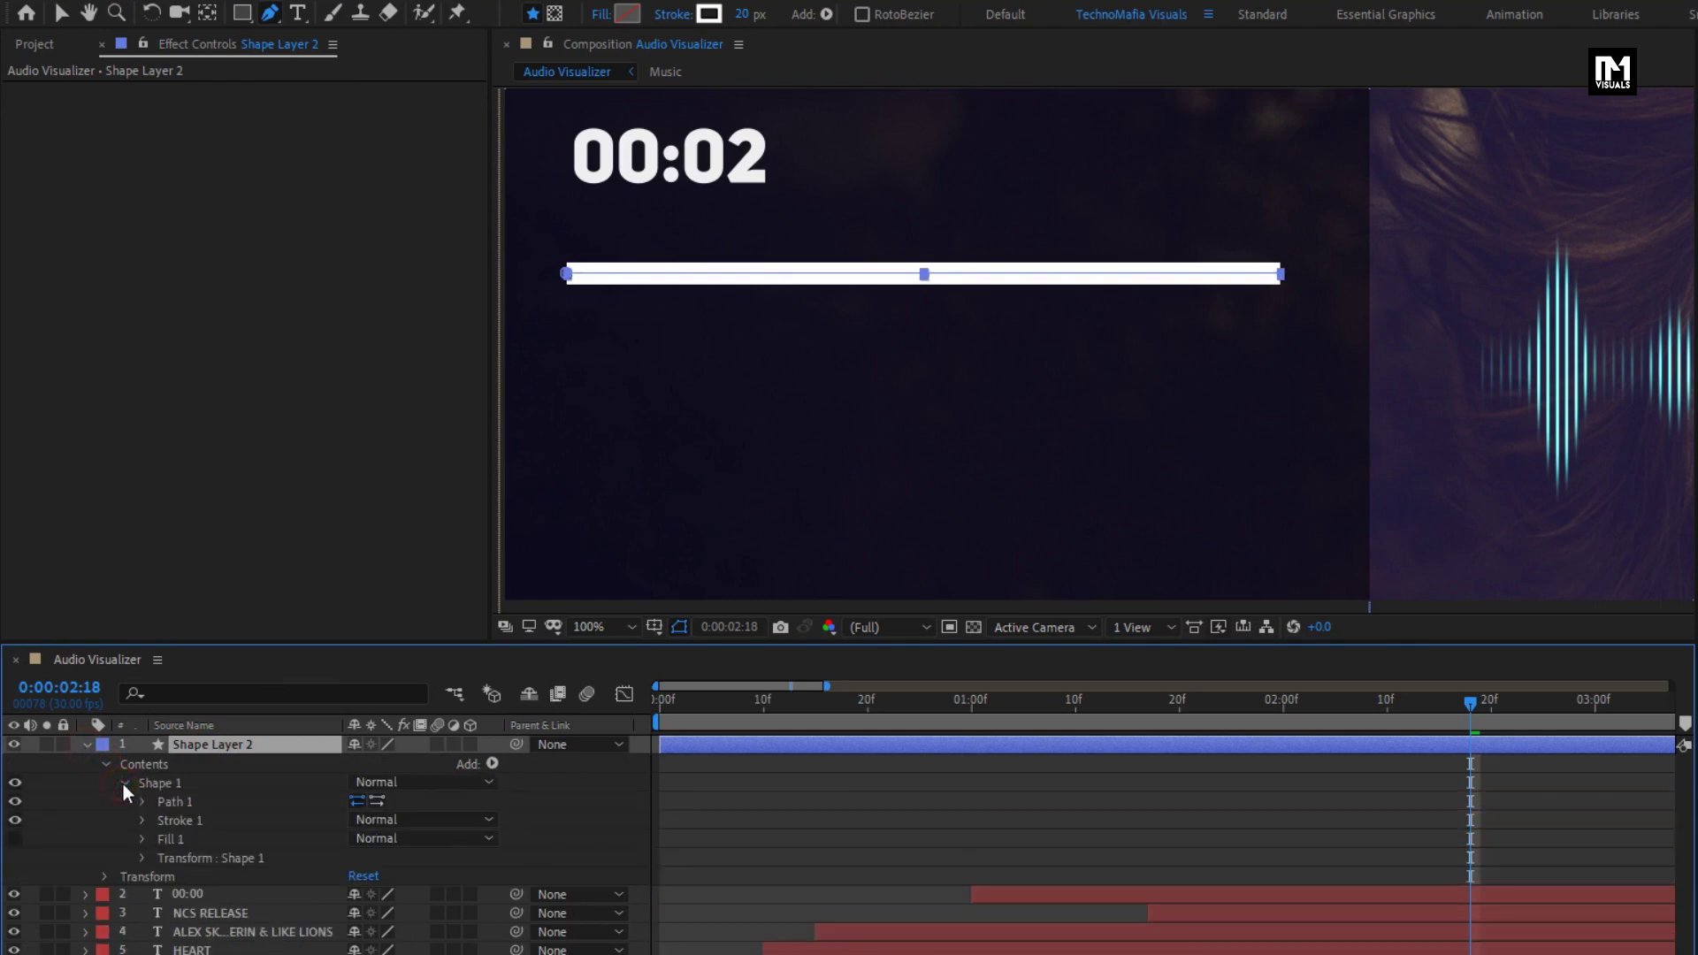
left_click(142, 821)
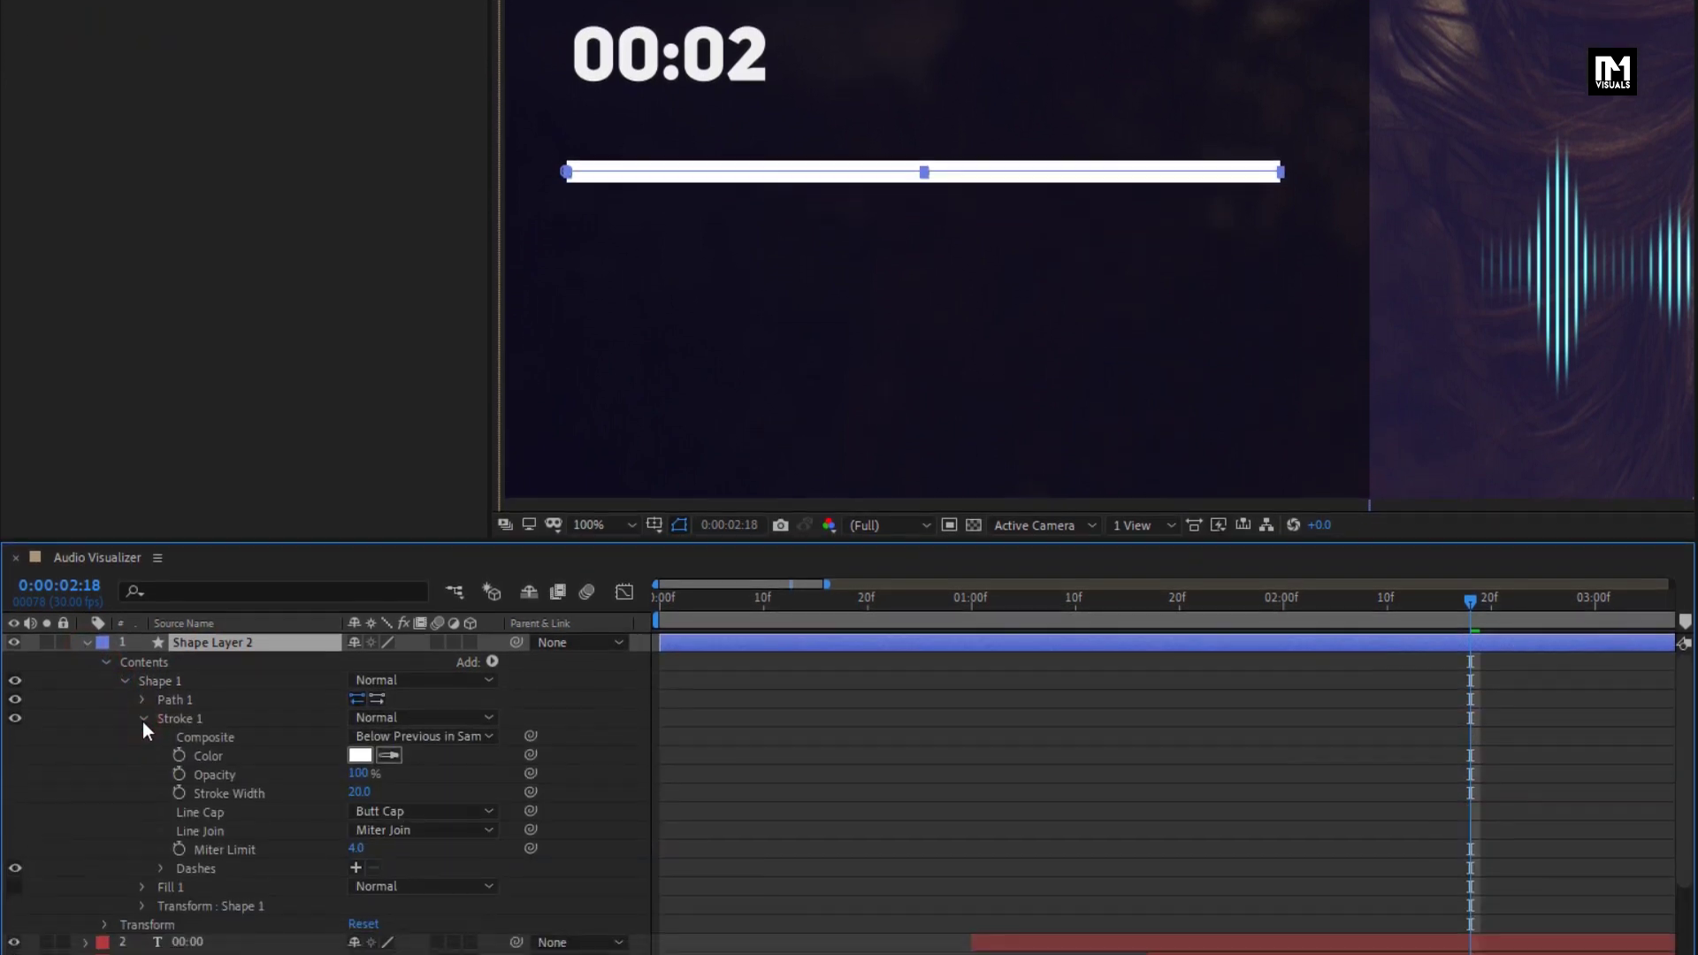
left_click(430, 806)
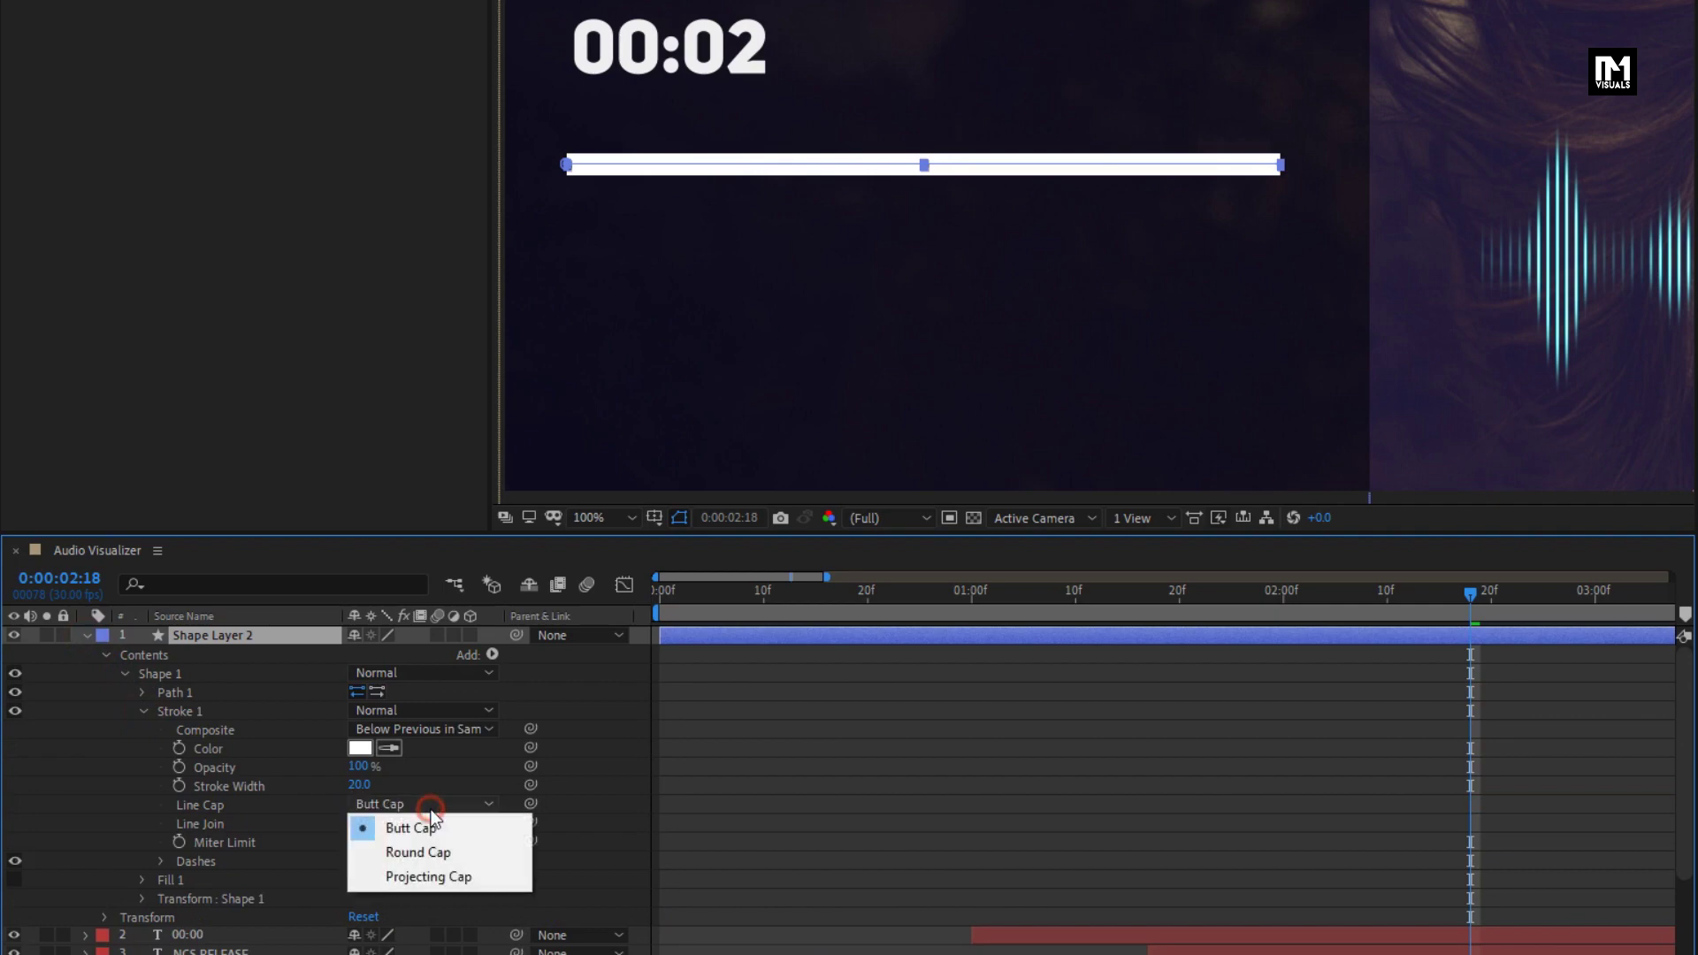
left_click(419, 852)
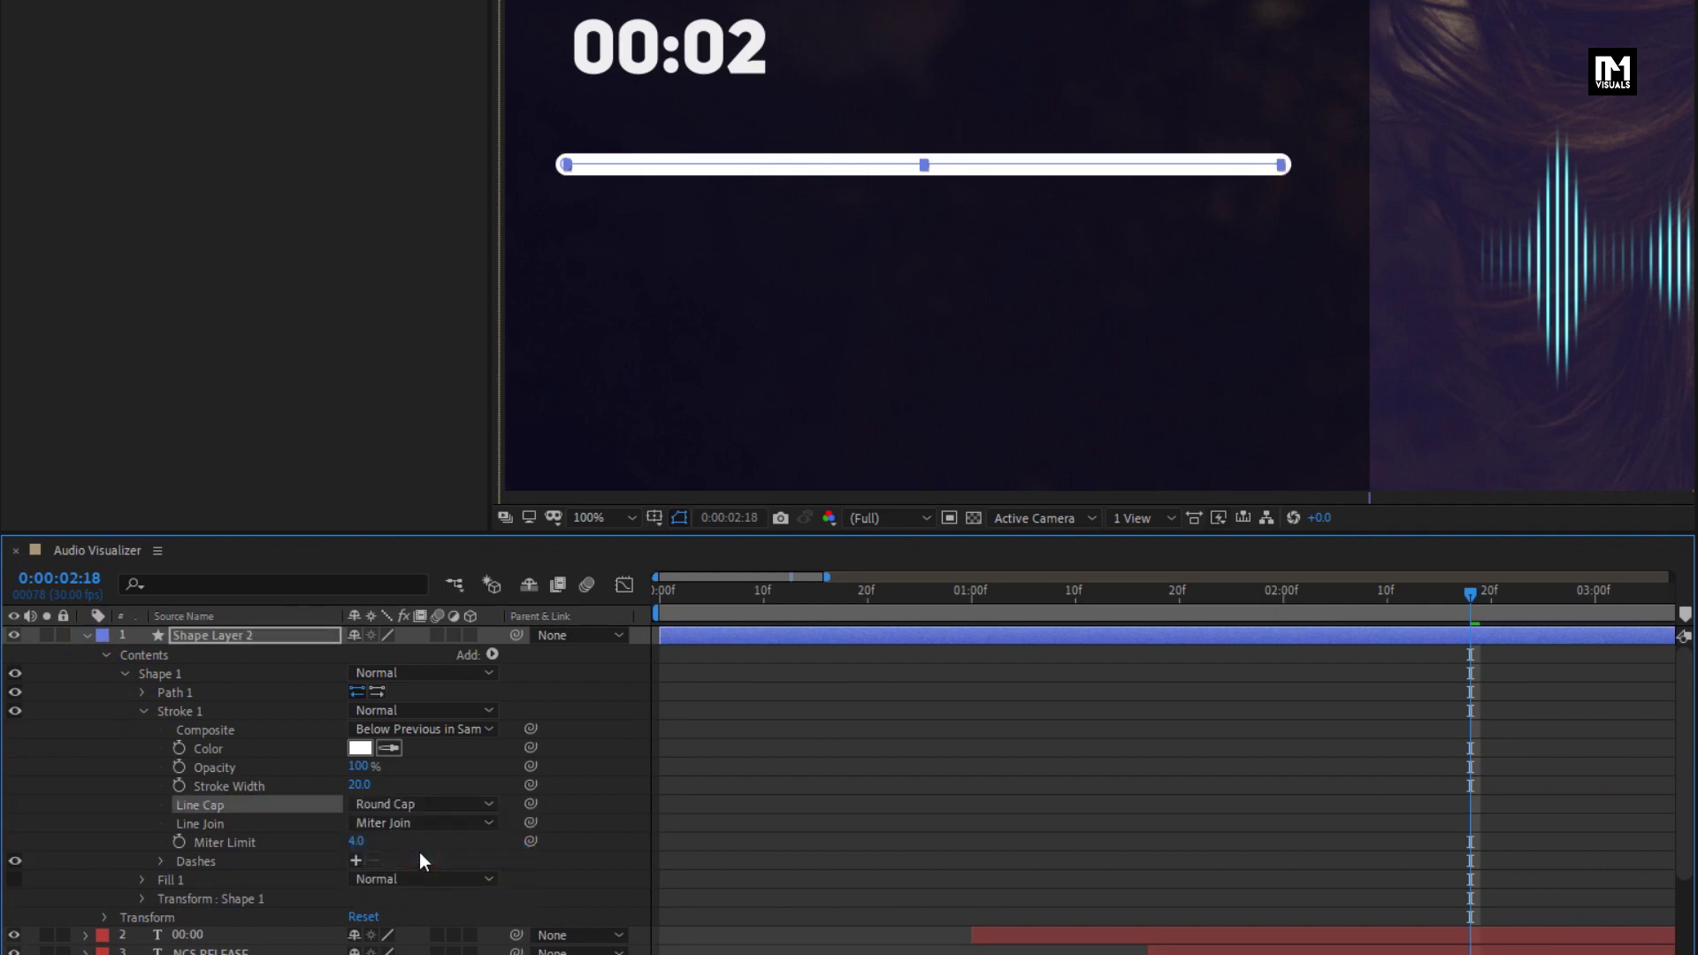
left_click(86, 635)
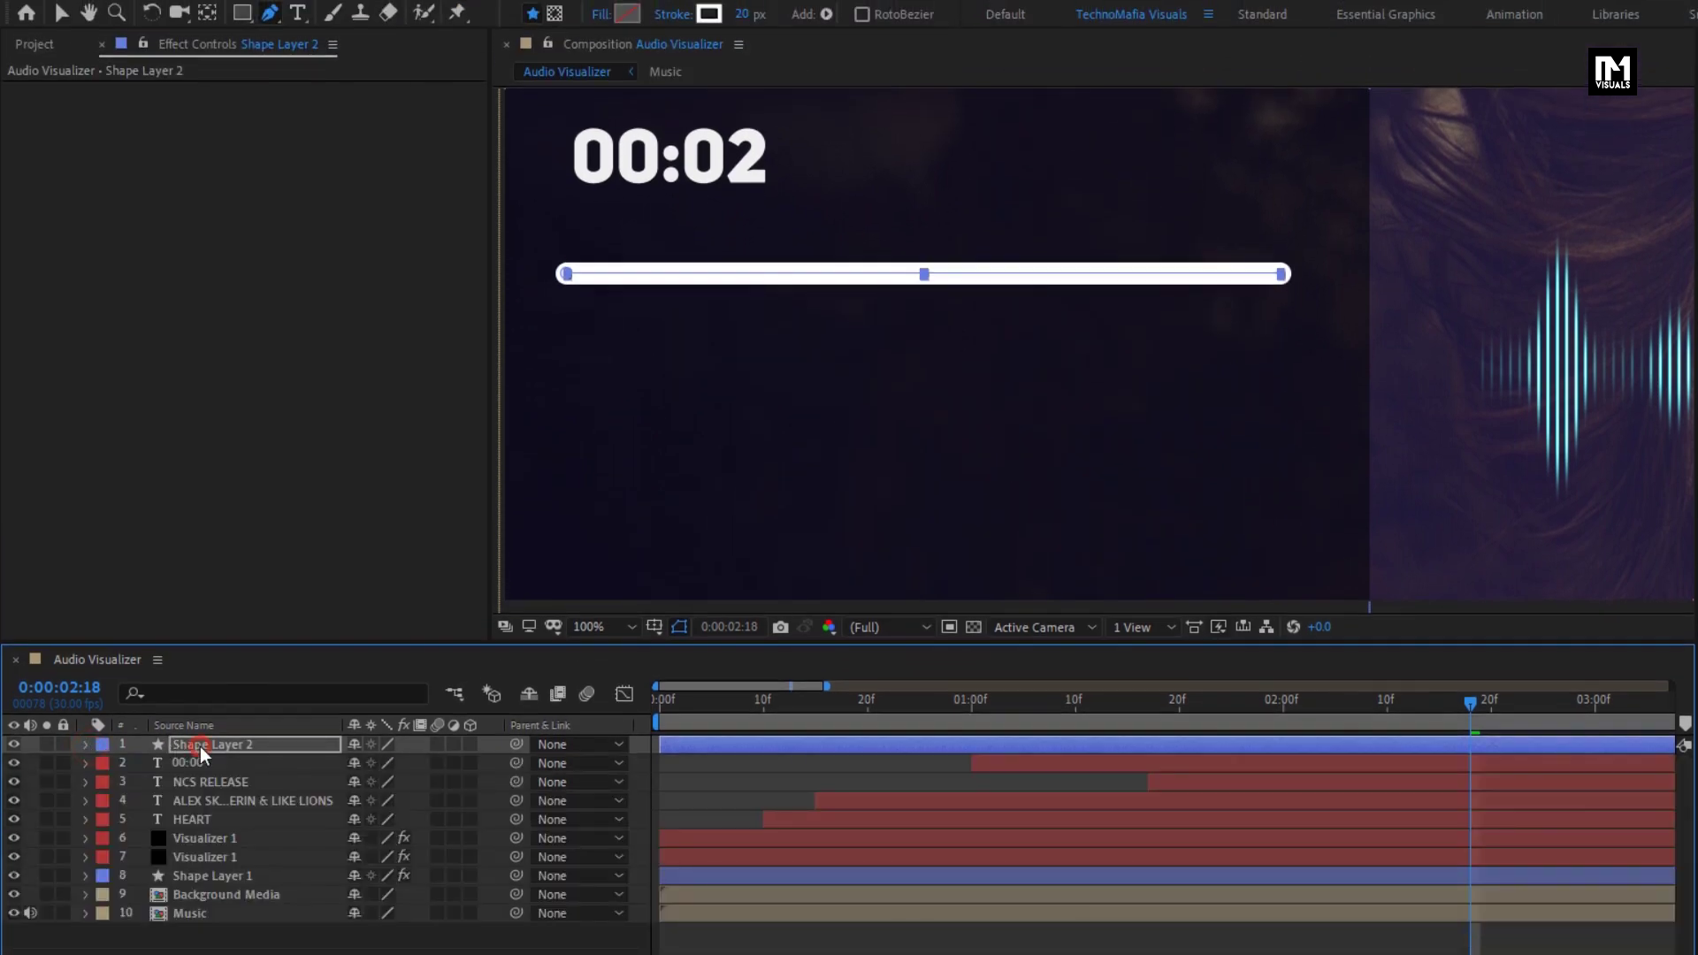
- Apply a Fill effect to Shape Layer 2 and set its colour to grey
left_click(1697, 70)
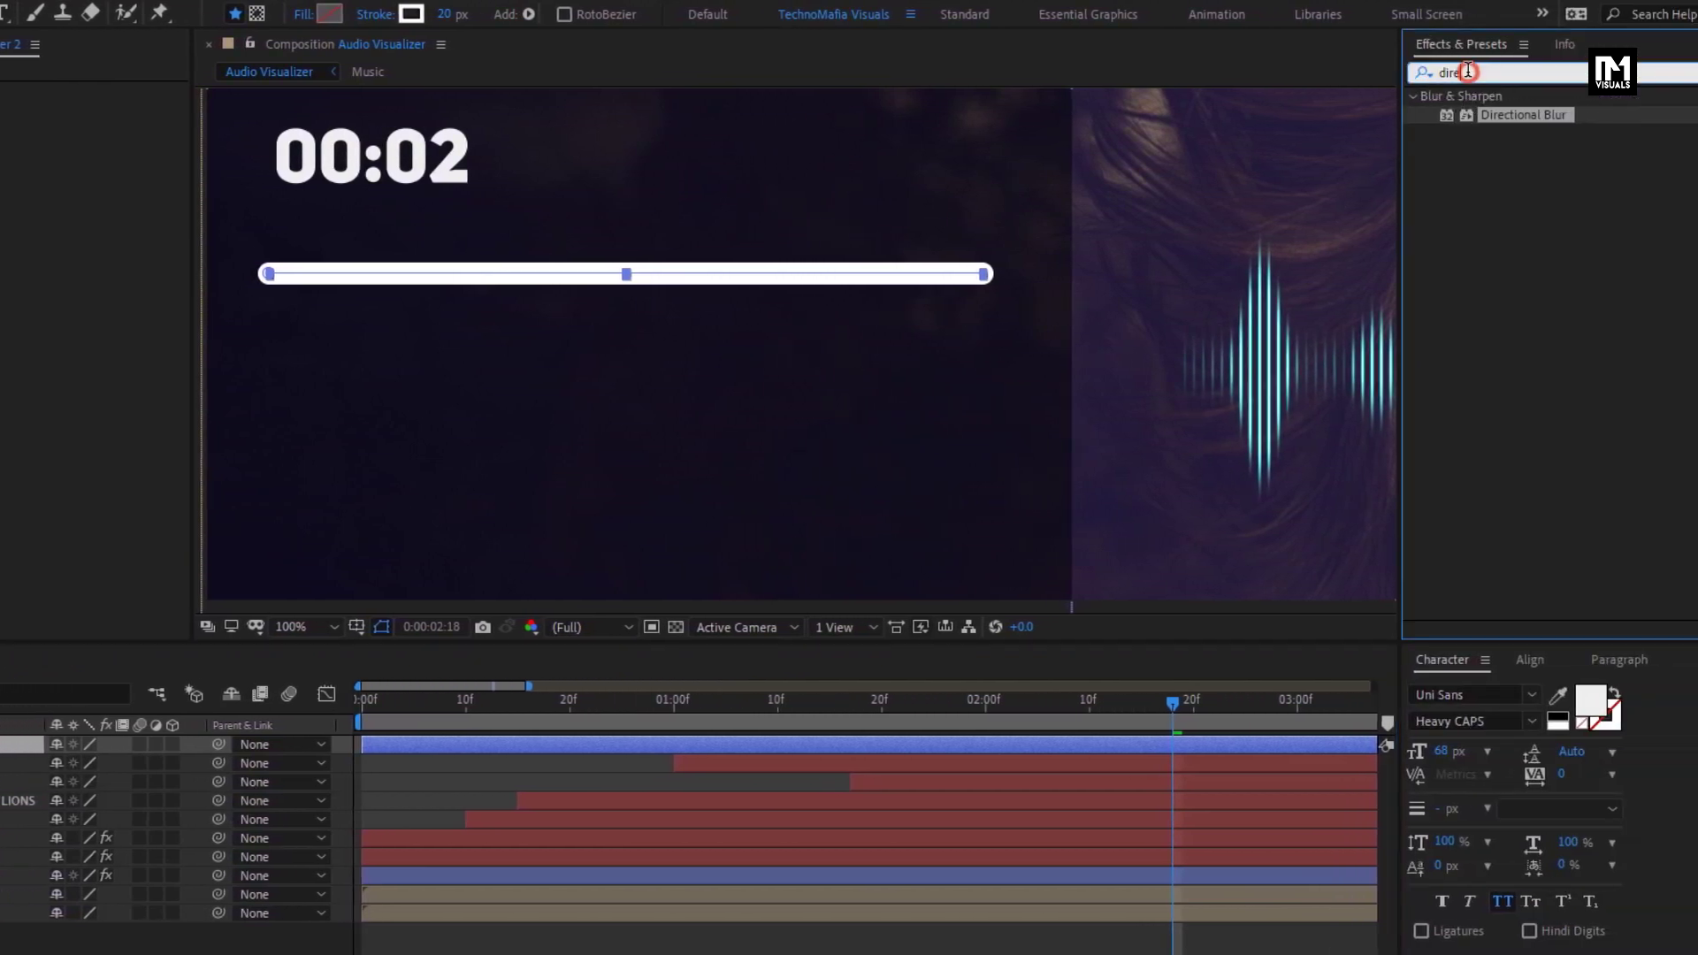
double_click(1466, 71)
type("fill")
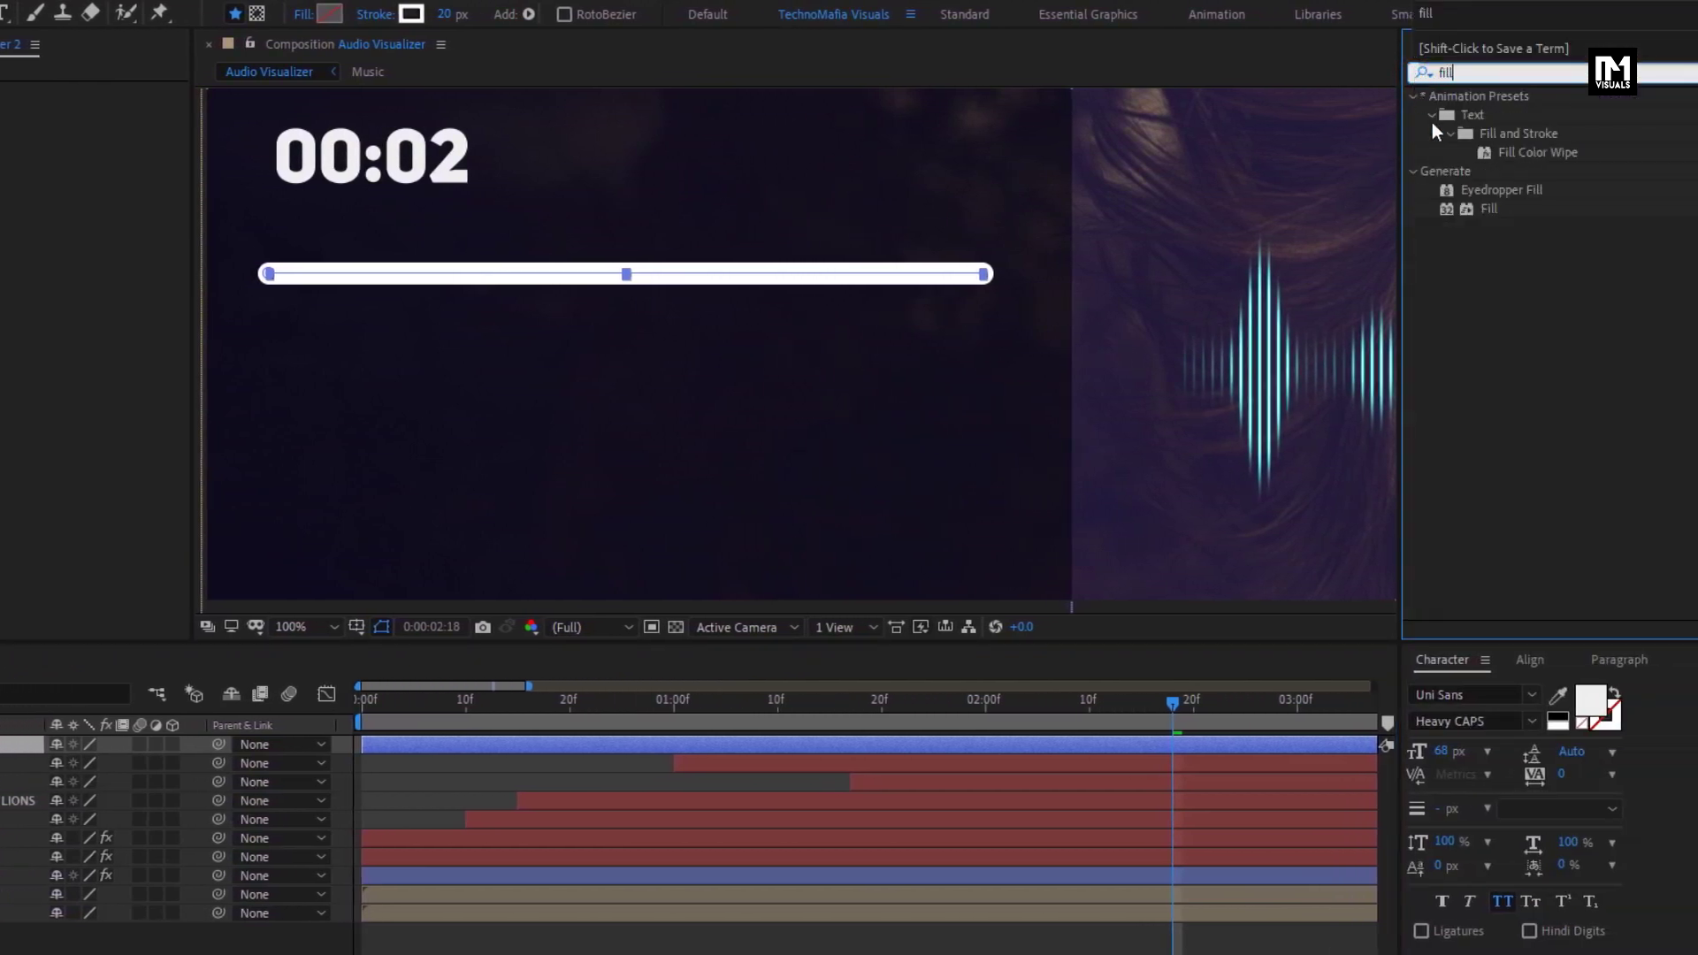
double_click(1488, 209)
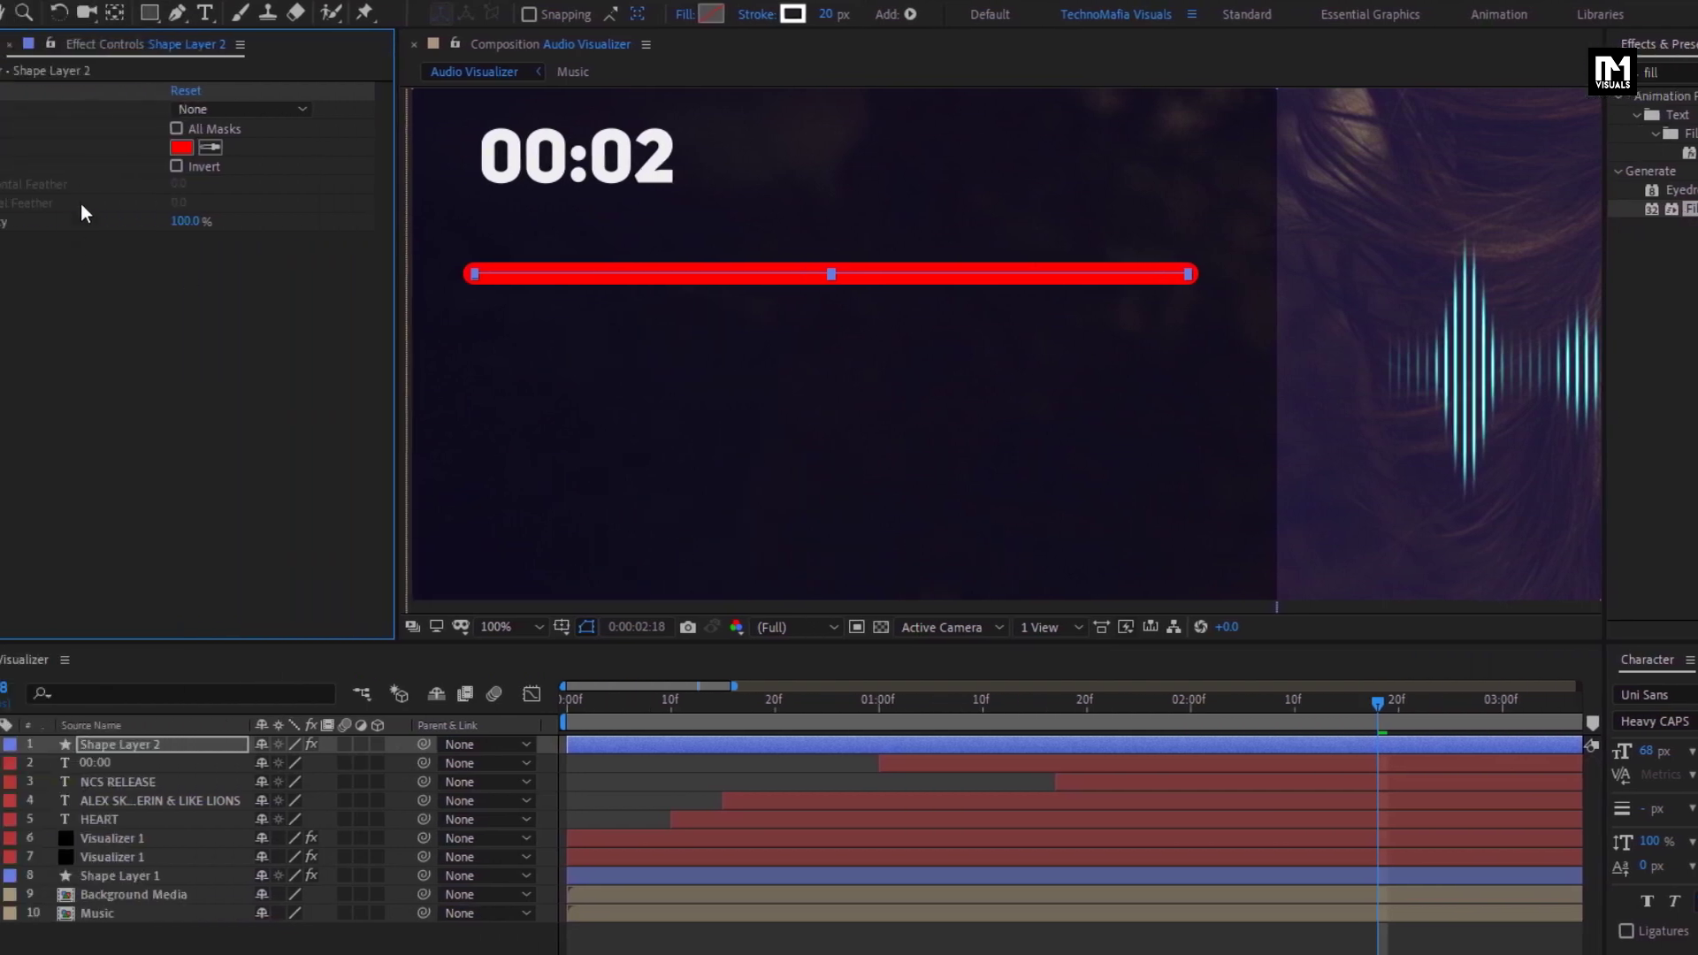
left_click(276, 147)
left_click_drag(235, 305, 223, 431)
left_click(707, 290)
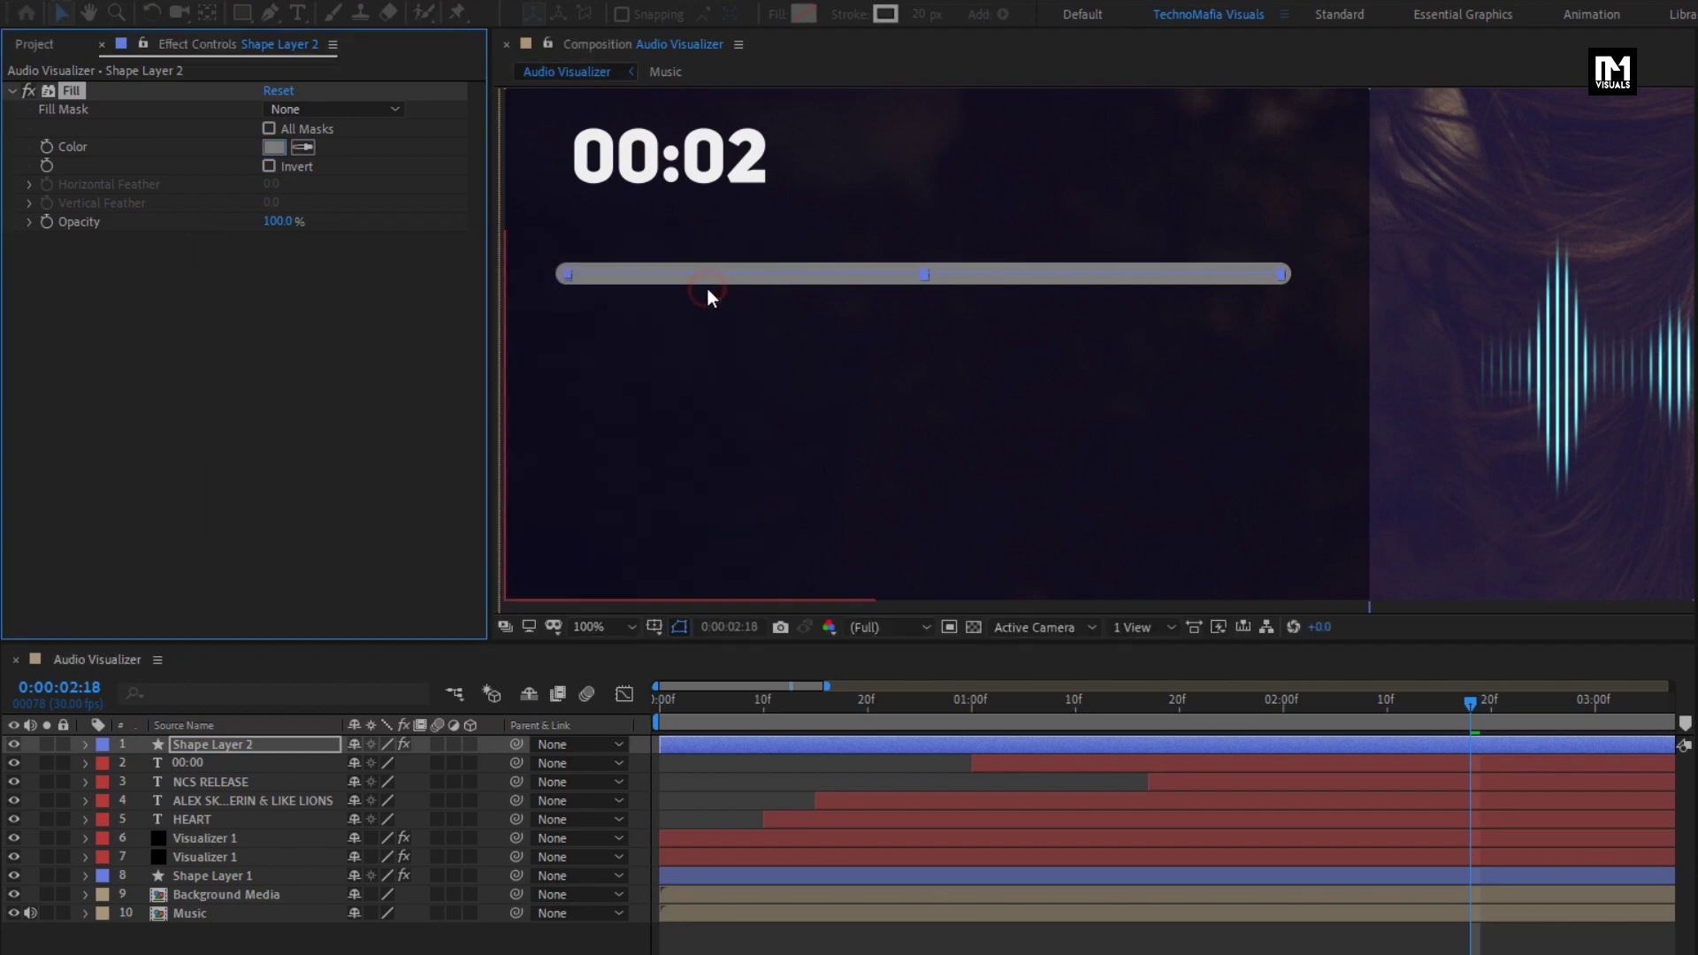
key("t")
left_click(195, 747)
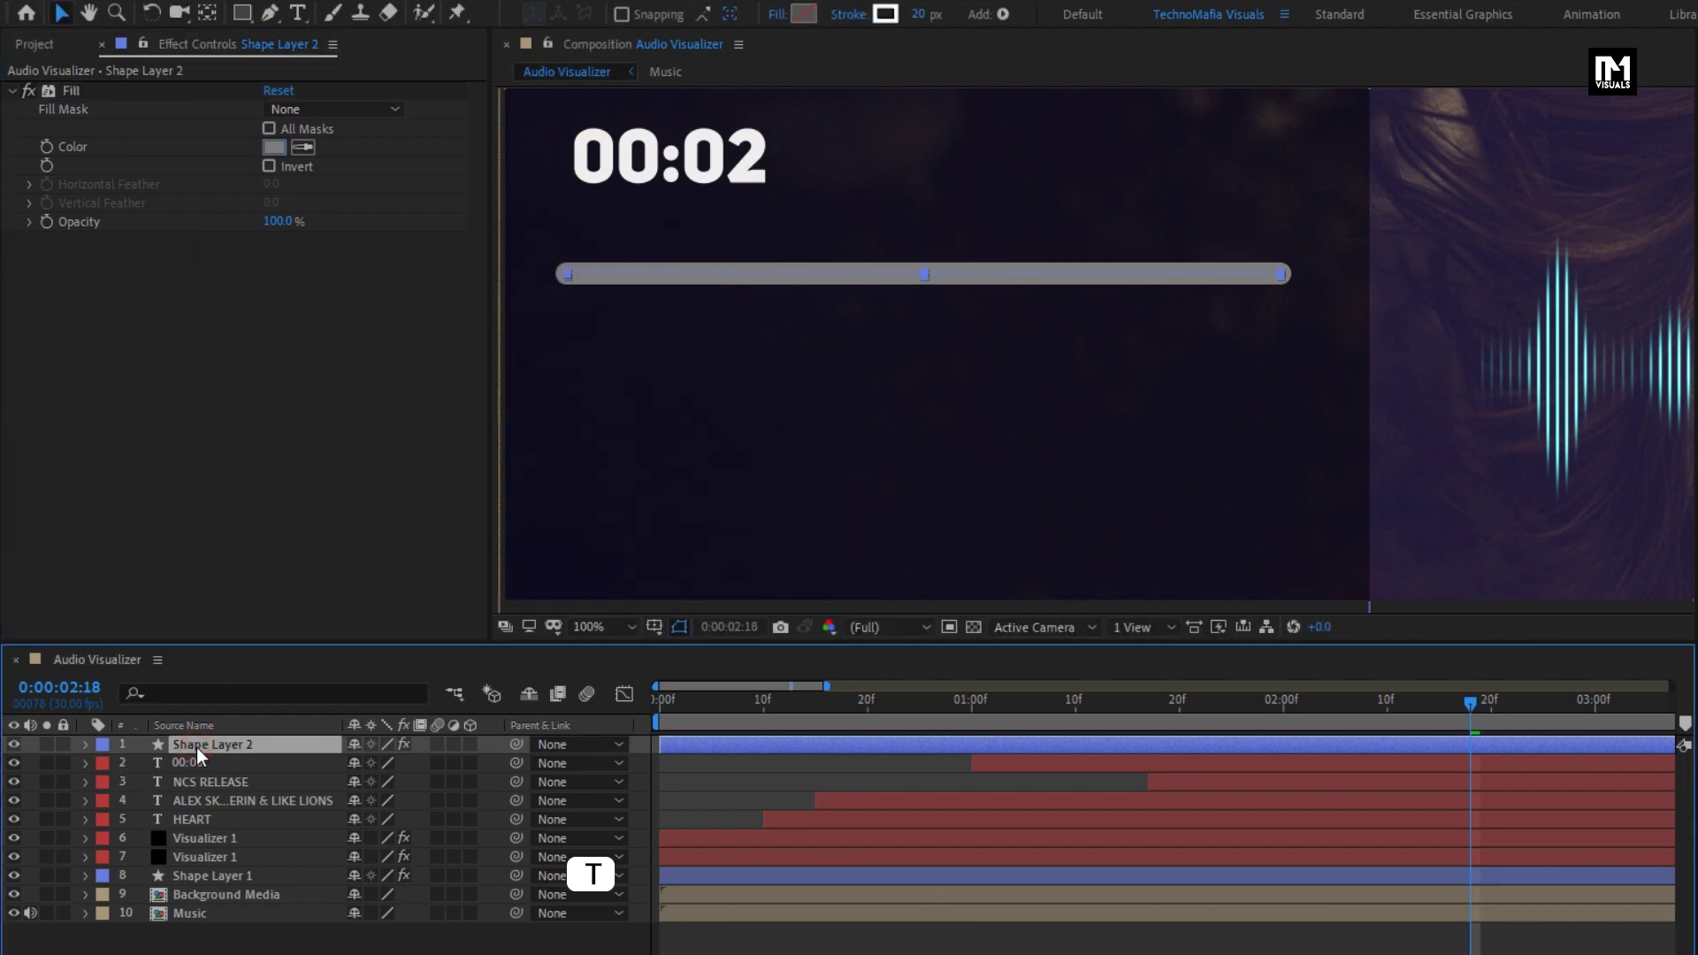
- Keyframe the bar's Opacity at 100% at 0:00:01:00 and 0% at 0:00:00:00
key("t")
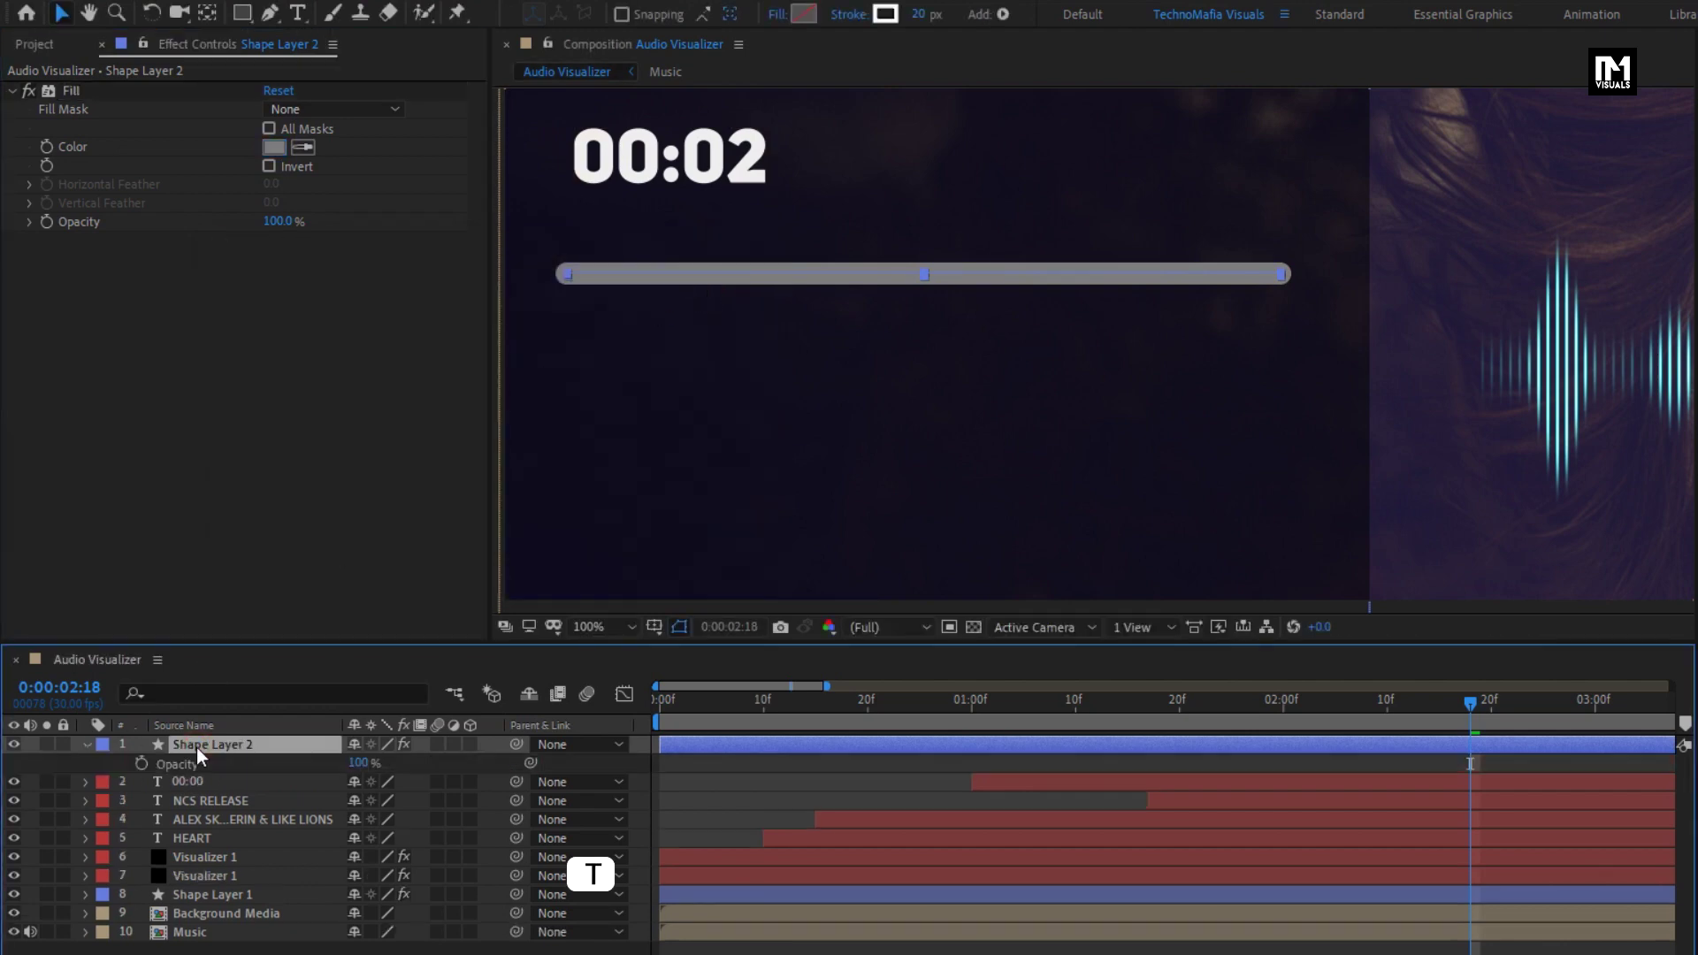
left_click(972, 706)
left_click(141, 764)
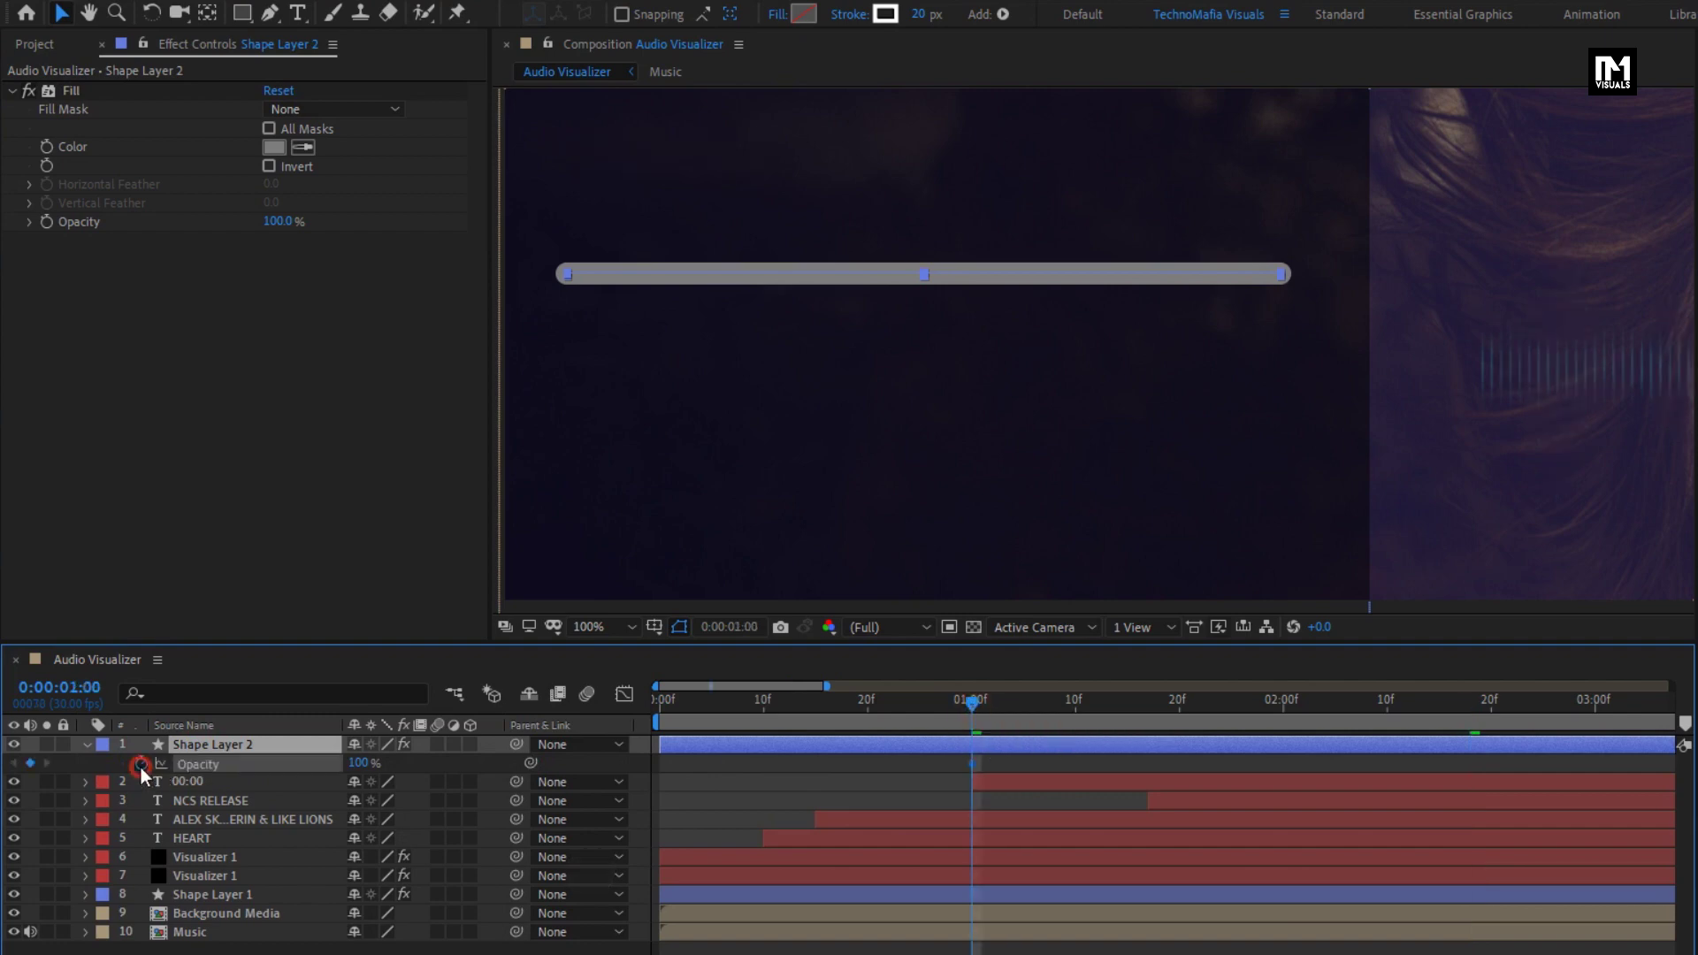
left_click(663, 712)
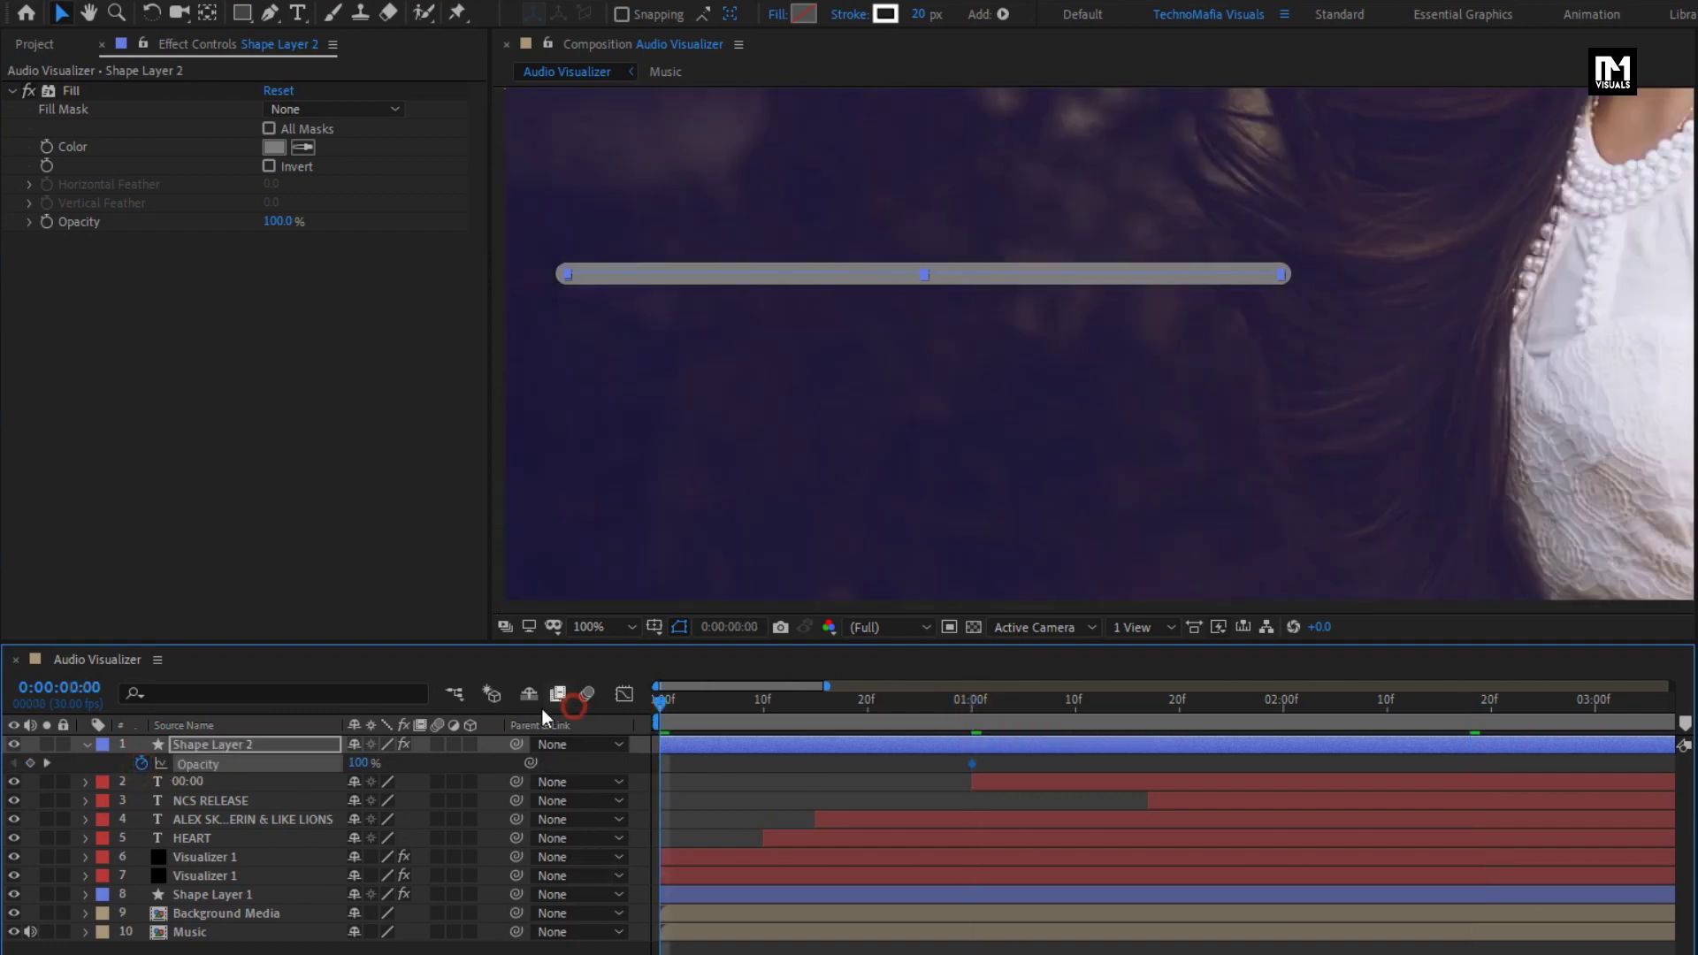
left_click(361, 764)
left_click(88, 745)
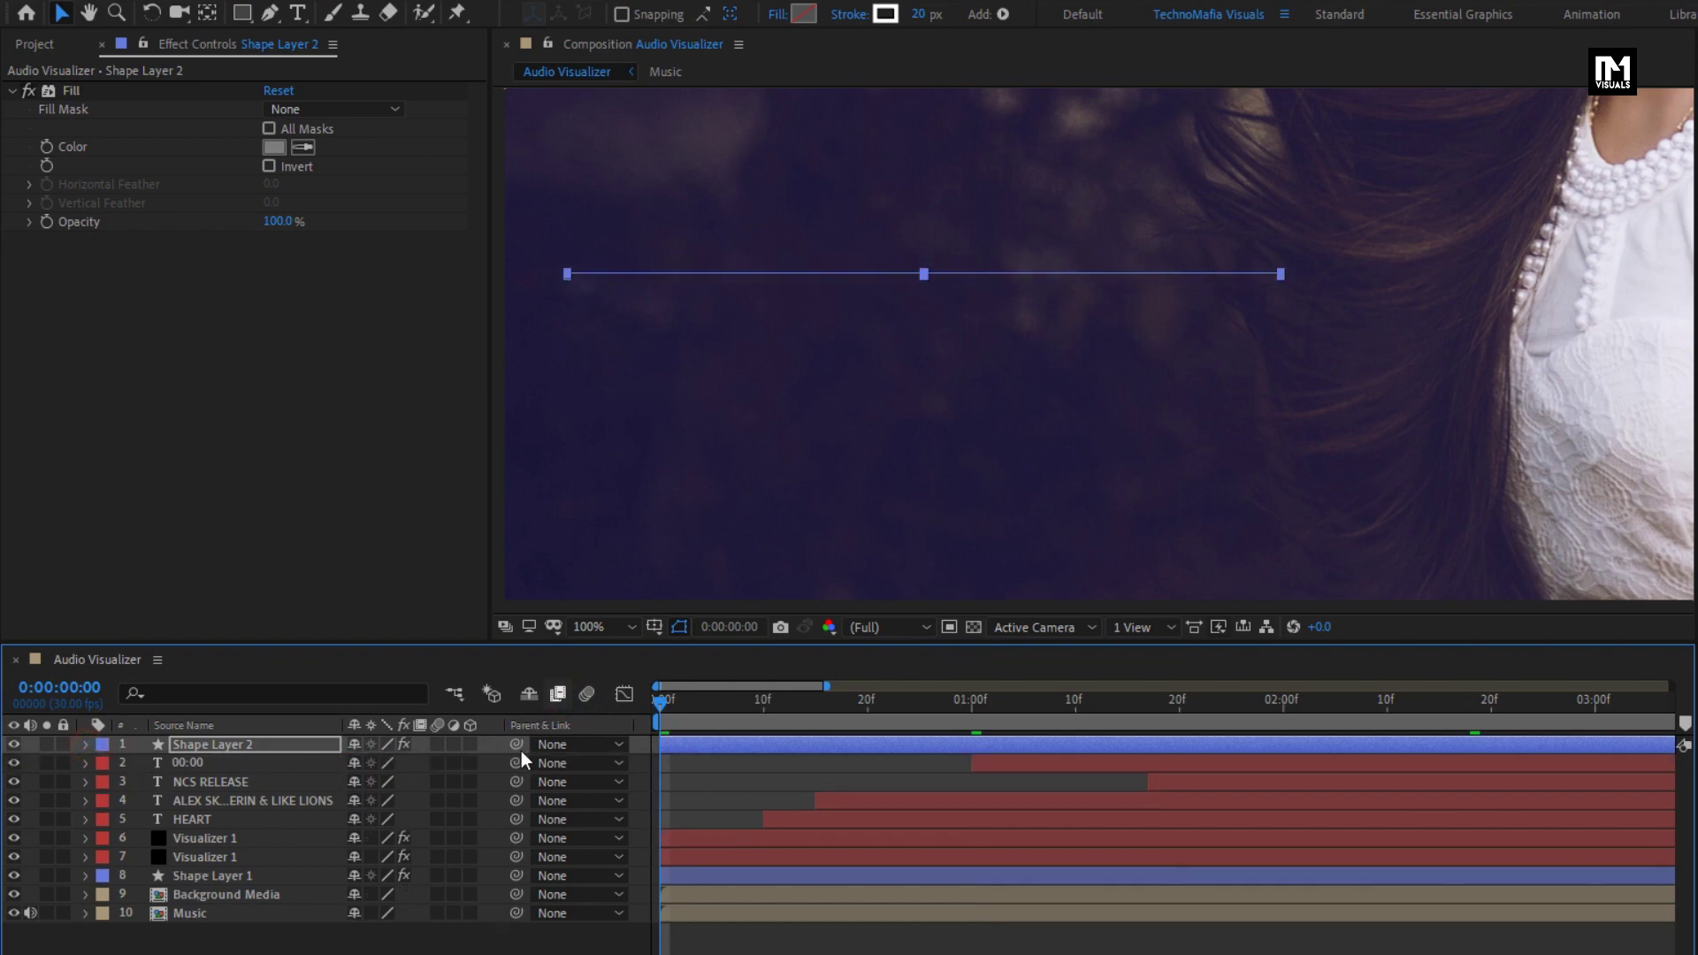
left_click_drag(670, 713, 1349, 665)
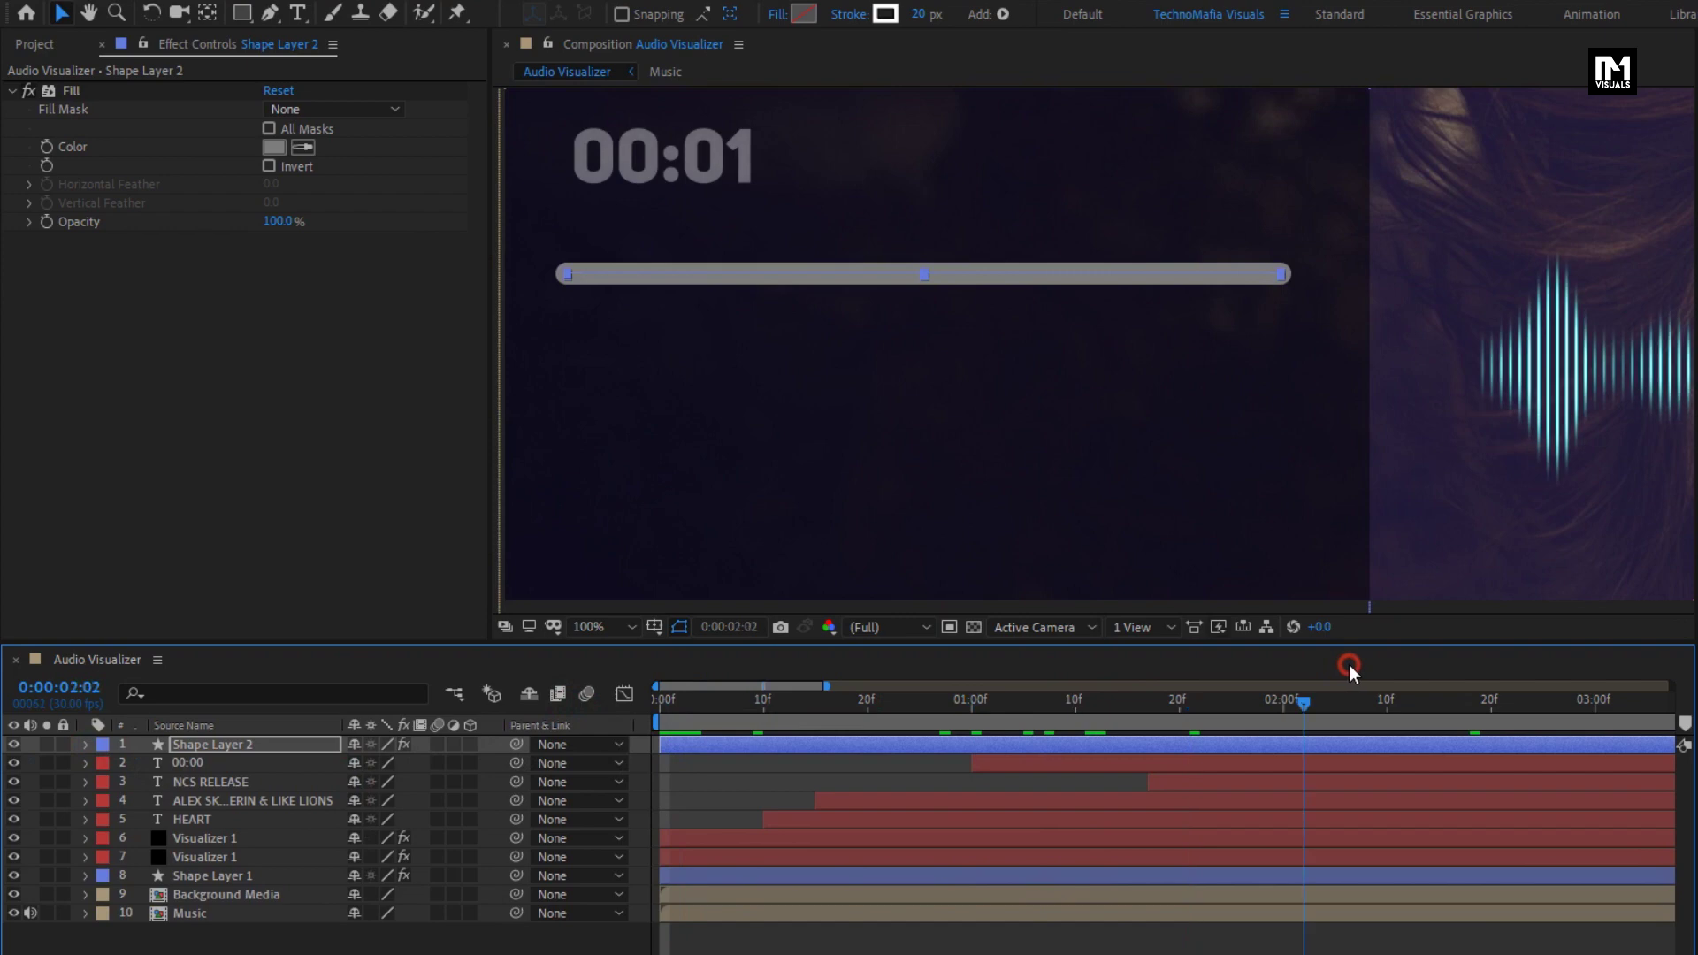
- Duplicate the grey bar and set the copy's Fill colour to orange FF9600
left_click(212, 757)
left_click(212, 748)
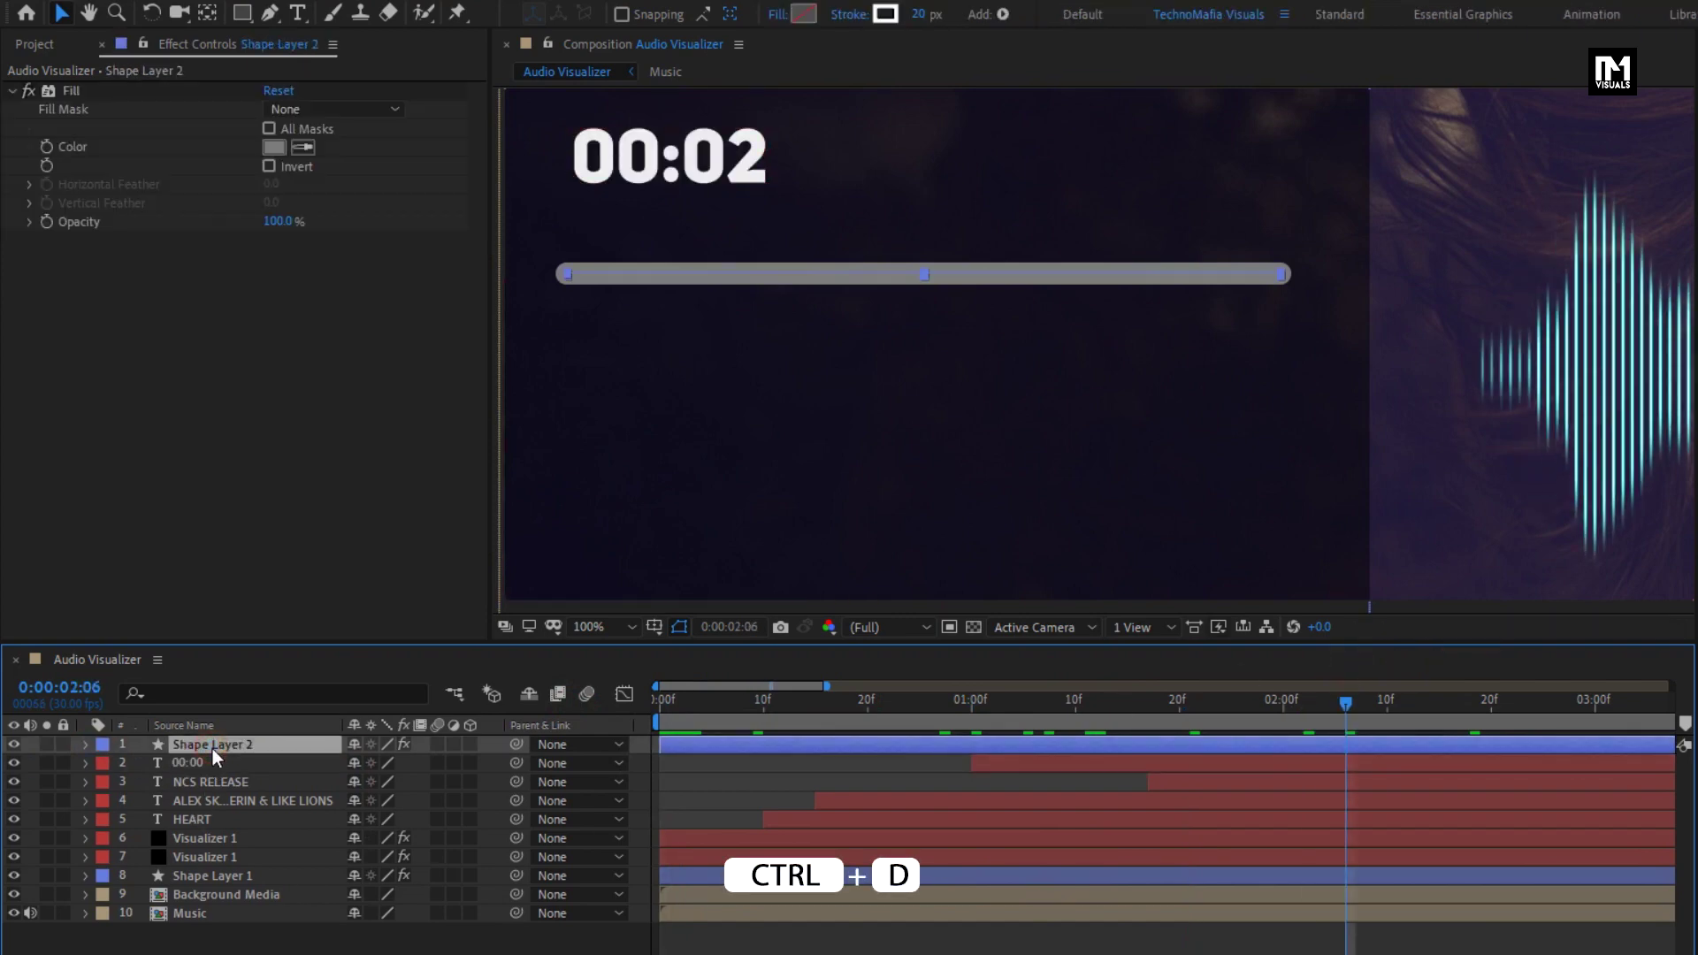
key("ctrl+d")
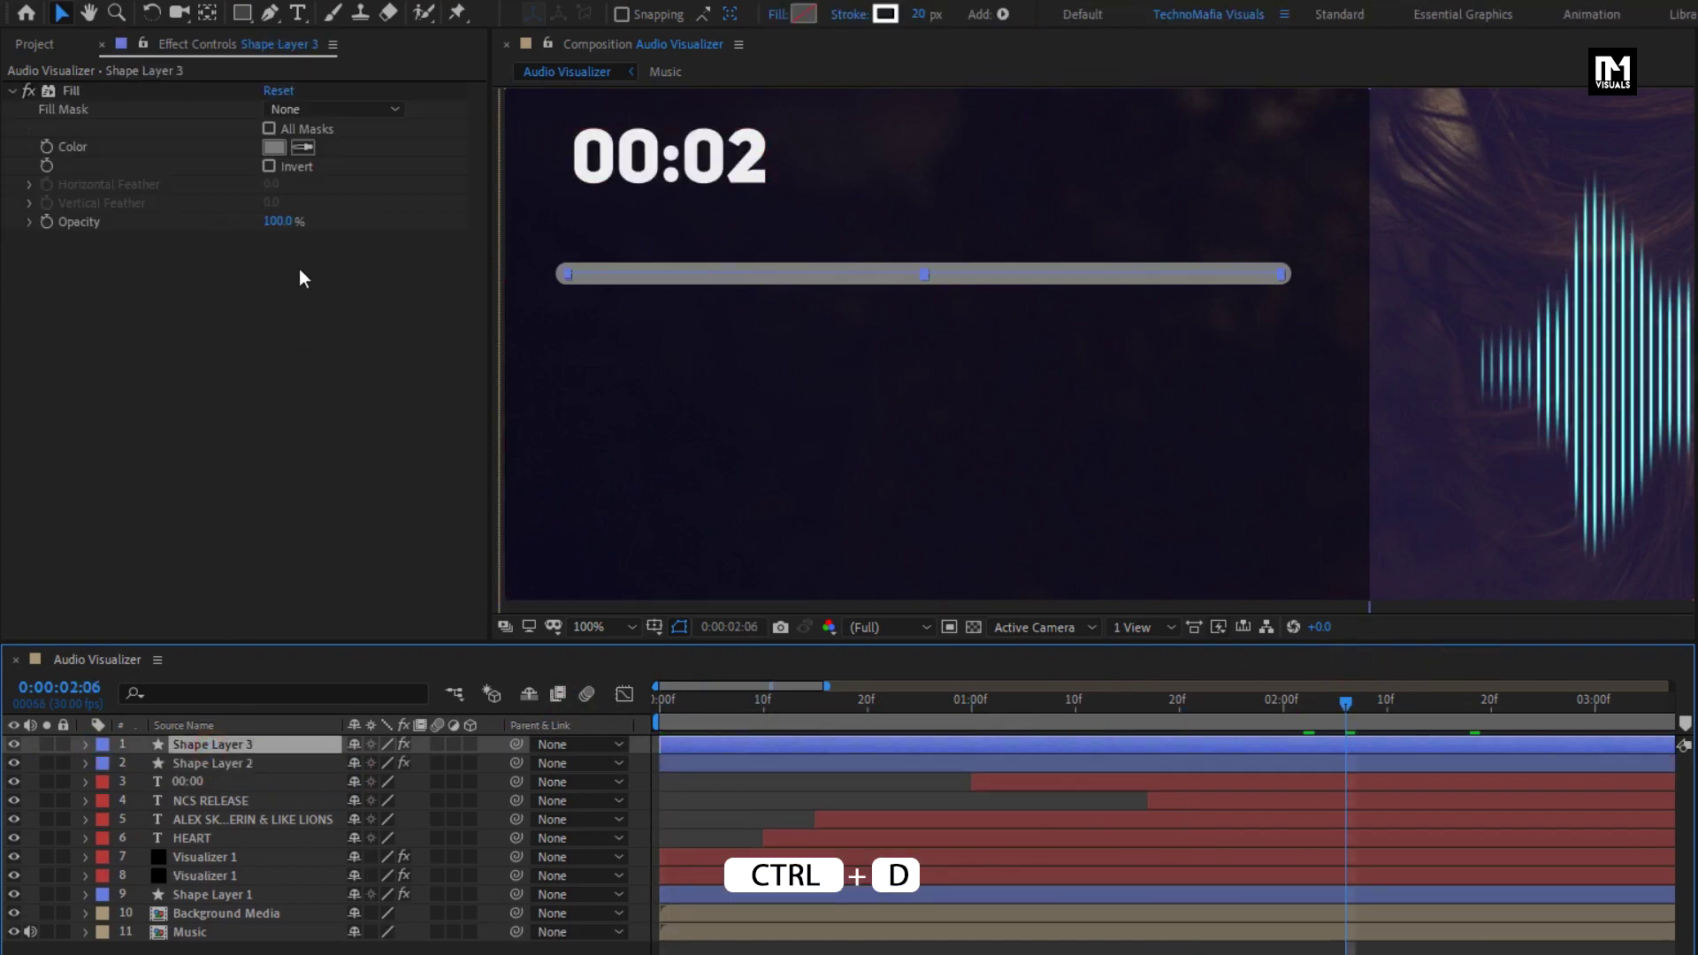
left_click(276, 147)
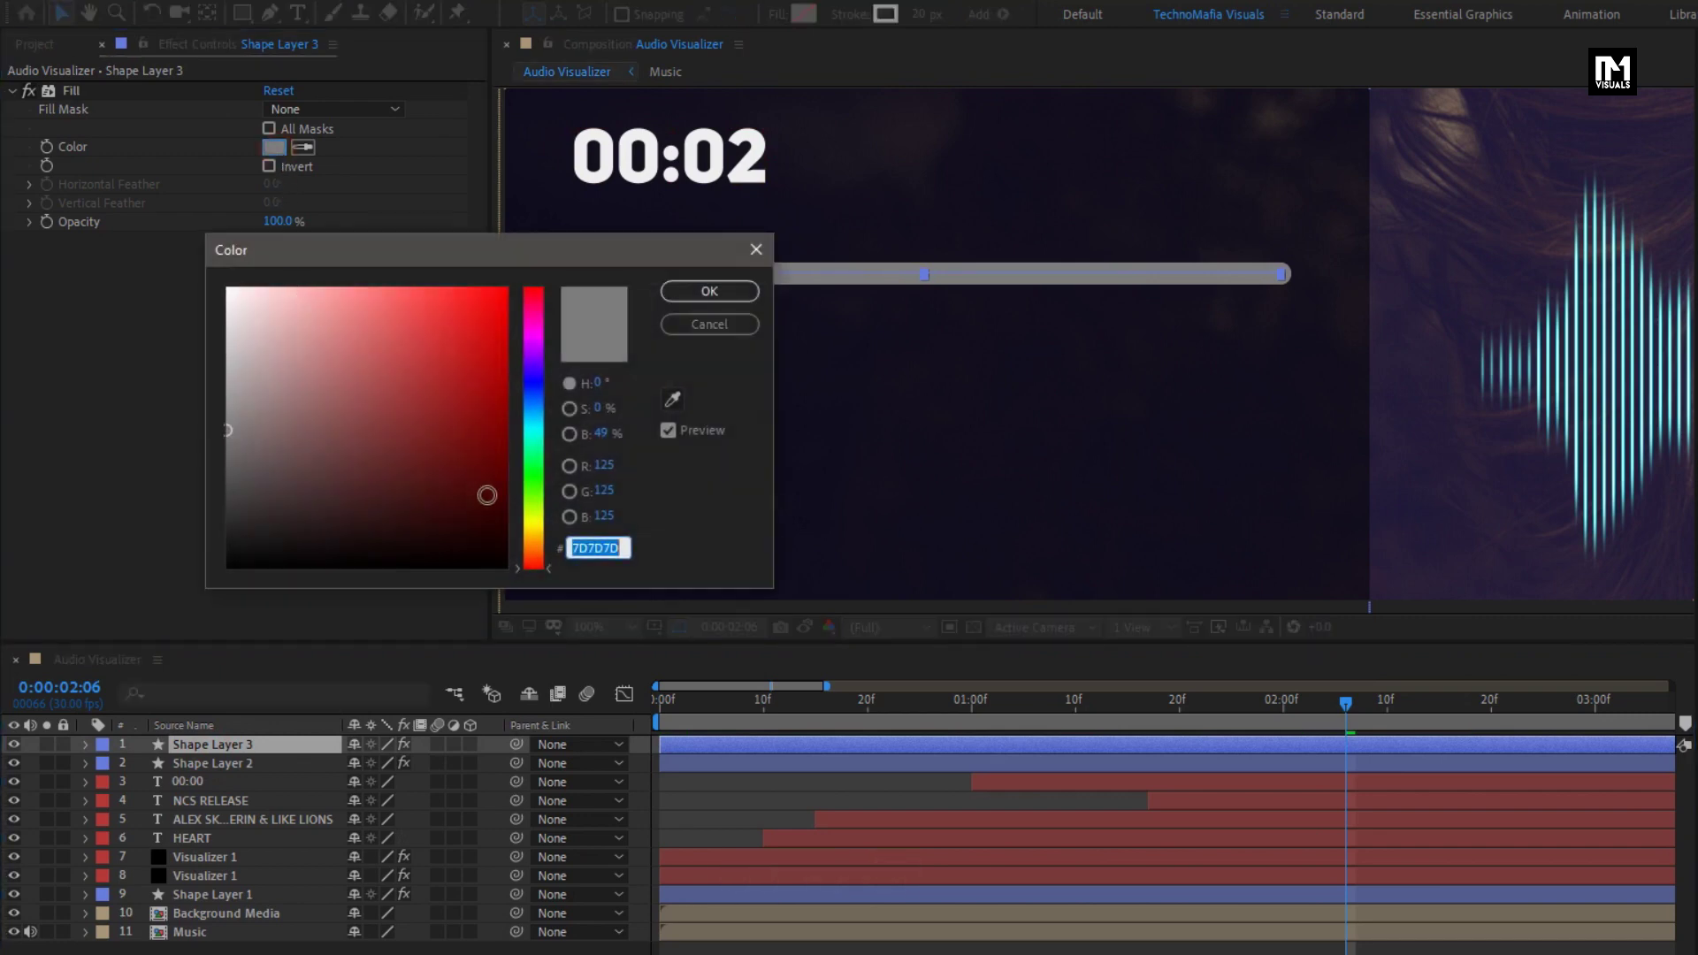
left_click_drag(532, 536, 531, 542)
left_click(486, 302)
left_click_drag(486, 302, 519, 273)
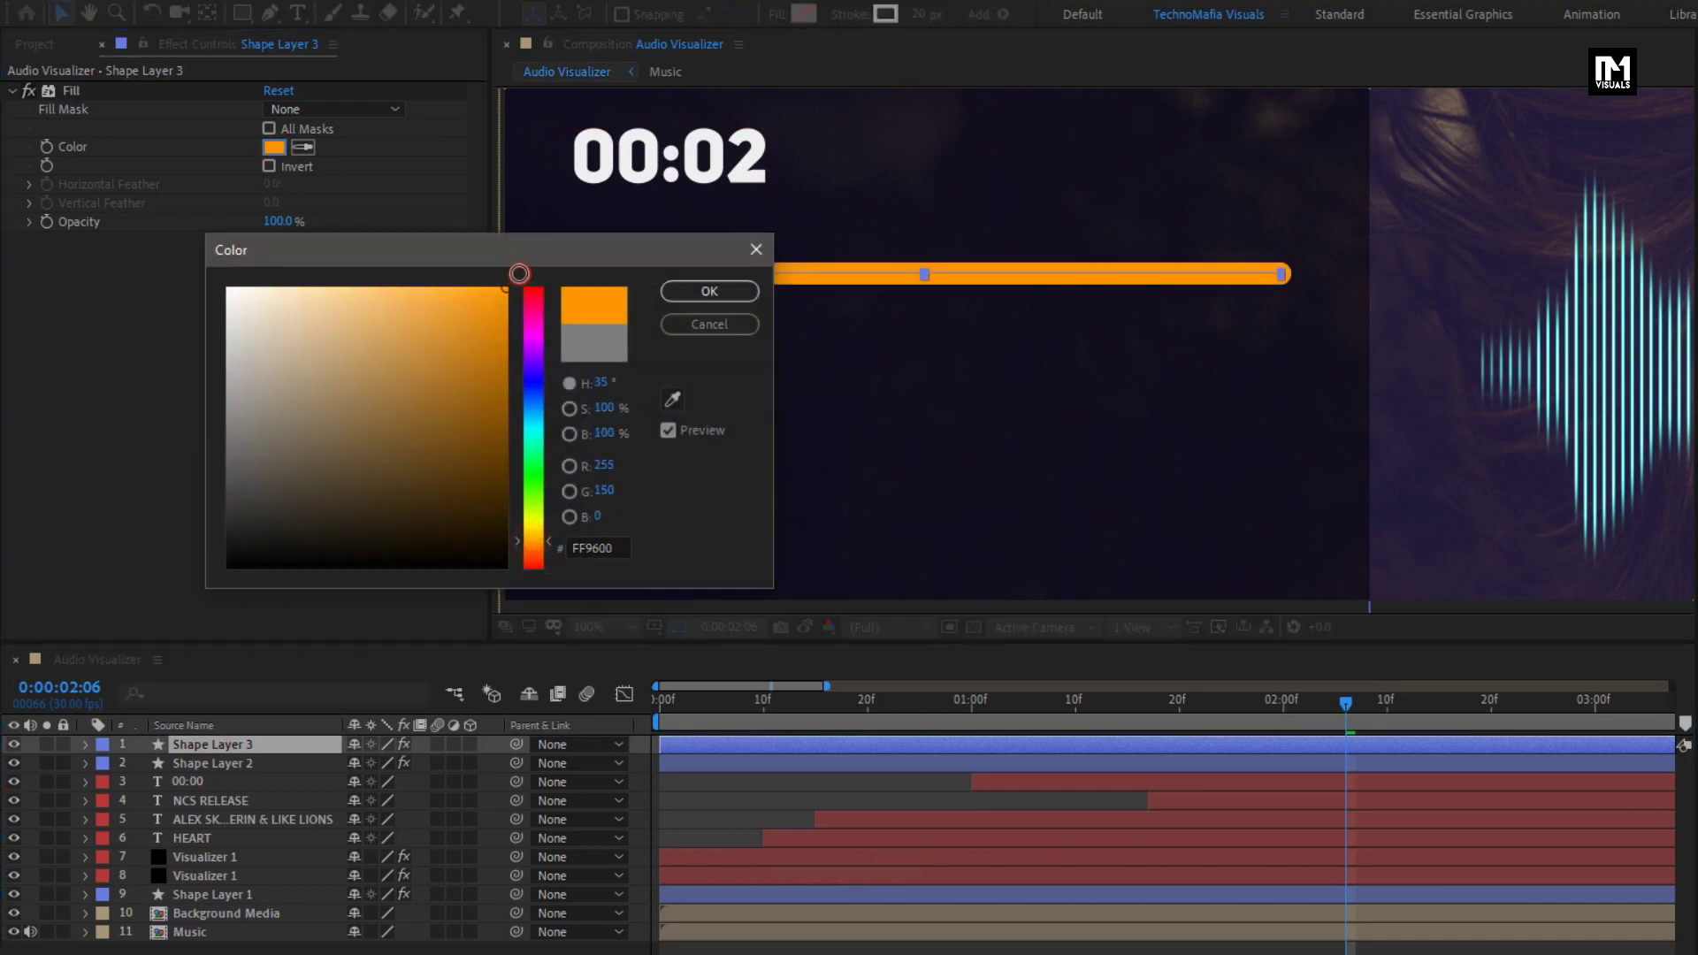
left_click(709, 292)
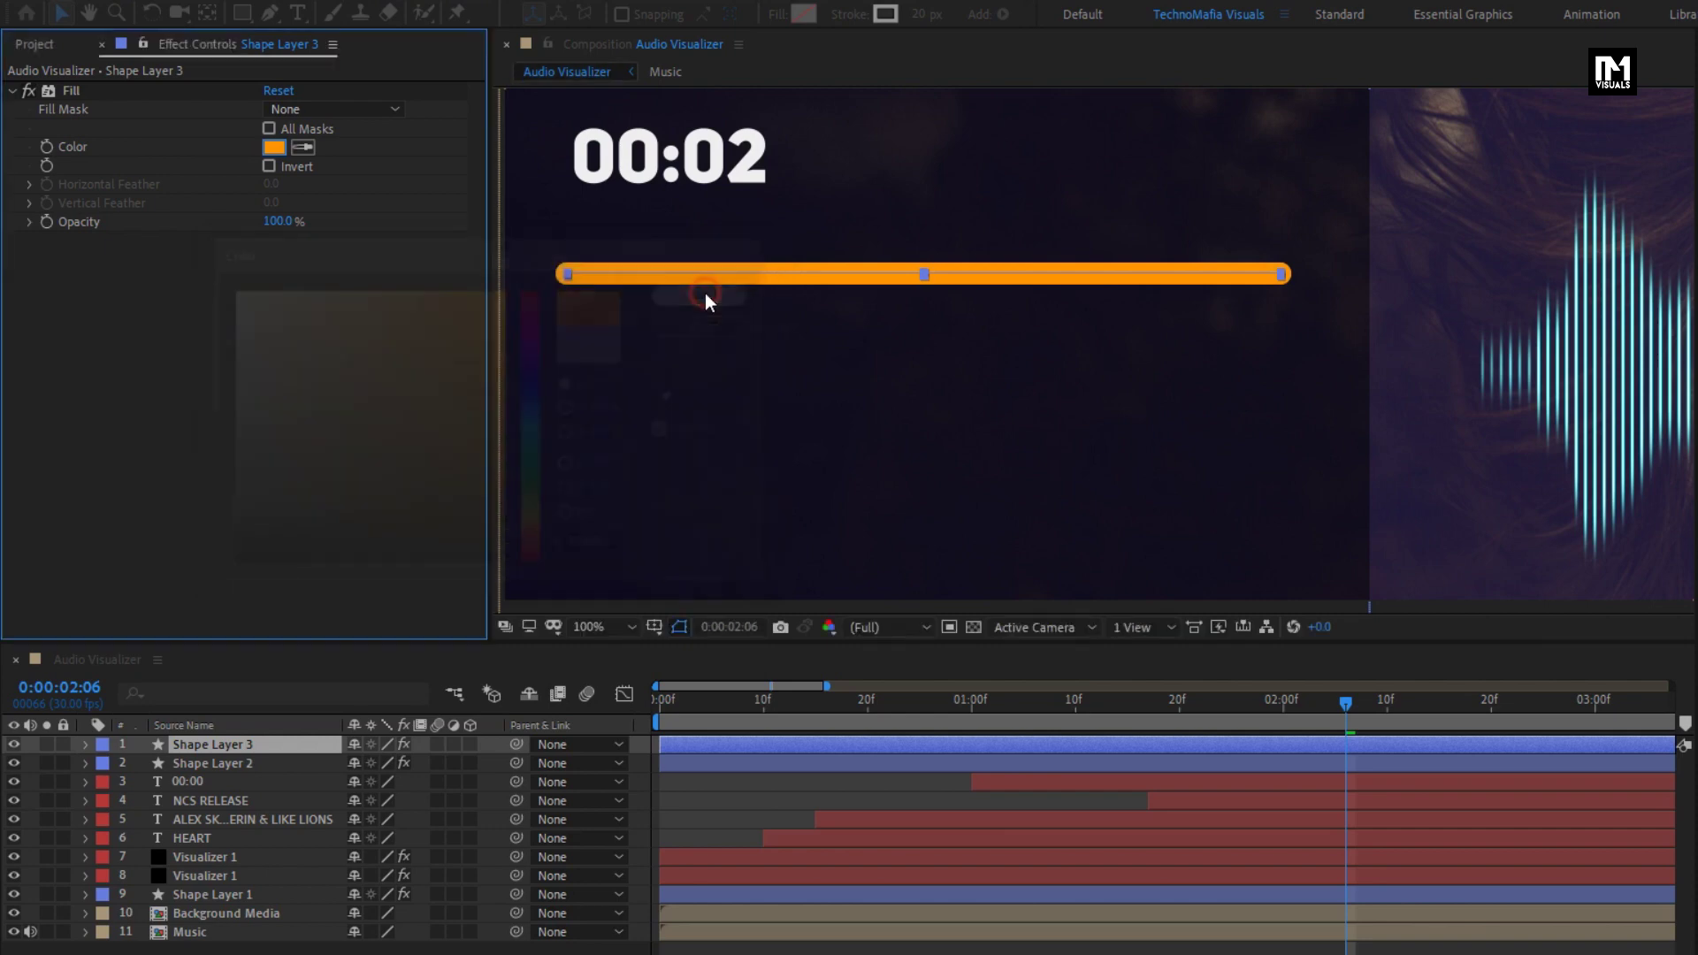
- Add Trim Paths to the orange copy, Shape Layer 3, and expand Trim Paths 1
left_click(86, 745)
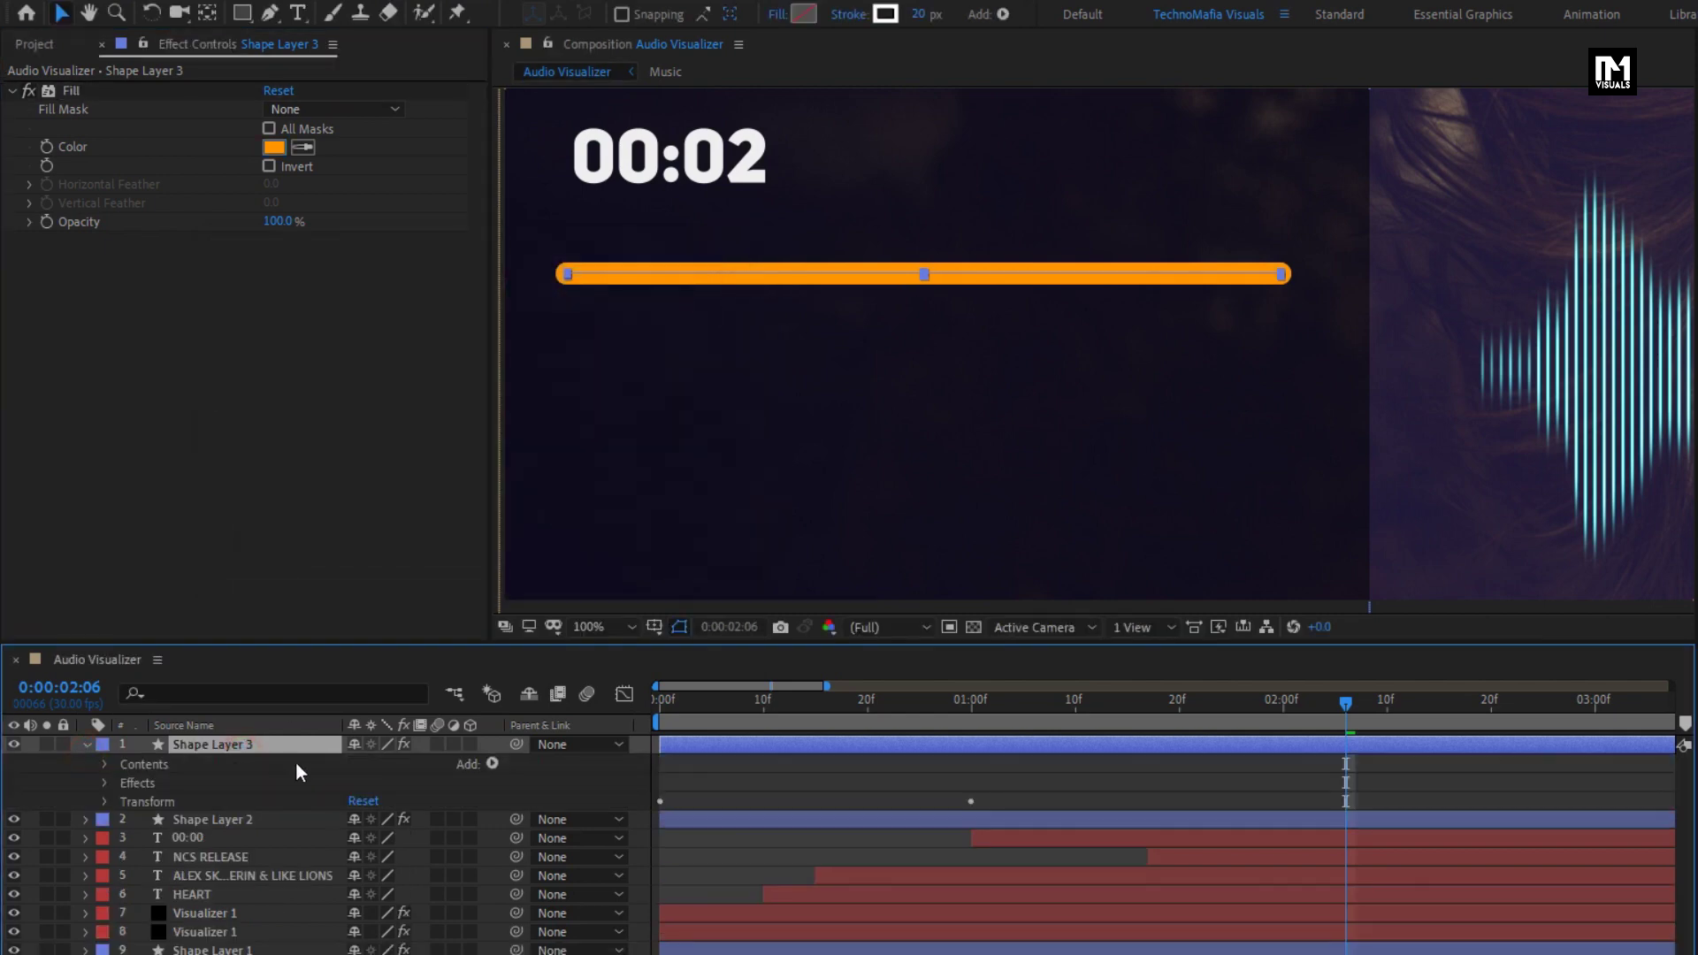
left_click(492, 763)
left_click(585, 645)
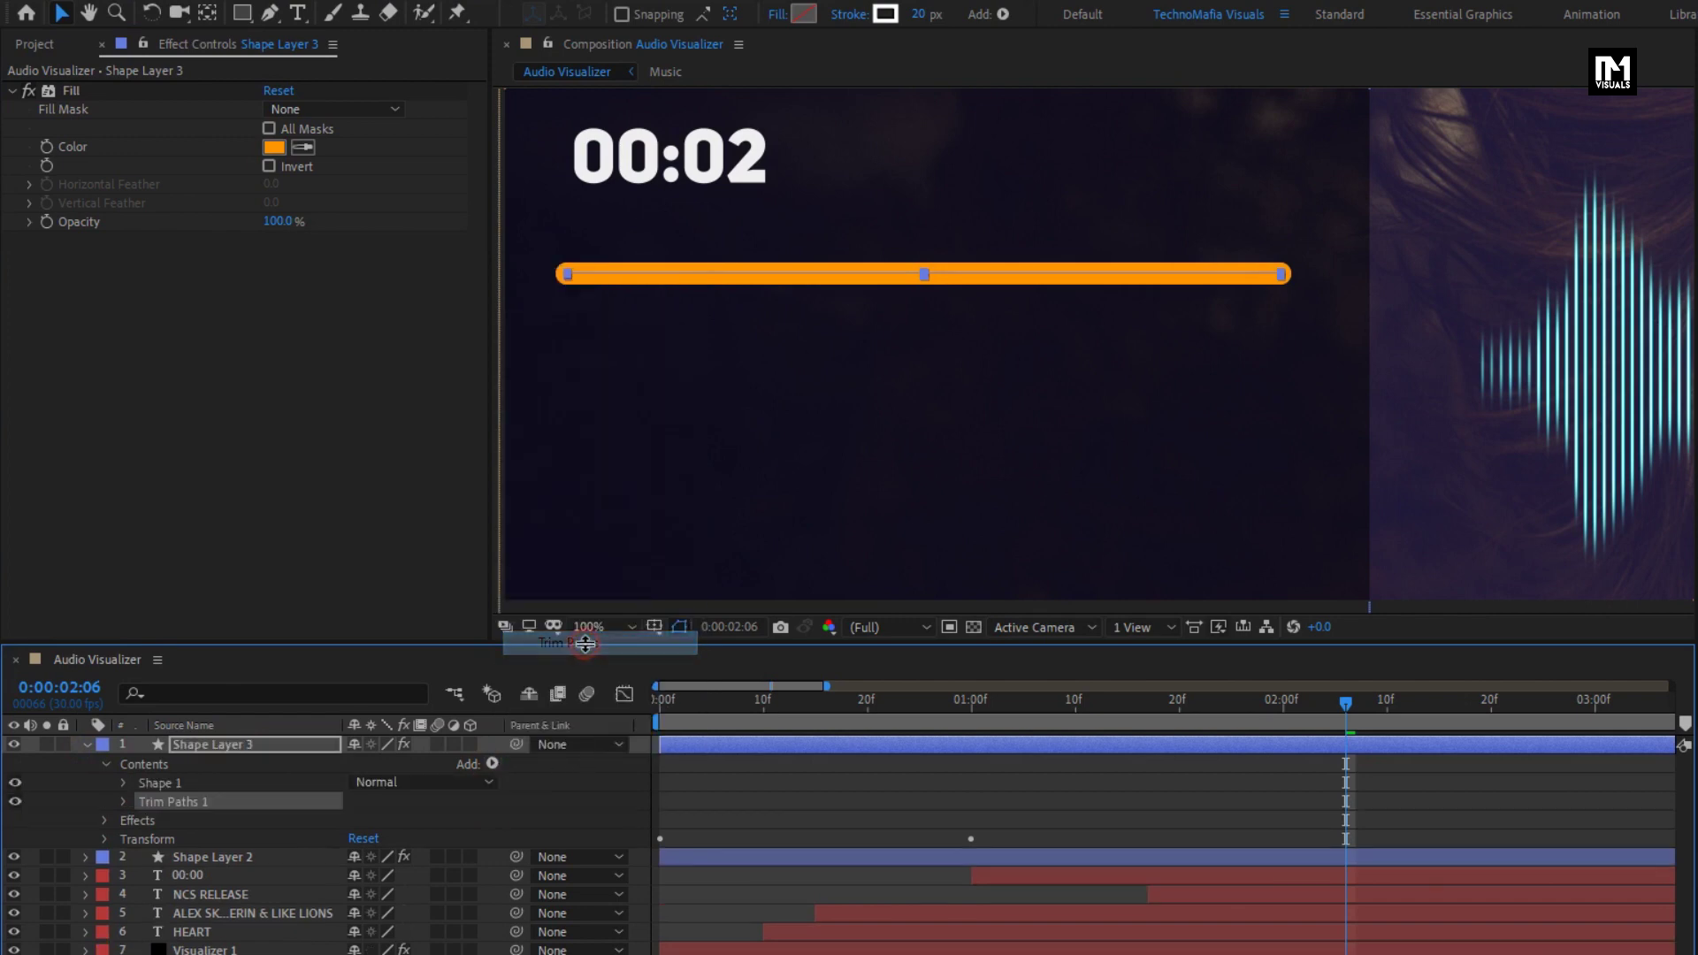
left_click(124, 802)
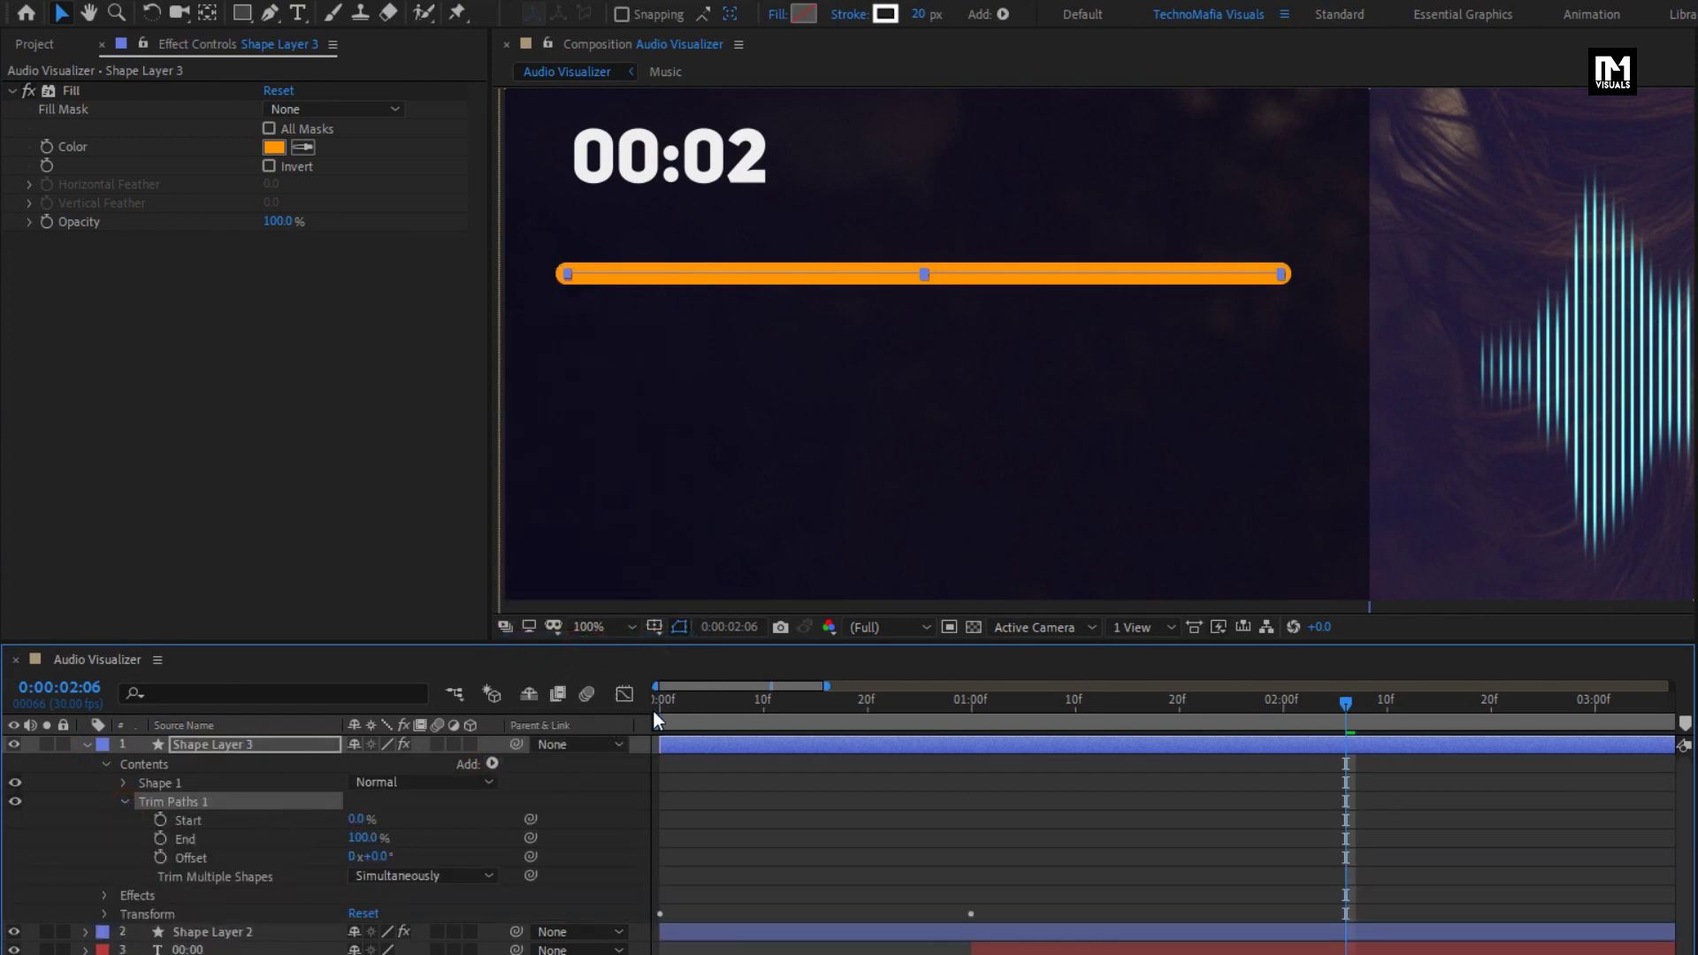
- Keyframe Shape Layer 3's Trim Paths End from 0% at 0s to 100% at the comp end
left_click_drag(826, 685, 1680, 687)
left_click(1668, 703)
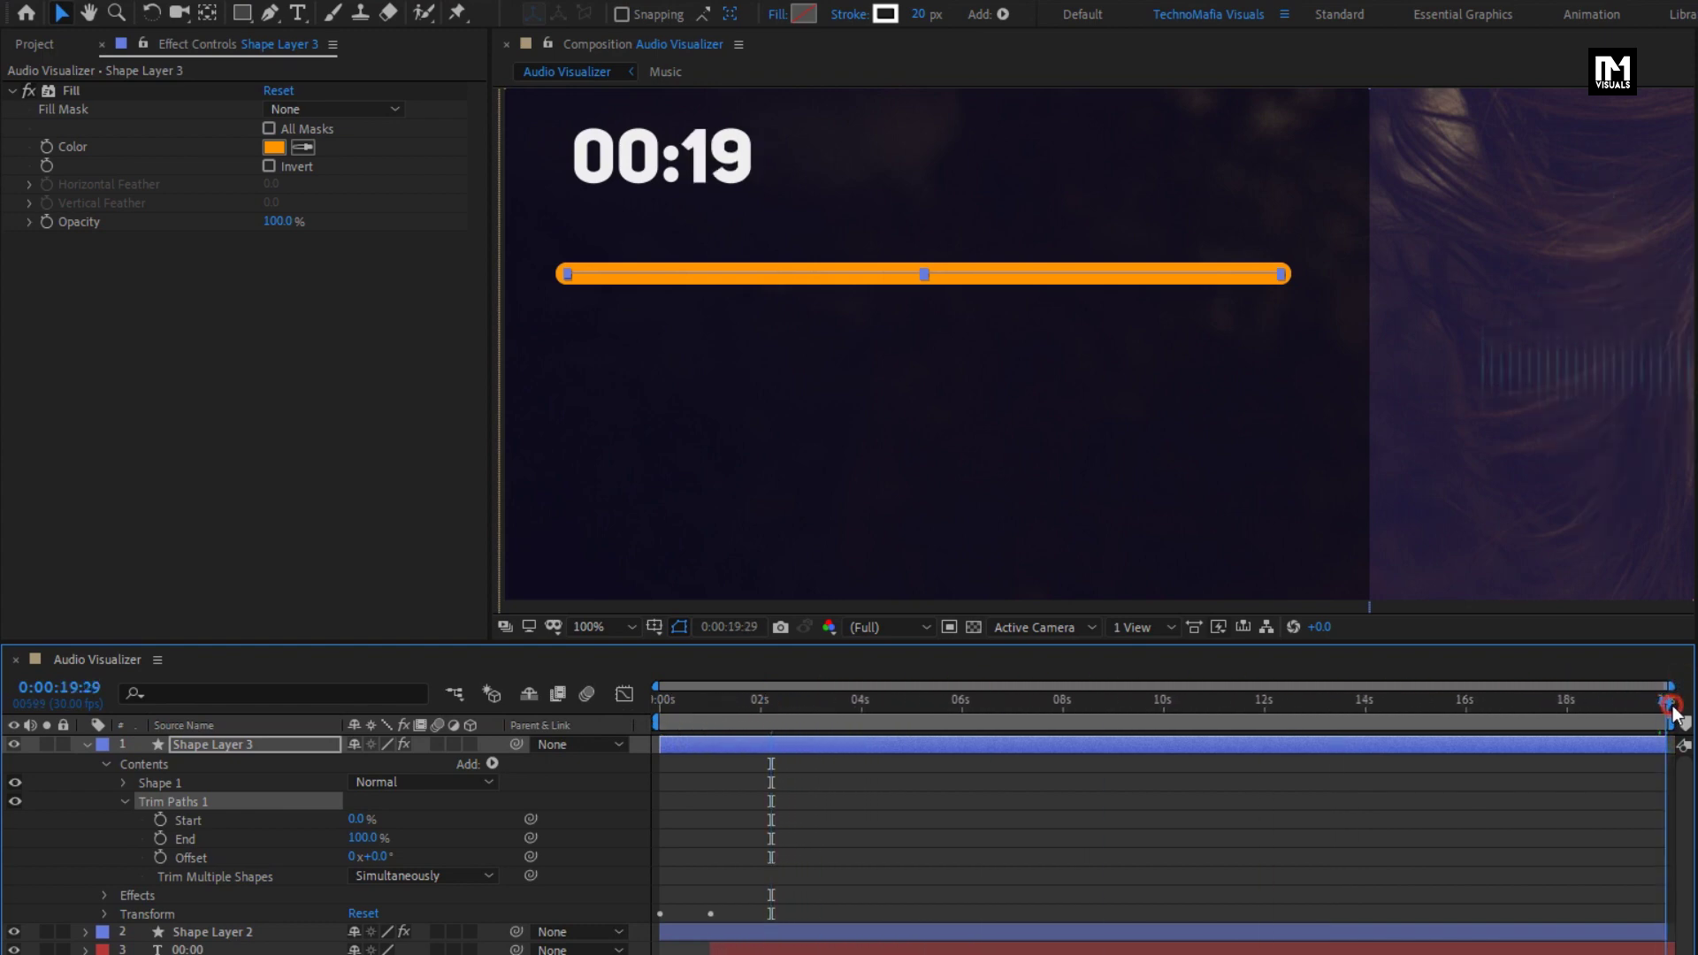
left_click(160, 838)
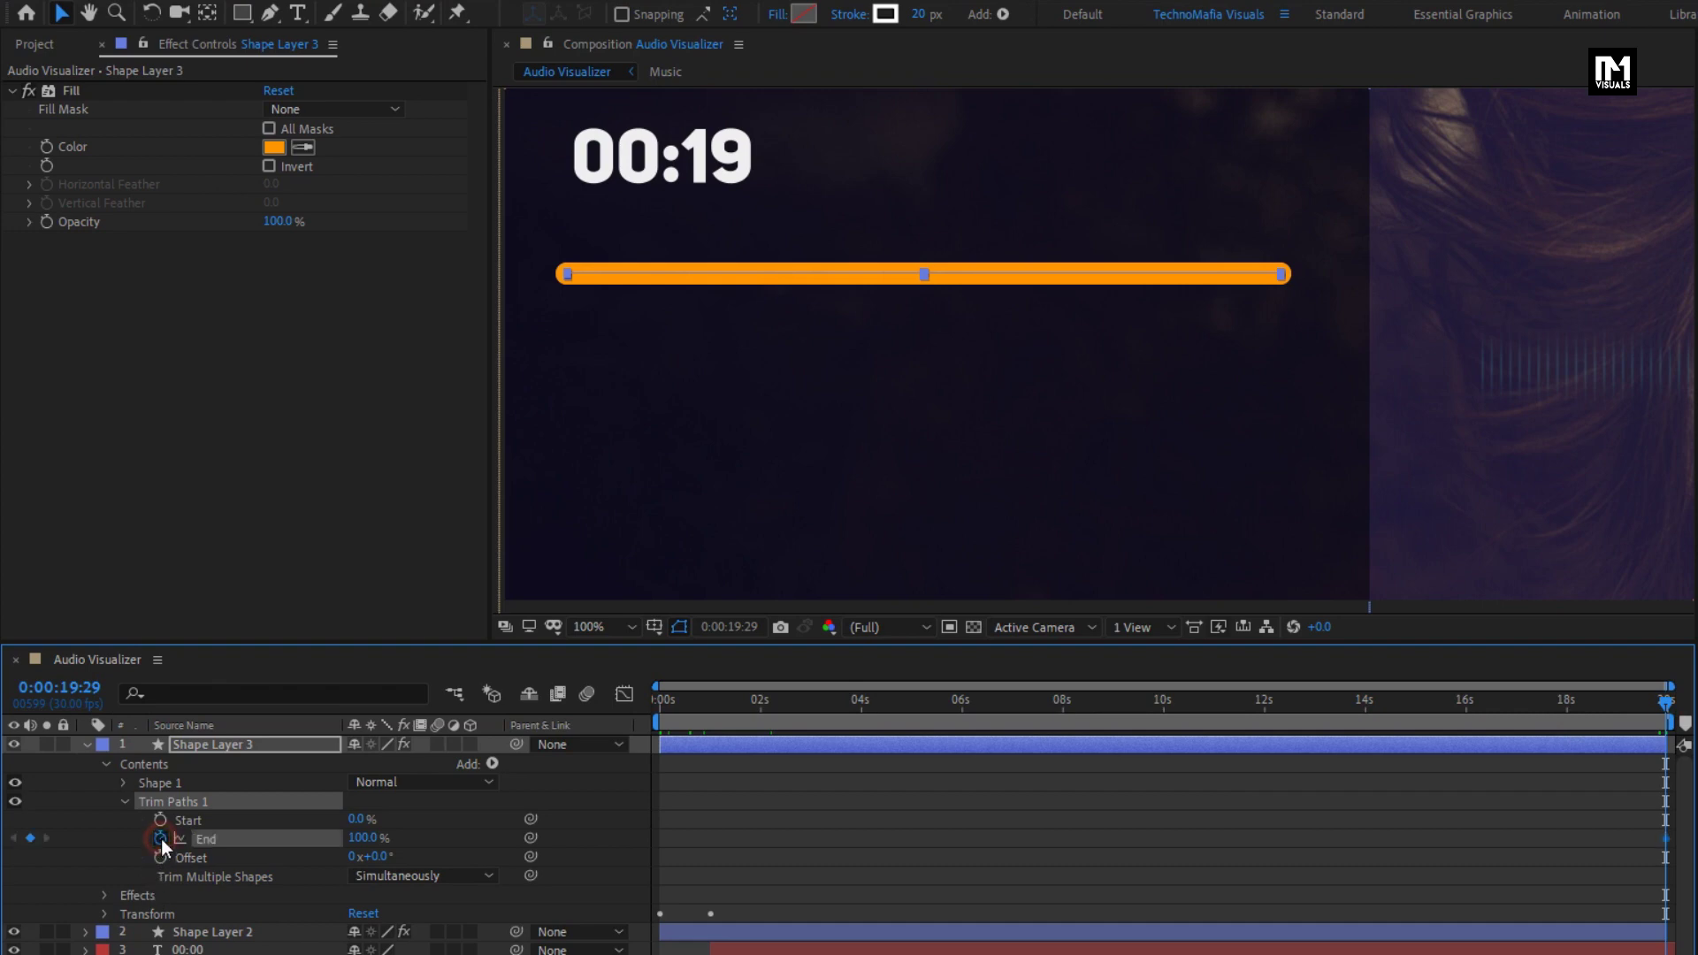
left_click(666, 714)
left_click_drag(365, 840, 110, 846)
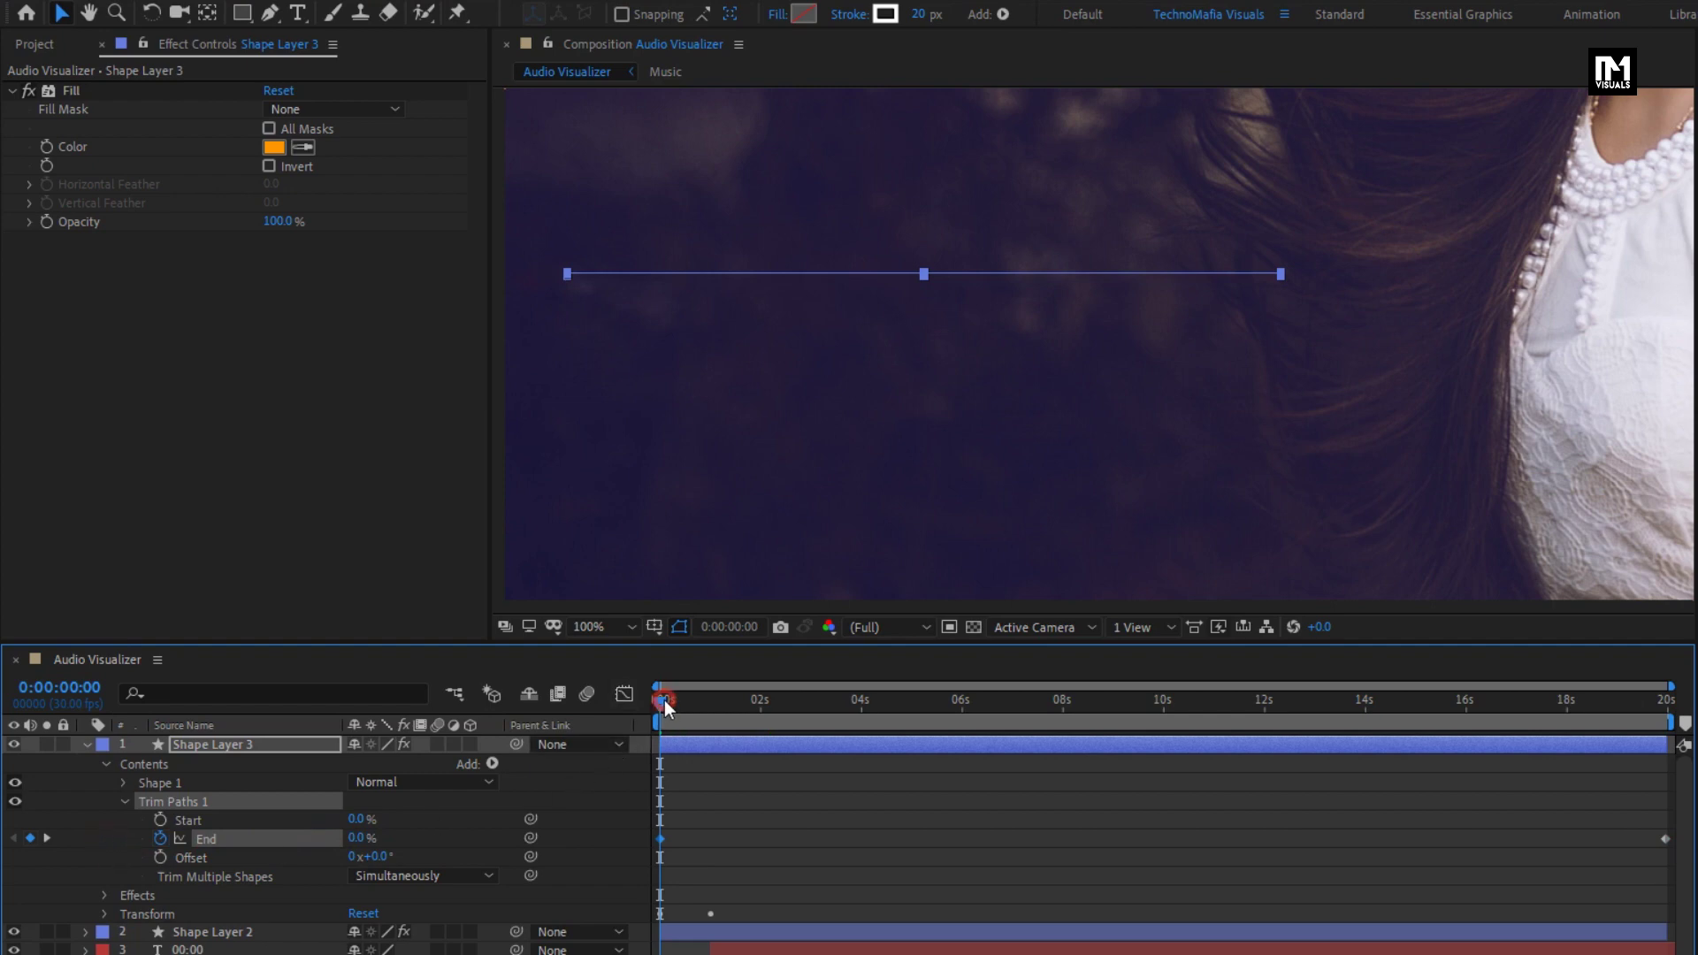
left_click_drag(664, 701, 1011, 703)
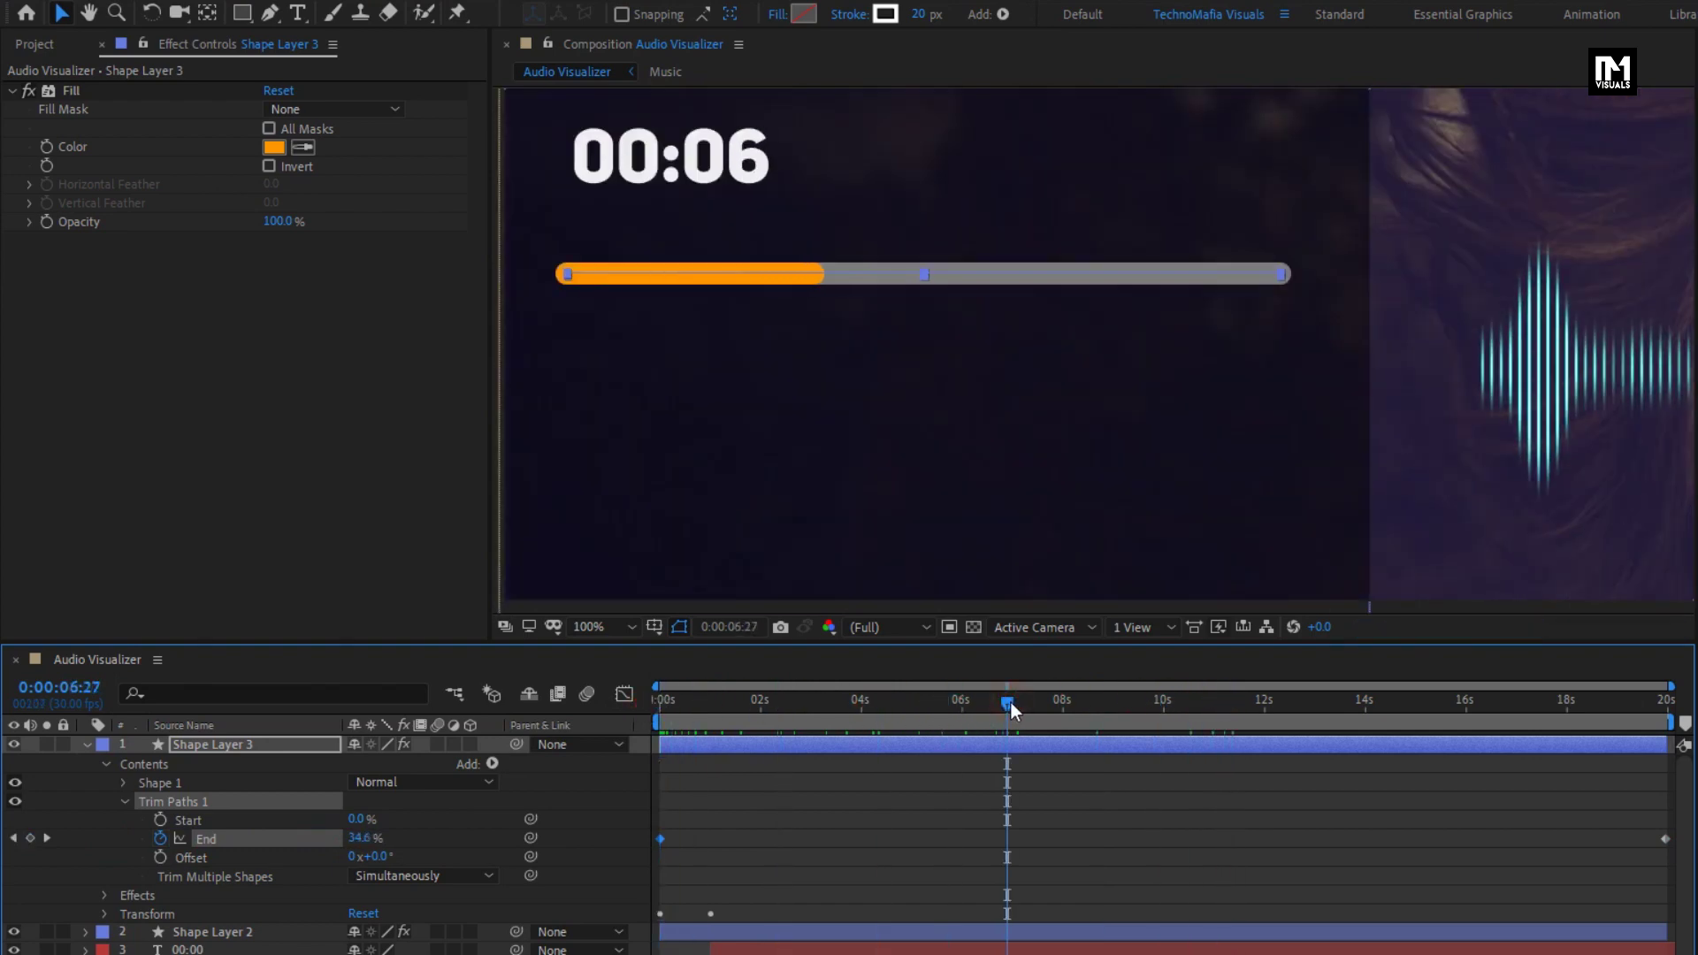
left_click(87, 744)
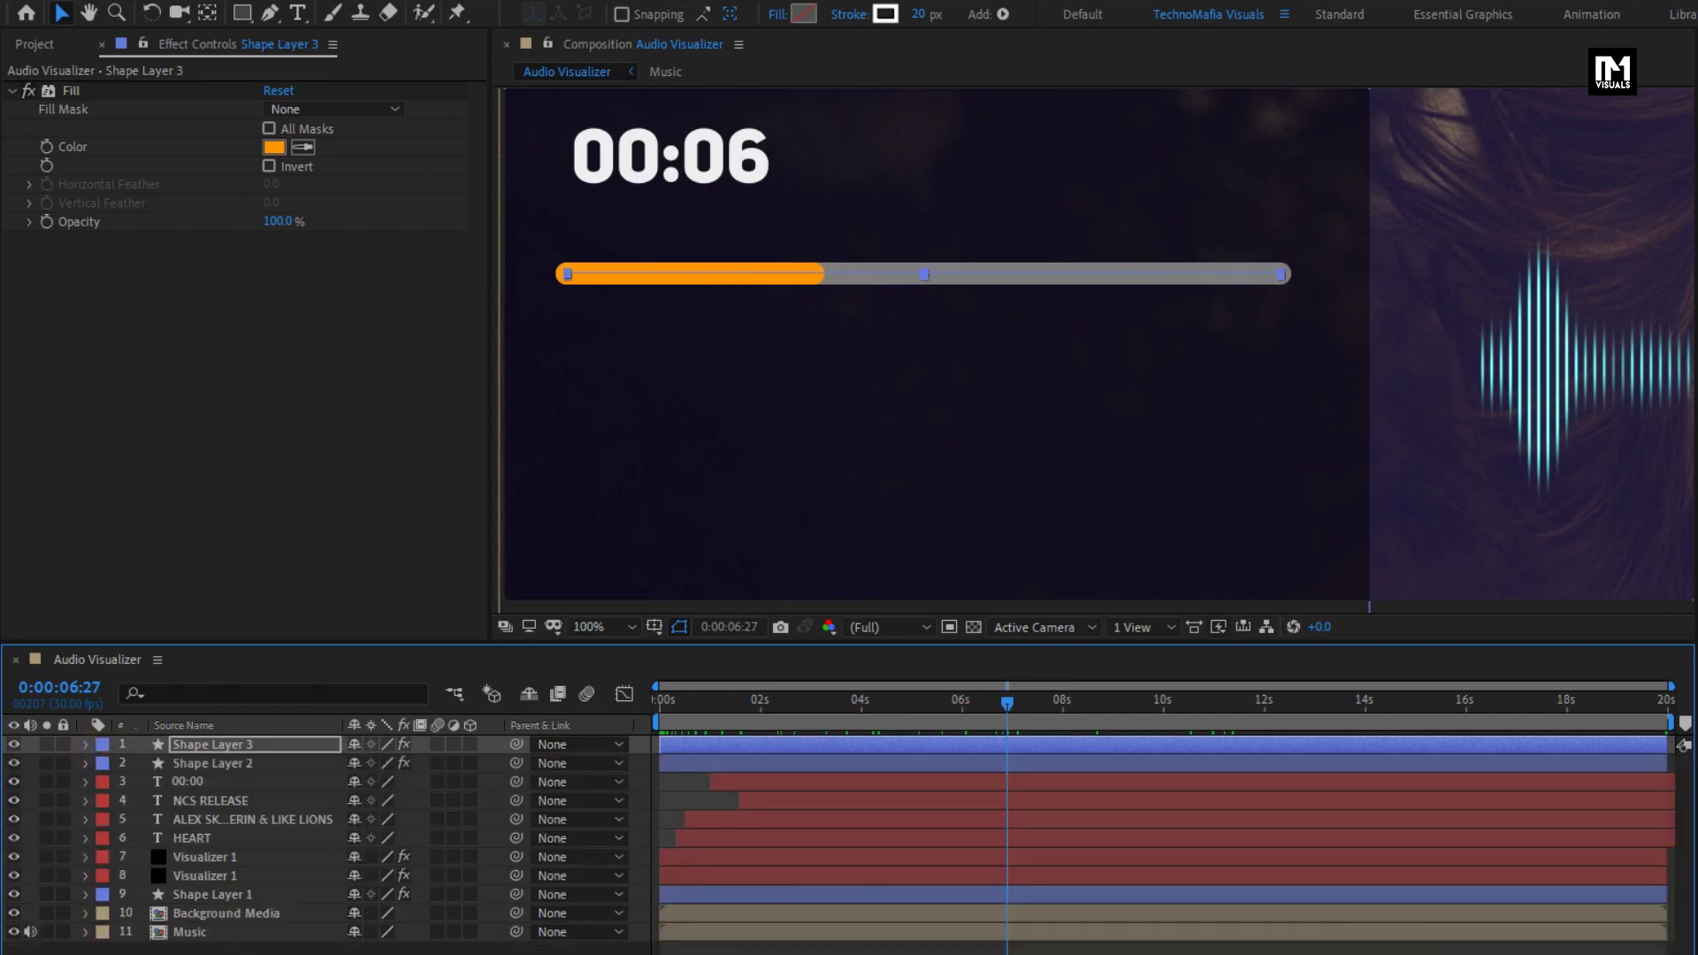
- With the Rectangle tool, set new shapes to a solid white fill and no stroke
key("F2")
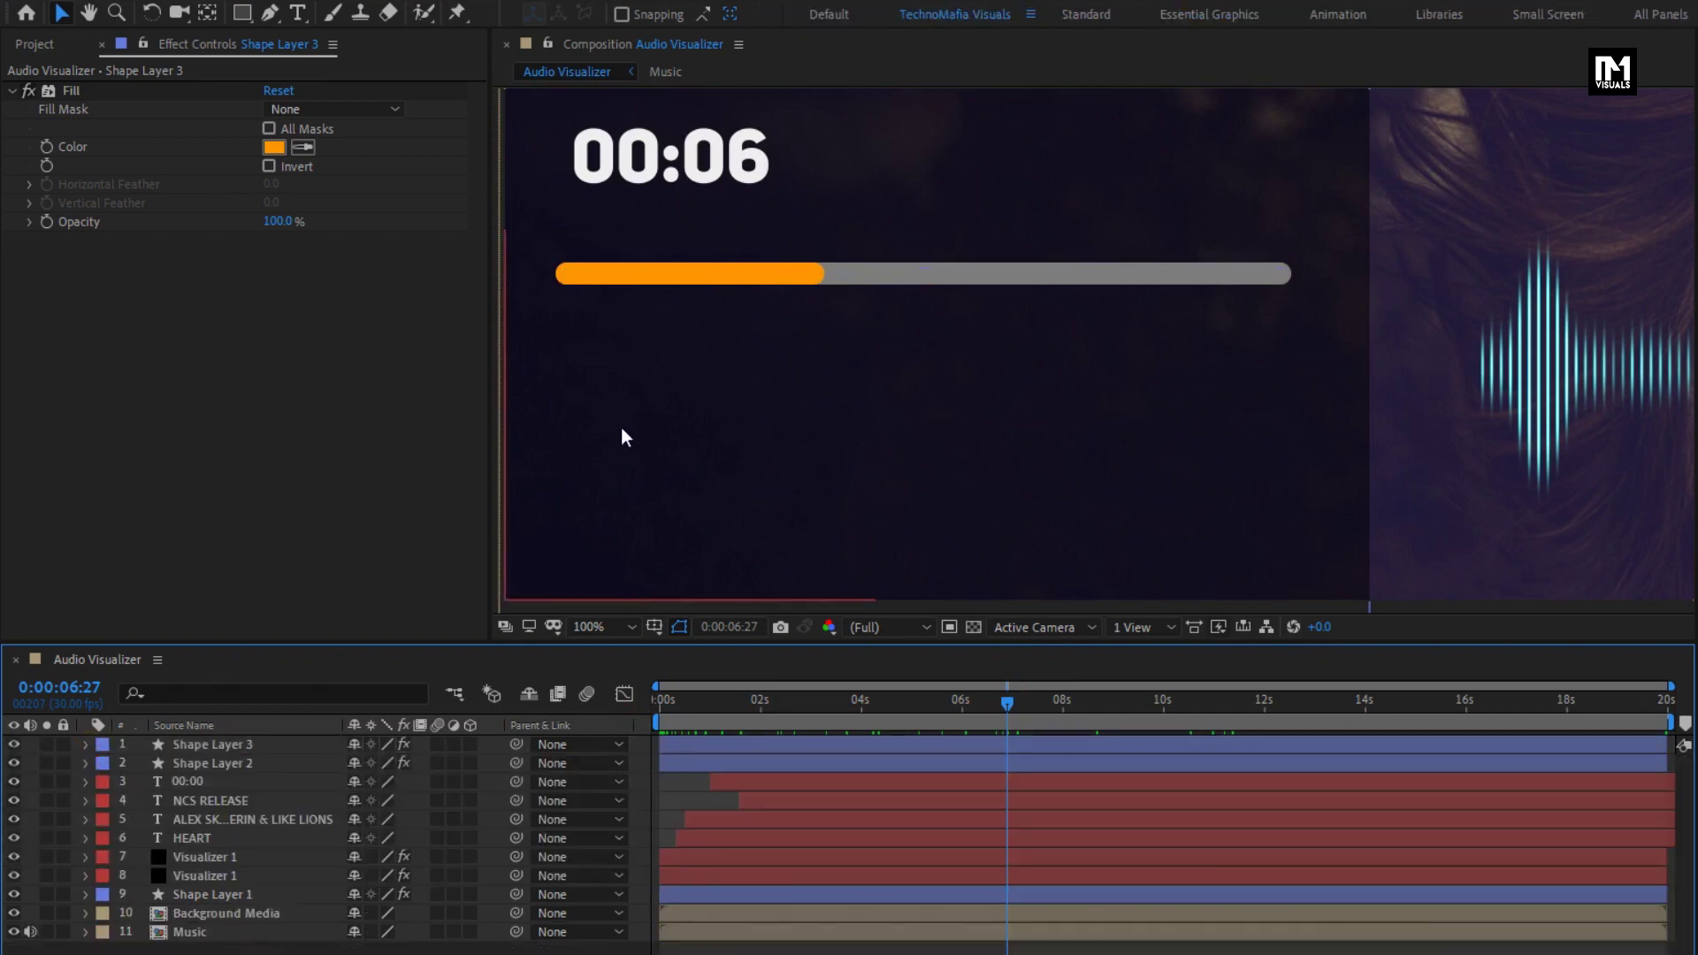
left_click(244, 16)
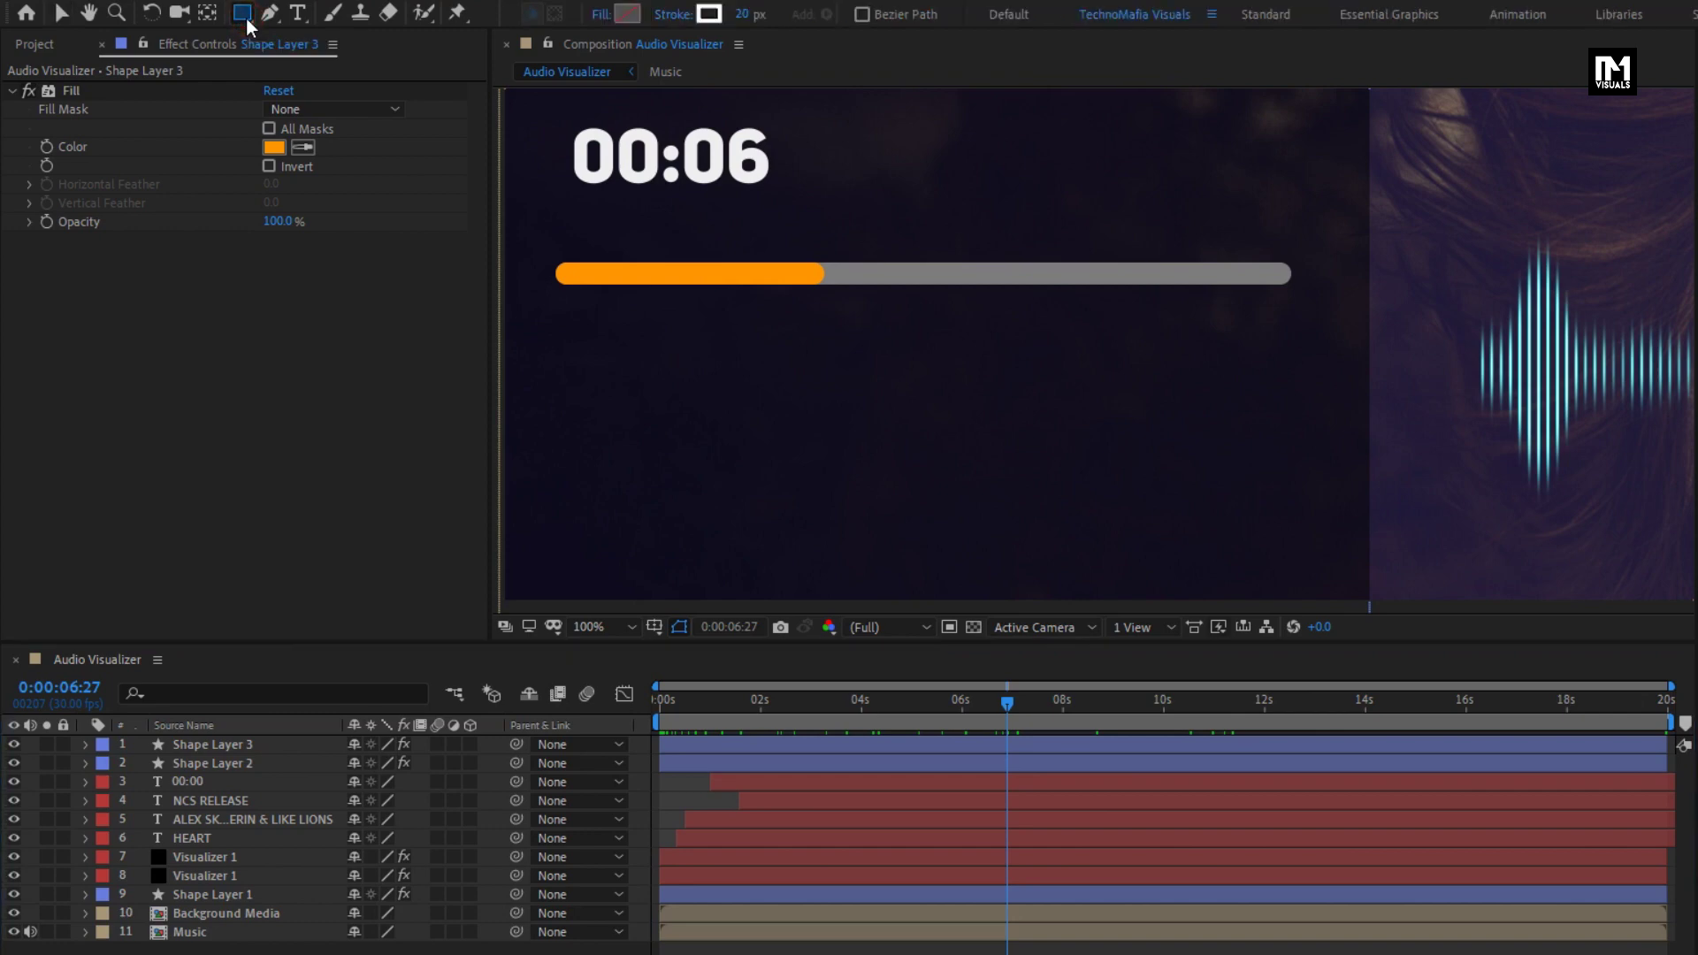
left_click(601, 14)
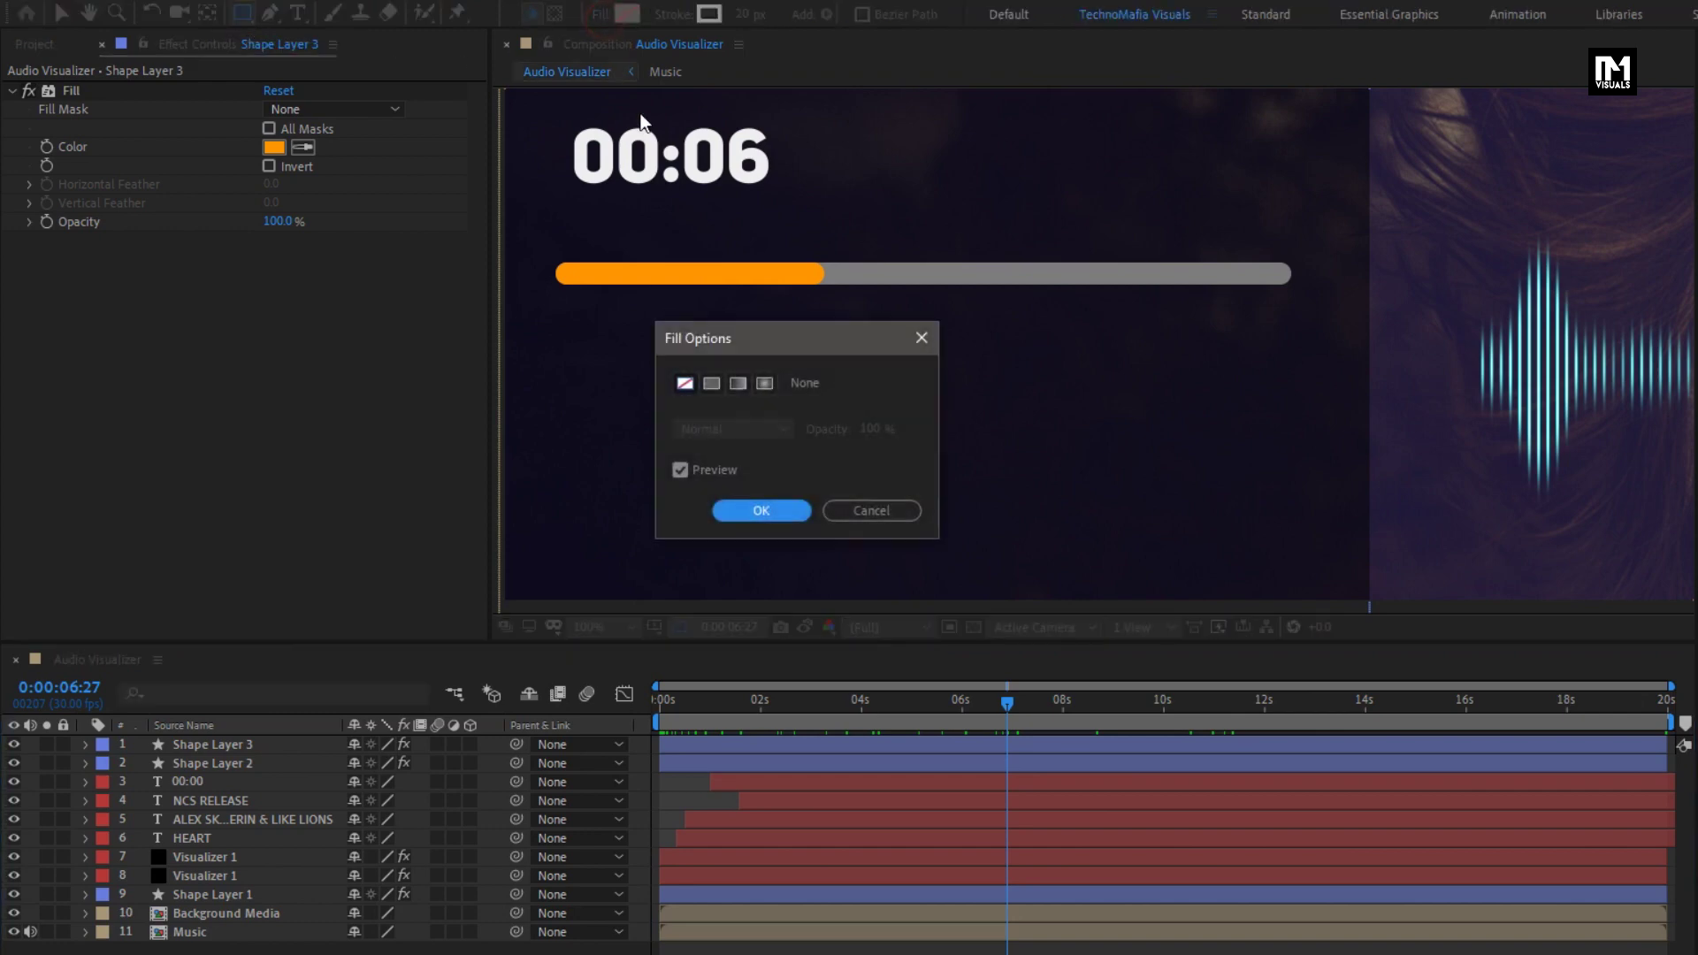
left_click(709, 388)
left_click(734, 513)
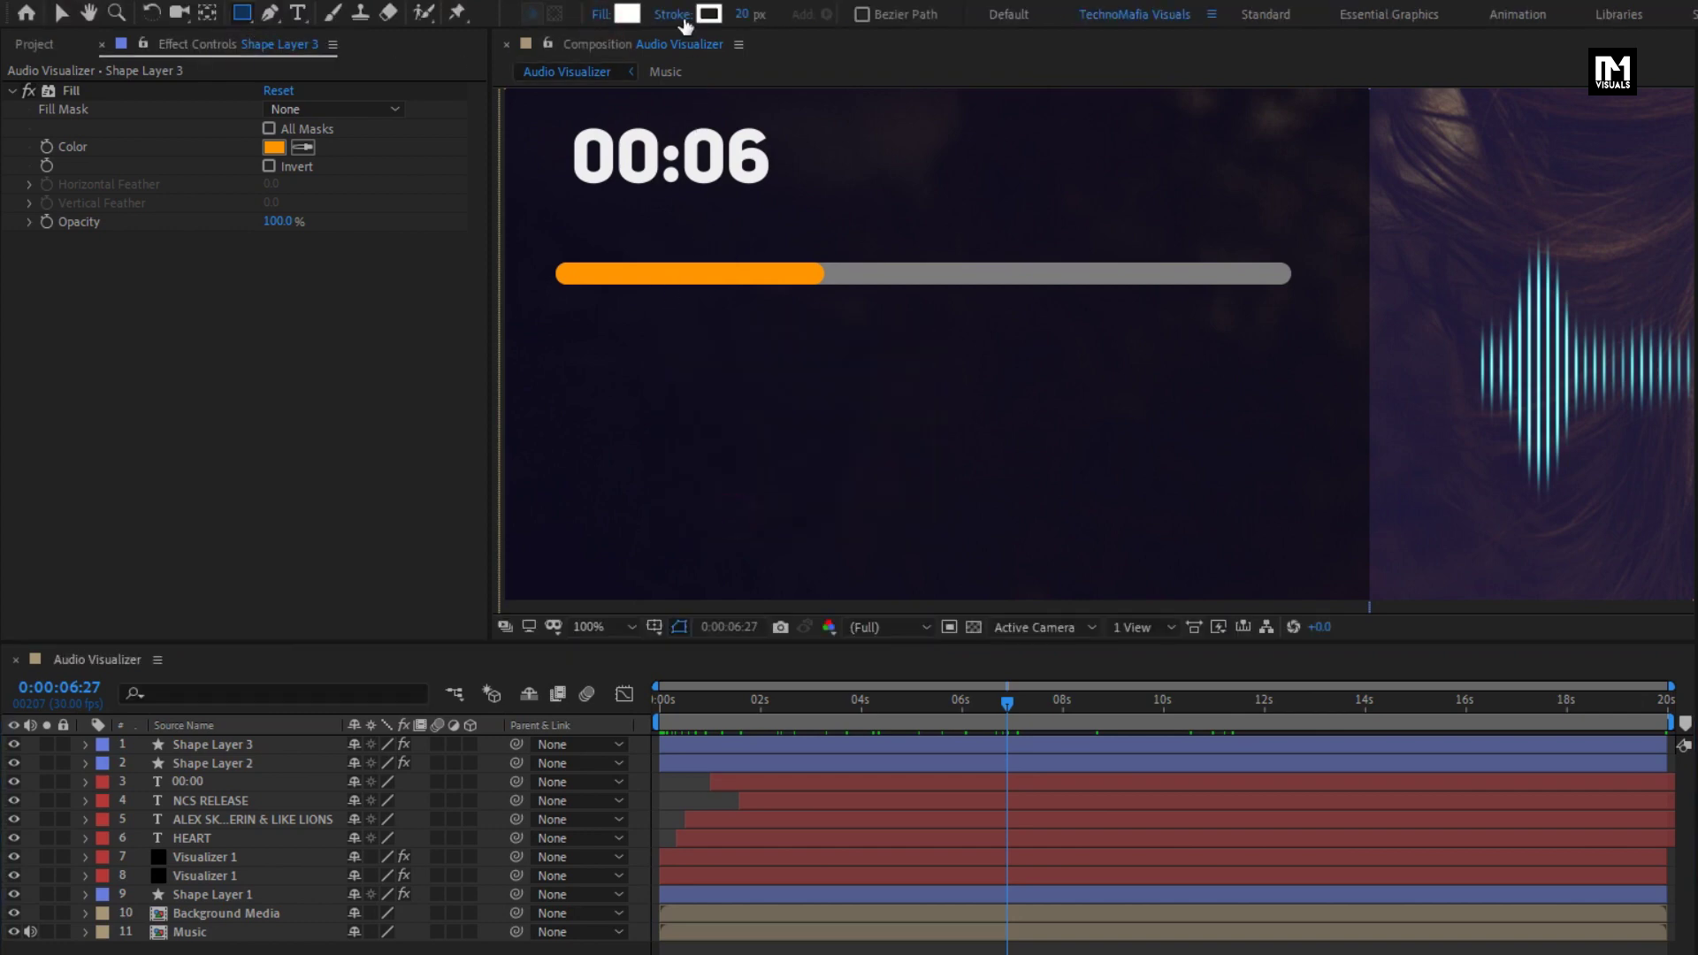
left_click(686, 21)
left_click(684, 385)
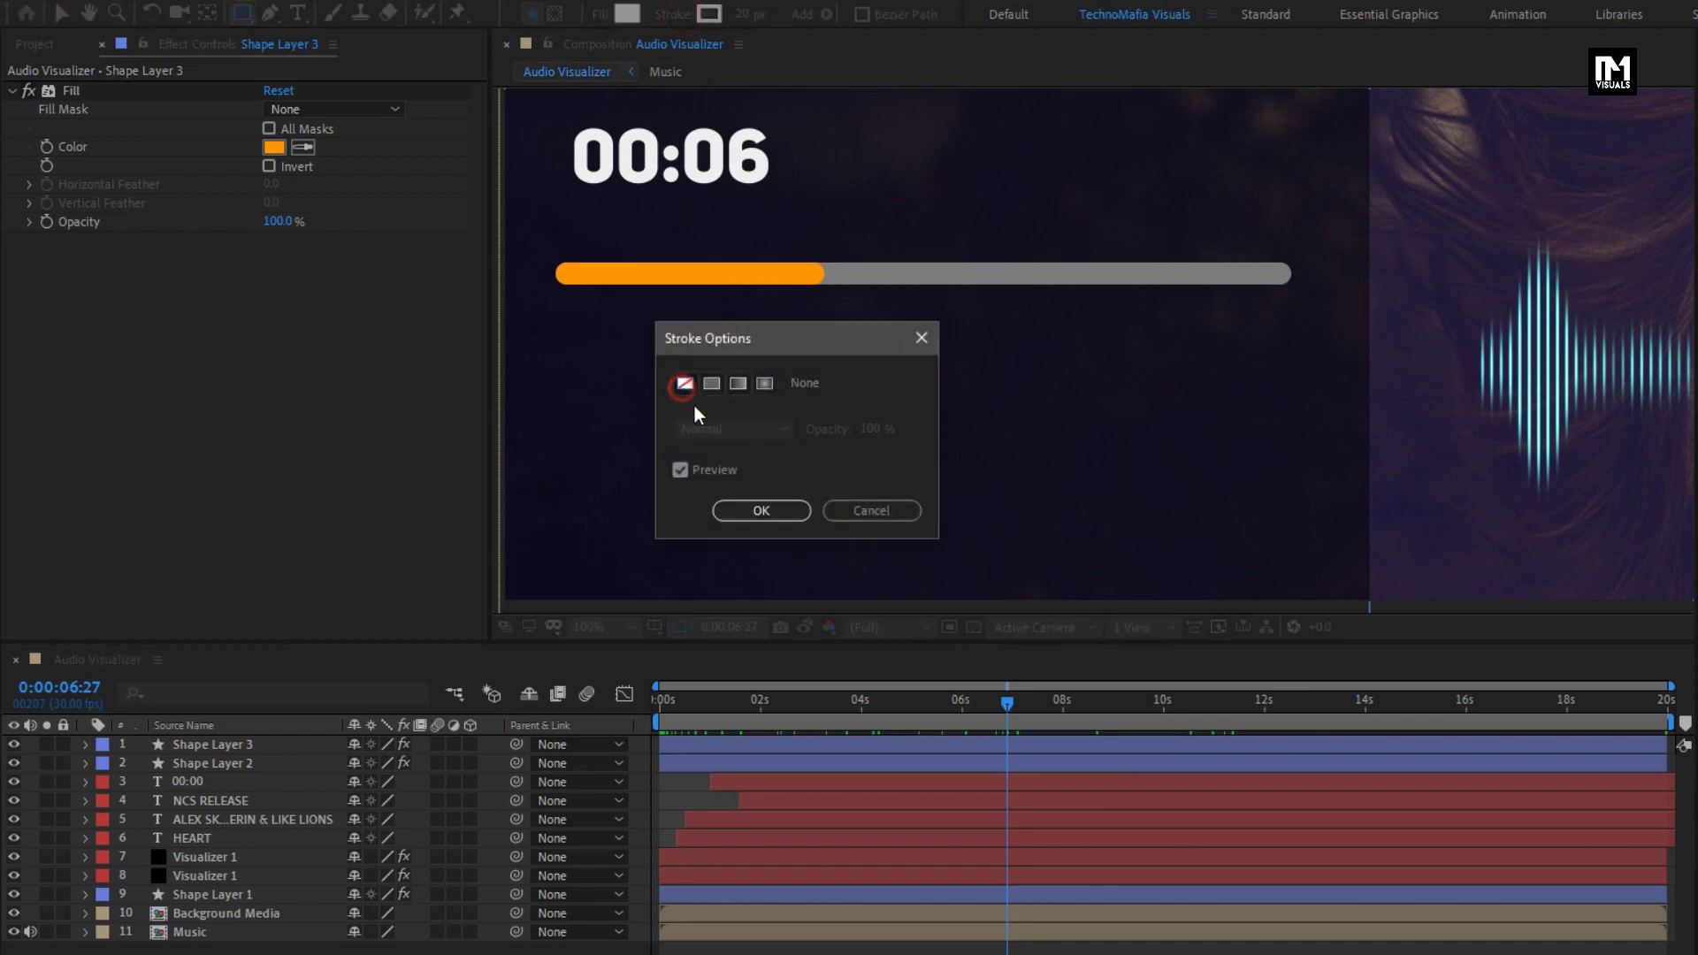
left_click(744, 512)
- Zoom to 400% on the bar's end, draw a test square there, then undo it
key("period")
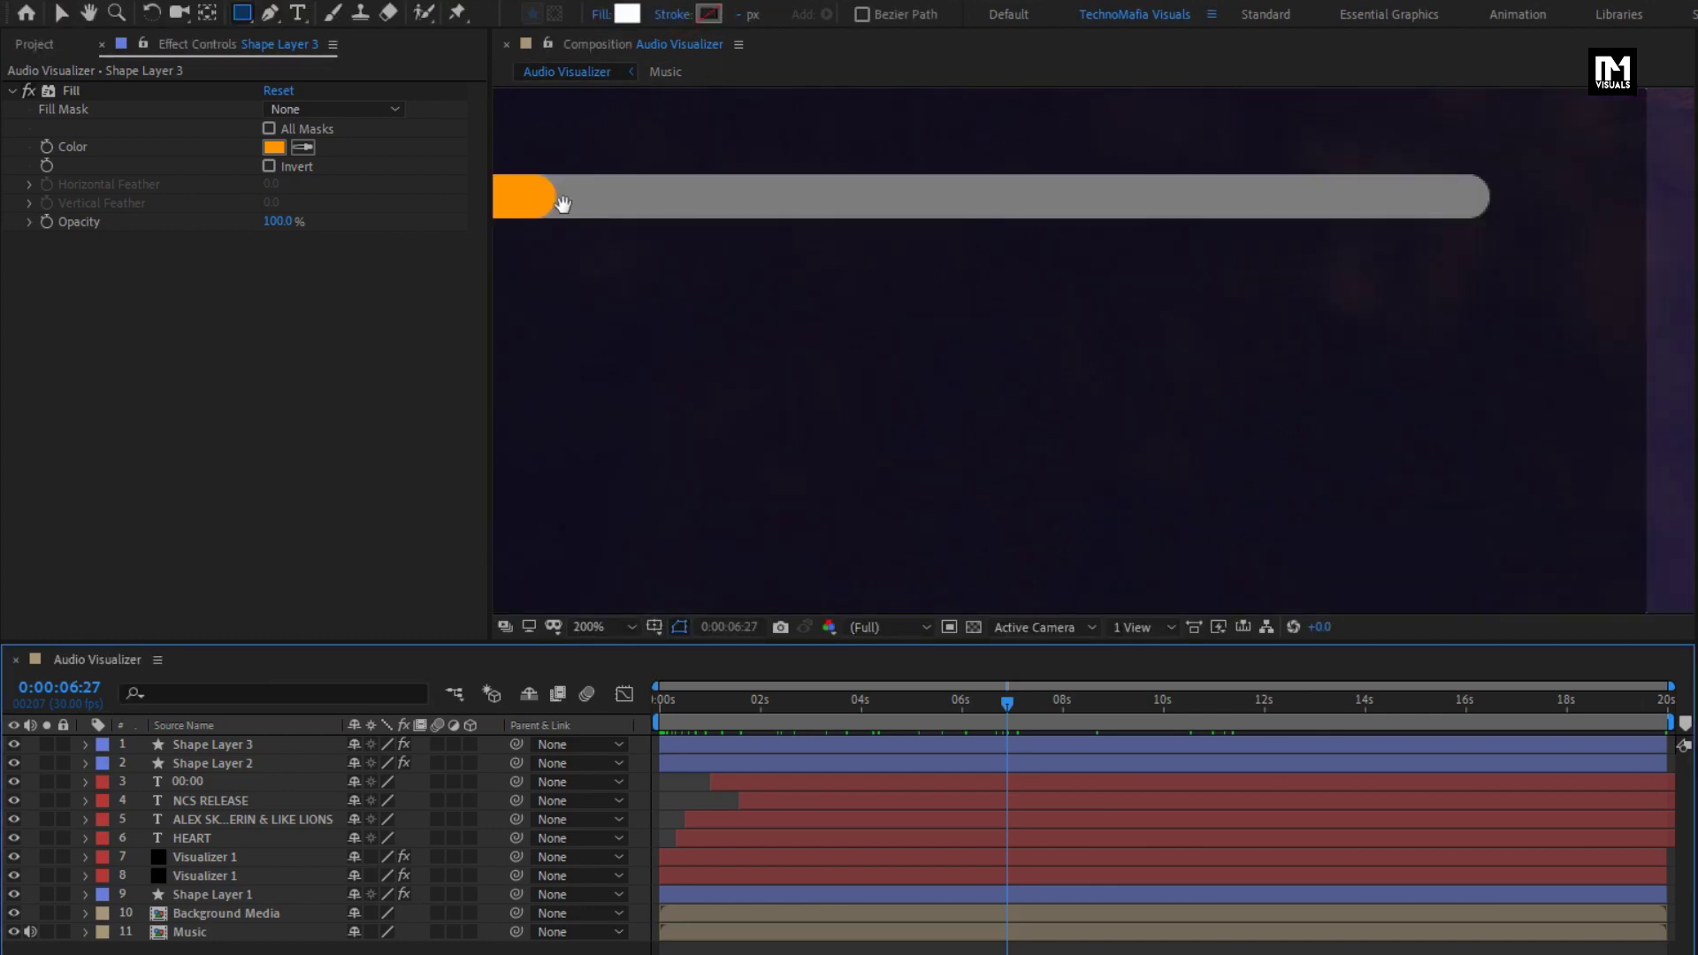
left_click_drag(562, 204, 981, 315)
key("period")
left_click_drag(776, 274, 940, 315)
left_click(902, 313)
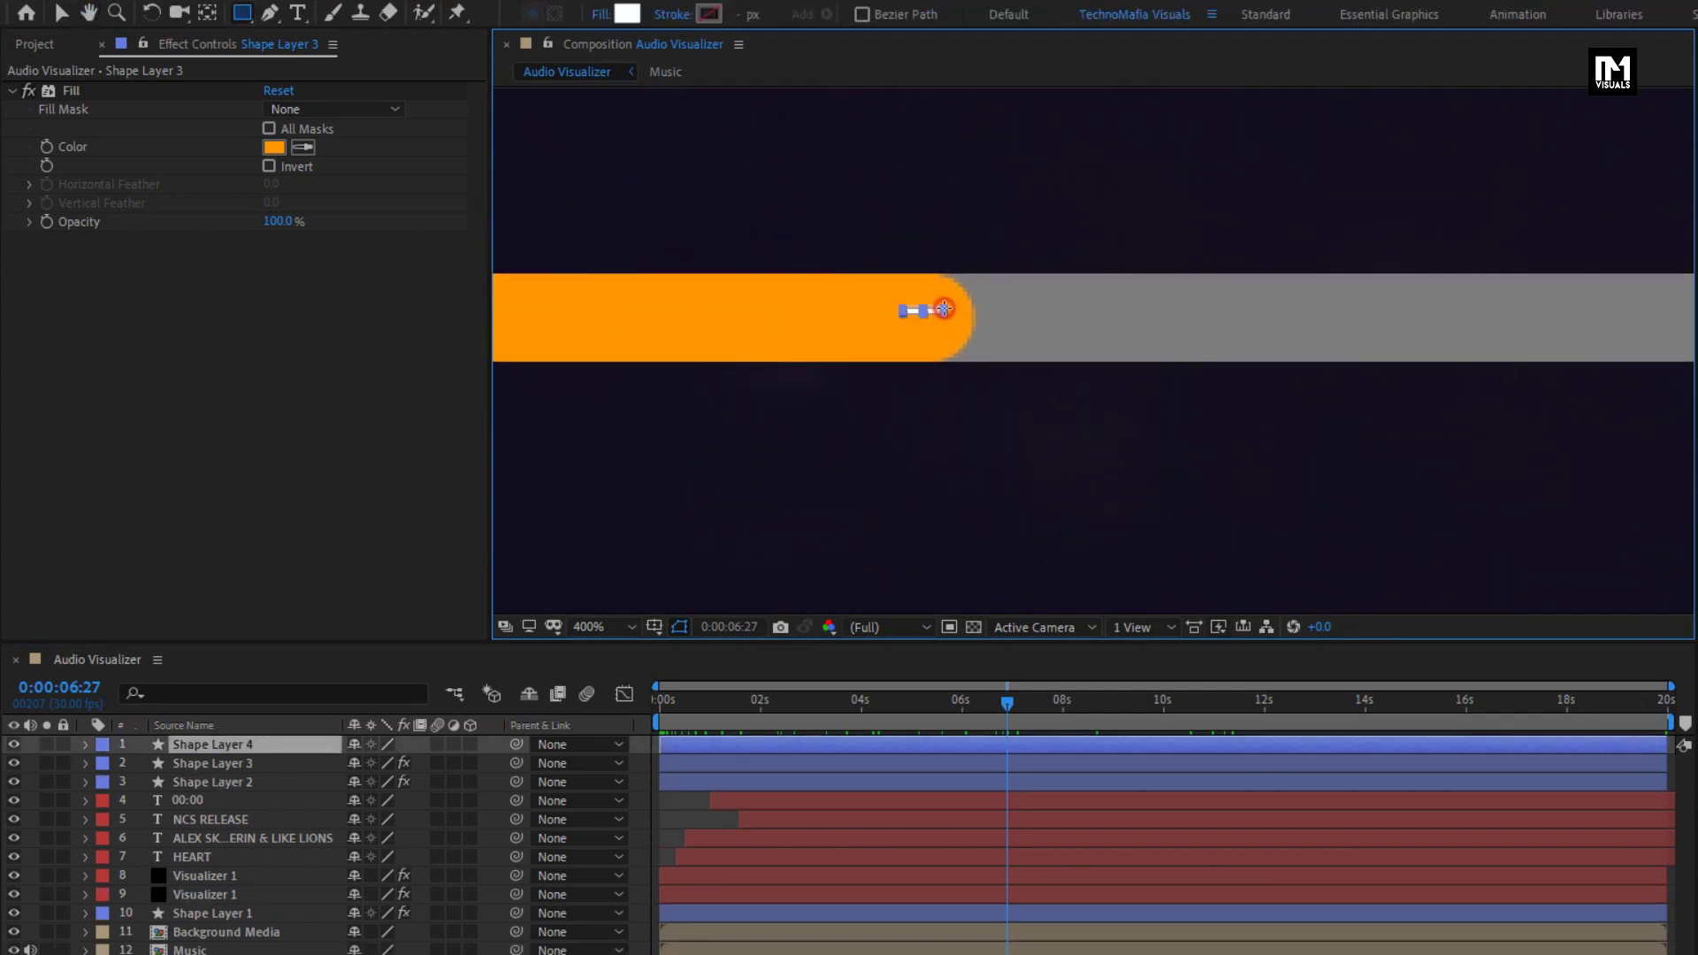
left_click_drag(943, 308, 967, 309)
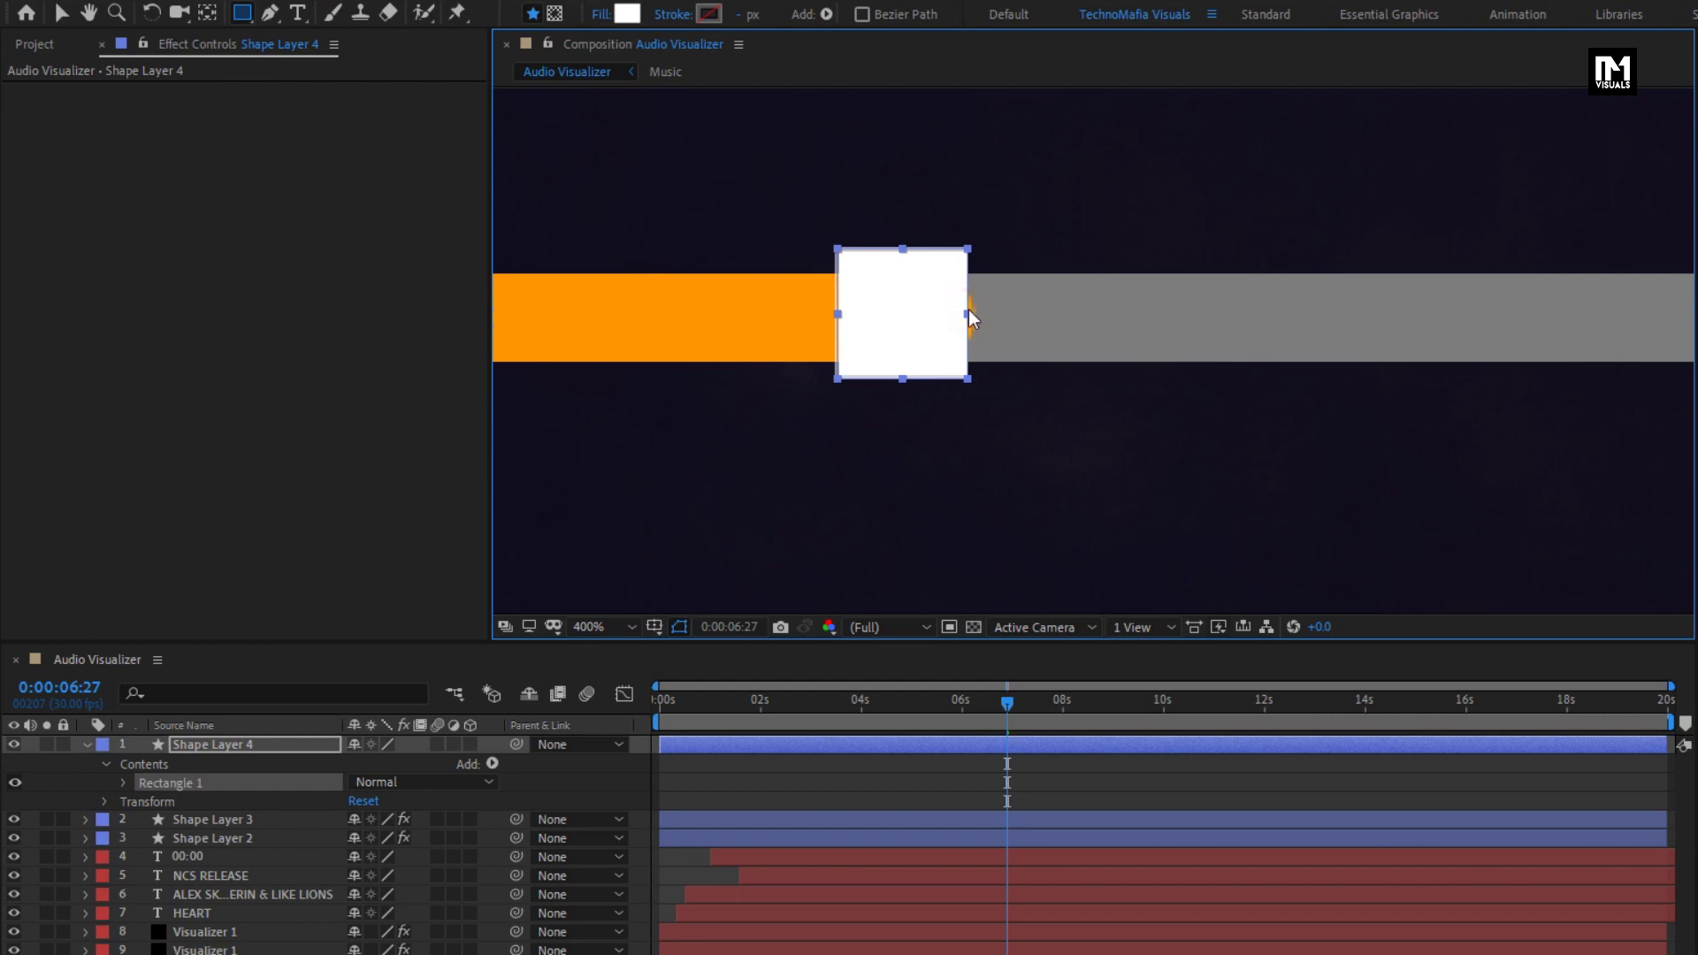
key("ctrl+z")
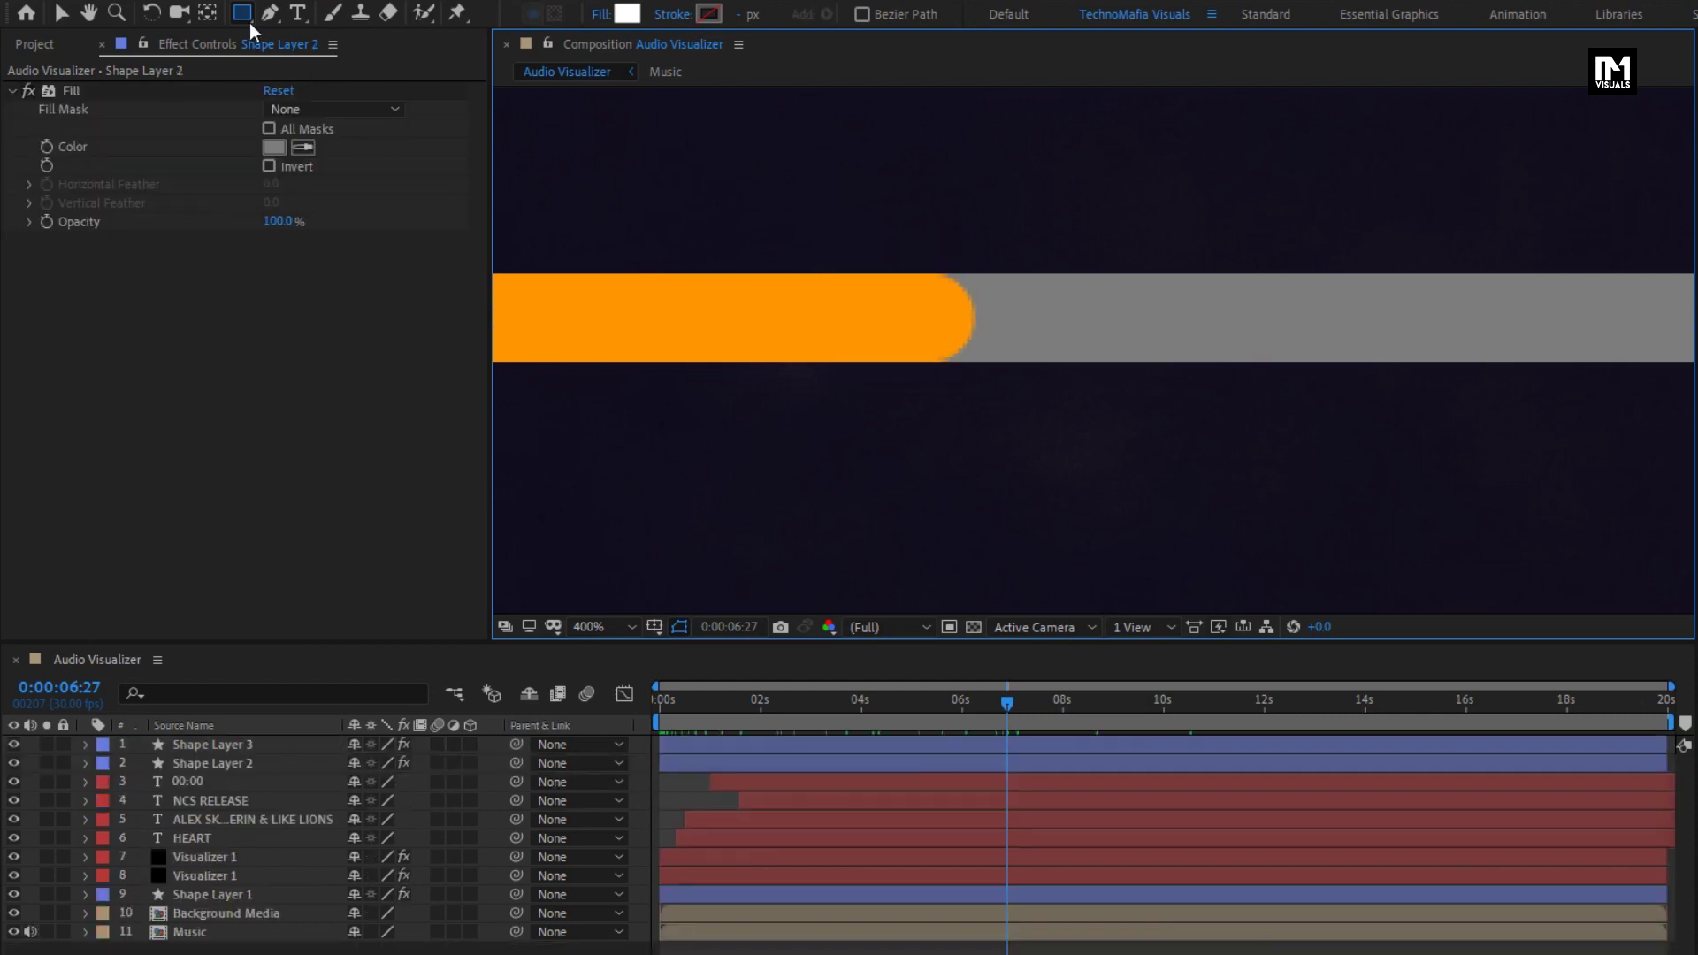
- Draw a small white circle with the Ellipse tool on the bar's end
left_click(245, 18)
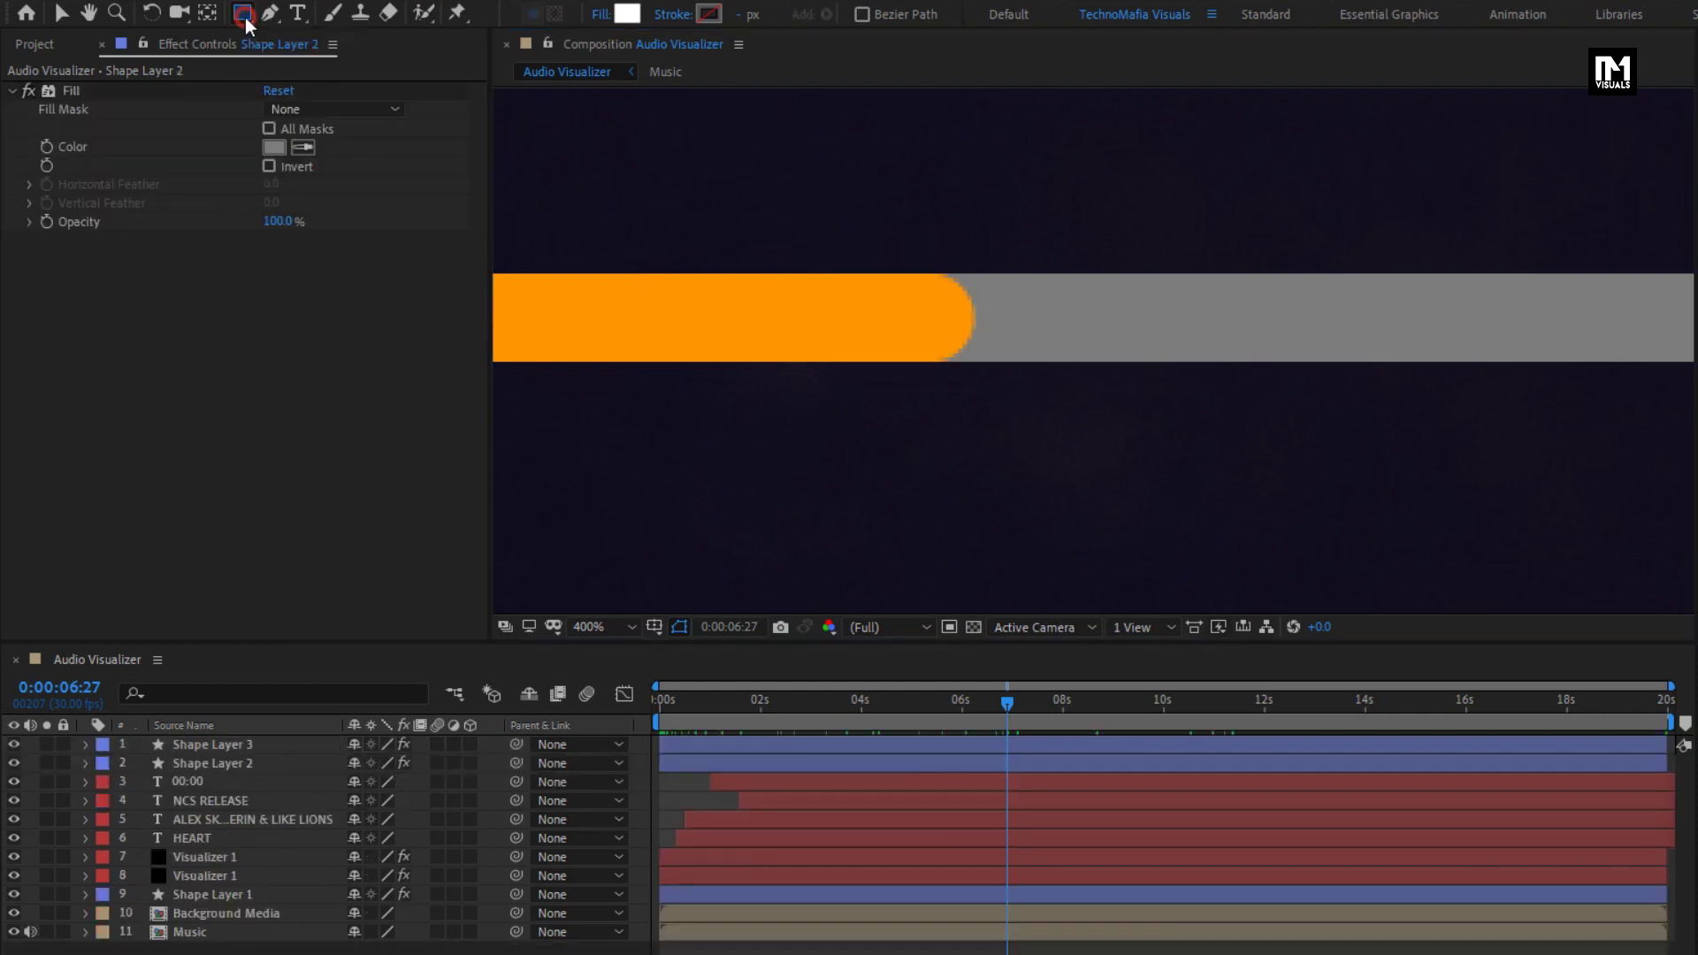
left_click(332, 63)
left_click_drag(898, 317, 973, 304)
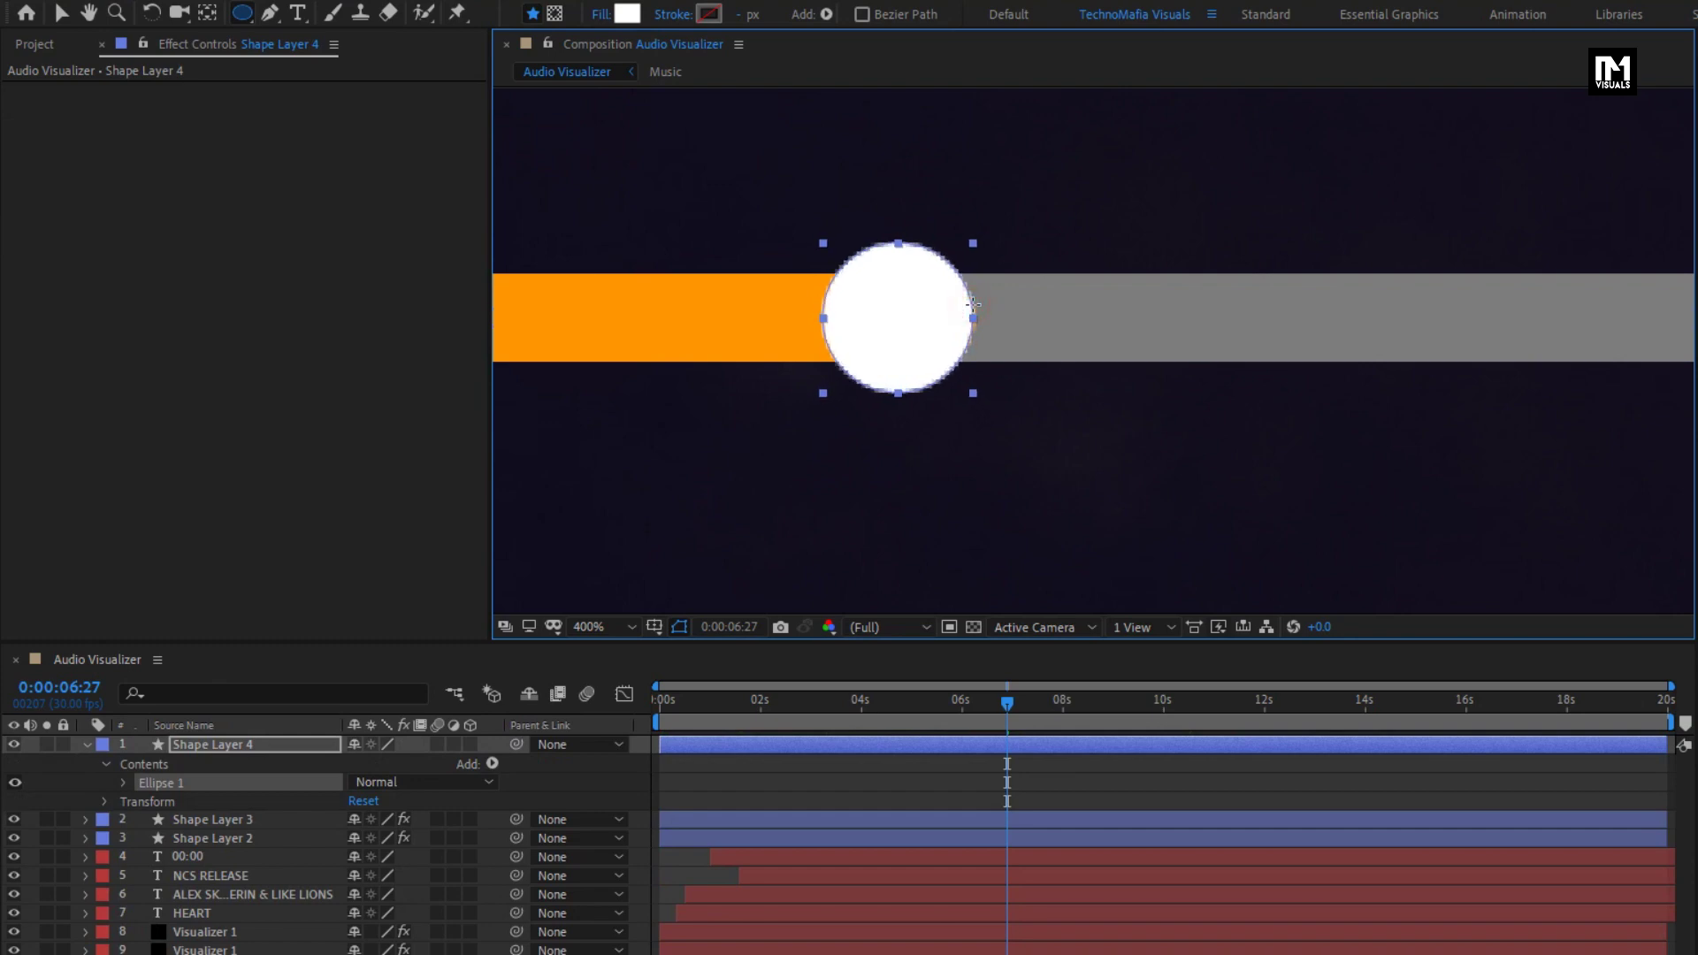
- Zoom back to 200% and move the circle to the progress bar's left start
key("v")
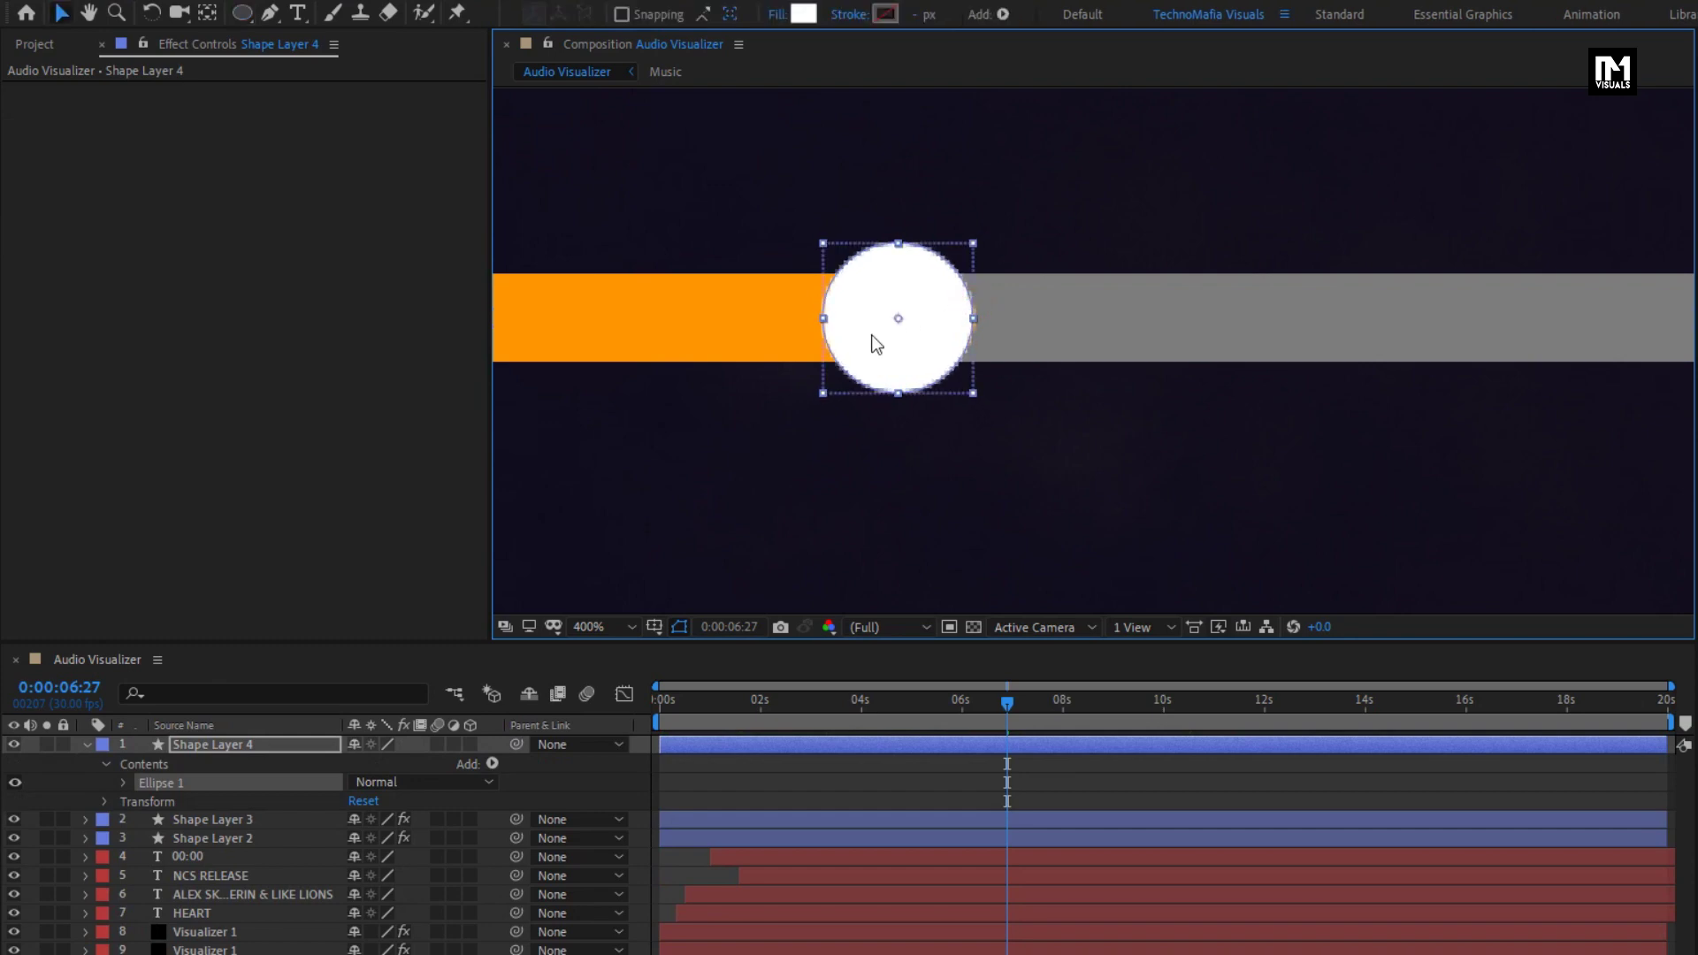
key("comma")
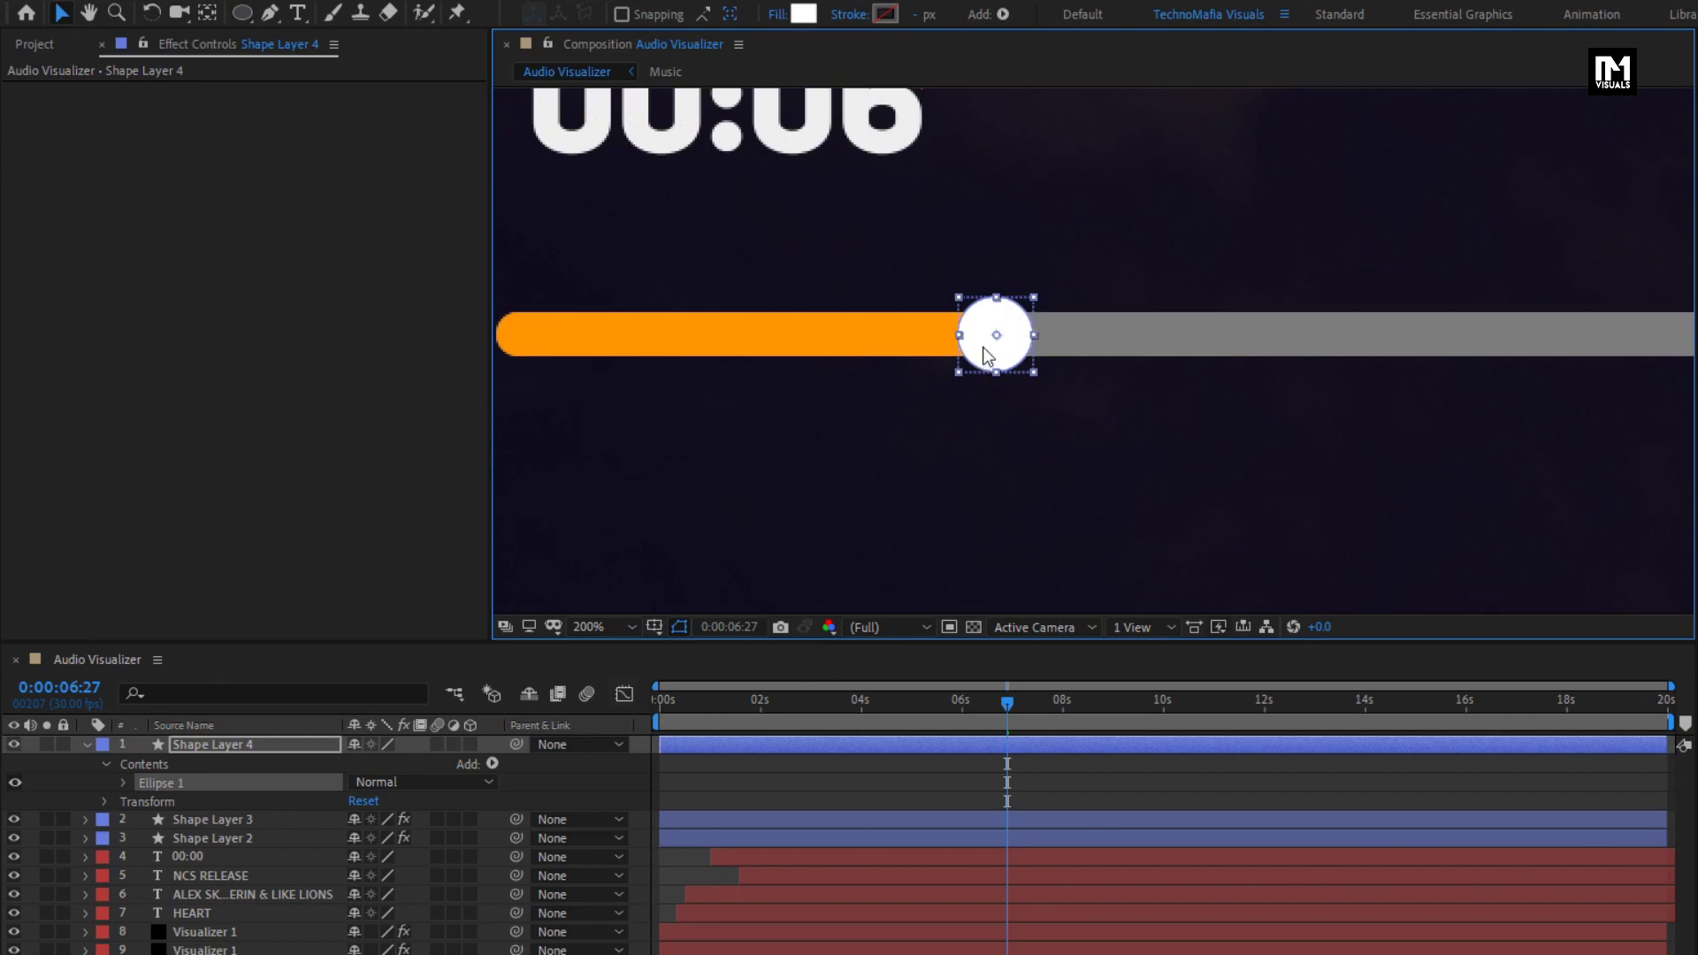
left_click_drag(988, 352, 523, 347)
left_click_drag(565, 428, 788, 428)
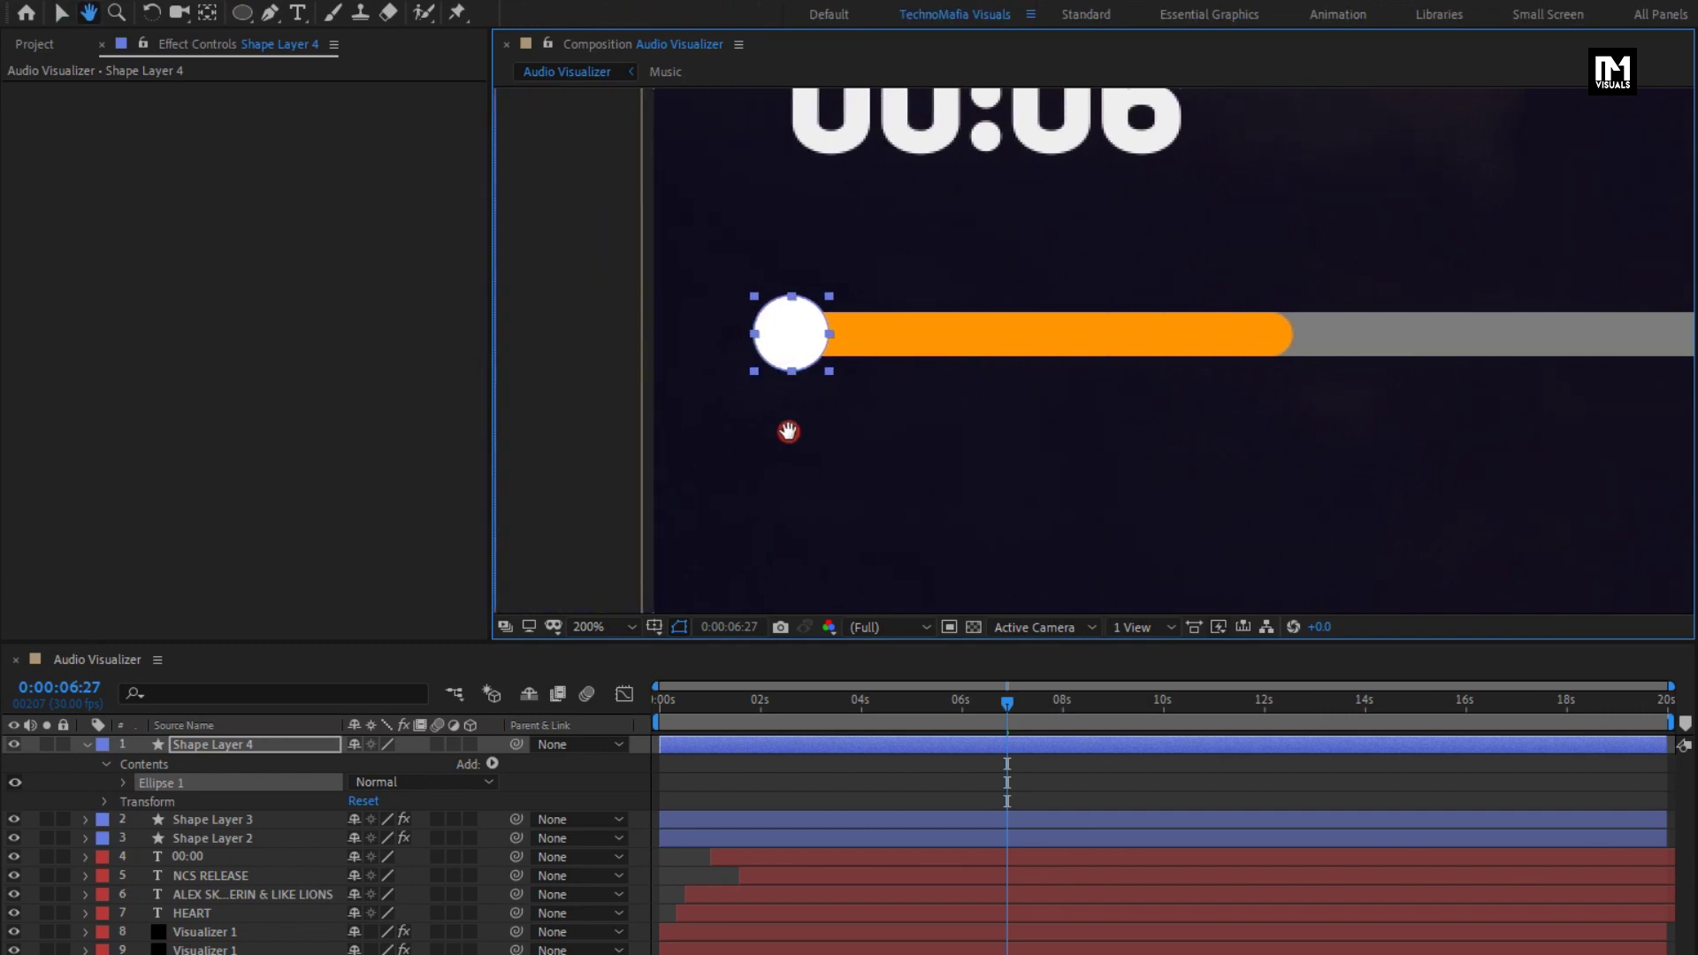
left_click(654, 704)
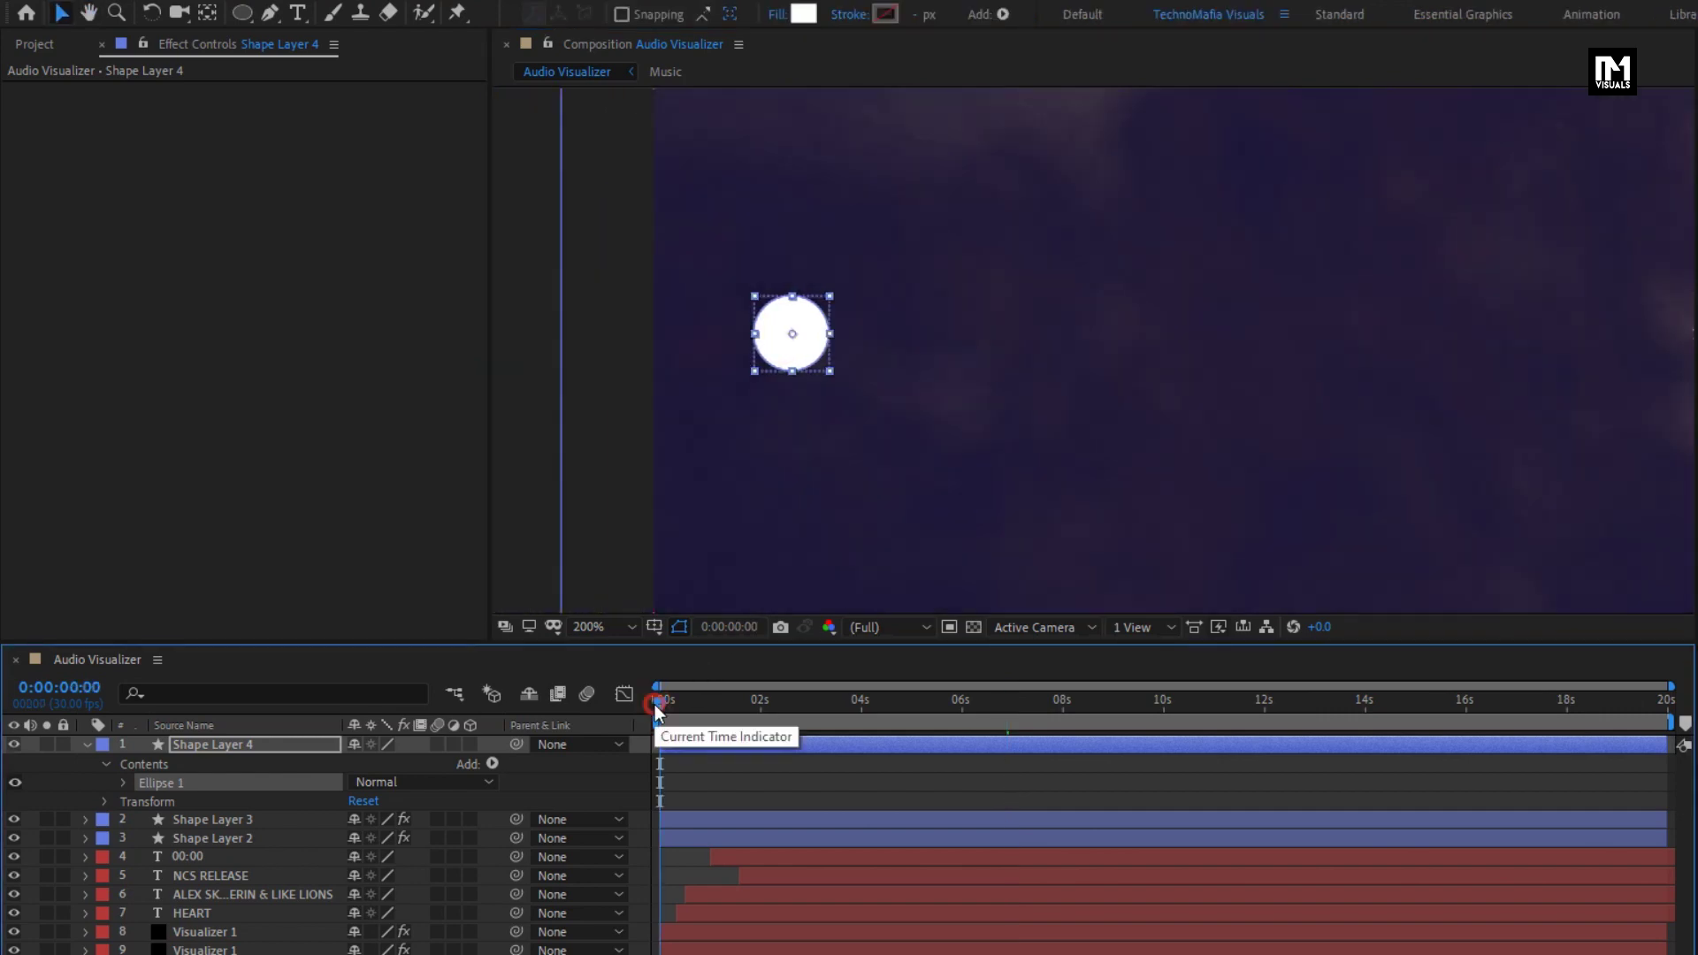
- Add a Position keyframe for Shape Layer 4's knob at 0s
mouse_move(654, 704)
left_mouse_down()
mouse_move(1106, 691)
mouse_move(636, 723)
left_mouse_up()
key("p")
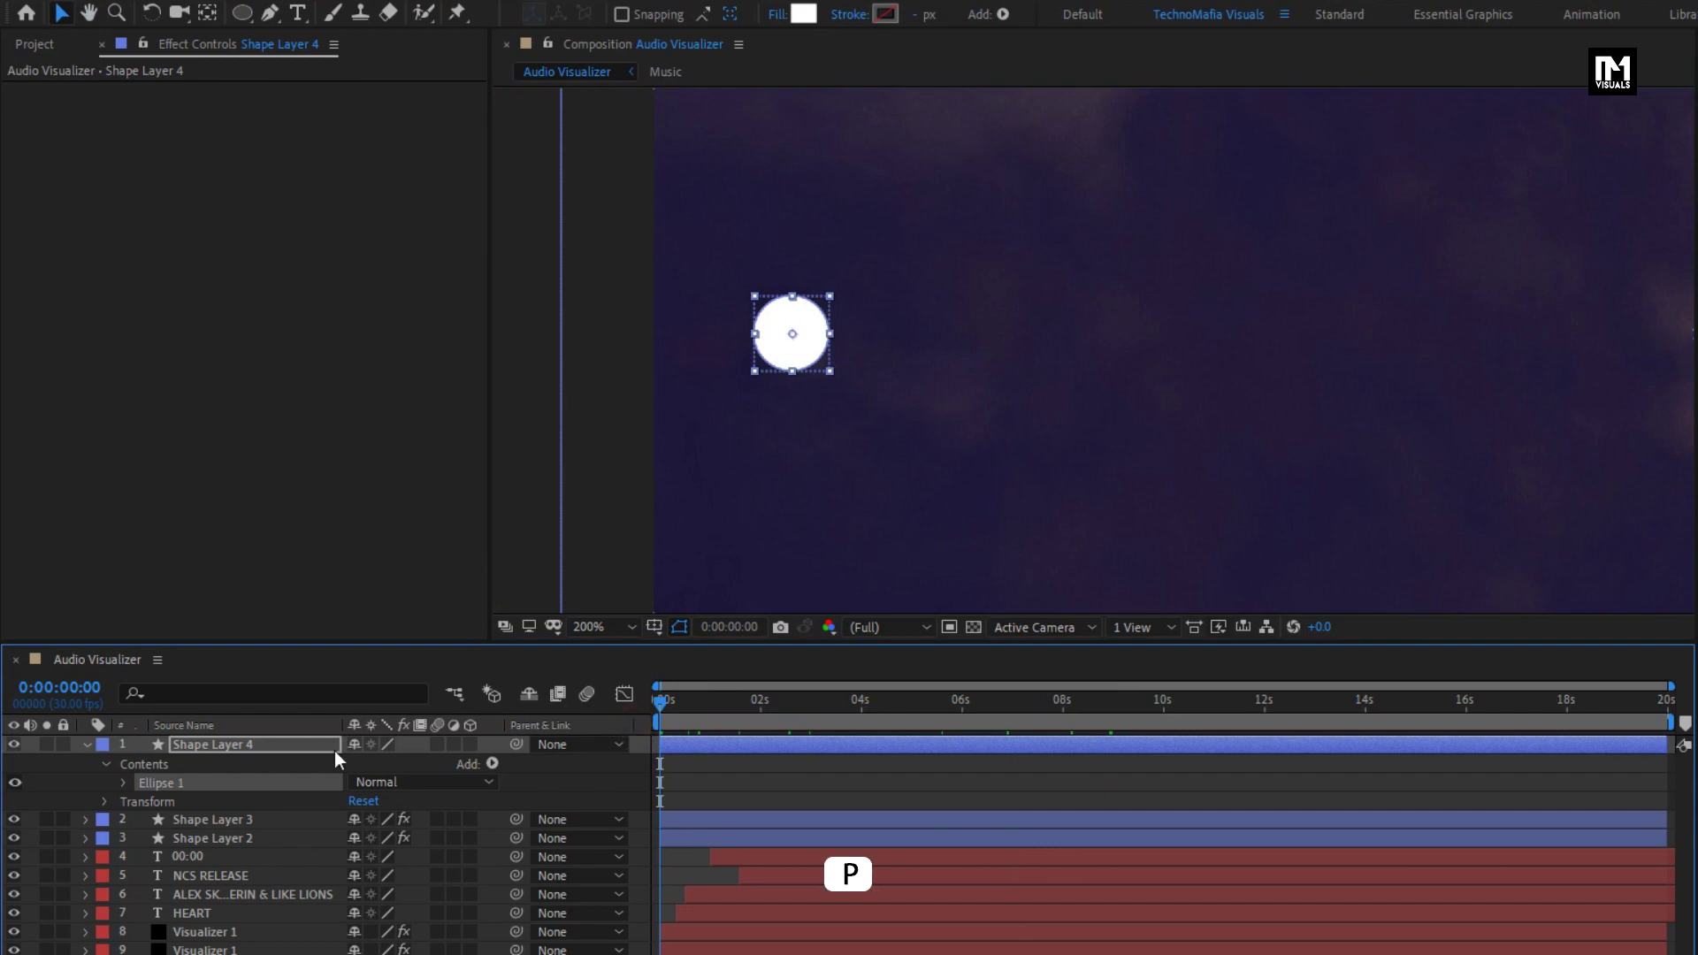
left_click(295, 746)
key("p")
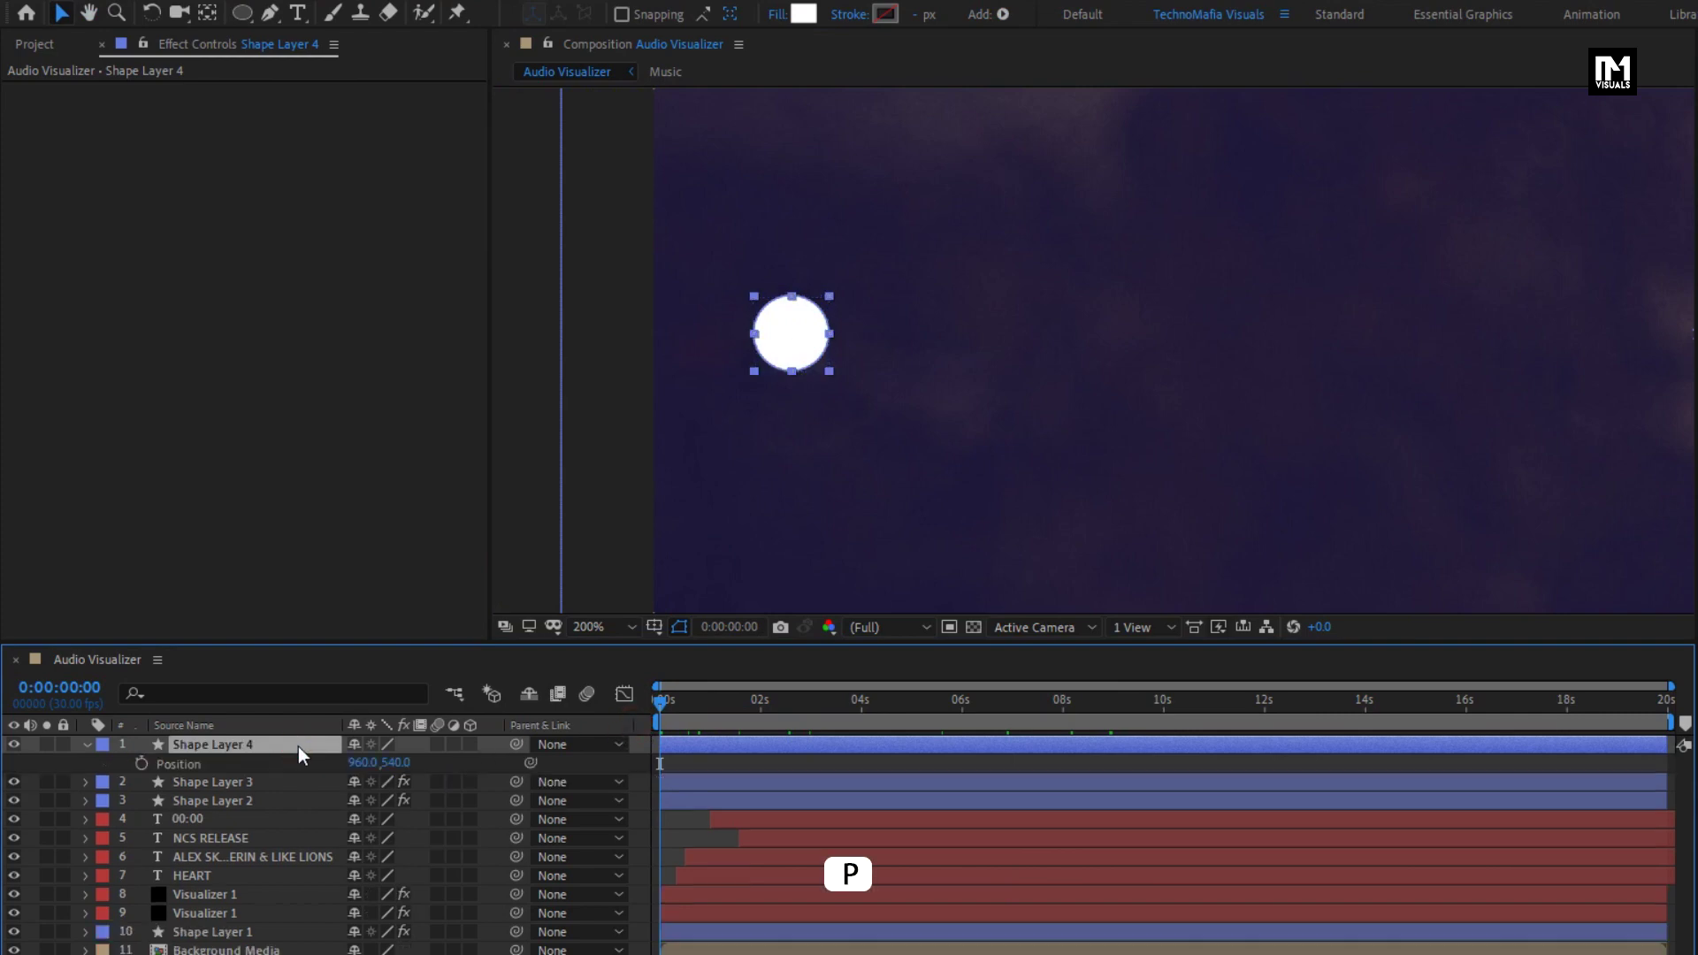
left_click(142, 764)
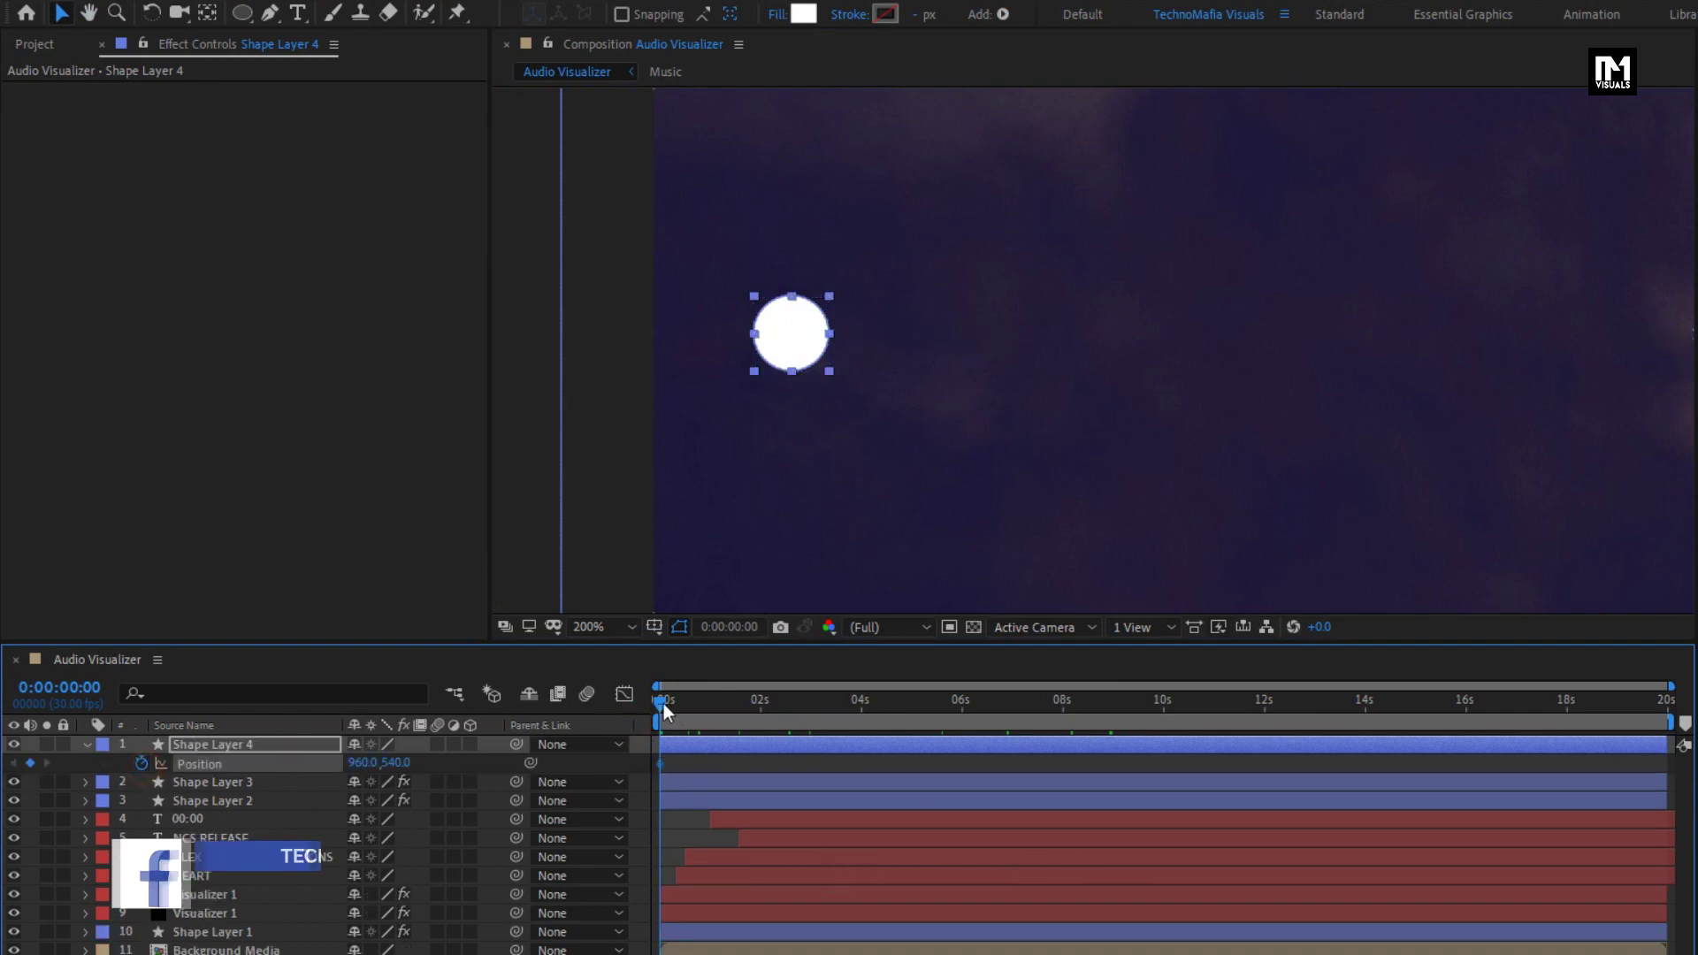
- At the comp end, move the knob to the bar's right end for a second Position keyframe
left_click_drag(662, 703, 1679, 718)
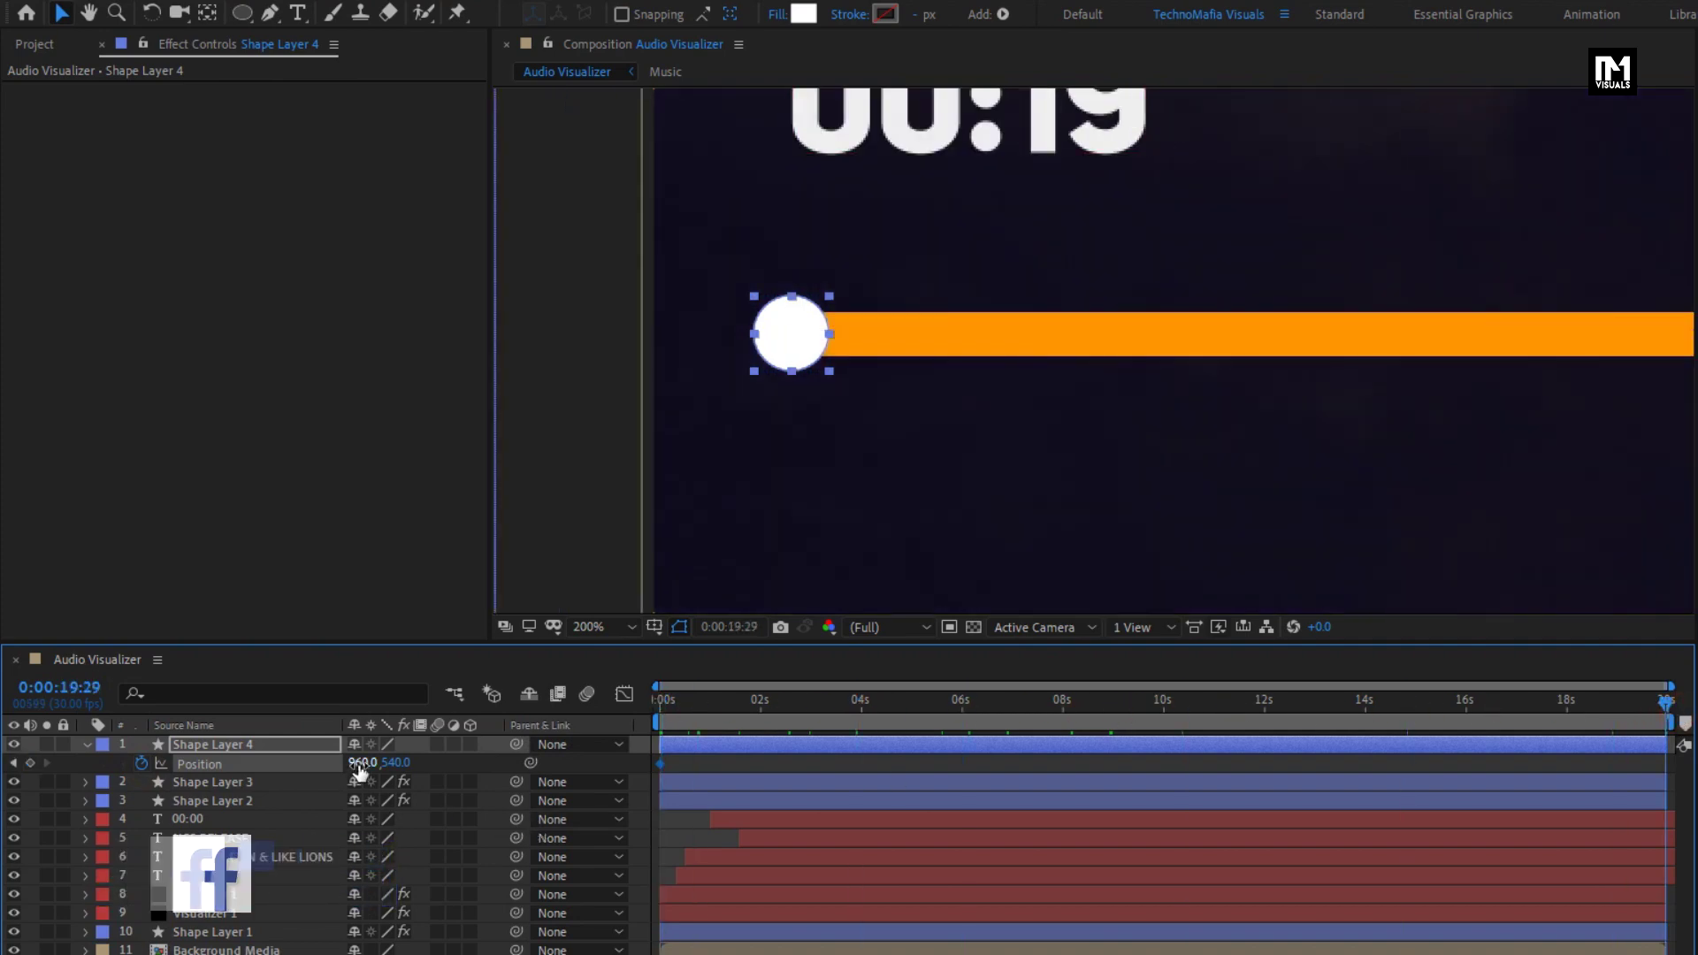
left_click_drag(359, 771, 1310, 737)
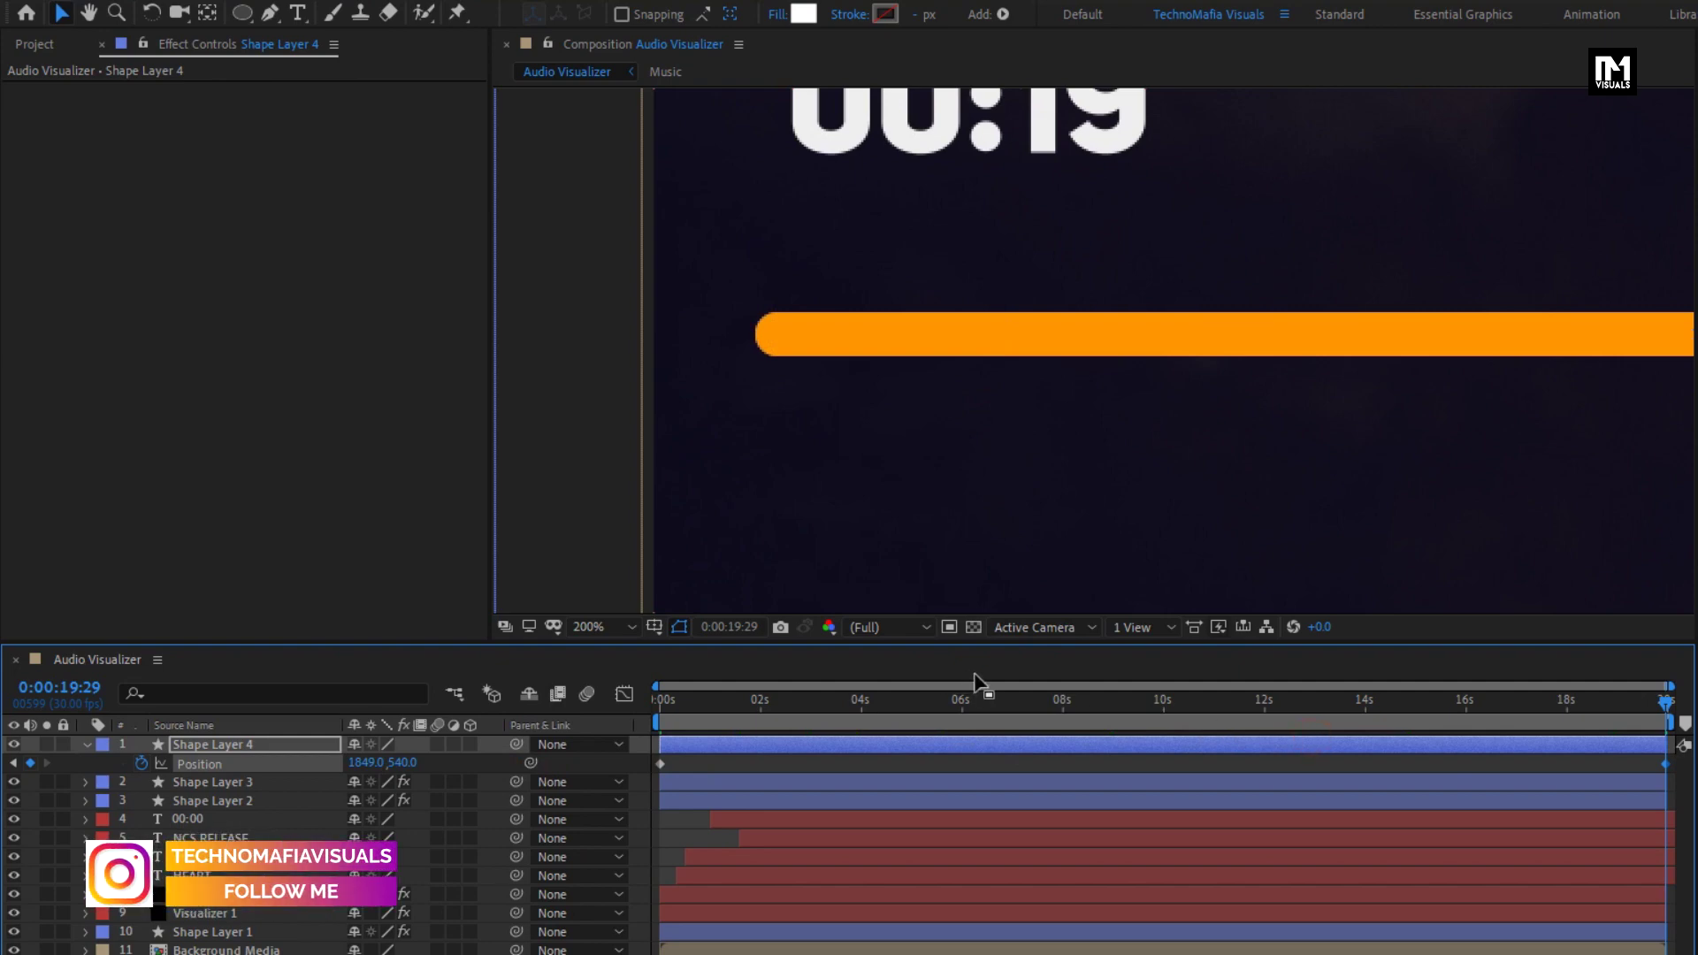
key("h")
left_click_drag(1321, 504, 761, 565)
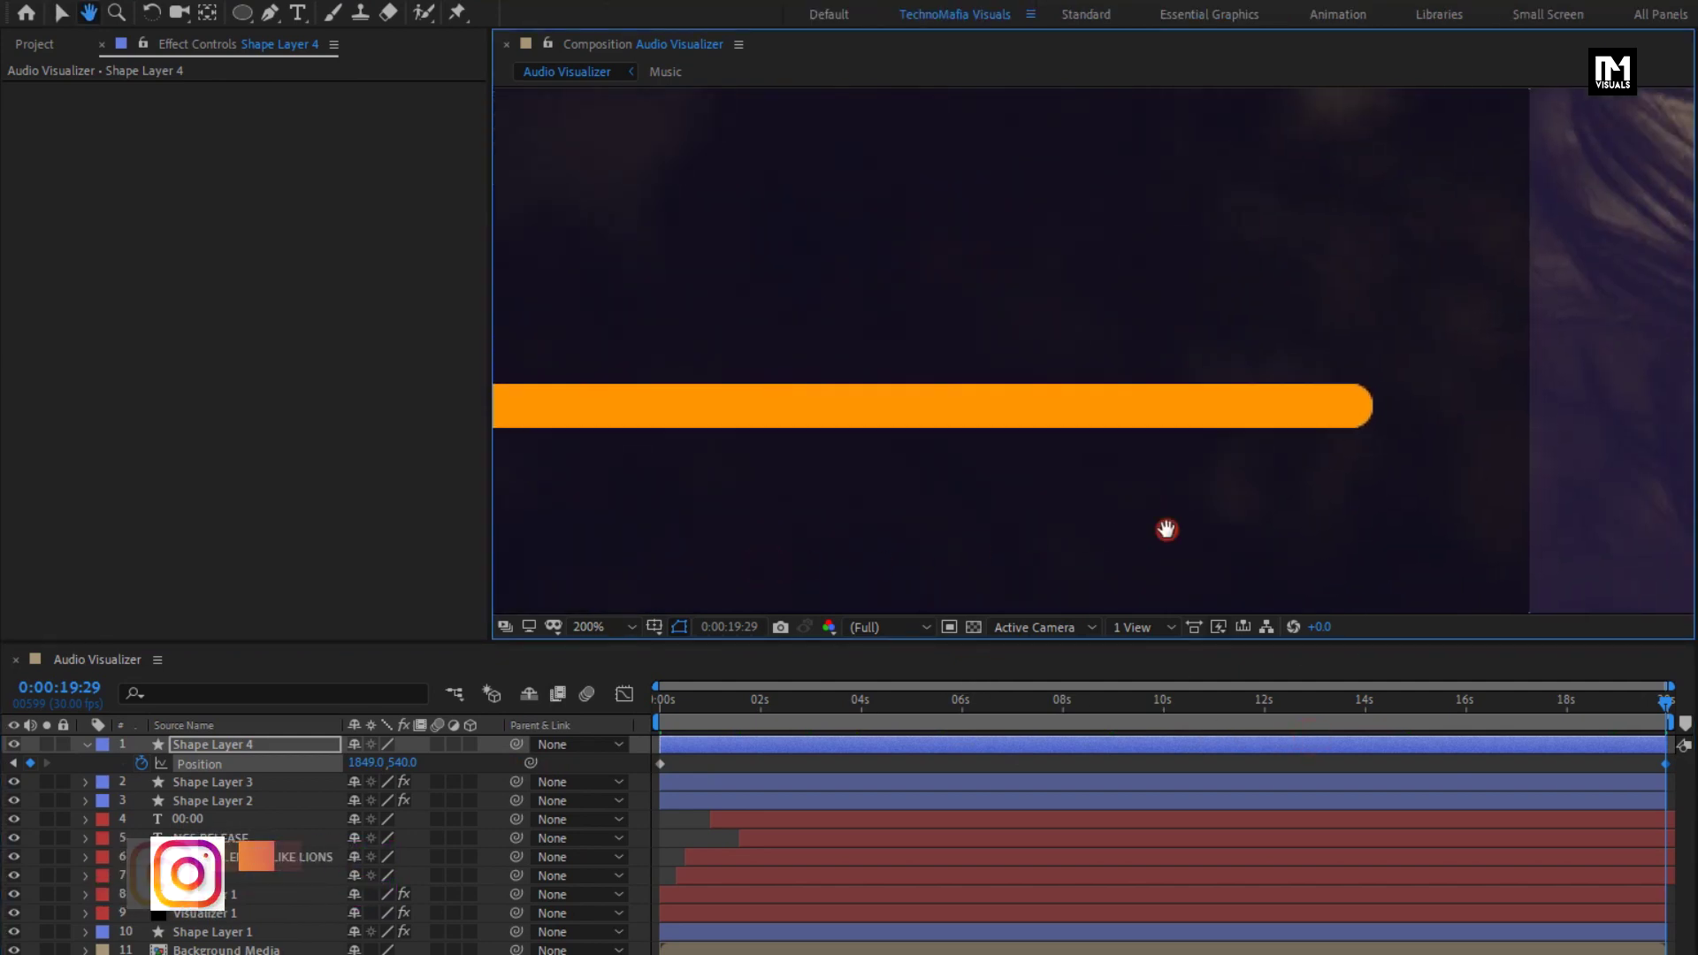
left_click_drag(1167, 527, 1032, 497)
key("v")
left_click_drag(363, 762, 89, 783)
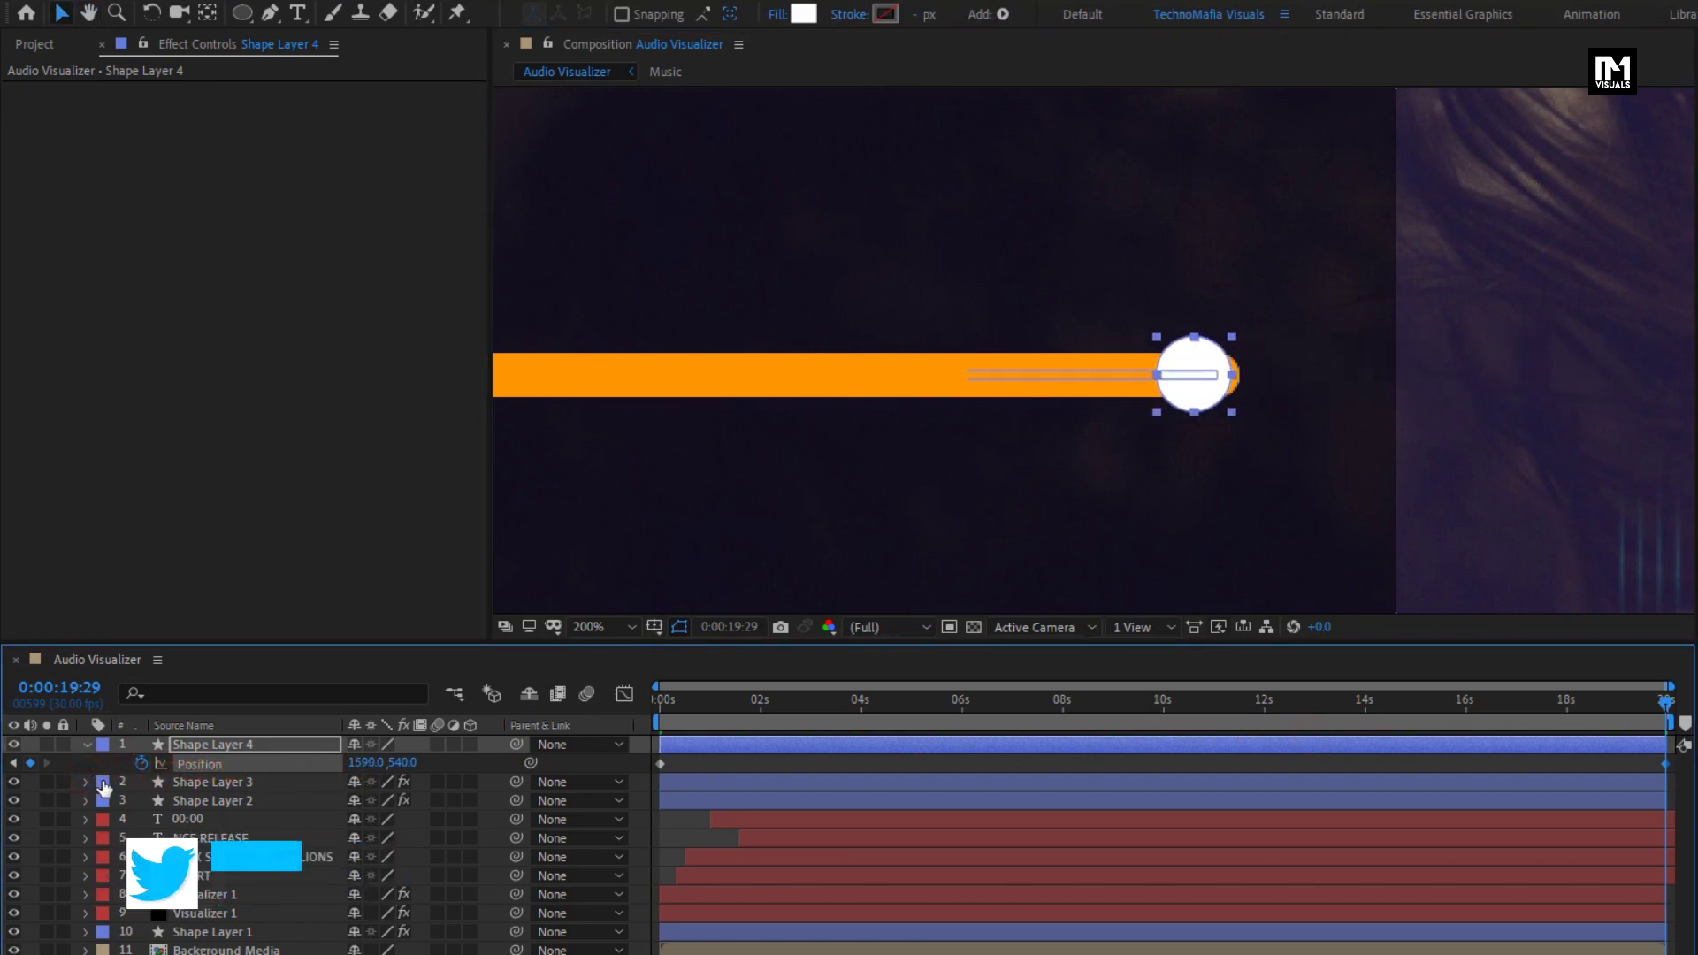
left_click_drag(363, 765, 382, 761)
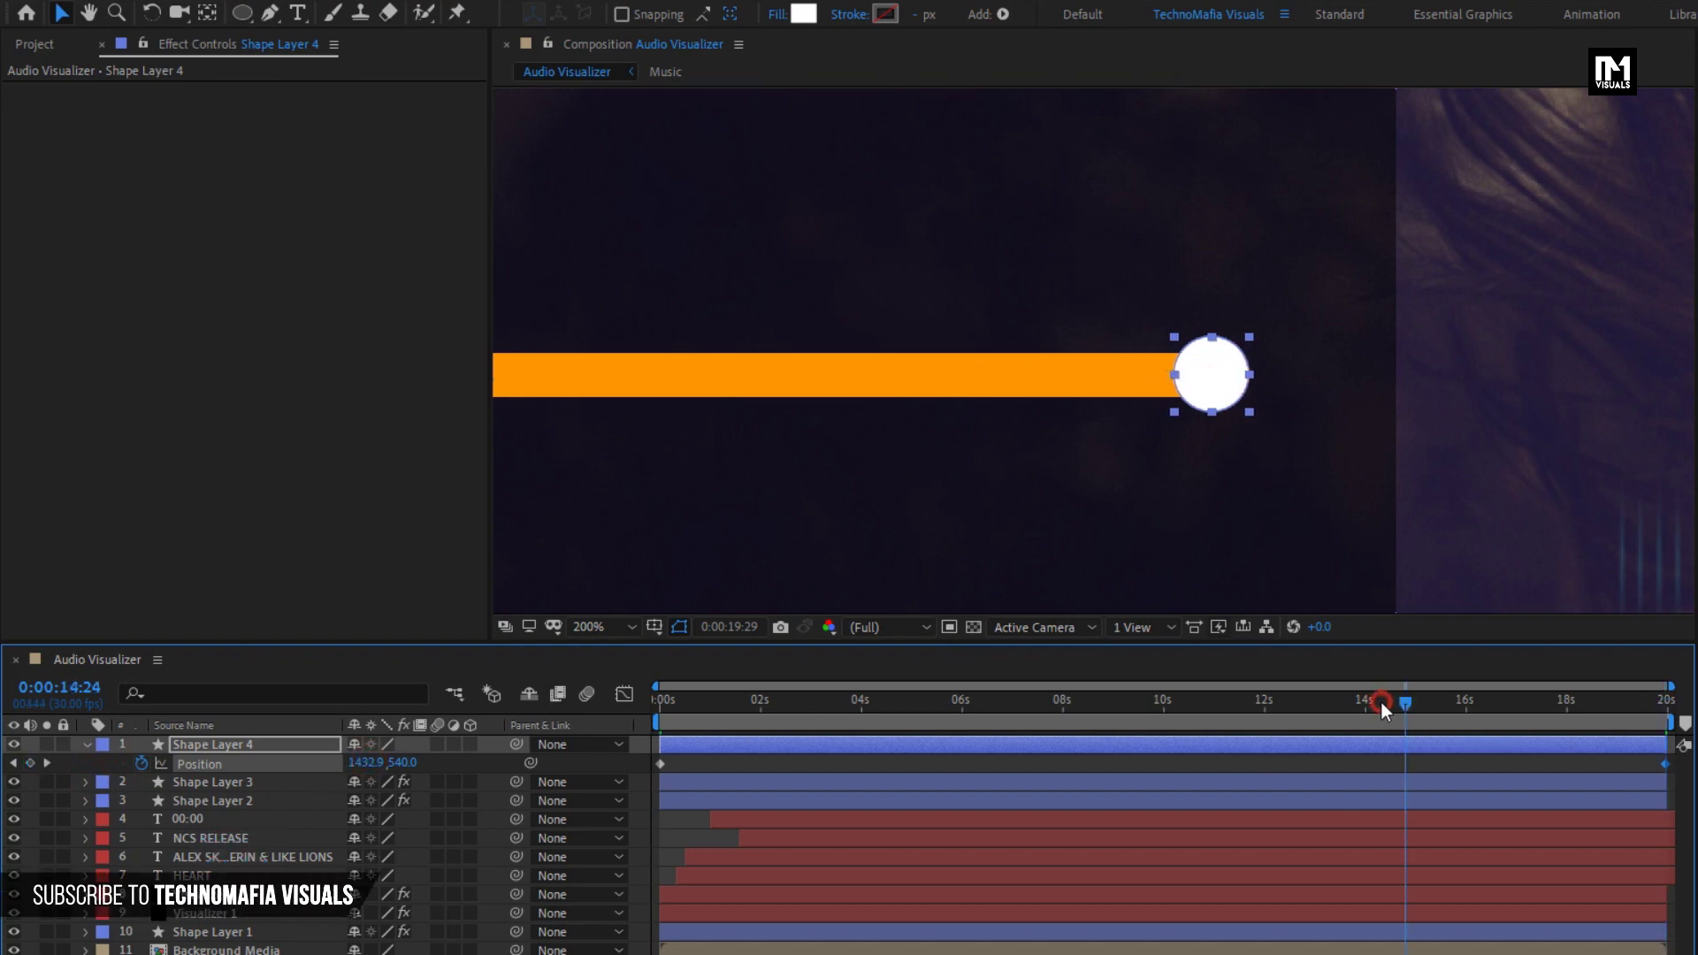
- Scrub back to check the knob sliding, then zoom the viewer to 100% on the bar
left_click_drag(1382, 702, 1106, 713)
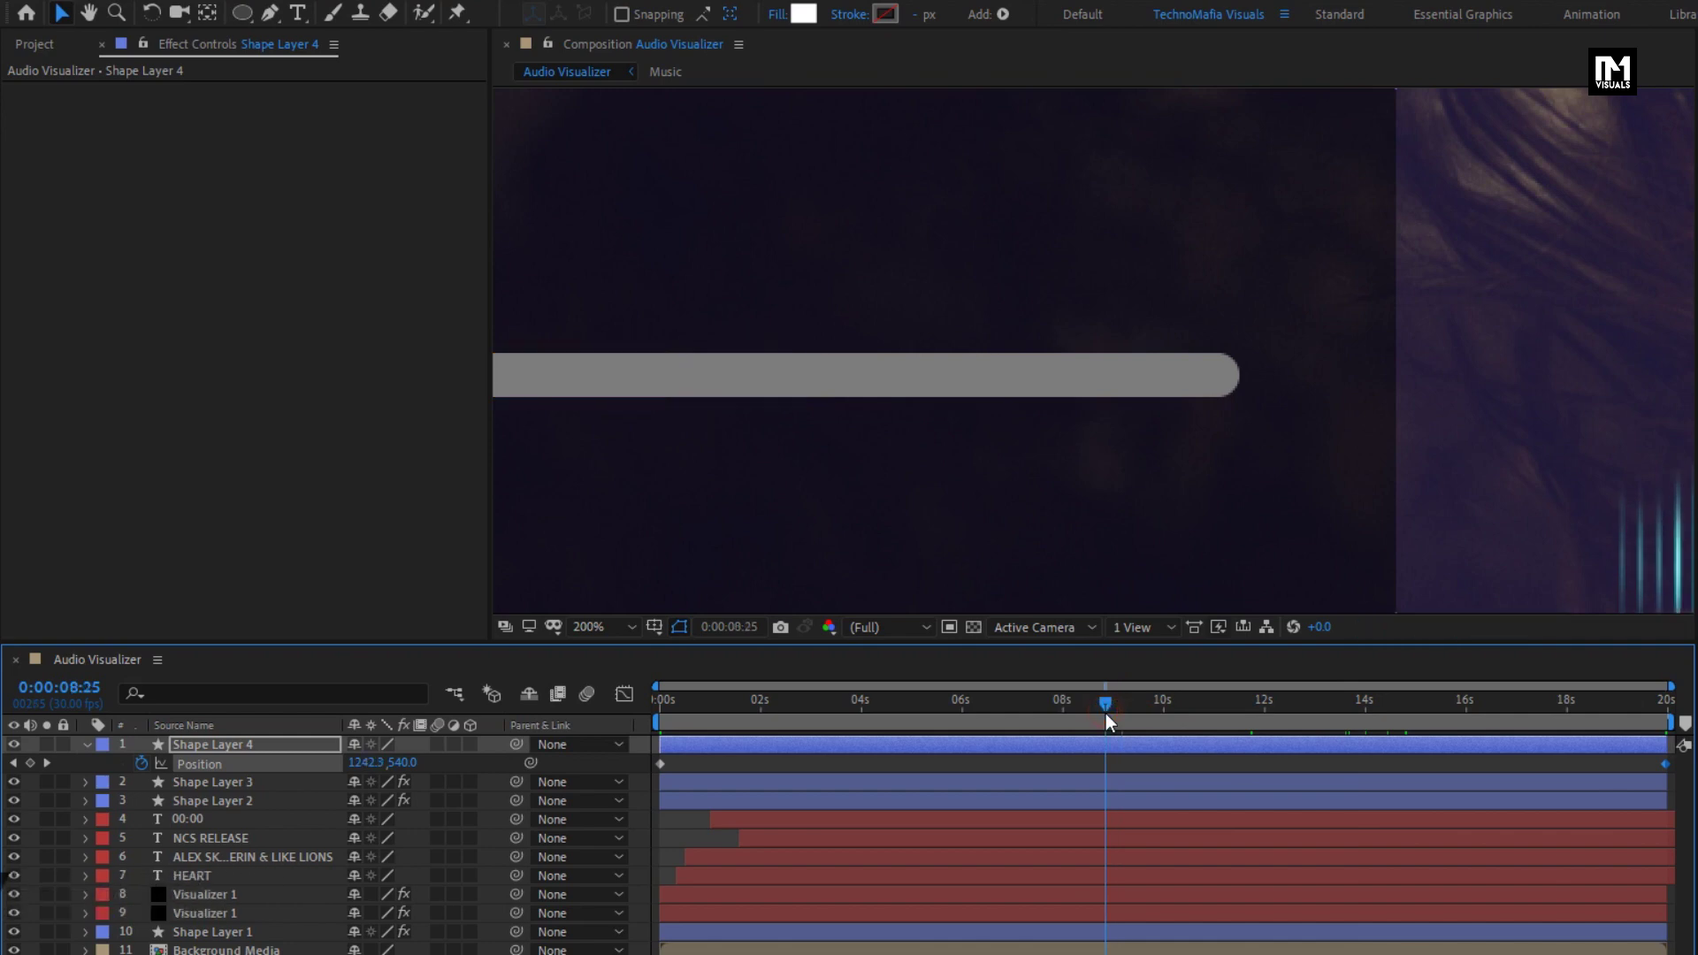
key("comma")
key("h")
left_click_drag(615, 504, 879, 496)
left_click_drag(1026, 702, 968, 741)
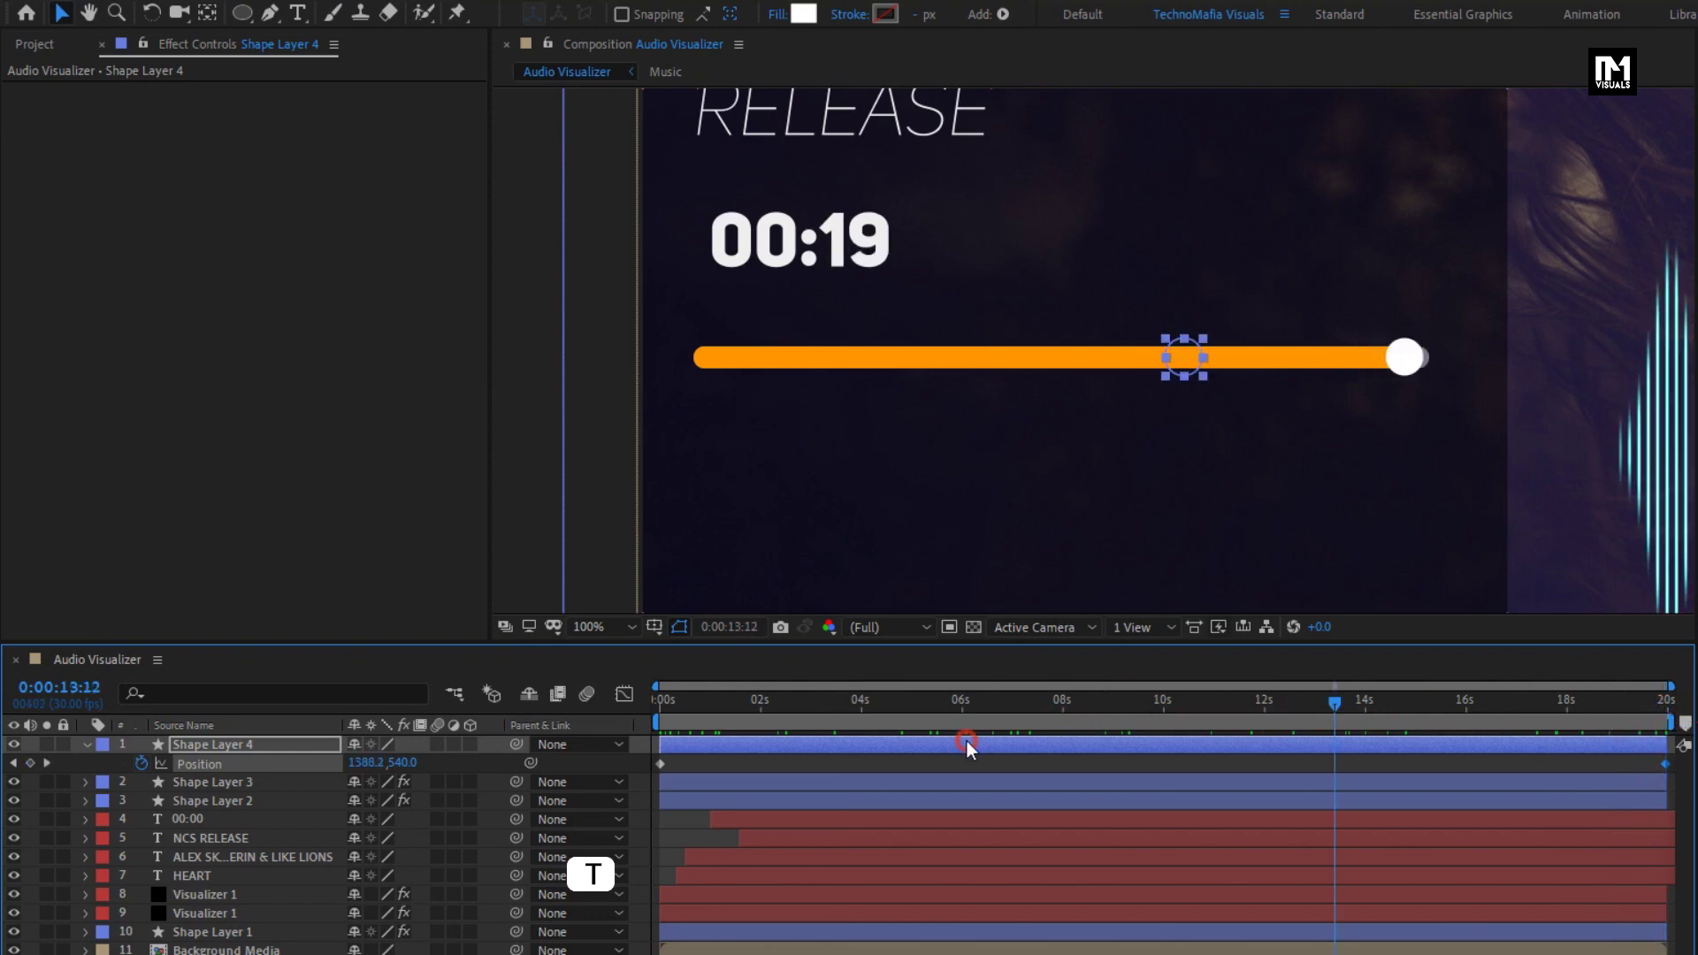
- Keyframe Shape Layer 4's Opacity at 100% at 1s and 0% at the first frame
left_click(200, 748)
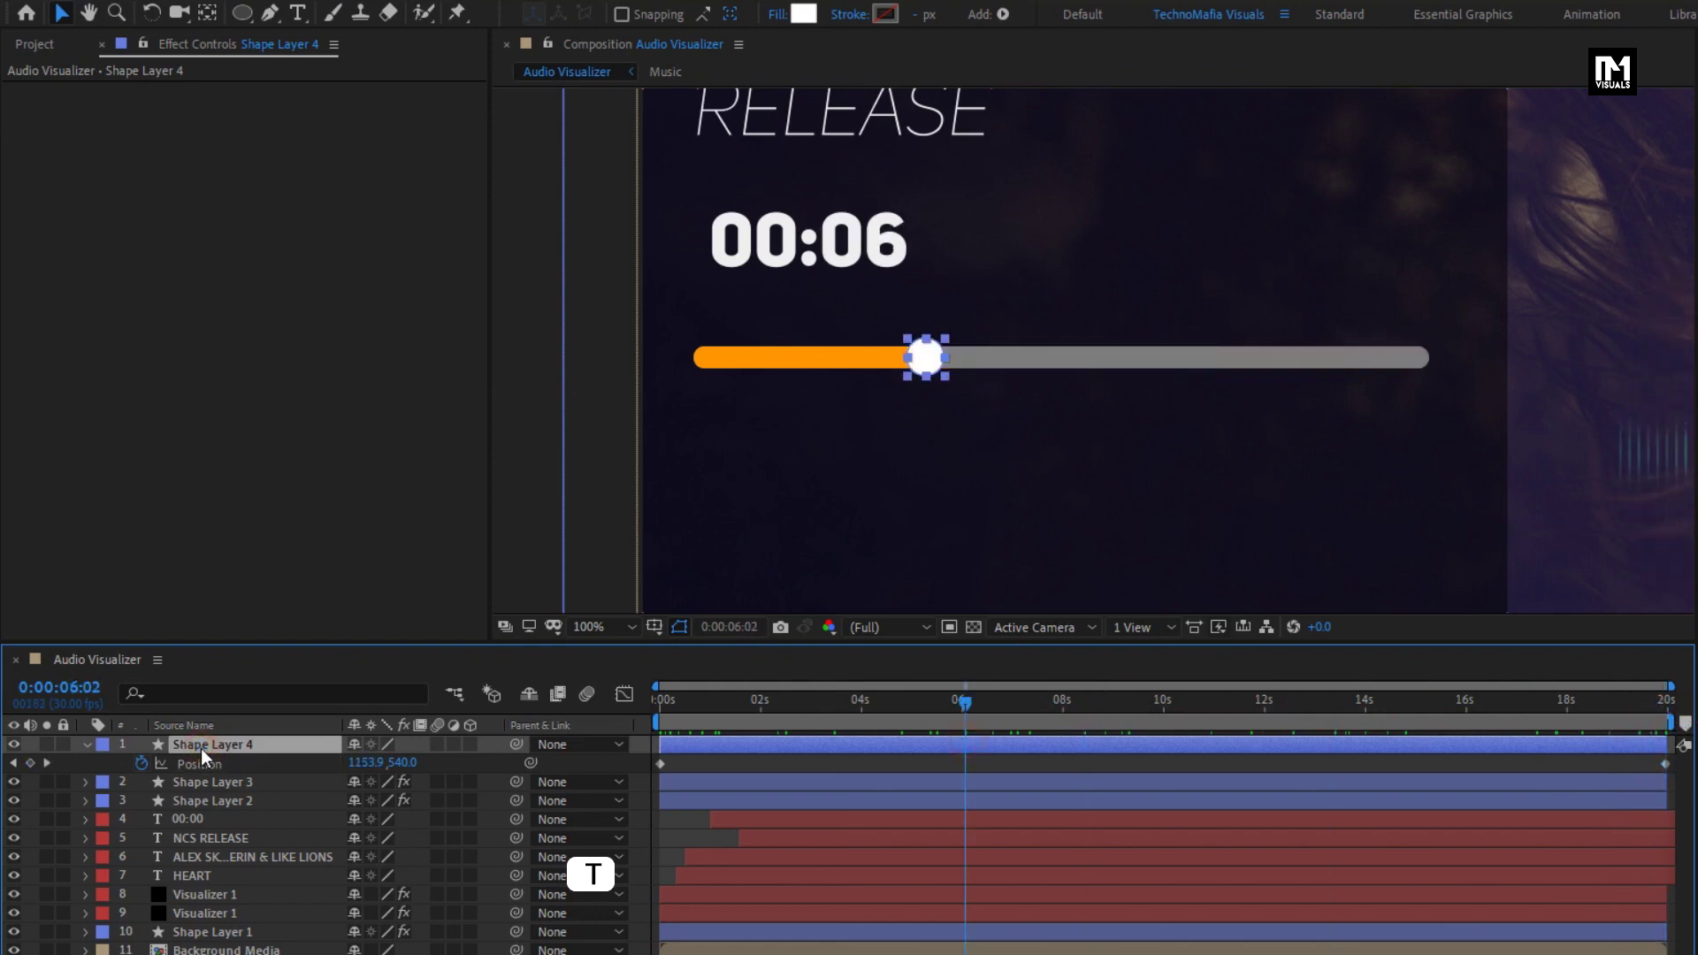
key("t")
left_click_drag(716, 719, 741, 712)
left_click_drag(1639, 686, 804, 705)
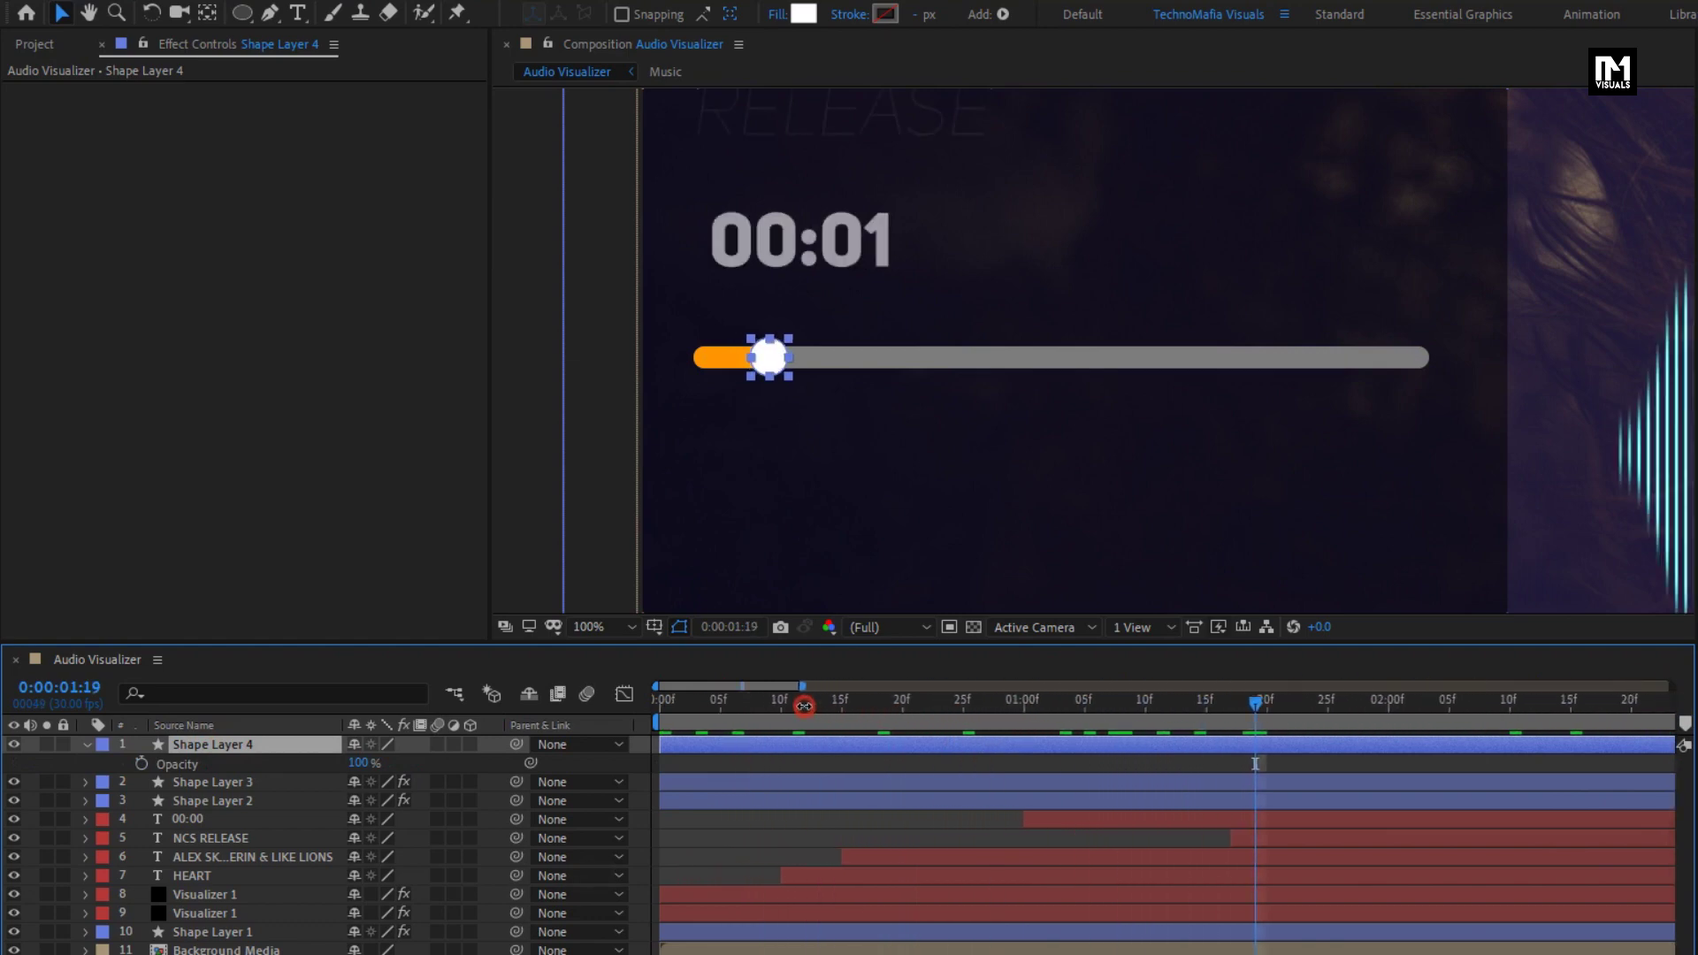
left_click(1026, 710)
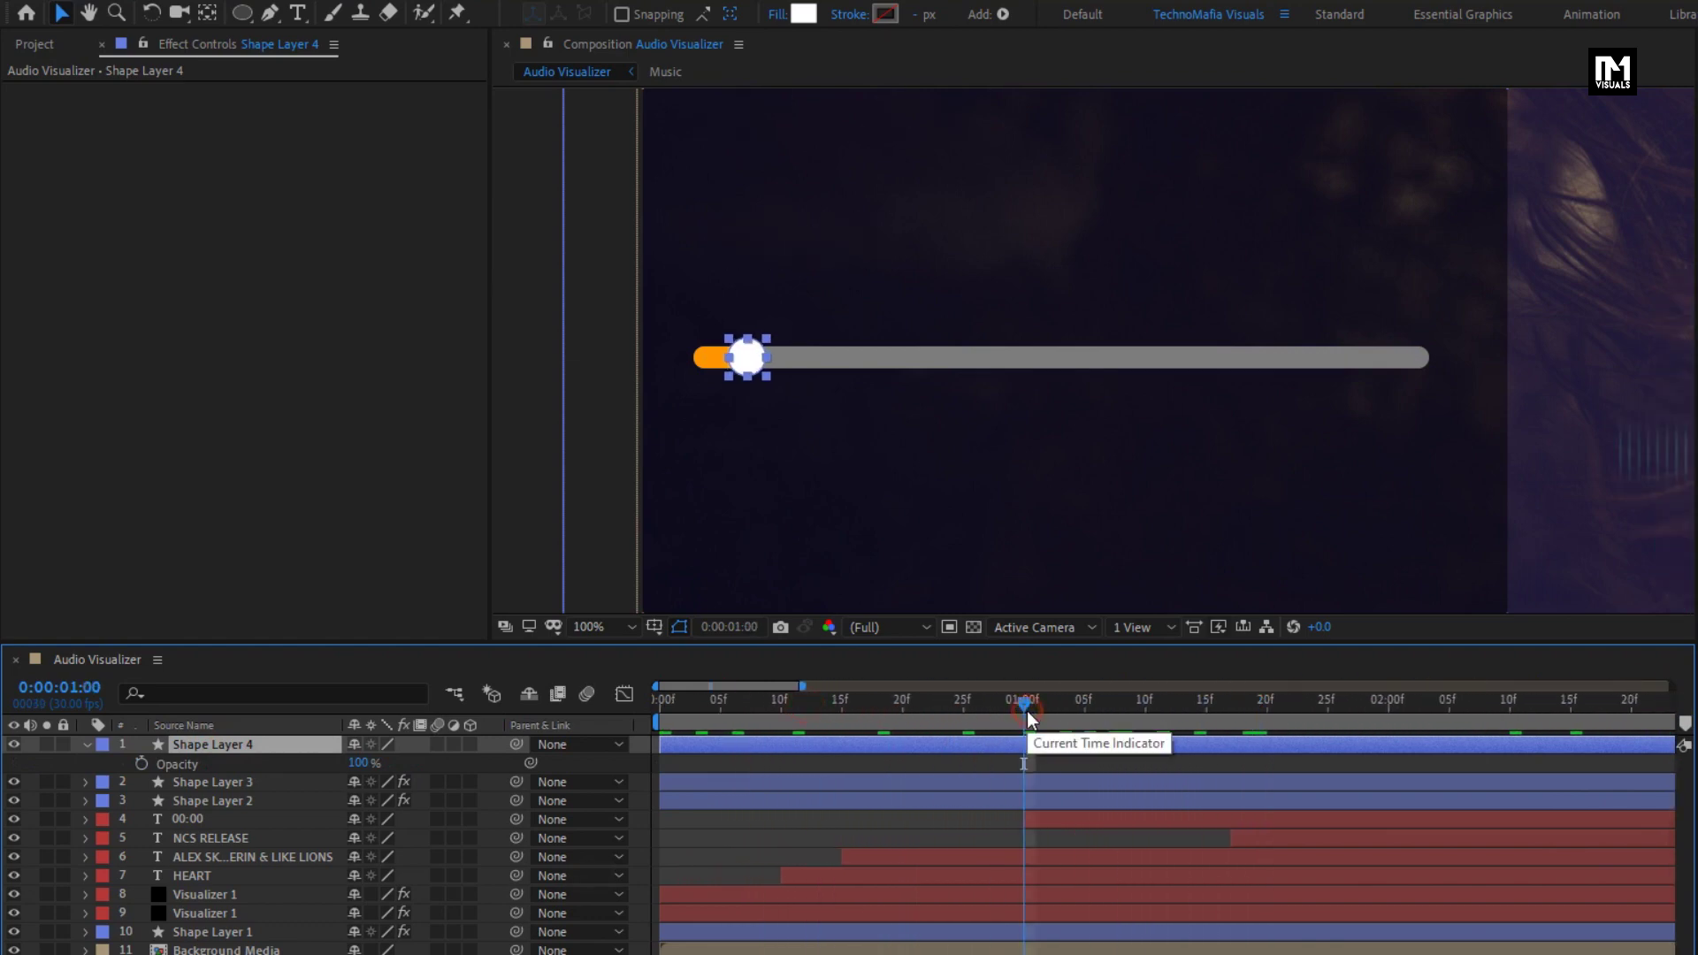
left_click(142, 763)
left_click(656, 703)
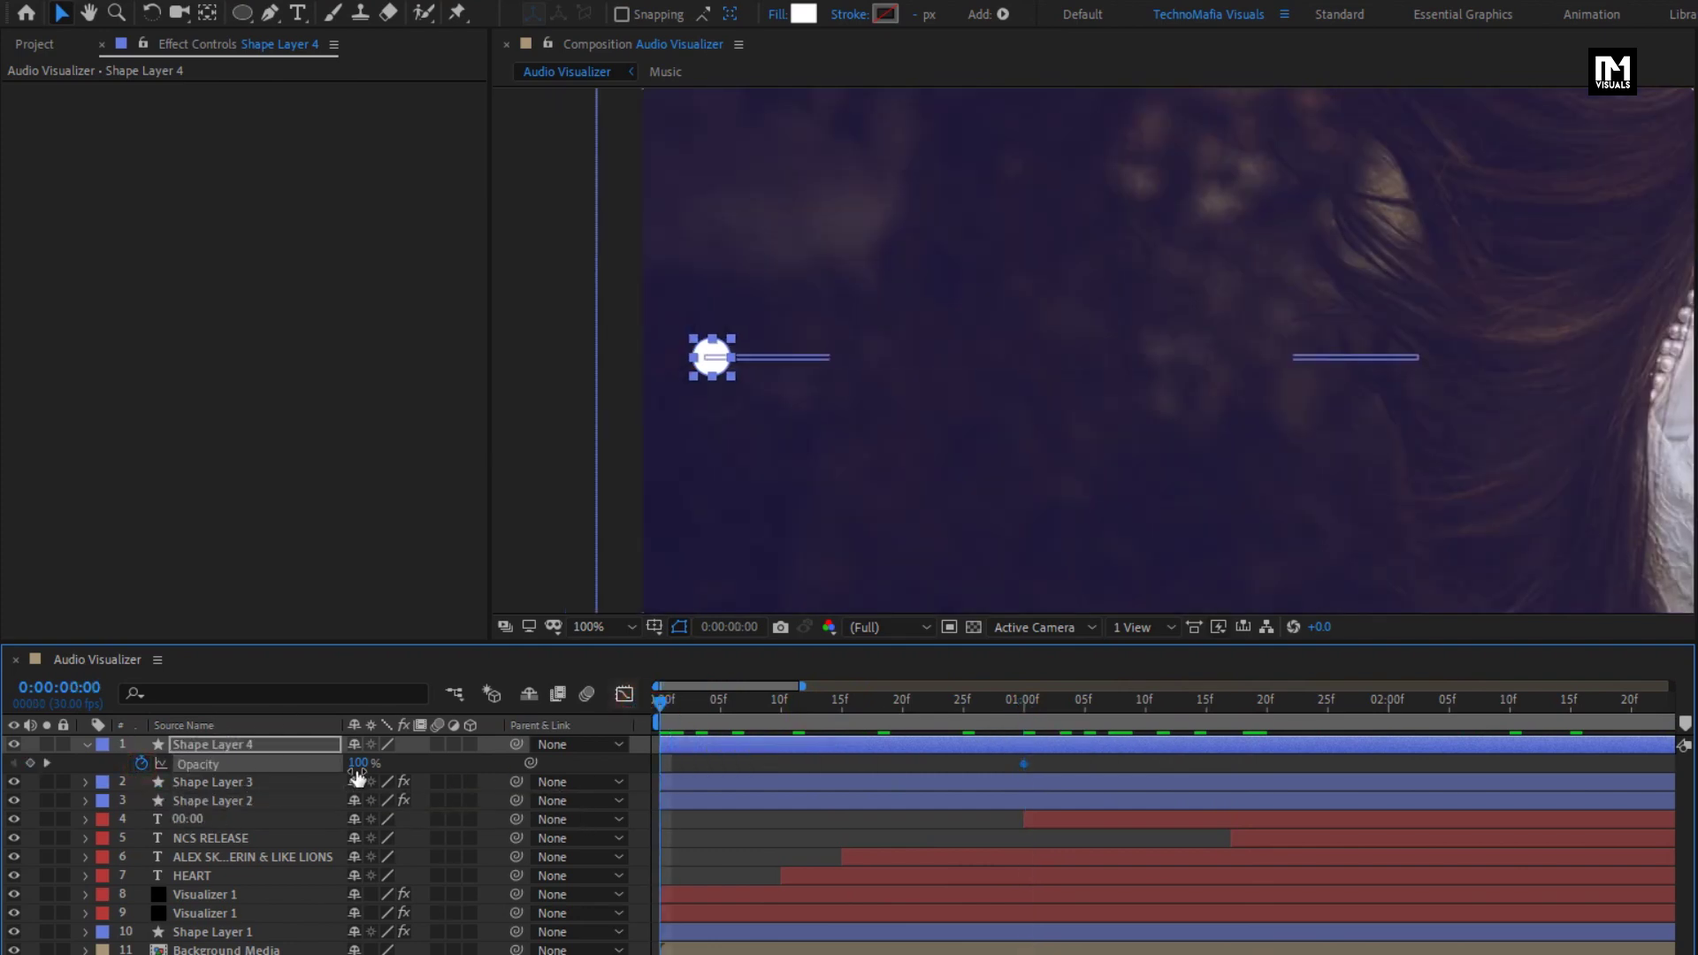
left_click(361, 762)
type("0")
key("Return")
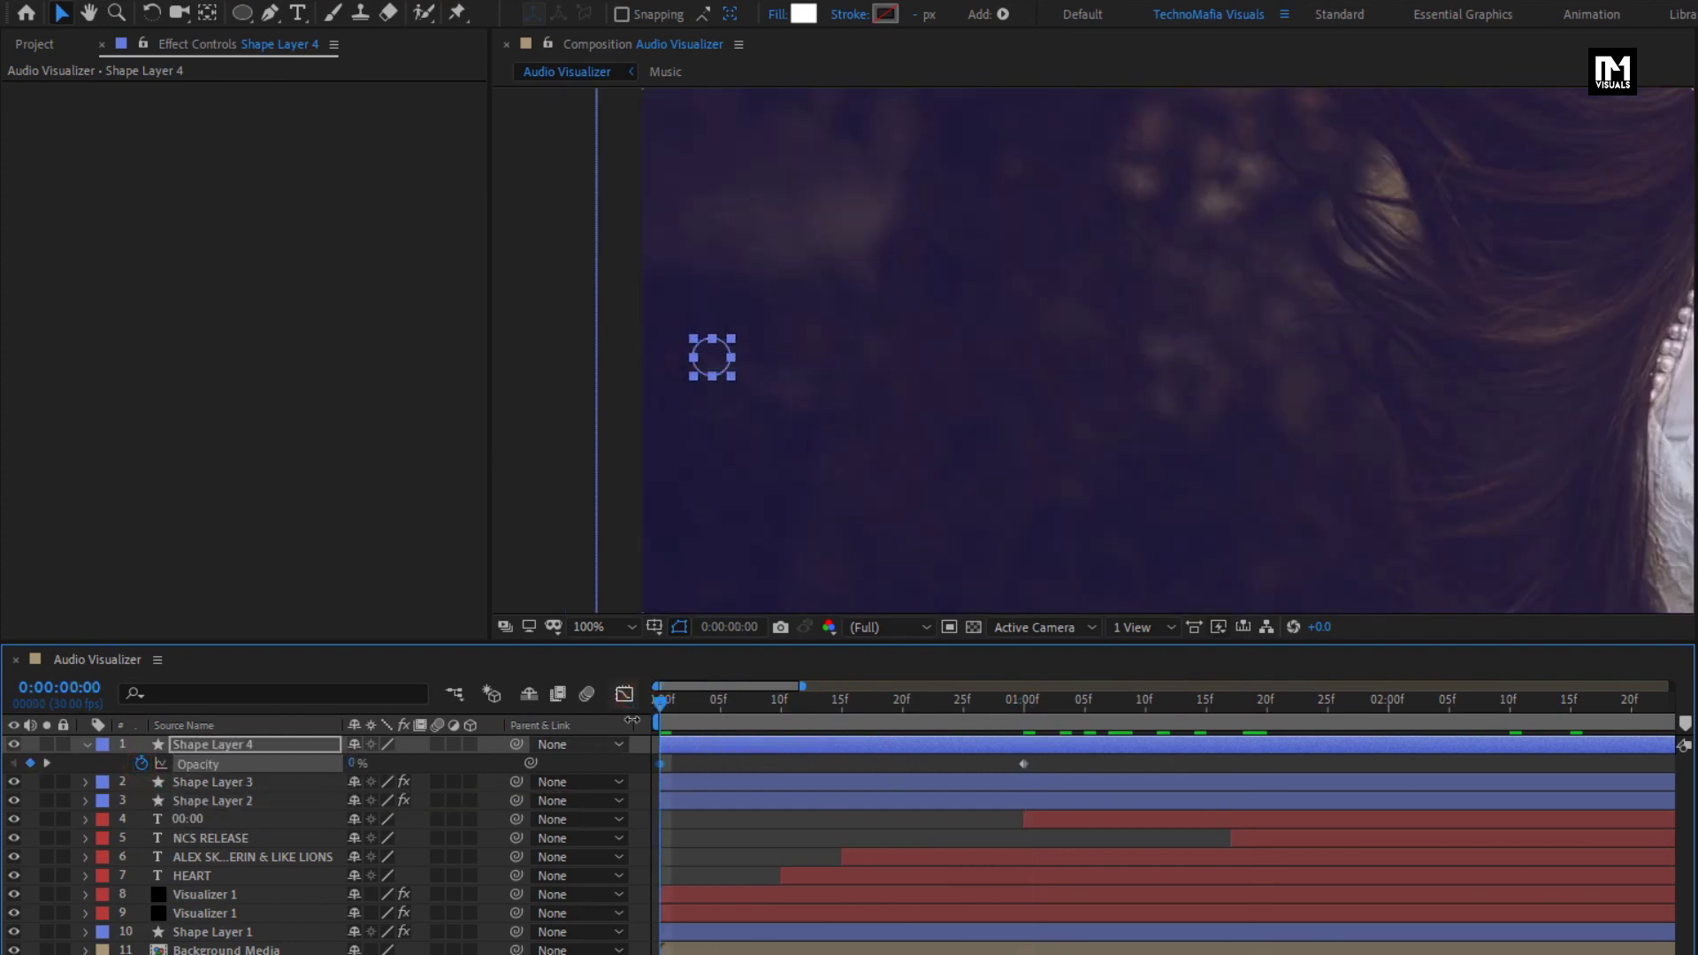
- Preview the knob fading in, collapse the layer and set magnification to Fit
left_click_drag(665, 703, 1128, 715)
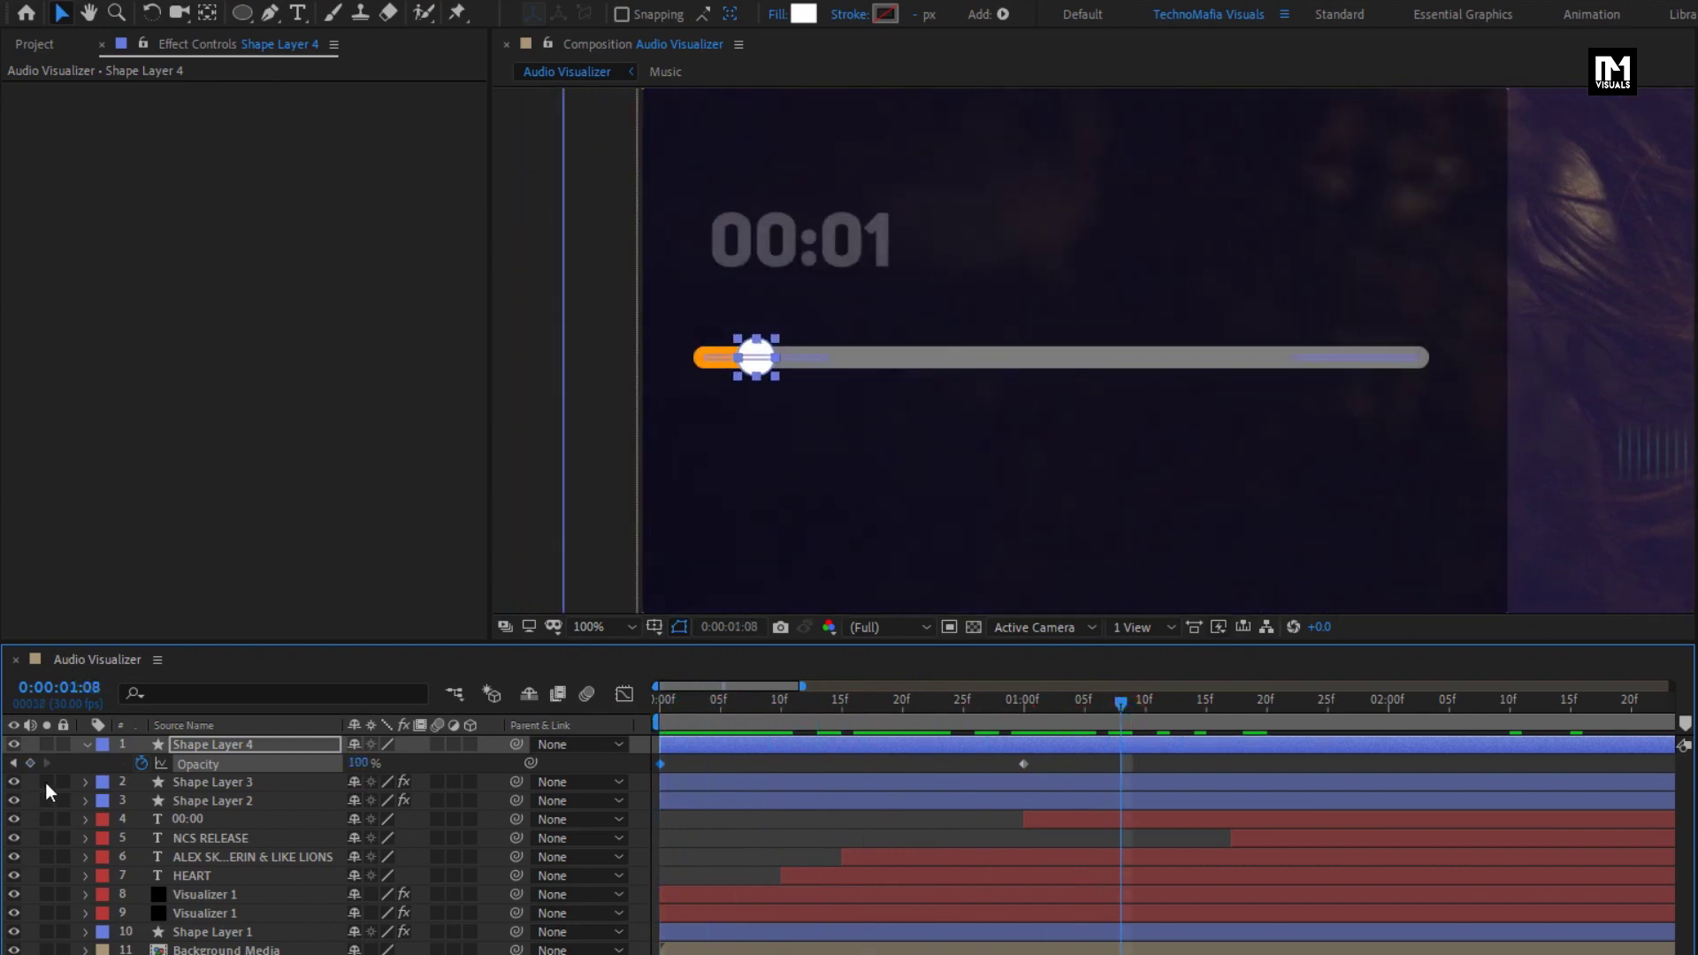
left_click(86, 745)
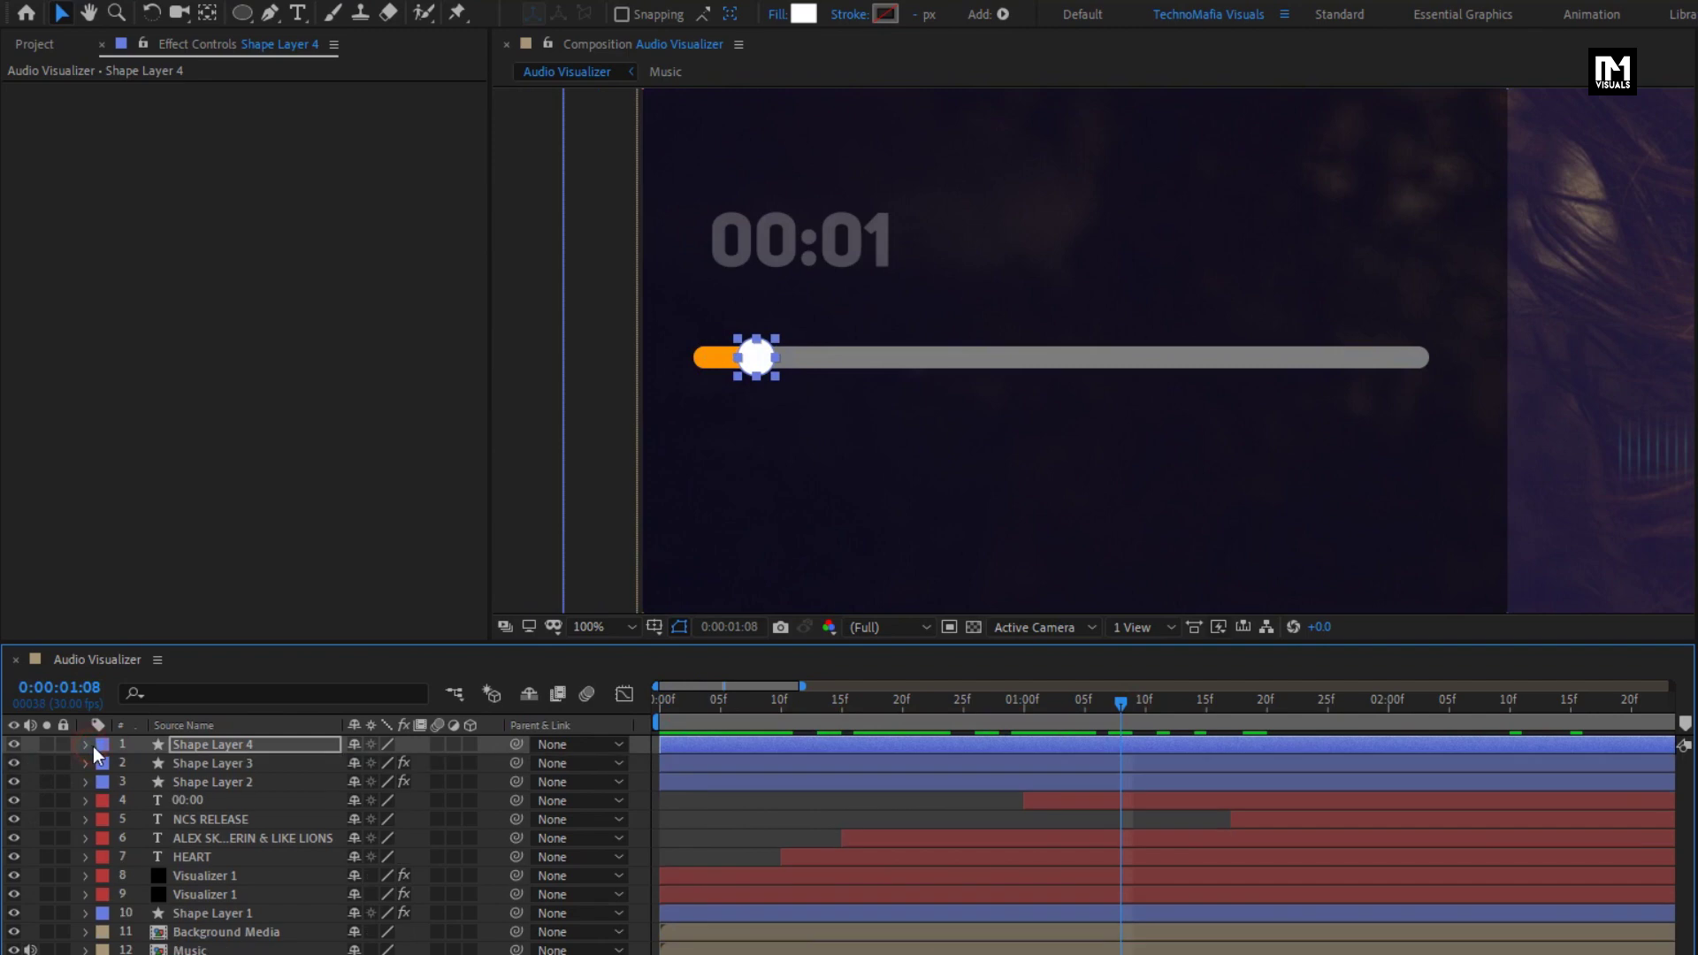
left_click(601, 630)
left_click(598, 648)
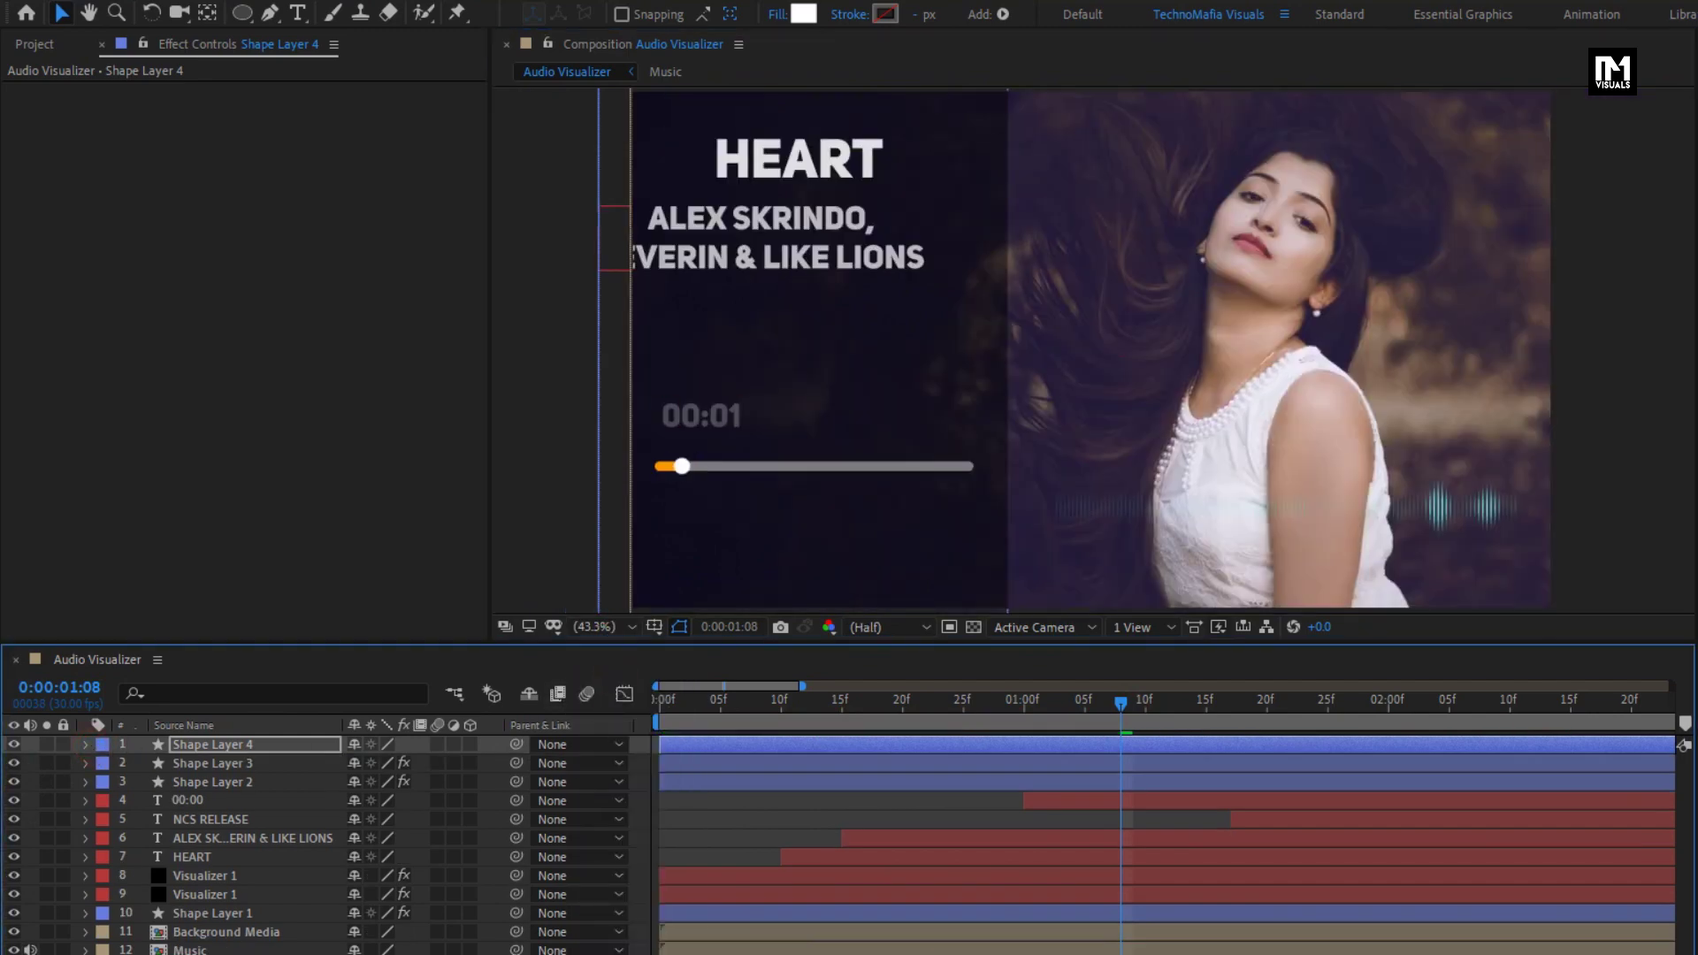
- Add the four streaming badge .mov clips to the timeline and scale them to 50%
key("F2")
left_click(34, 44)
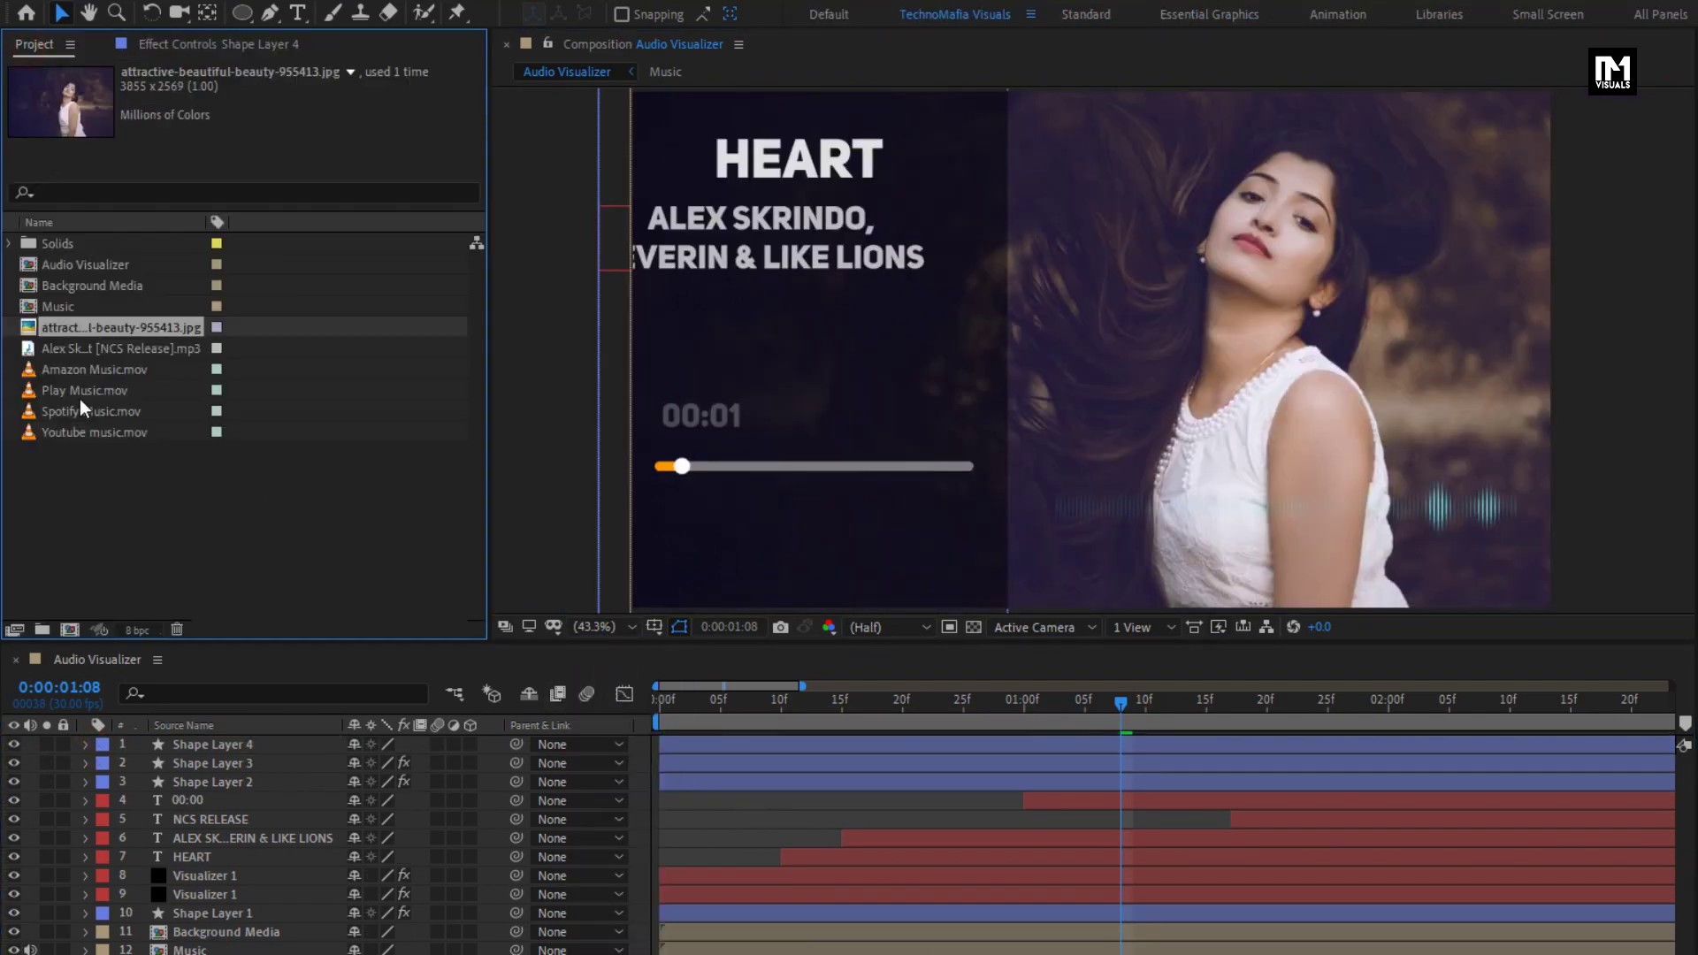
left_click_drag(86, 453, 258, 743)
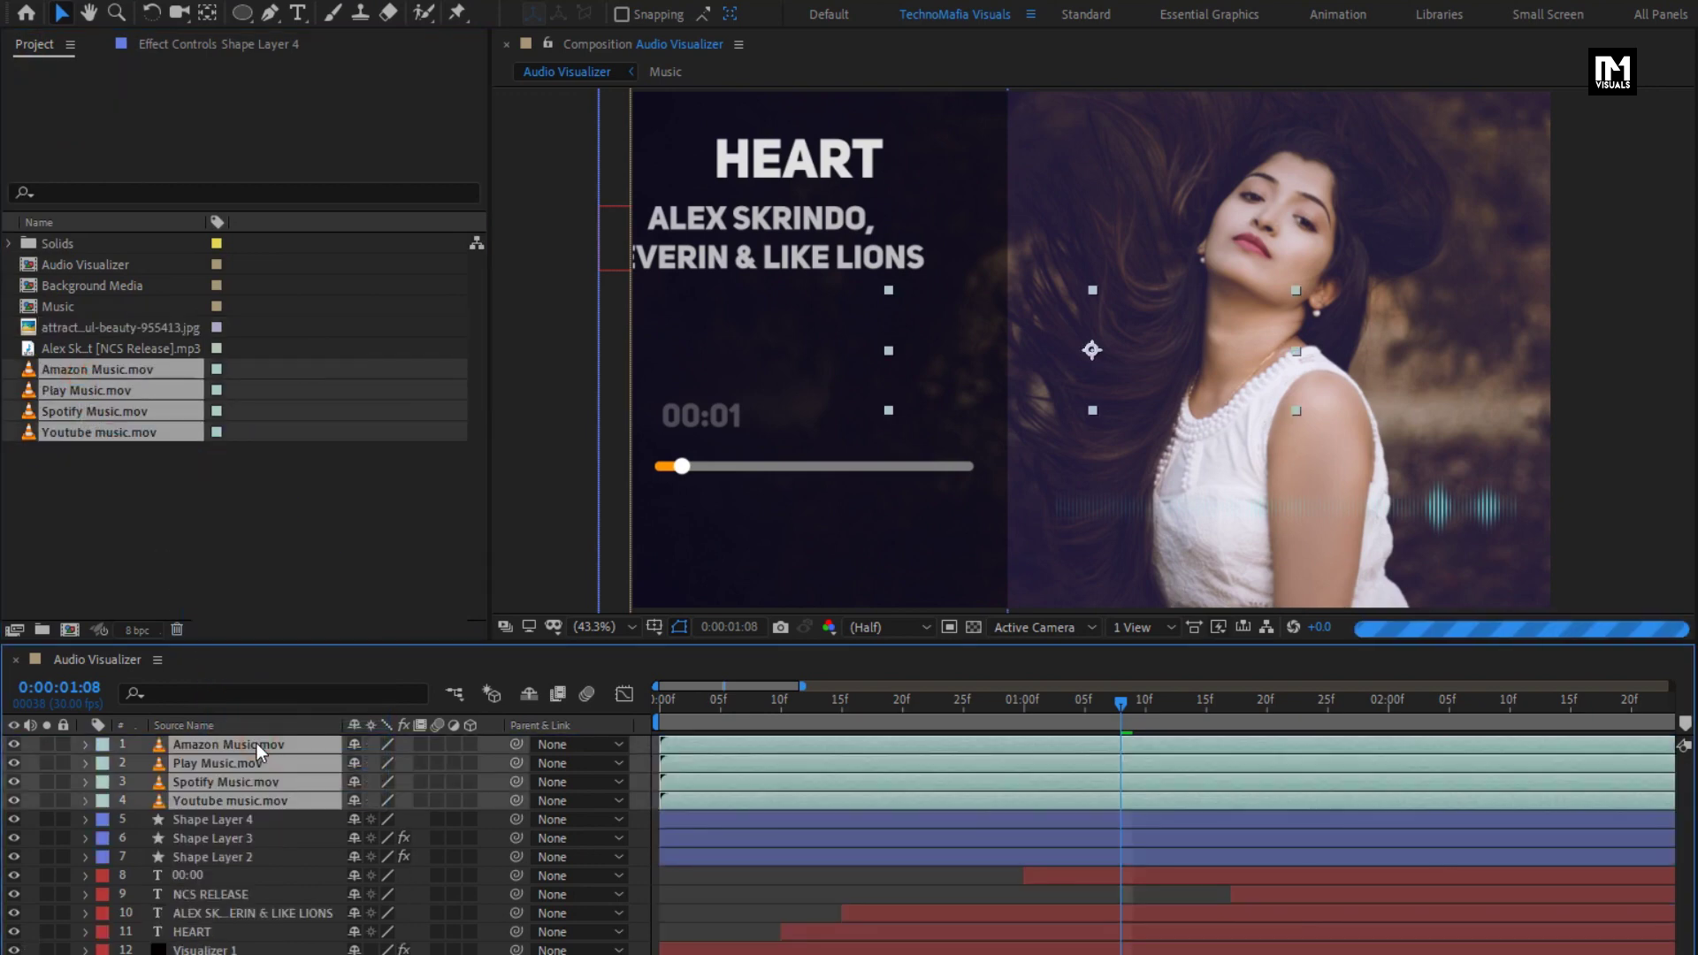
key("s")
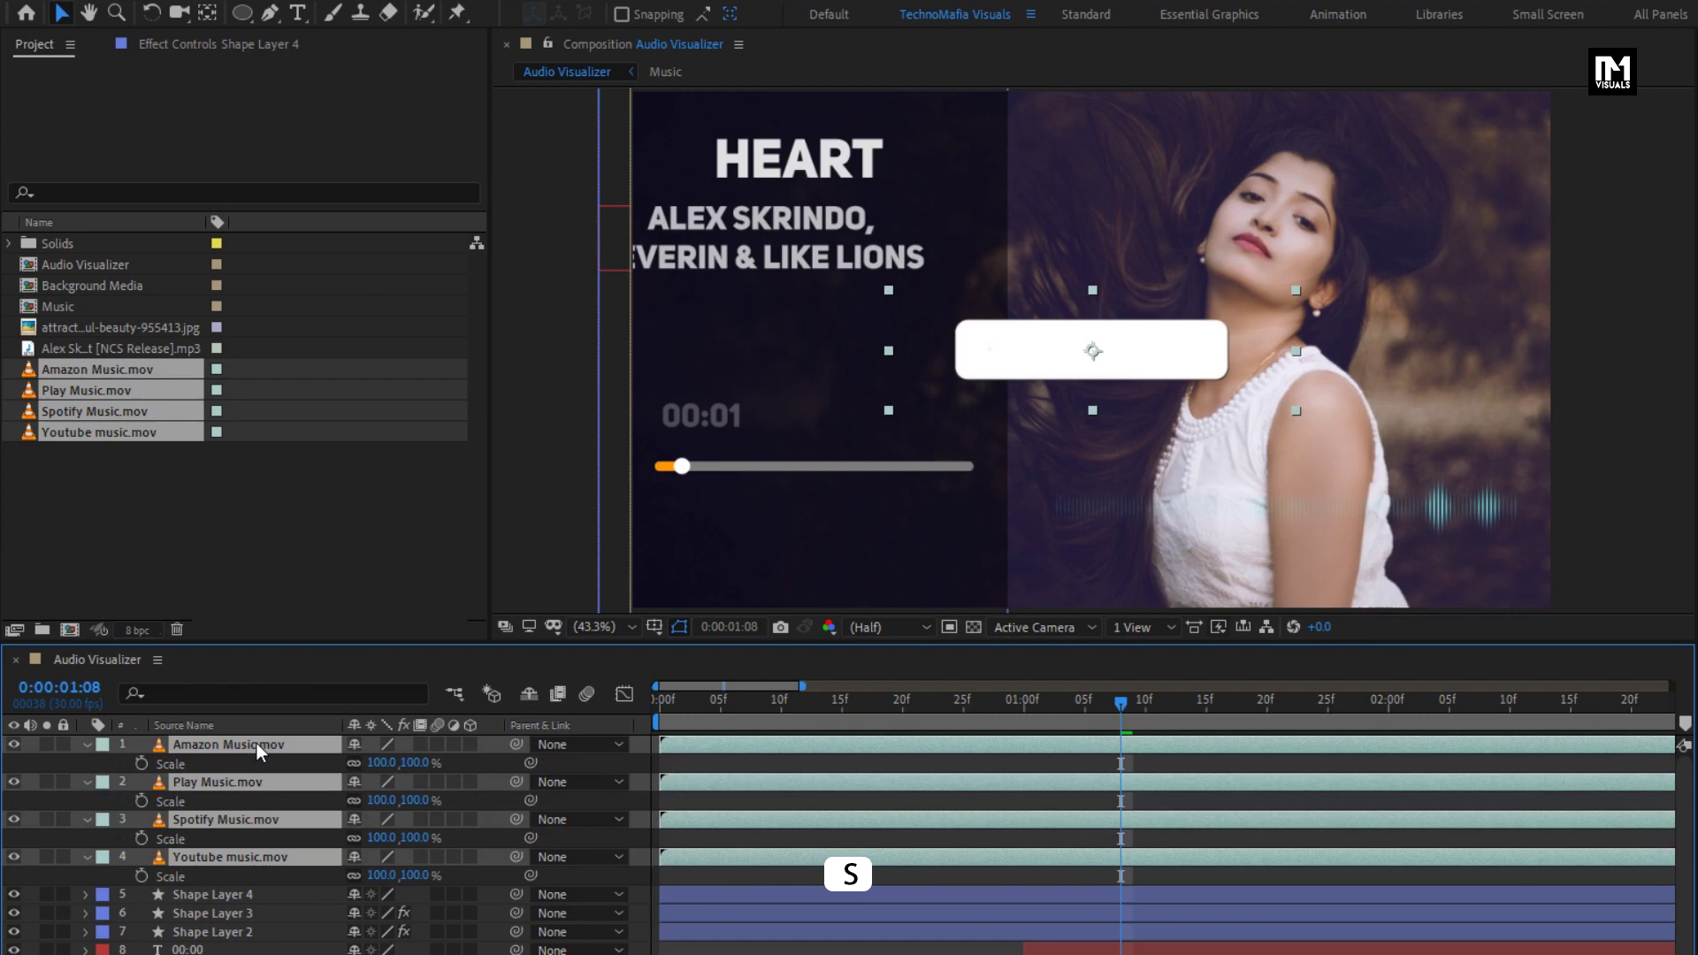
left_click(412, 758)
type("50")
key("Return")
left_click(89, 746)
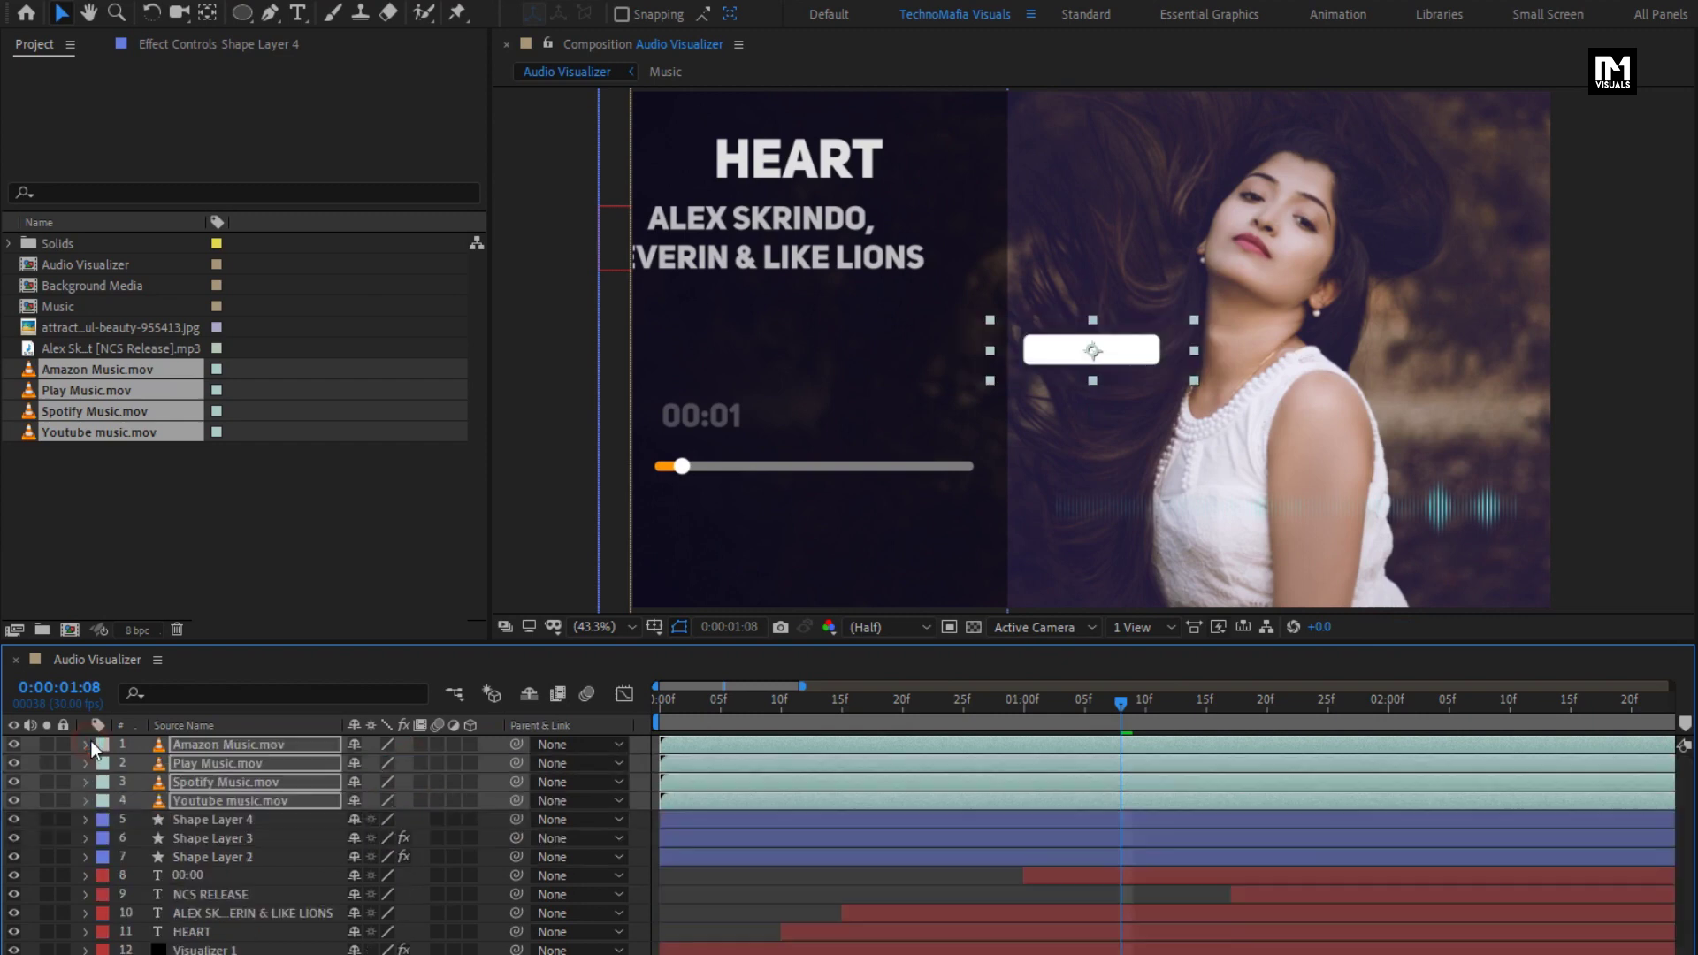
- Move the badges below the progress bar and select the Amazon Music badge layer
left_click_drag(1025, 346, 819, 285)
scroll(683, 512, "up", 1)
key("space")
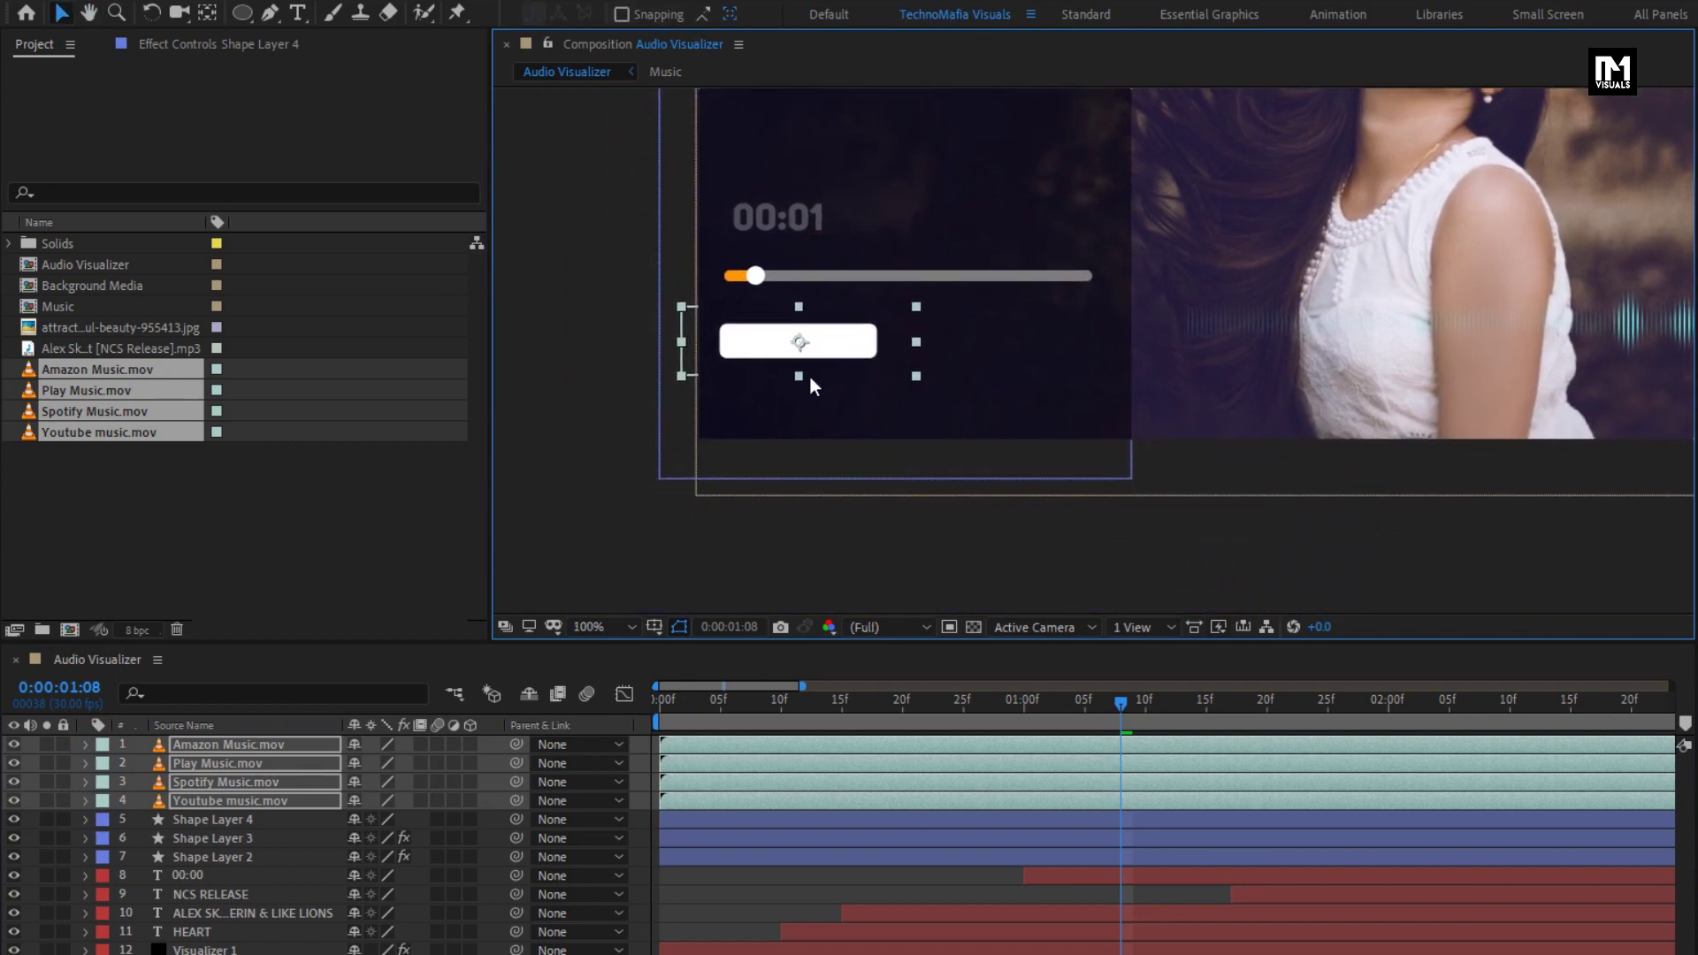
scroll(810, 375, "up", 2)
left_click_drag(719, 555, 959, 409)
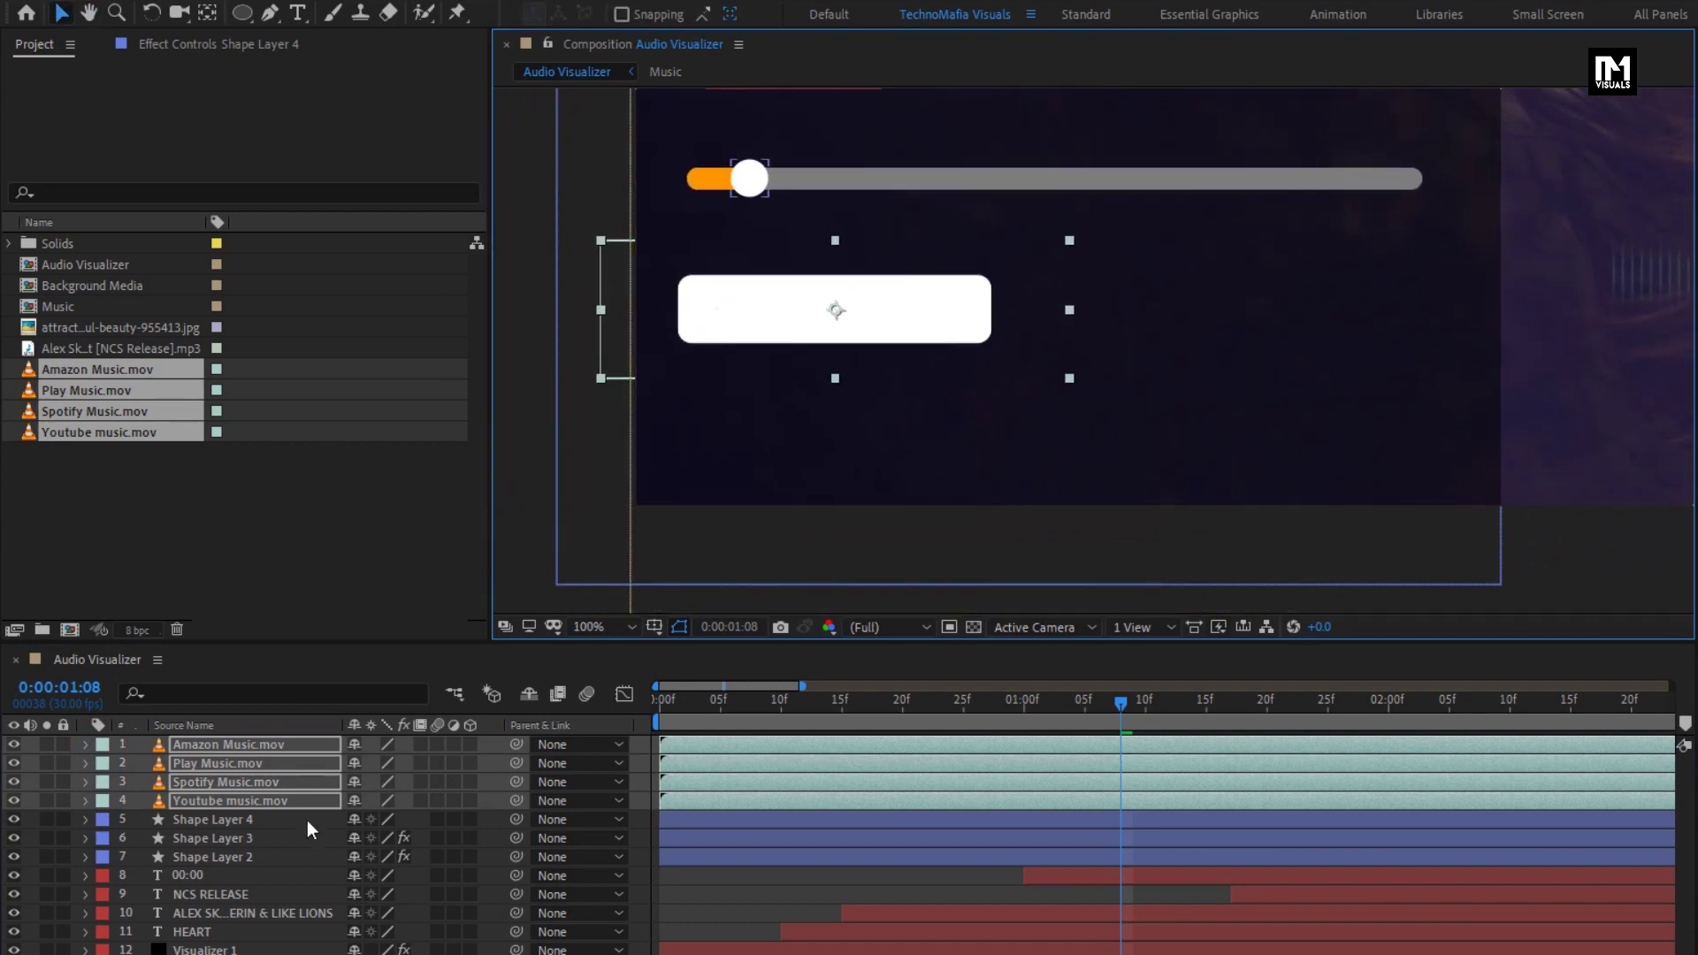
left_click(305, 820)
left_click(257, 749)
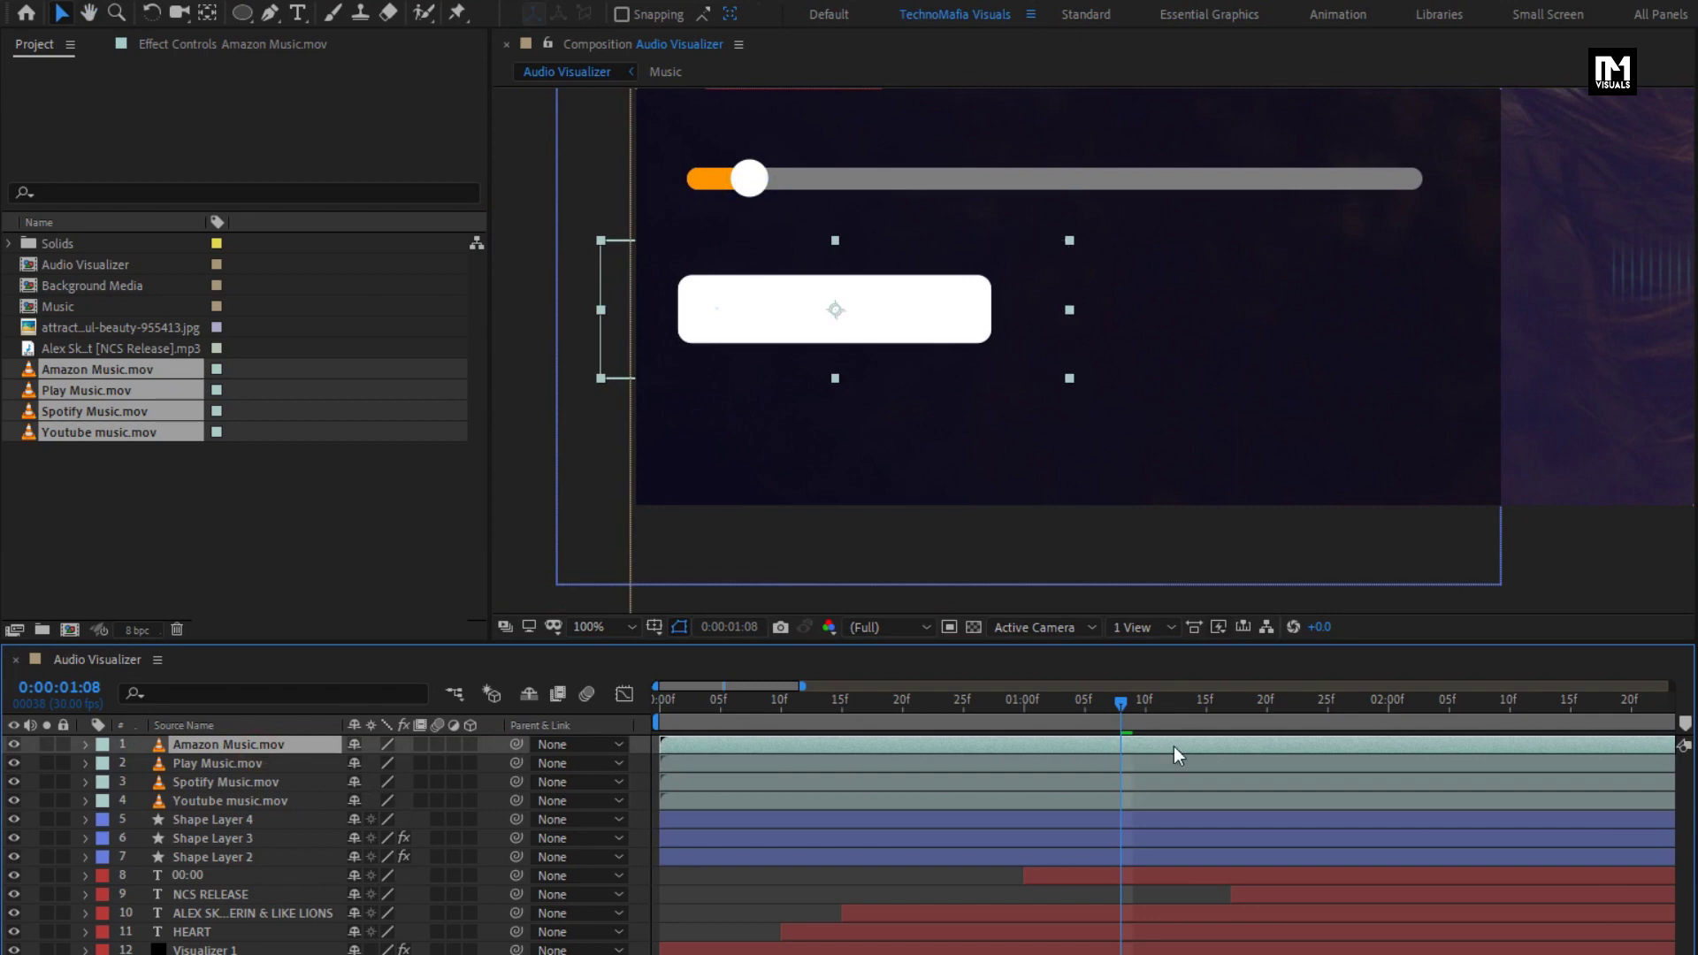
- Move Amazon Music to the right and Spotify below Play Music
left_click_drag(1305, 697, 1479, 703)
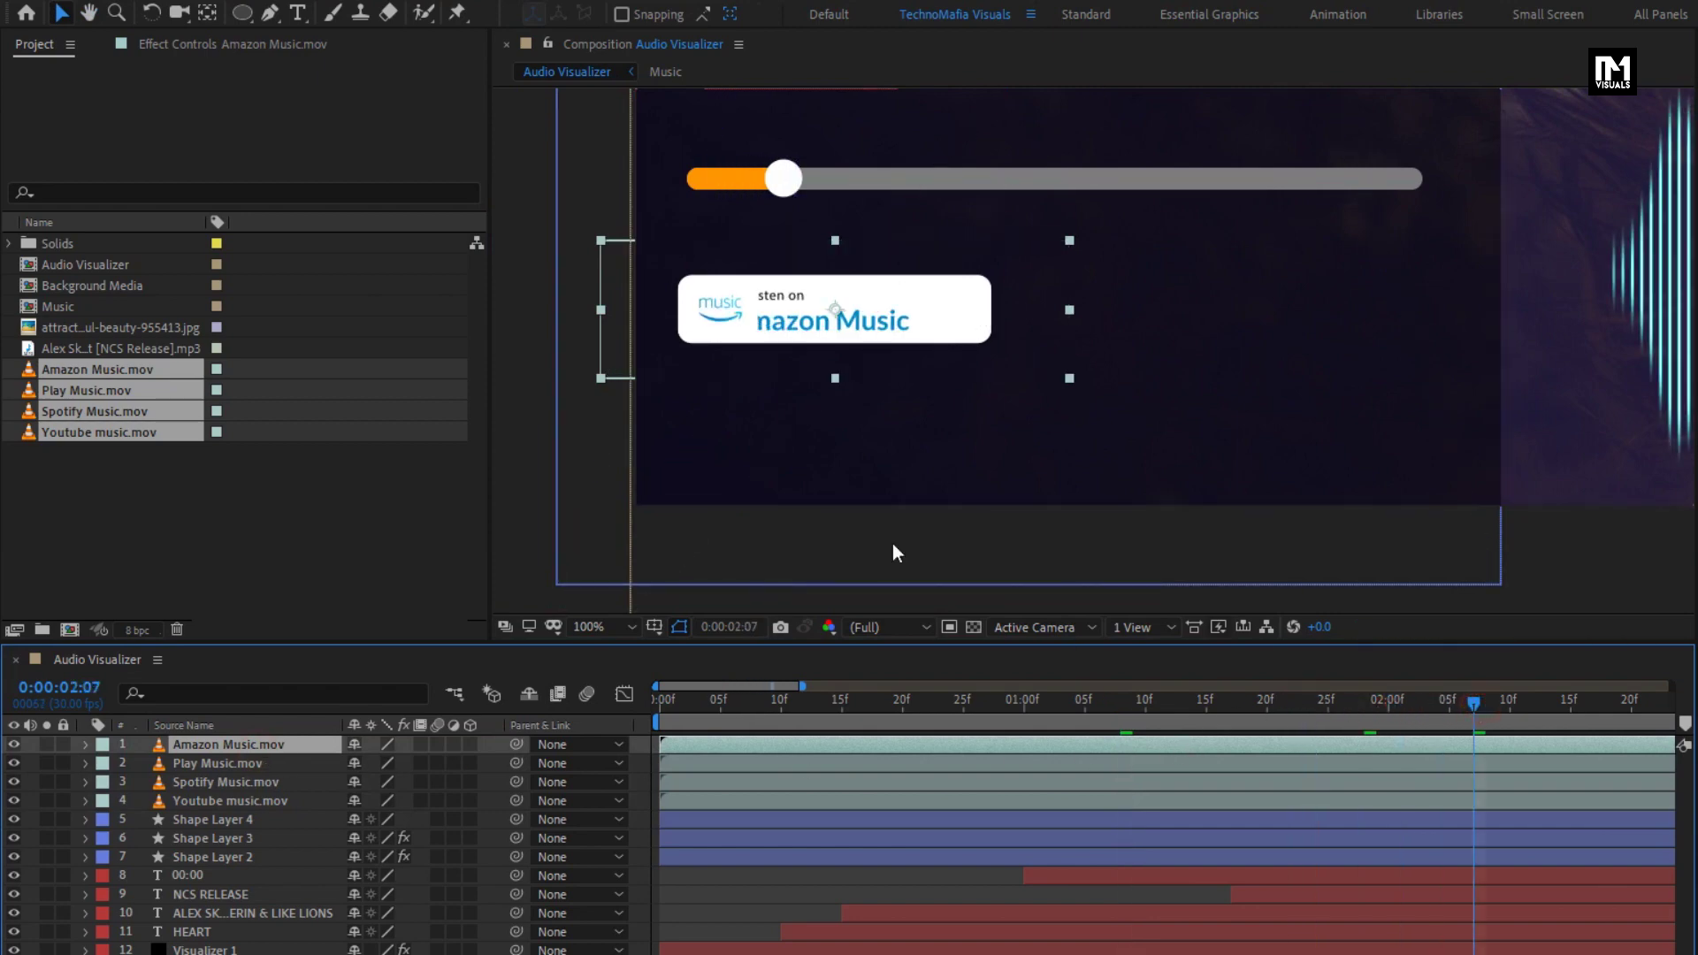
left_click_drag(770, 340, 1194, 322)
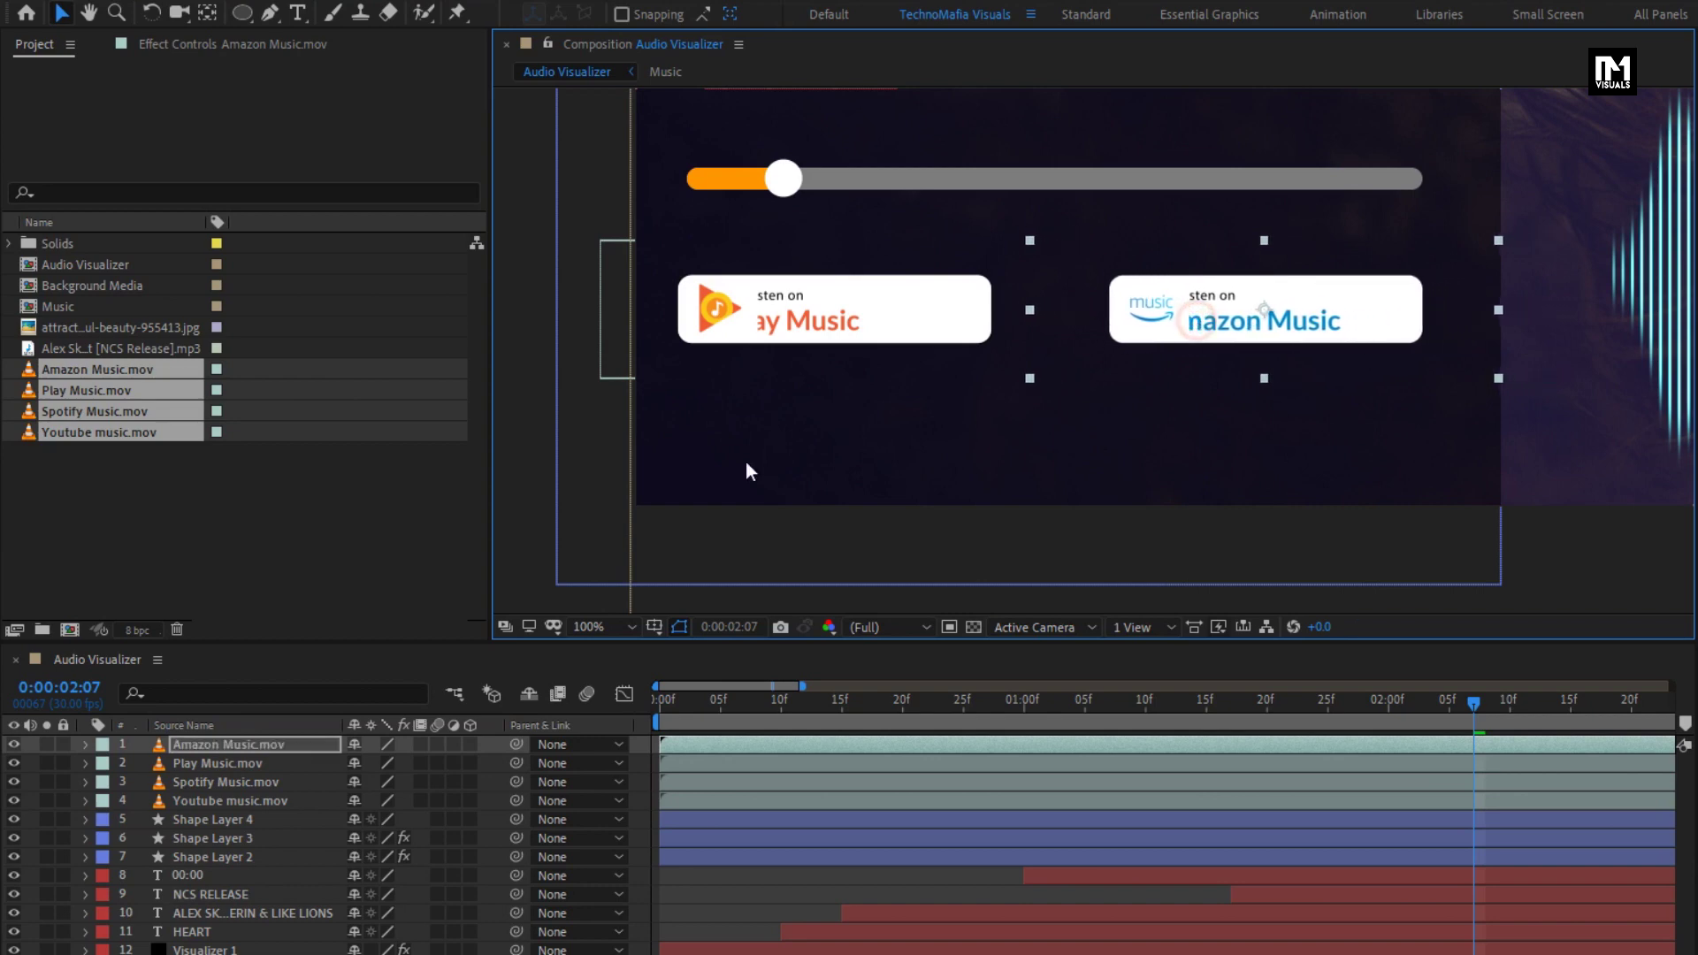
left_click(203, 767)
left_click(199, 782)
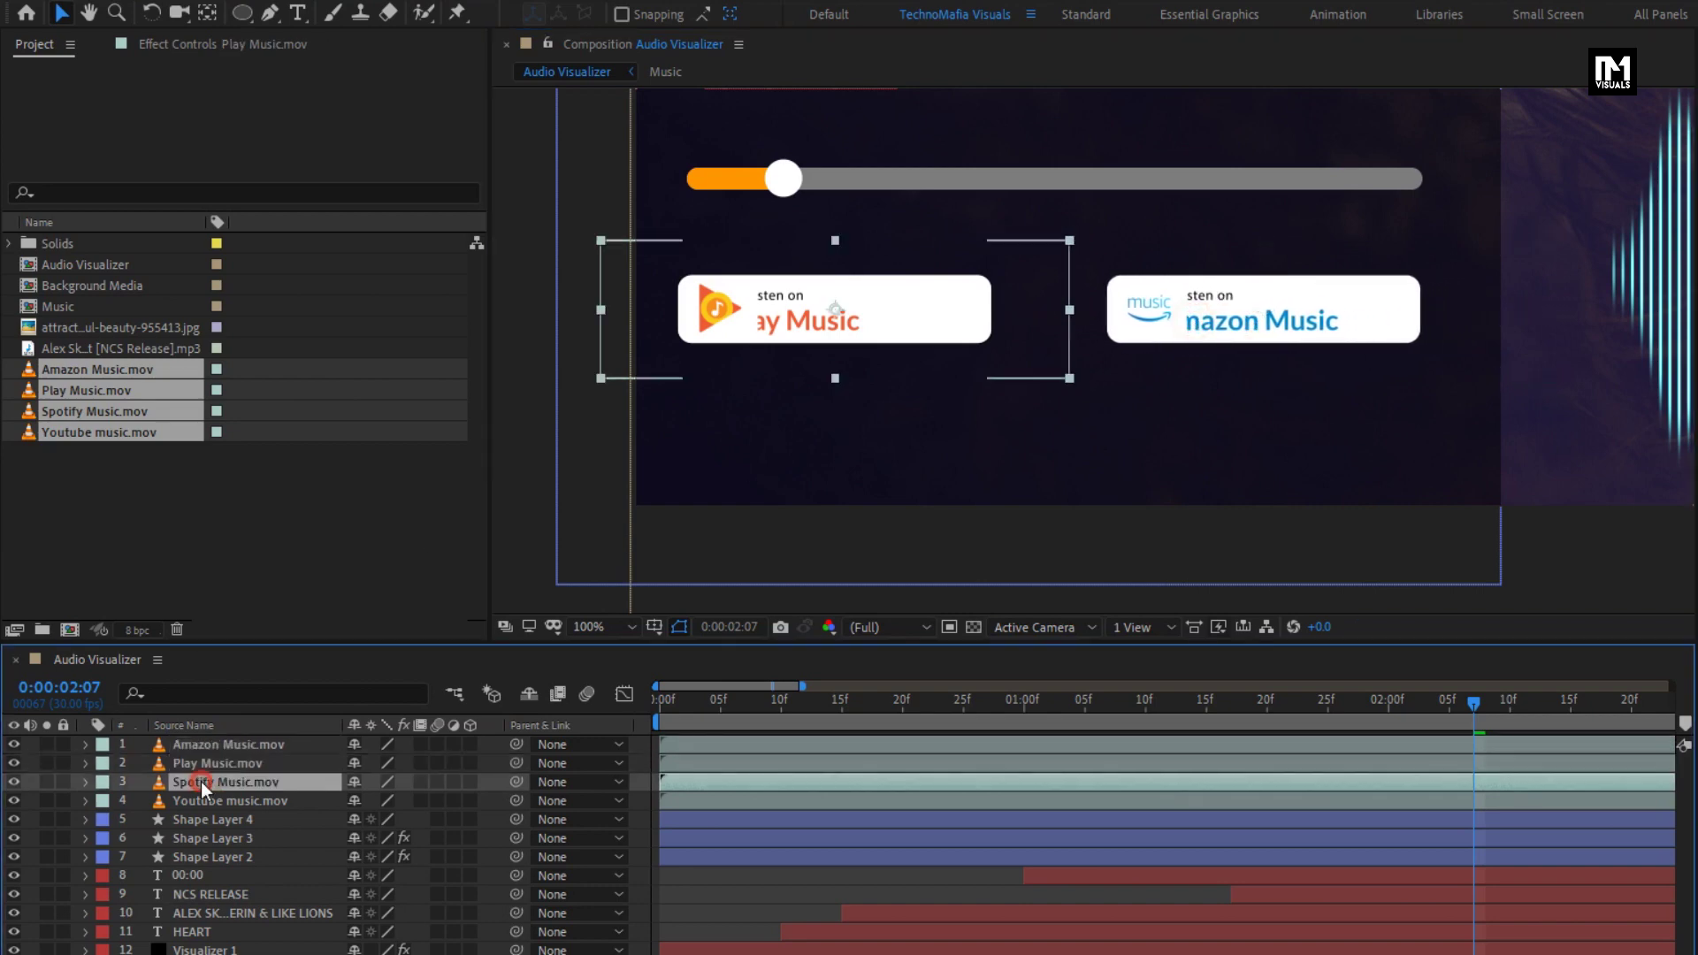
left_click_drag(724, 326, 729, 426)
- Place YouTube Music under Amazon Music, completing the grid, and fit the composition in the viewer
left_click(245, 800)
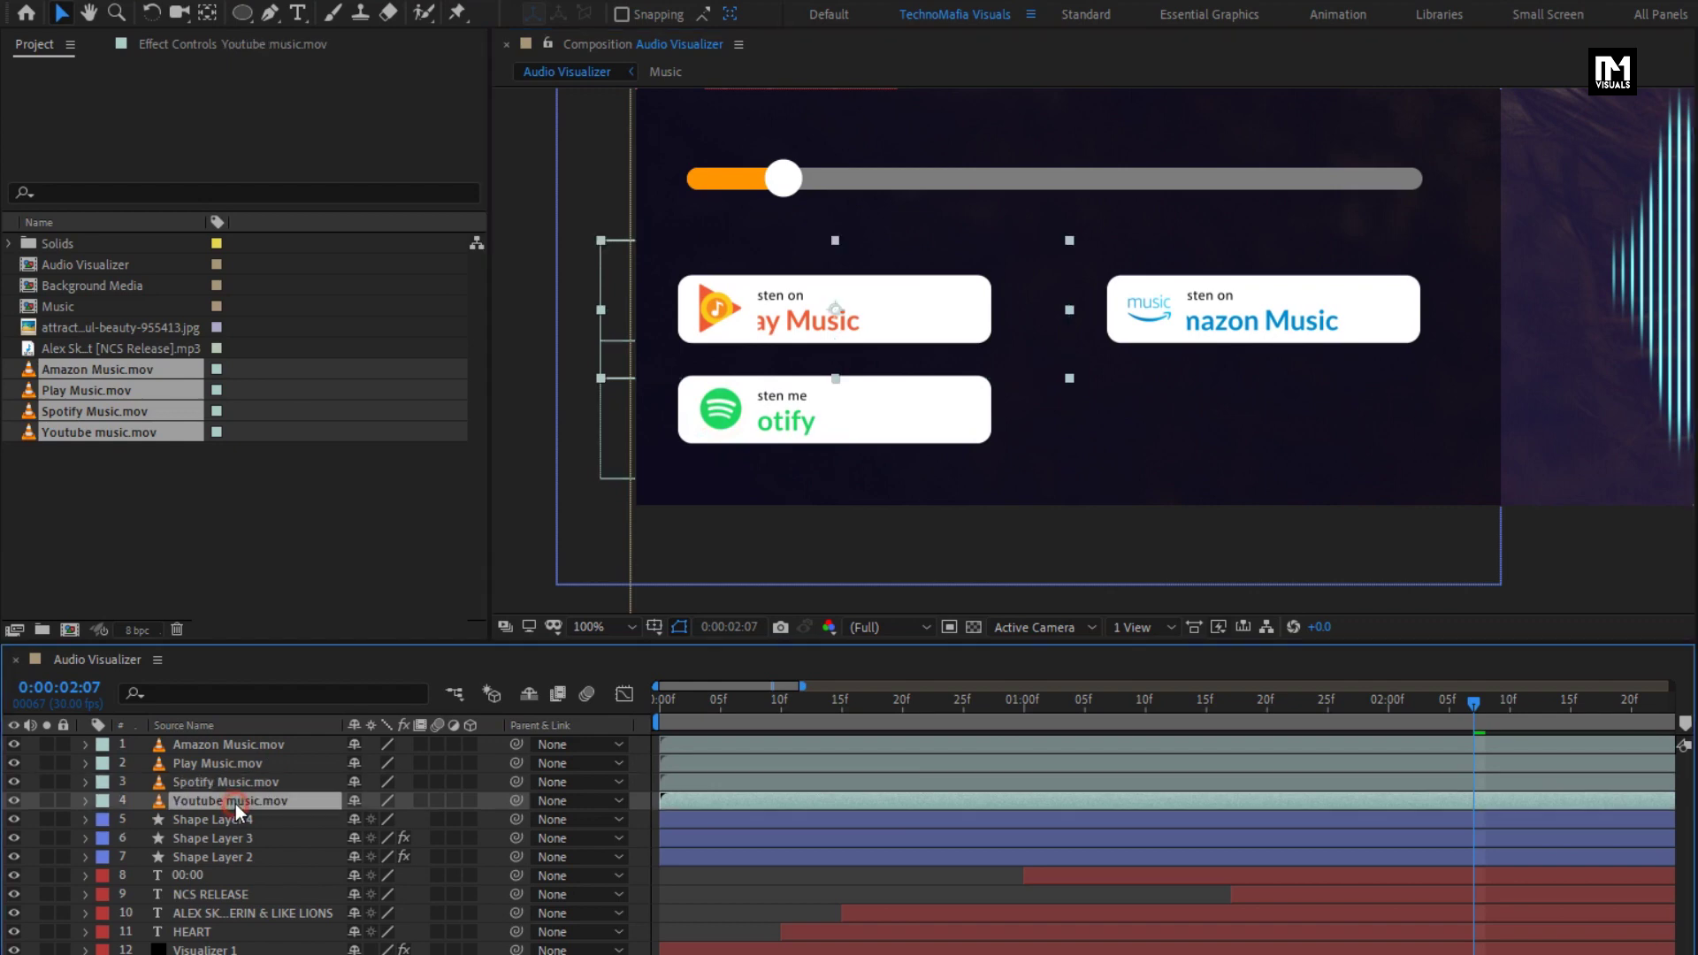
left_click_drag(669, 320, 1090, 393)
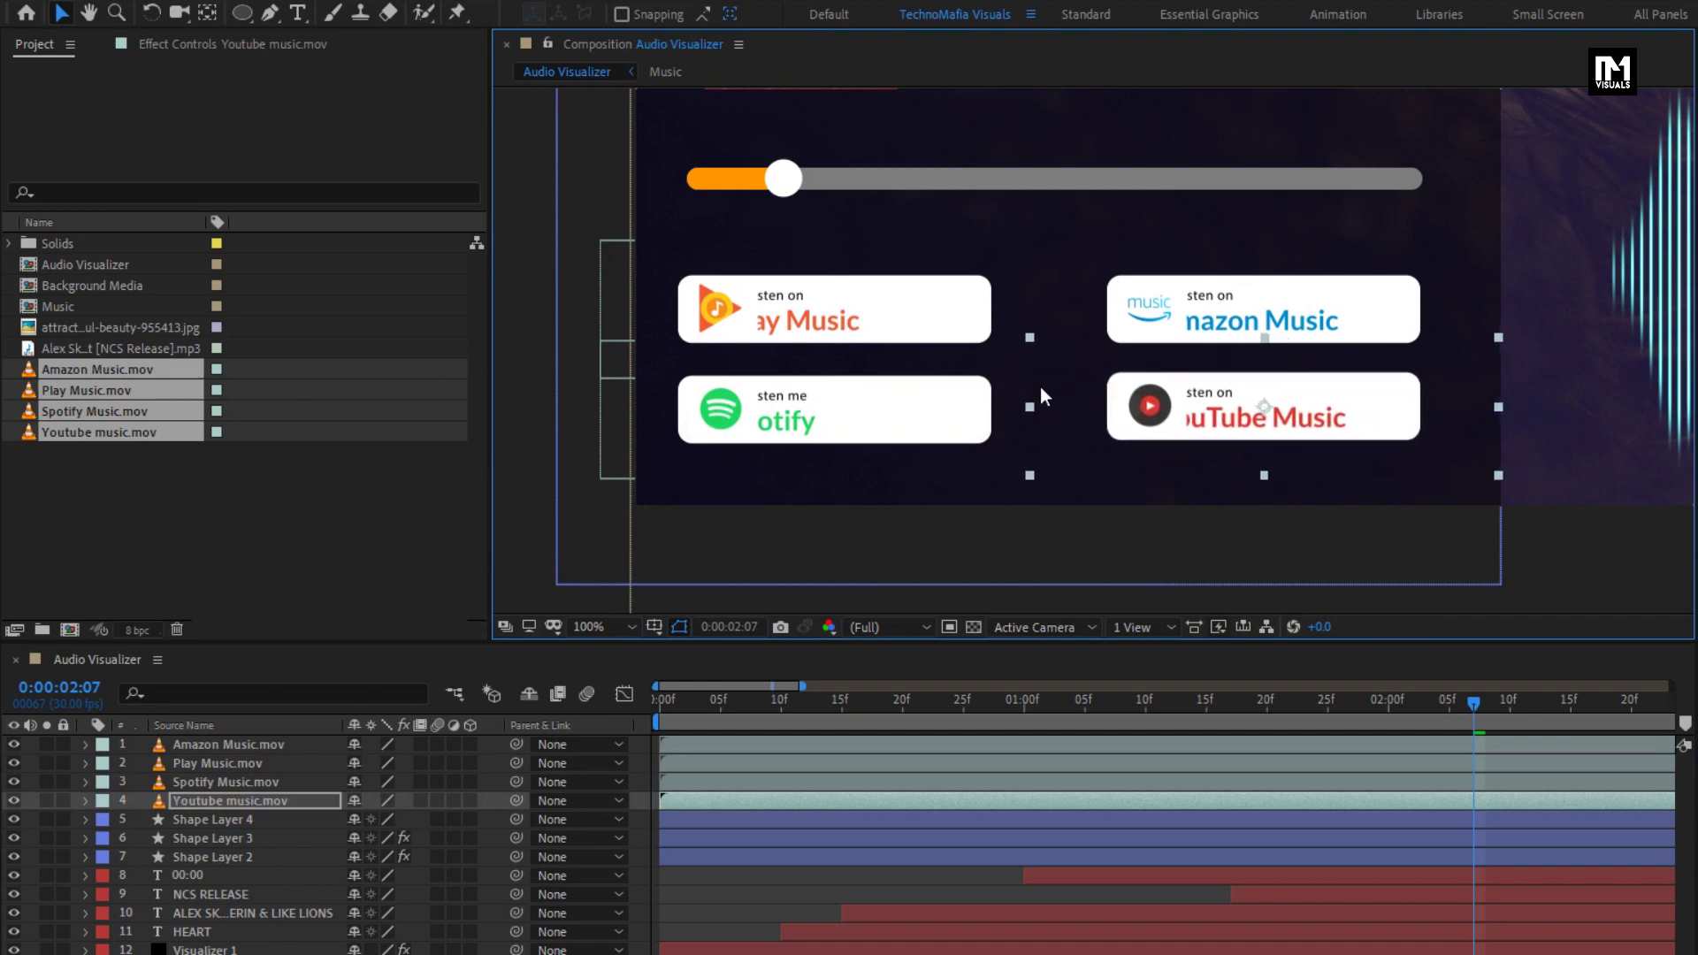
left_click(597, 627)
left_click(613, 682)
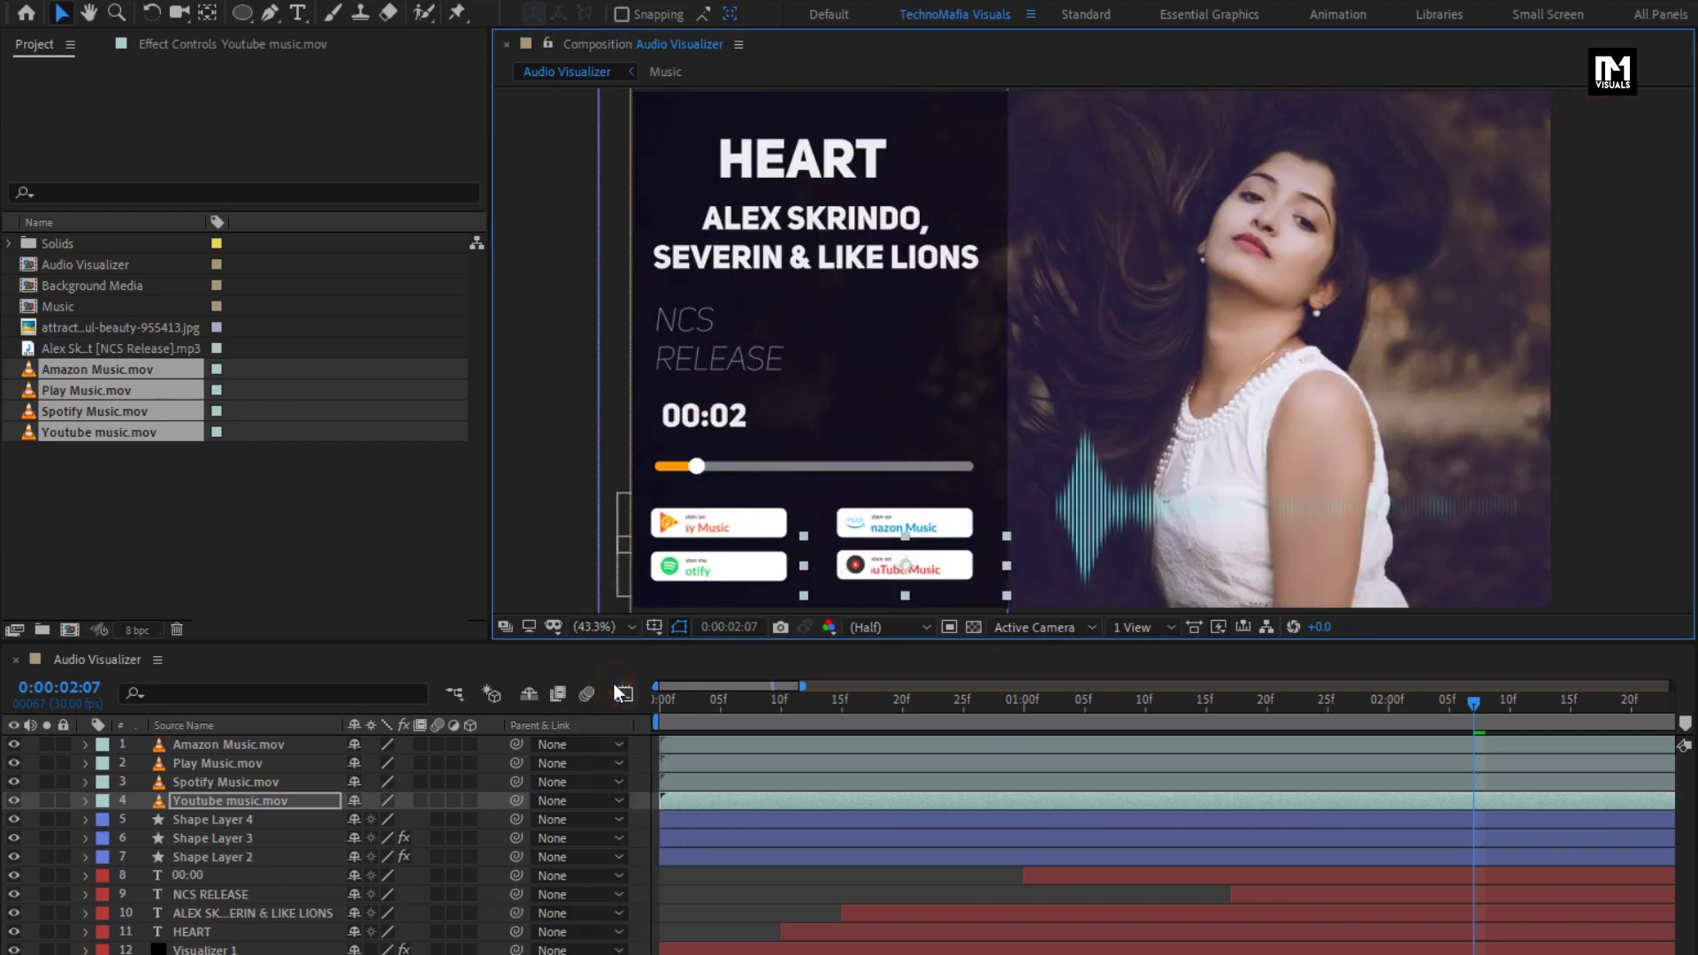
- Scrub through the opening frames from the start to preview the badges
left_click(673, 705)
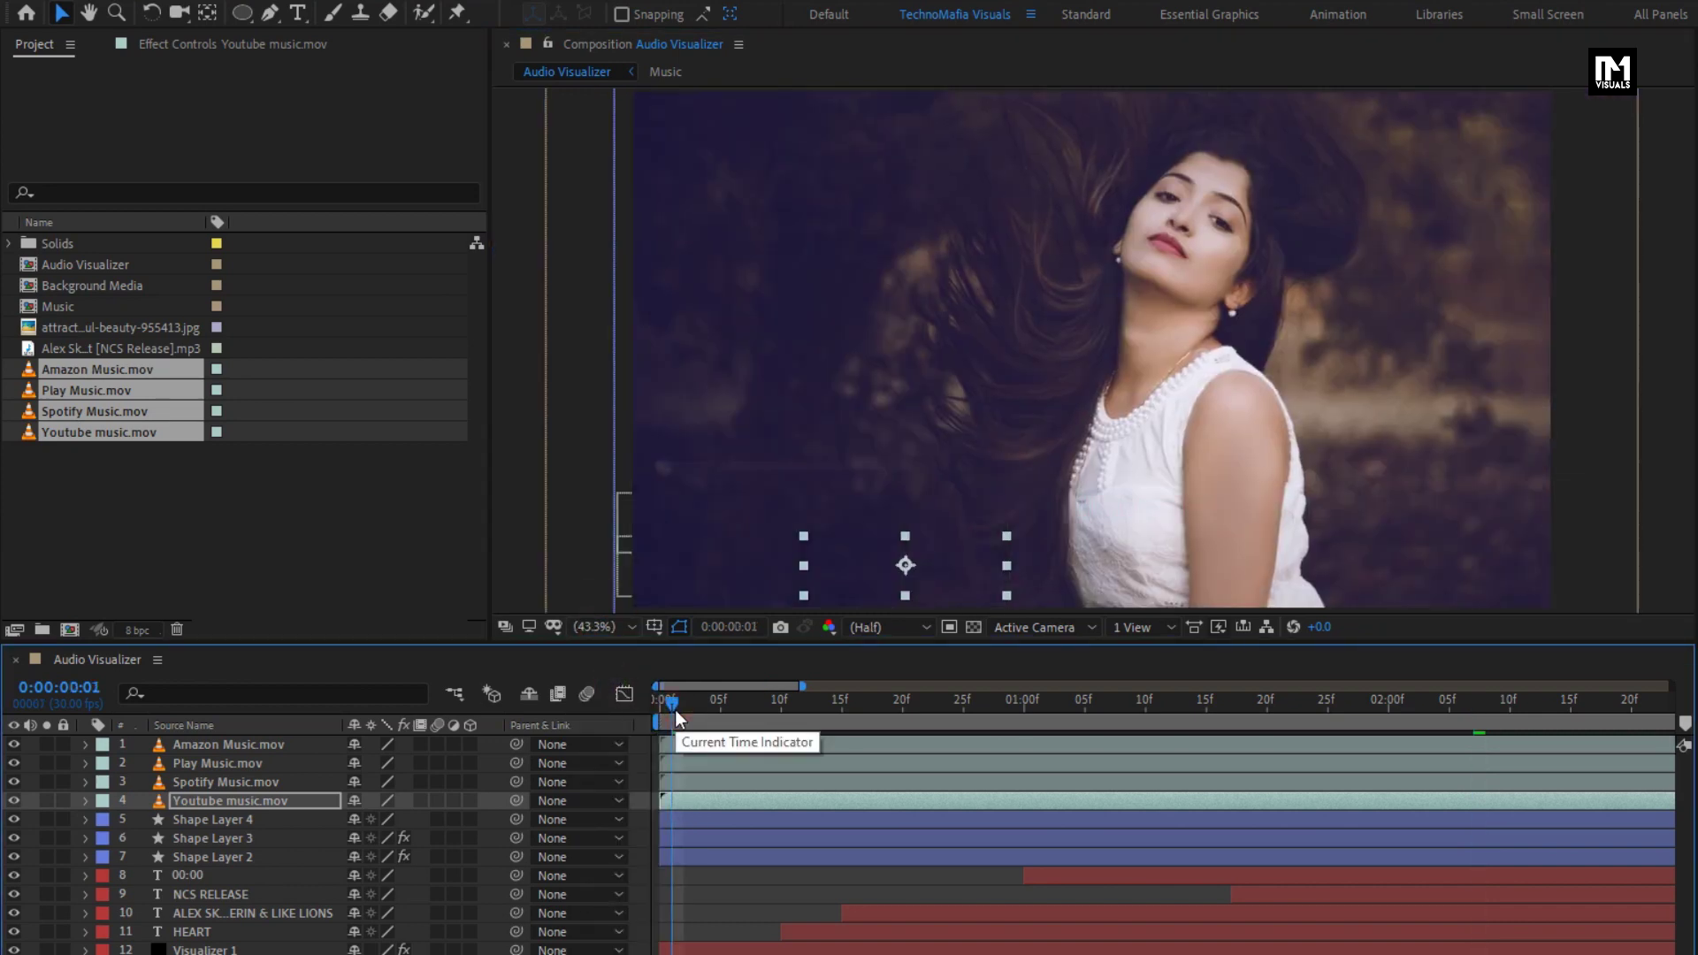
left_click_drag(670, 707, 1425, 683)
key("F2")
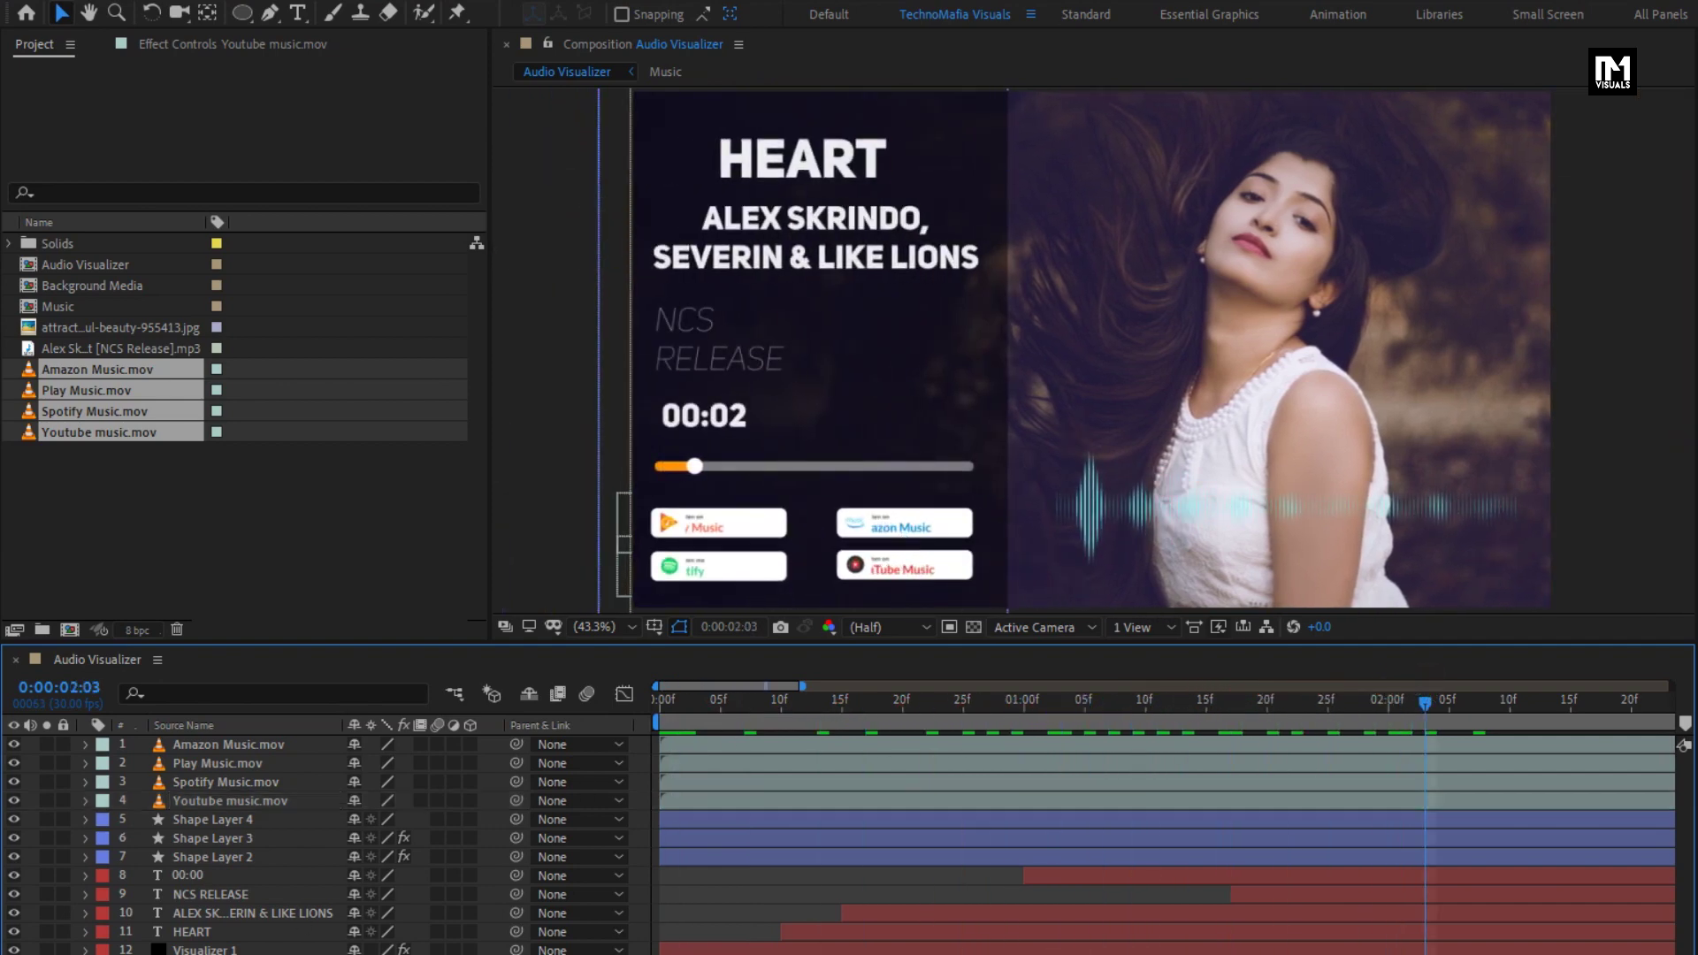
- Zoom the viewer to 200% on an empty patch of hair in the photo
scroll(1545, 125, "up", 1)
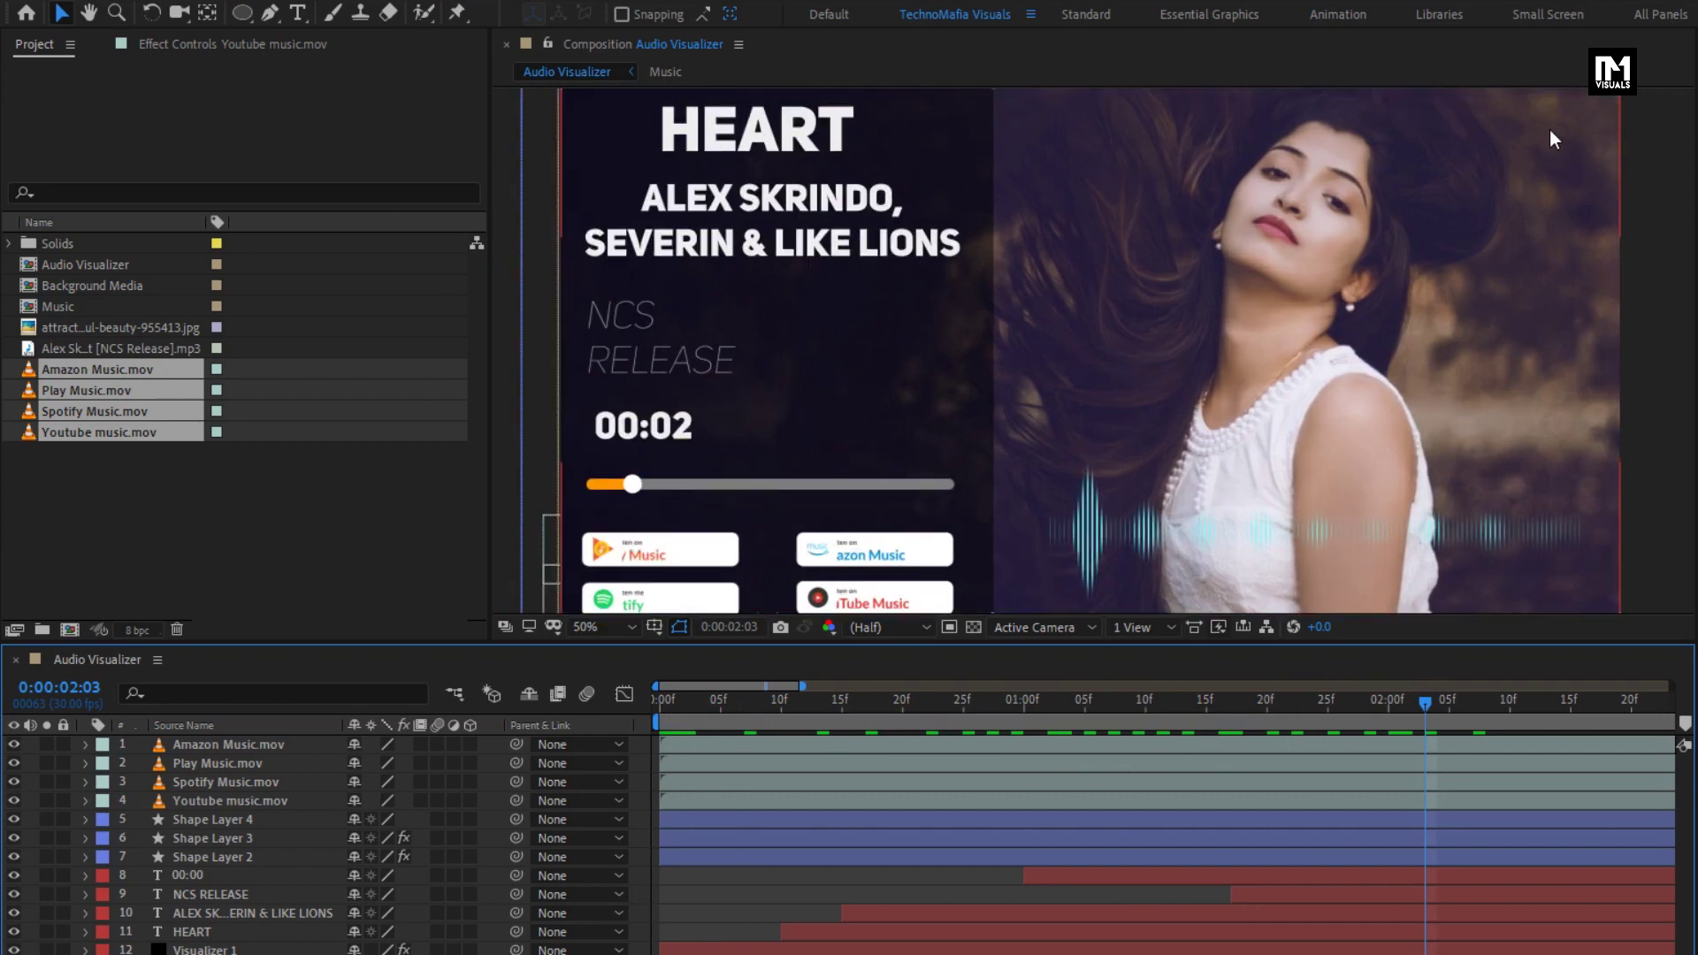
key("h")
left_click_drag(1549, 129, 1253, 268)
scroll(1448, 300, "up", 1)
scroll(1254, 268, "up", 1)
key("v")
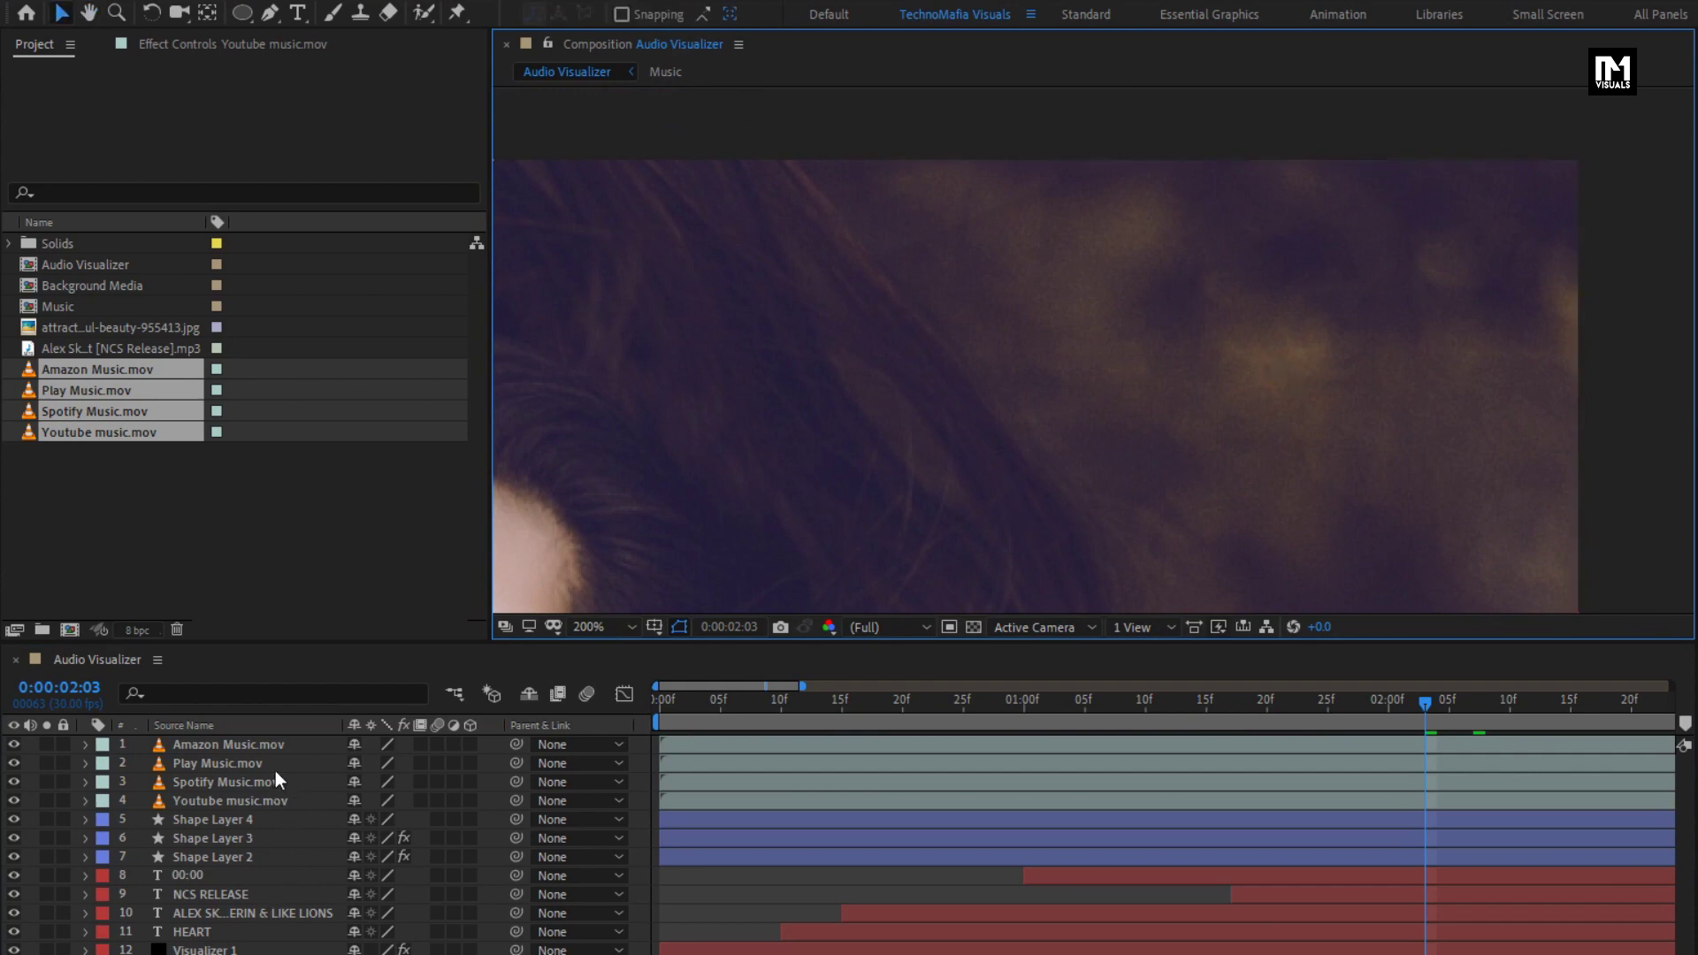
- Set the Pen tool to no fill and a solid white stroke, then place the menu line's first point
left_click(268, 17)
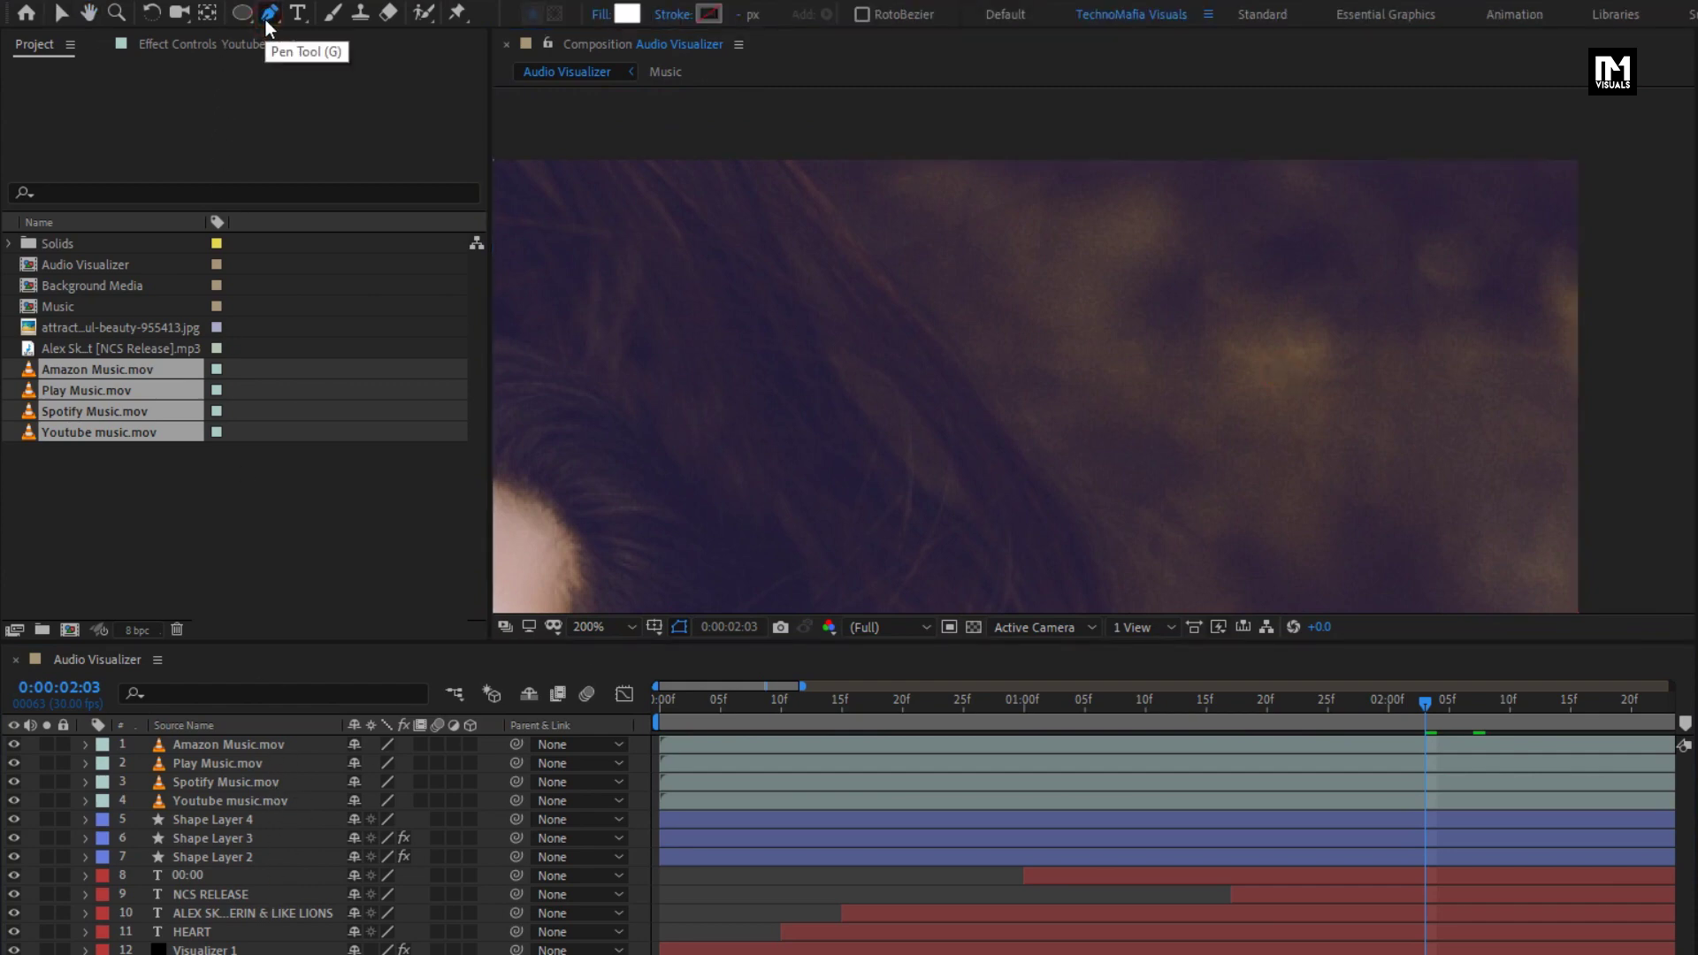
left_click(602, 15)
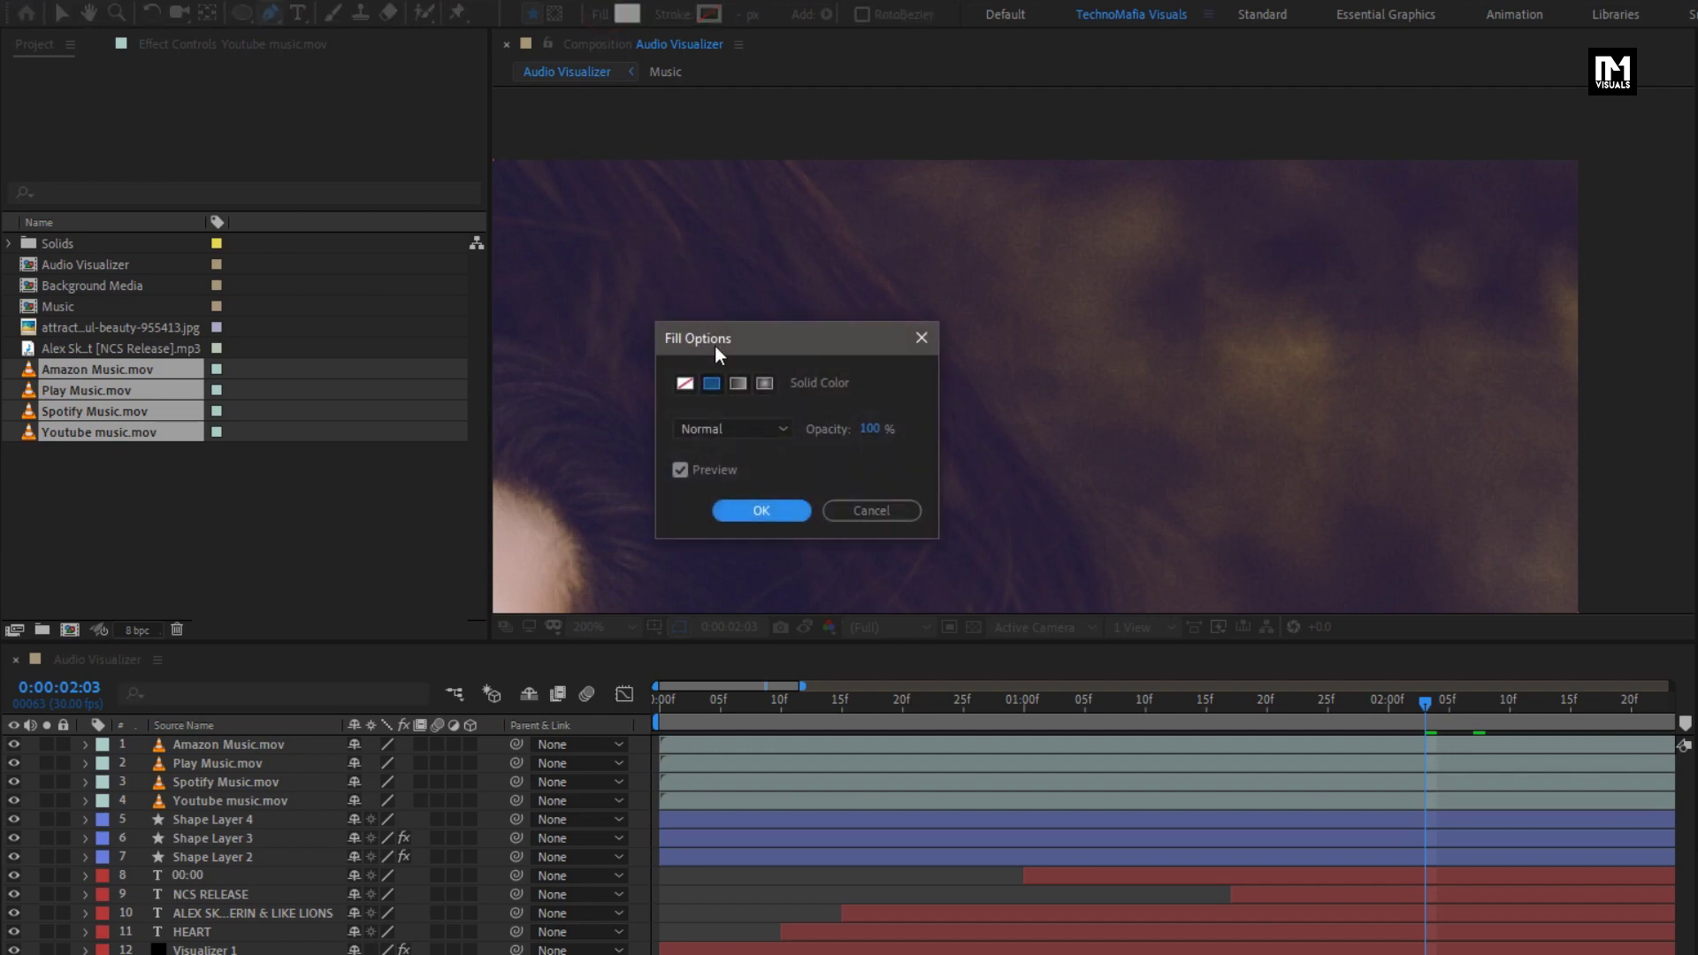
left_click(688, 385)
left_click(734, 506)
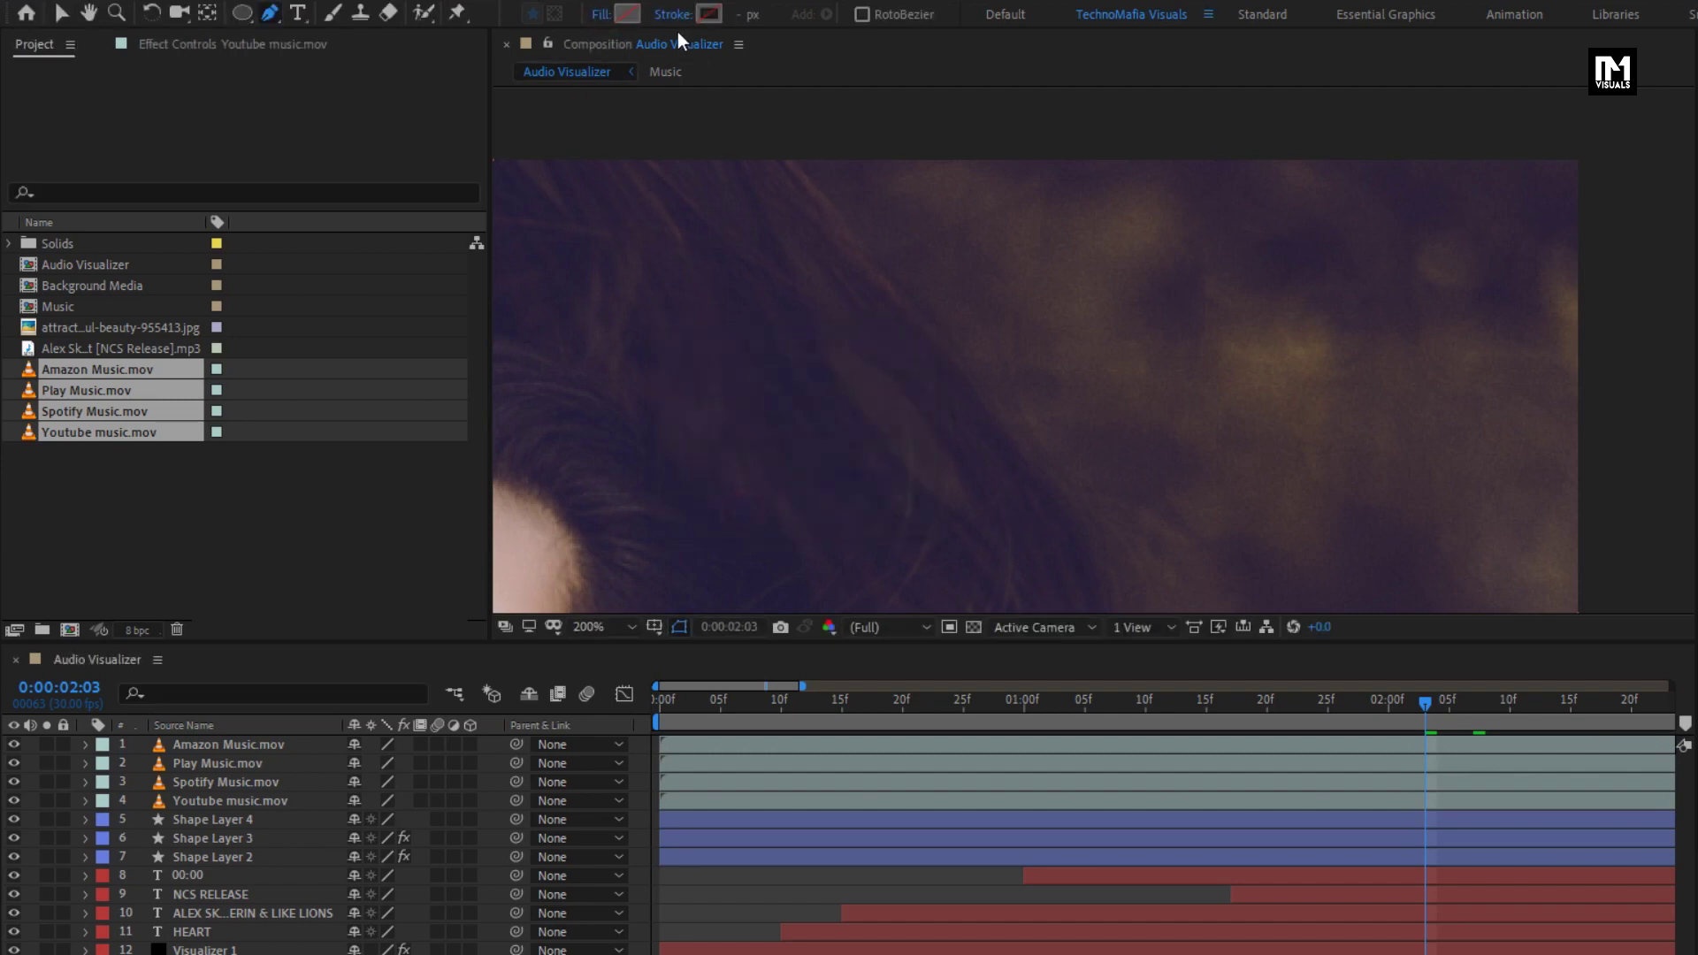
left_click(676, 14)
left_click(712, 385)
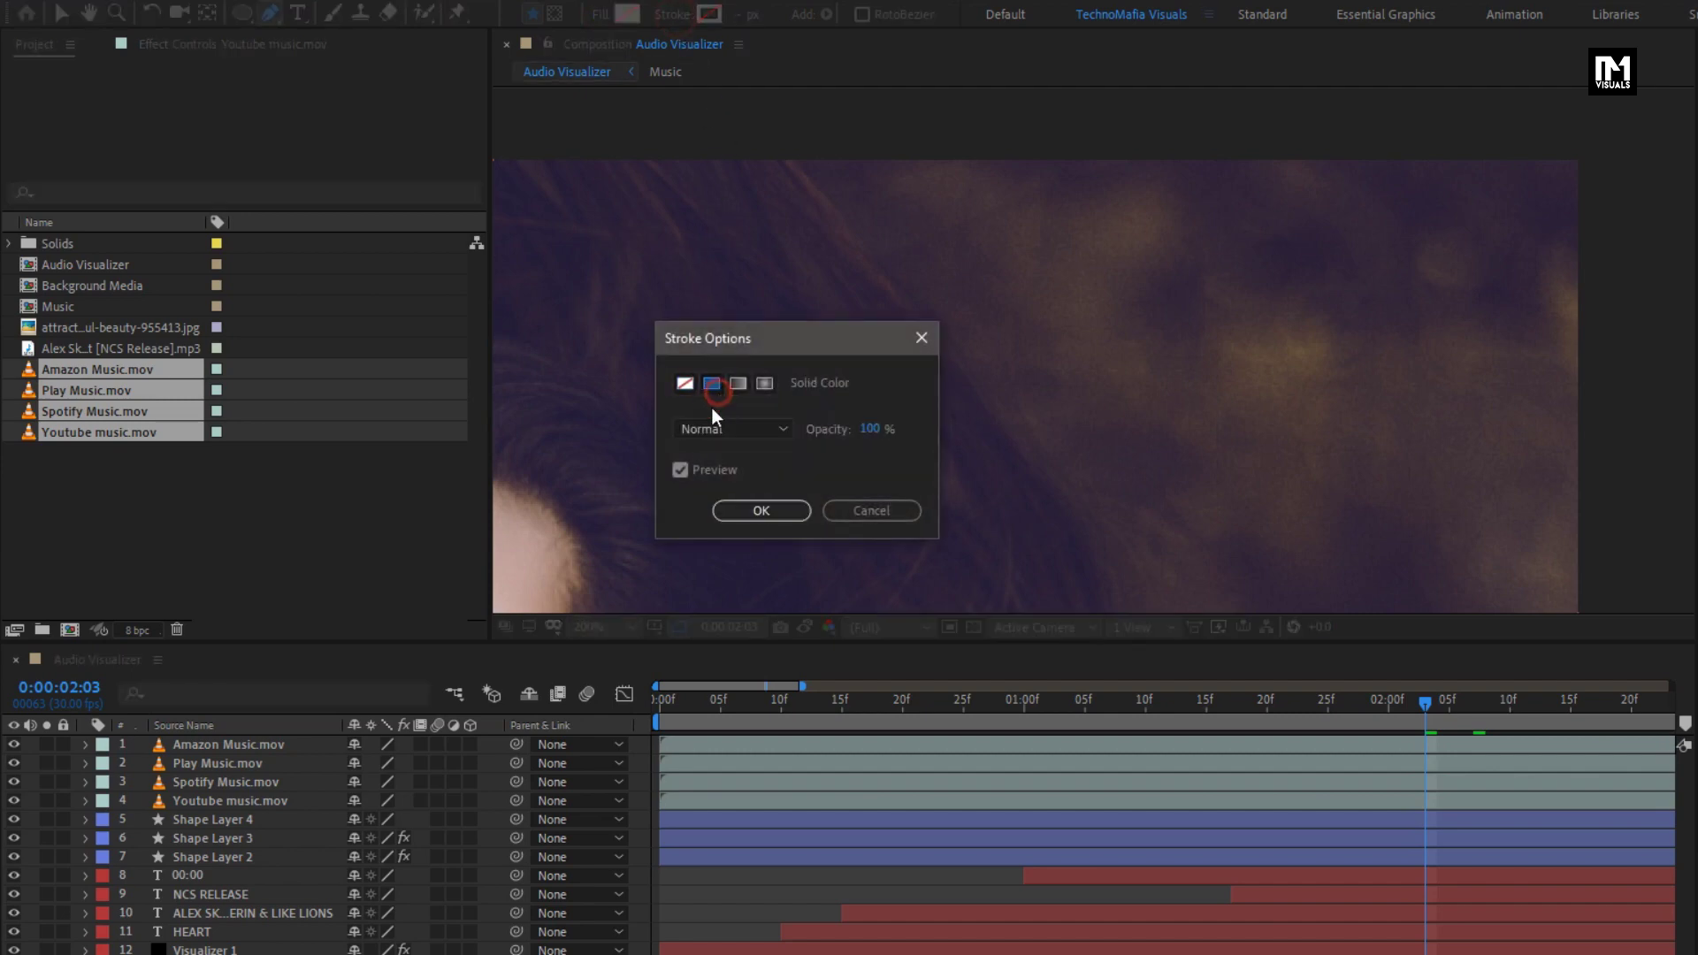
left_click(740, 510)
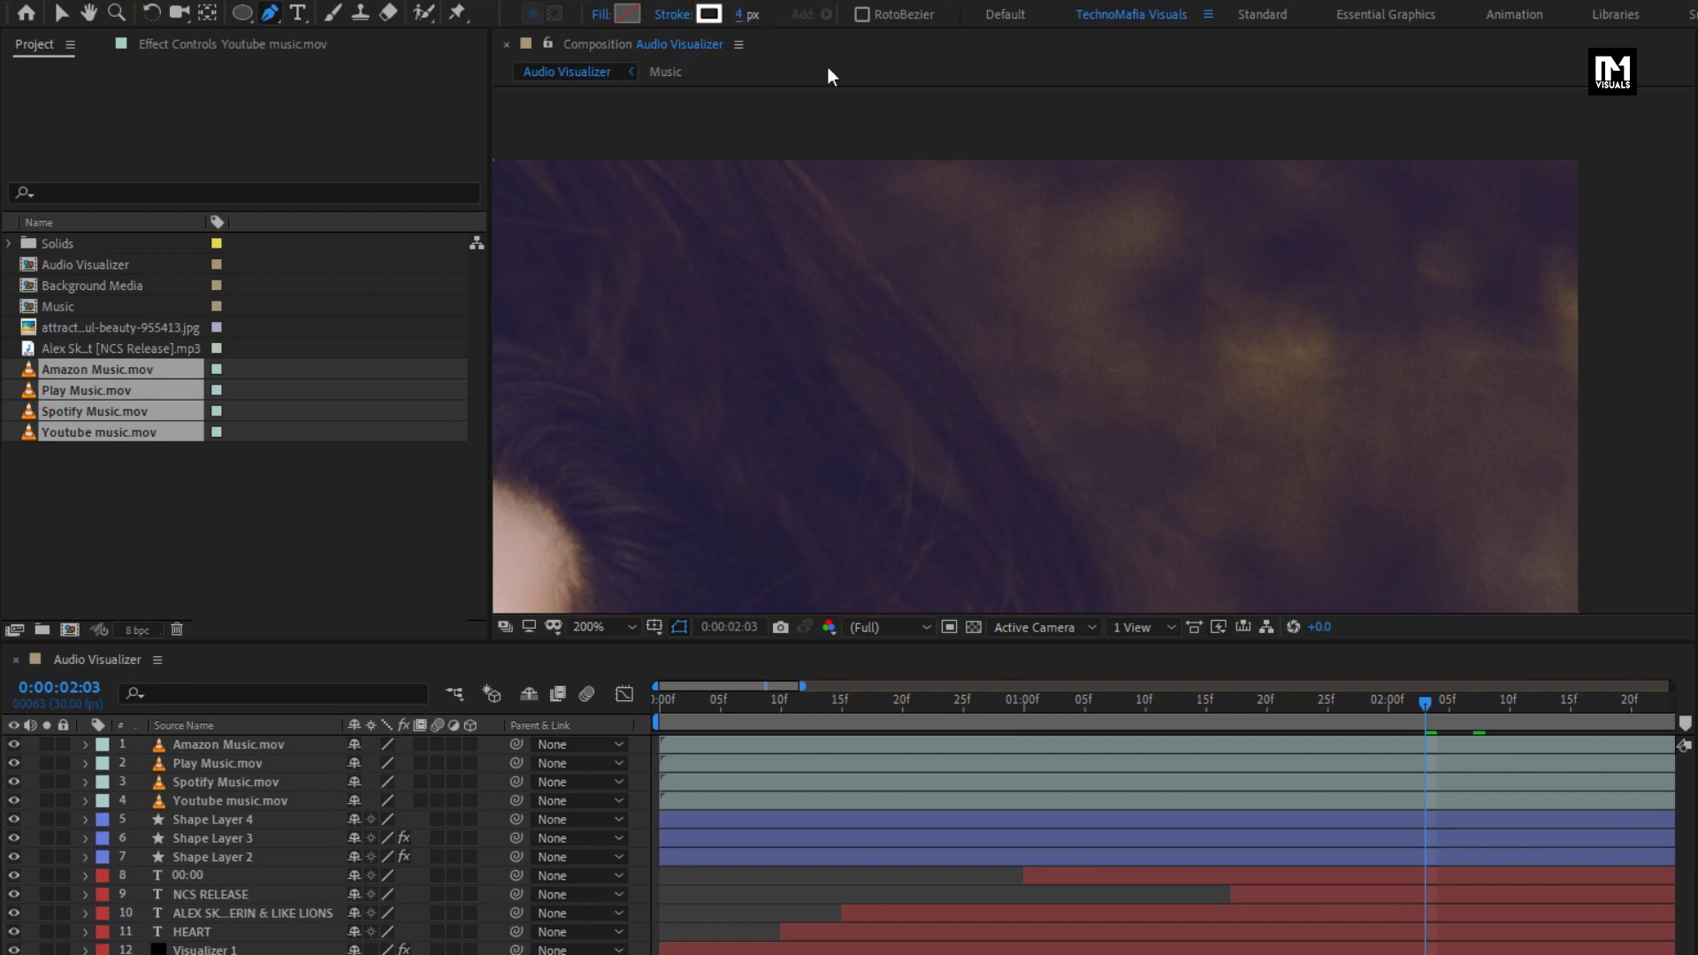
left_click(1490, 232)
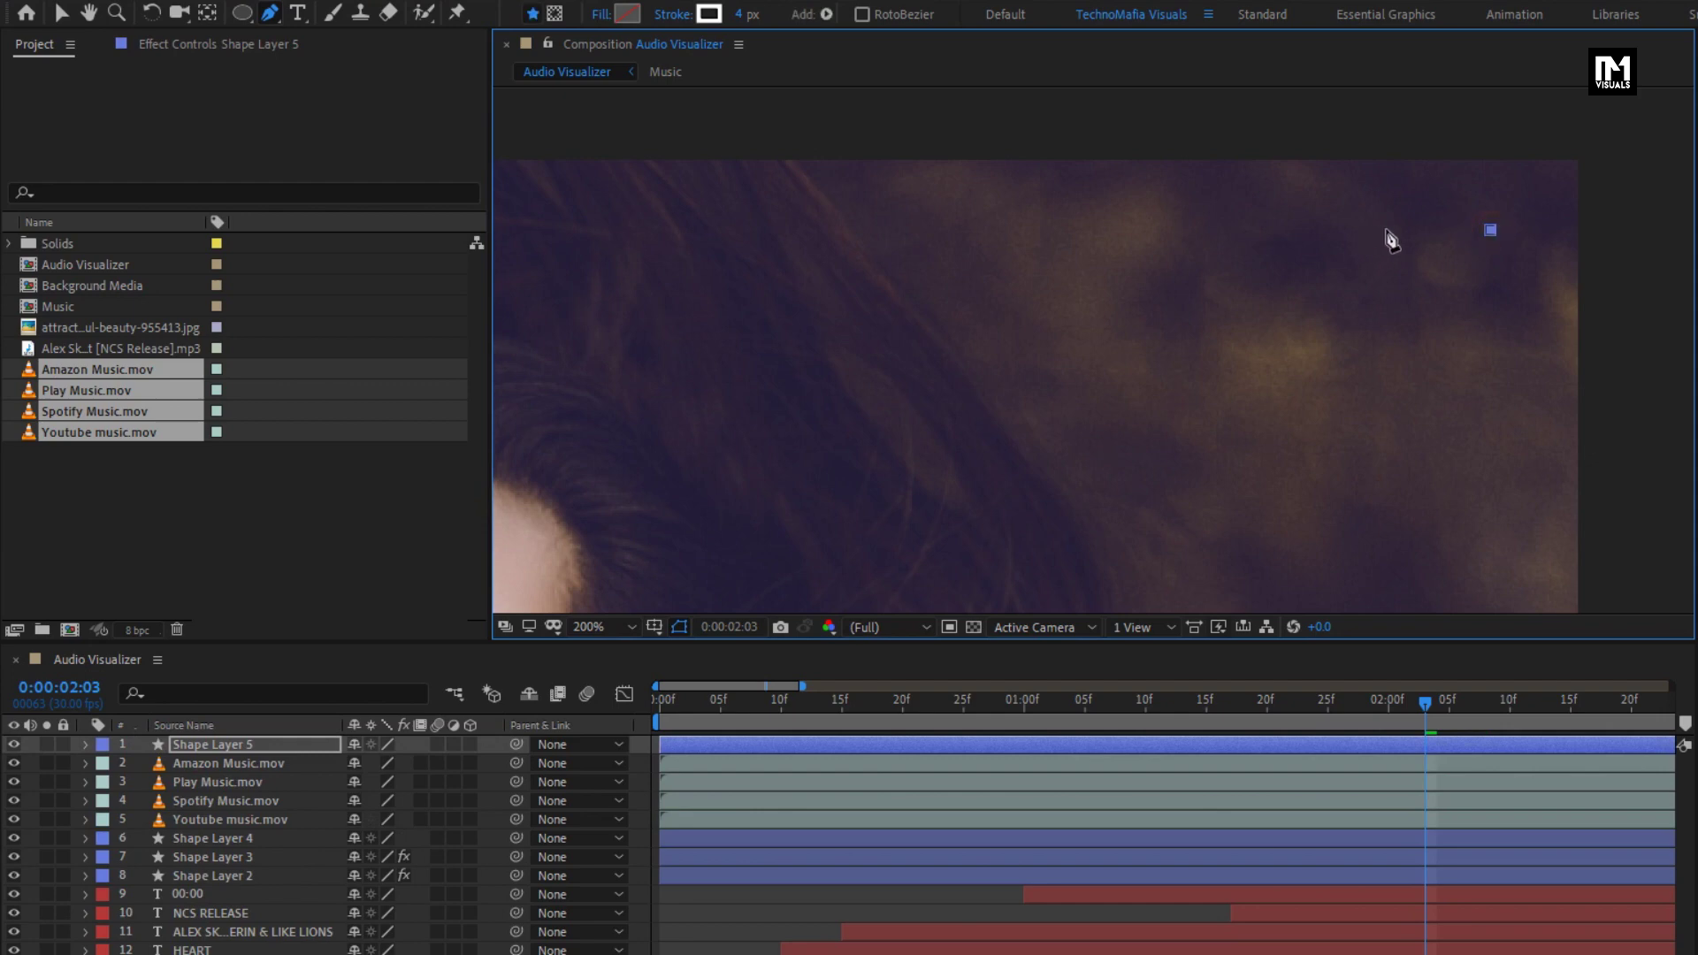
- Complete the horizontal line with a second point and set its stroke to 5 px
left_click(1386, 230)
left_click(742, 20)
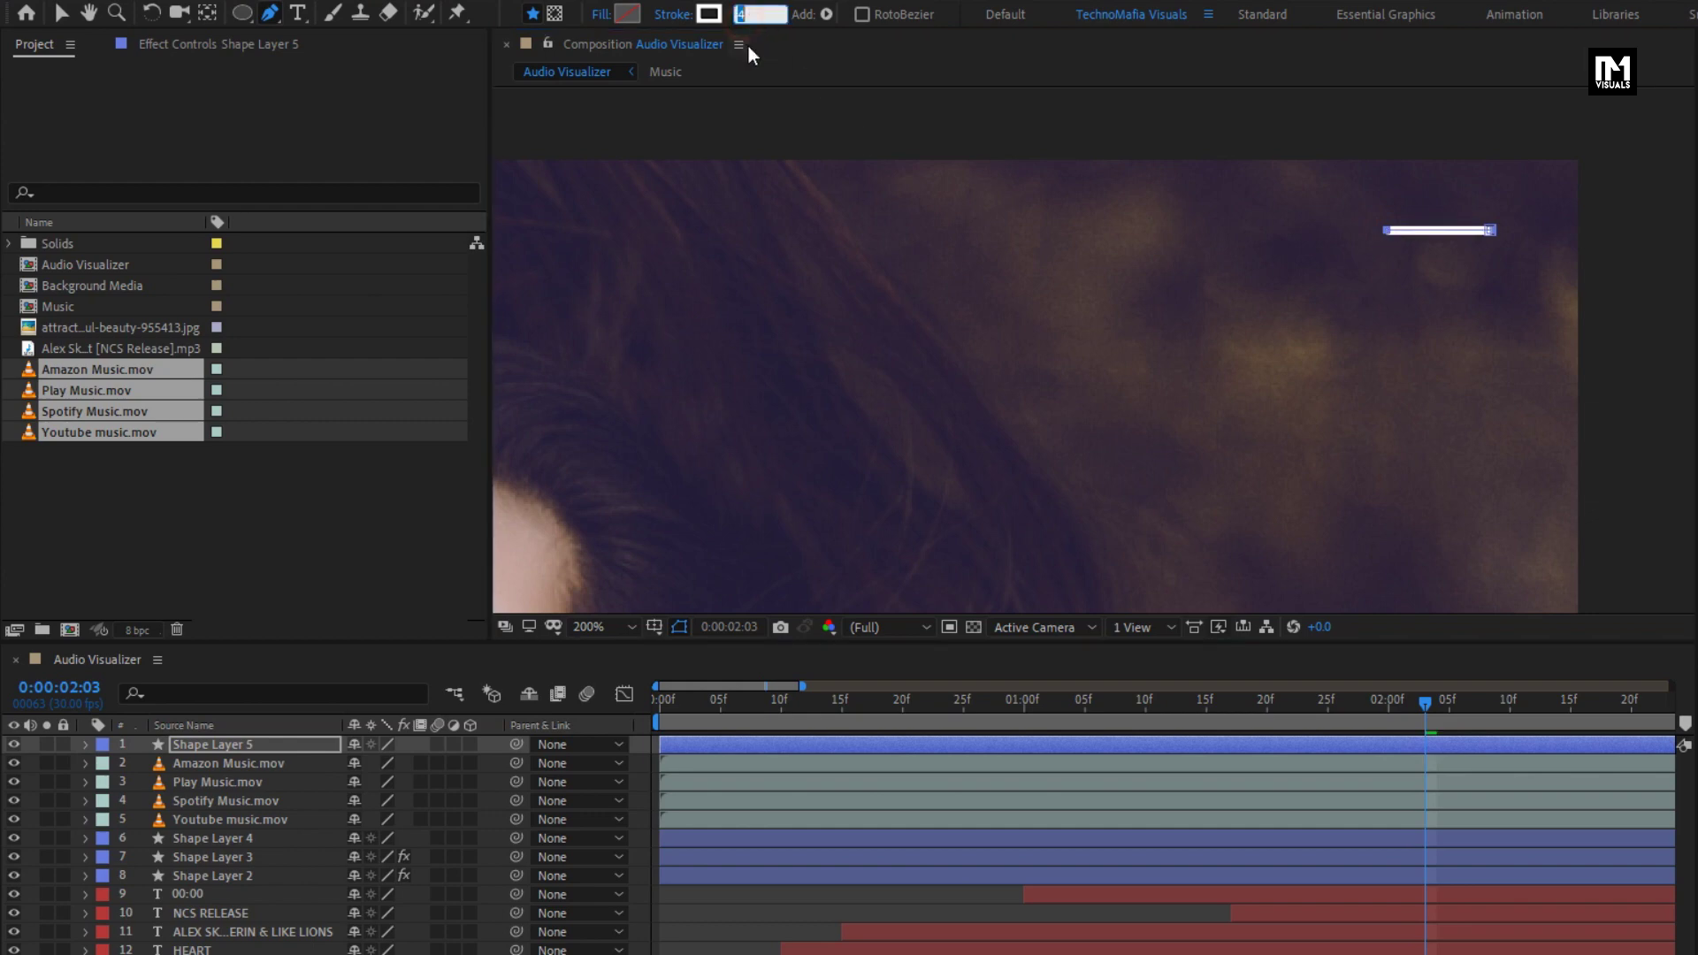
type("5")
key("Return")
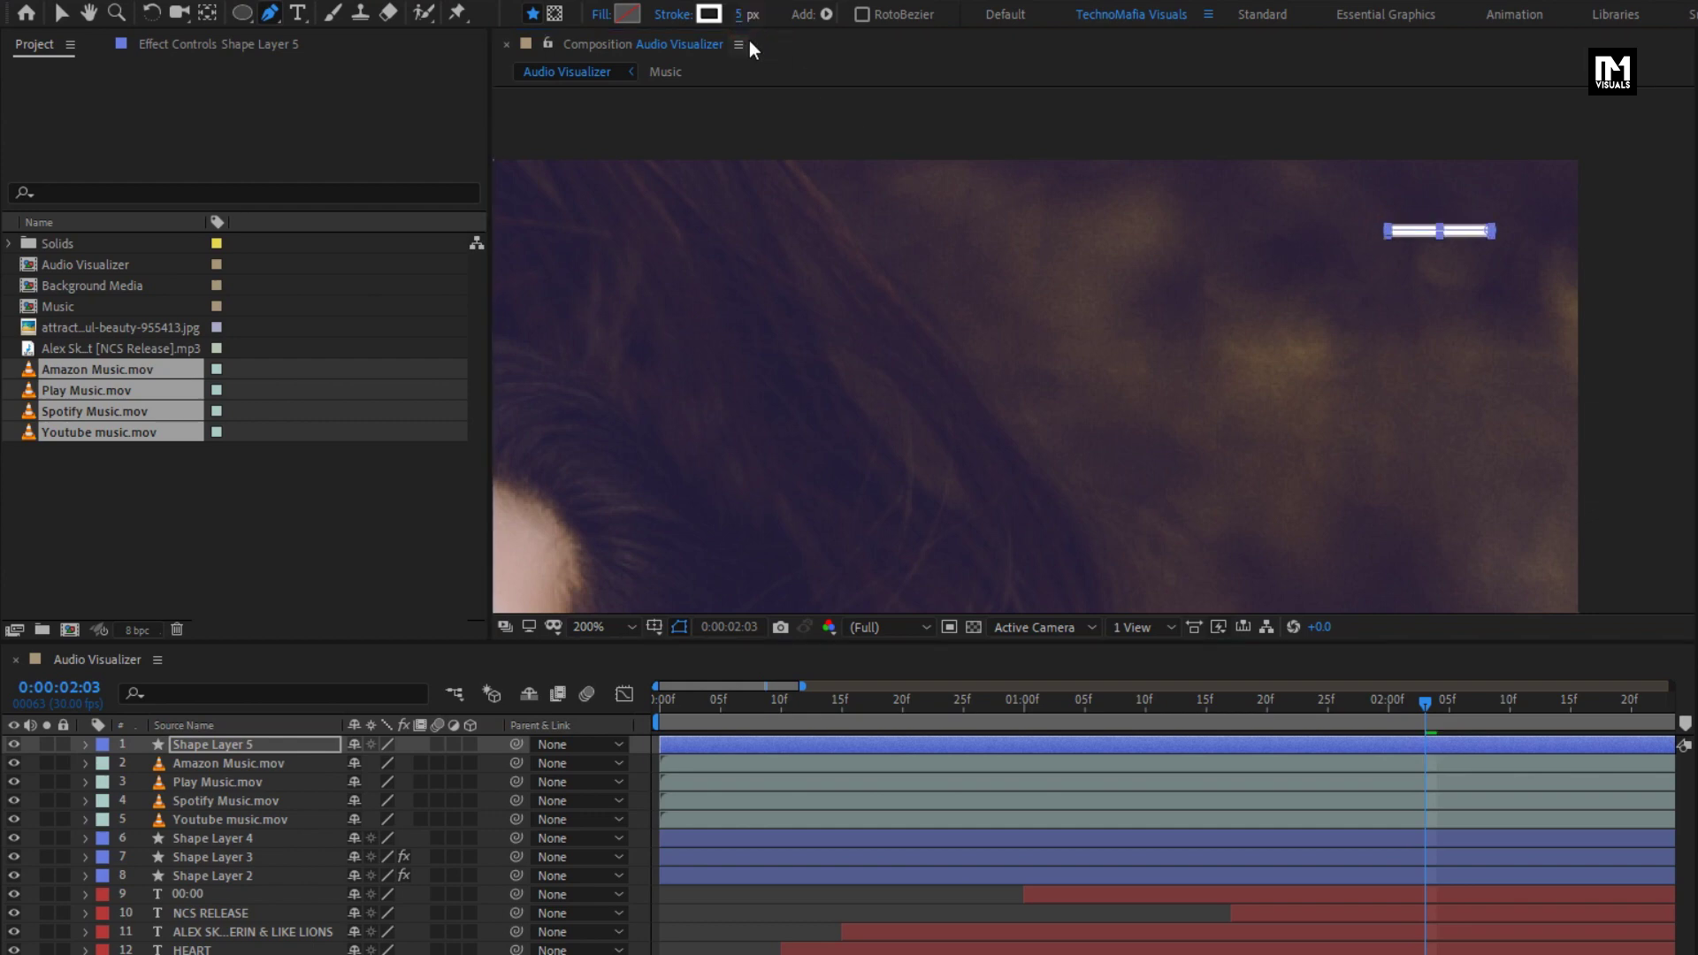
- Duplicate Shape 1 as Shape 2 and set its Position Y to 16
left_click(239, 744)
left_click(86, 745)
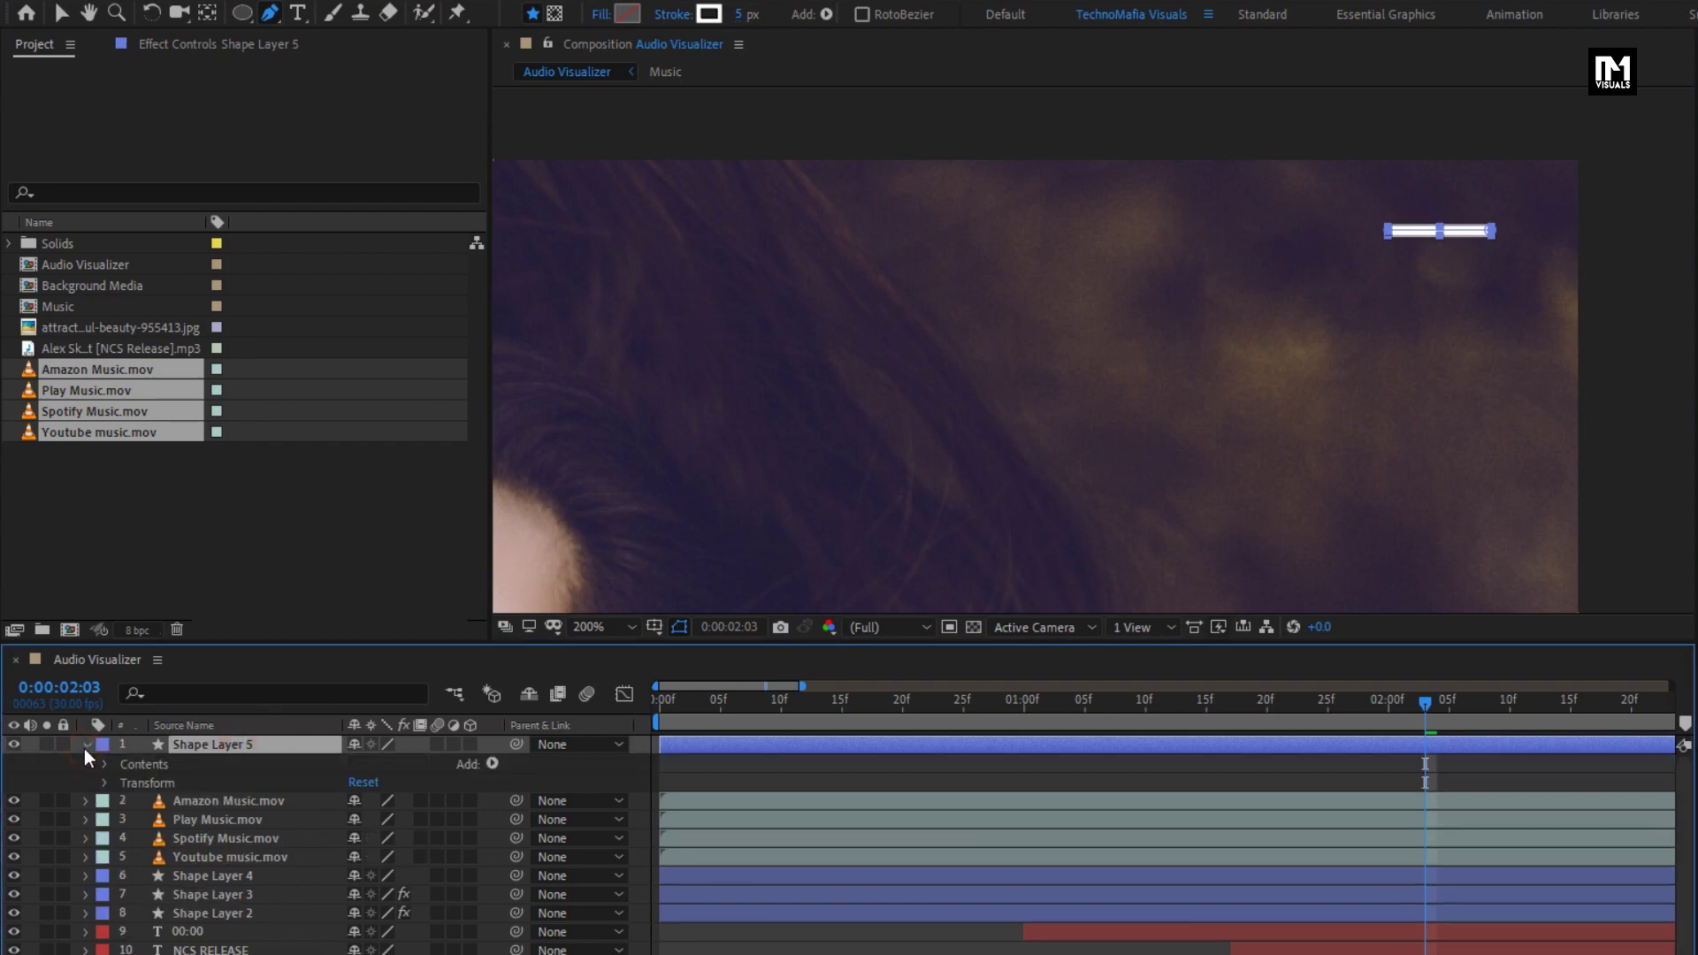
left_click(107, 766)
left_click(156, 783)
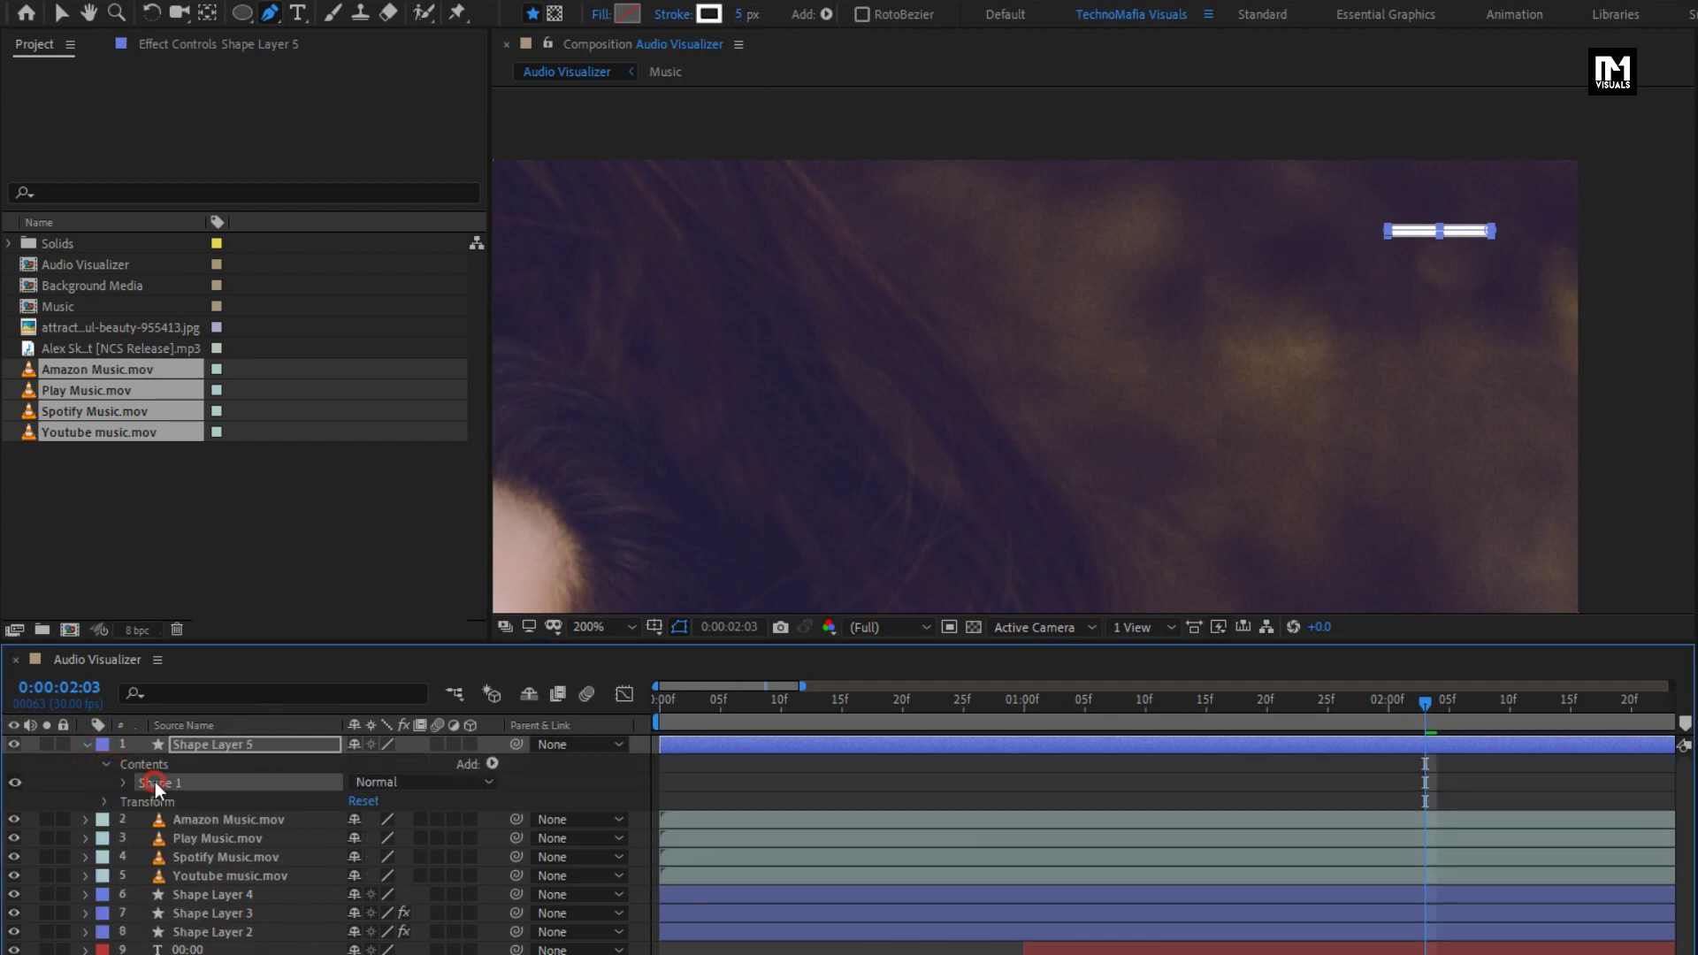
key("ctrl+d")
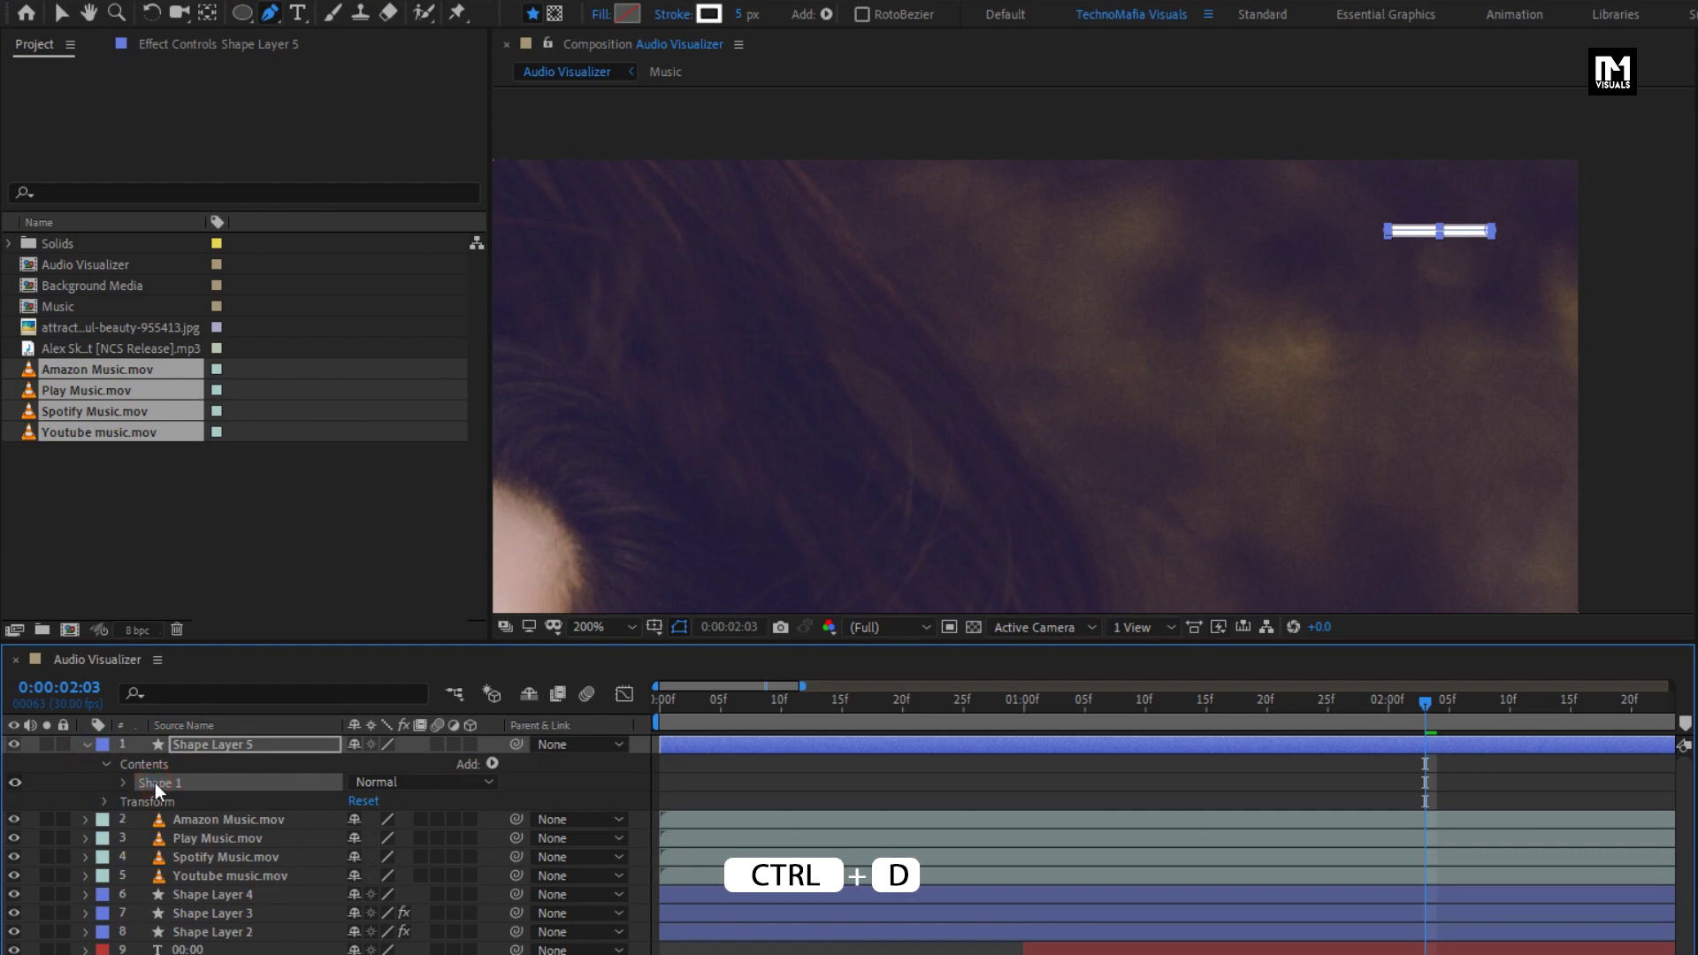
key("ctrl+d")
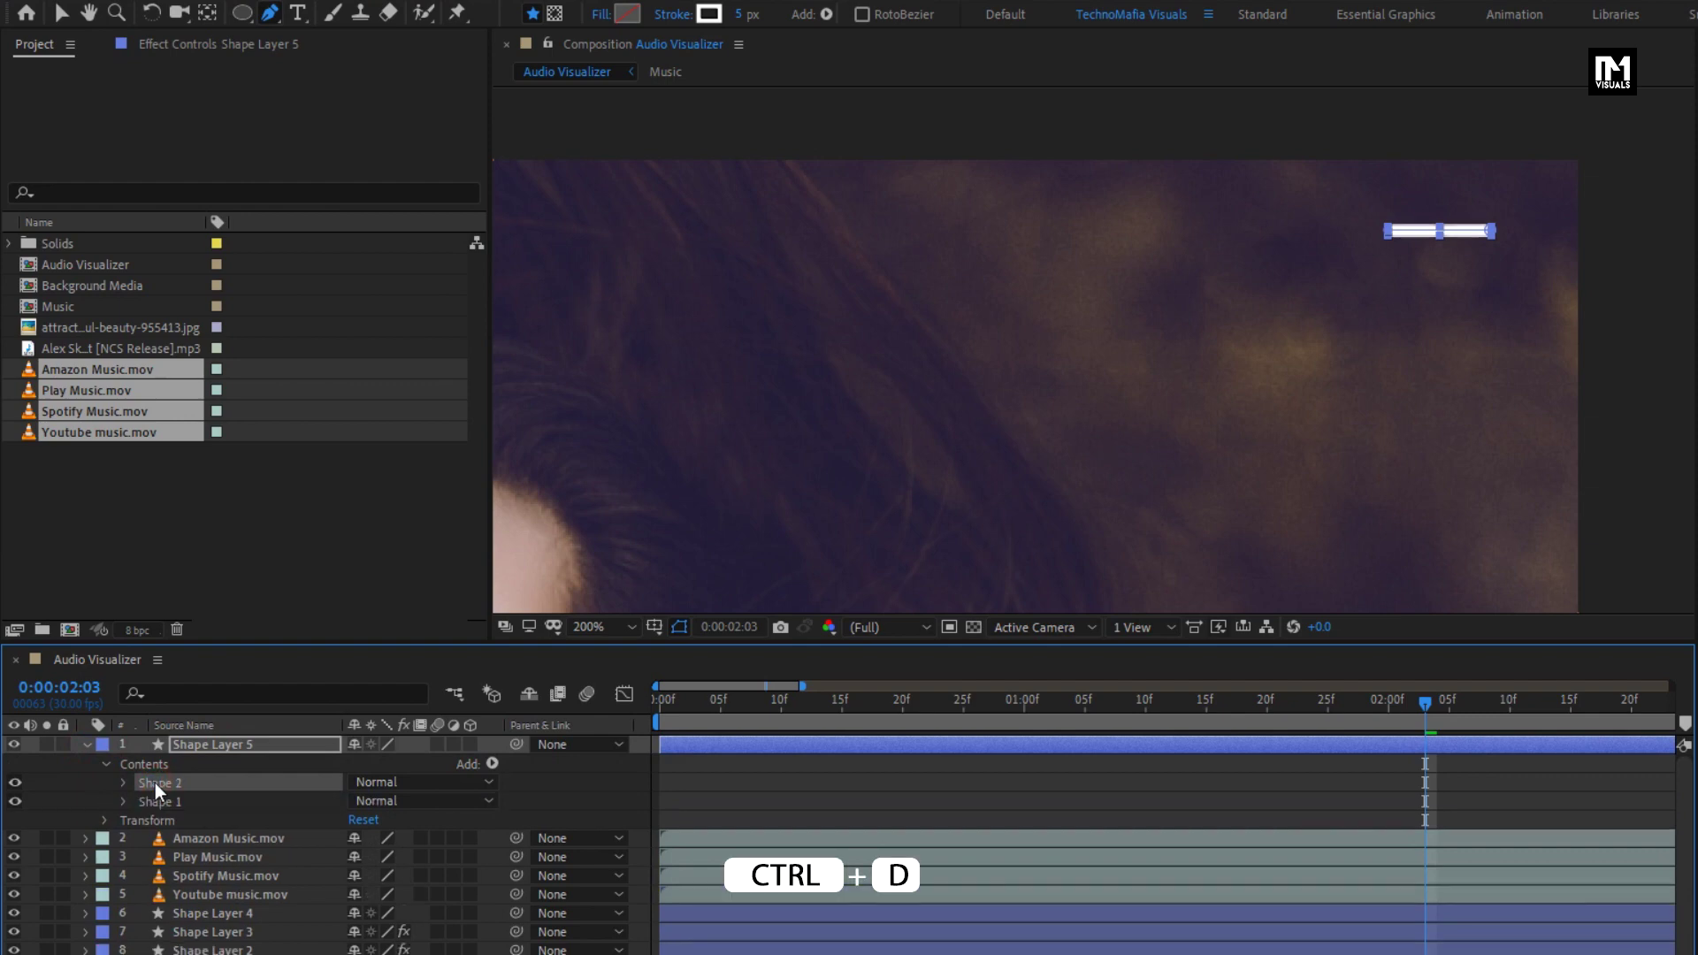
left_click(126, 783)
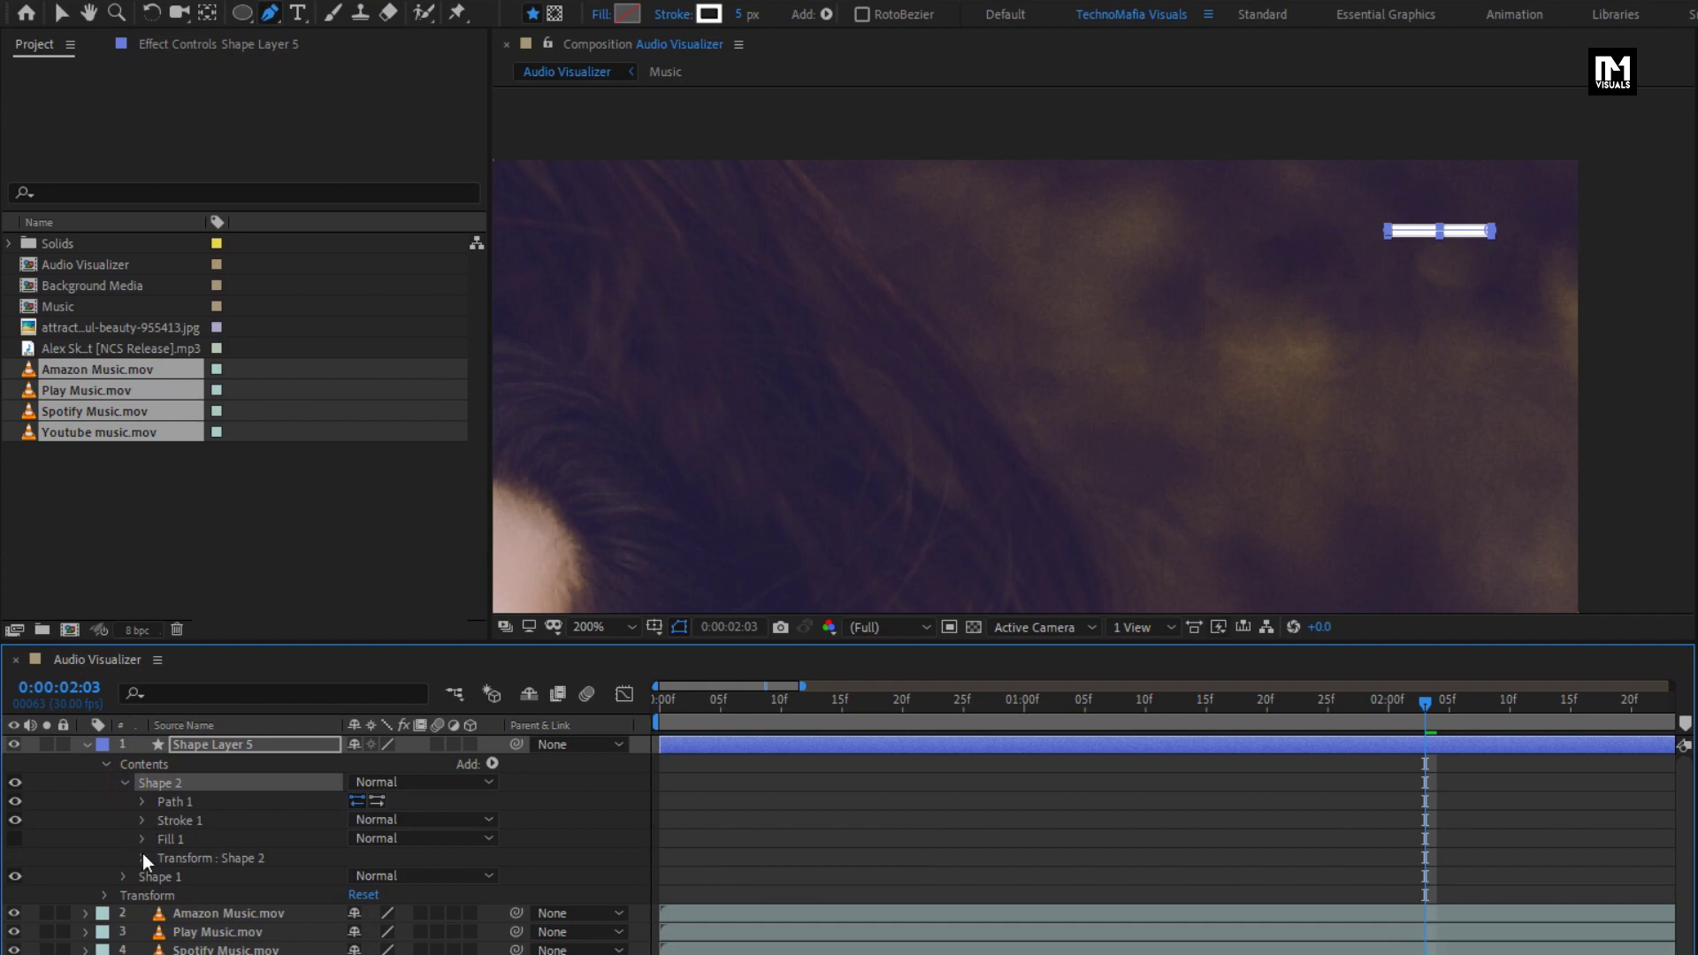
left_click(142, 858)
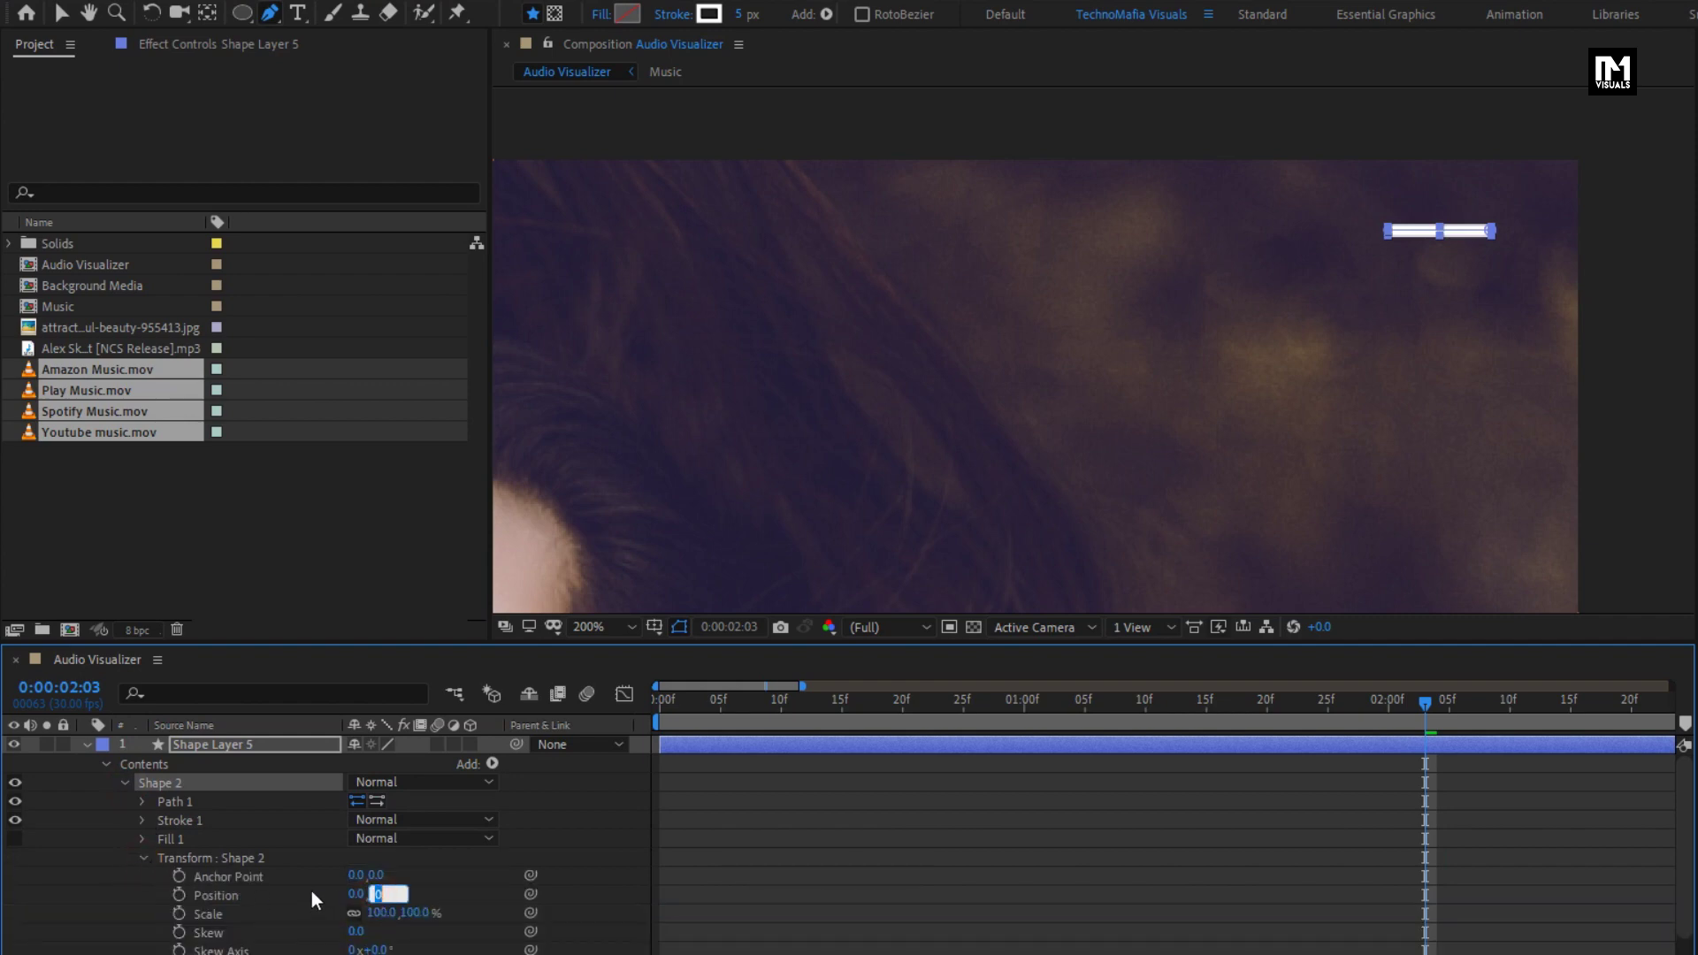
type("16")
key("Return")
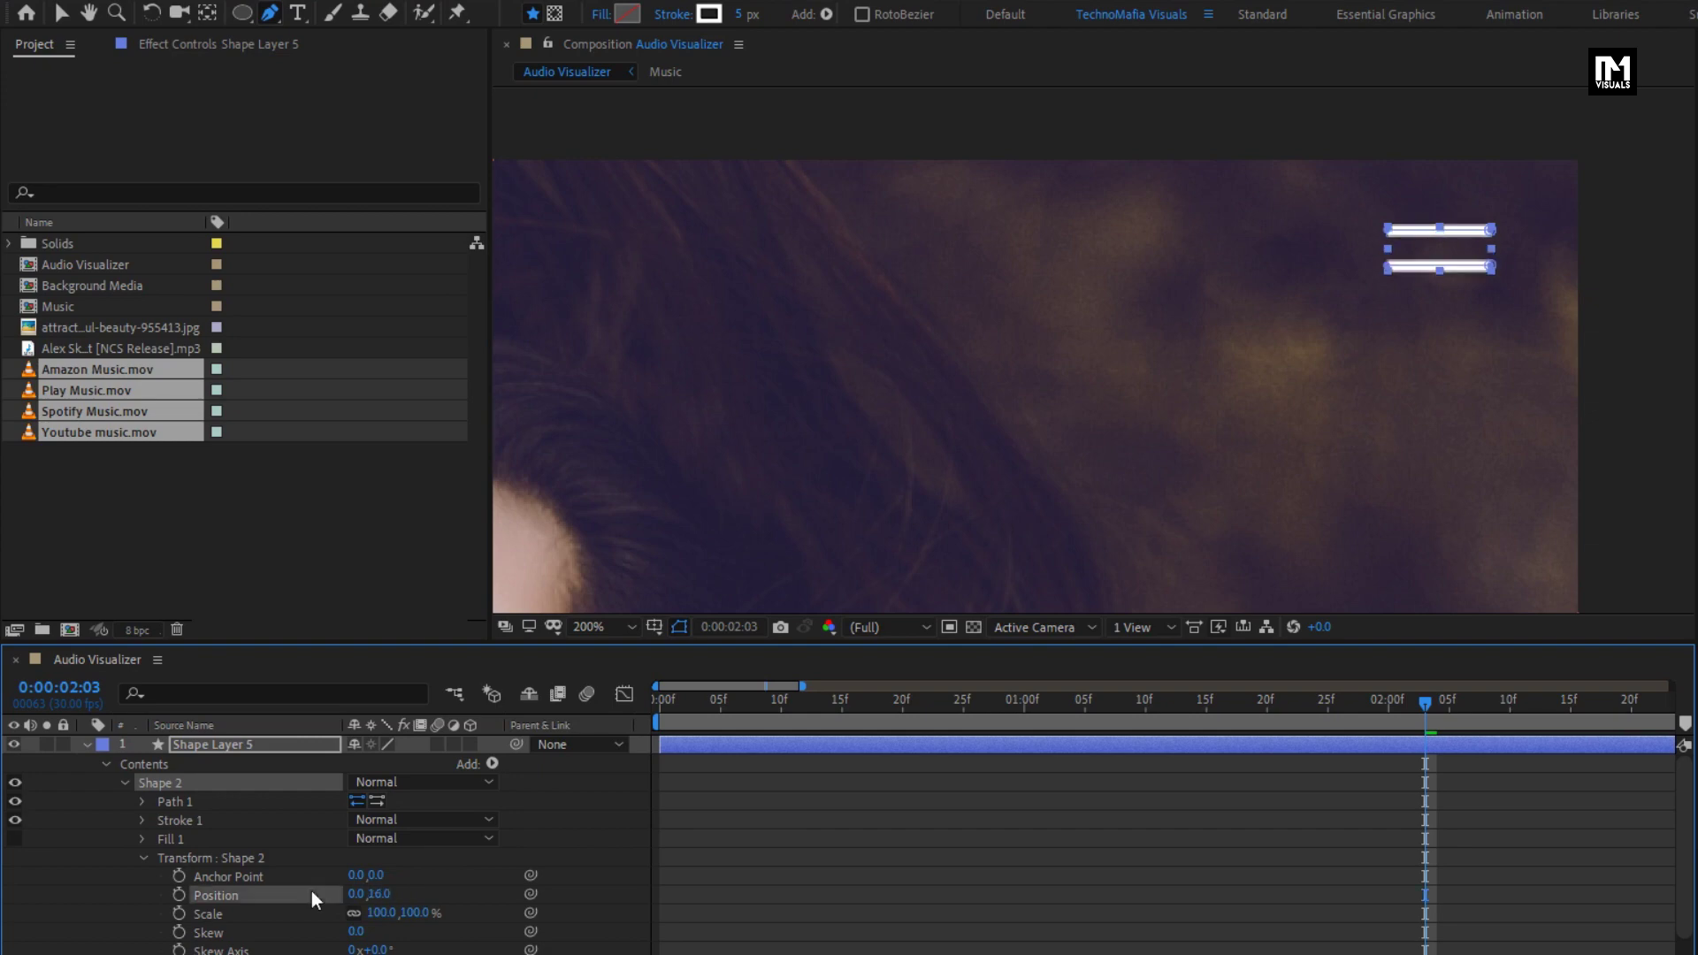
left_click(144, 858)
- Duplicate Shape 2 as Shape 3, set its Position Y to 36, and select Shape Layer 5
key("ctrl+d")
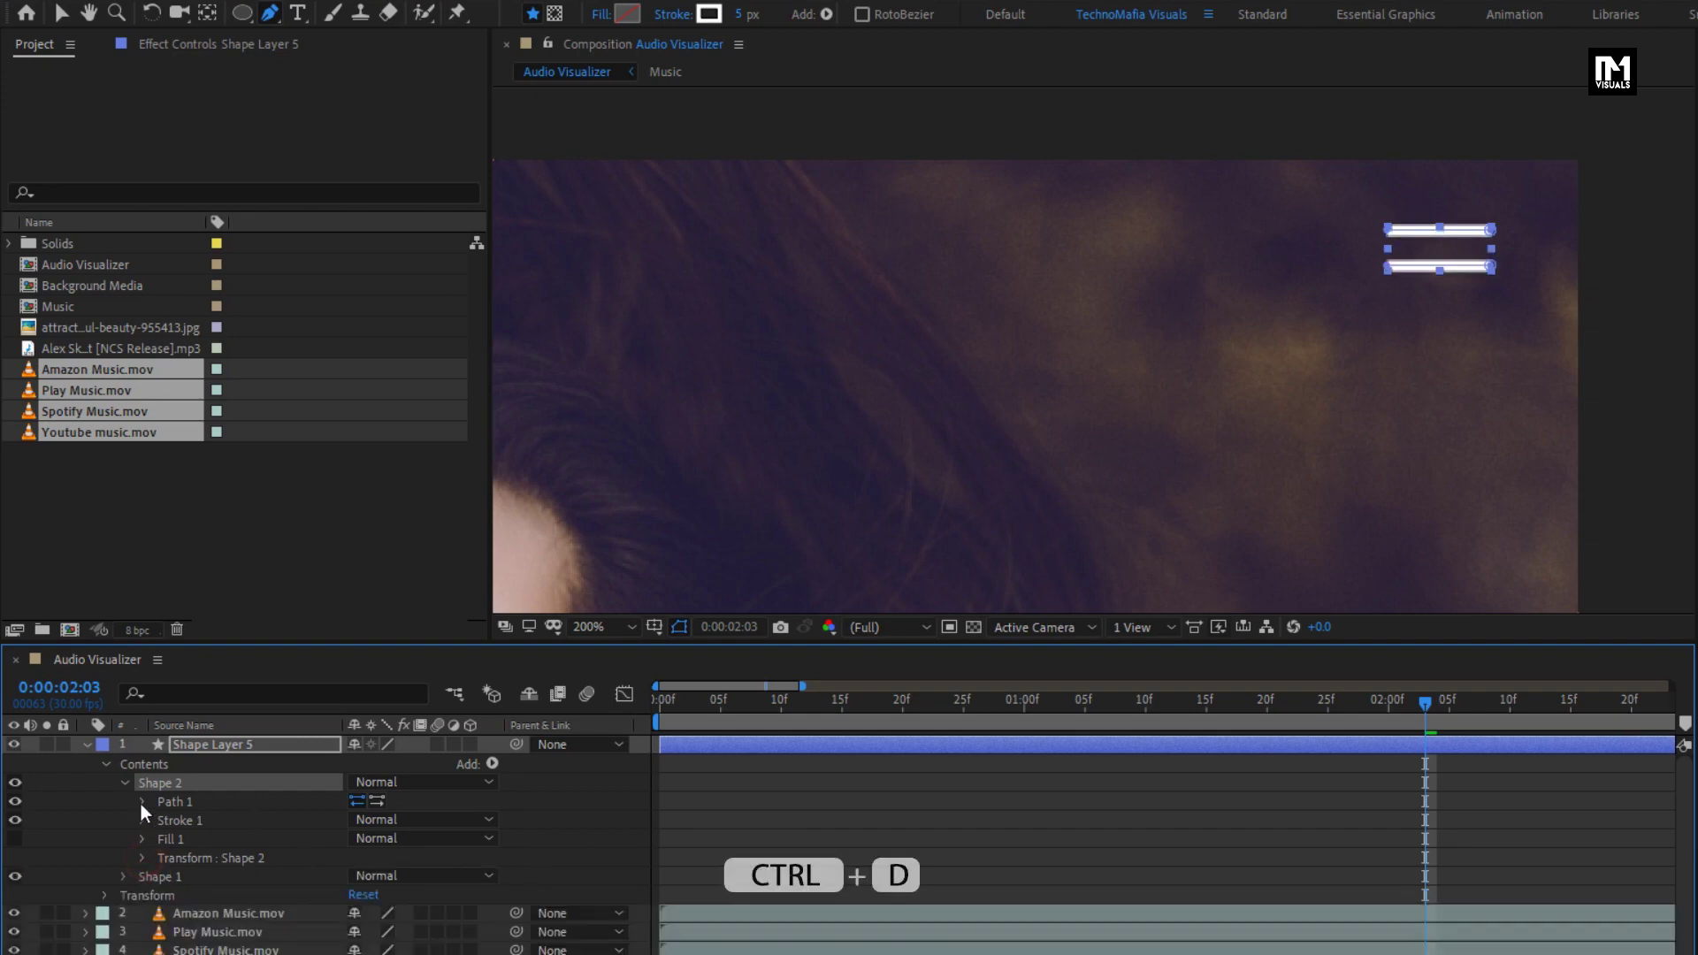
left_click(124, 783)
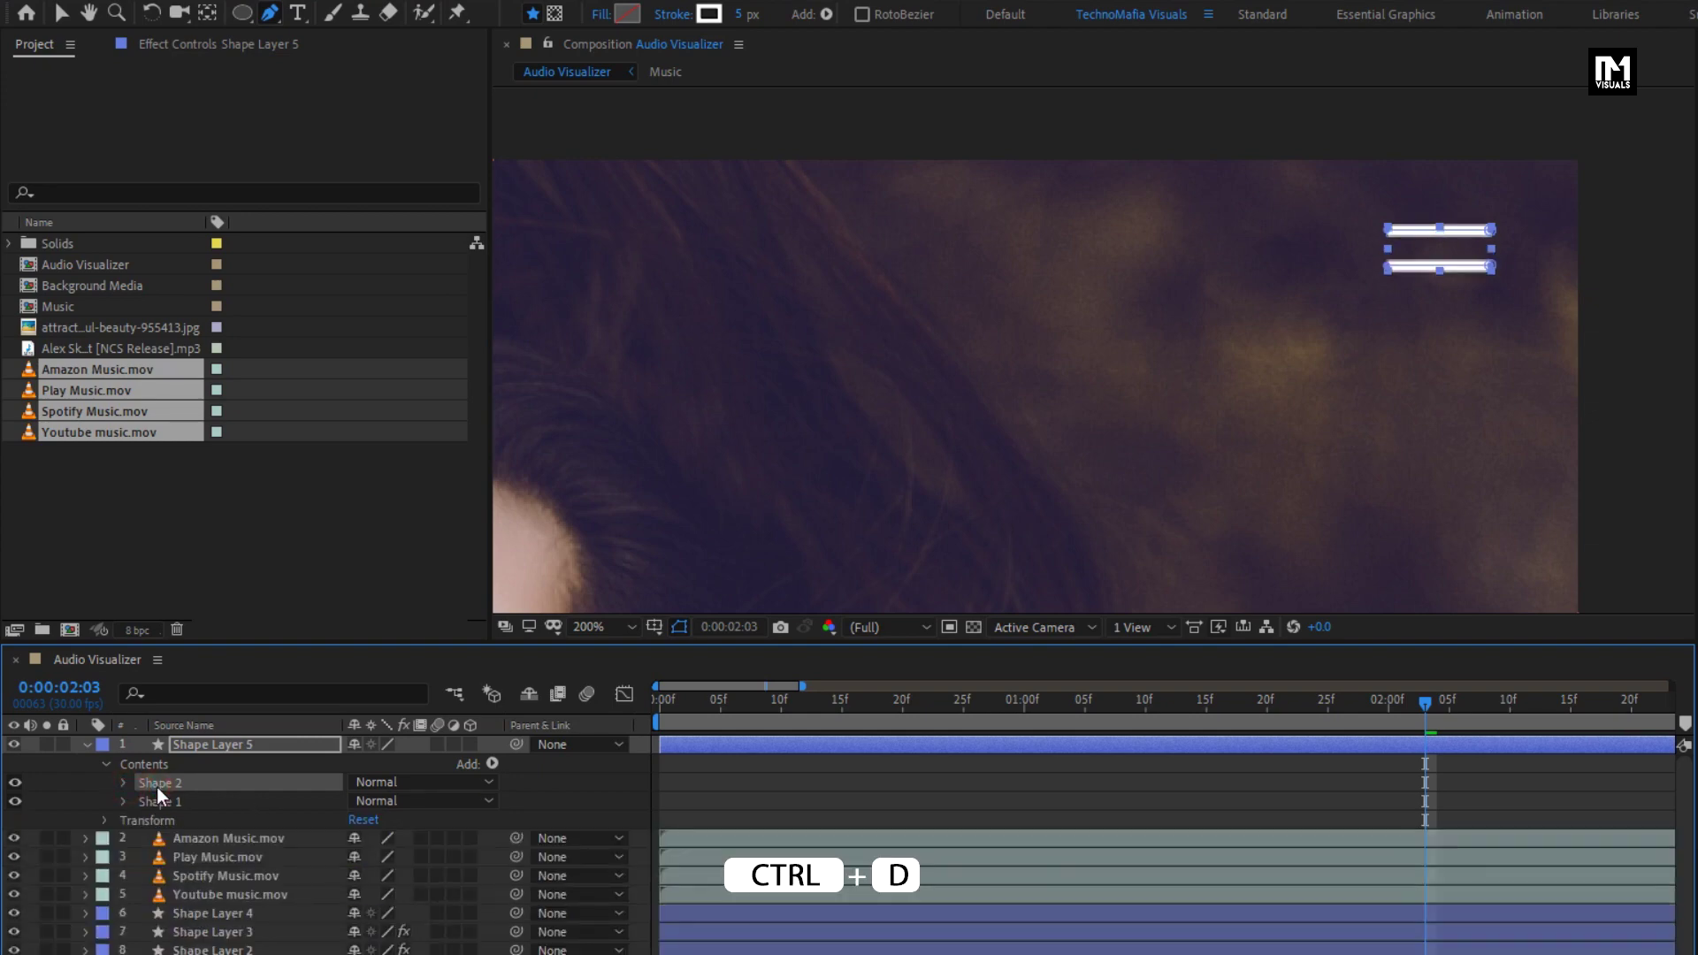
key("ctrl+d")
left_click(125, 784)
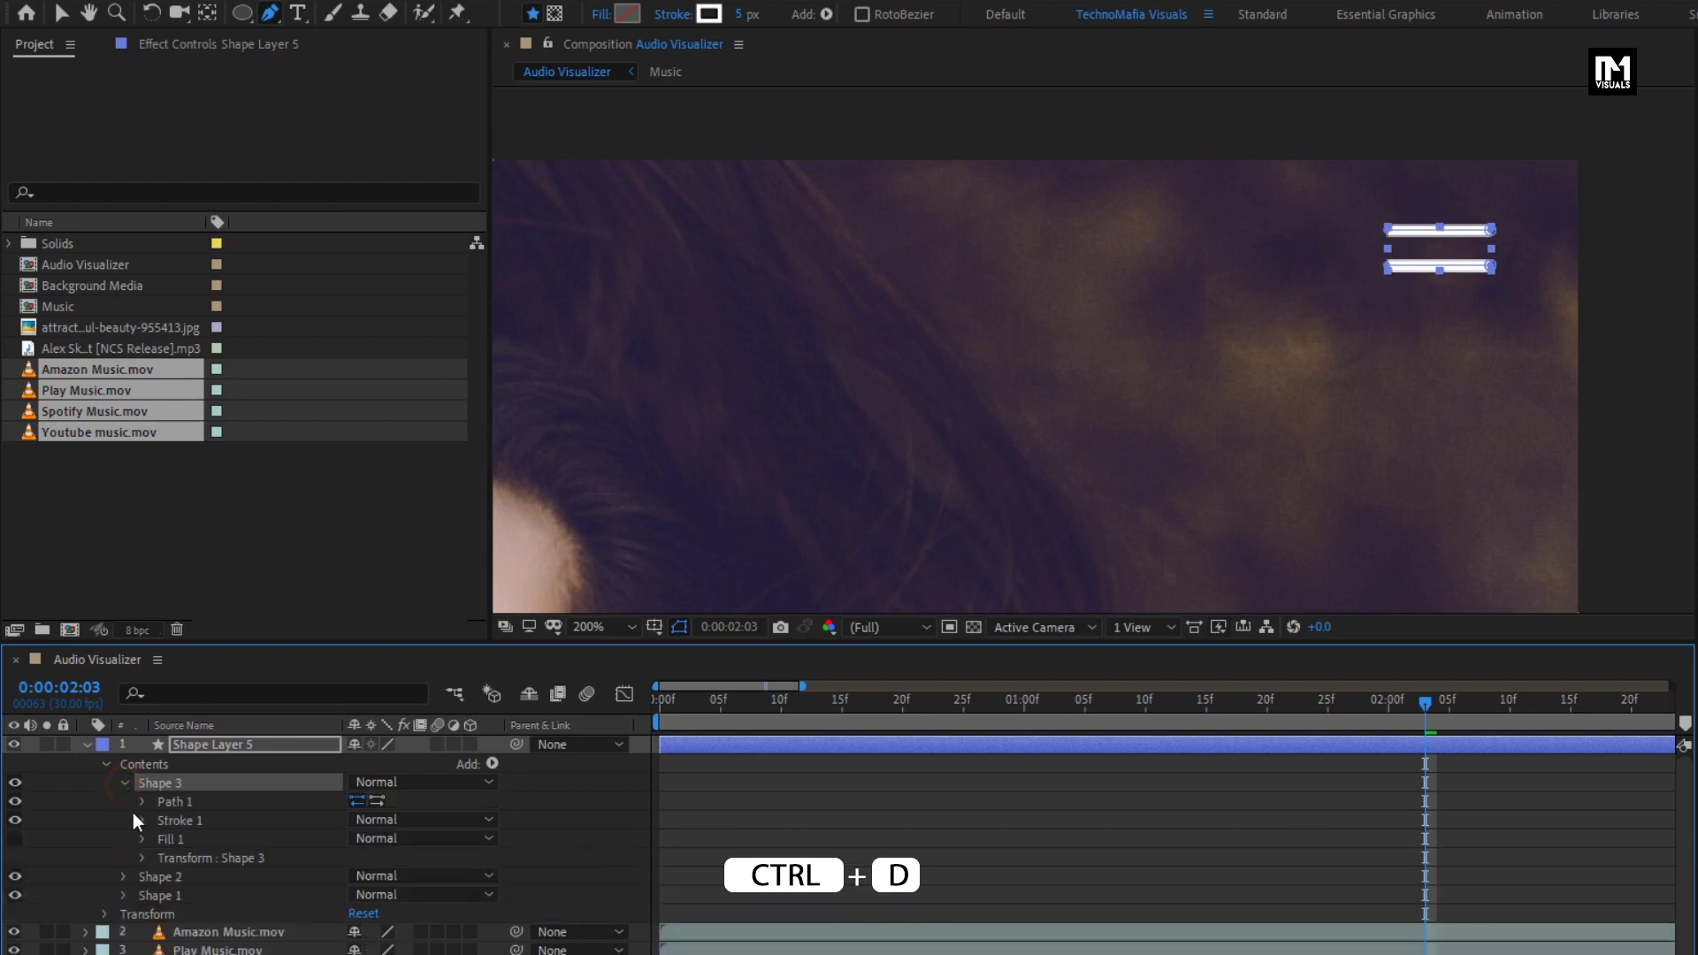
left_click(145, 863)
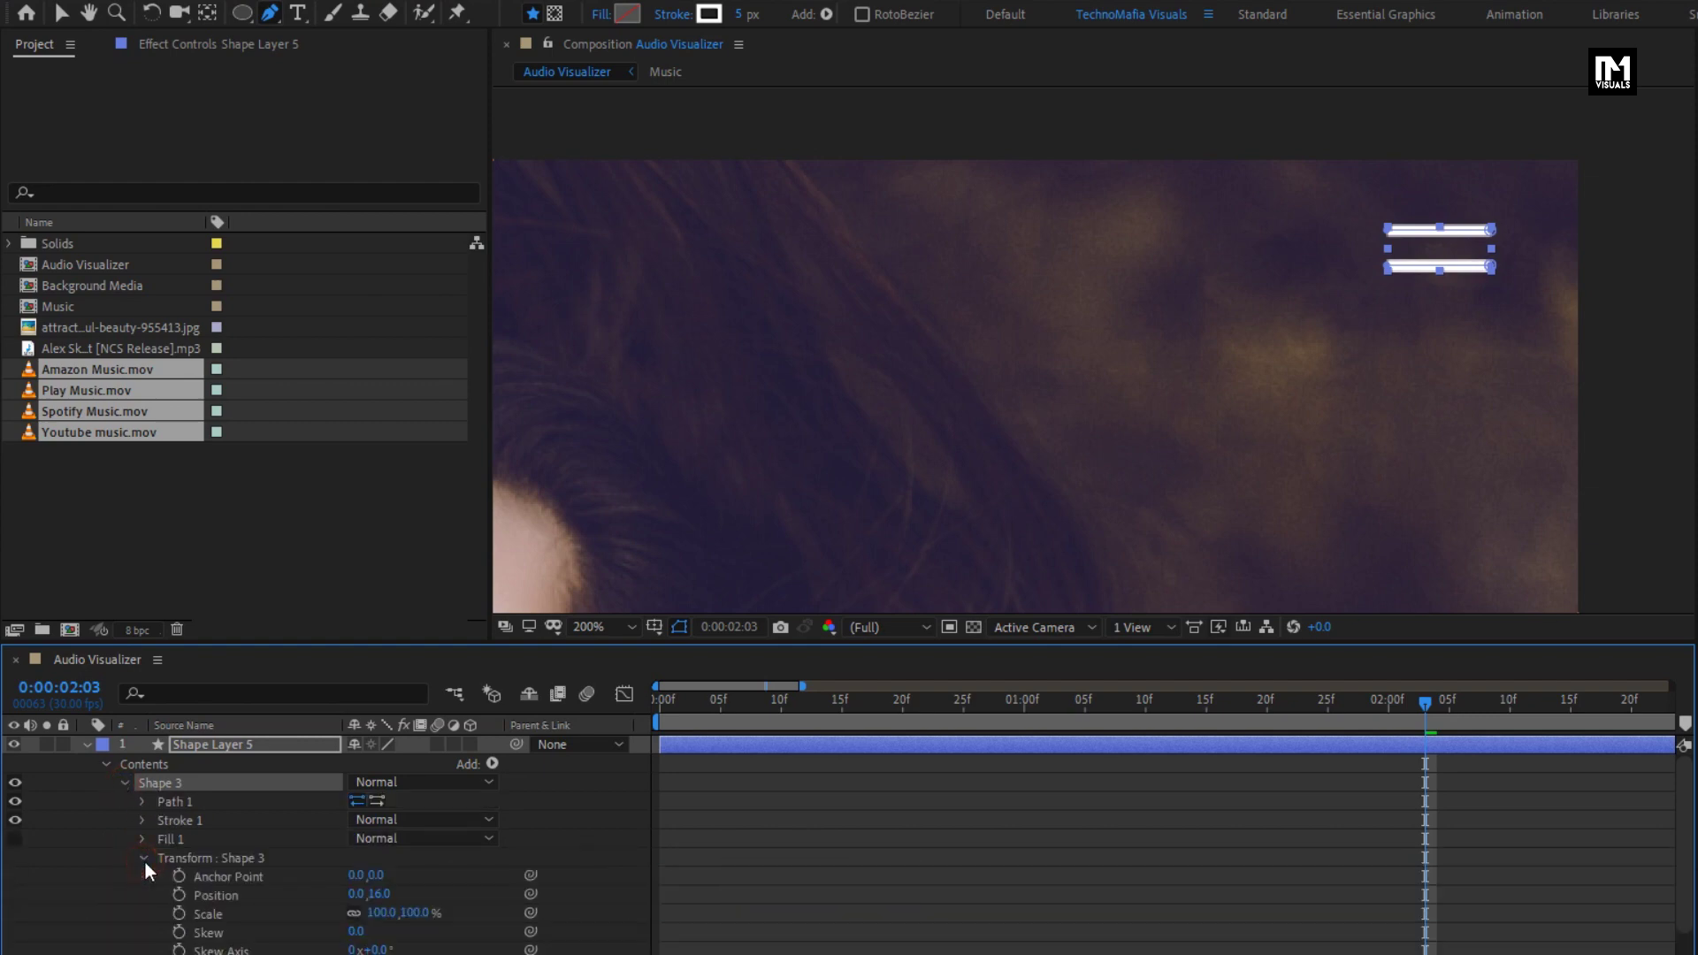
left_click(380, 895)
type("36")
key("Return")
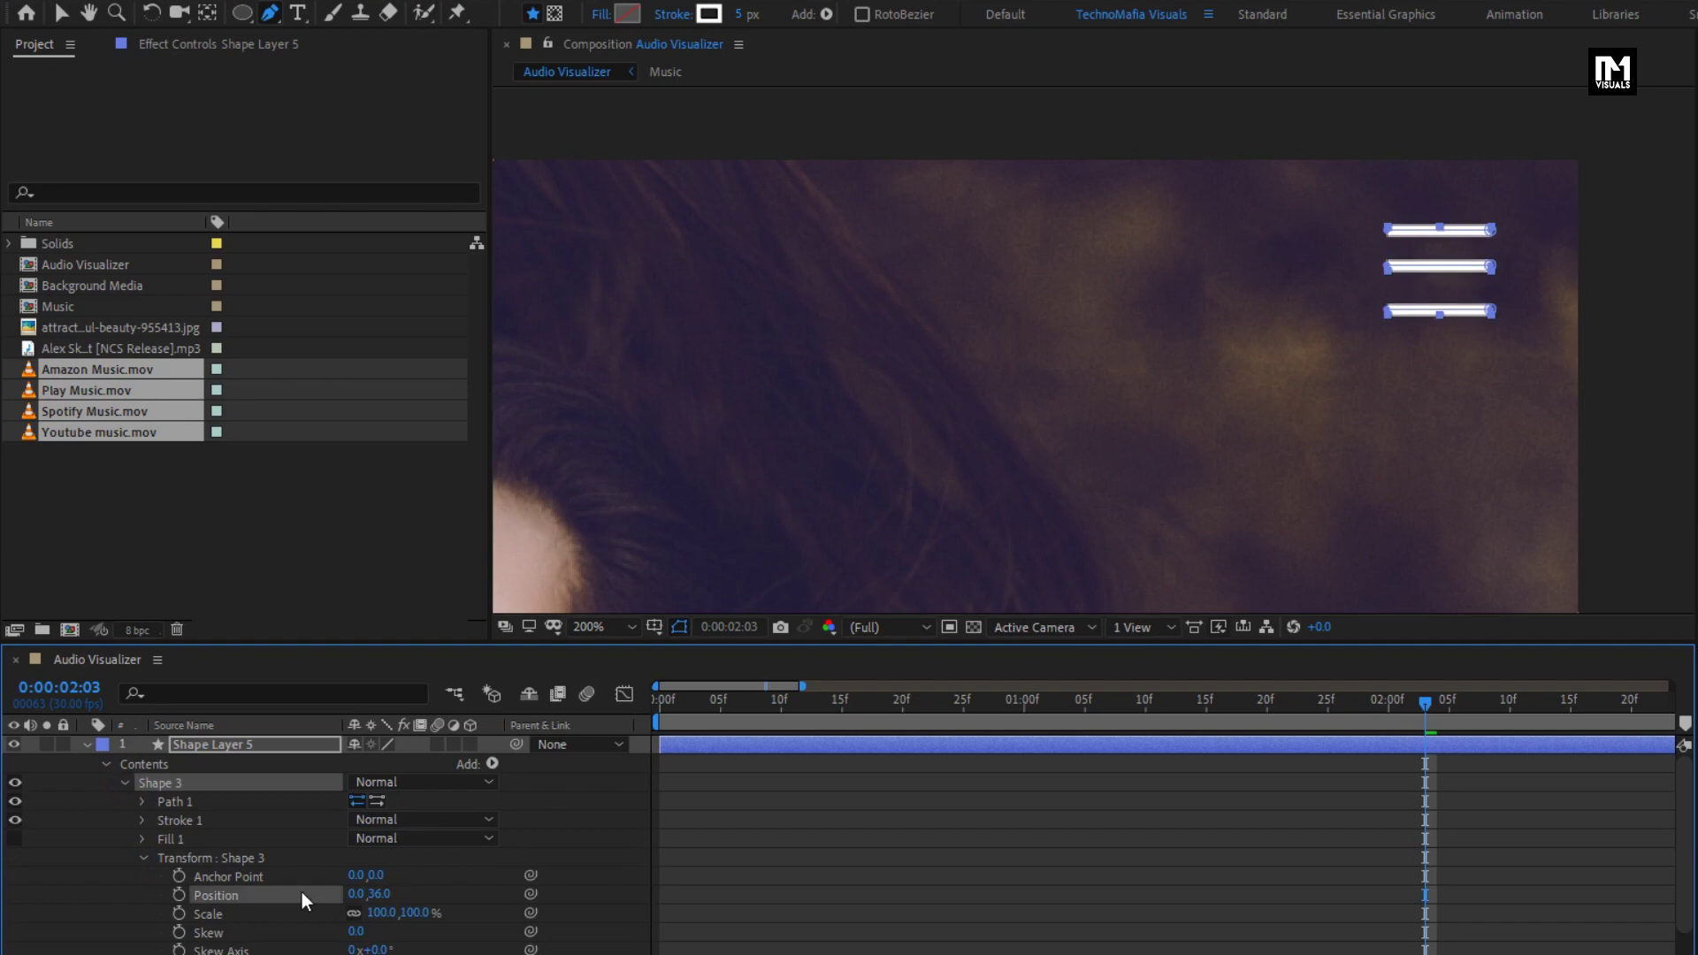
left_click(145, 858)
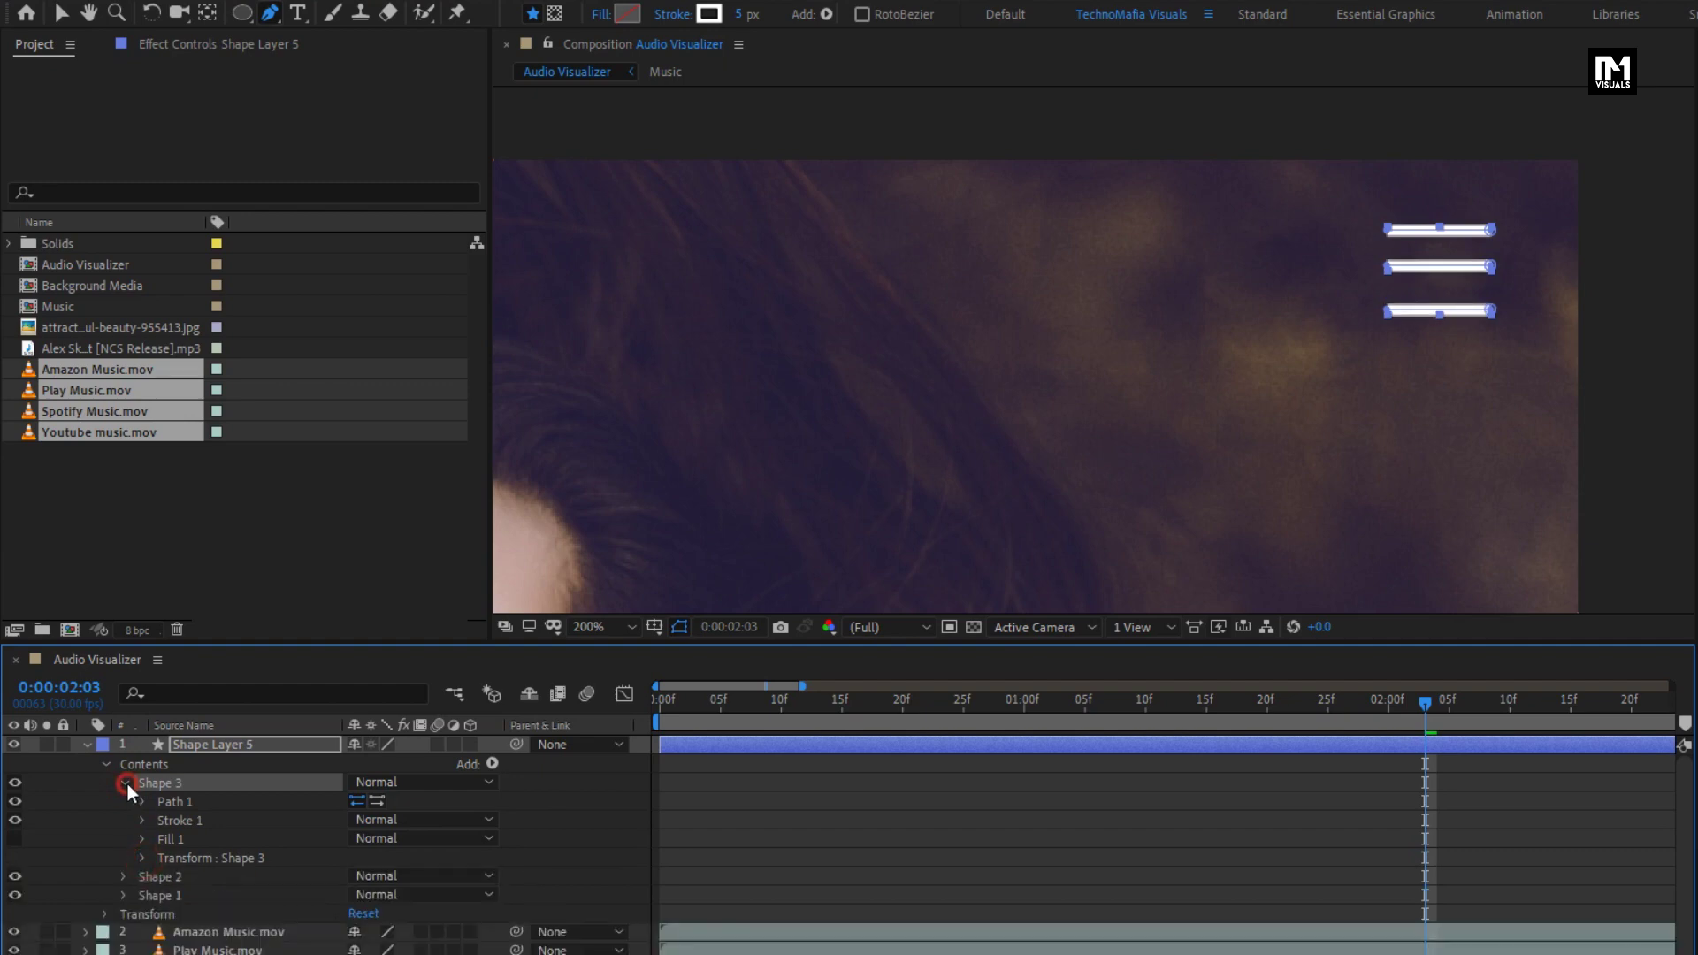
left_click(125, 784)
left_click(178, 746)
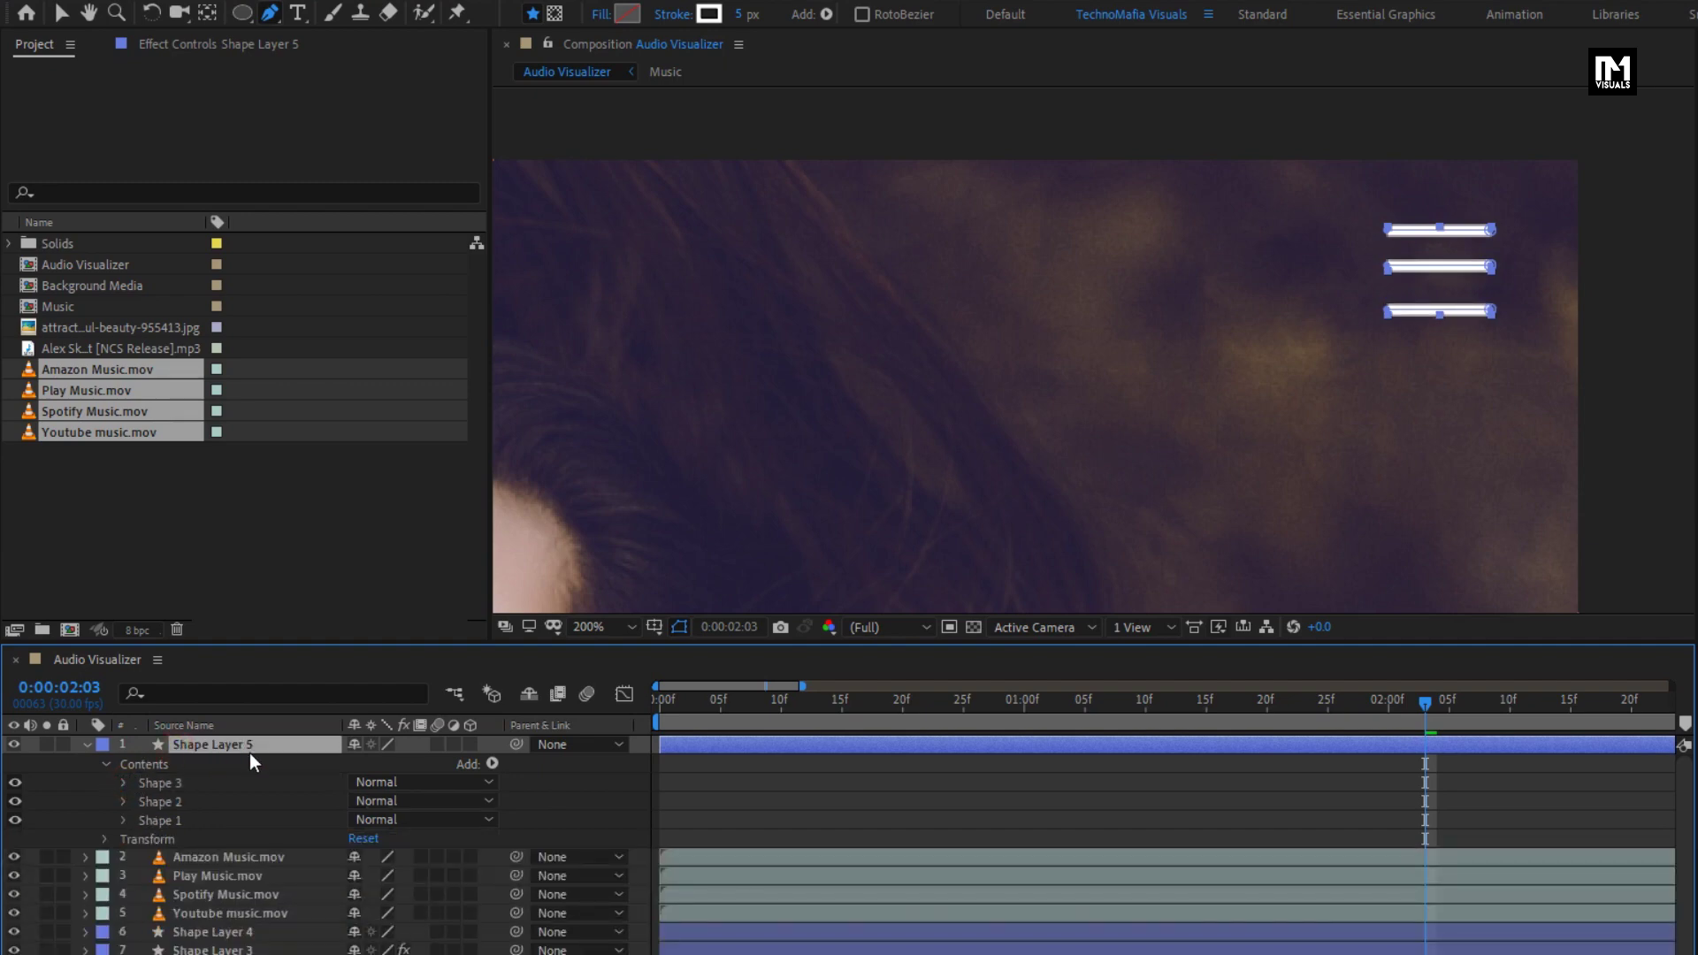
- Add a Trim Paths operator to Shape Layer 5's menu-icon lines
left_click(491, 766)
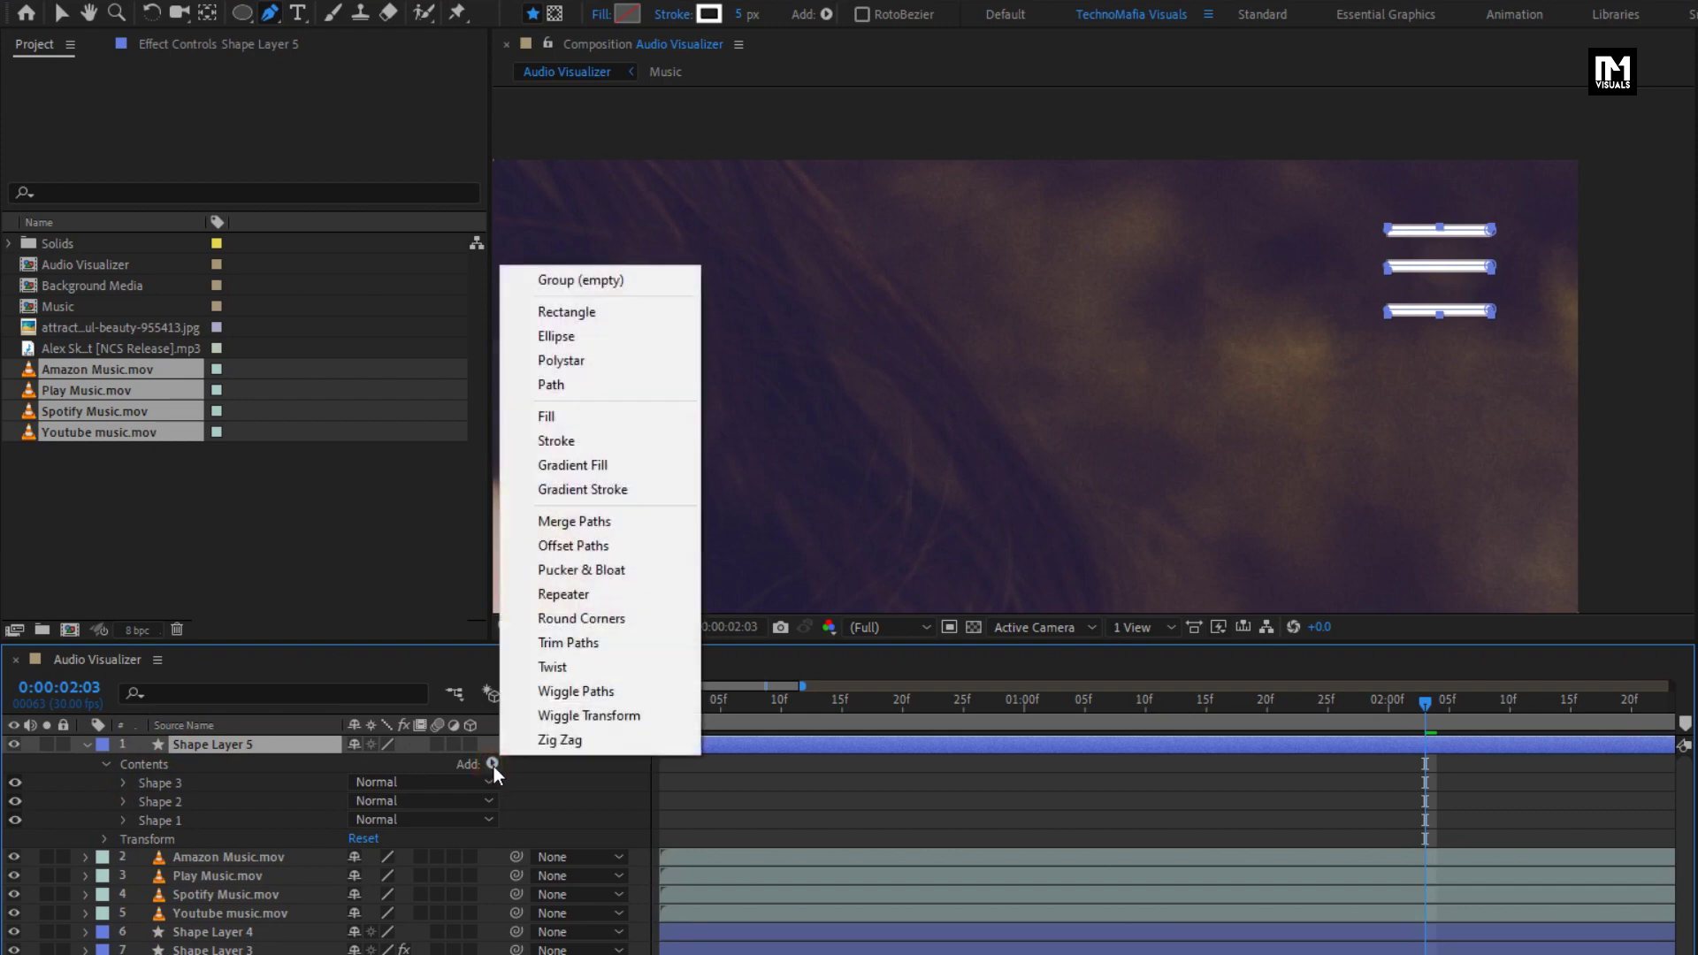
left_click(577, 643)
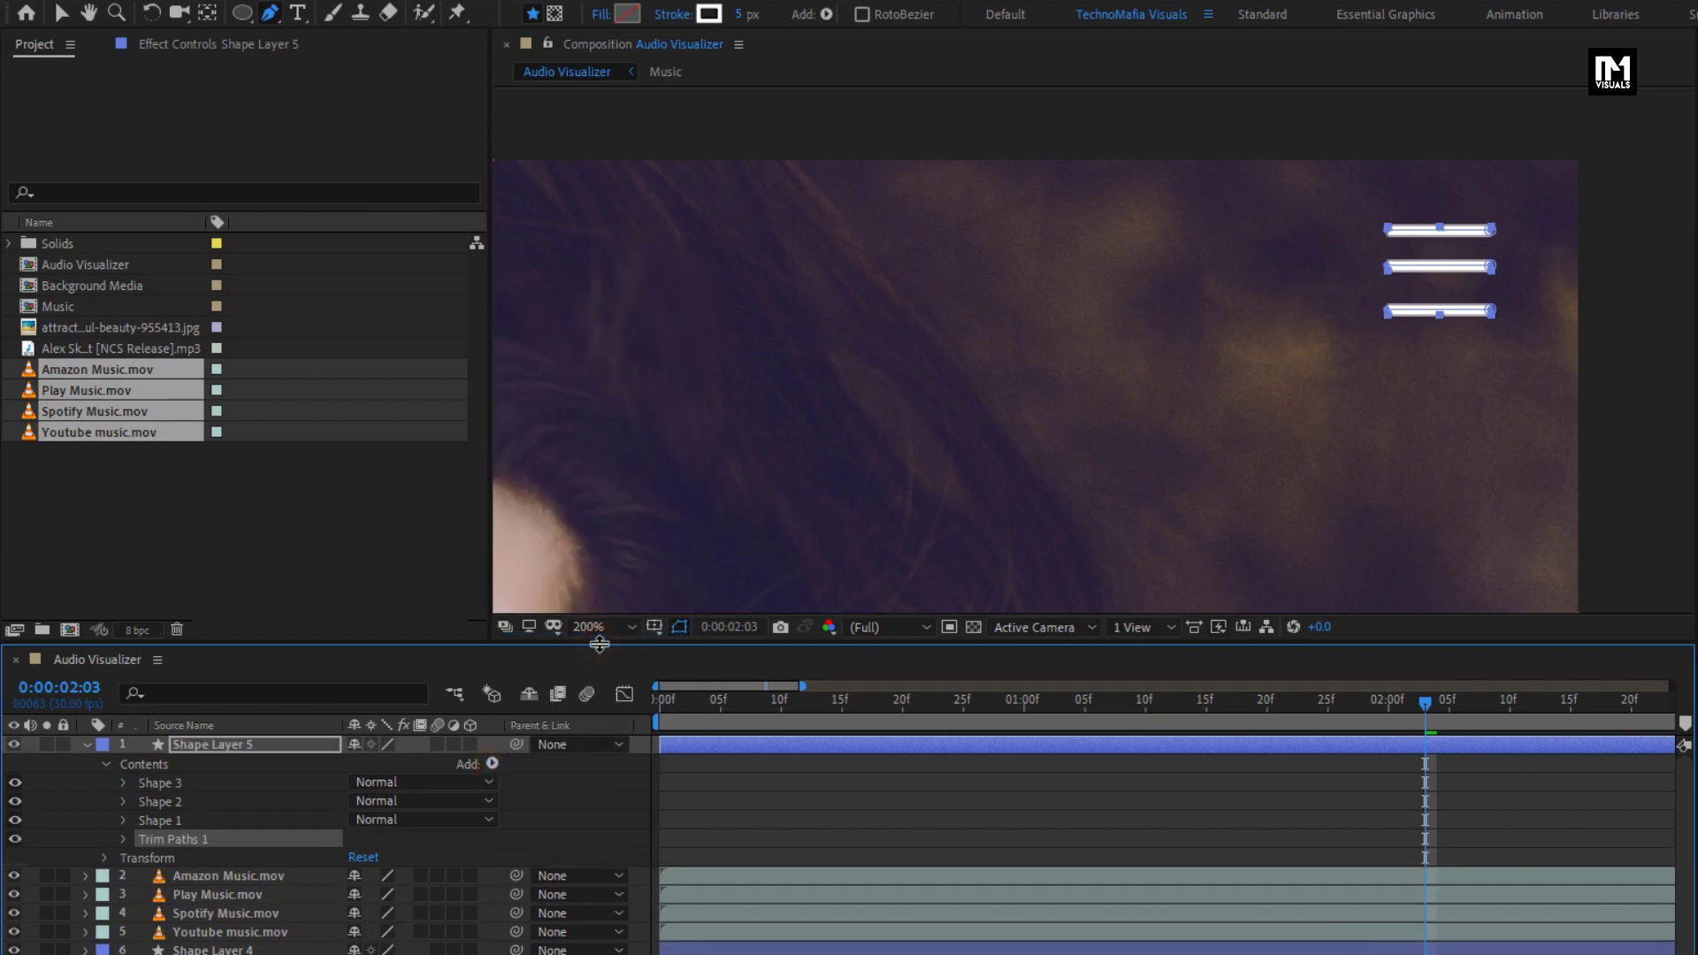
left_click(127, 840)
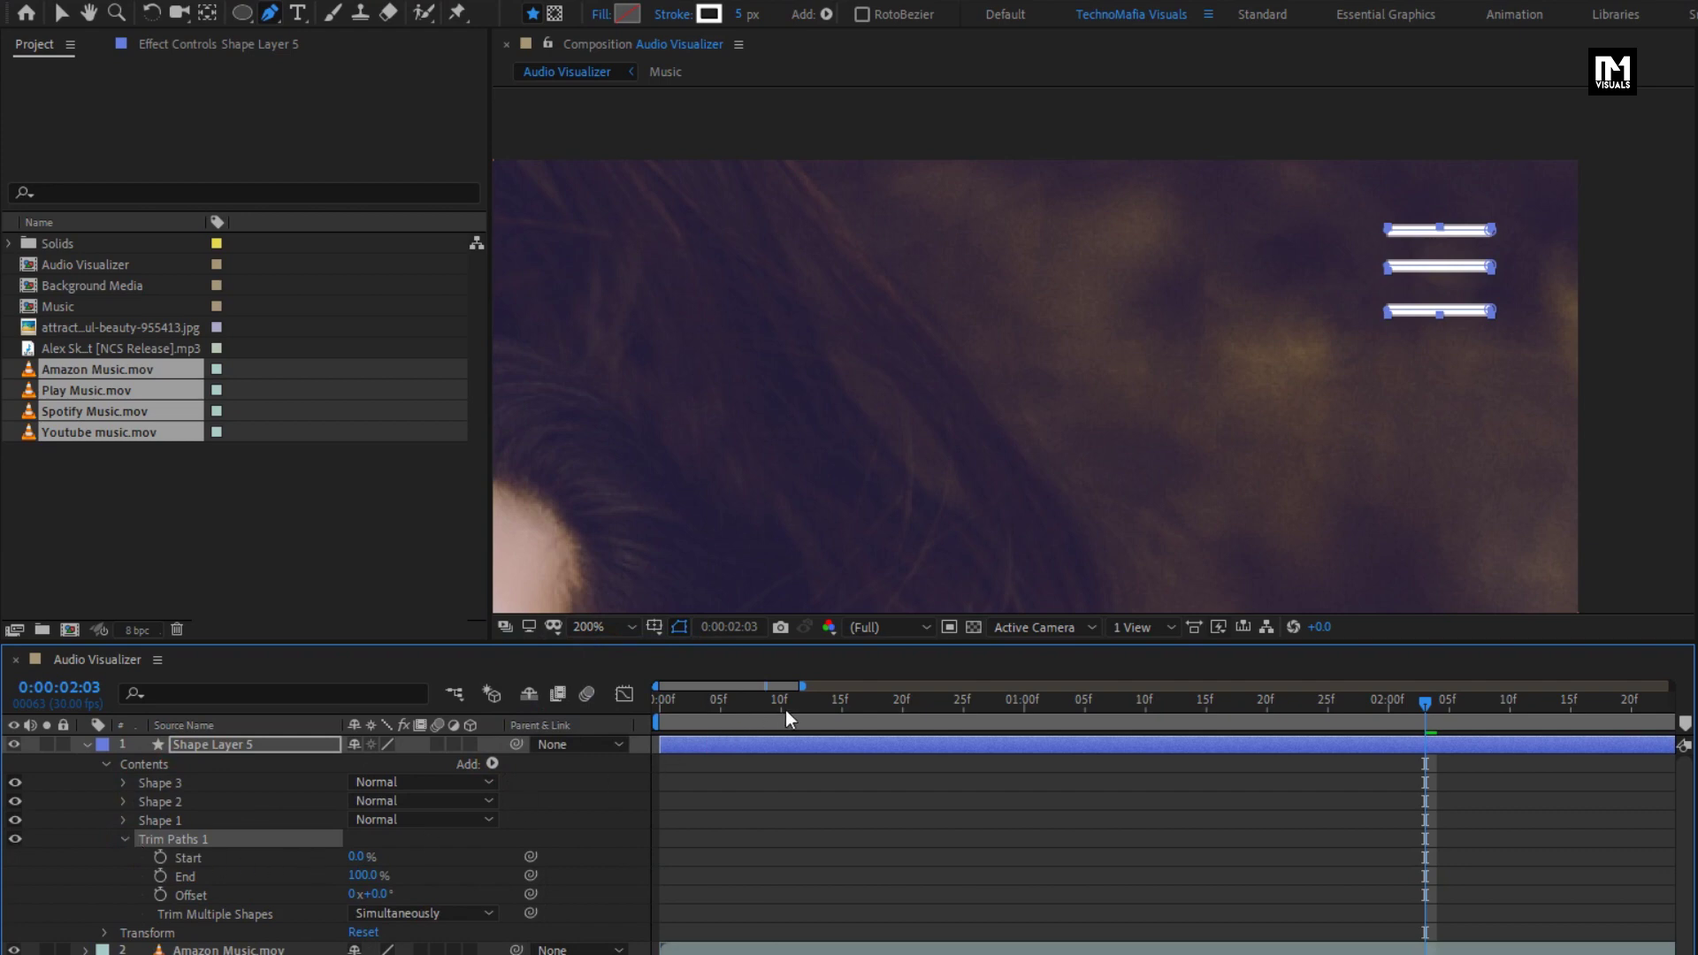
- Keyframe Trim Paths End at 100% at 2 seconds and 0% at 1 second
left_click_drag(785, 709, 1390, 713)
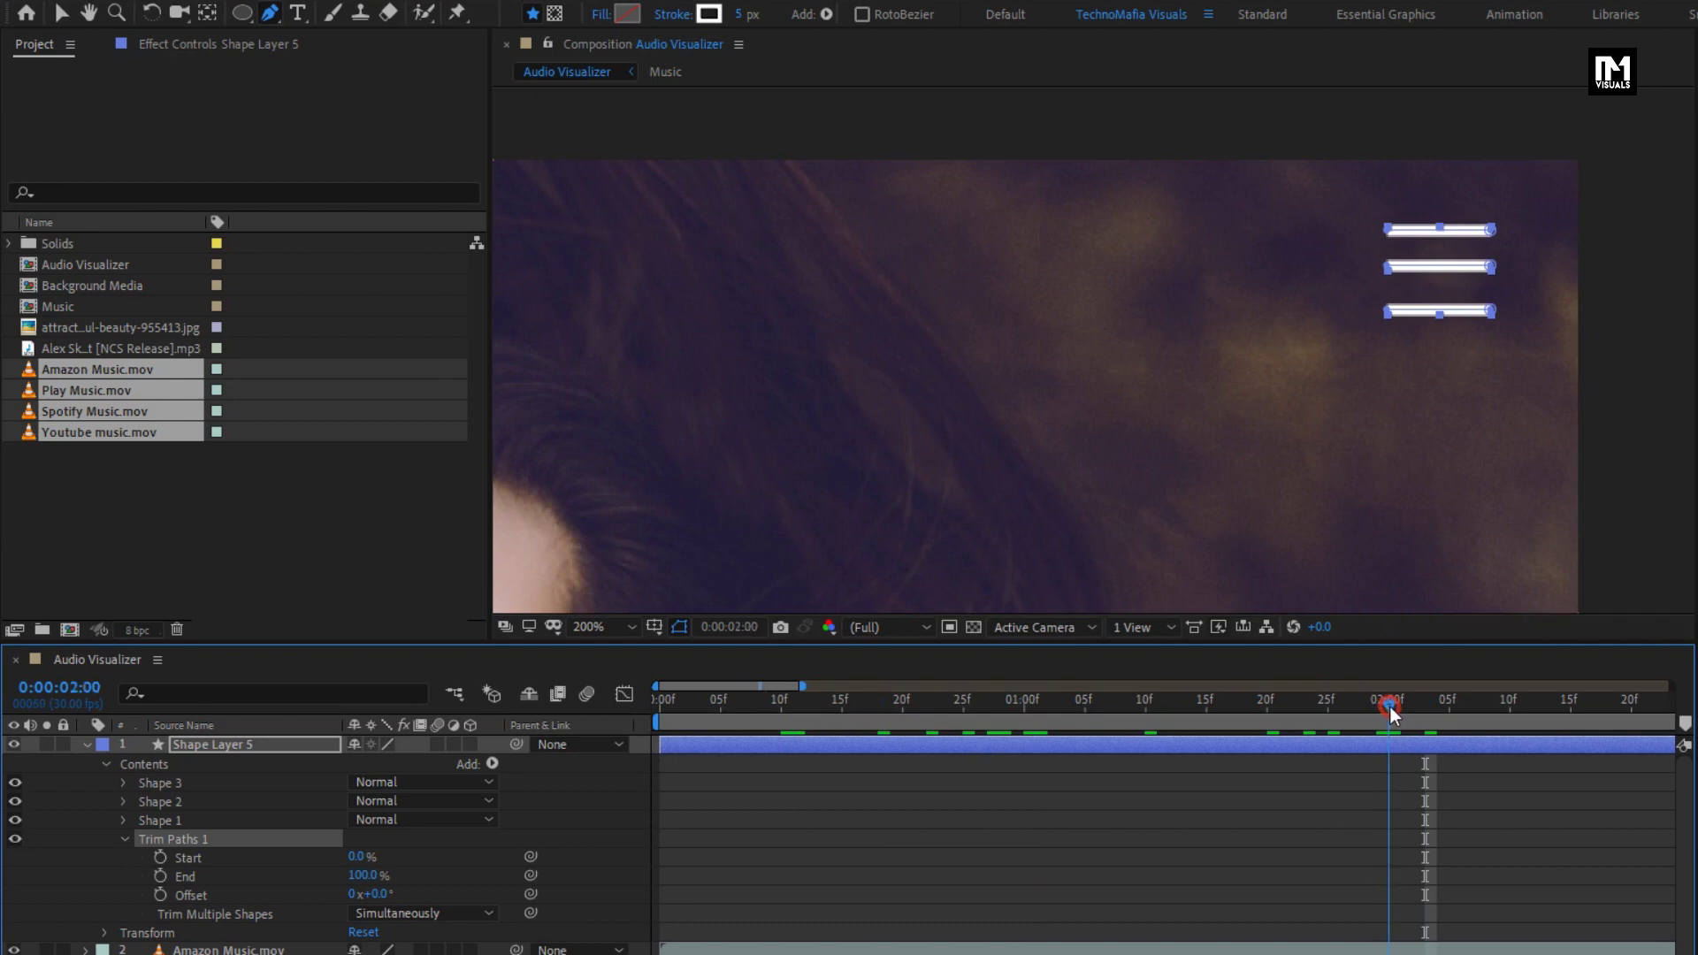
left_click(159, 879)
left_click(1027, 712)
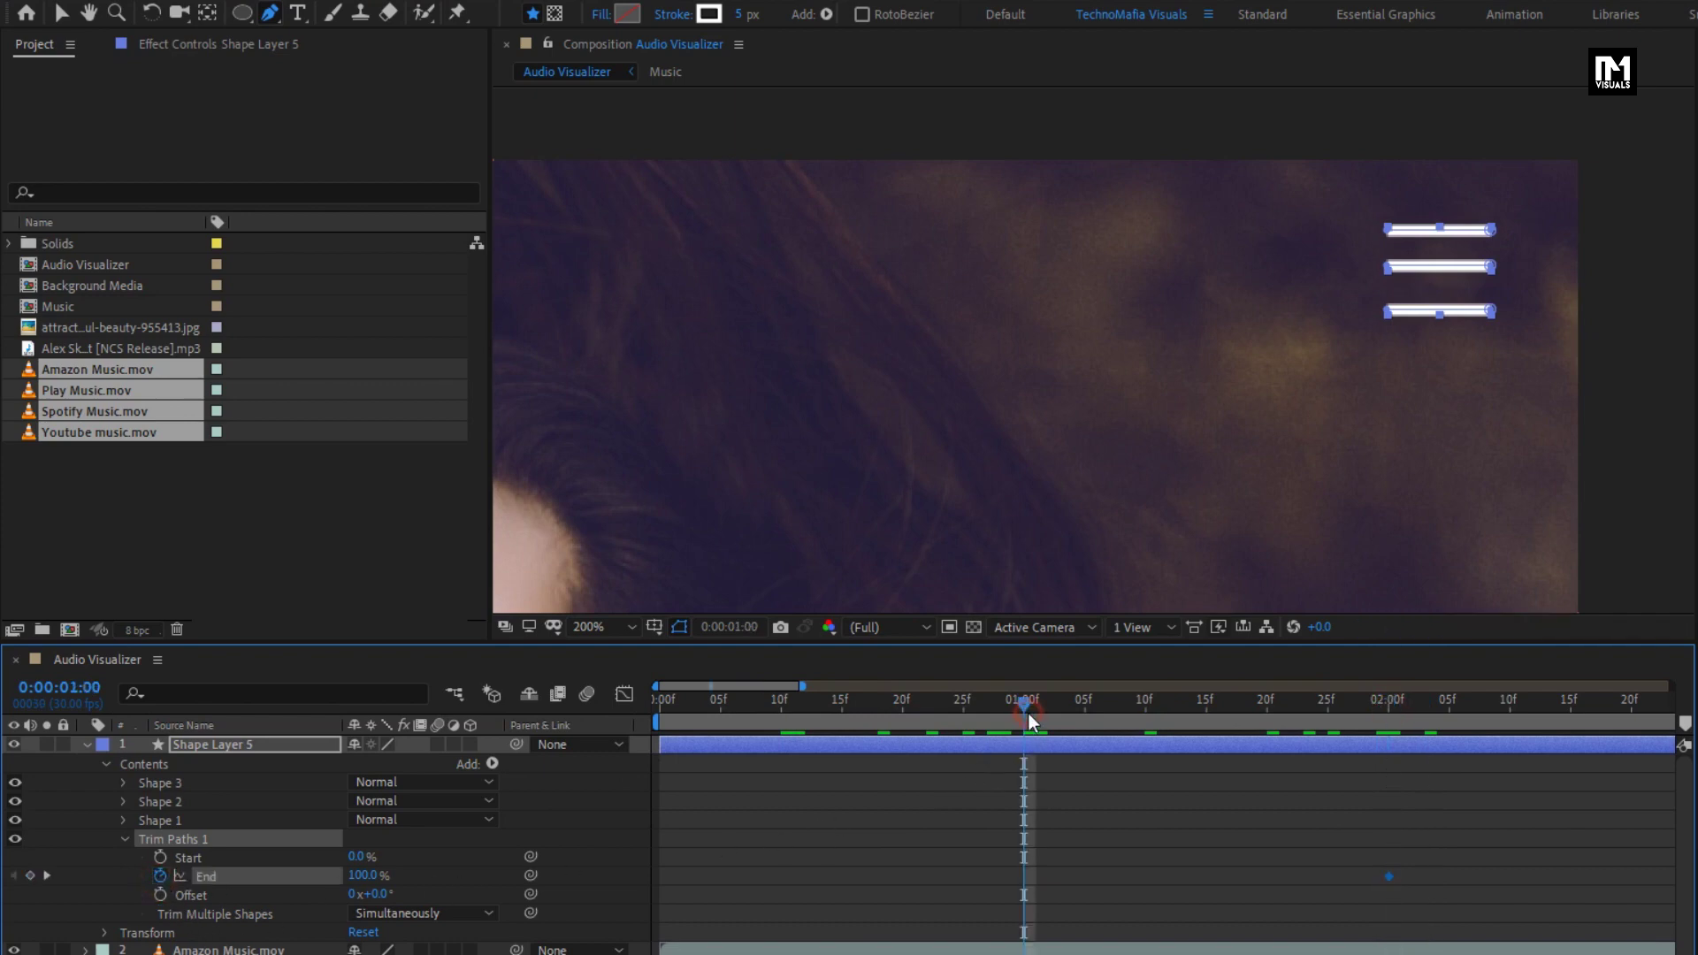
left_click_drag(365, 876, 225, 892)
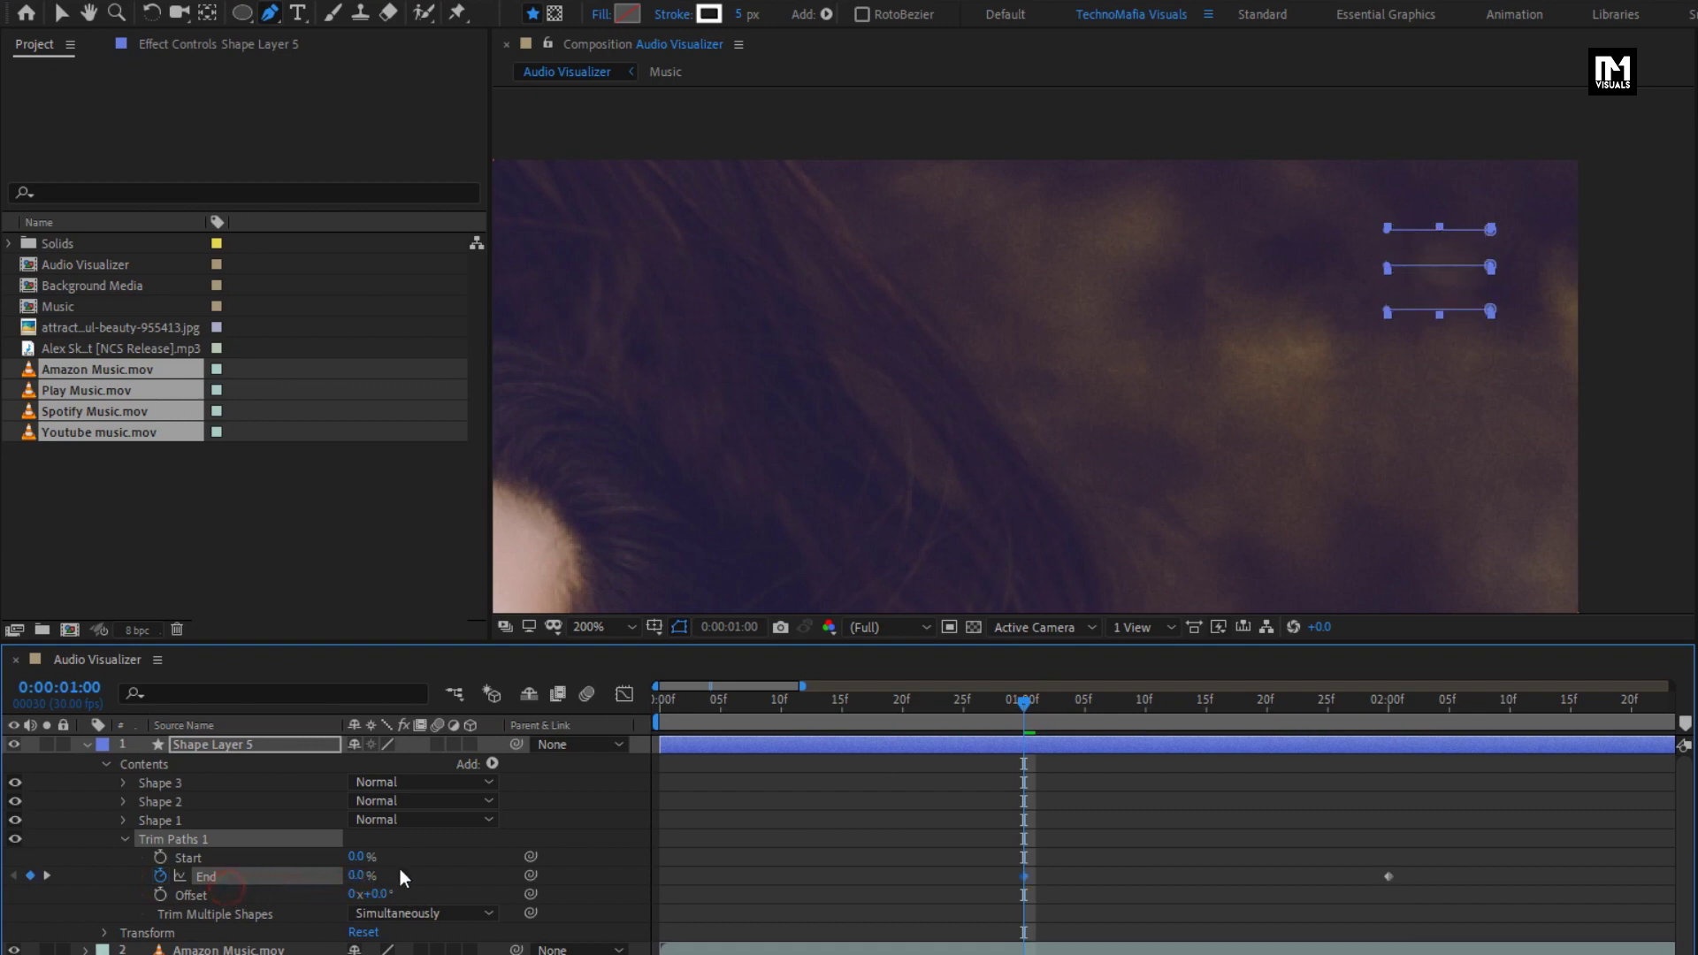
left_click_drag(1030, 703, 1326, 687)
- Apply Easy Ease to both Trim Paths End keyframes
left_click_drag(1402, 877, 973, 891)
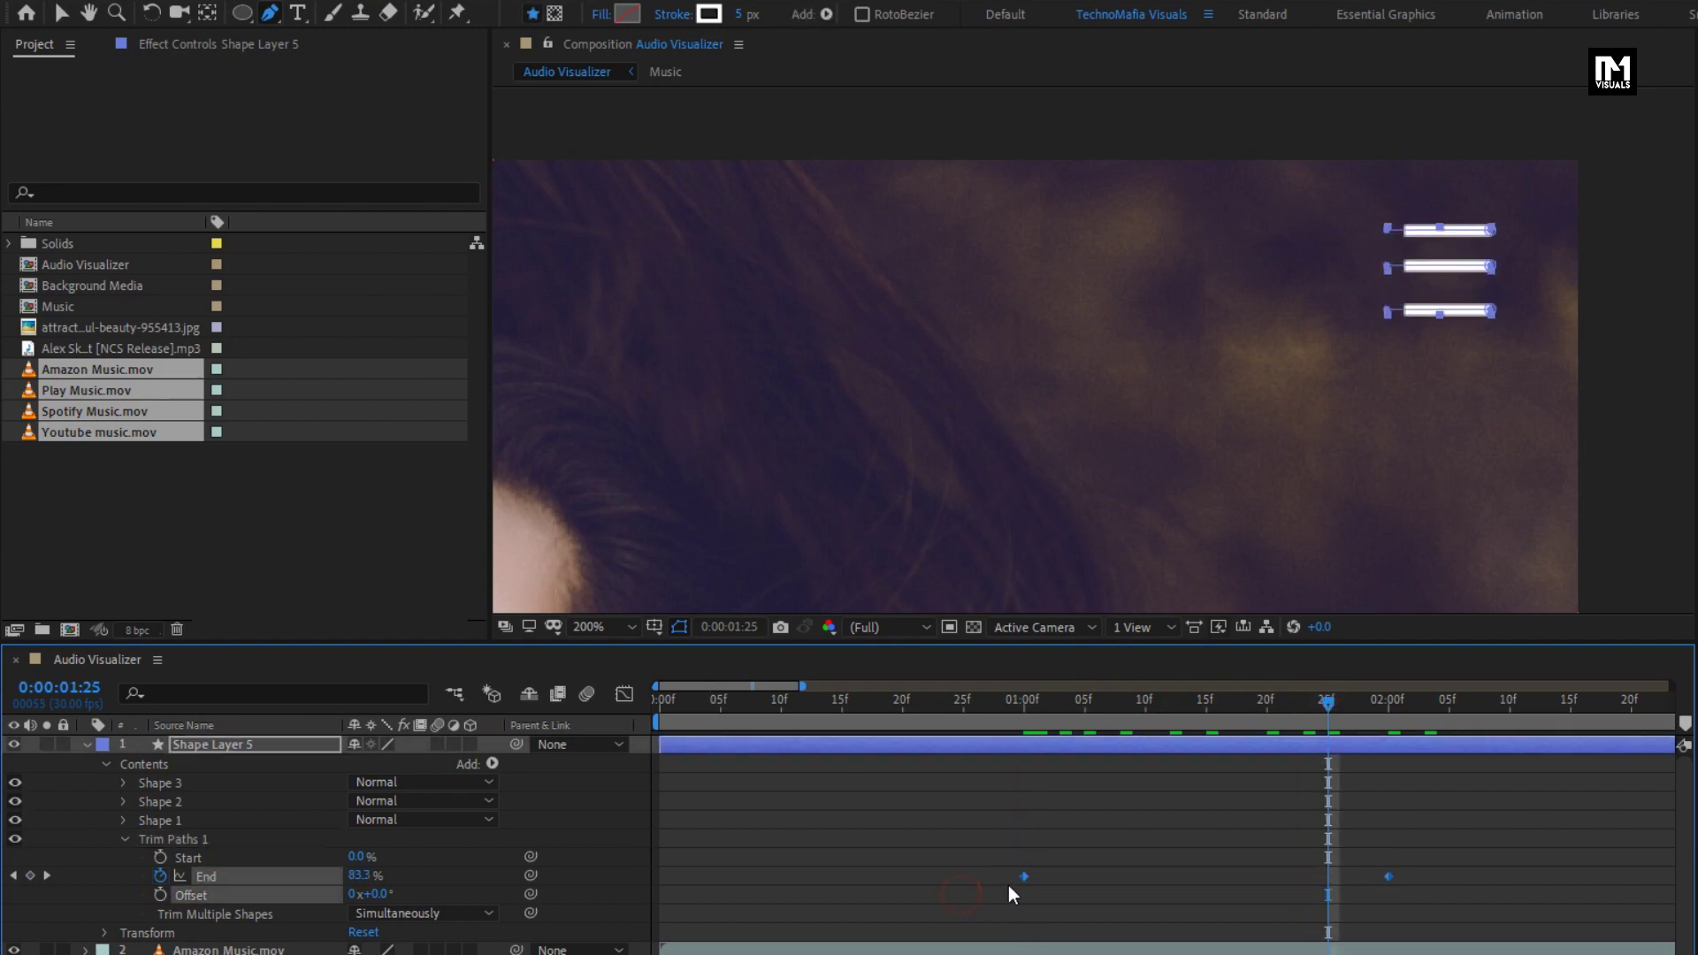
right_click(1022, 879)
mouse_move(1172, 869)
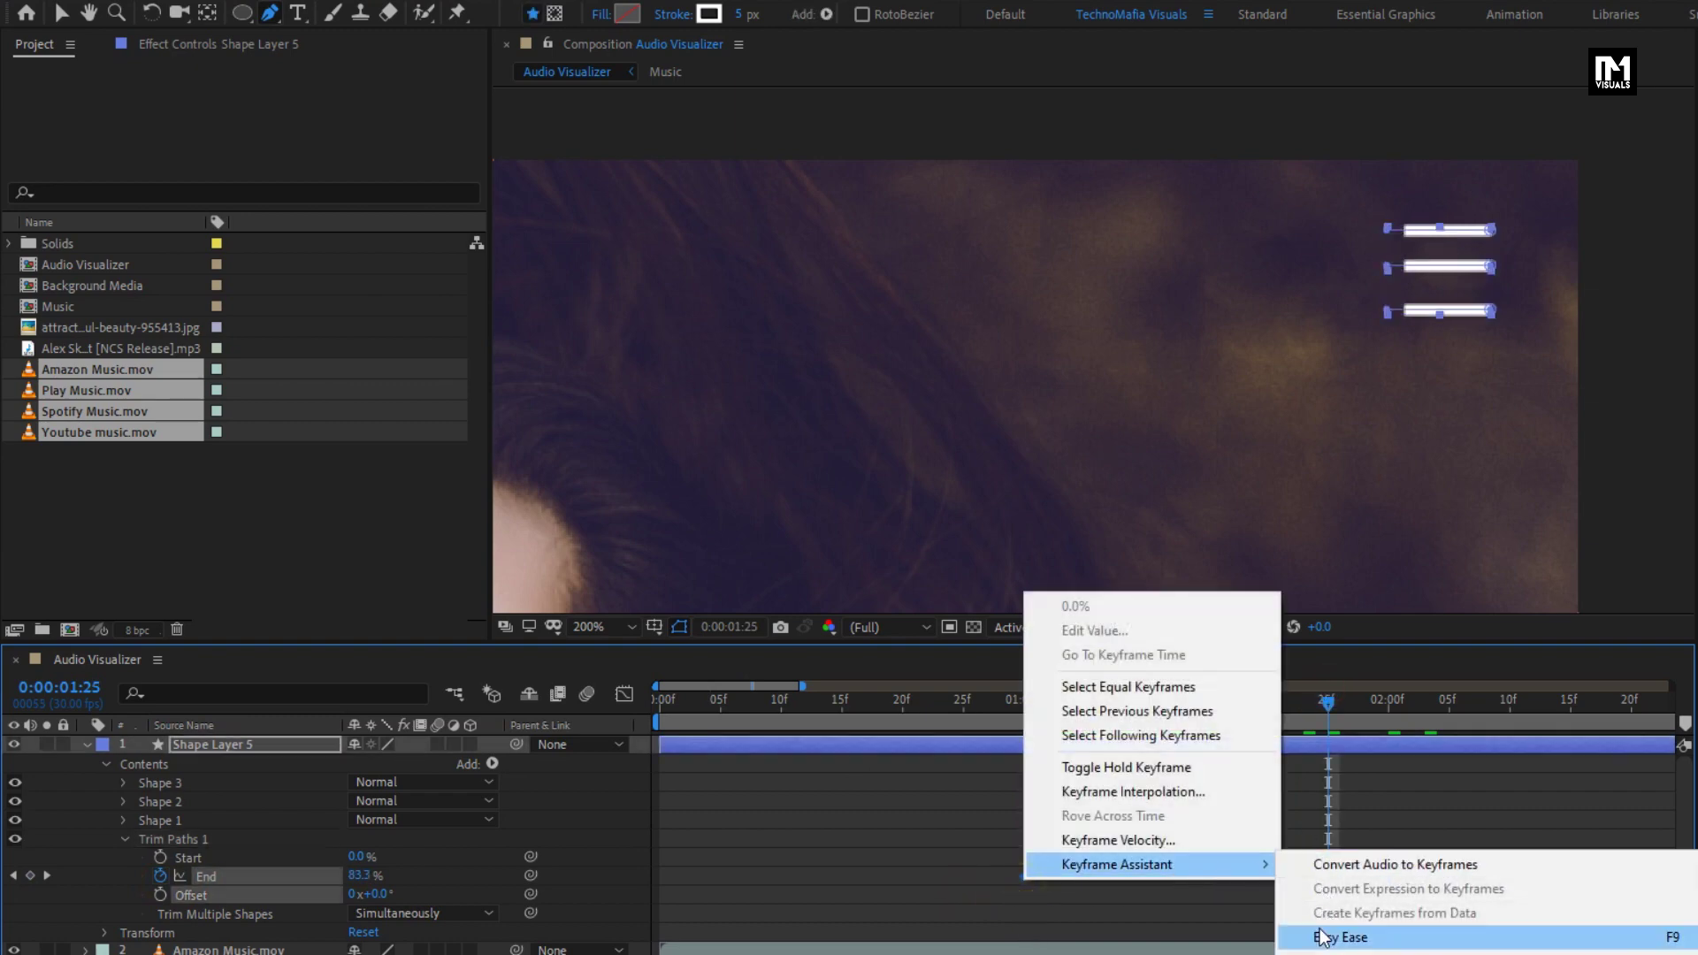
left_click(1436, 935)
left_click(583, 626)
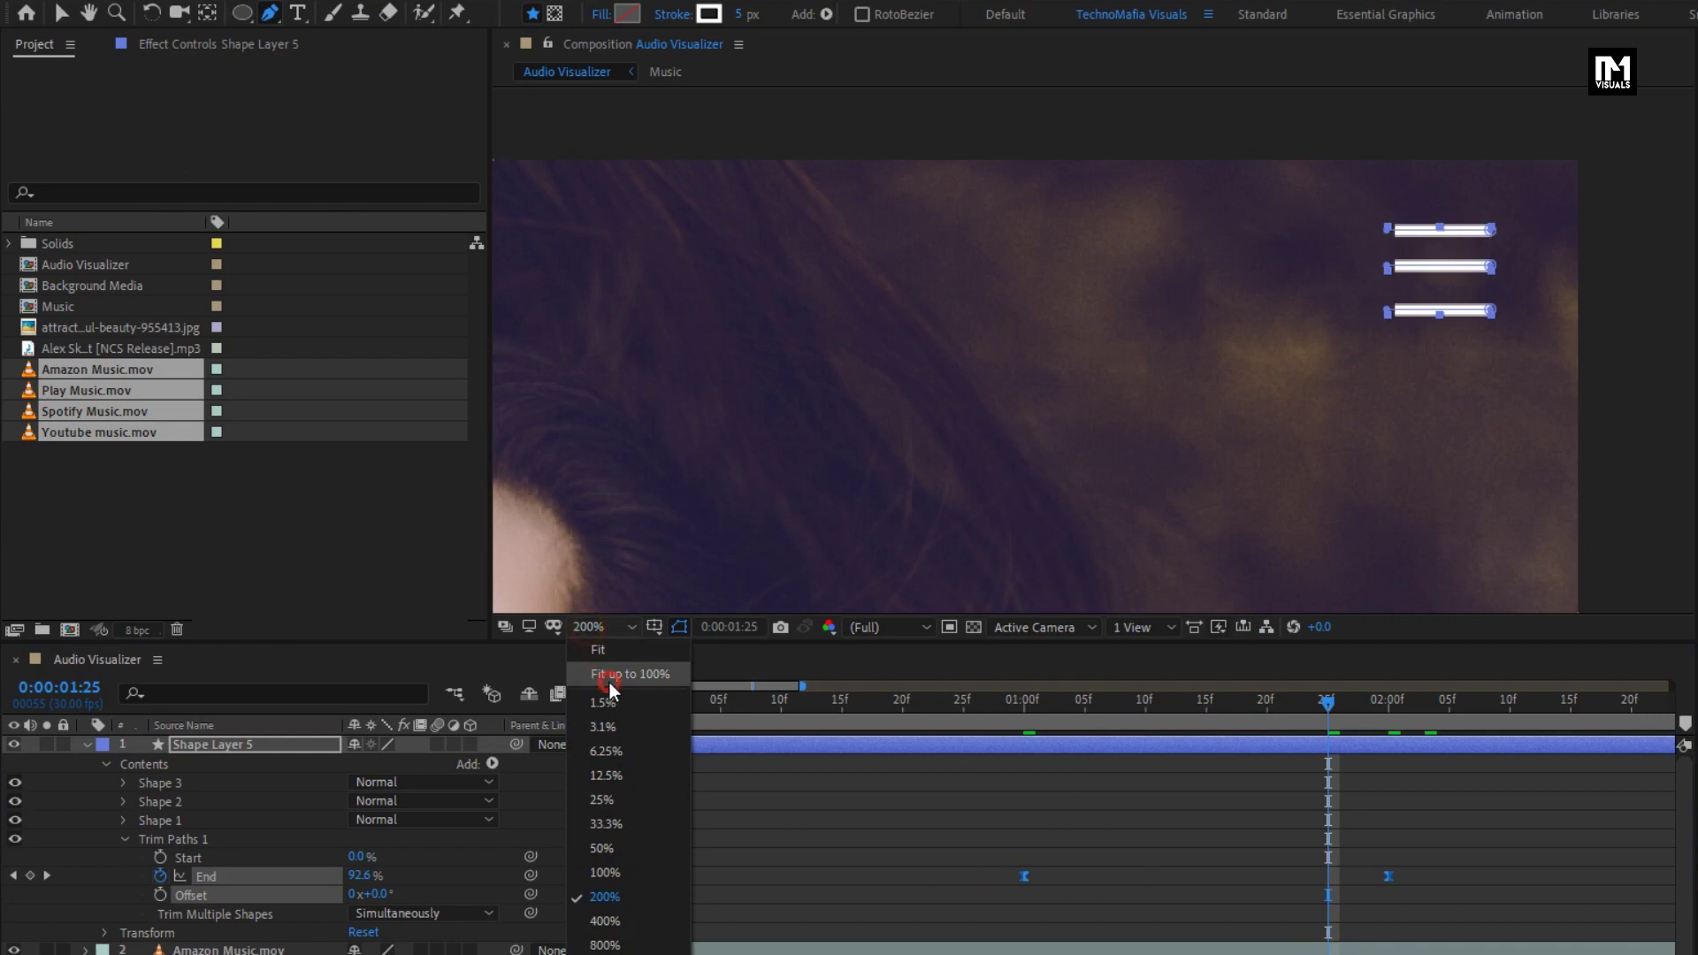
- Fit the composition in the viewer up to 100% and zoom the timeline out to the full 20 seconds
left_click(609, 683)
left_click(85, 744)
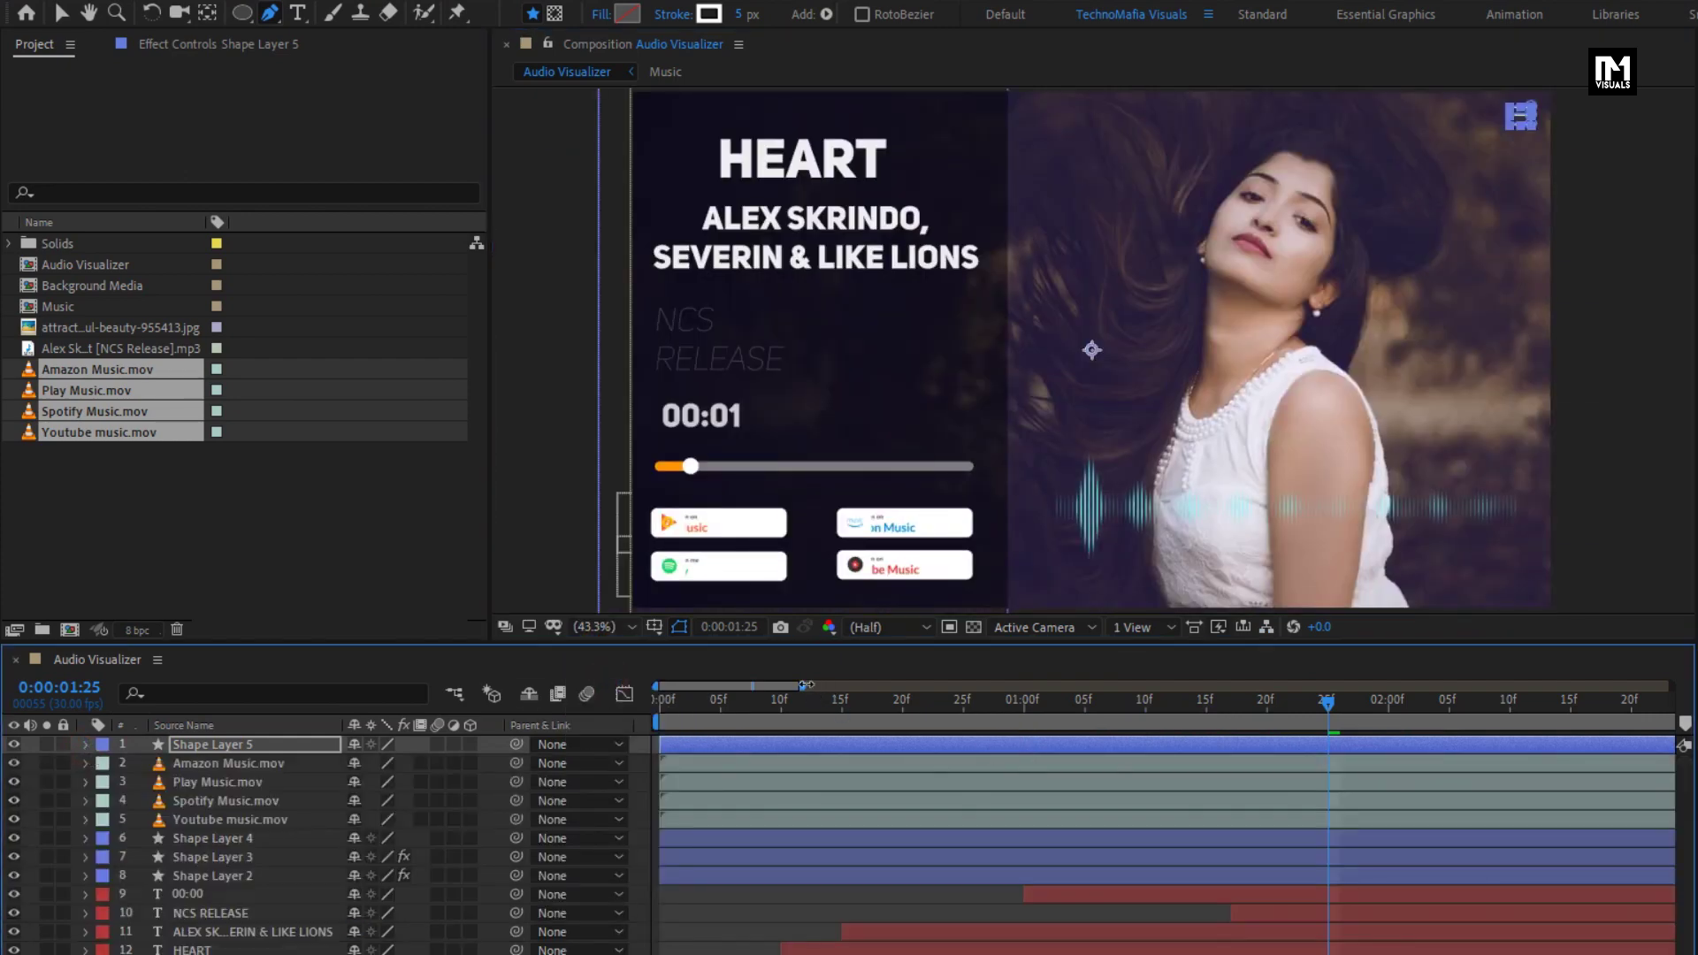
left_click_drag(804, 684, 1689, 688)
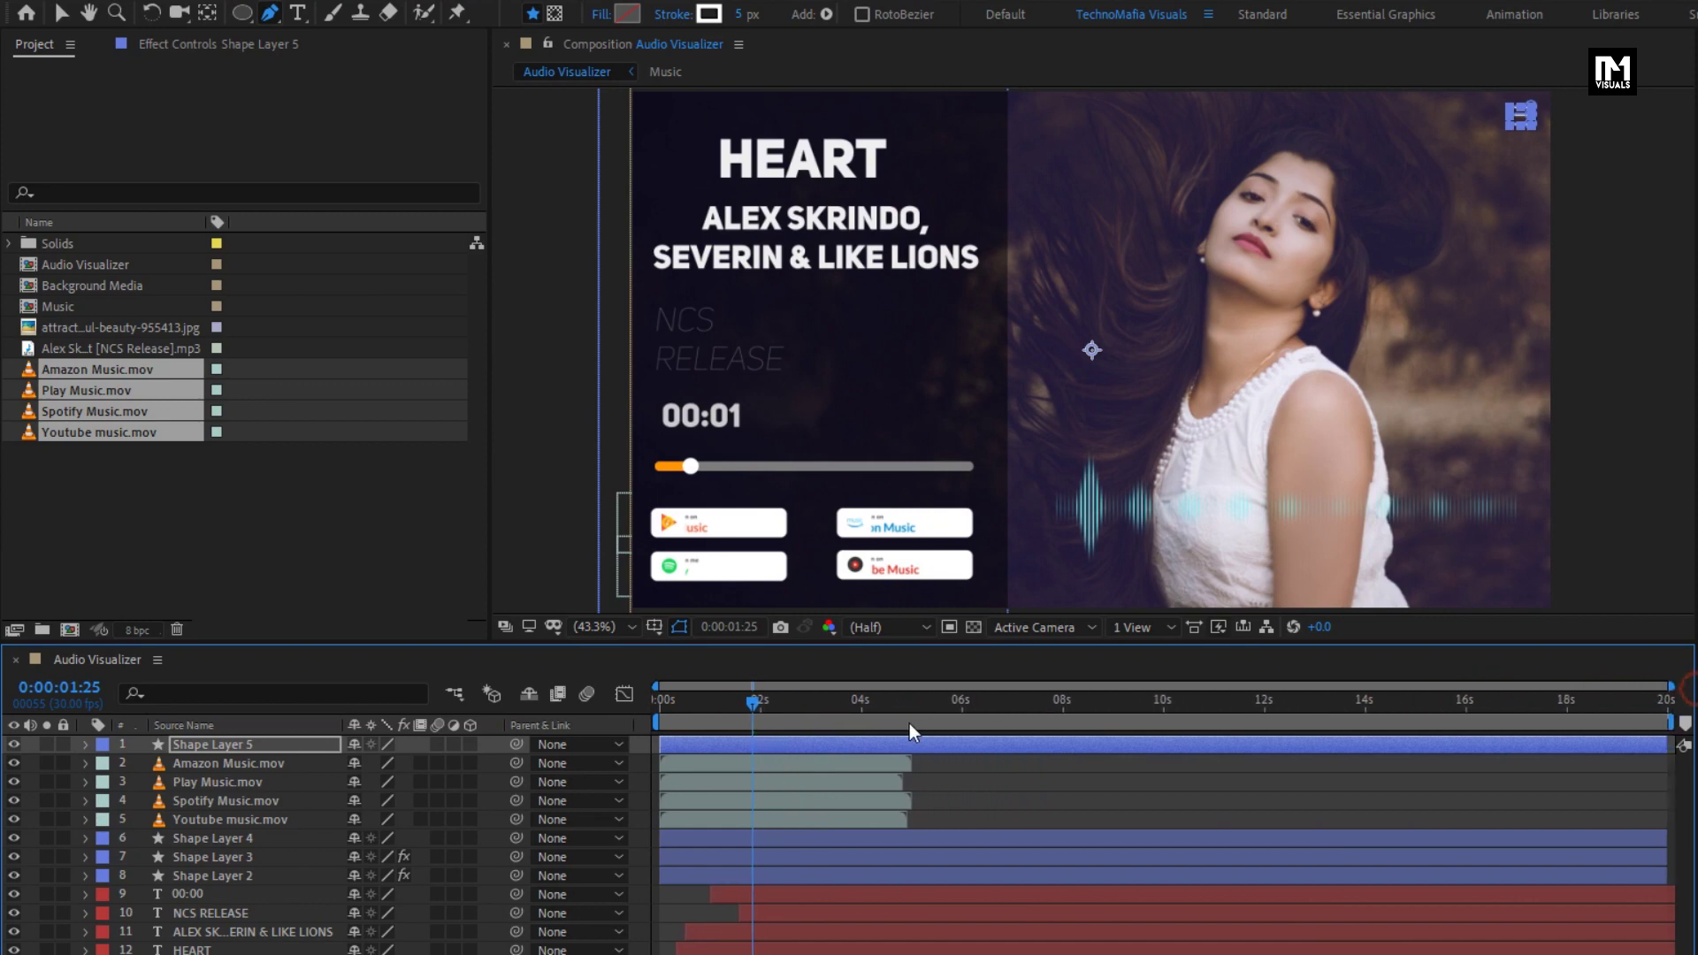
- Select Youtube music.mov and scrub from the start to see when the badges appear and disappear
left_click(656, 708)
left_click(222, 820)
left_click_drag(796, 707, 838, 705)
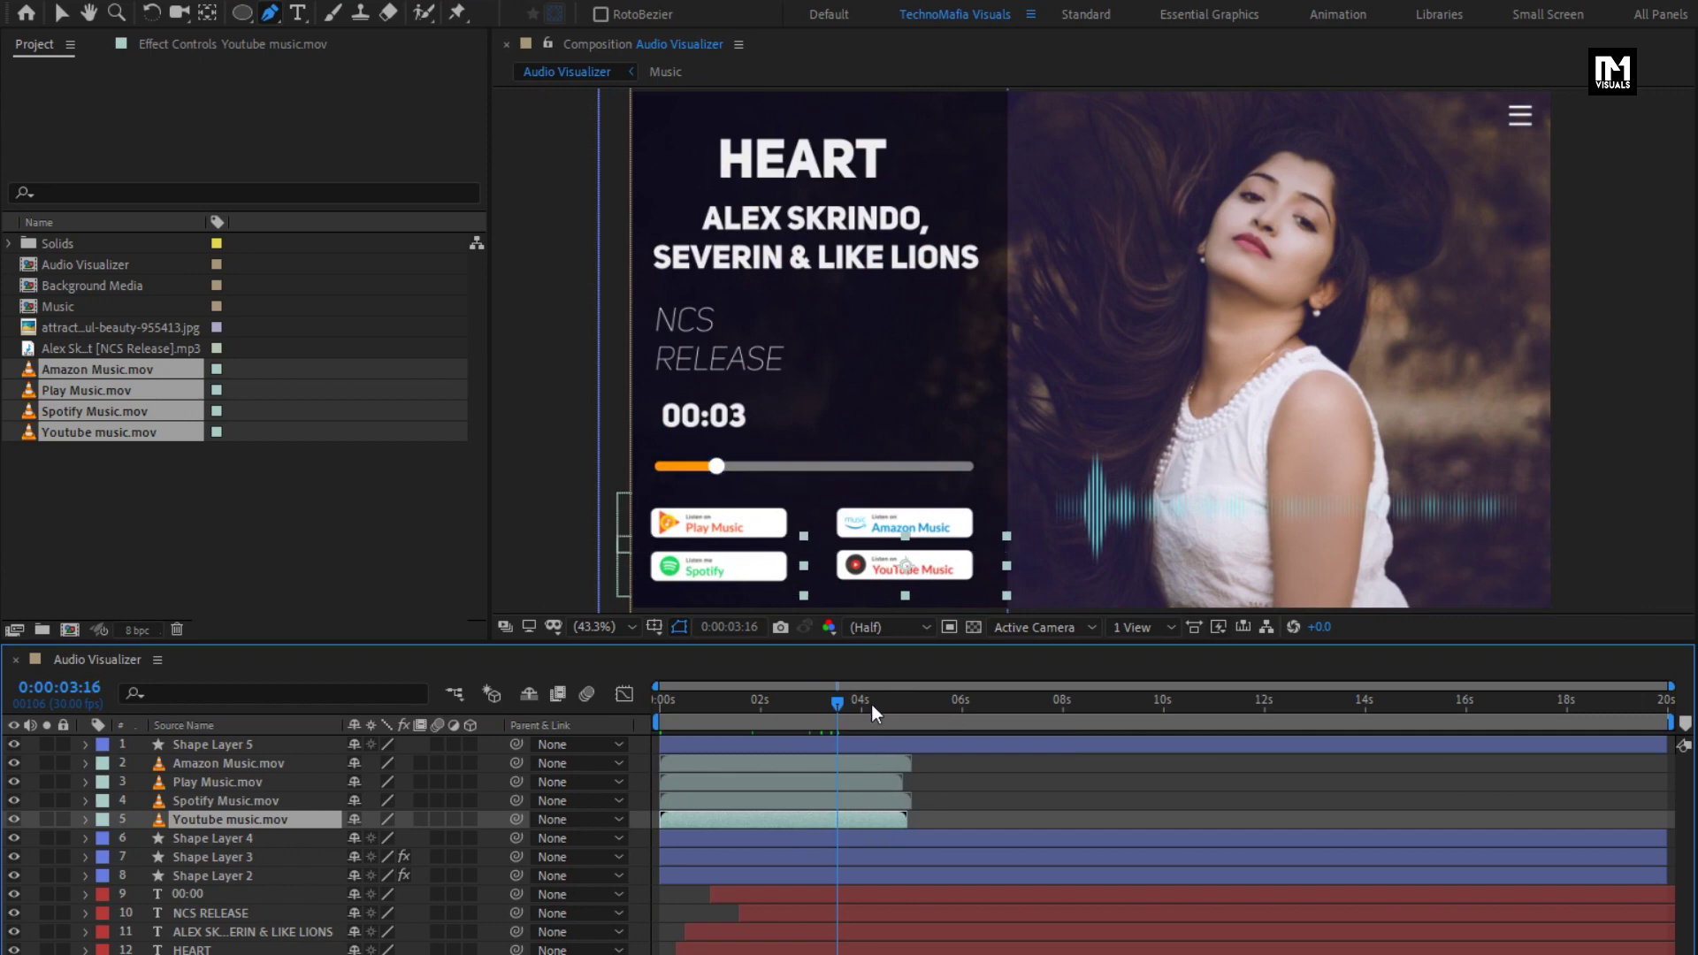
left_click_drag(873, 704, 1024, 681)
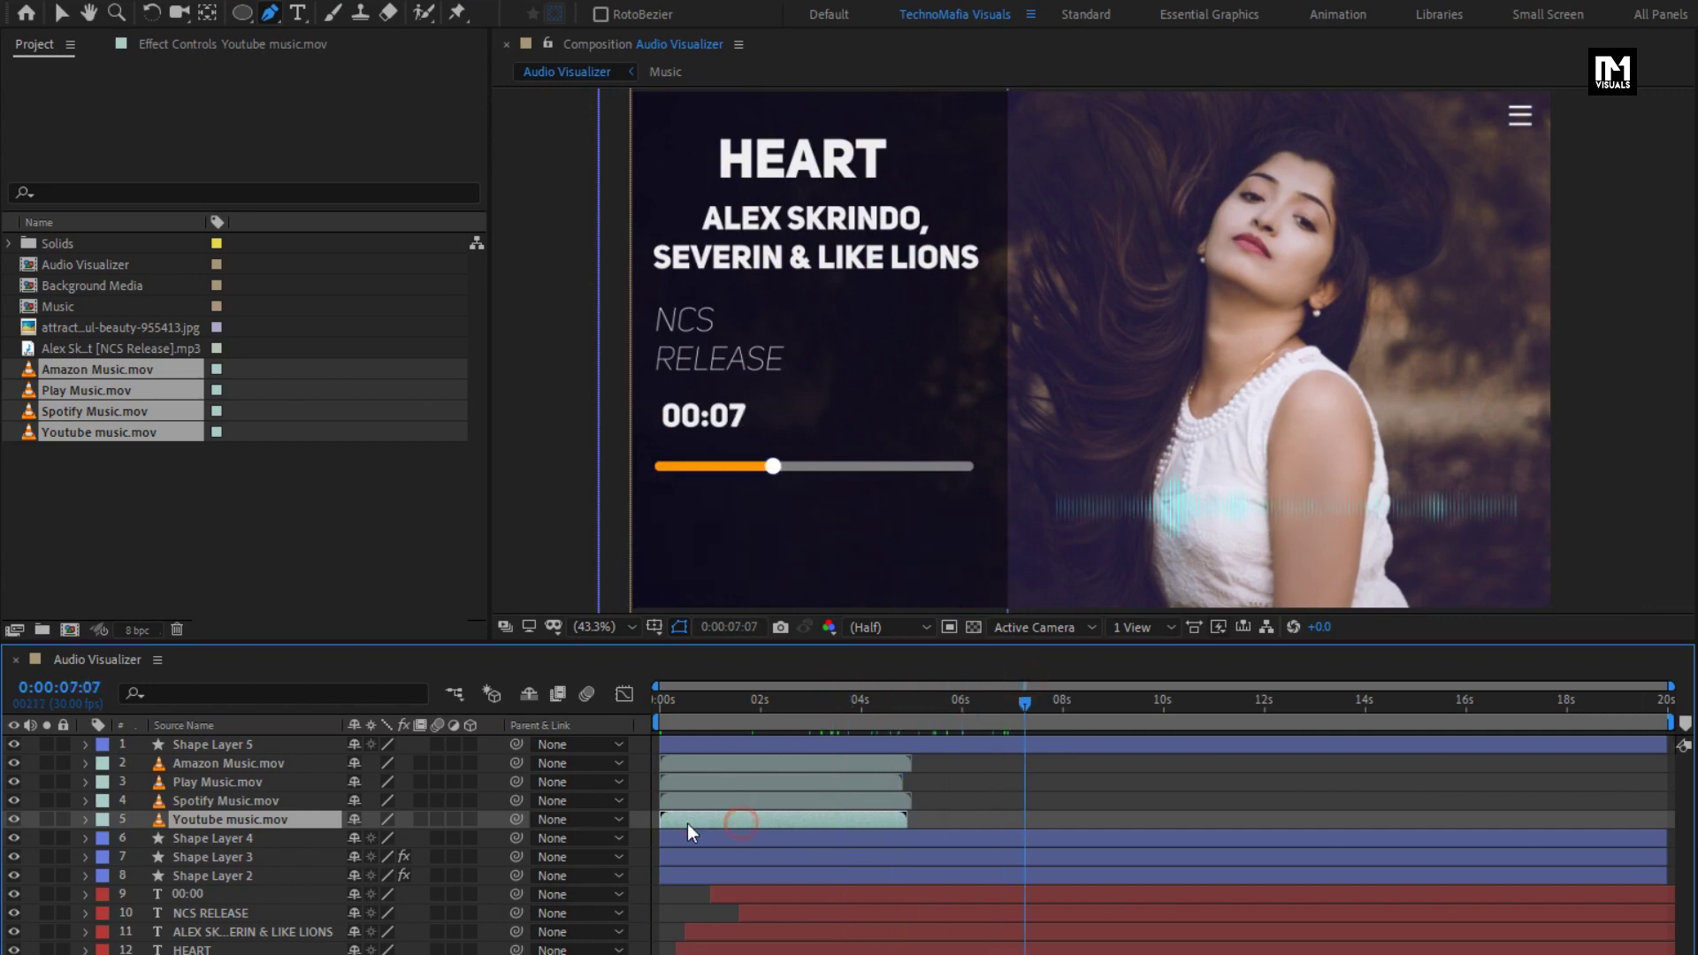
- Freeze Youtube music.mov on its last frame and scrub to check it stays visible
right_click(269, 818)
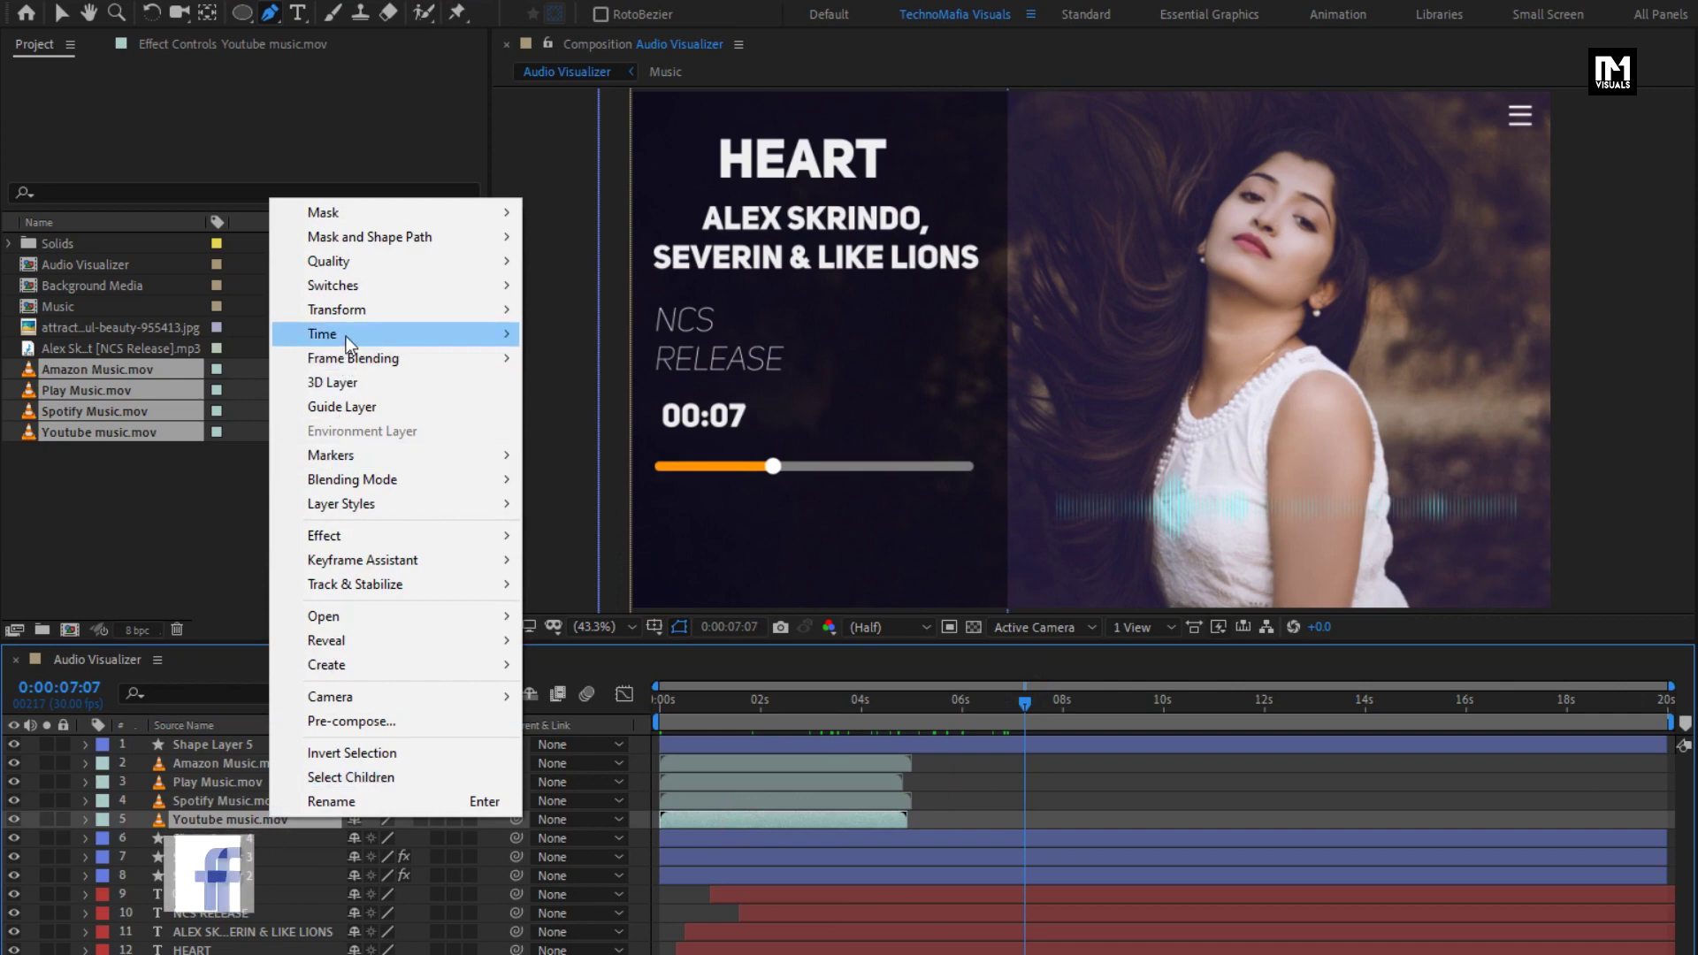
mouse_move(346, 336)
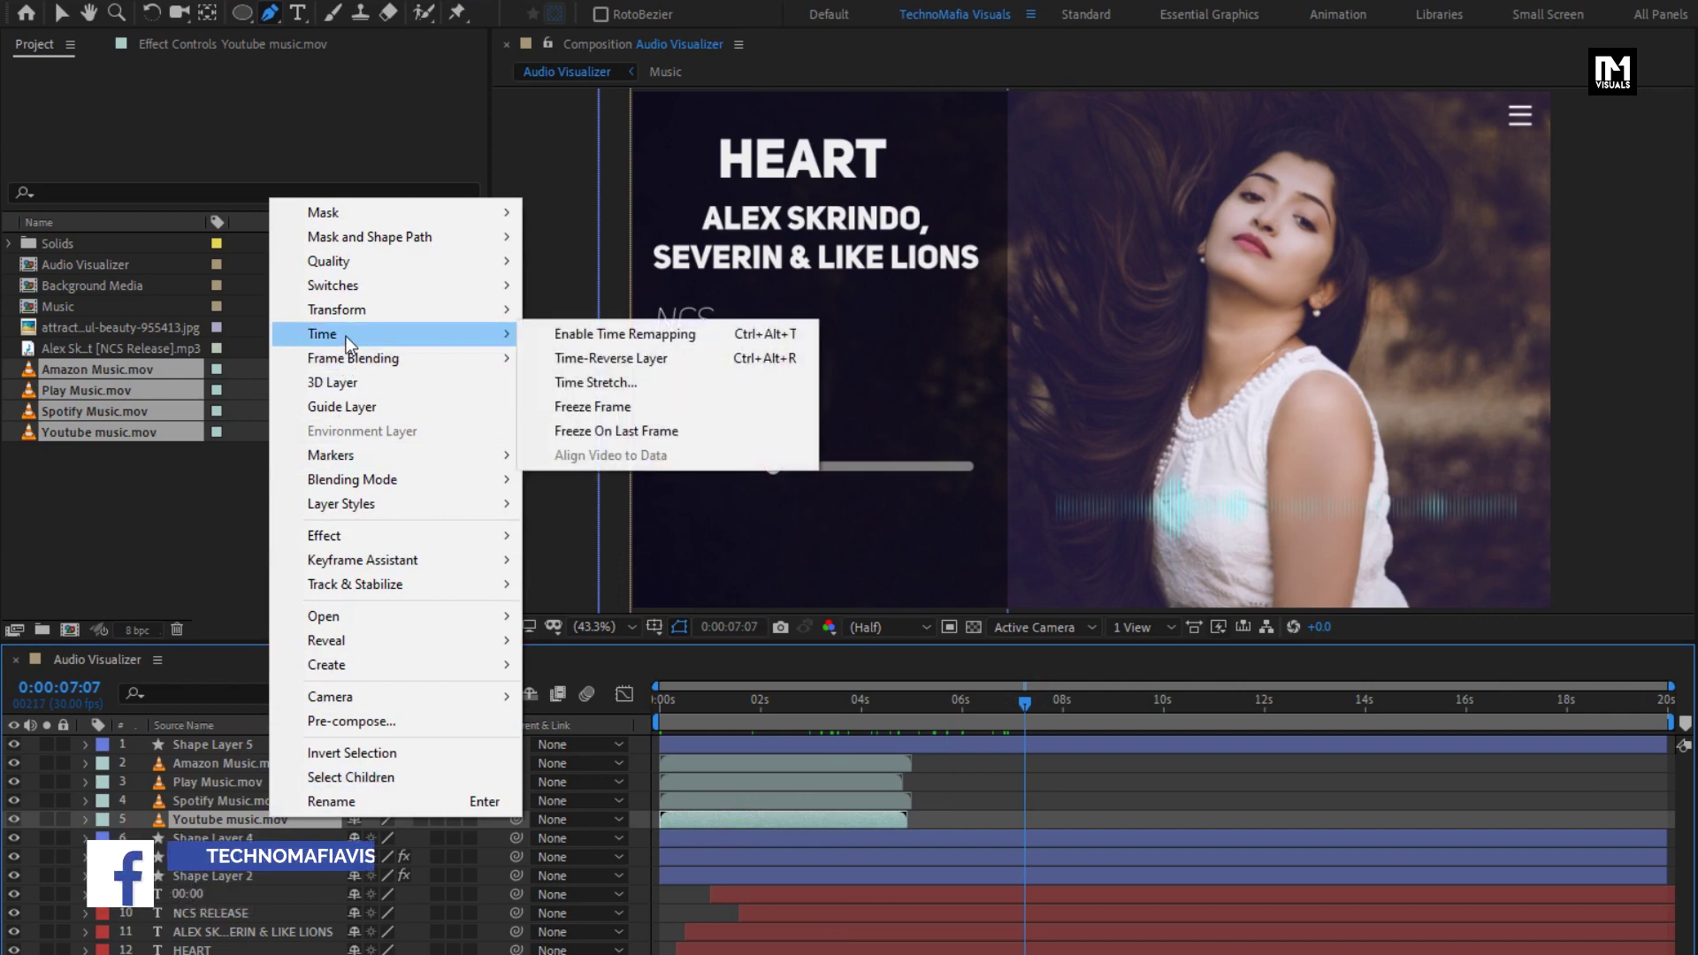
left_click(612, 425)
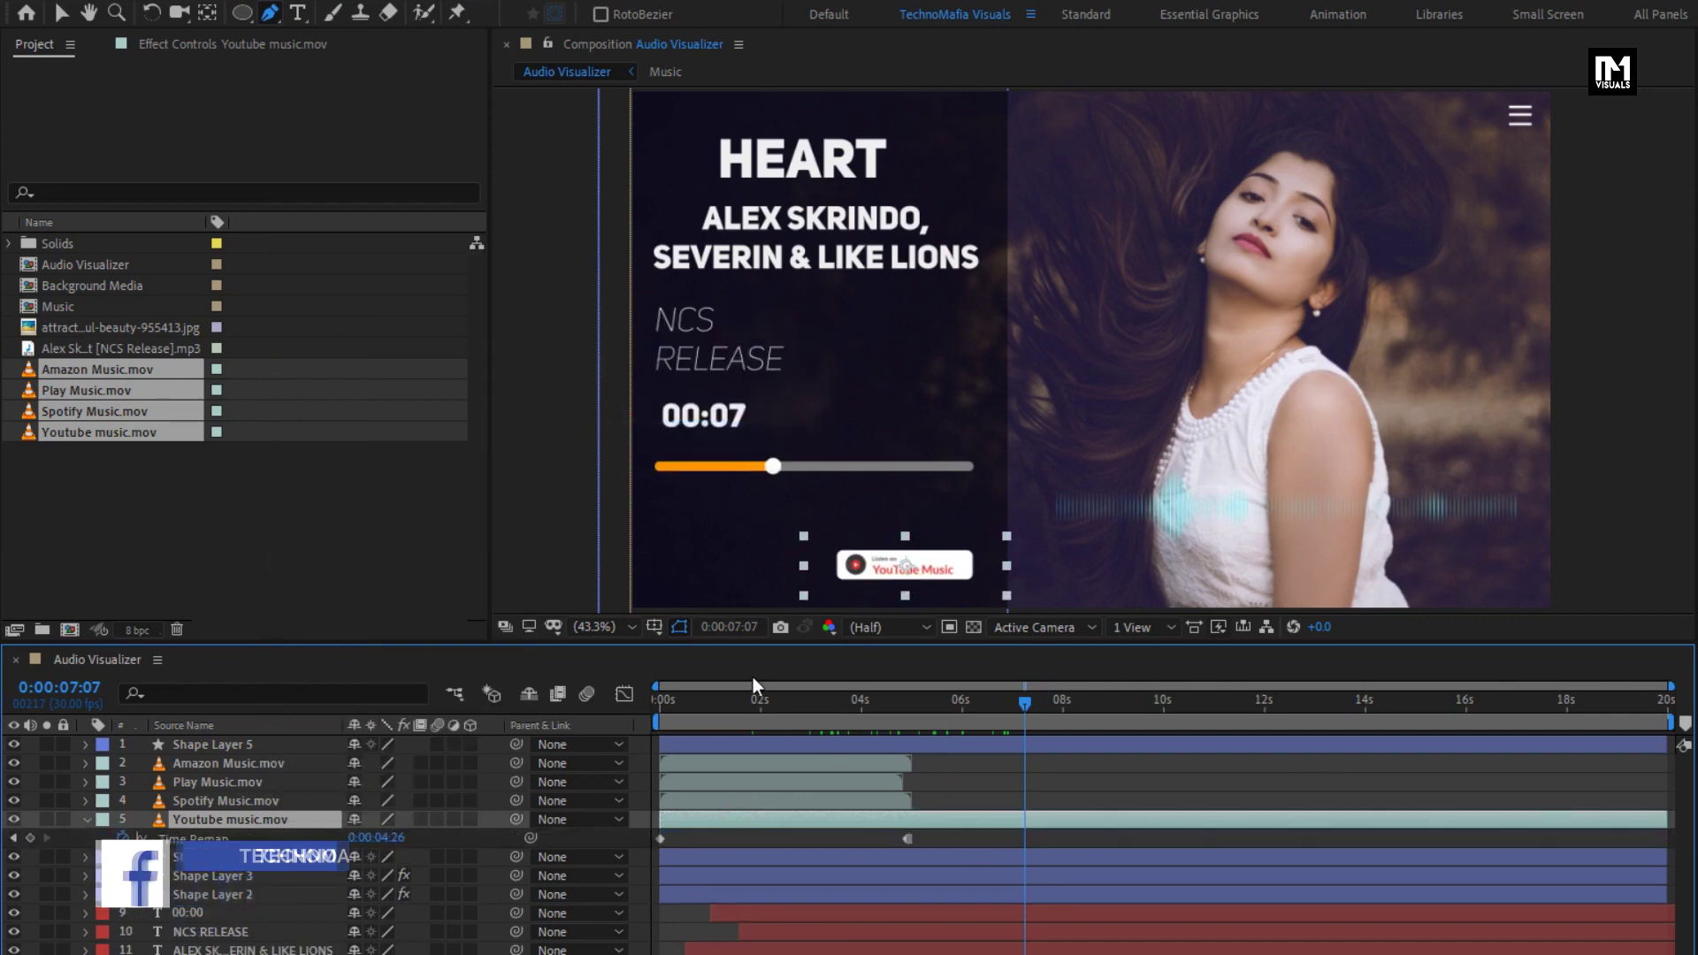
left_click_drag(808, 699, 1112, 696)
- Freeze Spotify Music.mov, Play Music.mov and Amazon Music.mov on their last frames
left_click(215, 803)
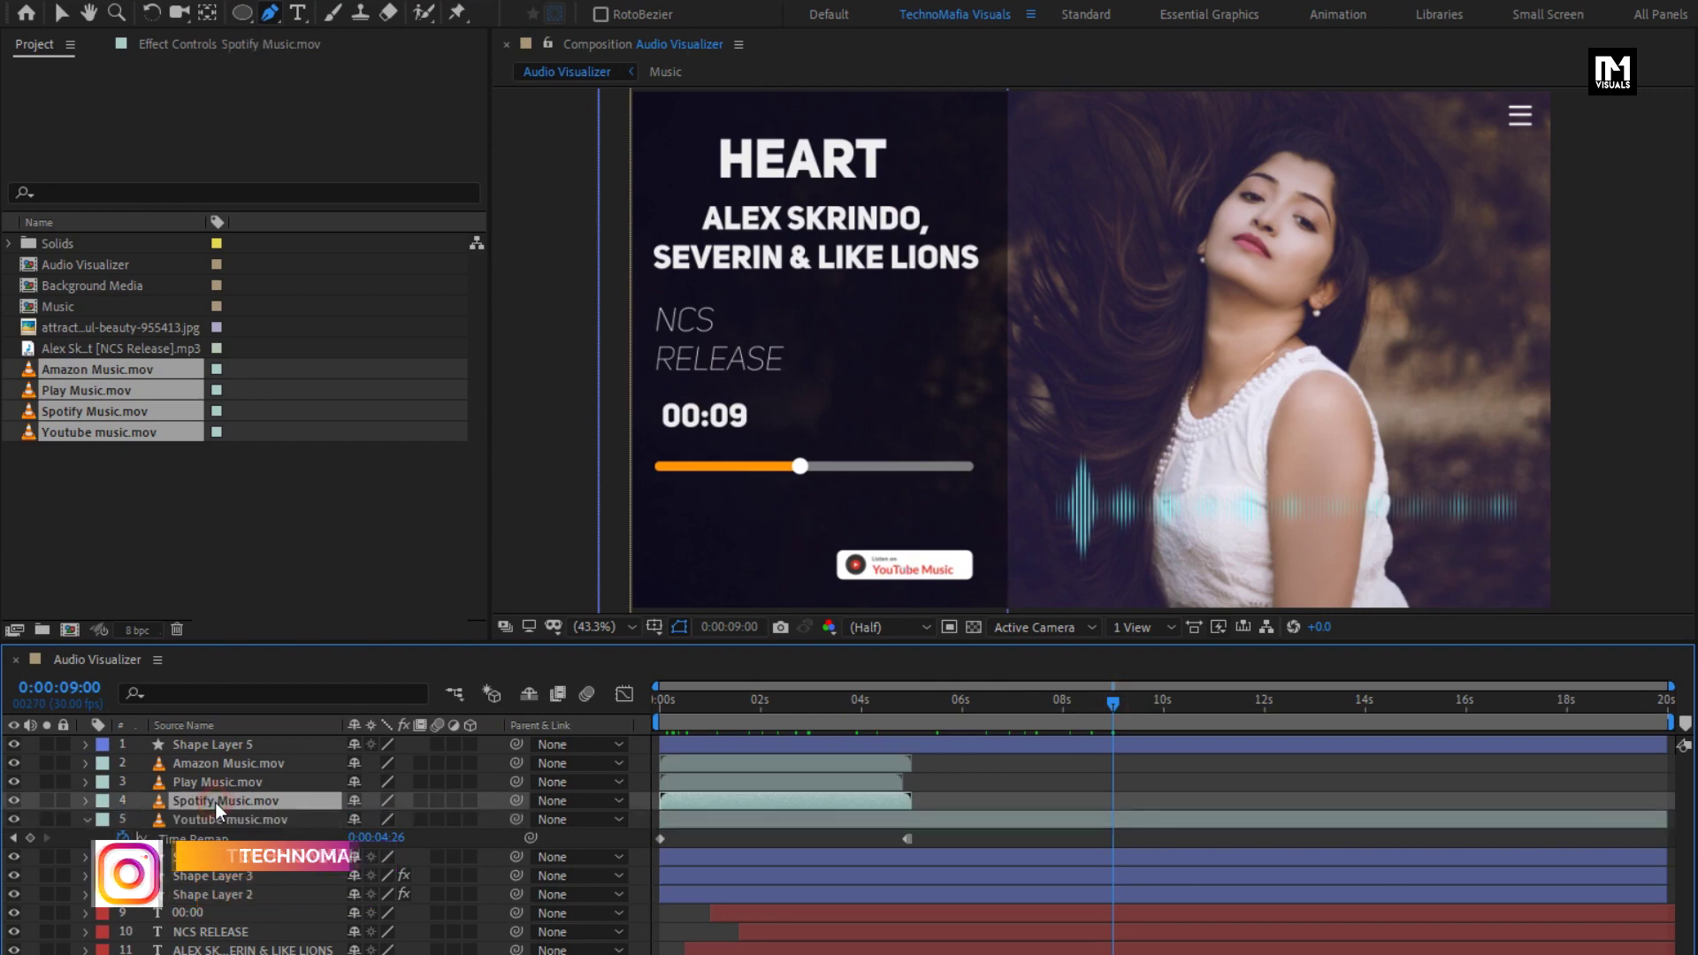
right_click(215, 802)
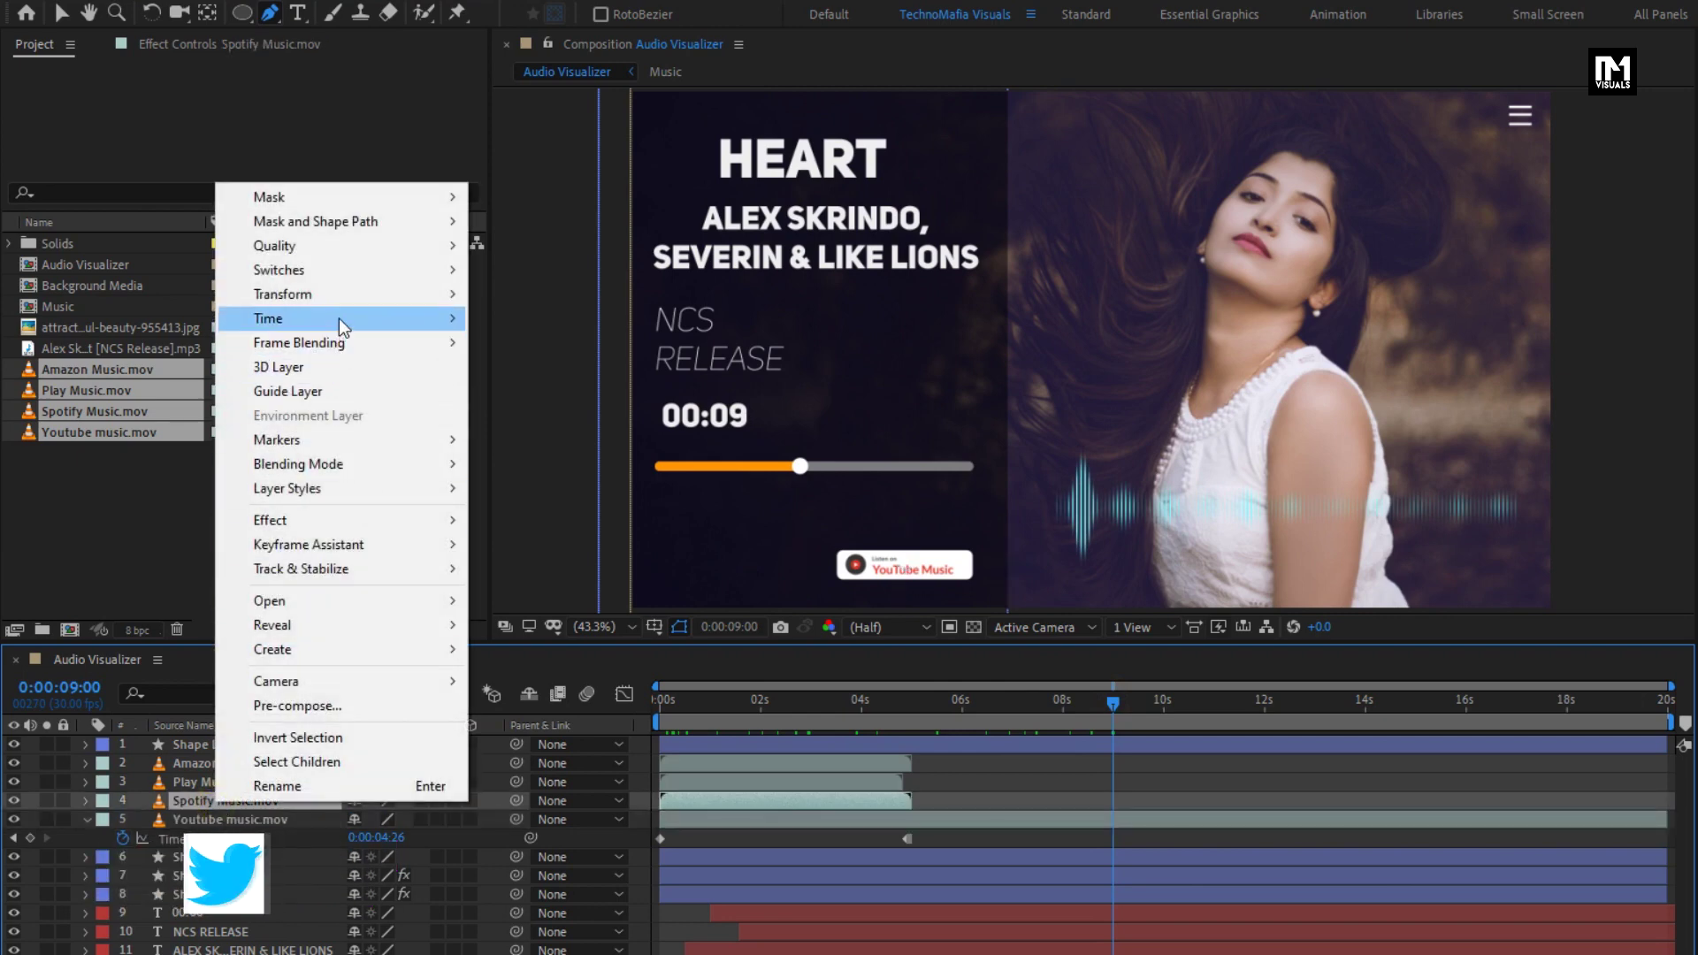
mouse_move(338, 318)
left_click(539, 416)
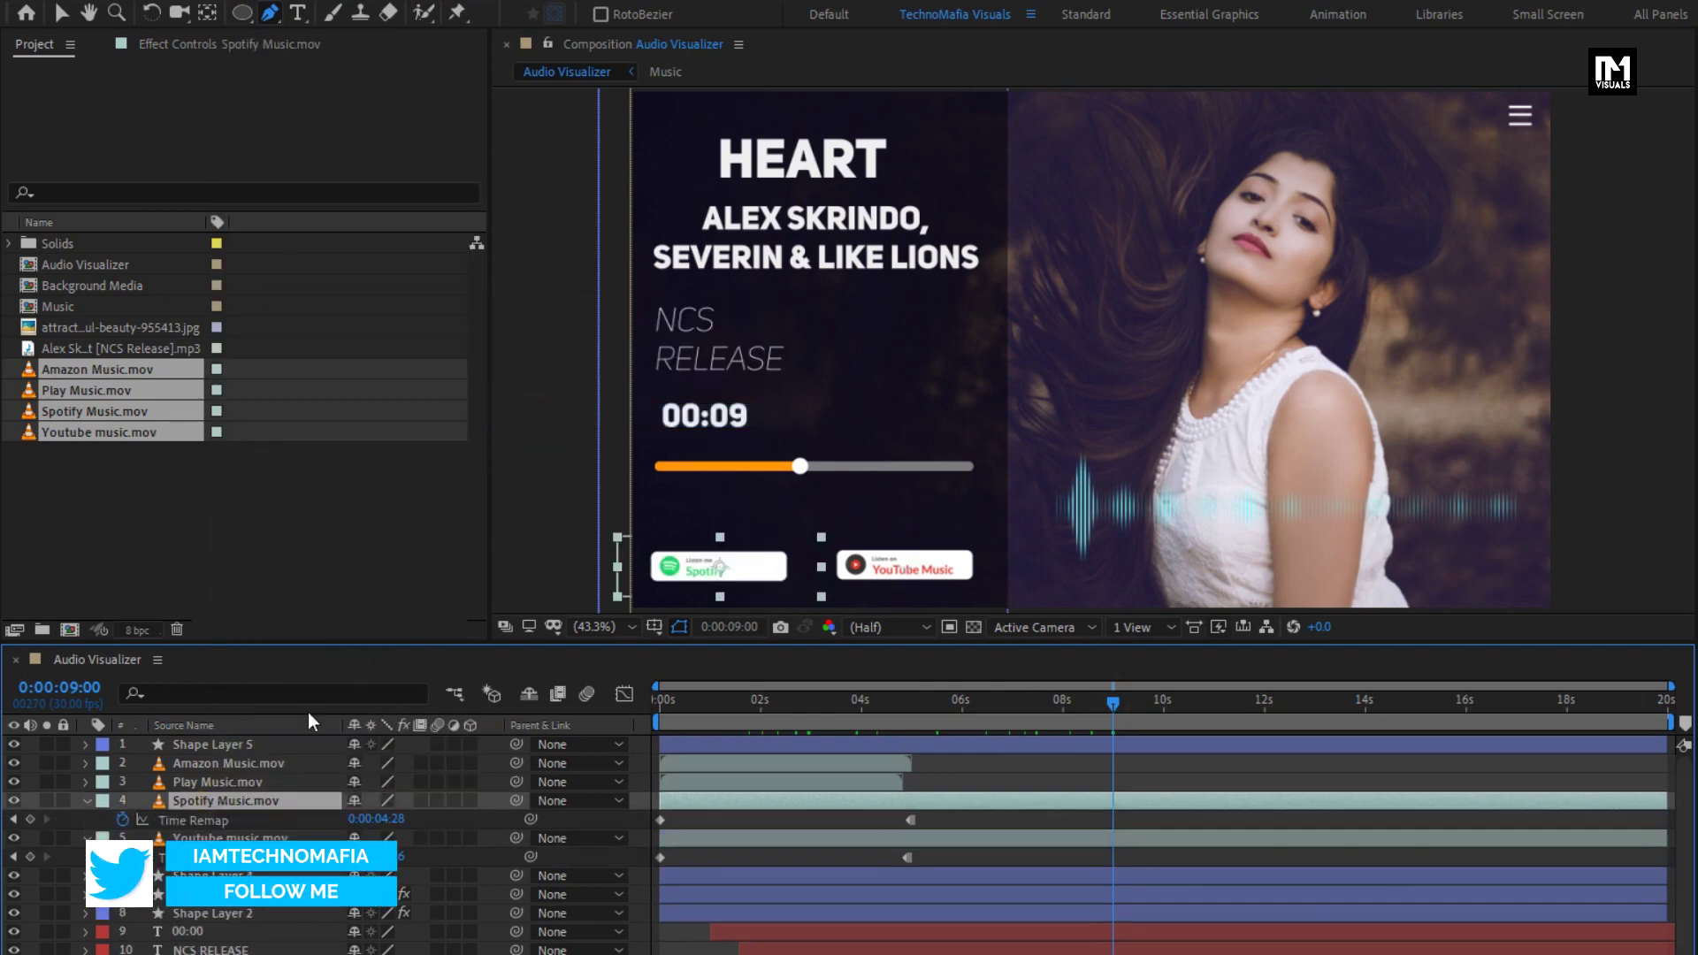
left_click(243, 783)
right_click(244, 782)
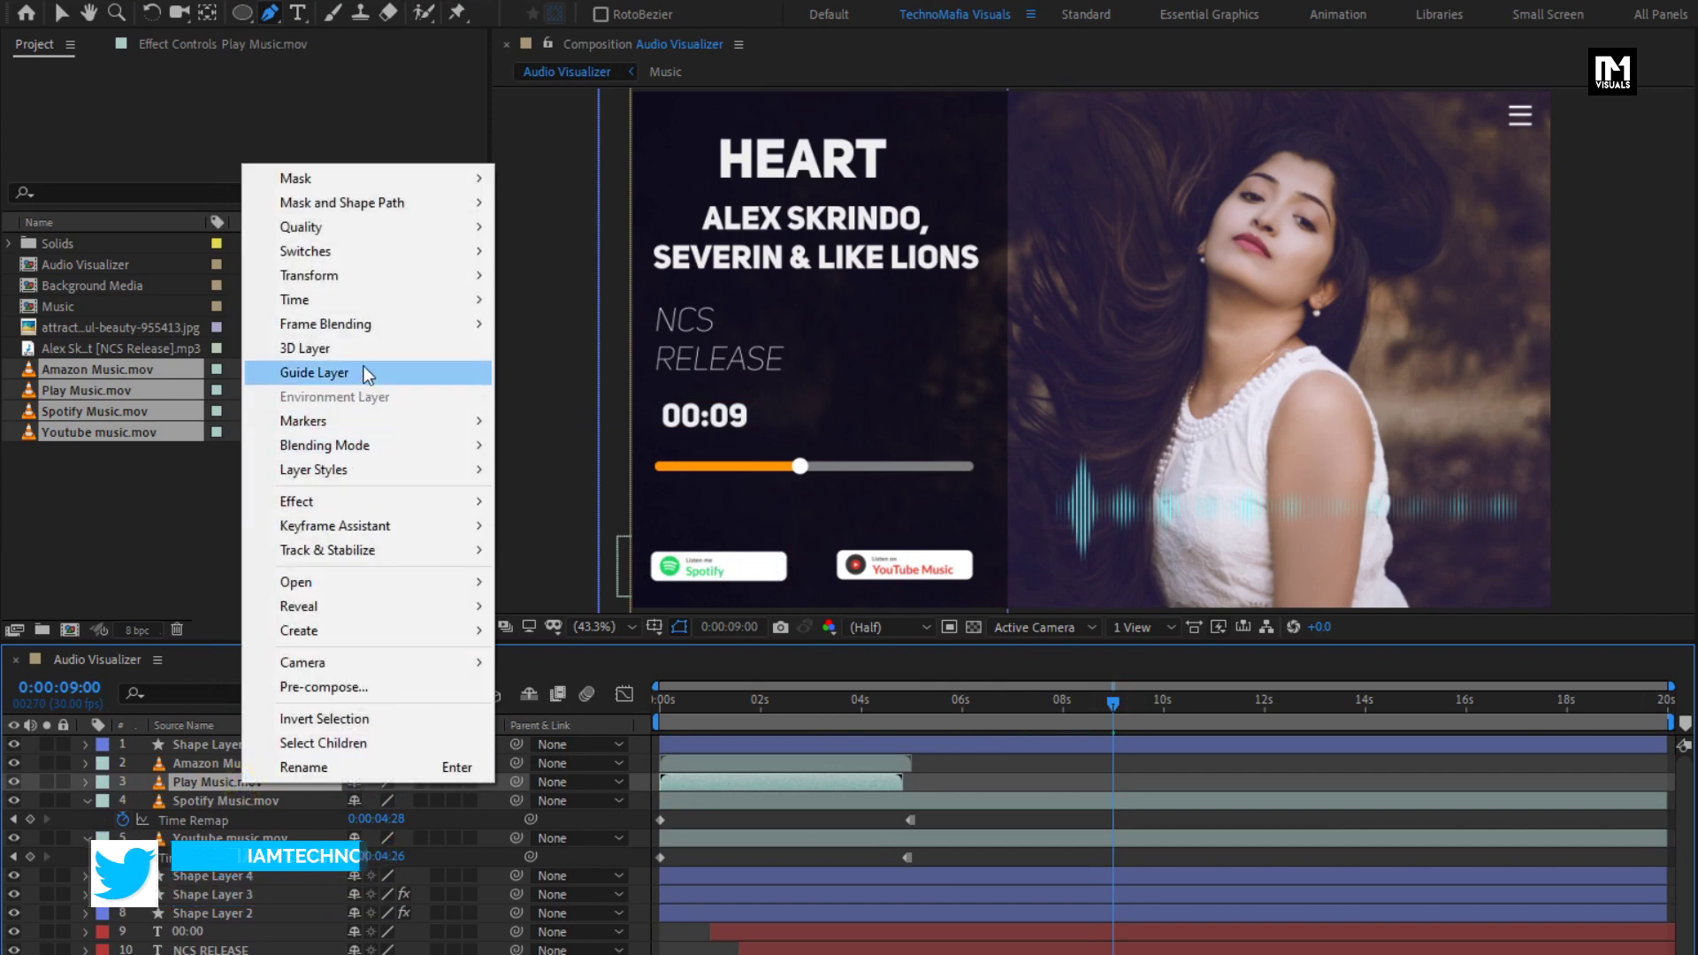
mouse_move(381, 301)
left_click(624, 390)
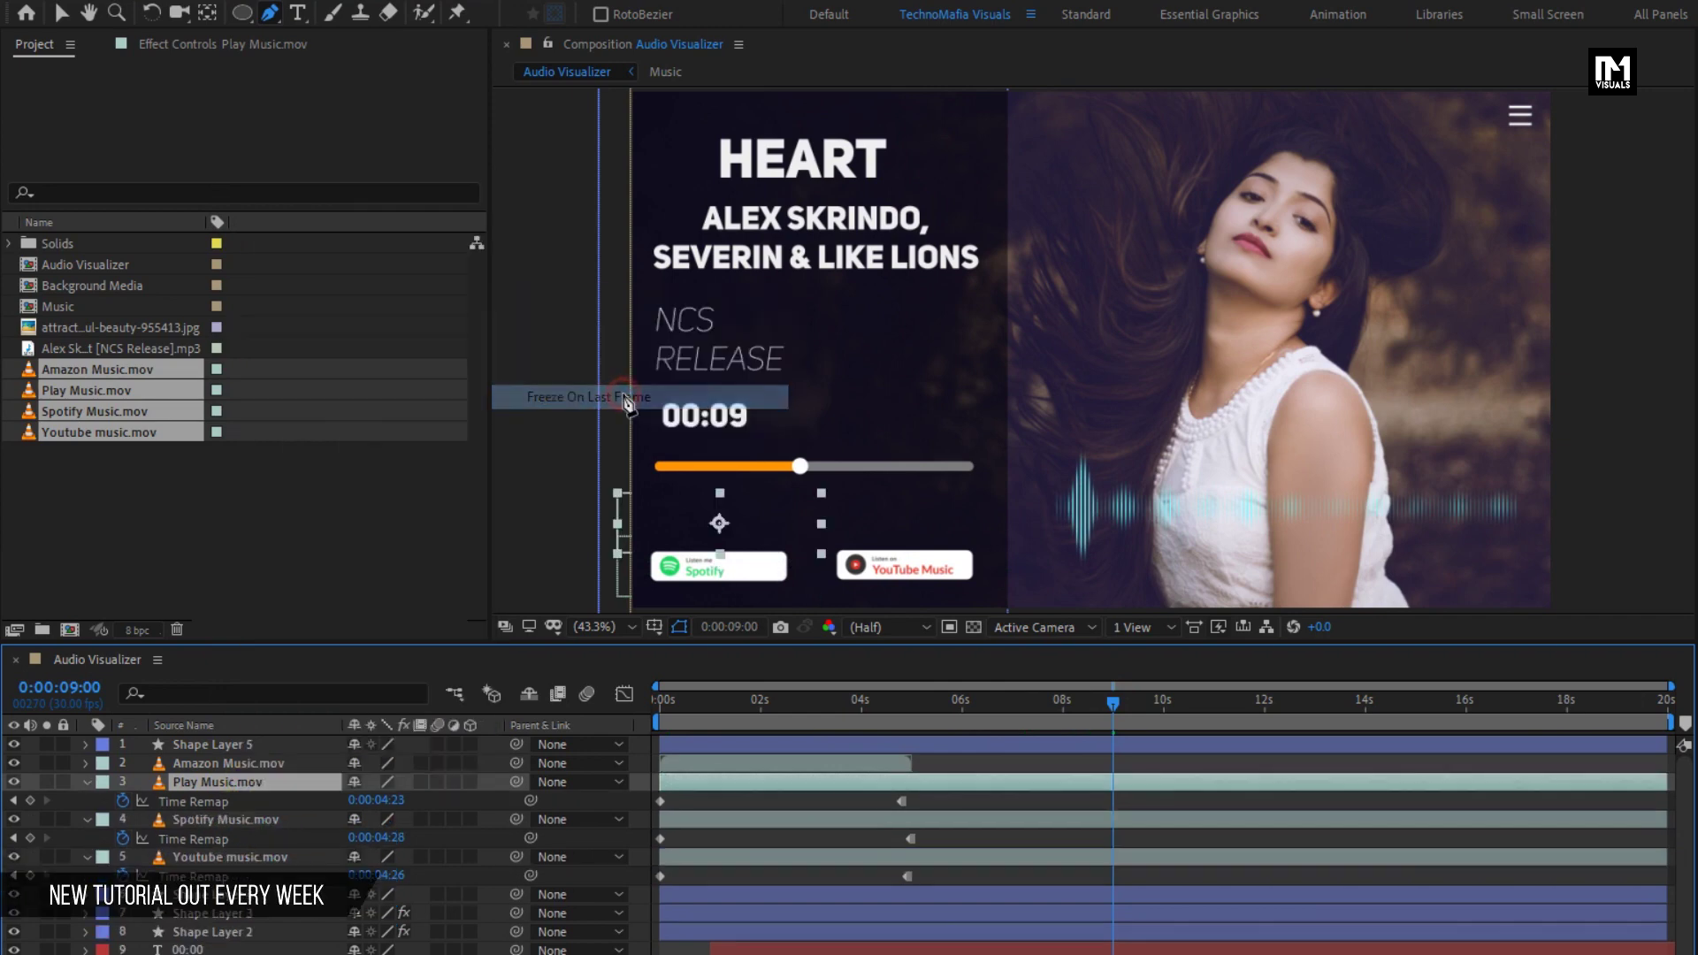
left_click(257, 763)
right_click(256, 763)
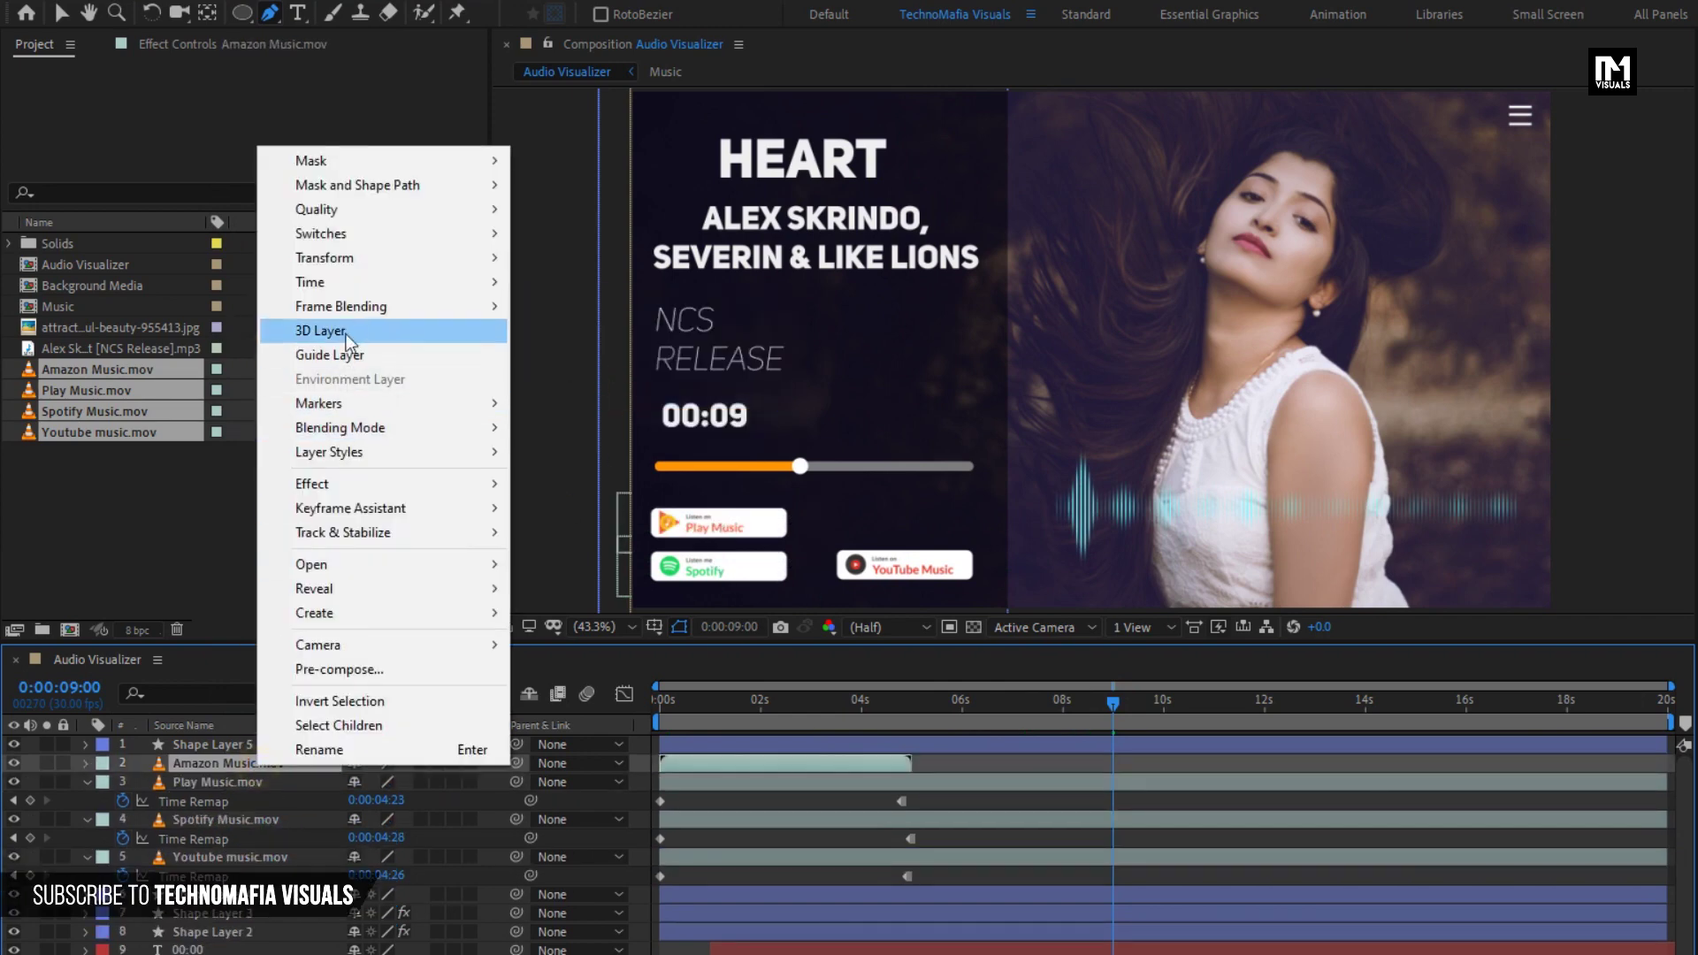
mouse_move(358, 283)
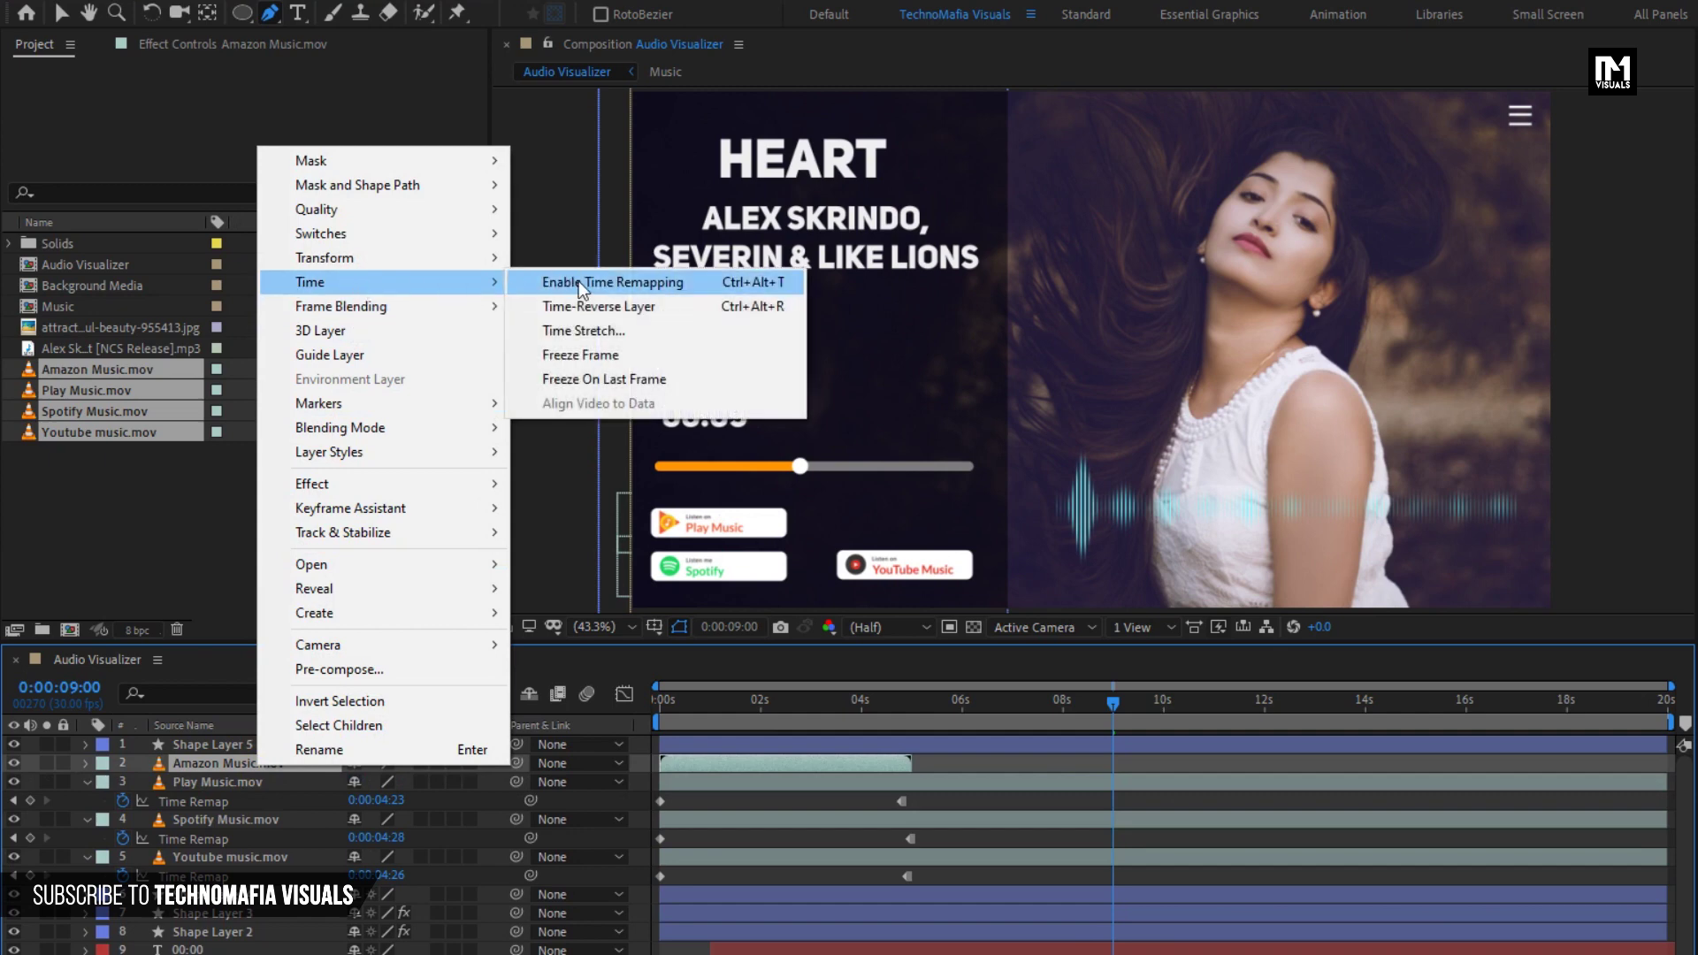
left_click(597, 379)
- Collapse the four layers' Time Remap rows and preview the composition from the start
left_click(656, 705)
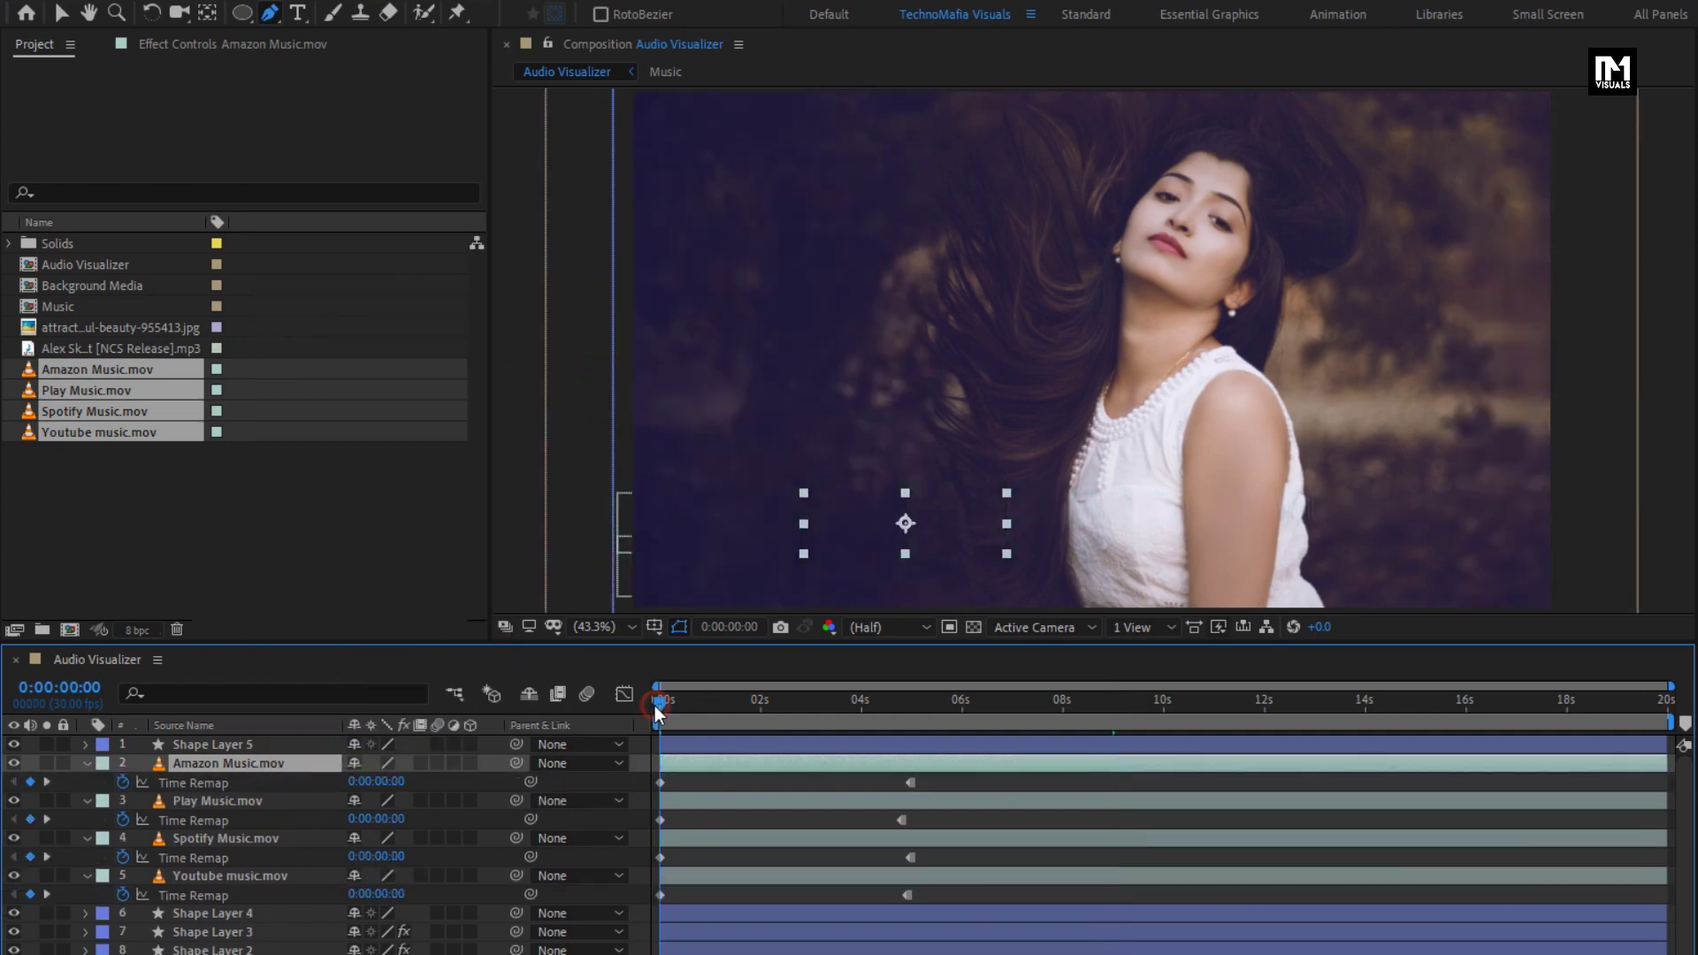
left_click(87, 764)
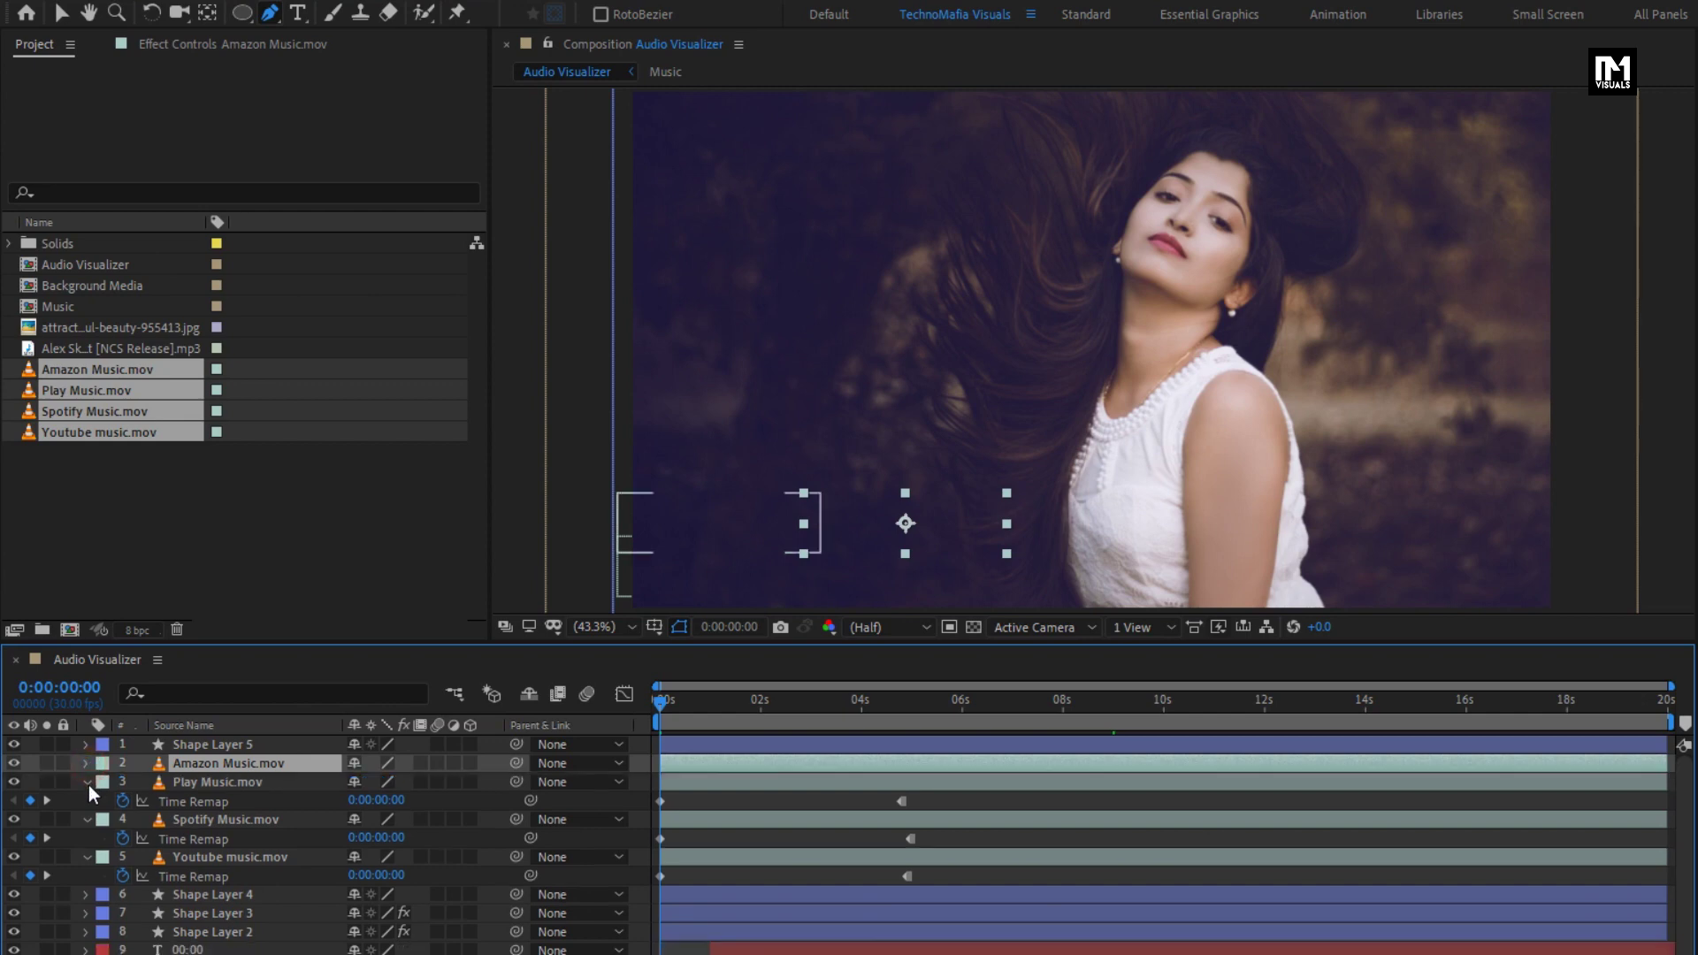
left_click(86, 782)
left_click(86, 800)
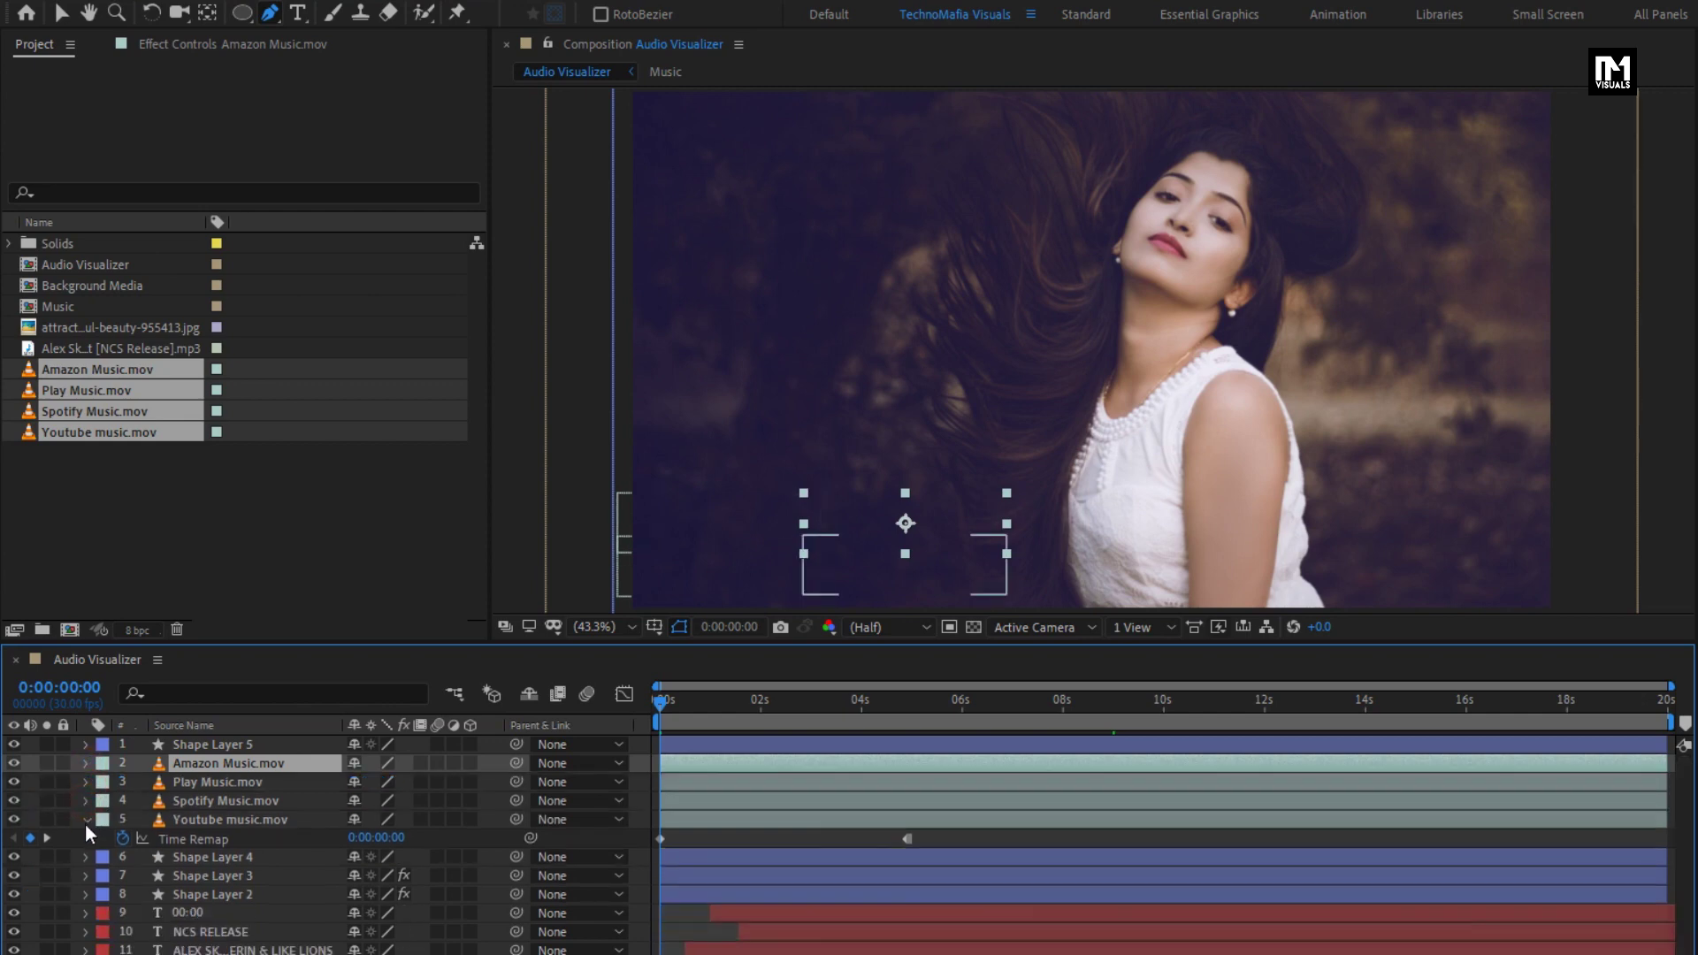
left_click(86, 820)
key("space")
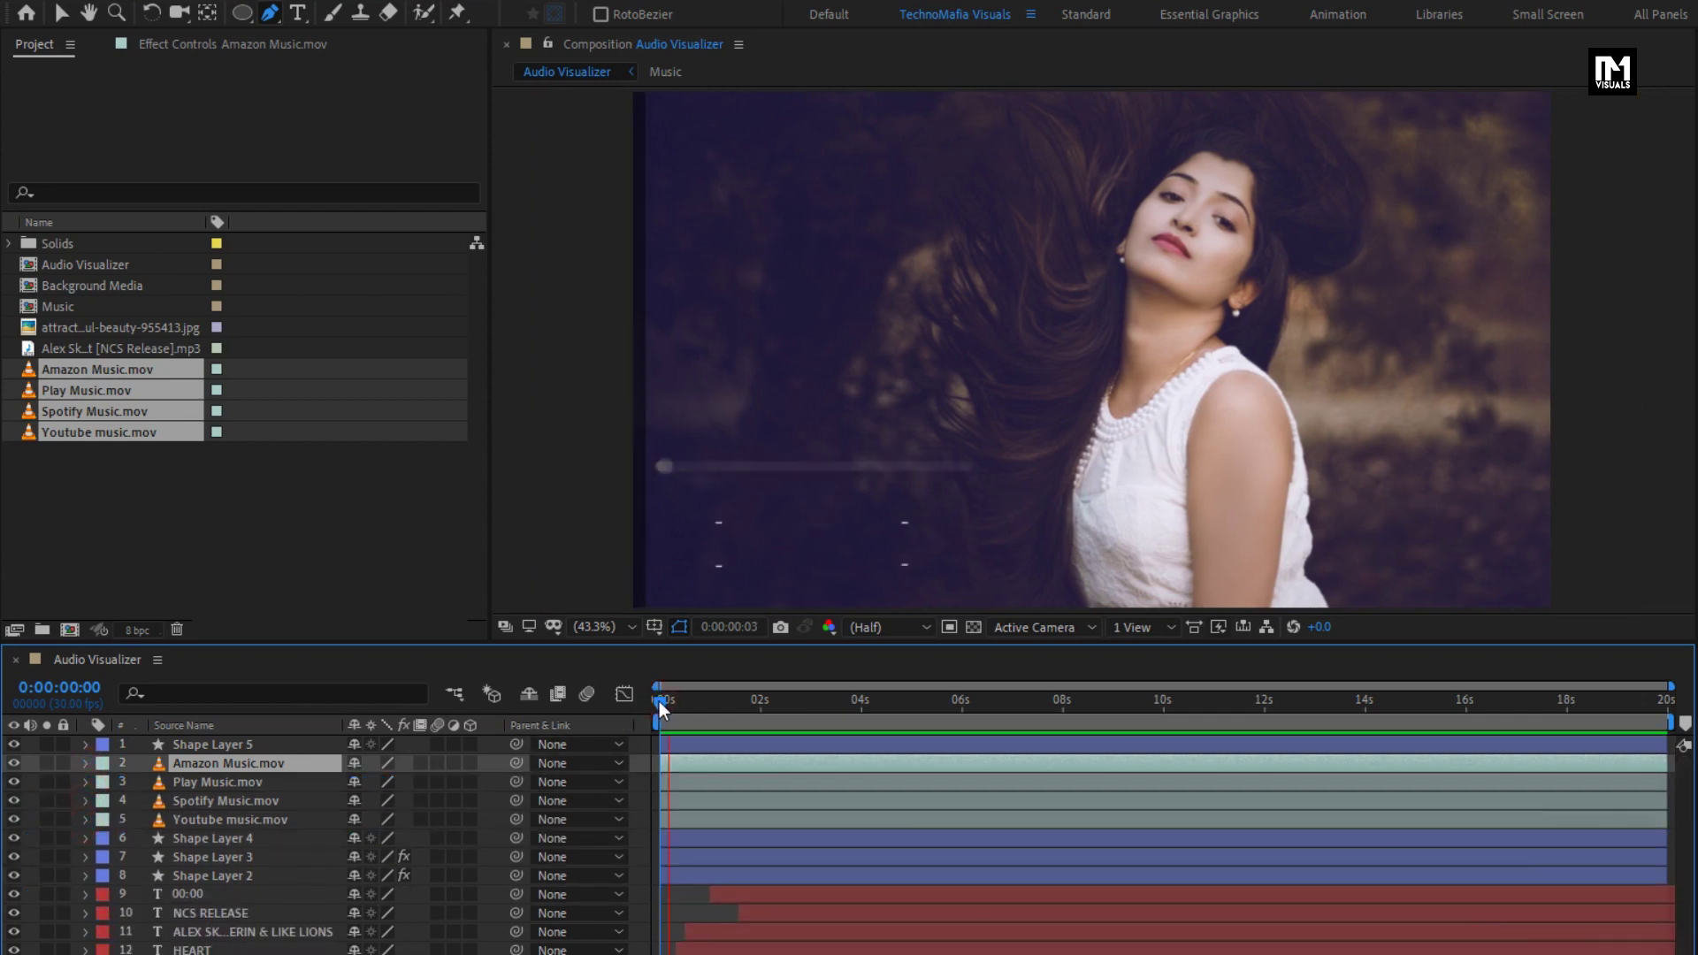